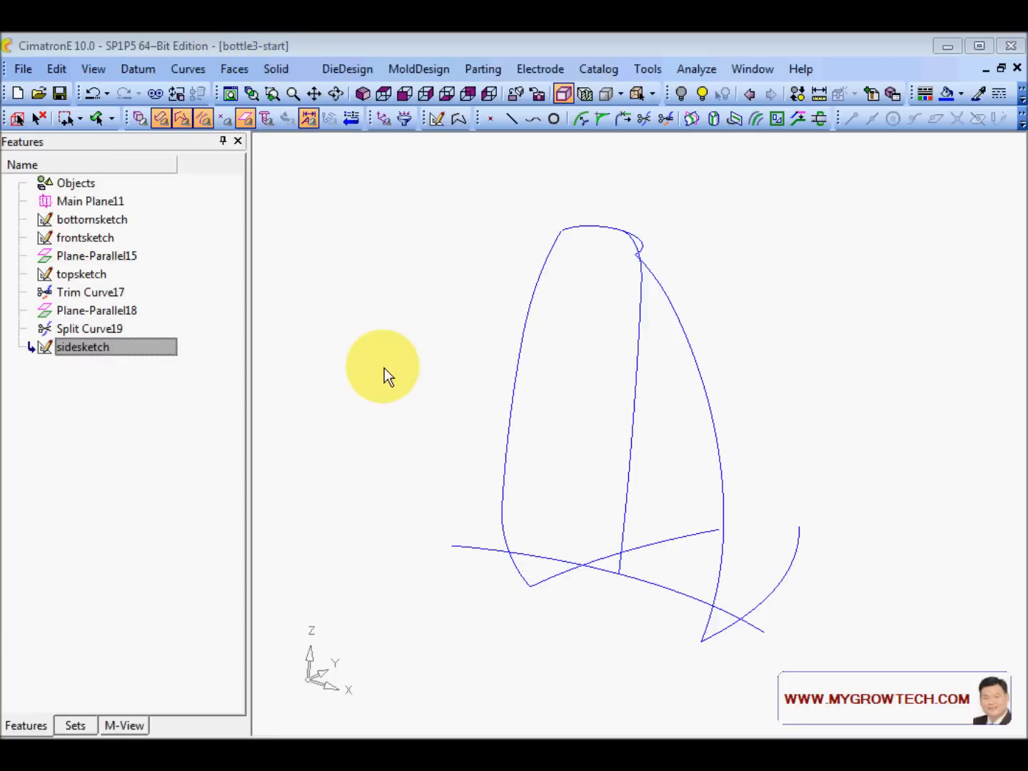
# - Enlarge and recentre the bottle wireframe, then start and cancel a driven surface
pyautogui.scroll(2, 562, 406)
pyautogui.keyDown('ctrl'); pyautogui.moveTo(562, 407); pyautogui.dragTo(544, 375, button='middle'); pyautogui.keyUp('ctrl')
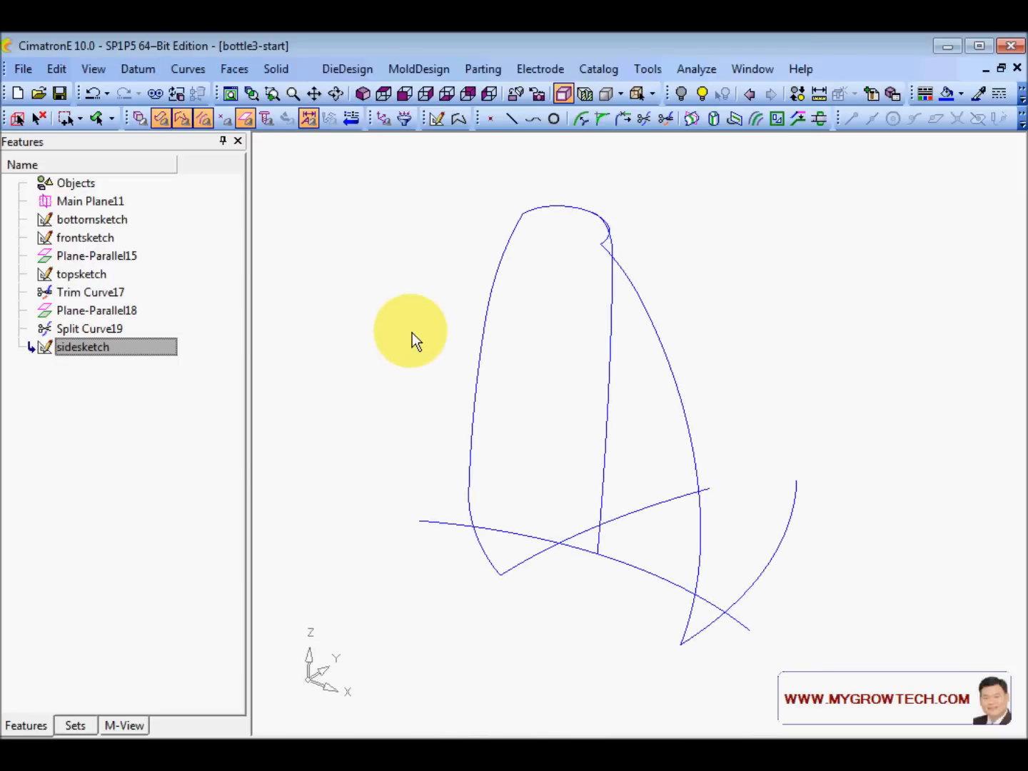
pyautogui.scroll(1, 465, 364)
pyautogui.keyDown('ctrl'); pyautogui.moveTo(467, 364); pyautogui.dragTo(510, 394, button='middle'); pyautogui.keyUp('ctrl')
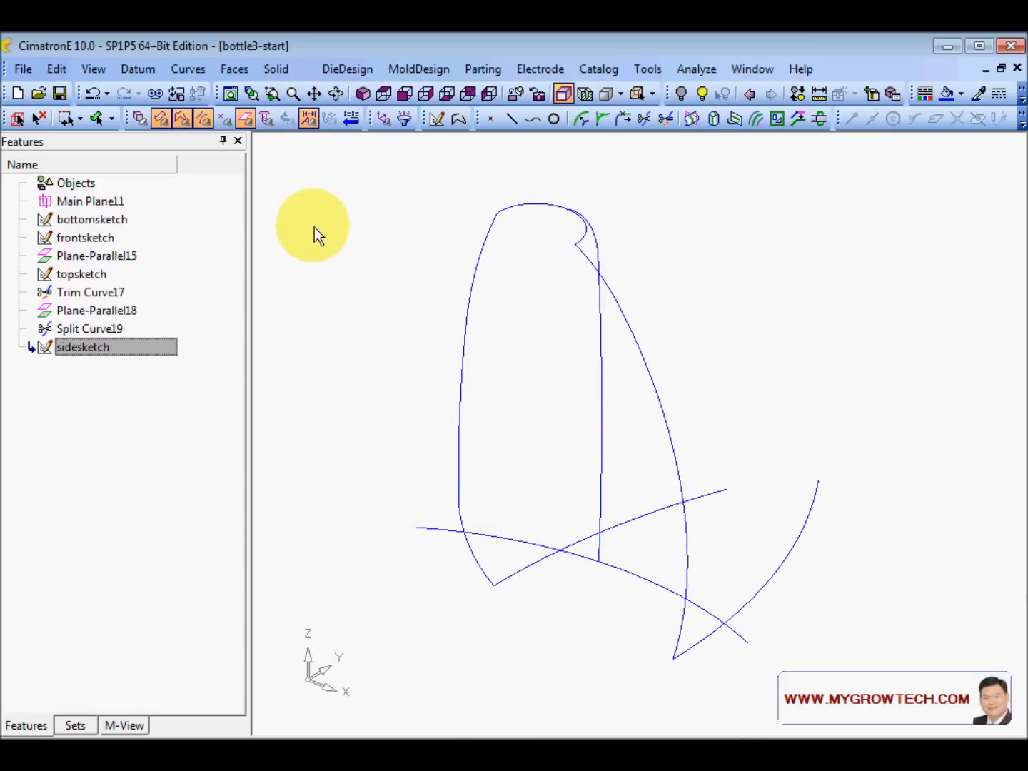
pyautogui.click(232, 72)
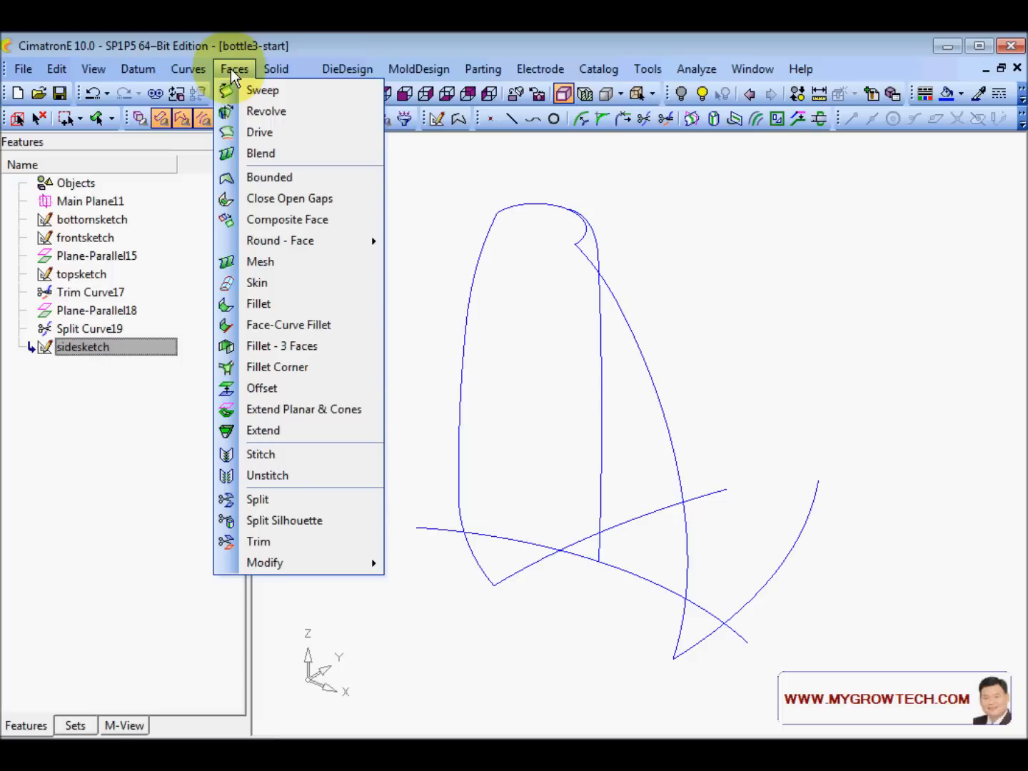
pyautogui.click(260, 133)
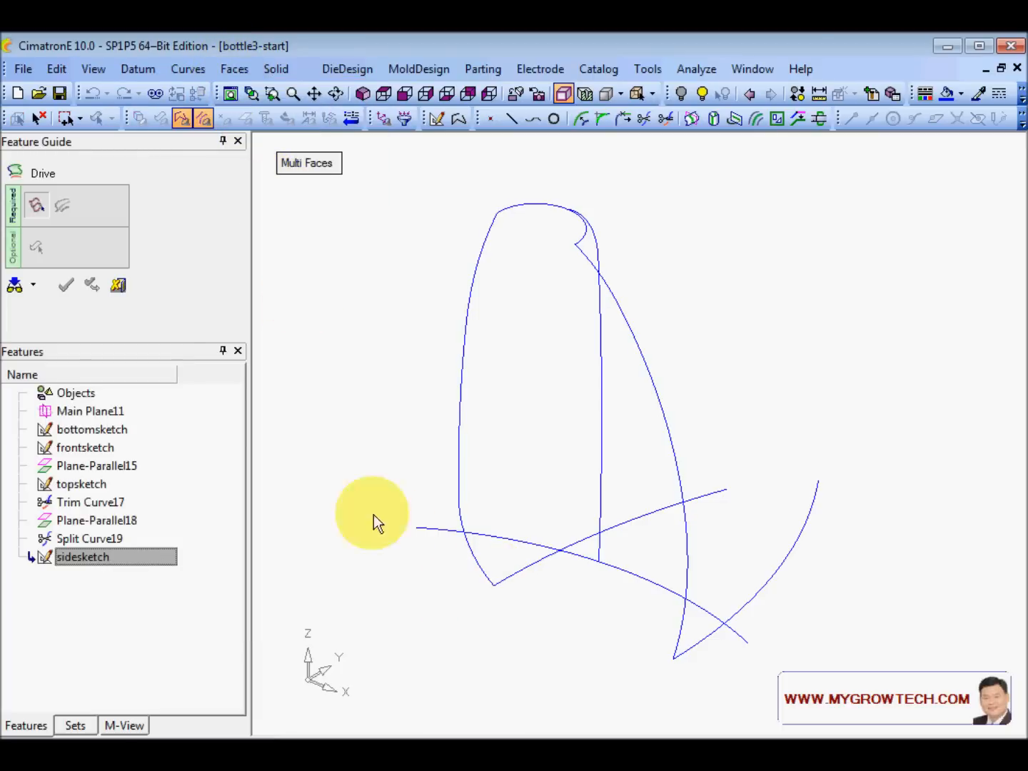
pyautogui.click(118, 287)
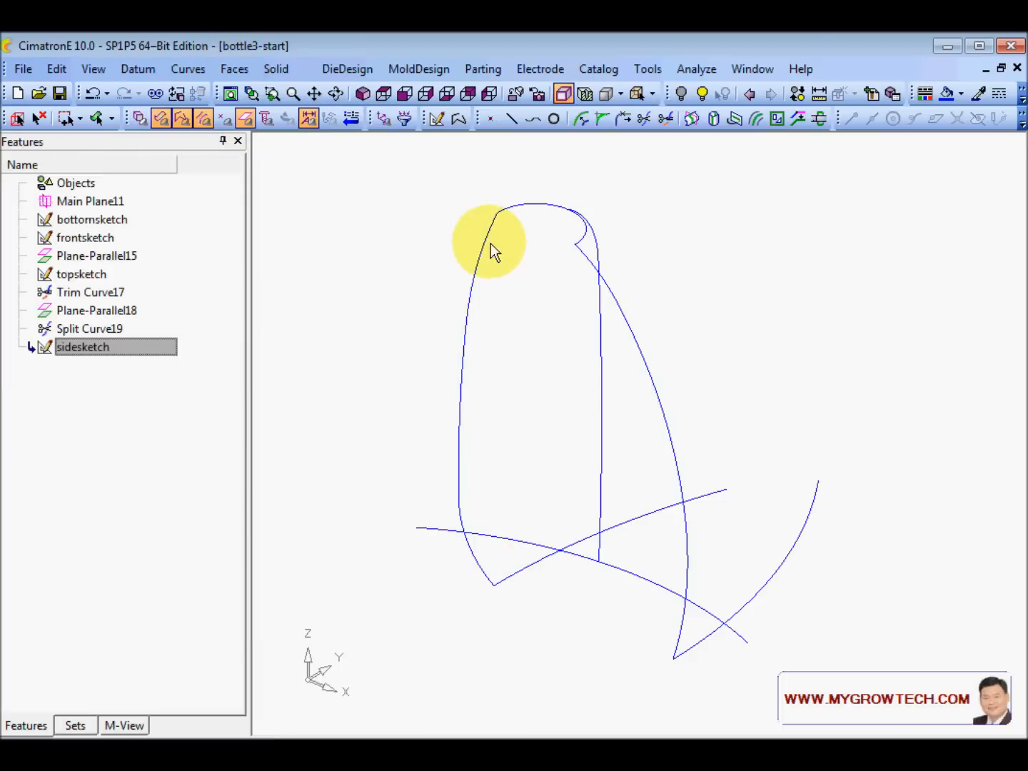
# - Chain the bottle's left profile curve, top to bottom, into spline composite Composite118
pyautogui.rightClick(376, 208)
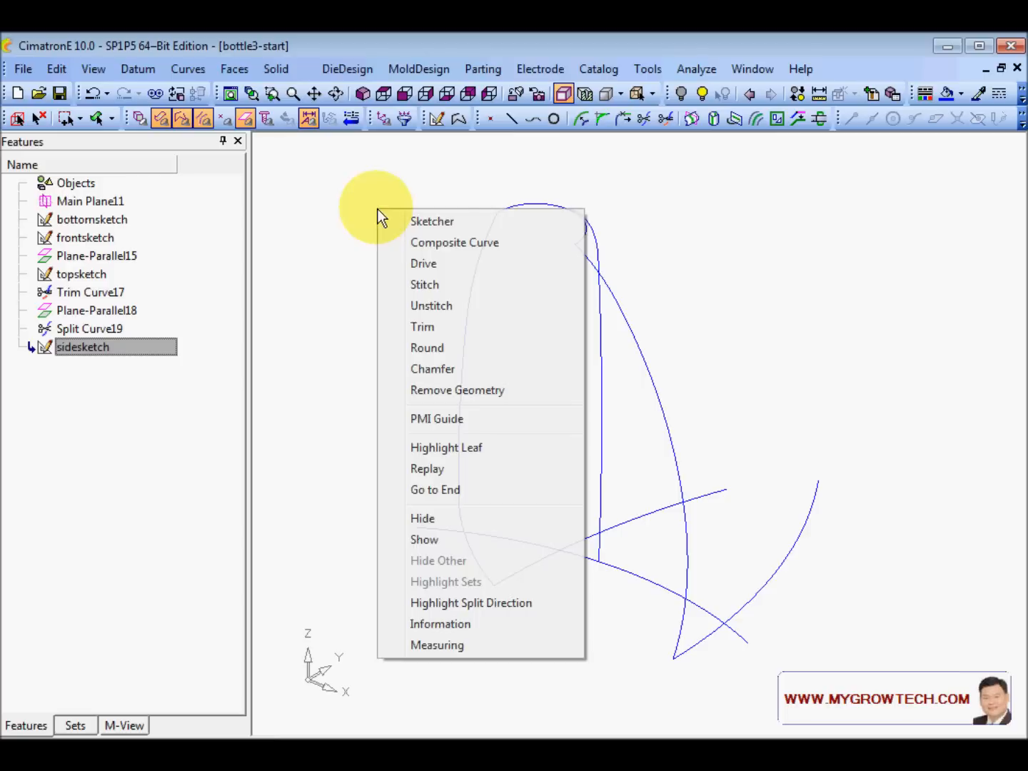
pyautogui.click(450, 240)
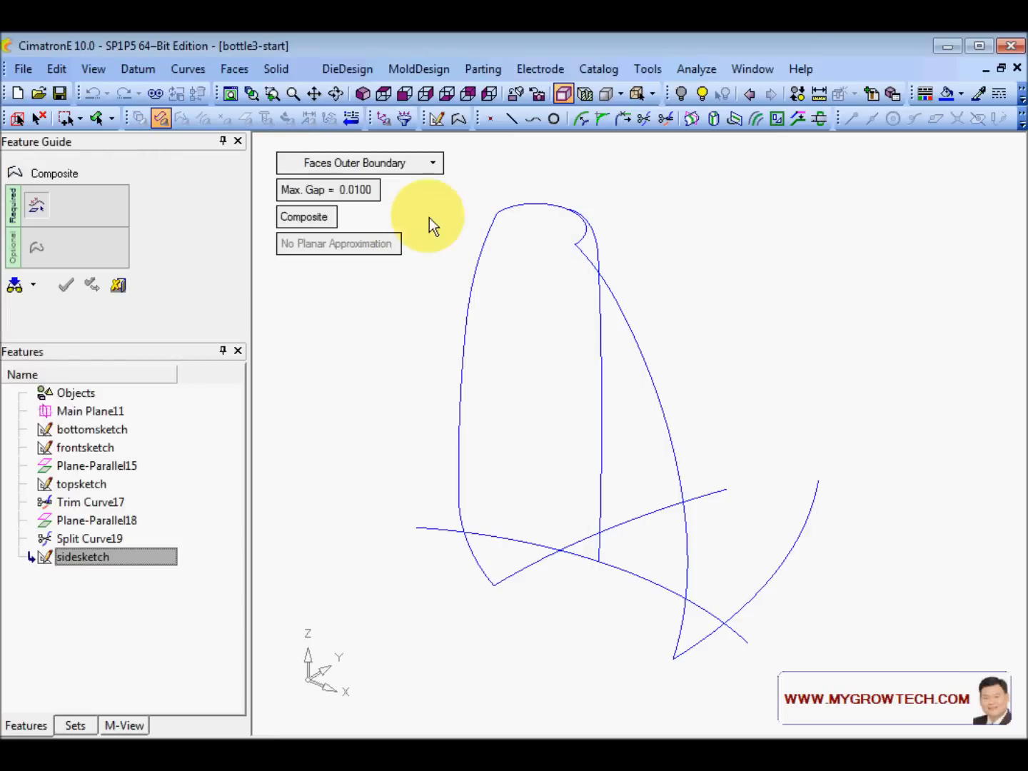
pyautogui.click(400, 163)
pyautogui.click(379, 186)
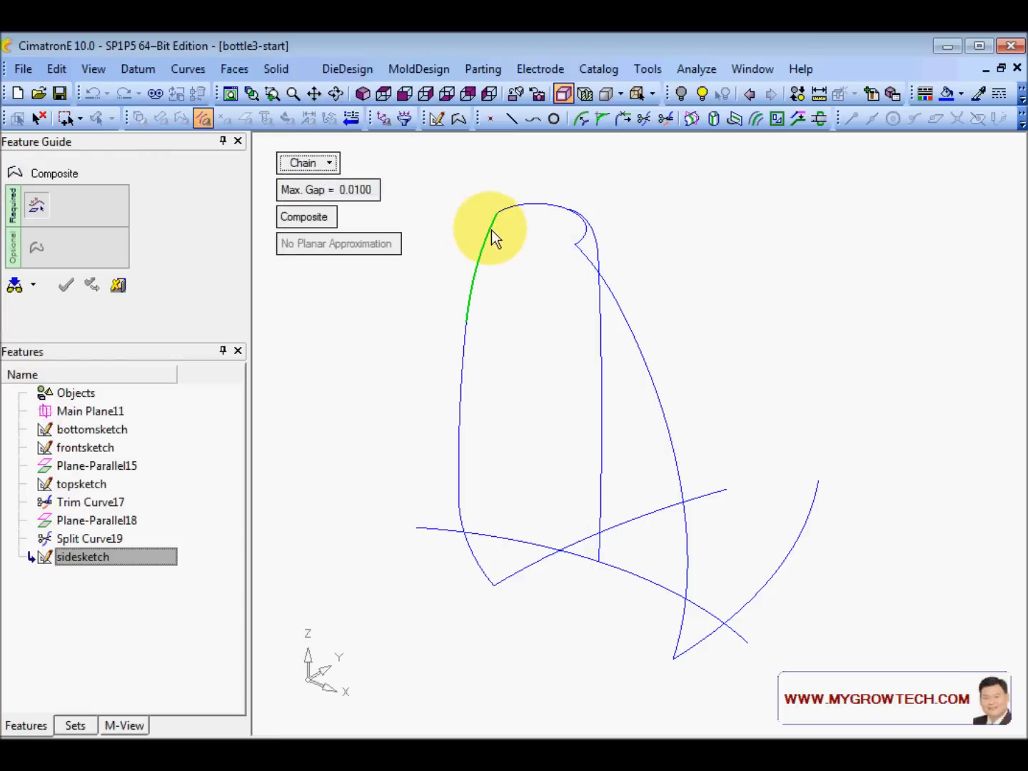
pyautogui.click(490, 231)
pyautogui.click(480, 575)
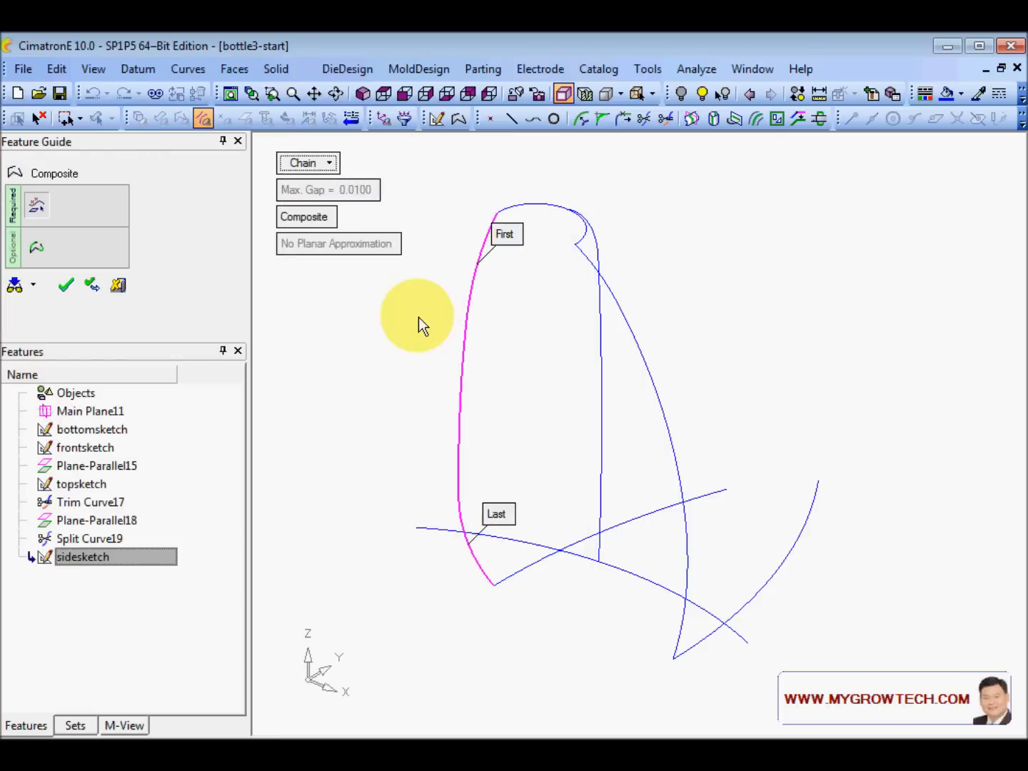
pyautogui.click(305, 217)
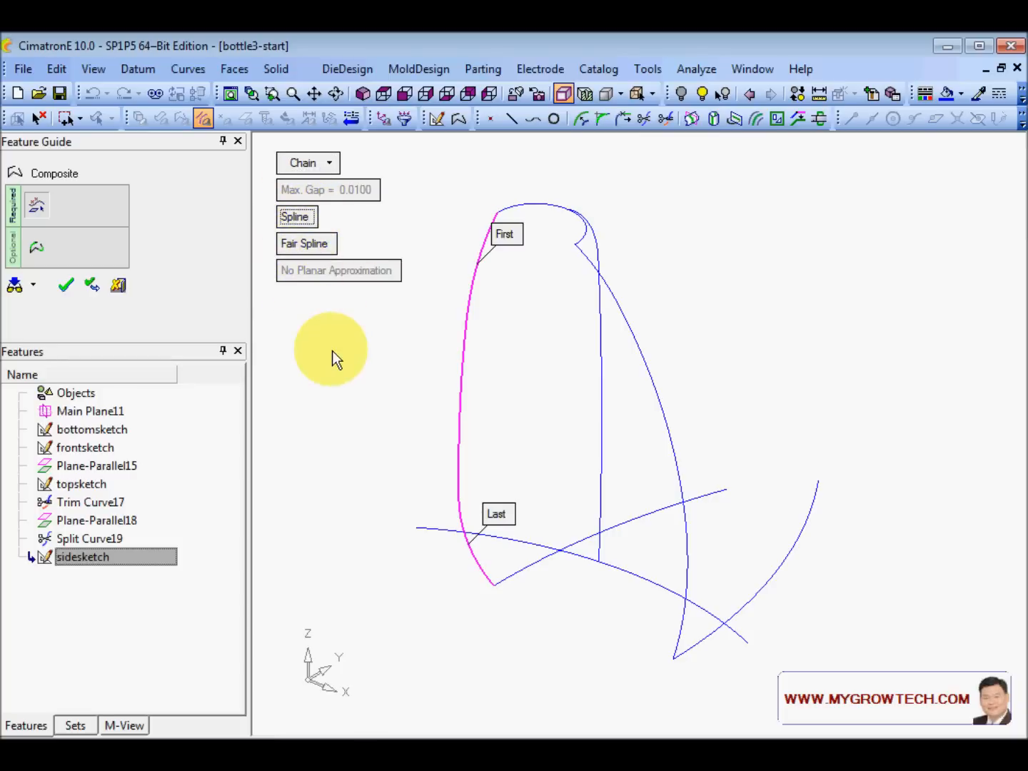
pyautogui.rightClick(340, 367)
pyautogui.click(342, 367)
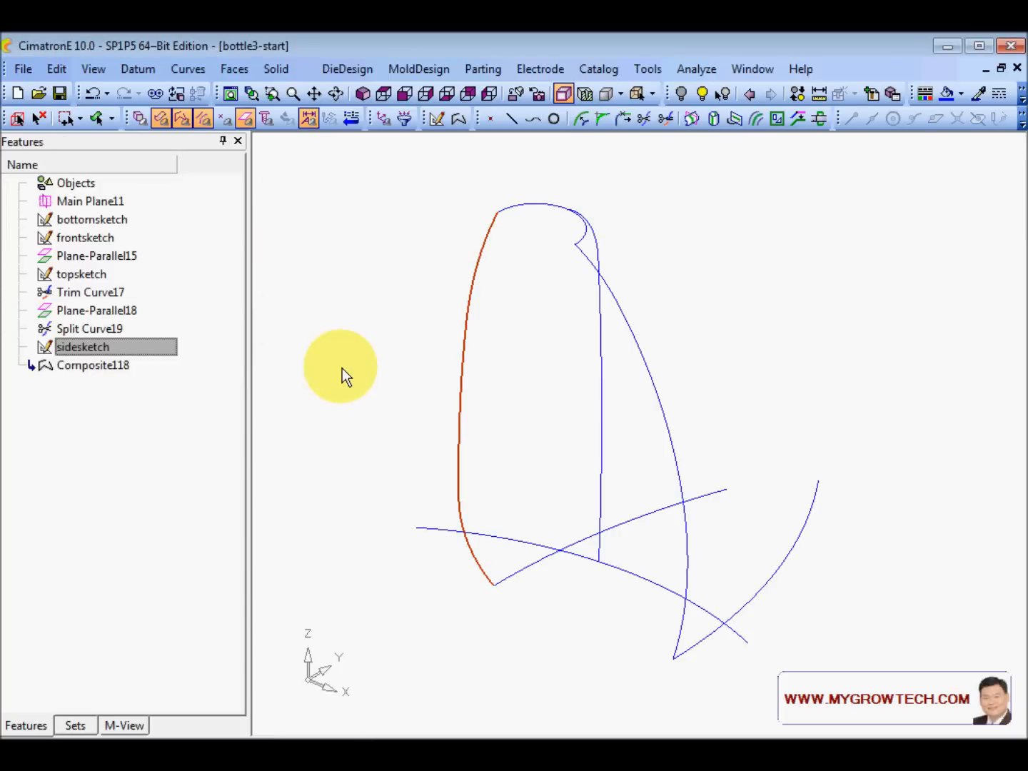
# - Set up a driven surface with Composite118 as profile, the bottom curve as spine, parallel orientation
pyautogui.click(235, 69)
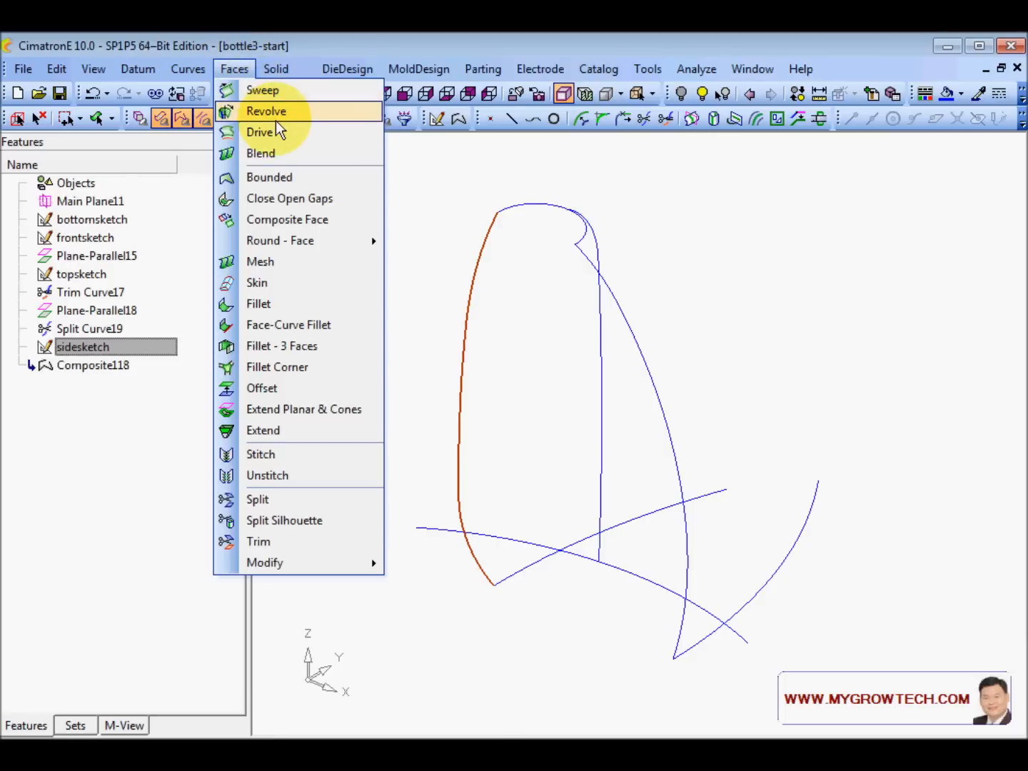
pyautogui.click(261, 132)
pyautogui.middleClick(374, 299)
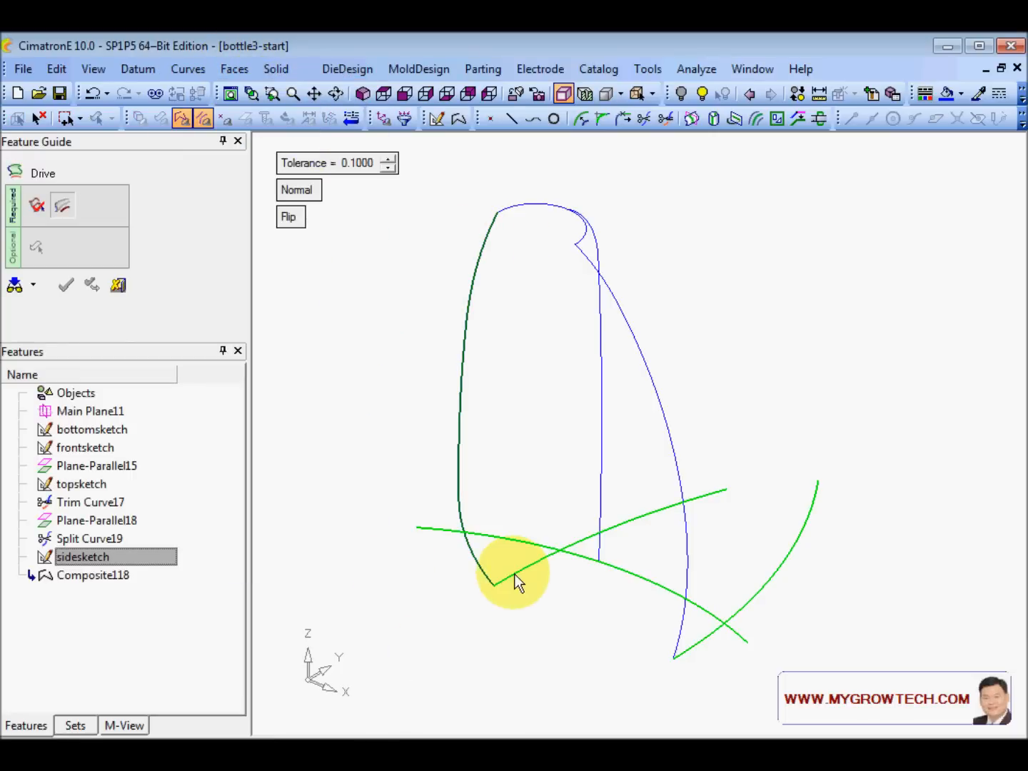
pyautogui.click(182, 118)
pyautogui.click(509, 576)
pyautogui.keyDown('ctrl'); pyautogui.moveTo(384, 364); pyautogui.dragTo(543, 556); pyautogui.keyUp('ctrl')
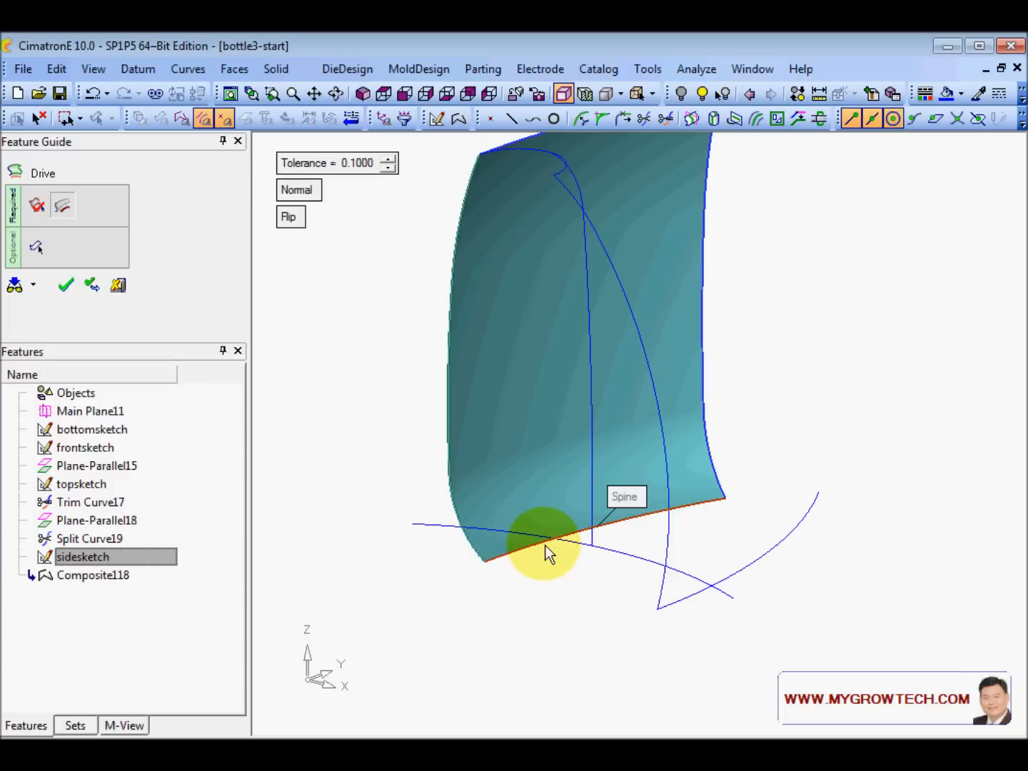
pyautogui.moveTo(514, 366)
pyautogui.keyDown('ctrl'); pyautogui.mouseDown()
pyautogui.moveTo(521, 418)
pyautogui.moveTo(511, 389)
pyautogui.mouseUp(); pyautogui.keyUp('ctrl')
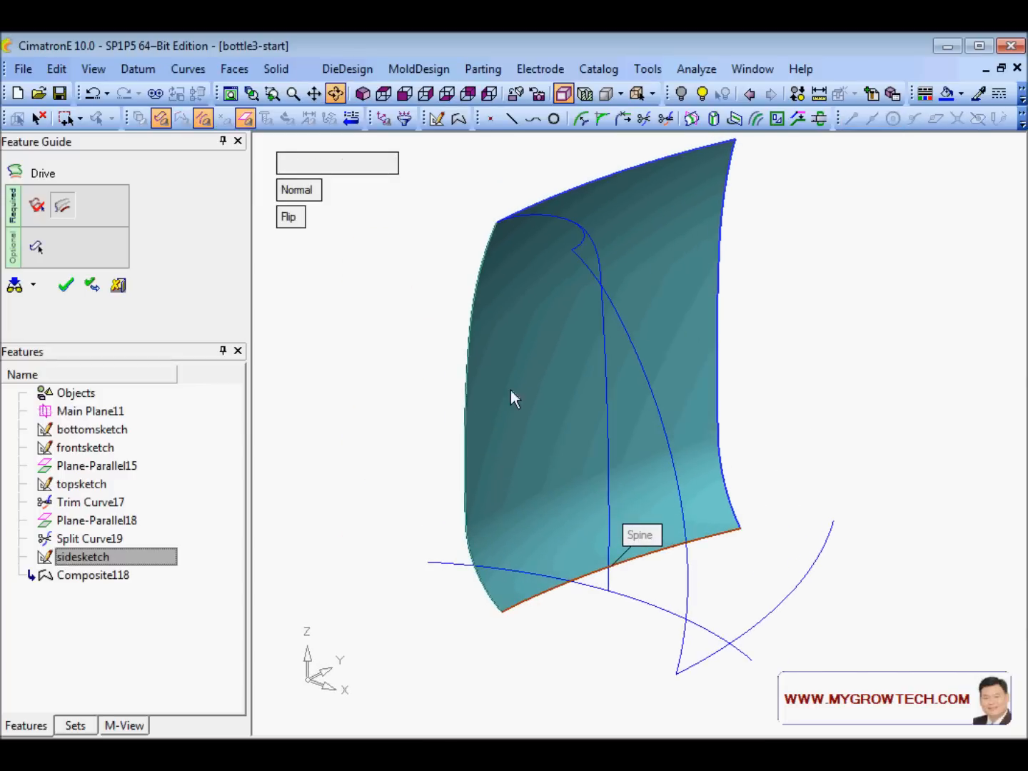
pyautogui.click(300, 191)
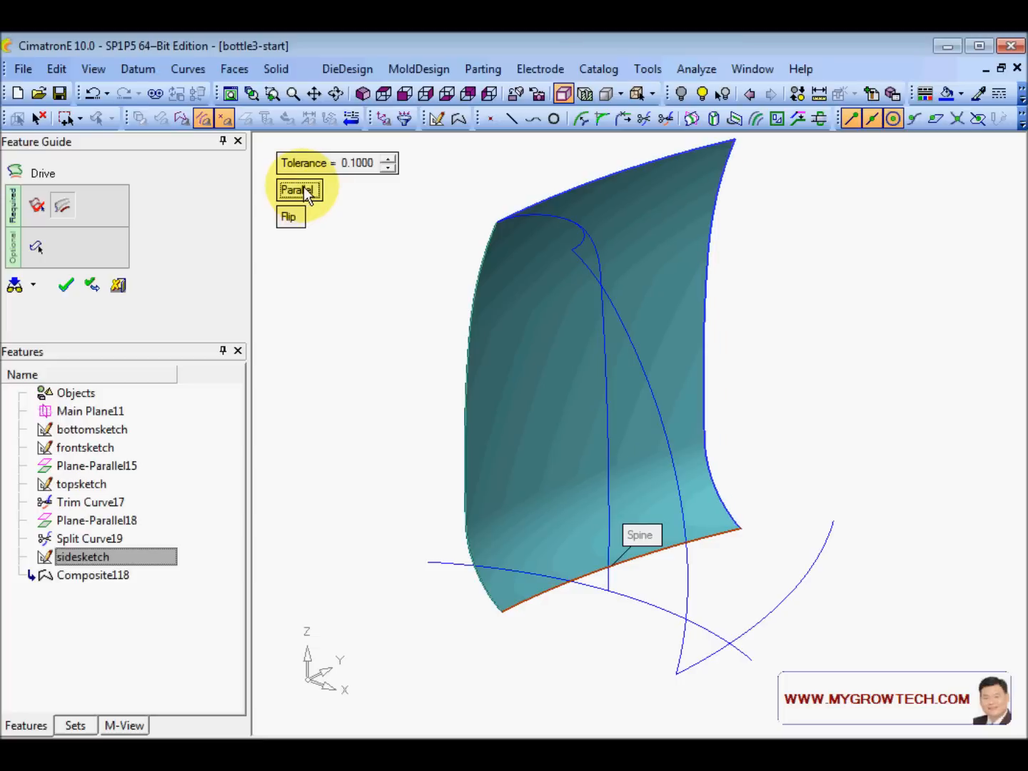
pyautogui.keyDown('ctrl'); pyautogui.moveTo(403, 377); pyautogui.dragTo(433, 368); pyautogui.keyUp('ctrl')
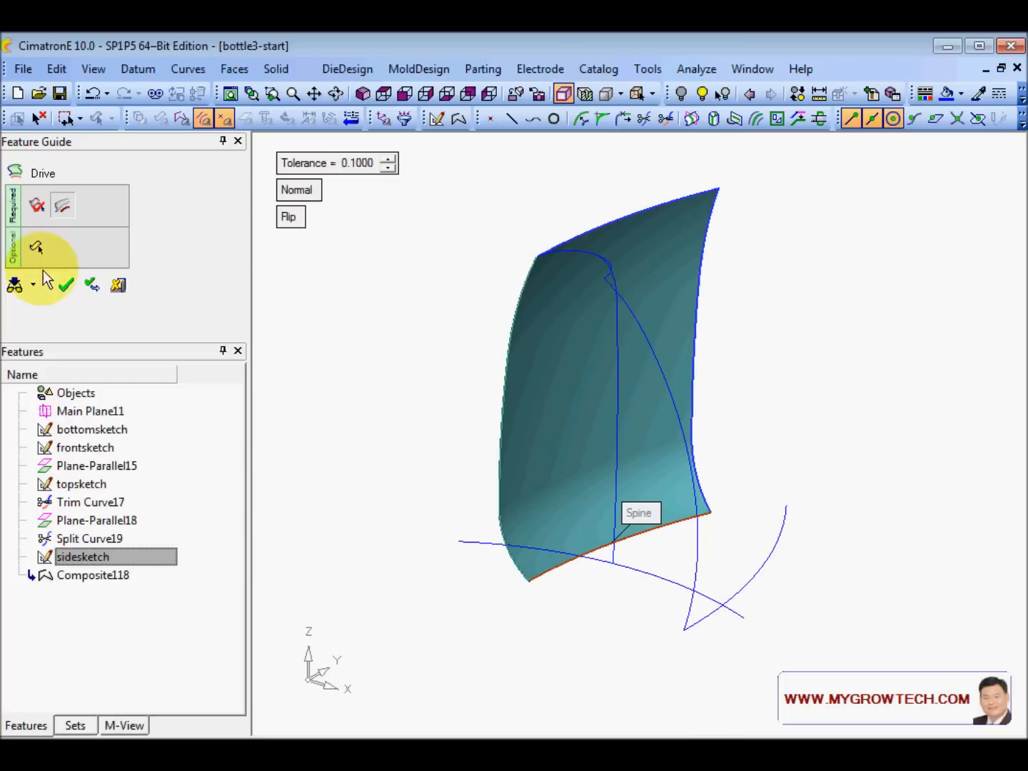
# - Keep the active XY plane as constraint and create Drive119
pyautogui.click(37, 250)
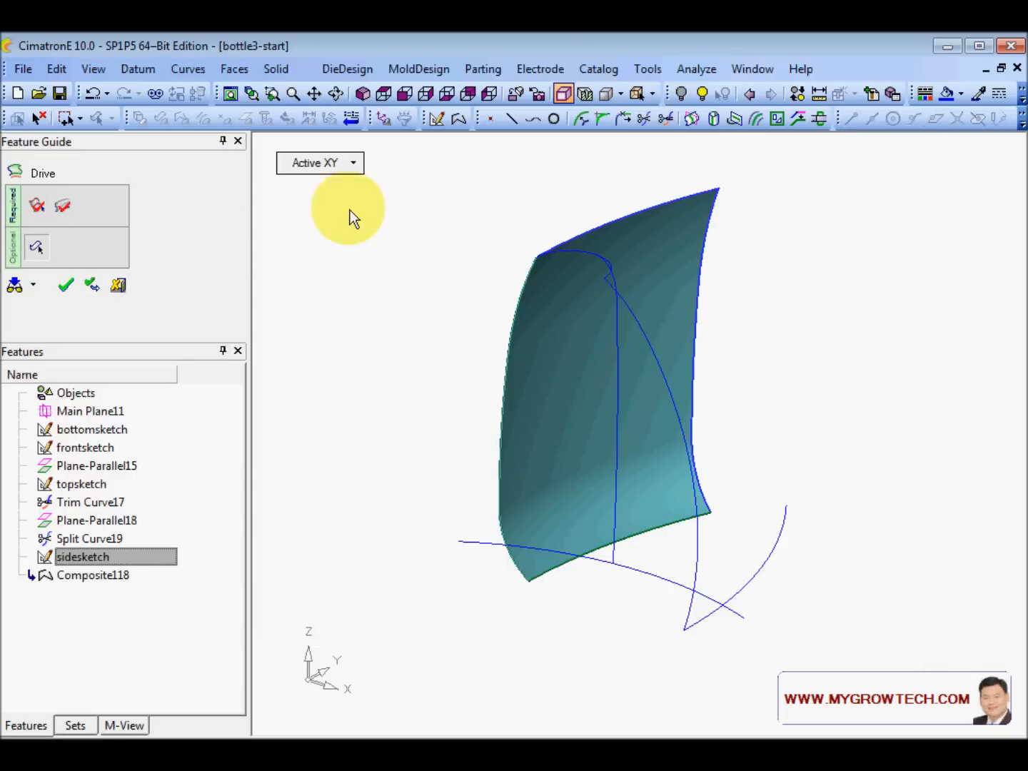
pyautogui.click(354, 165)
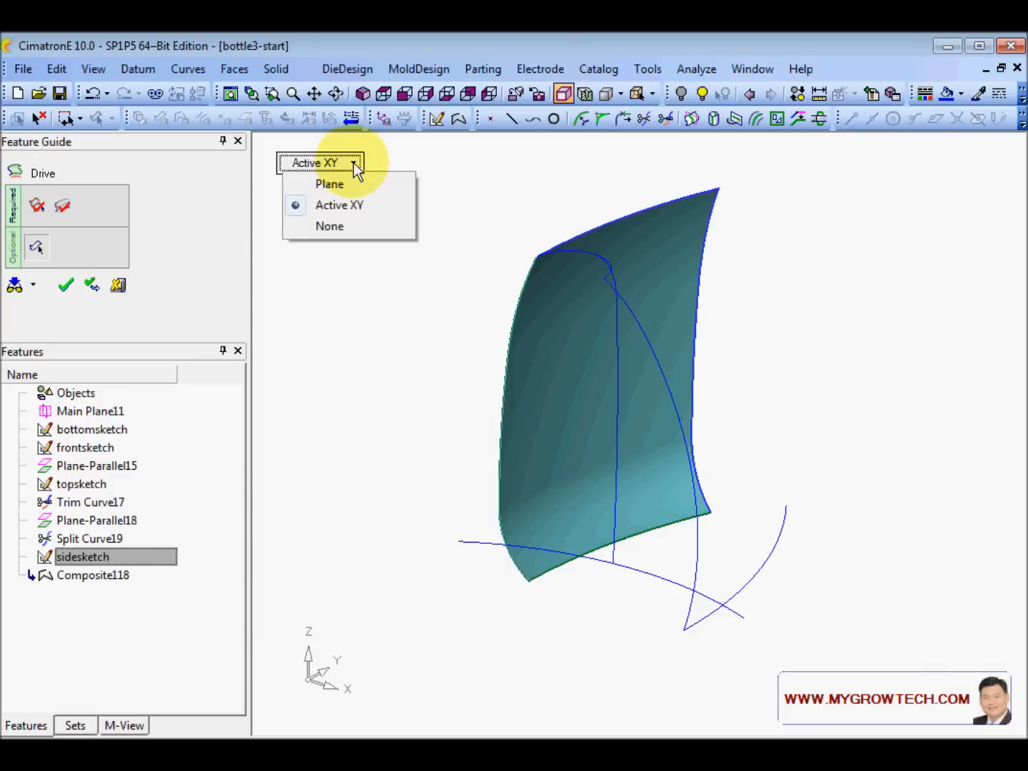
pyautogui.click(362, 208)
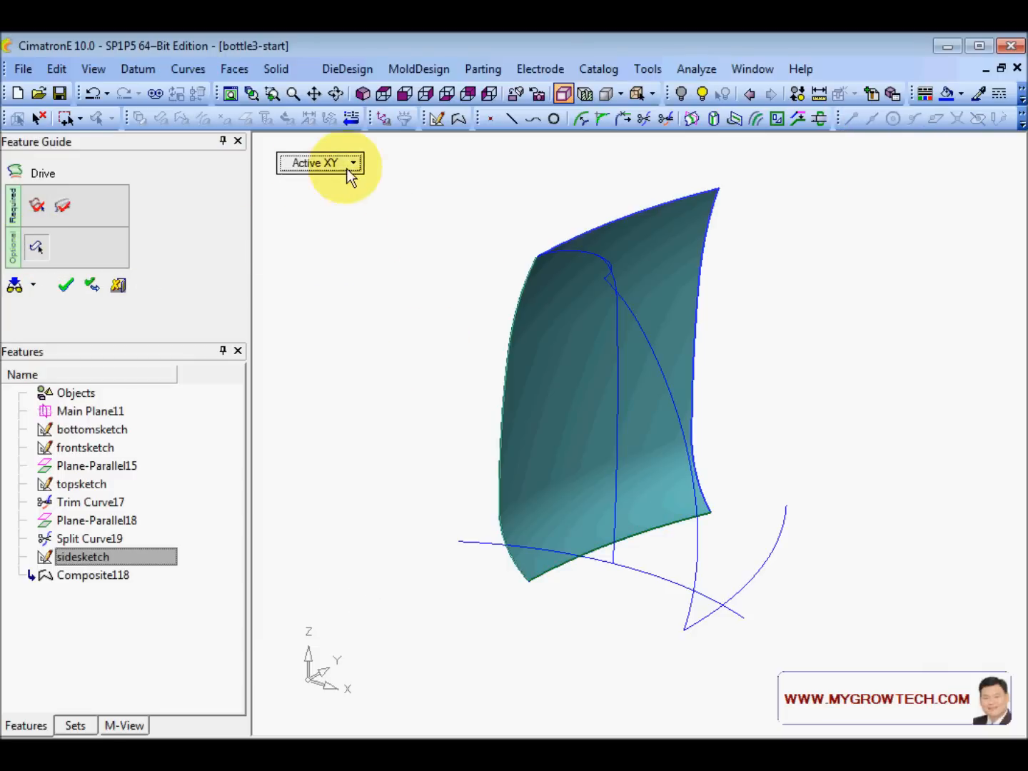
pyautogui.moveTo(402, 421)
pyautogui.keyDown('ctrl'); pyautogui.mouseDown()
pyautogui.moveTo(415, 448)
pyautogui.moveTo(402, 423)
pyautogui.mouseUp(); pyautogui.keyUp('ctrl')
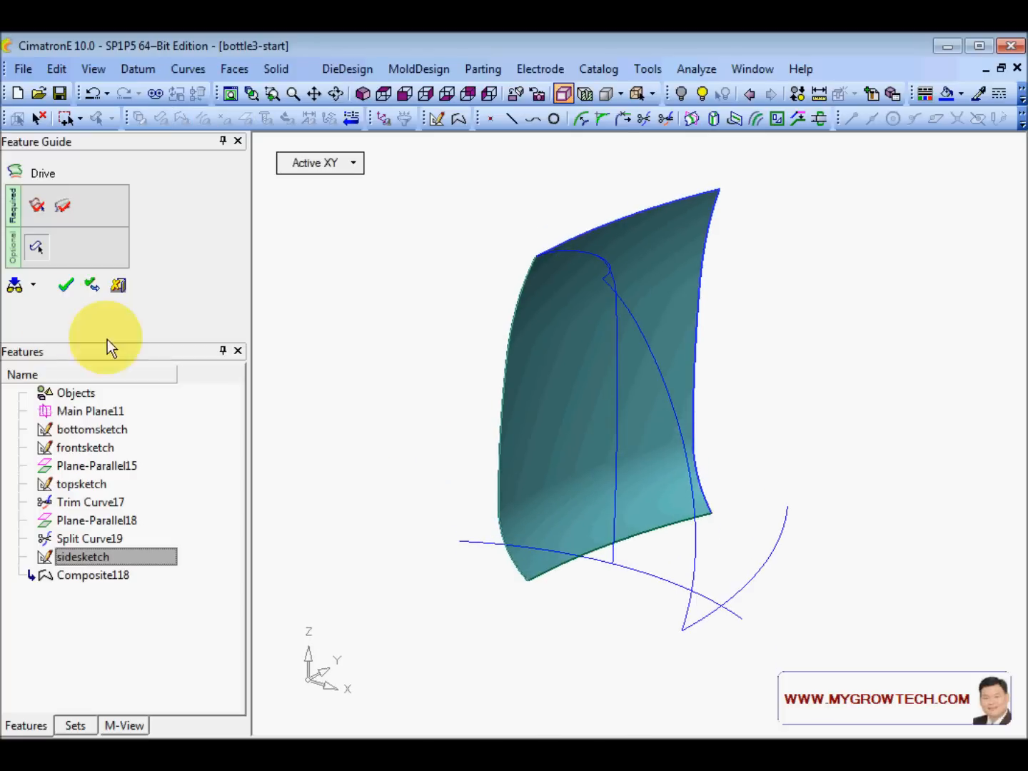
pyautogui.click(66, 284)
pyautogui.keyDown('ctrl'); pyautogui.moveTo(457, 417); pyautogui.dragTo(442, 353); pyautogui.keyUp('ctrl')
# - Chain the bottle's right profile curve, top to bottom, into a composite curve
pyautogui.rightClick(328, 196)
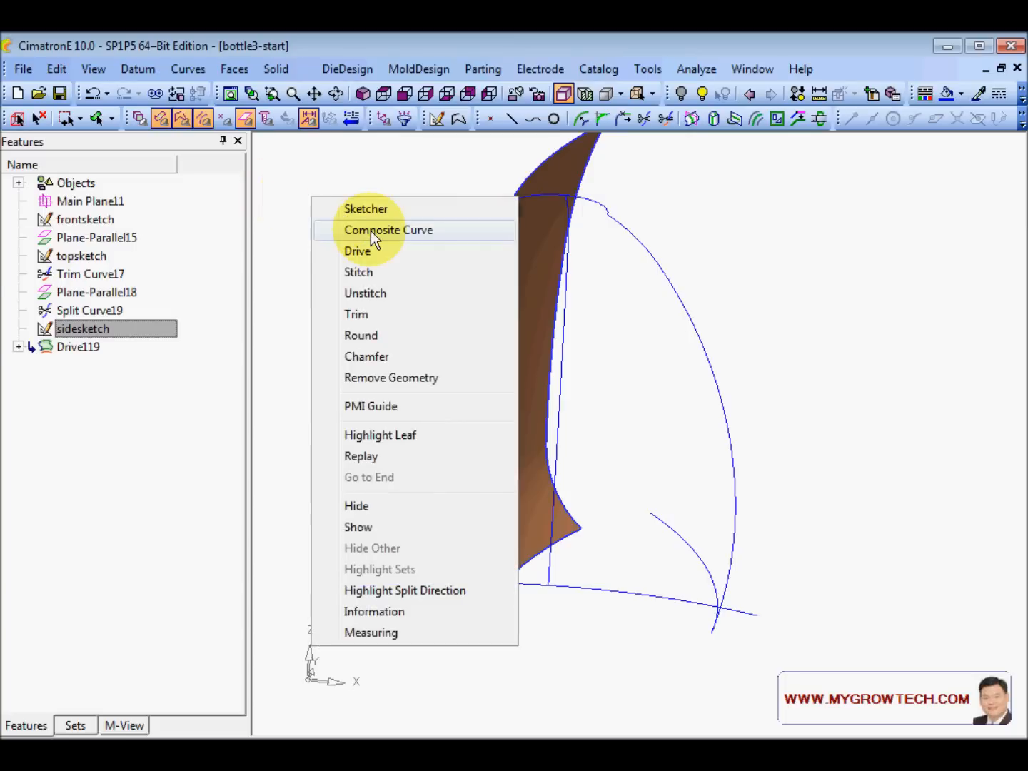
pyautogui.click(375, 230)
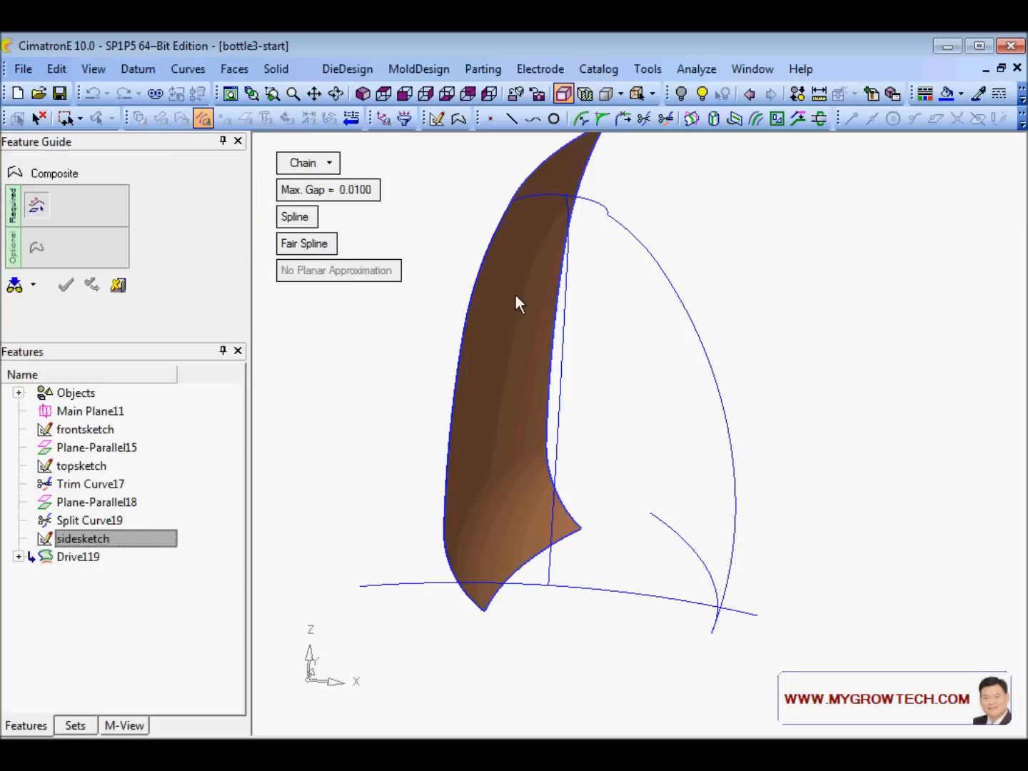
pyautogui.click(619, 222)
pyautogui.keyDown('ctrl'); pyautogui.moveTo(764, 555); pyautogui.dragTo(741, 607); pyautogui.keyUp('ctrl')
pyautogui.click(738, 601)
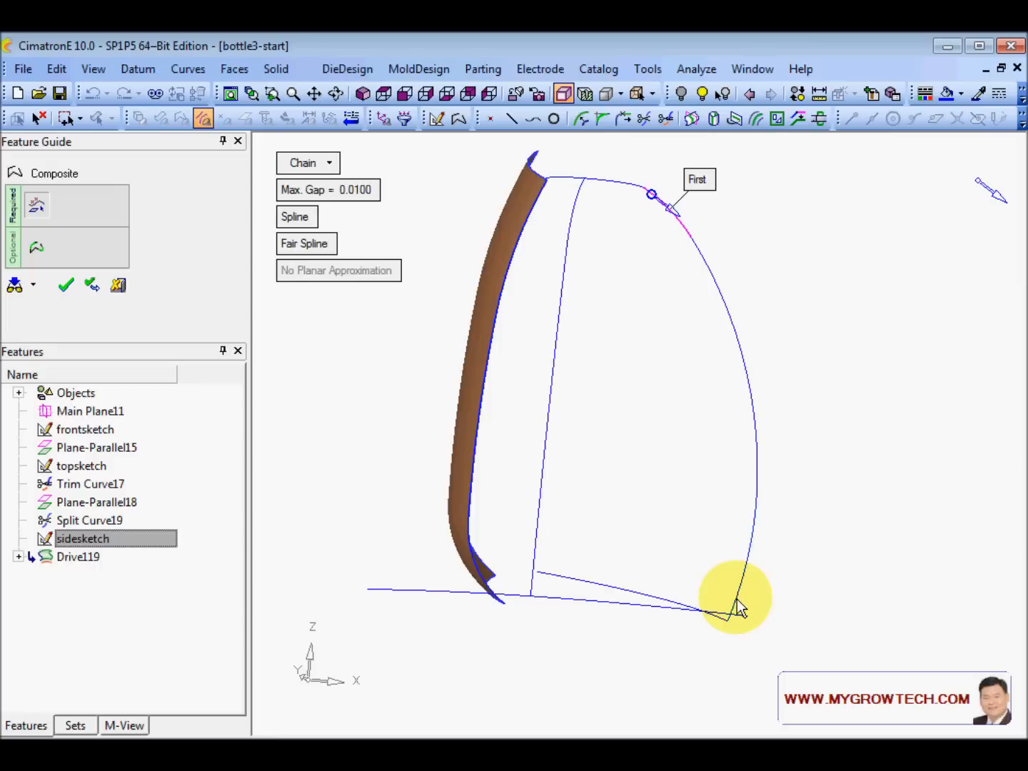
pyautogui.rightClick(631, 292)
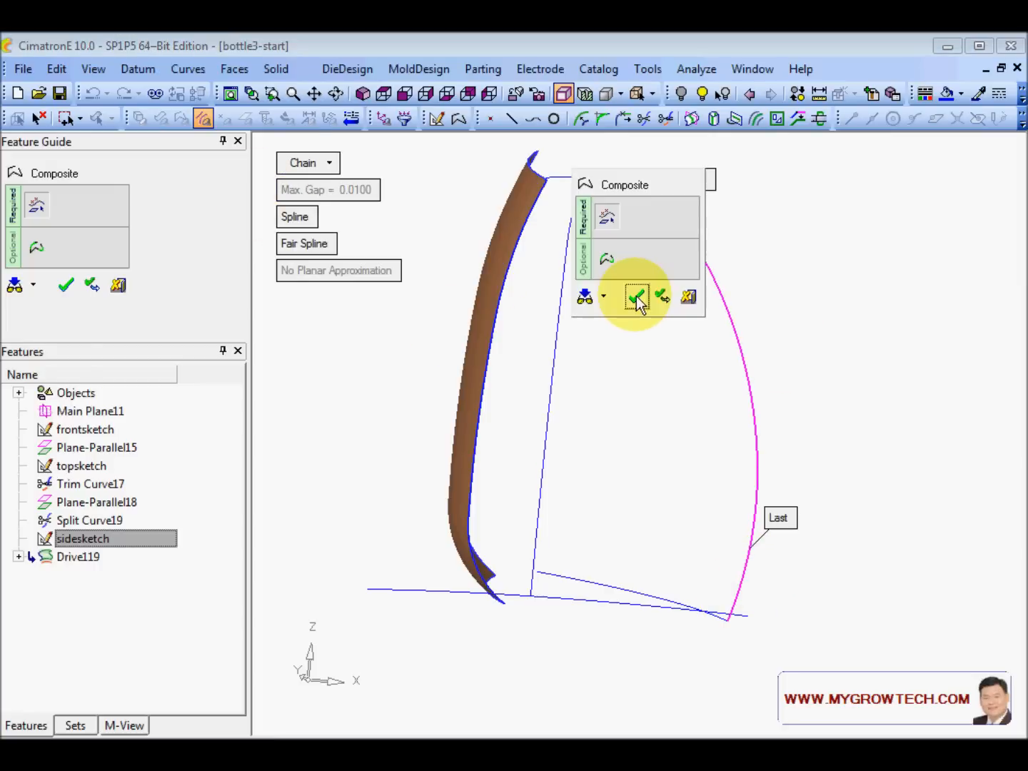
pyautogui.click(634, 292)
pyautogui.keyDown('ctrl'); pyautogui.moveTo(636, 294); pyautogui.dragTo(369, 323); pyautogui.keyUp('ctrl')
# - Set up a driven surface with the right composite as profile and the arc as spine
pyautogui.click(236, 70)
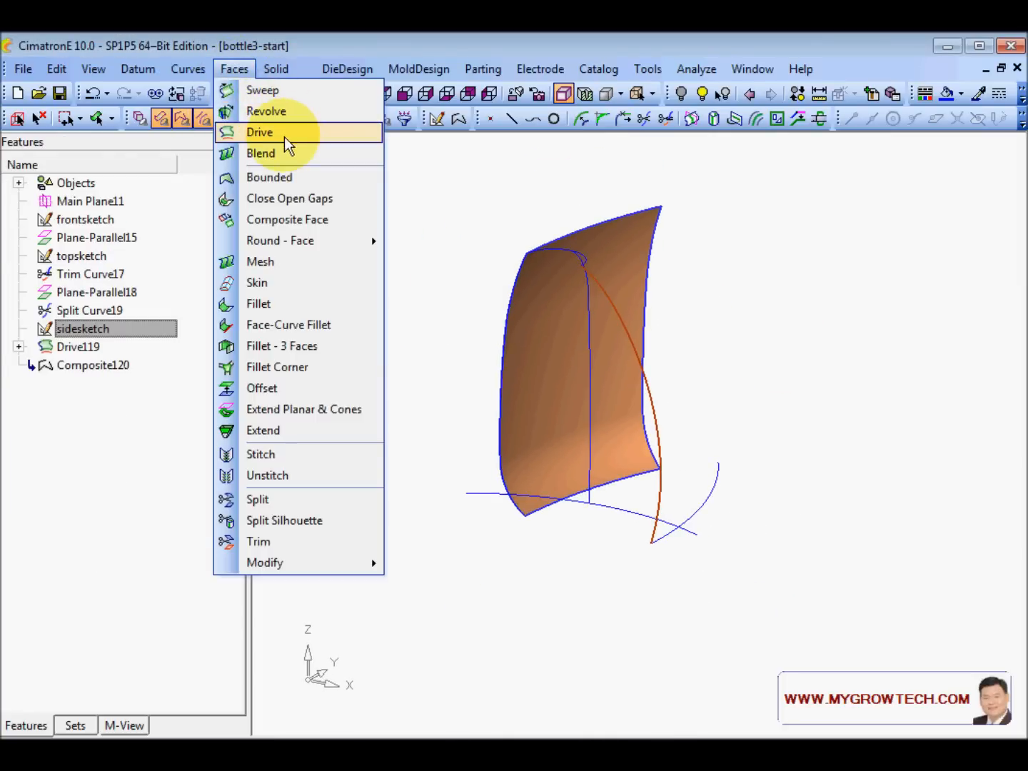
pyautogui.click(284, 134)
pyautogui.middleClick(338, 360)
pyautogui.keyDown('ctrl'); pyautogui.moveTo(351, 500); pyautogui.dragTo(373, 530); pyautogui.keyUp('ctrl')
pyautogui.click(183, 114)
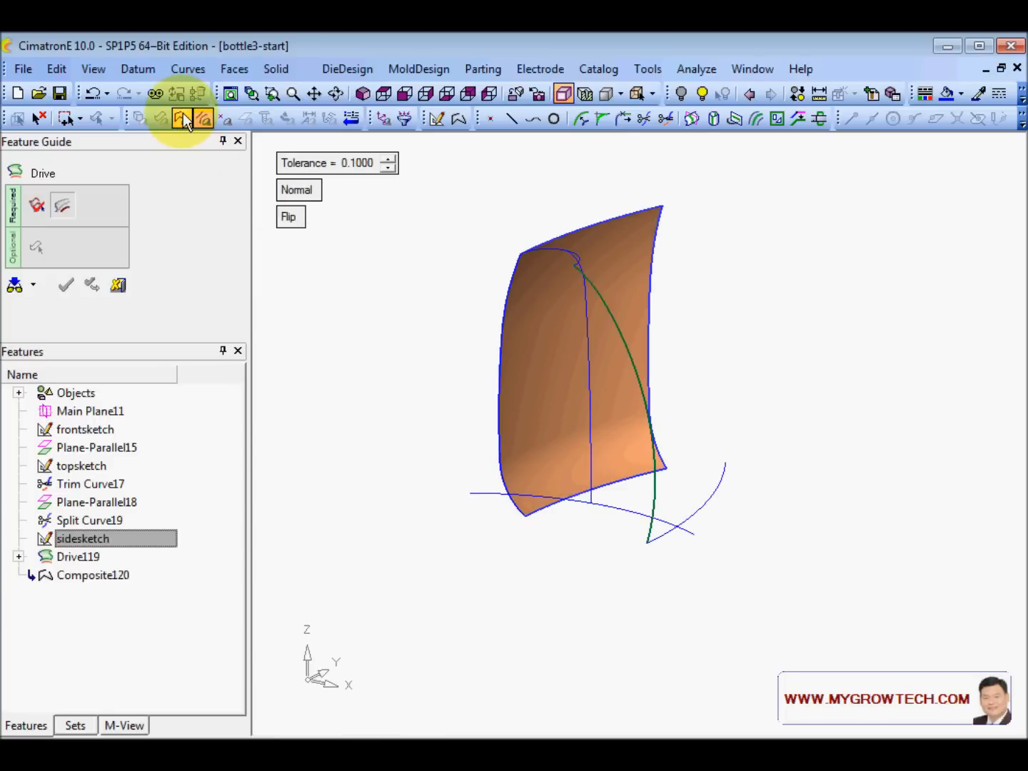
pyautogui.click(690, 516)
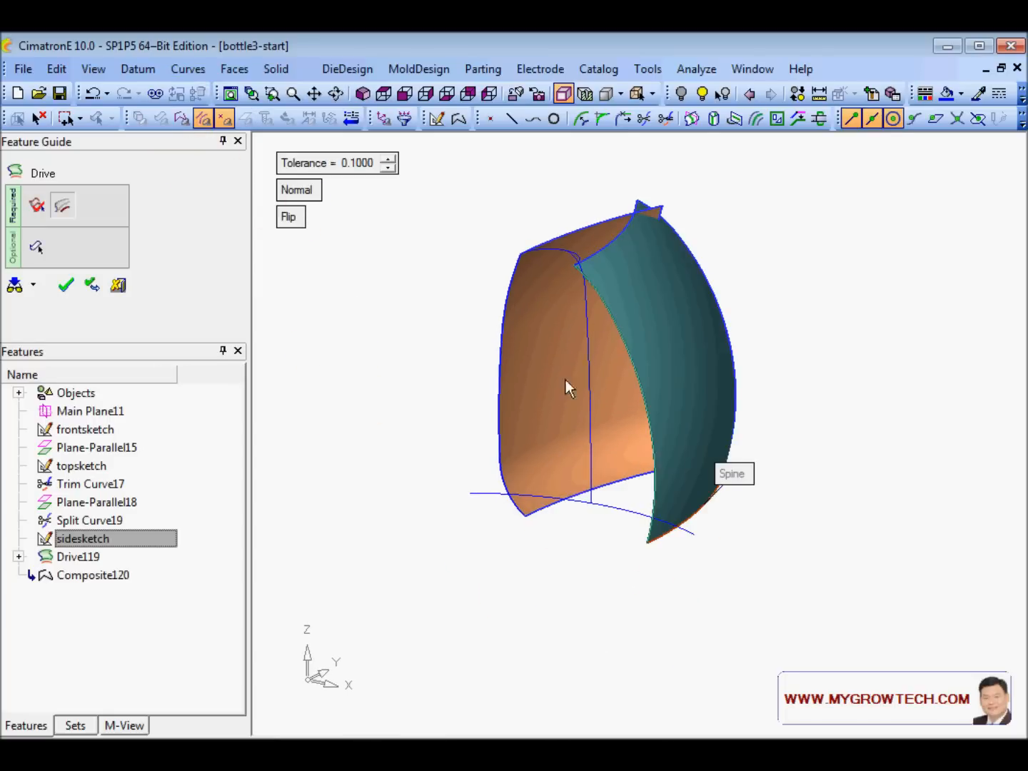
pyautogui.keyDown('ctrl'); pyautogui.moveTo(563, 365); pyautogui.dragTo(547, 492); pyautogui.keyUp('ctrl')
pyautogui.keyDown('ctrl'); pyautogui.moveTo(548, 491); pyautogui.dragTo(645, 417, button='right'); pyautogui.keyUp('ctrl')
pyautogui.keyDown('ctrl'); pyautogui.moveTo(646, 417); pyautogui.dragTo(681, 376); pyautogui.keyUp('ctrl')
pyautogui.keyDown('ctrl'); pyautogui.moveTo(677, 394); pyautogui.dragTo(658, 430, button='middle'); pyautogui.keyUp('ctrl')
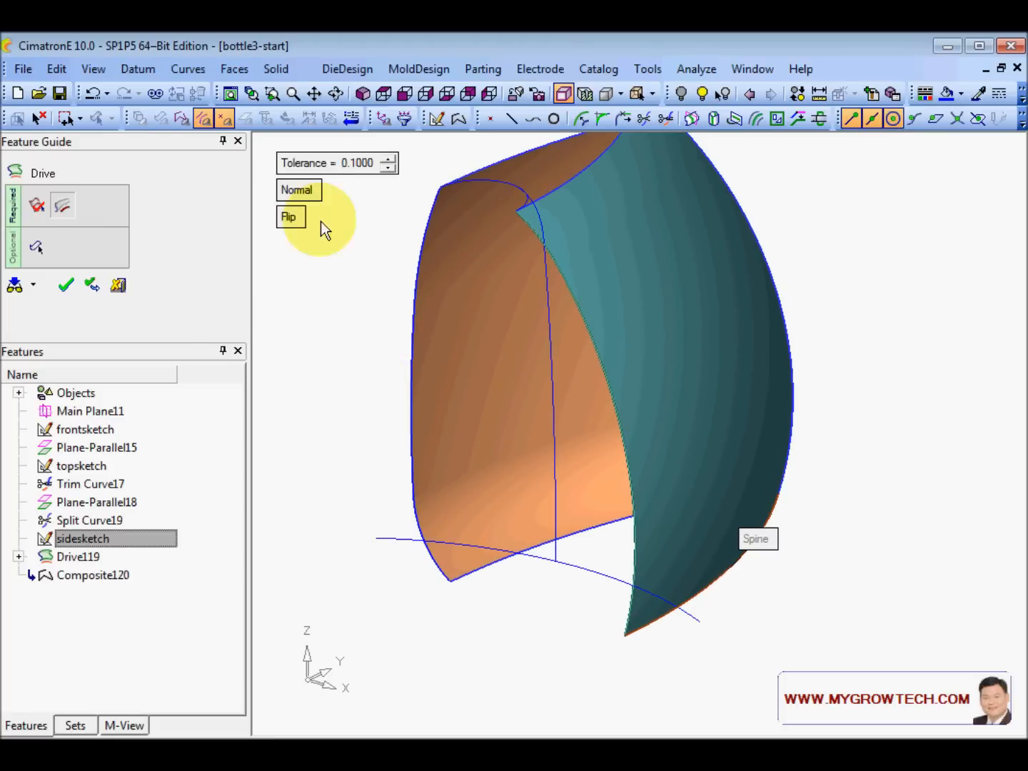
# - Create Drive121 and inspect the gap between the two side surfaces
pyautogui.click(37, 247)
pyautogui.rightClick(338, 279)
pyautogui.click(338, 280)
pyautogui.keyDown('ctrl'); pyautogui.moveTo(640, 353); pyautogui.dragTo(644, 397, button='right'); pyautogui.keyUp('ctrl')
pyautogui.keyDown('ctrl'); pyautogui.moveTo(643, 398); pyautogui.dragTo(682, 483); pyautogui.keyUp('ctrl')
pyautogui.keyDown('ctrl'); pyautogui.moveTo(681, 482); pyautogui.dragTo(556, 445, button='right'); pyautogui.keyUp('ctrl')
pyautogui.keyDown('ctrl'); pyautogui.moveTo(556, 446); pyautogui.dragTo(516, 373, button='middle'); pyautogui.keyUp('ctrl')
pyautogui.keyDown('ctrl'); pyautogui.moveTo(517, 373); pyautogui.dragTo(560, 381); pyautogui.keyUp('ctrl')
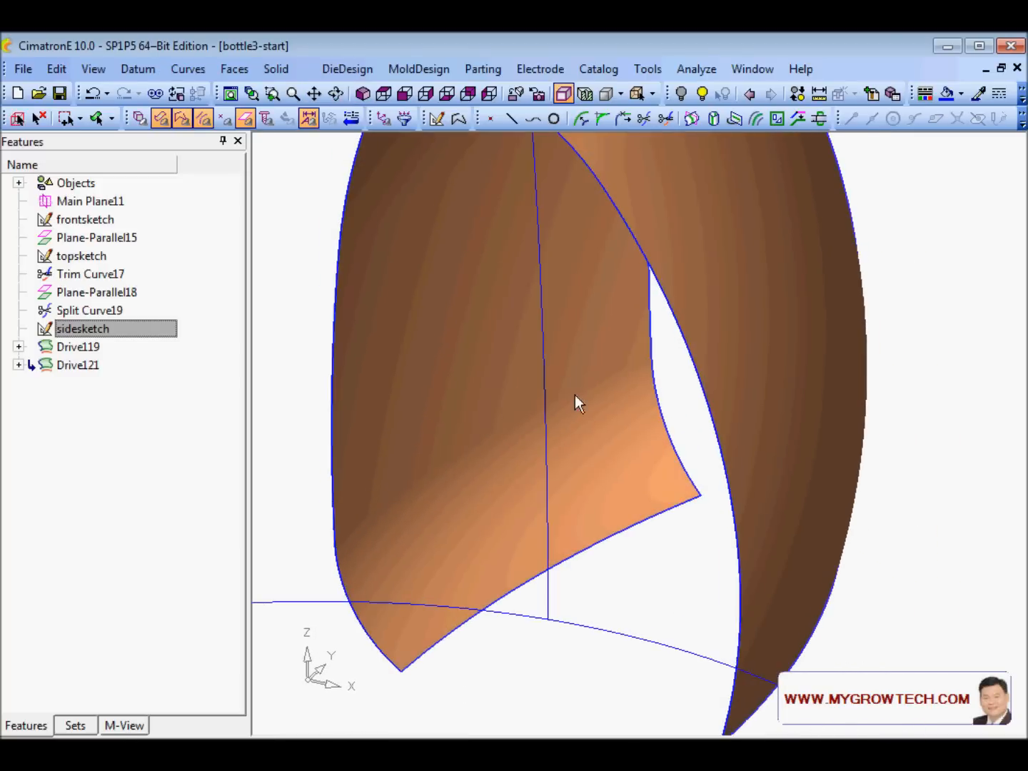
pyautogui.keyDown('ctrl'); pyautogui.moveTo(559, 381); pyautogui.dragTo(530, 434, button='right'); pyautogui.keyUp('ctrl')
# - Join the vertical curve, top to bottom, into a new composite curve
pyautogui.rightClick(326, 213)
pyautogui.click(350, 229)
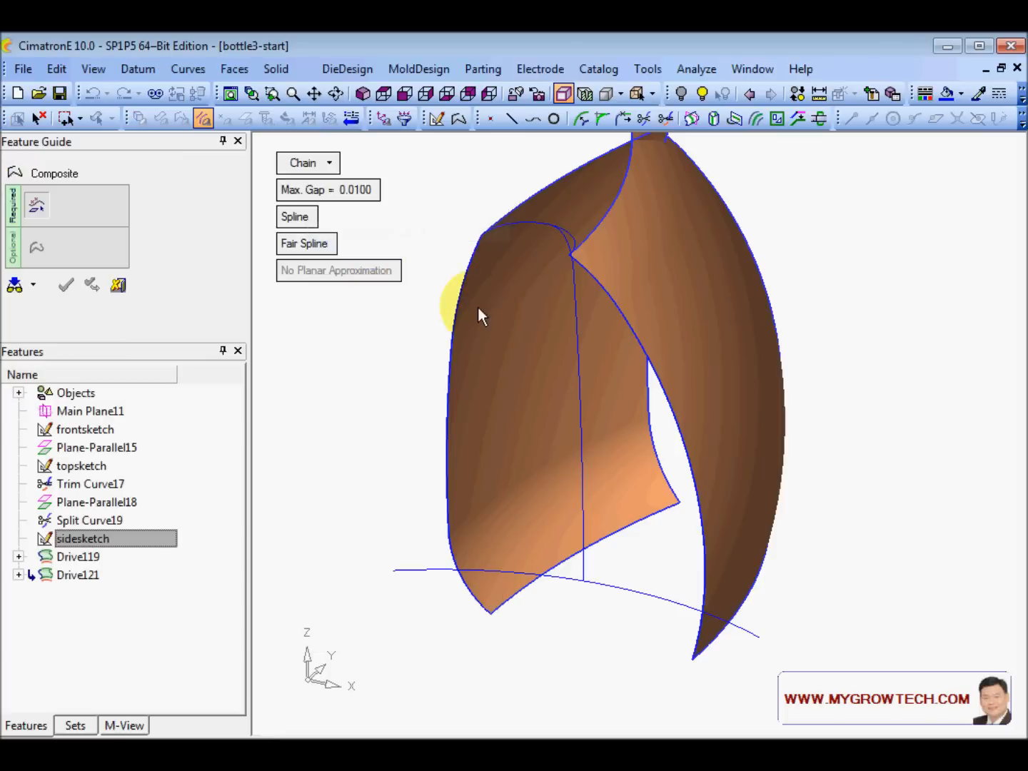
pyautogui.keyDown('ctrl'); pyautogui.moveTo(389, 269); pyautogui.dragTo(555, 304); pyautogui.keyUp('ctrl')
pyautogui.click(581, 223)
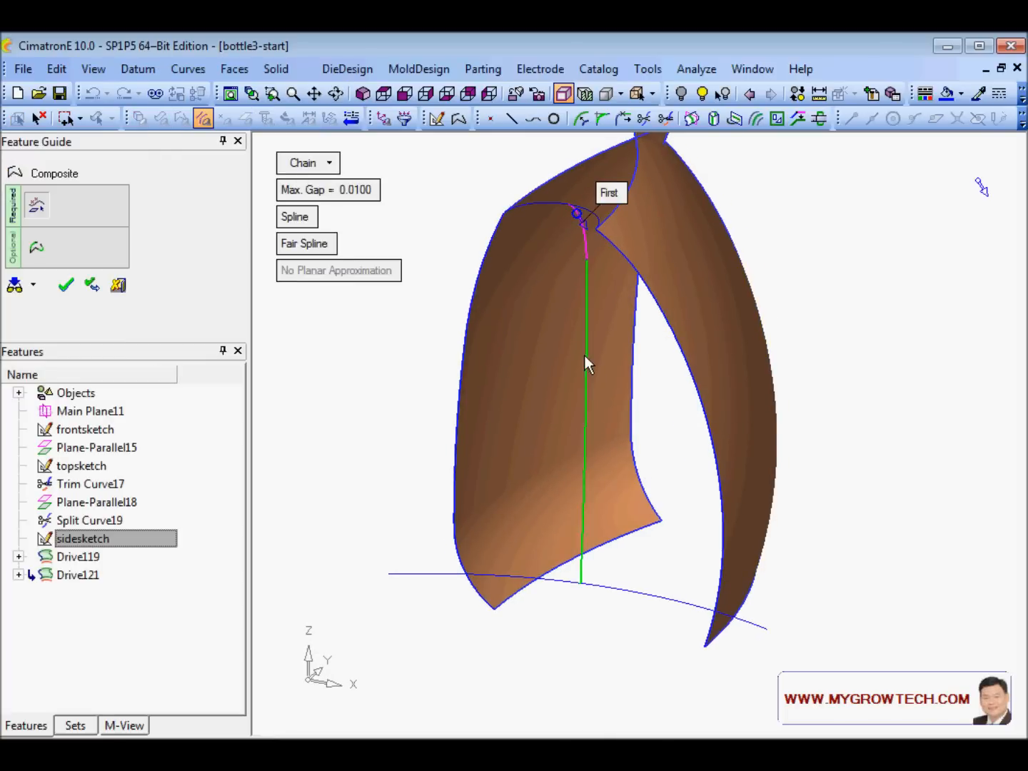
pyautogui.click(582, 549)
pyautogui.click(581, 568)
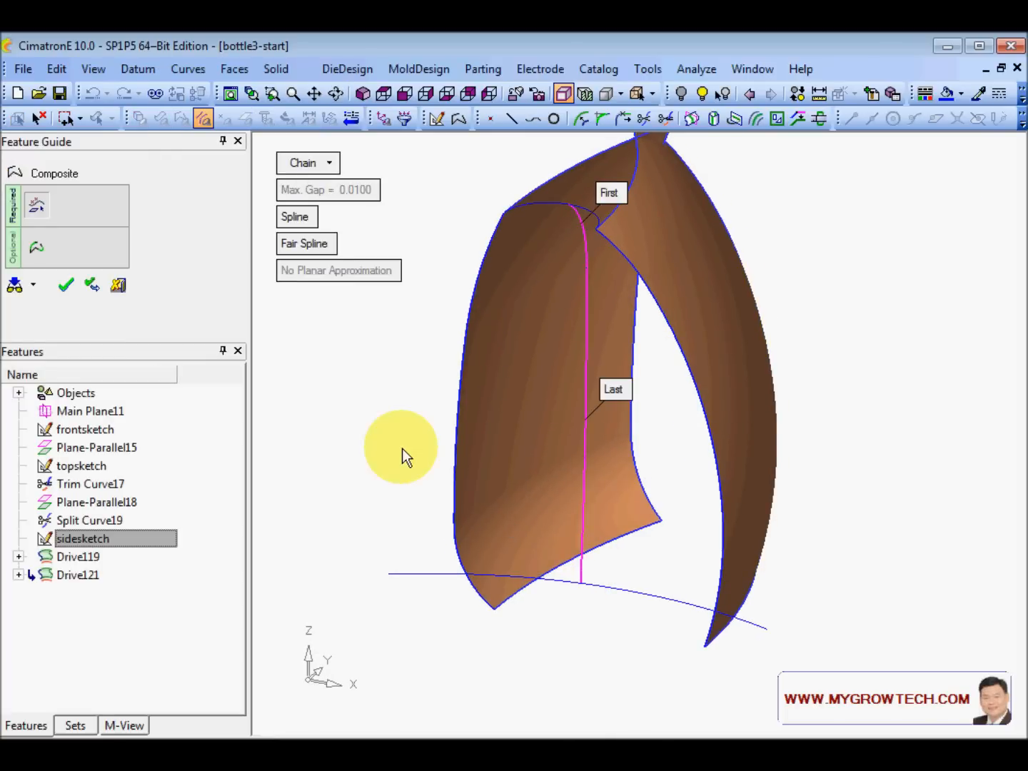
pyautogui.rightClick(385, 406)
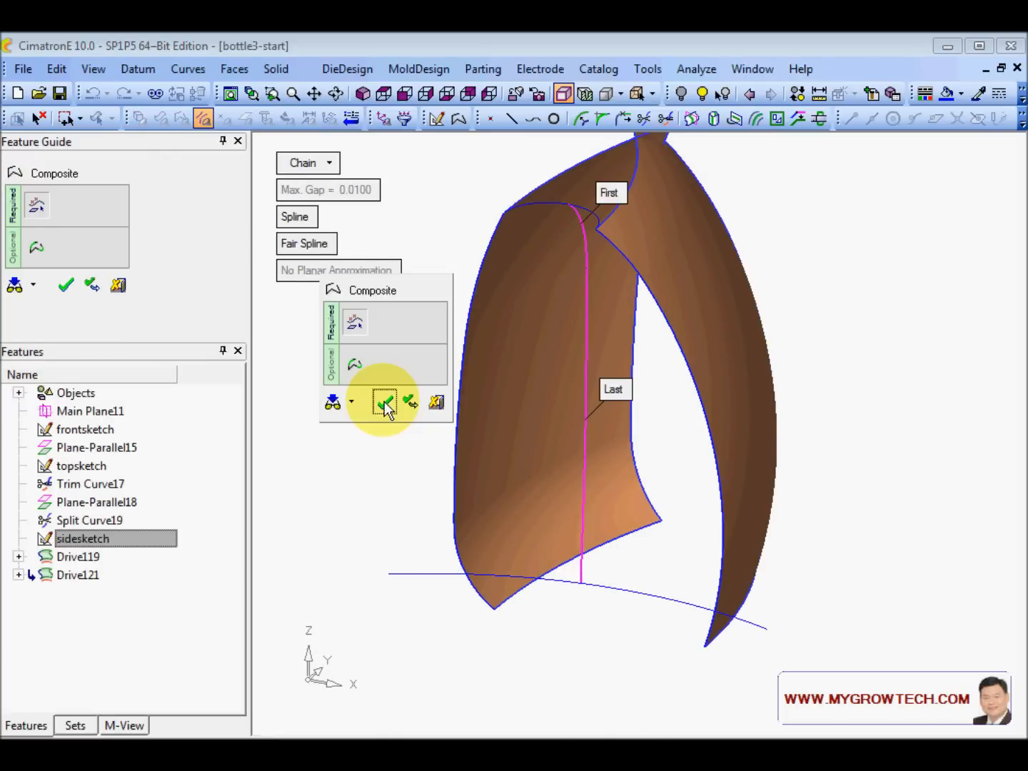
pyautogui.click(384, 402)
# - Sweep the new composite along the base curve to create driven surface Drive123
pyautogui.click(230, 70)
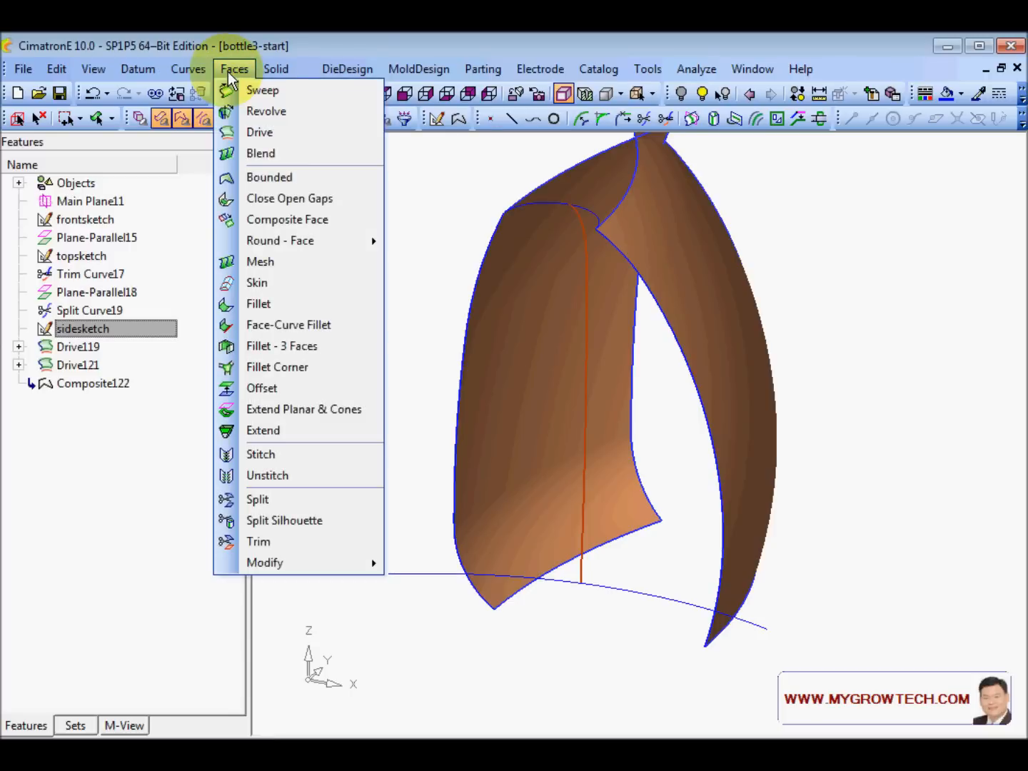
pyautogui.click(278, 133)
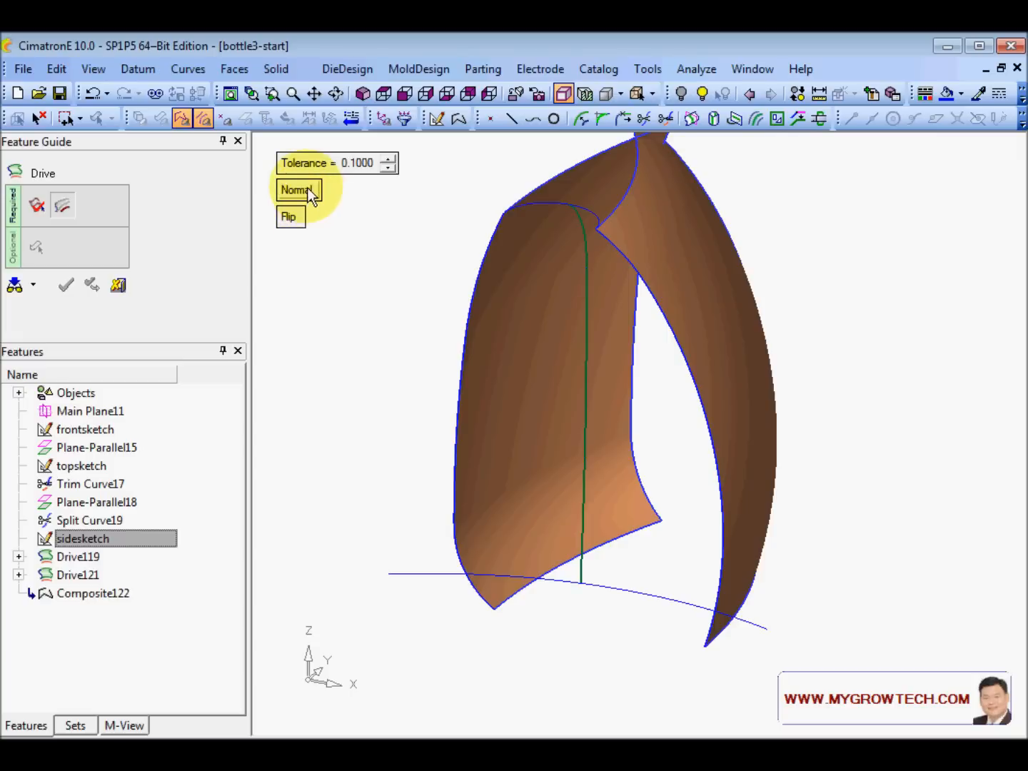
pyautogui.click(182, 119)
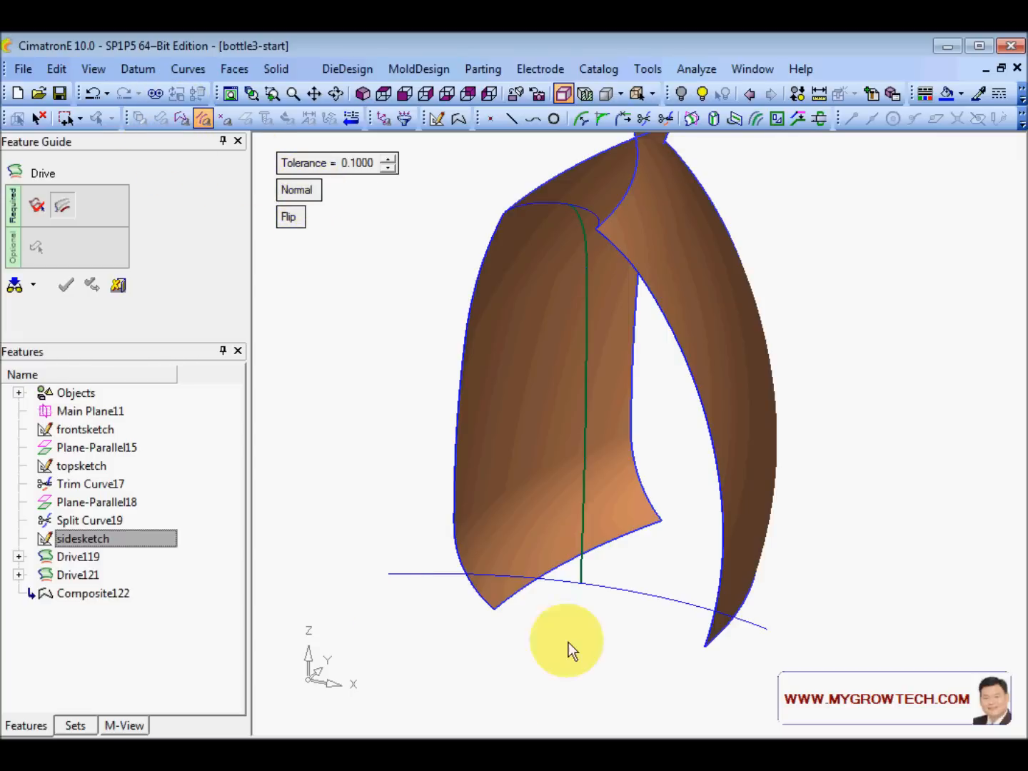
pyautogui.click(568, 581)
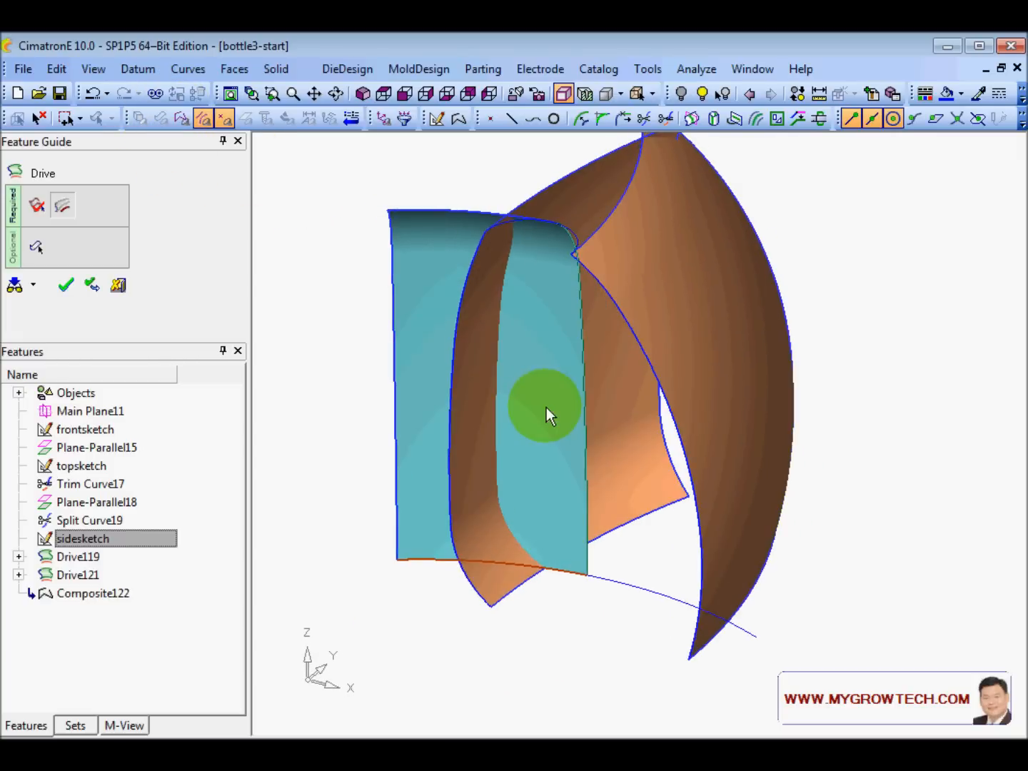
pyautogui.keyDown('ctrl'); pyautogui.moveTo(524, 382); pyautogui.dragTo(602, 440, button='middle'); pyautogui.keyUp('ctrl')
pyautogui.moveTo(604, 435)
pyautogui.keyDown('ctrl'); pyautogui.mouseDown()
pyautogui.moveTo(616, 375)
pyautogui.moveTo(608, 428)
pyautogui.mouseUp(); pyautogui.keyUp('ctrl')
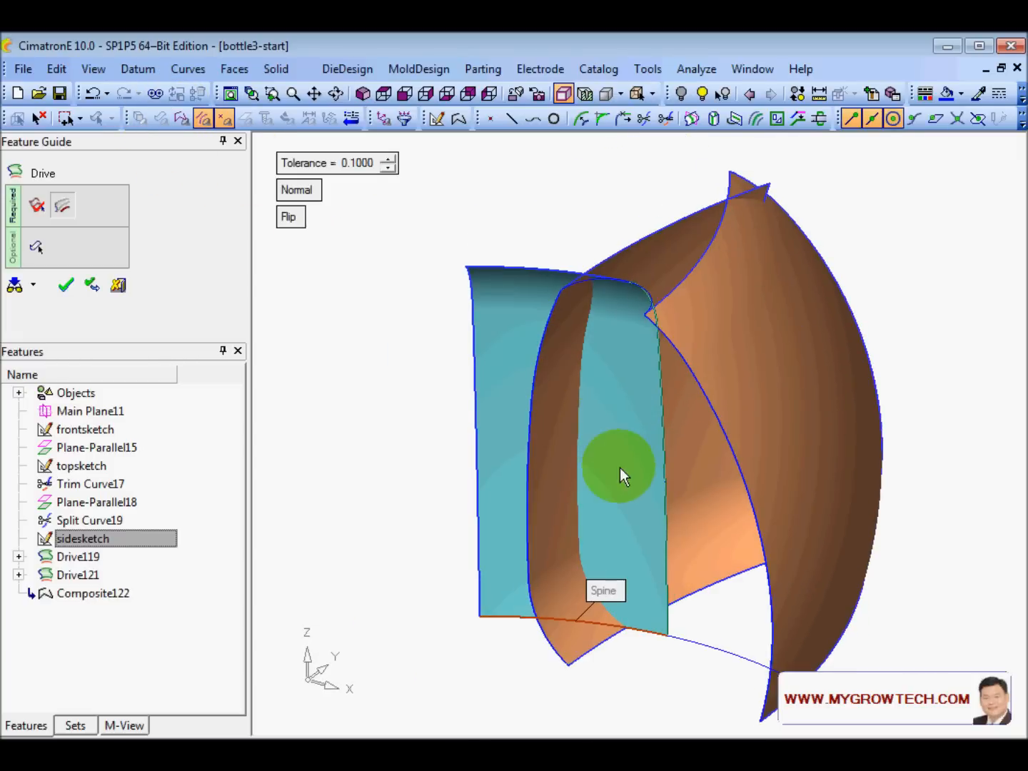
pyautogui.keyDown('ctrl'); pyautogui.moveTo(619, 467); pyautogui.dragTo(589, 436, button='middle'); pyautogui.keyUp('ctrl')
pyautogui.keyDown('ctrl'); pyautogui.moveTo(589, 435); pyautogui.dragTo(529, 437, button='right'); pyautogui.keyUp('ctrl')
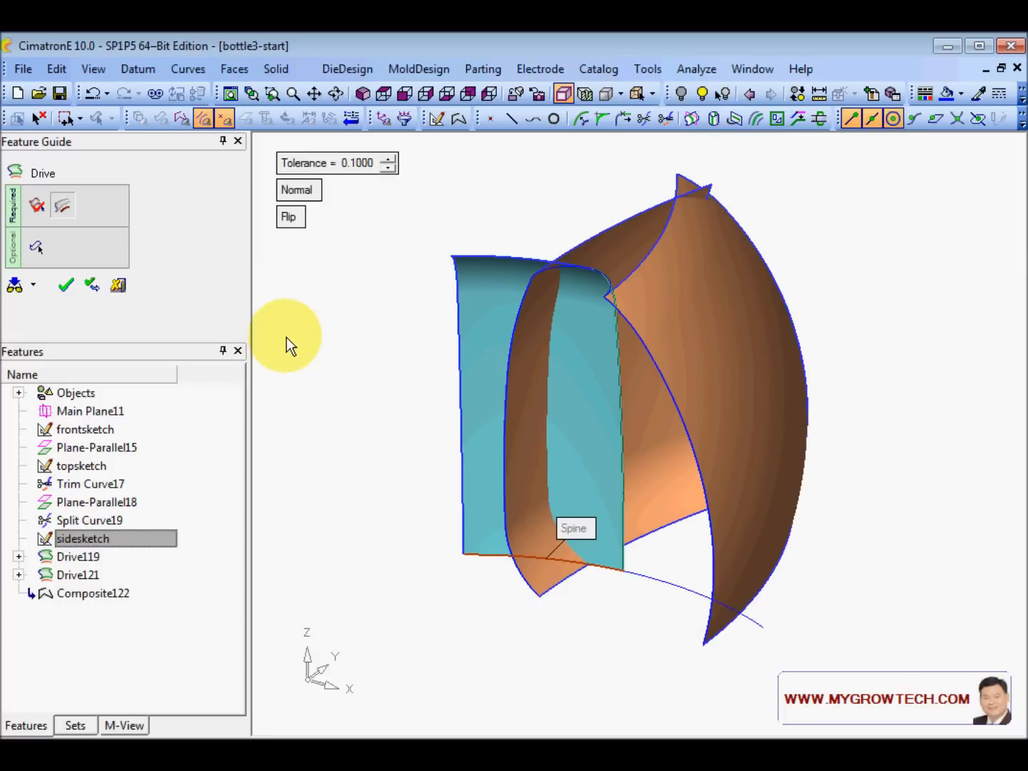
pyautogui.click(36, 247)
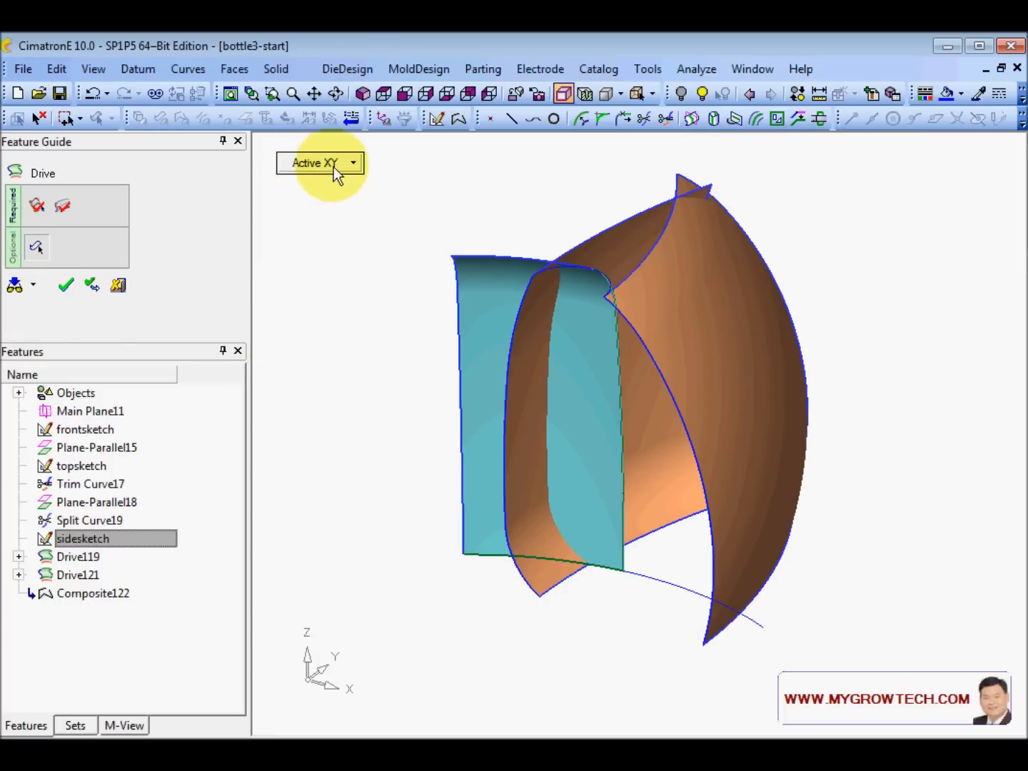
pyautogui.keyDown('ctrl'); pyautogui.moveTo(338, 316); pyautogui.dragTo(592, 439); pyautogui.keyUp('ctrl')
pyautogui.click(91, 286)
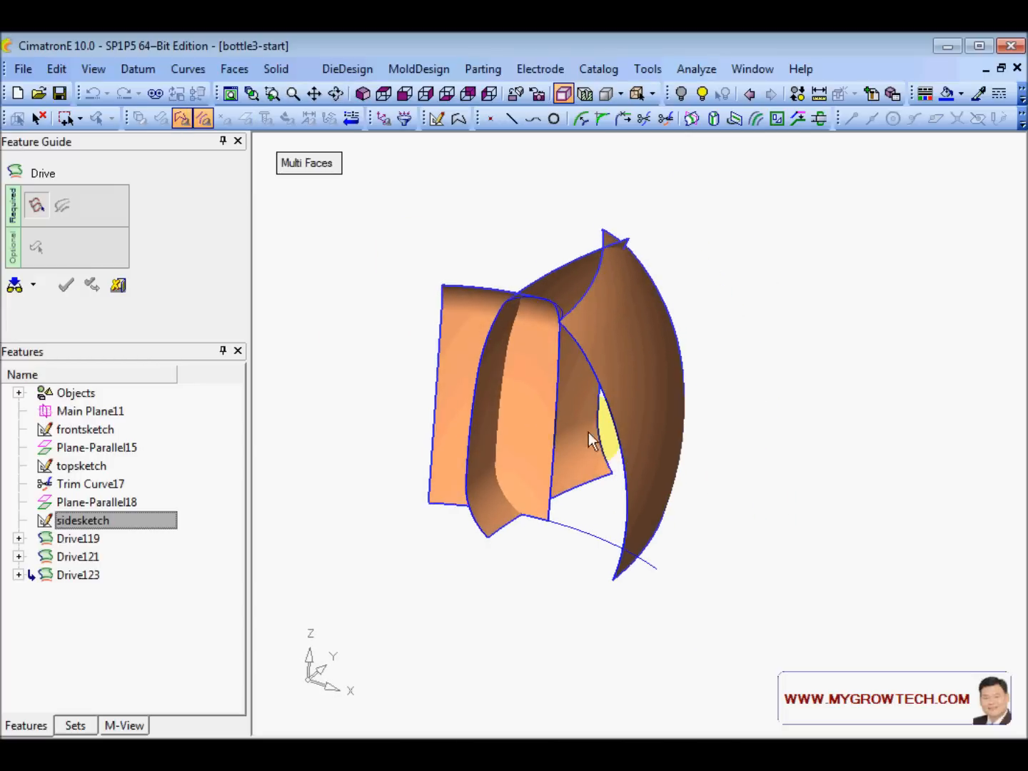
# - Sweep the vertical edge along the base curve into Drive124, then orbit to inspect it
pyautogui.click(557, 412)
pyautogui.middleClick(361, 487)
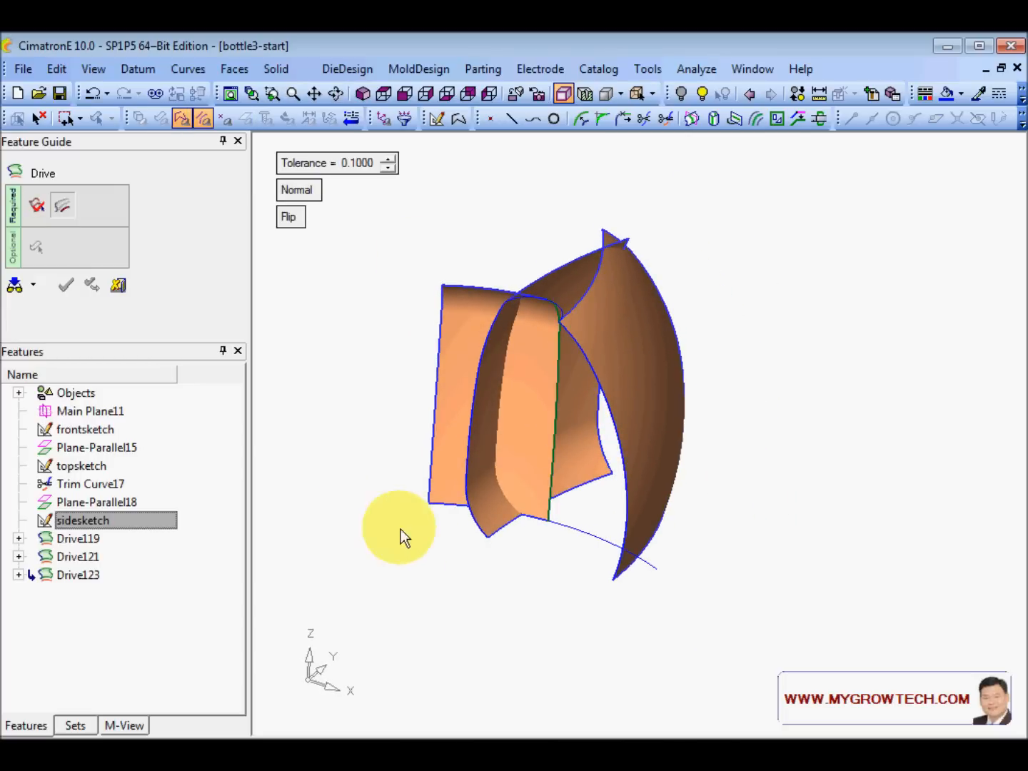
pyautogui.click(182, 118)
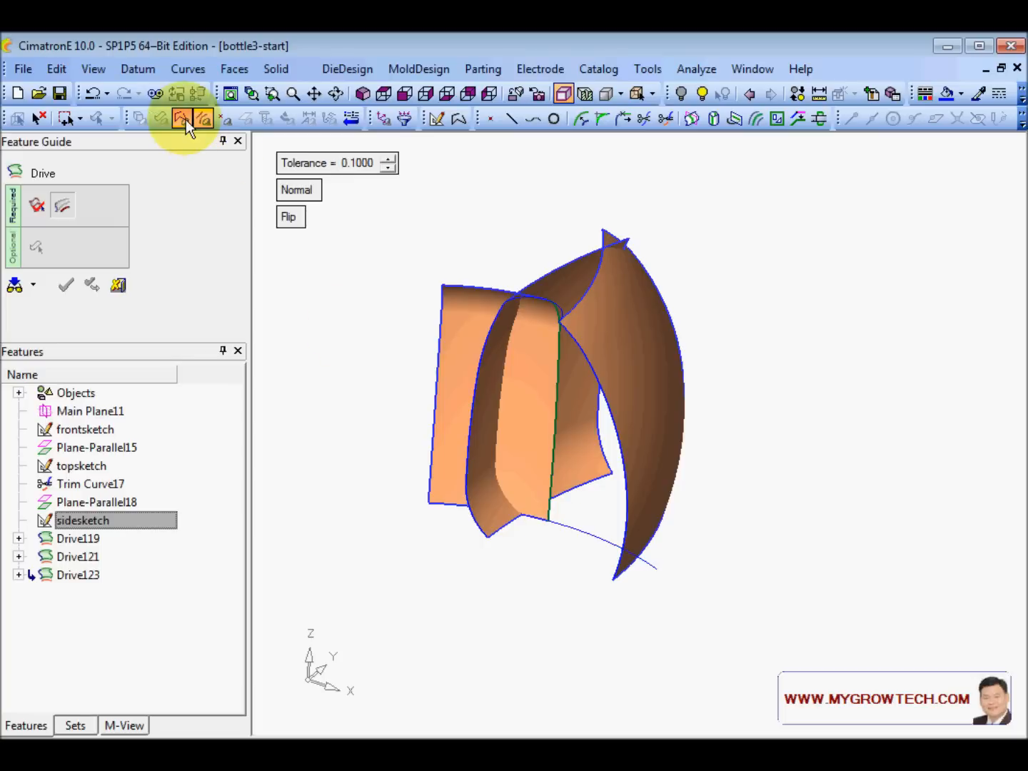
pyautogui.click(561, 524)
pyautogui.middleClick(521, 446)
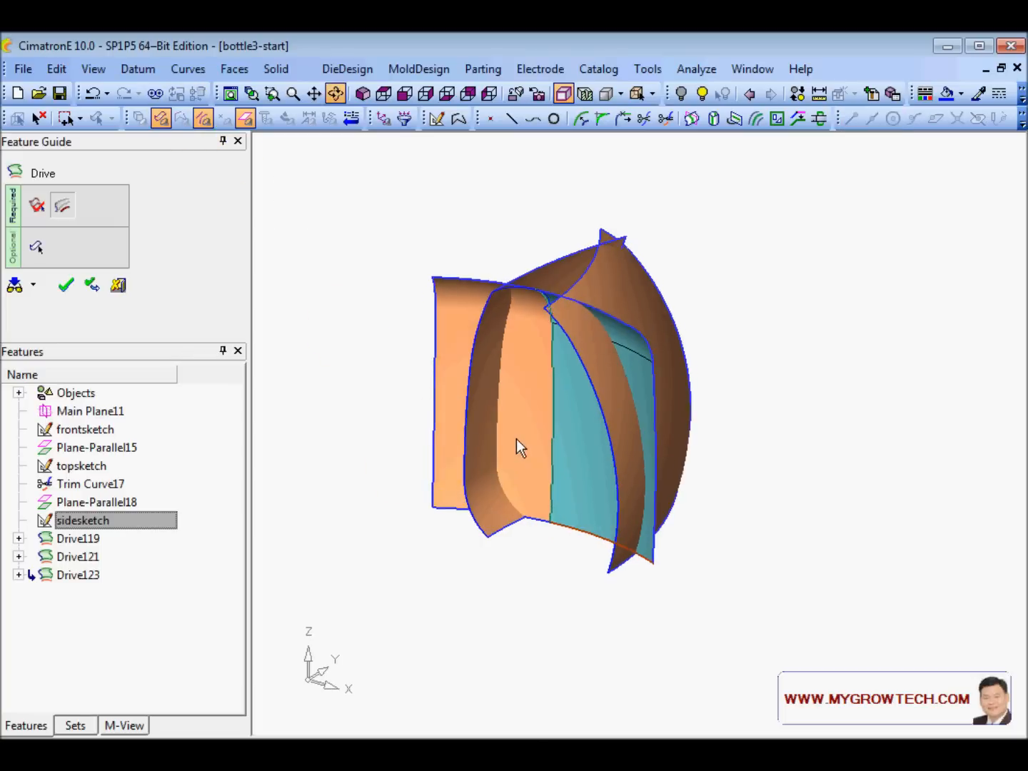
pyautogui.click(38, 249)
pyautogui.moveTo(351, 328); pyautogui.dragTo(353, 327, button='middle')
pyautogui.middleClick(353, 327)
pyautogui.click(352, 327)
pyautogui.keyDown('ctrl'); pyautogui.moveTo(461, 409); pyautogui.dragTo(585, 542); pyautogui.keyUp('ctrl')
pyautogui.keyDown('ctrl'); pyautogui.moveTo(585, 543); pyautogui.dragTo(550, 441, button='right'); pyautogui.keyUp('ctrl')
pyautogui.keyDown('ctrl'); pyautogui.moveTo(551, 442); pyautogui.dragTo(640, 614, button='middle'); pyautogui.keyUp('ctrl')
pyautogui.keyDown('ctrl'); pyautogui.moveTo(628, 528); pyautogui.dragTo(609, 369); pyautogui.keyUp('ctrl')
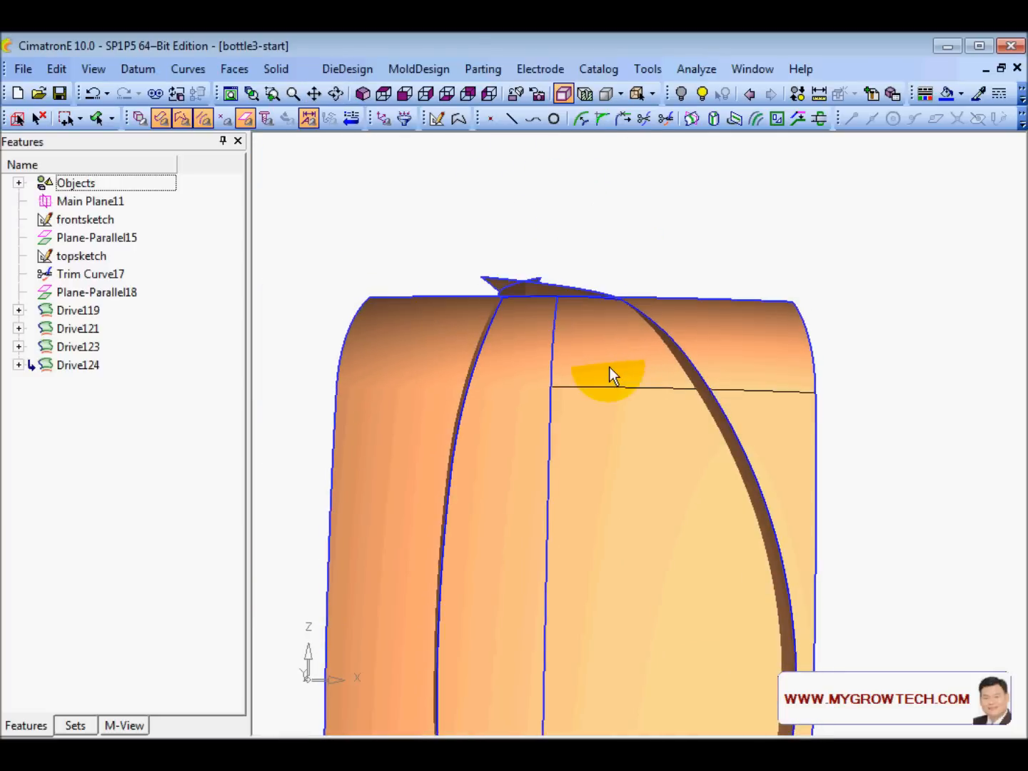
# - Merge the right-side faces into Composite Face125
pyautogui.click(235, 68)
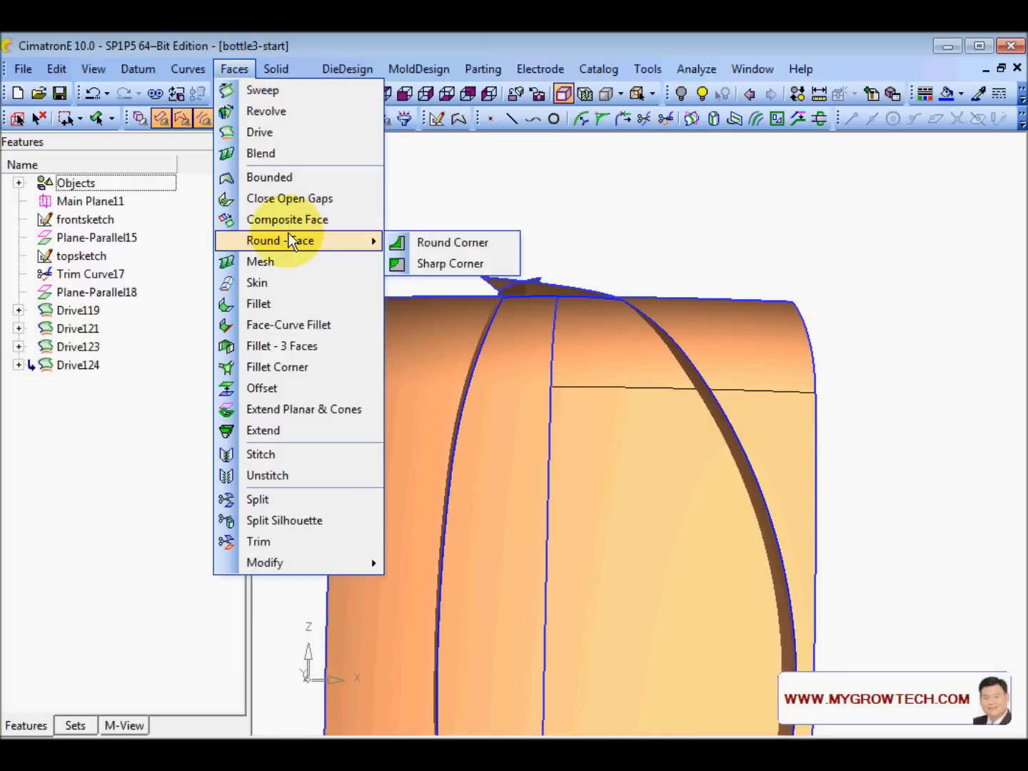
pyautogui.click(287, 220)
pyautogui.click(606, 446)
pyautogui.rightClick(635, 420)
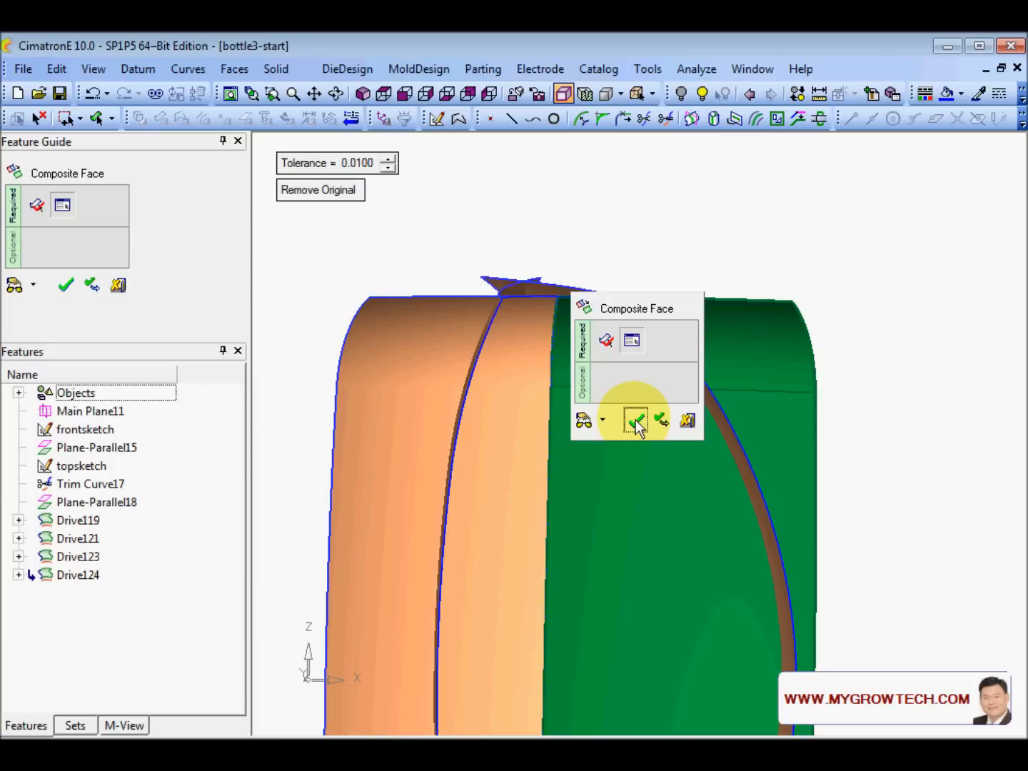
pyautogui.click(635, 420)
pyautogui.keyDown('ctrl'); pyautogui.moveTo(647, 426); pyautogui.dragTo(557, 496); pyautogui.keyUp('ctrl')
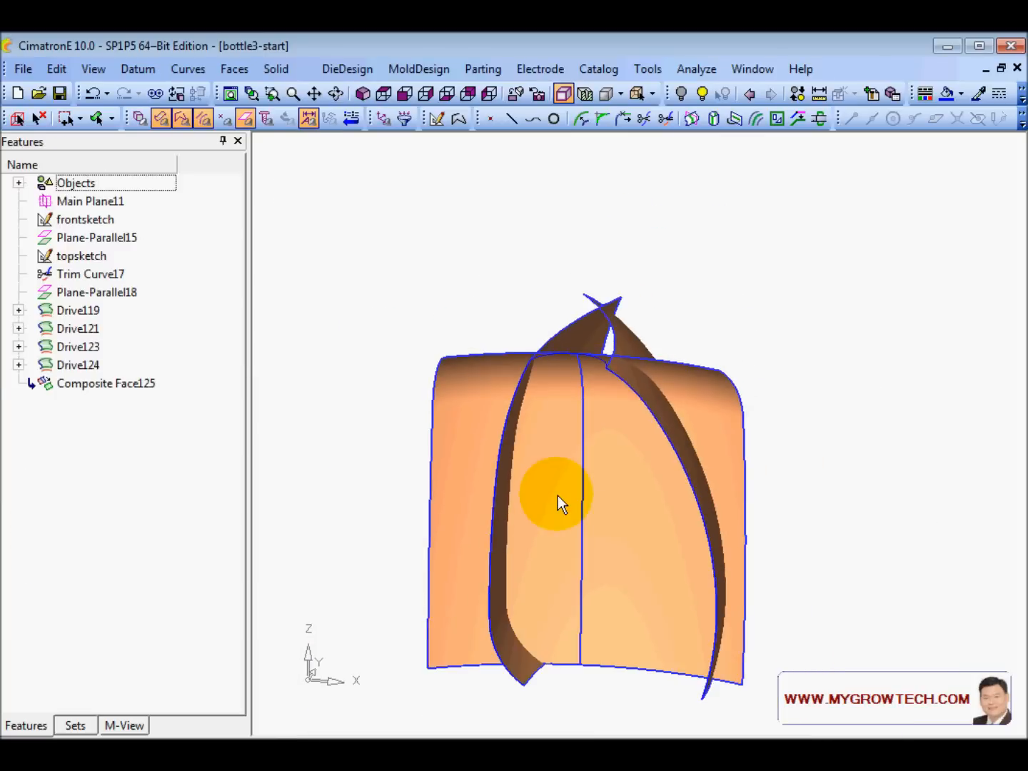
# - Stitch the left and right cutting faces into Stitch126 and view it from below
pyautogui.rightClick(306, 204)
pyautogui.click(373, 283)
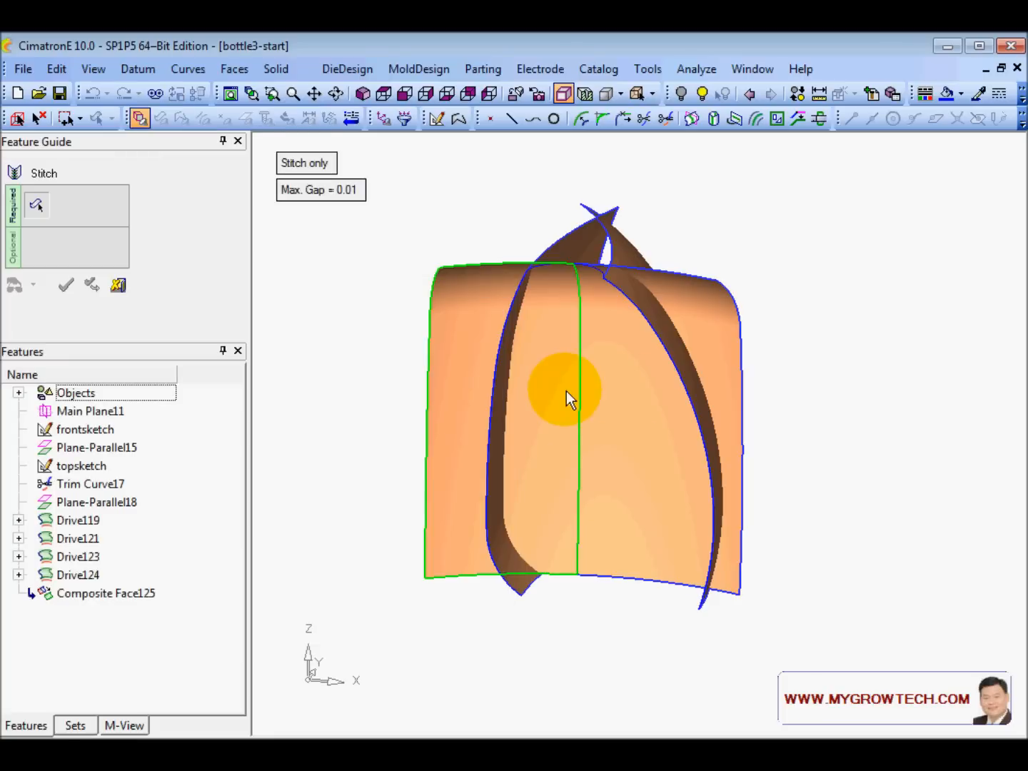
pyautogui.click(543, 391)
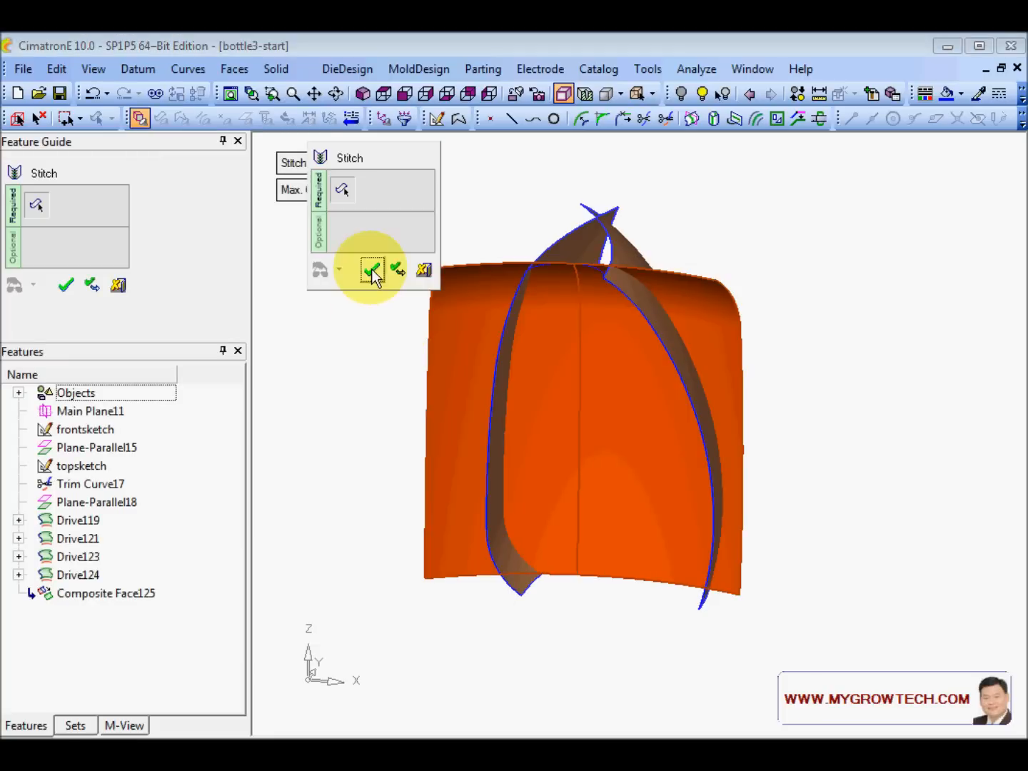
pyautogui.middleClick(372, 269)
pyautogui.click(371, 269)
pyautogui.scroll(1, 698, 547)
pyautogui.scroll(-1, 692, 535)
pyautogui.keyDown('ctrl'); pyautogui.moveTo(639, 493); pyautogui.dragTo(592, 317); pyautogui.keyUp('ctrl')
pyautogui.scroll(3, 660, 223)
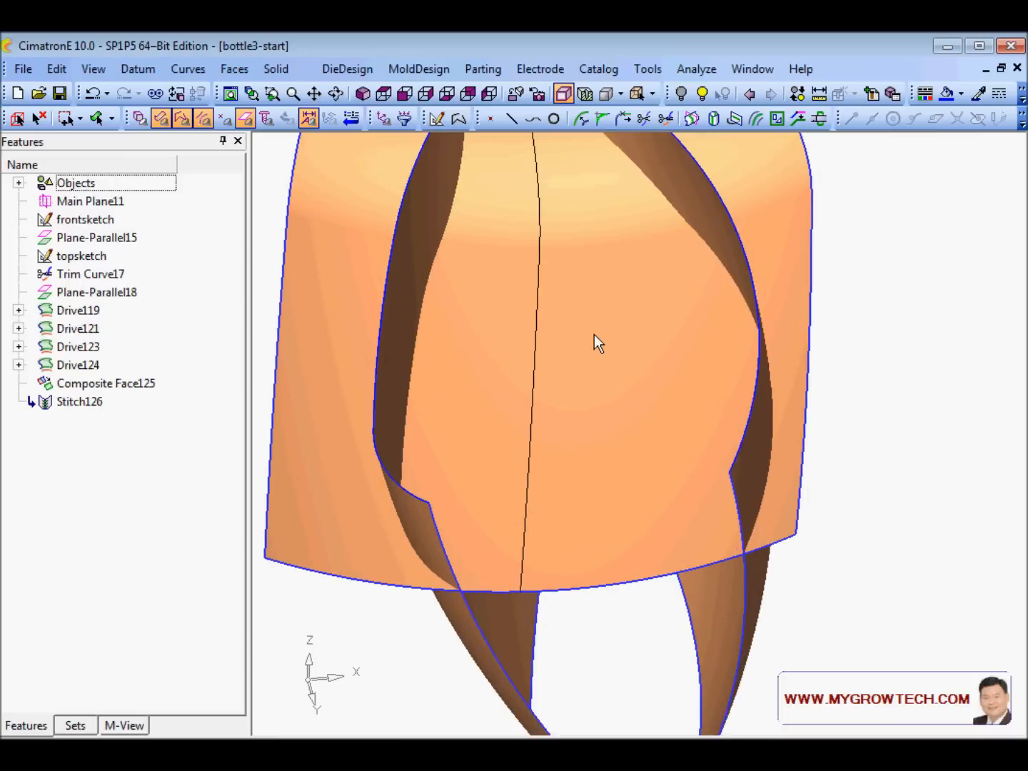
# - Turn on zebra shading and orbit to check stripe continuity across the stitched faces
pyautogui.scroll(-3, 664, 222)
pyautogui.click(697, 69)
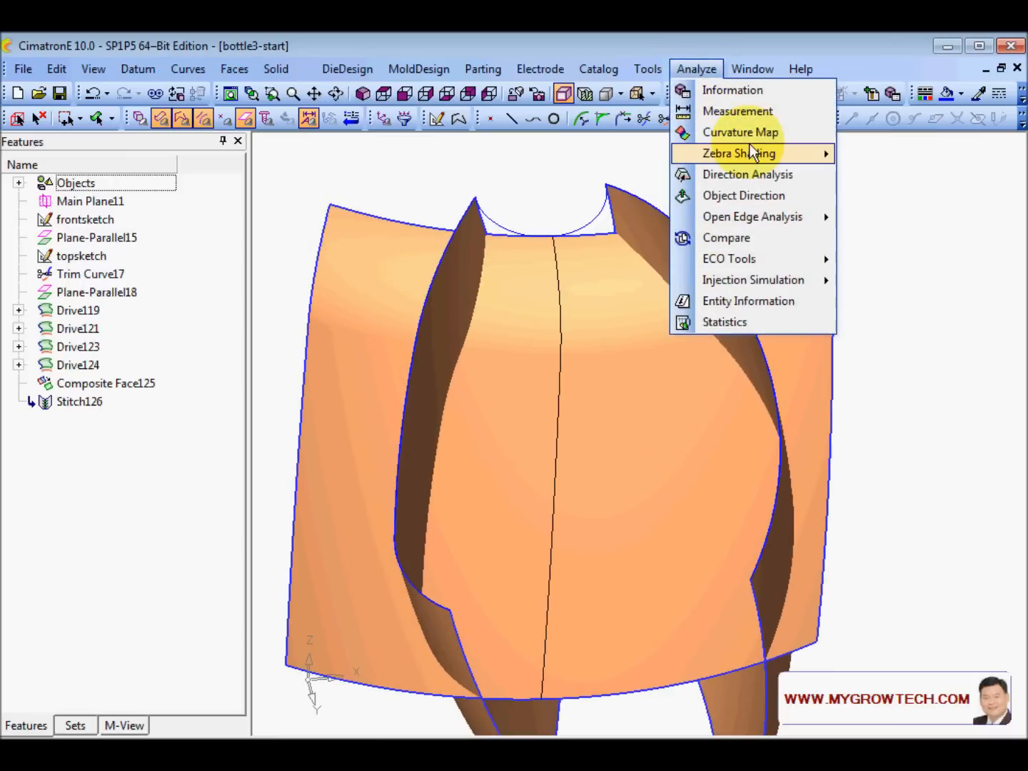
pyautogui.moveTo(751, 151)
pyautogui.click(623, 155)
pyautogui.moveTo(637, 427)
pyautogui.keyDown('ctrl'); pyautogui.mouseDown()
pyautogui.moveTo(653, 406)
pyautogui.moveTo(662, 414)
pyautogui.mouseUp(); pyautogui.keyUp('ctrl')
pyautogui.scroll(2, 673, 340)
pyautogui.scroll(2, 673, 340)
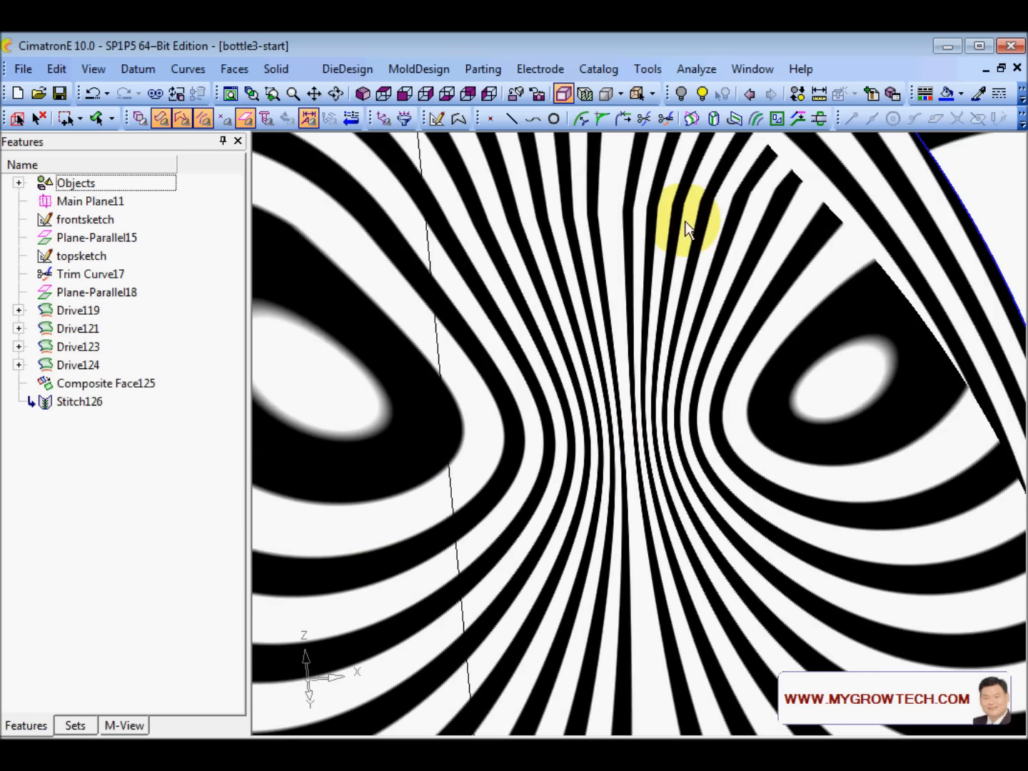
pyautogui.moveTo(553, 392)
pyautogui.keyDown('ctrl'); pyautogui.mouseDown()
pyautogui.moveTo(501, 359)
pyautogui.moveTo(494, 283)
pyautogui.moveTo(482, 316)
pyautogui.mouseUp(); pyautogui.keyUp('ctrl')
pyautogui.scroll(-3, 554, 564)
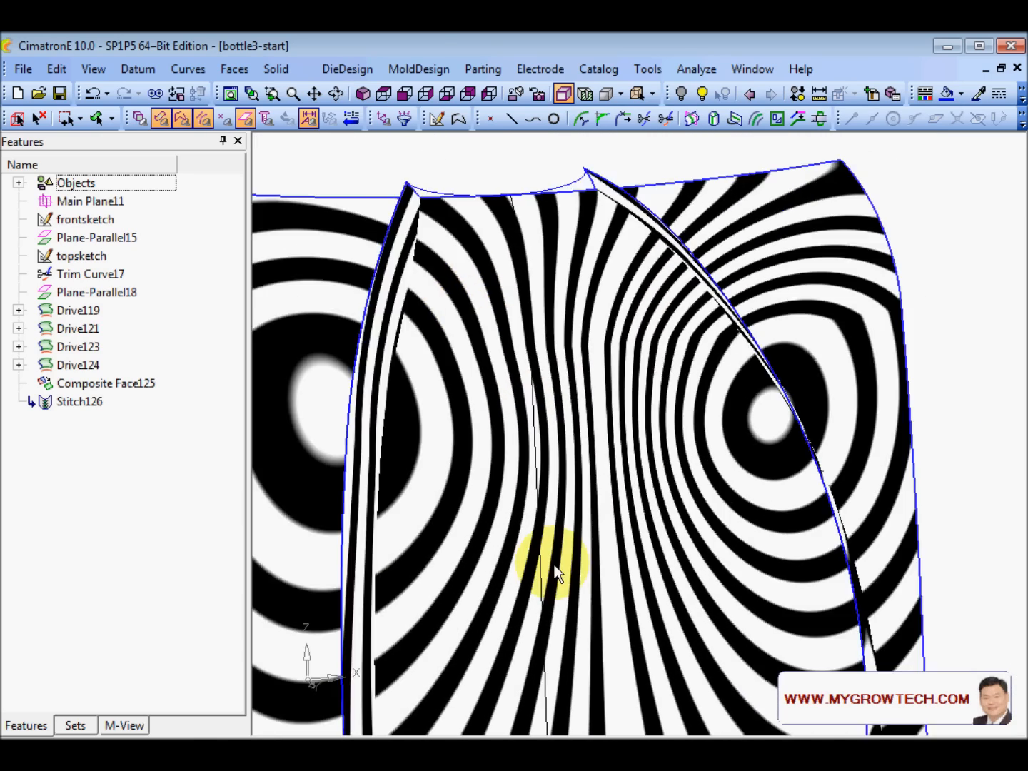
pyautogui.scroll(-2, 556, 573)
pyautogui.moveTo(601, 356)
pyautogui.keyDown('ctrl'); pyautogui.mouseDown()
pyautogui.moveTo(545, 395)
pyautogui.moveTo(586, 415)
pyautogui.moveTo(620, 312)
pyautogui.moveTo(600, 321)
pyautogui.mouseUp(); pyautogui.keyUp('ctrl')
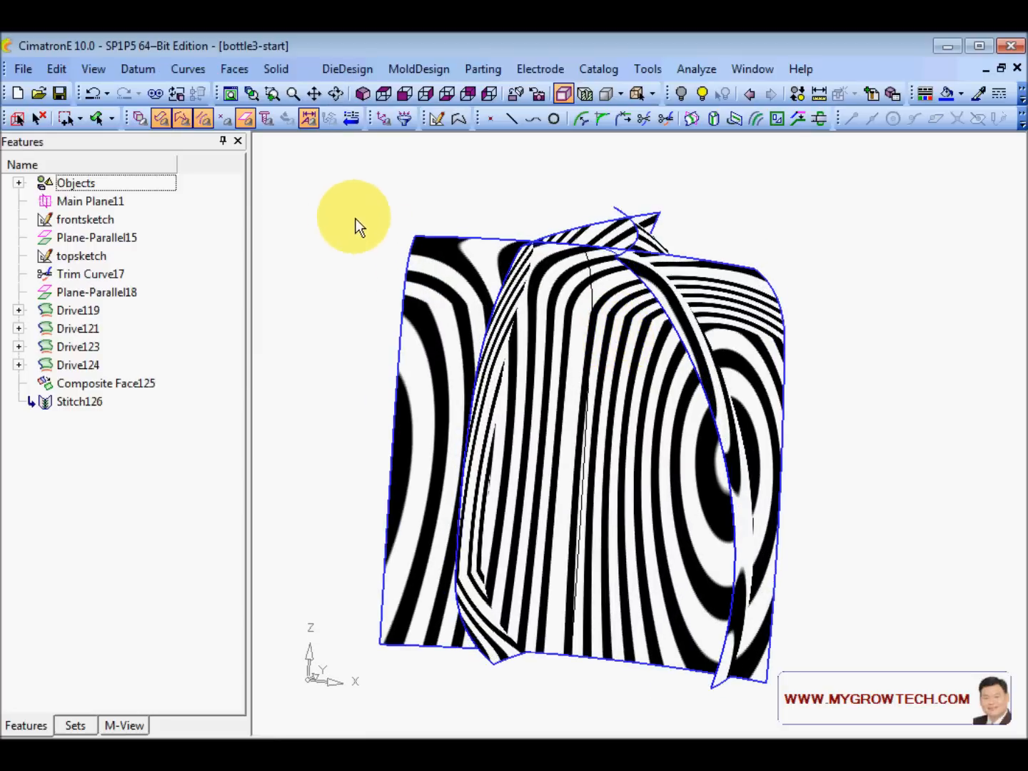
# - Switch zebra shading off and tilt the model toward an upright view
pyautogui.click(697, 69)
pyautogui.moveTo(779, 155)
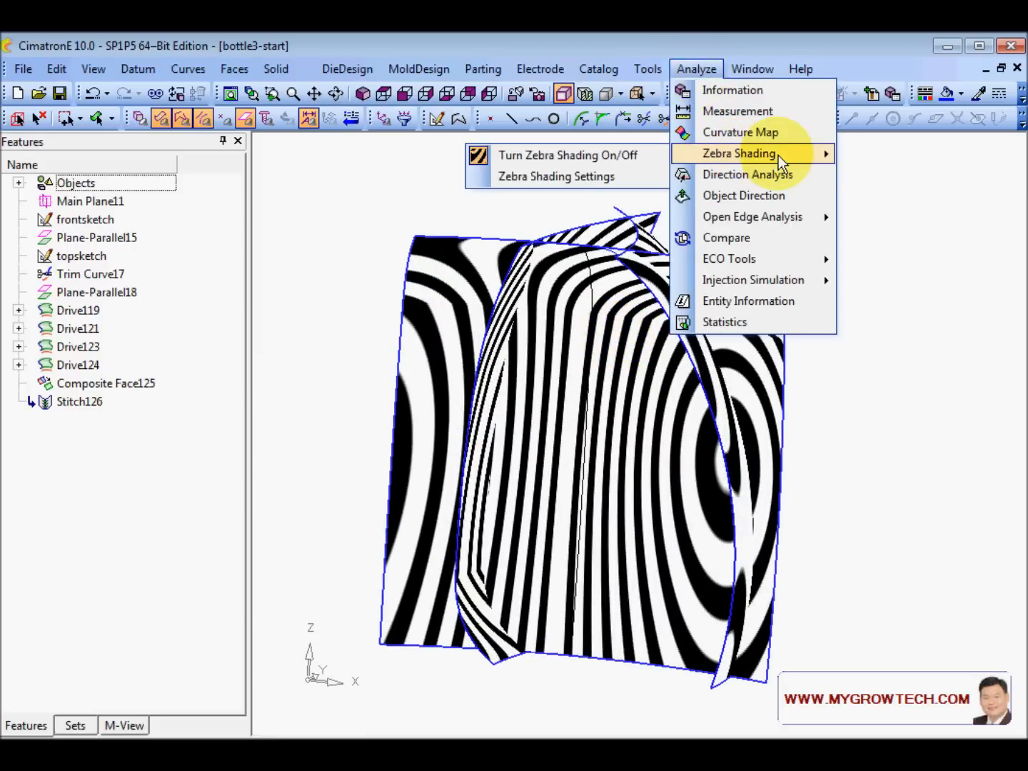
pyautogui.click(607, 158)
pyautogui.keyDown('ctrl'); pyautogui.moveTo(694, 213); pyautogui.dragTo(595, 300); pyautogui.keyUp('ctrl')
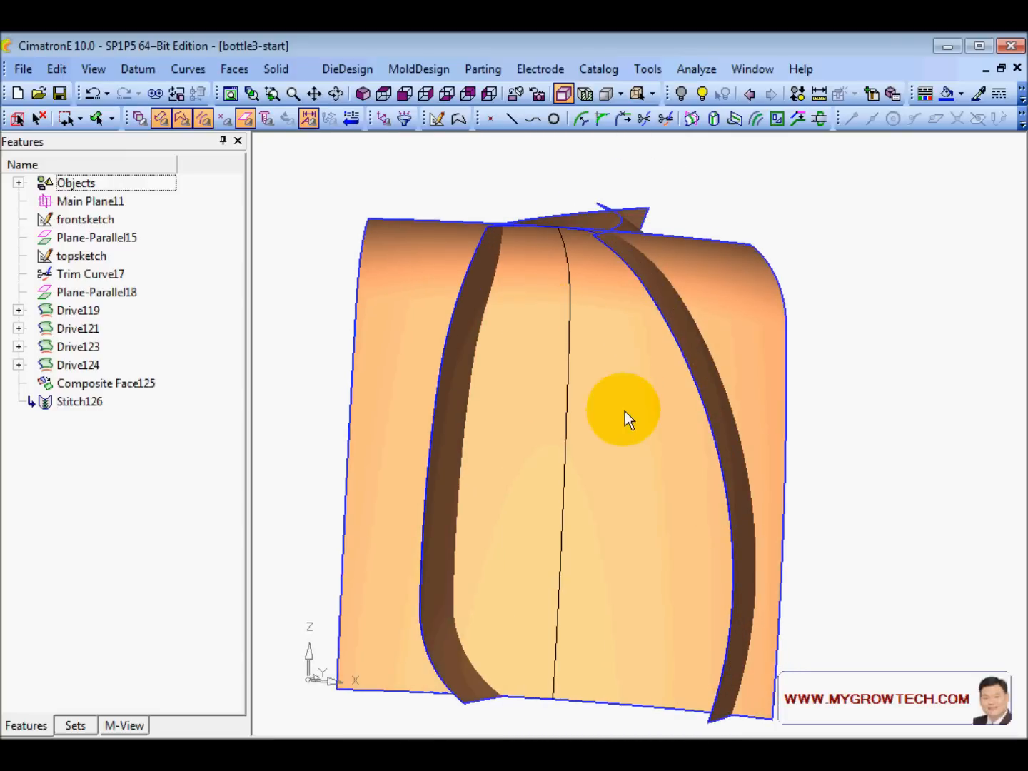
pyautogui.scroll(-2, 626, 413)
pyautogui.keyDown('ctrl'); pyautogui.moveTo(604, 364); pyautogui.dragTo(603, 388); pyautogui.keyUp('ctrl')
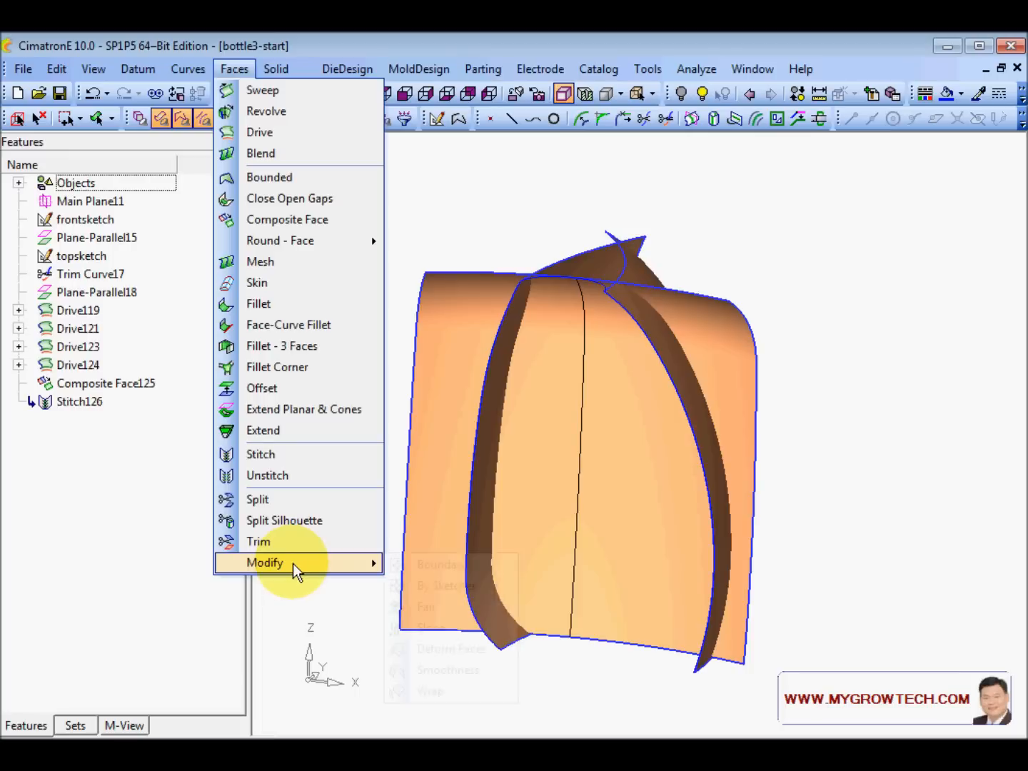
# - Smooth the Stitch126 surface with the Keep Inner Edge option, then review the result
pyautogui.moveTo(292, 563)
pyautogui.click(466, 669)
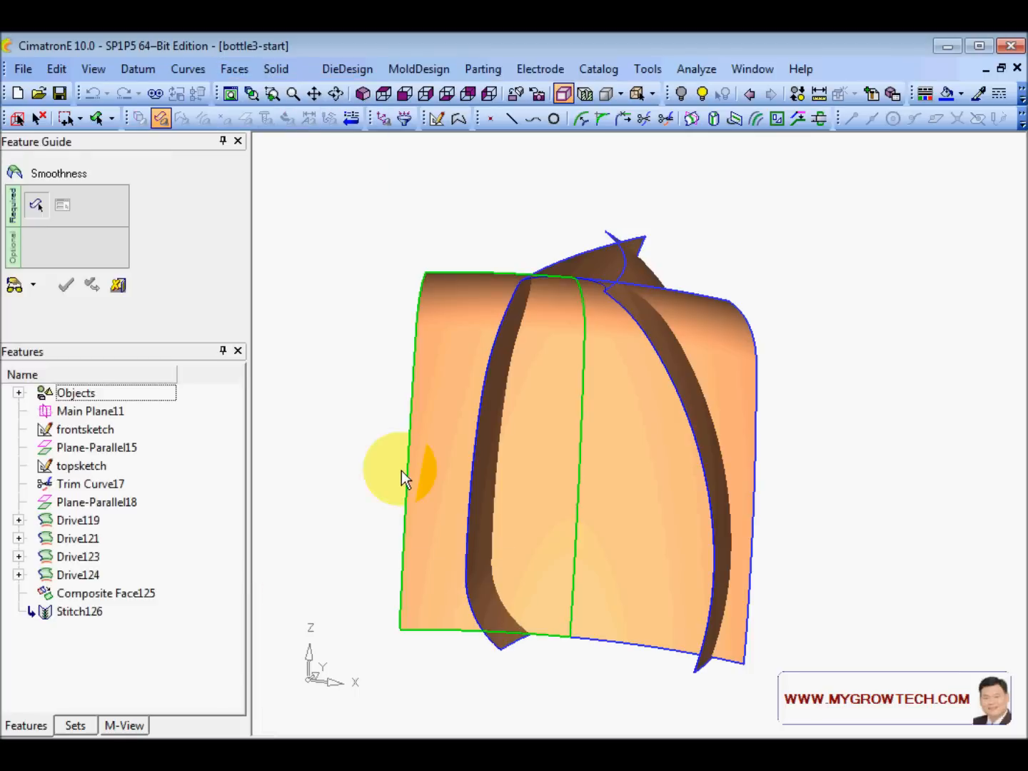
pyautogui.click(543, 402)
pyautogui.middleClick(486, 250)
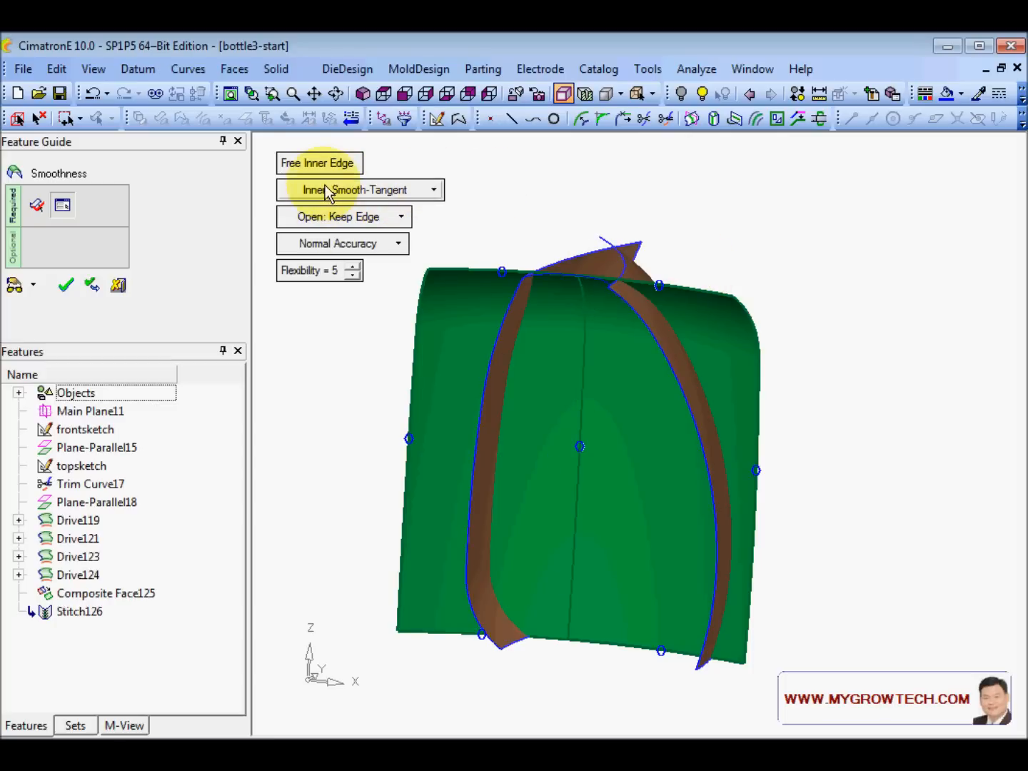
pyautogui.click(337, 166)
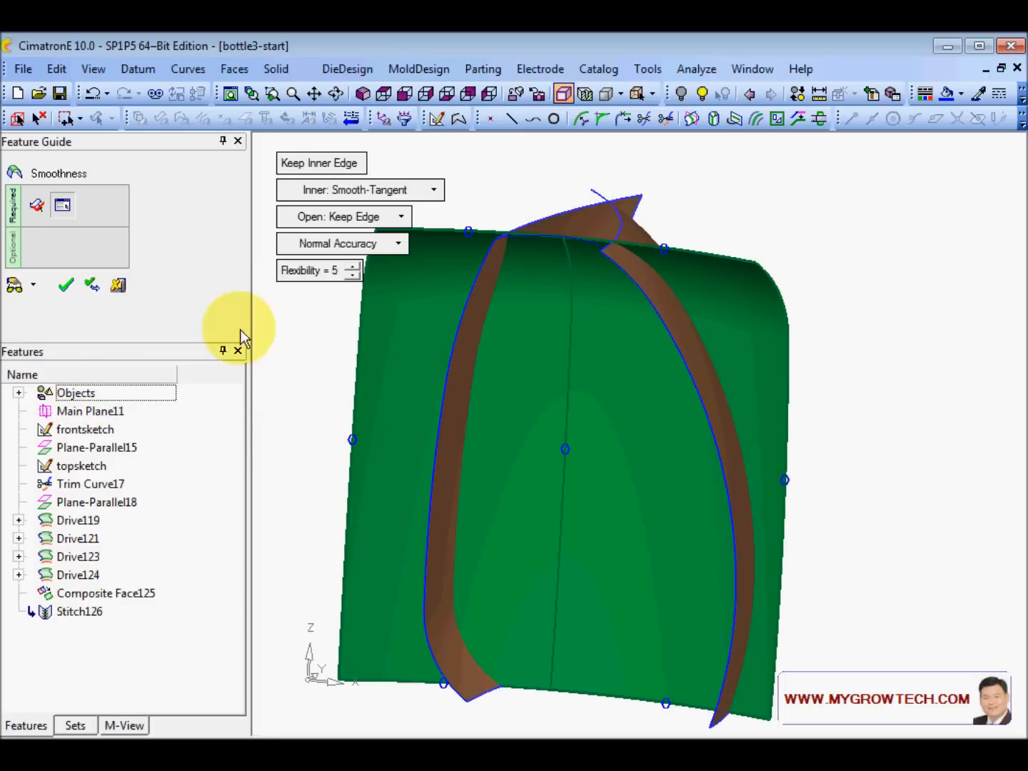
pyautogui.click(118, 286)
pyautogui.scroll(-1, 614, 420)
pyautogui.keyDown('ctrl'); pyautogui.moveTo(616, 420); pyautogui.dragTo(428, 299); pyautogui.keyUp('ctrl')
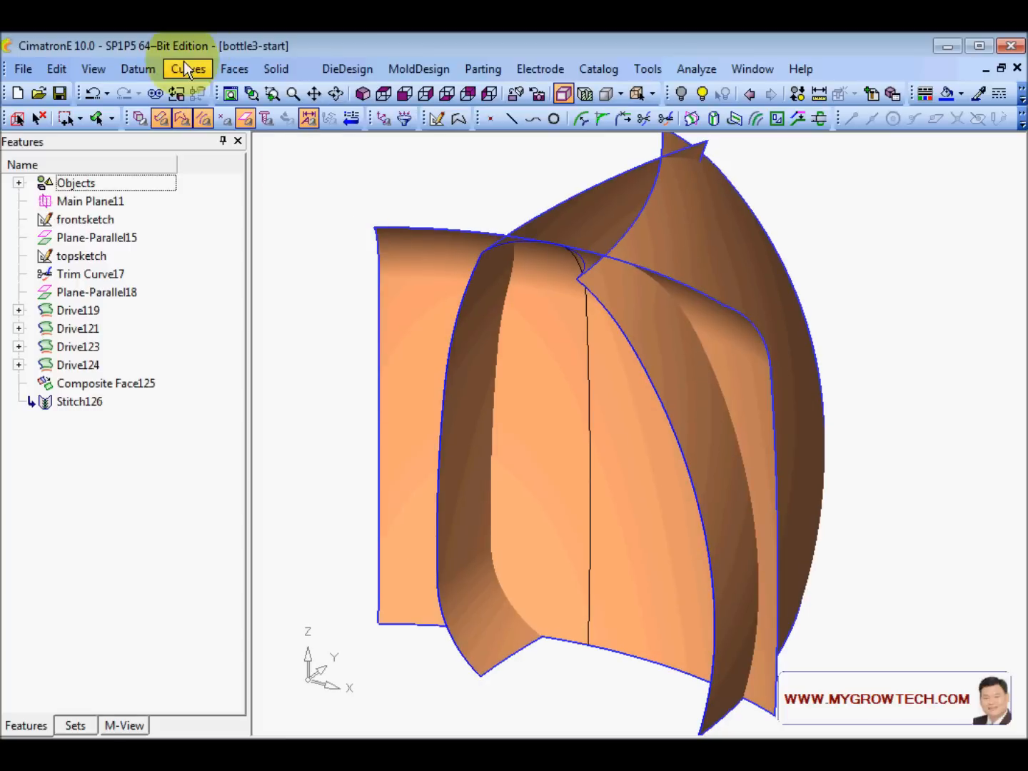
# - Pick the two side faces to trim and the left and right trimming faces
pyautogui.click(235, 68)
pyautogui.click(286, 542)
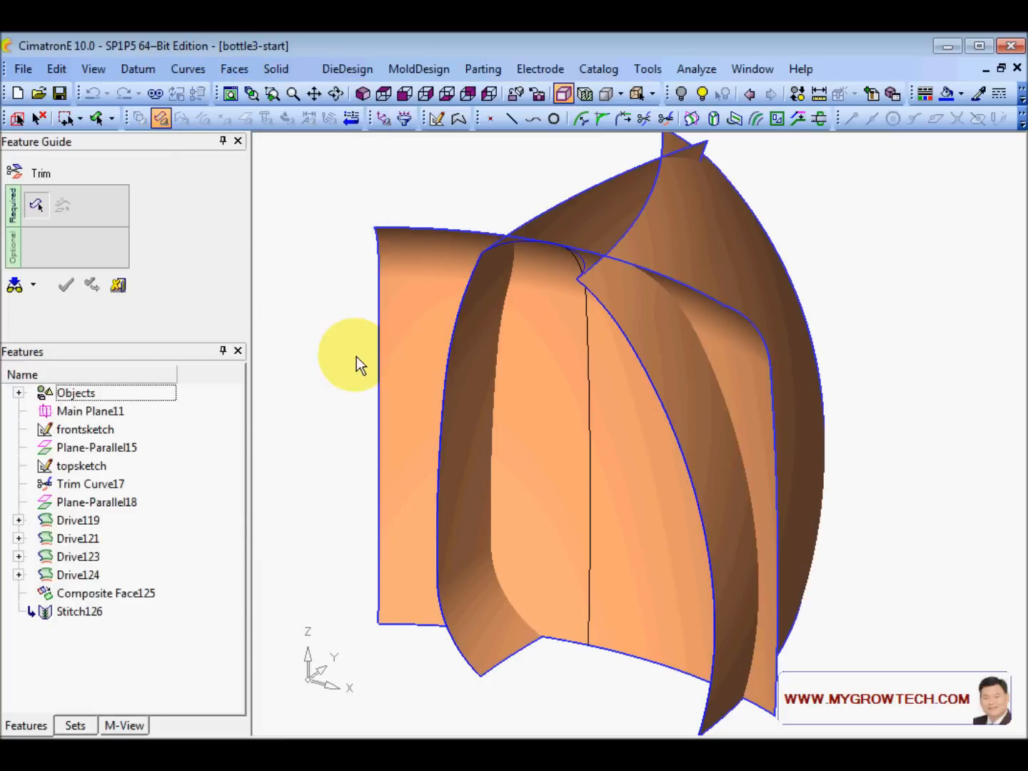
pyautogui.keyDown('ctrl'); pyautogui.moveTo(356, 363); pyautogui.dragTo(345, 279); pyautogui.keyUp('ctrl')
pyautogui.click(463, 473)
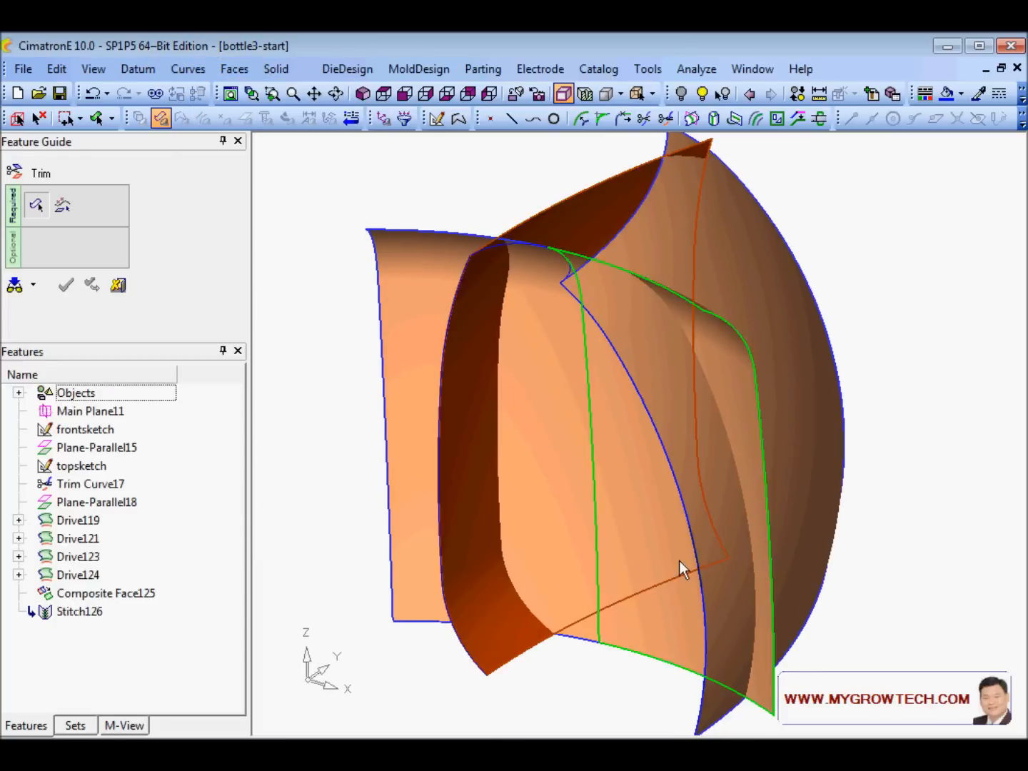
pyautogui.click(719, 526)
pyautogui.middleClick(313, 373)
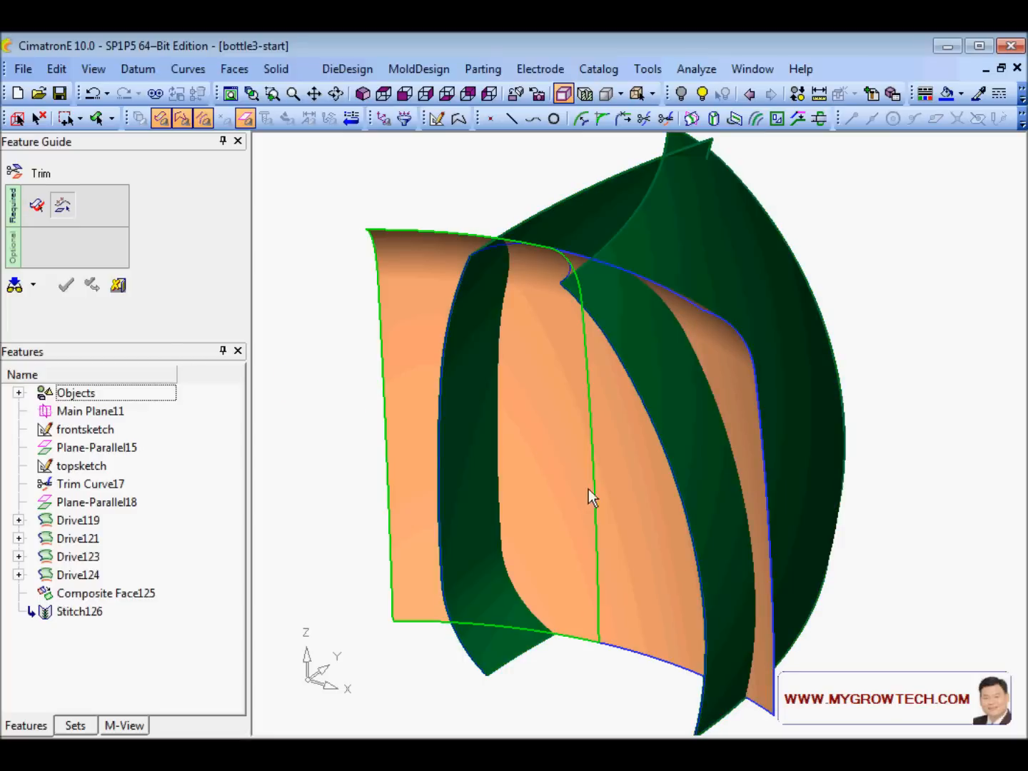
pyautogui.click(557, 485)
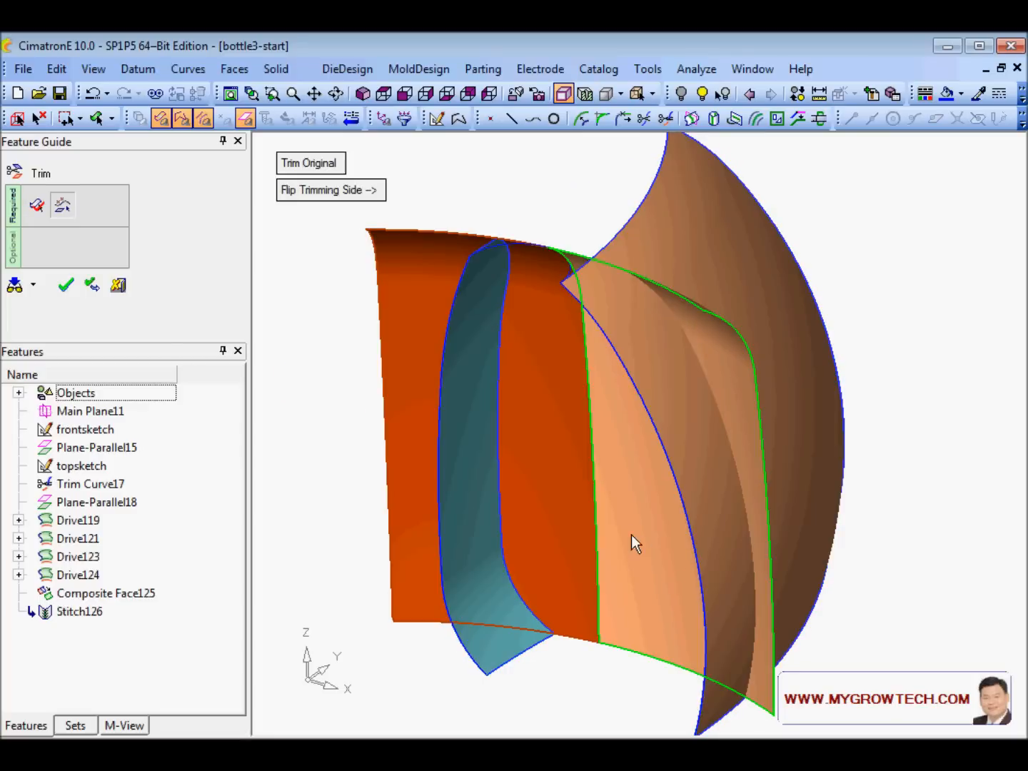
pyautogui.click(639, 536)
pyautogui.middleClick(337, 454)
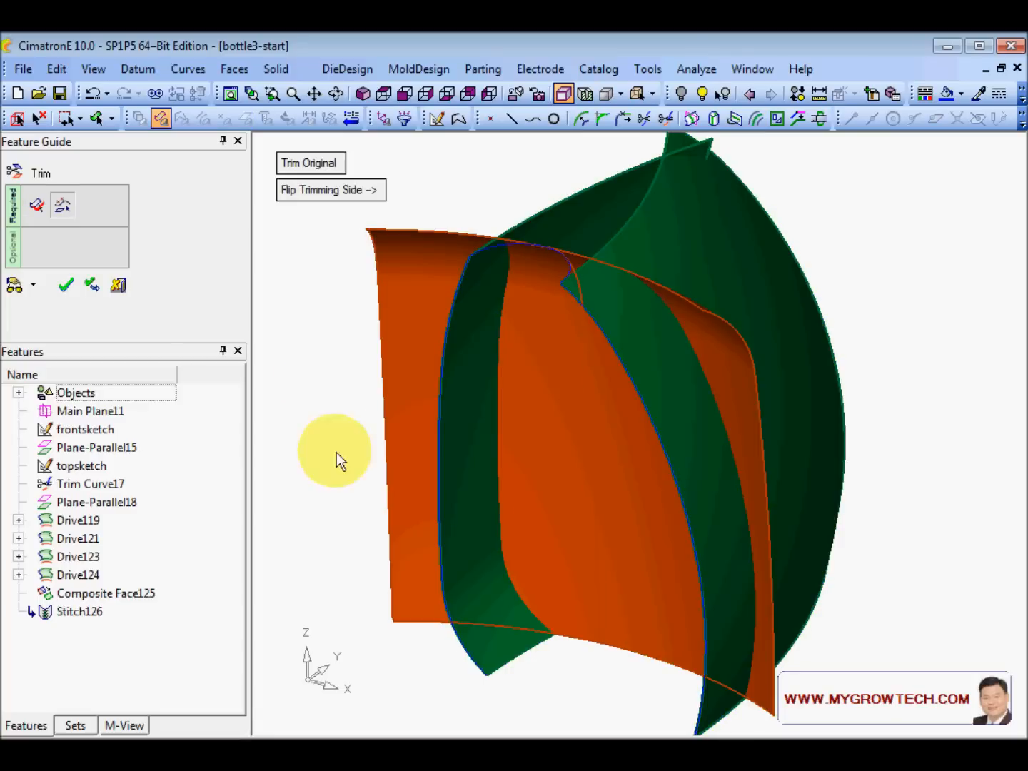
# - Switch to Trim Both, preview, and confirm to create Trim Face127
pyautogui.click(15, 286)
pyautogui.click(317, 165)
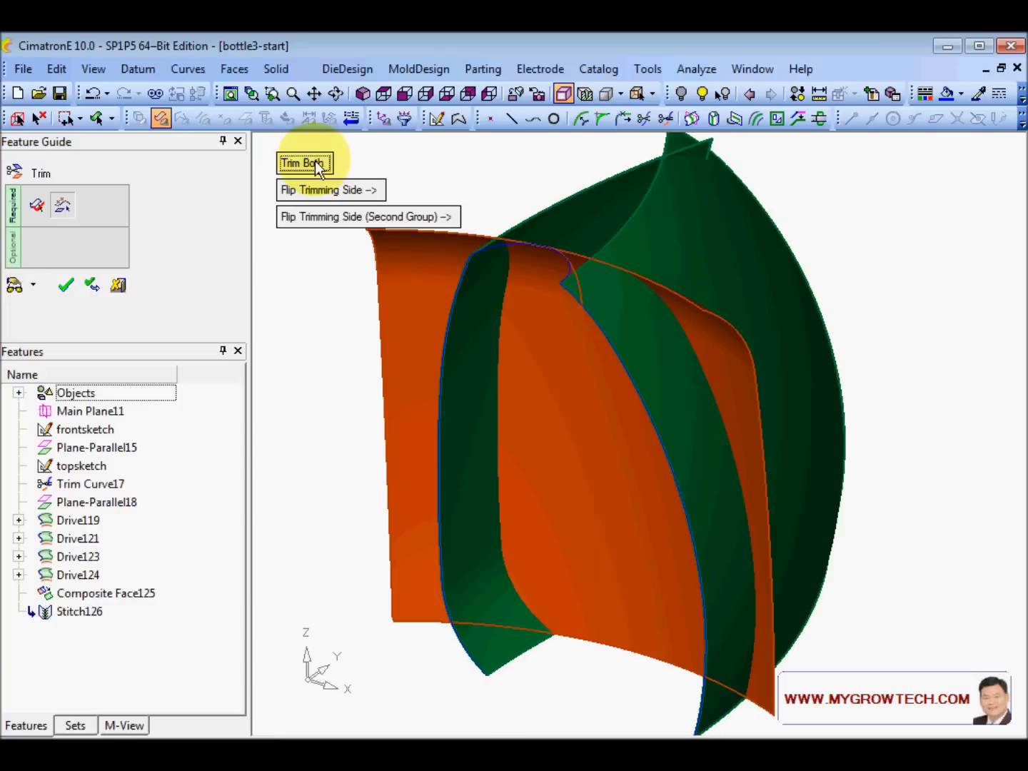
pyautogui.click(15, 286)
pyautogui.middleClick(504, 415)
pyautogui.moveTo(504, 409); pyautogui.dragTo(497, 370, button='middle')
pyautogui.click(375, 301)
pyautogui.middleClick(376, 301)
pyautogui.click(376, 300)
pyautogui.keyDown('ctrl'); pyautogui.moveTo(375, 301); pyautogui.dragTo(613, 558, button='middle'); pyautogui.keyUp('ctrl')
pyautogui.moveTo(575, 432); pyautogui.dragTo(423, 373, button='middle')
# - Start stitching the faces together
pyautogui.rightClick(421, 366)
pyautogui.click(413, 351)
pyautogui.moveTo(832, 679); pyautogui.dragTo(135, 310)
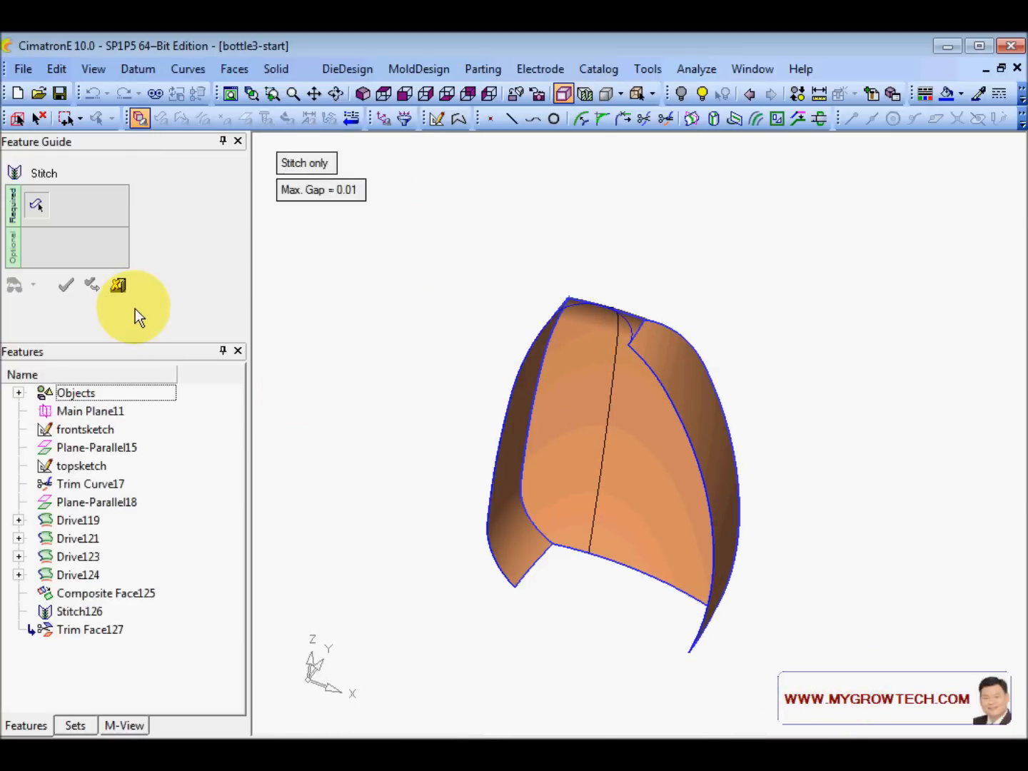
# - Cancel the stitch and chain the top open edges into a composite curve
pyautogui.click(118, 283)
pyautogui.scroll(5, 758, 398)
pyautogui.moveTo(533, 440); pyautogui.dragTo(646, 289, button='middle')
pyautogui.rightClick(432, 257)
pyautogui.click(495, 292)
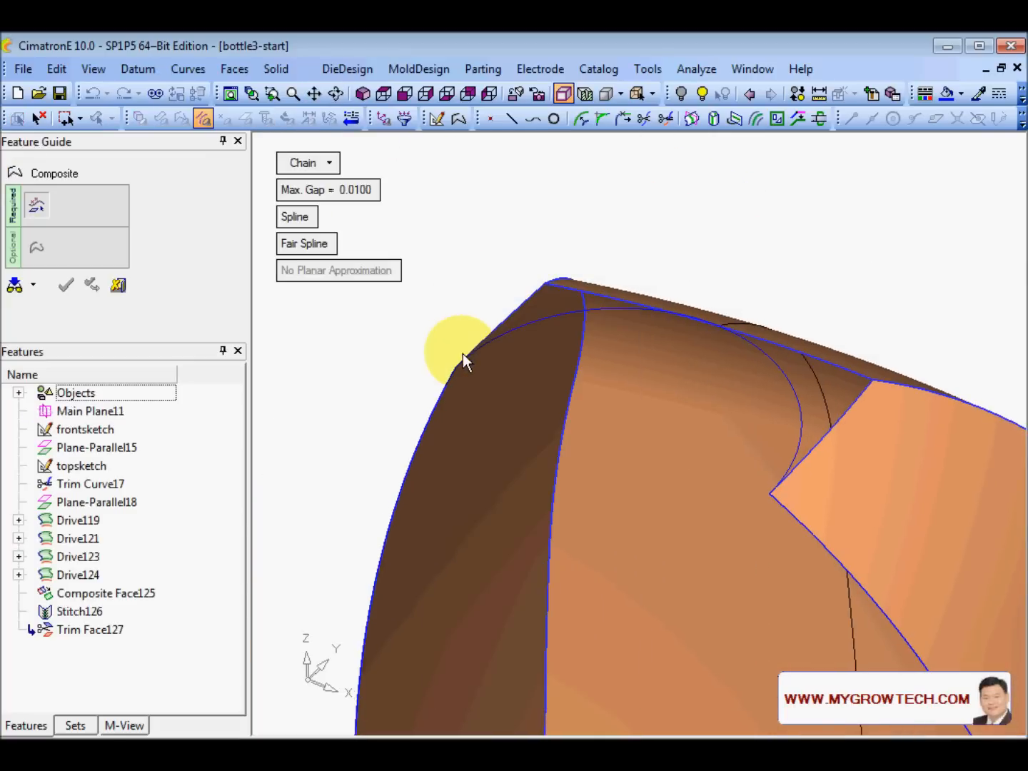
pyautogui.click(483, 337)
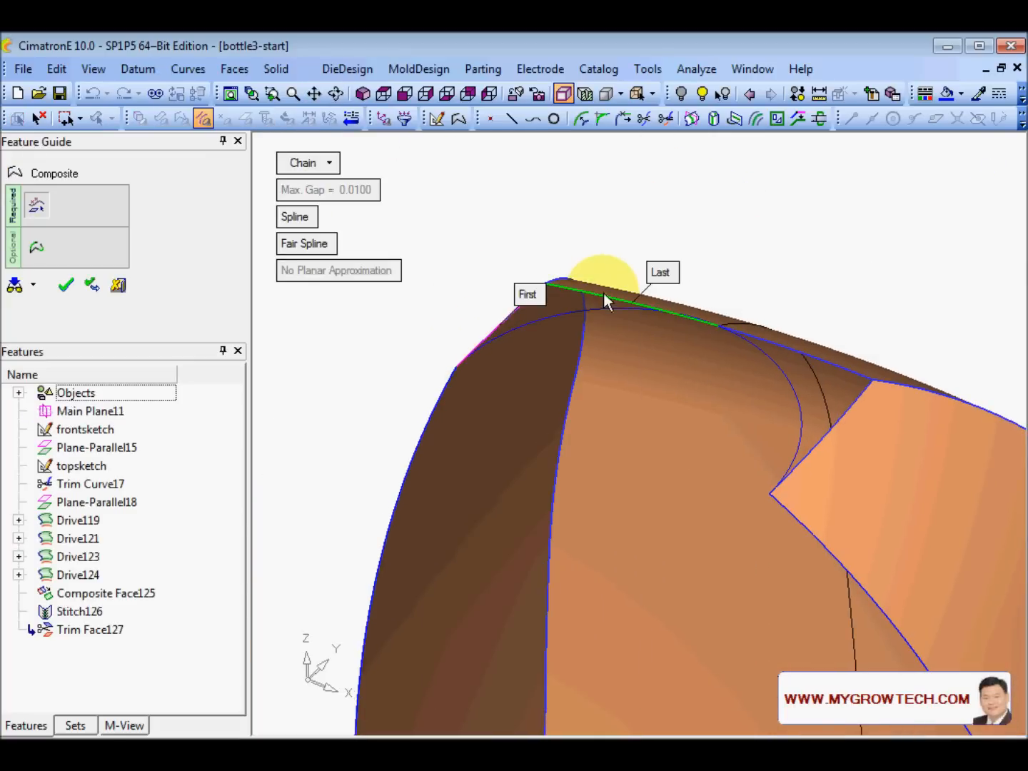
pyautogui.click(605, 300)
pyautogui.click(779, 346)
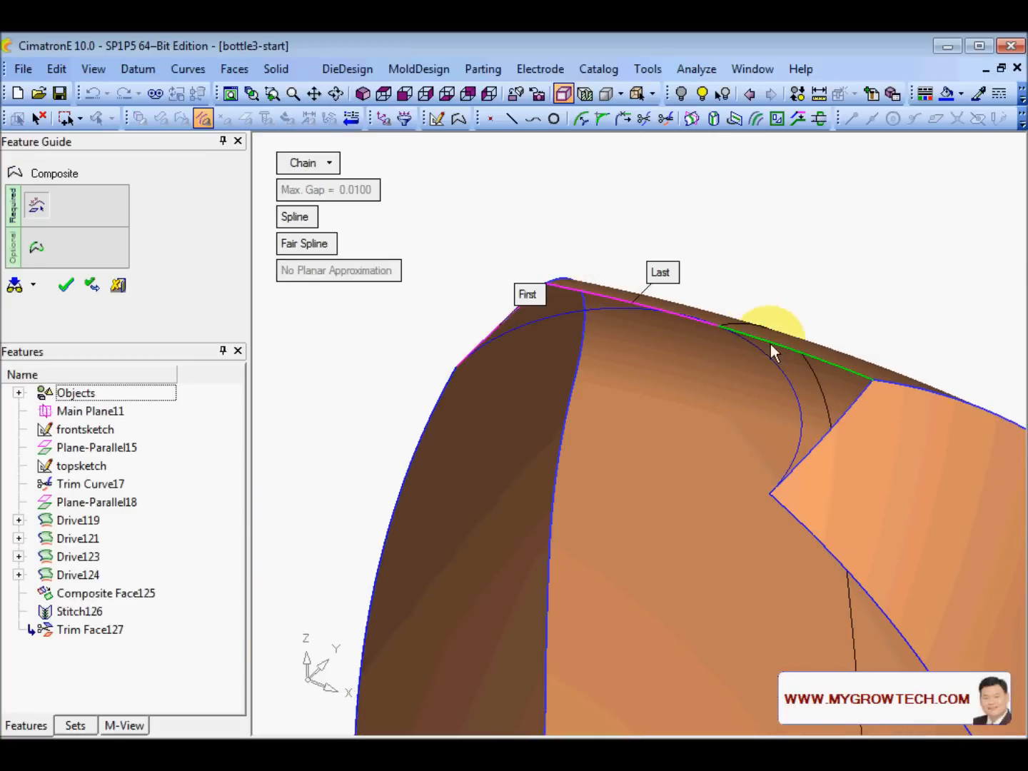
pyautogui.click(851, 412)
pyautogui.click(666, 225)
# - Cap the top opening with bounded face BoundedFace129
pyautogui.rightClick(681, 220)
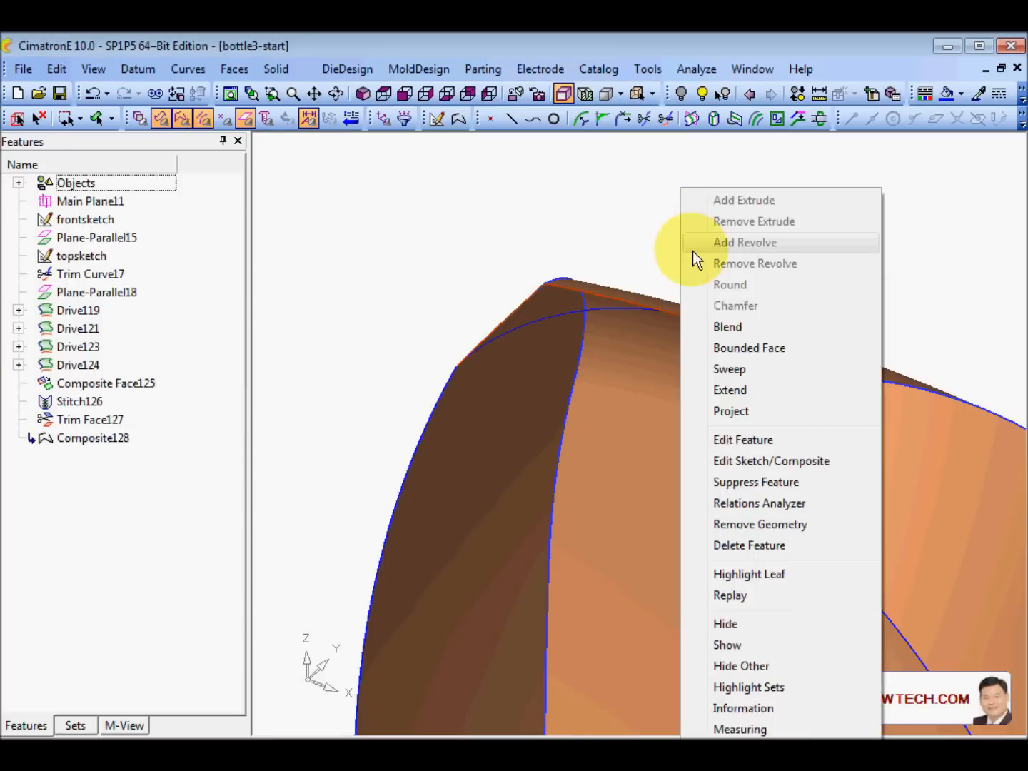
pyautogui.click(777, 350)
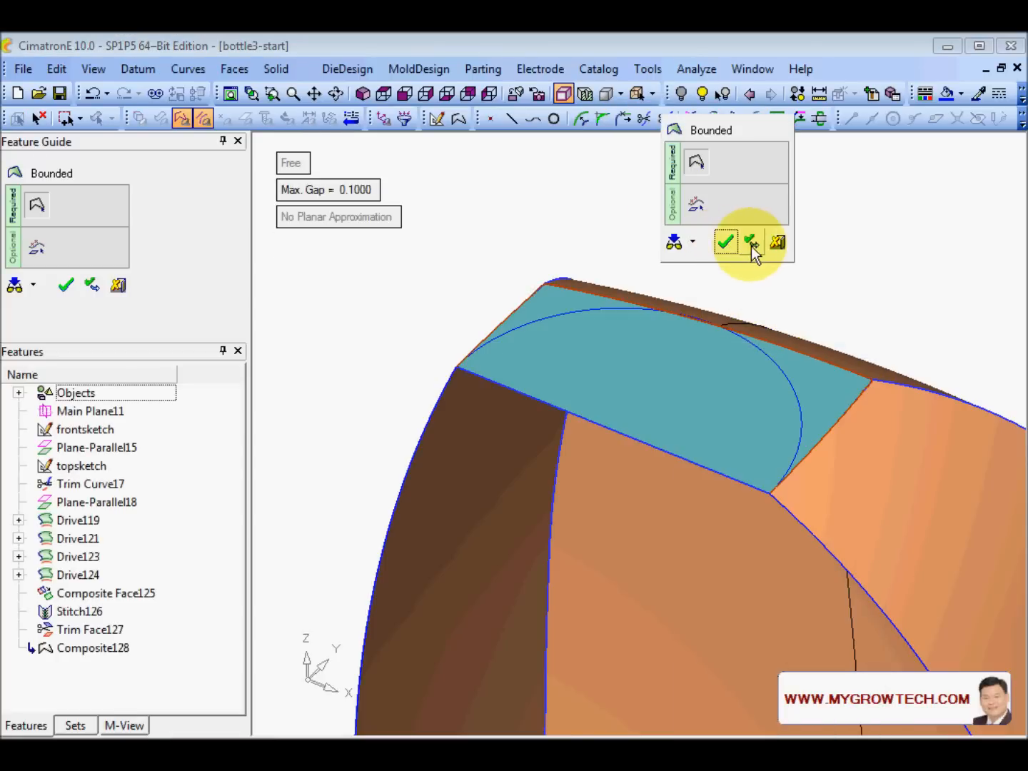
pyautogui.click(751, 243)
pyautogui.moveTo(742, 245); pyautogui.dragTo(746, 457, button='middle')
pyautogui.moveTo(421, 557); pyautogui.dragTo(548, 530, button='middle')
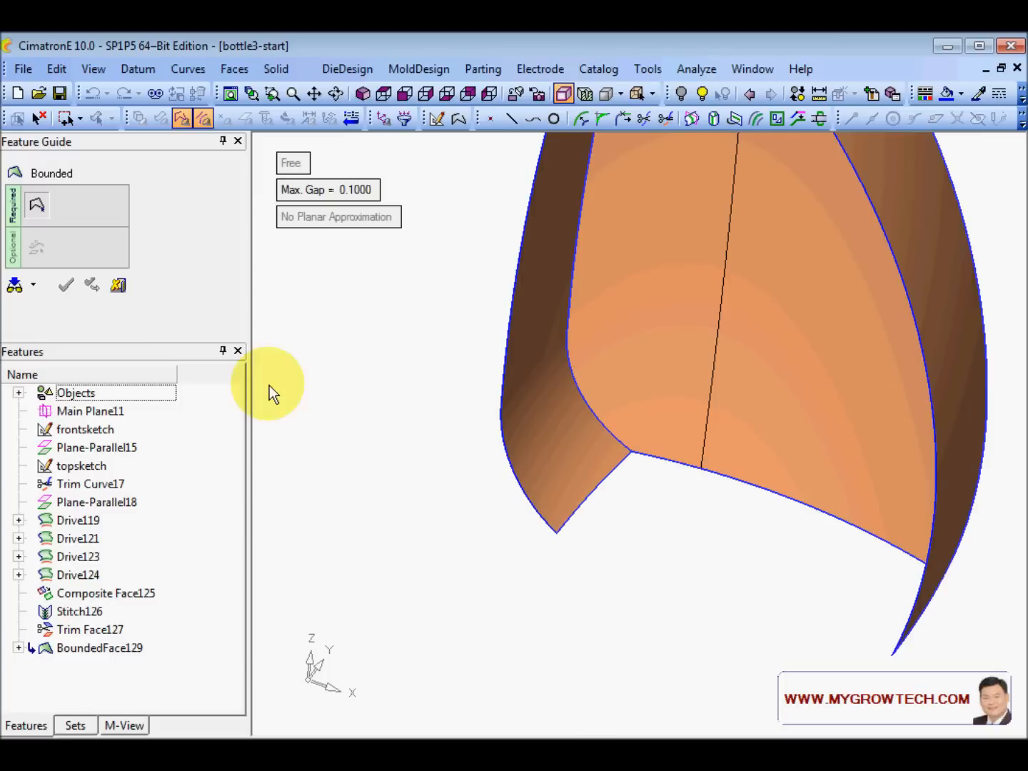
pyautogui.click(118, 285)
# - Chain the bottom open edges into a second composite curve
pyautogui.rightClick(324, 384)
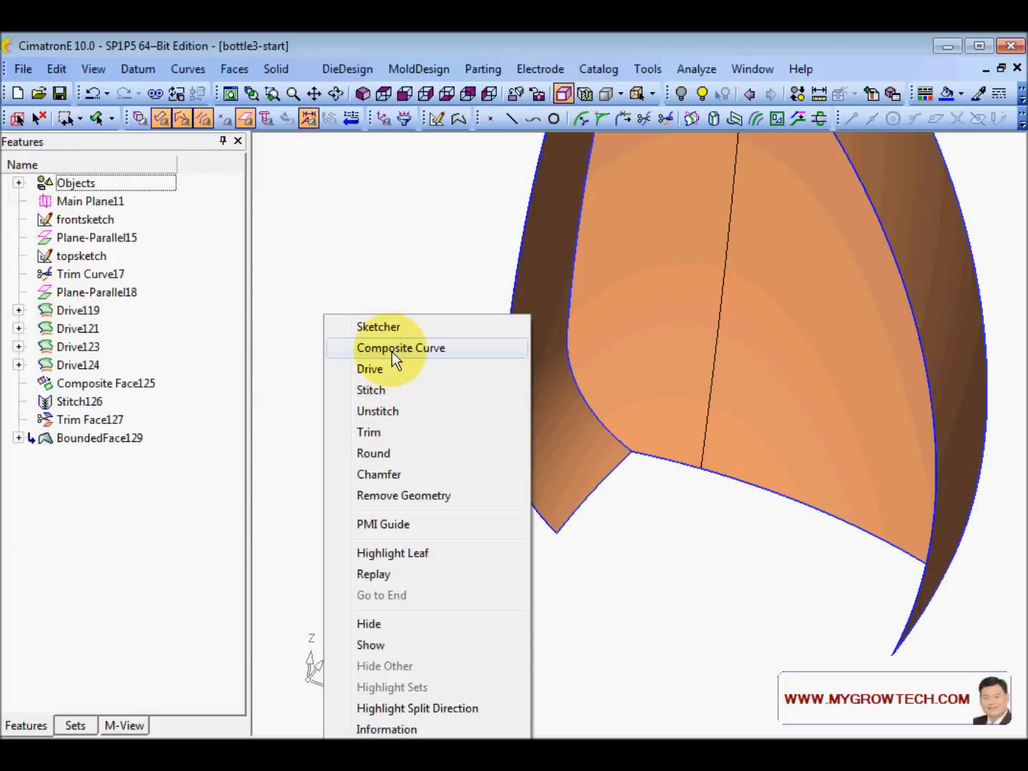
pyautogui.click(388, 349)
pyautogui.click(578, 519)
pyautogui.click(735, 479)
pyautogui.keyDown('ctrl'); pyautogui.moveTo(840, 485); pyautogui.dragTo(625, 408, button='middle'); pyautogui.keyUp('ctrl')
pyautogui.moveTo(626, 408); pyautogui.dragTo(634, 370)
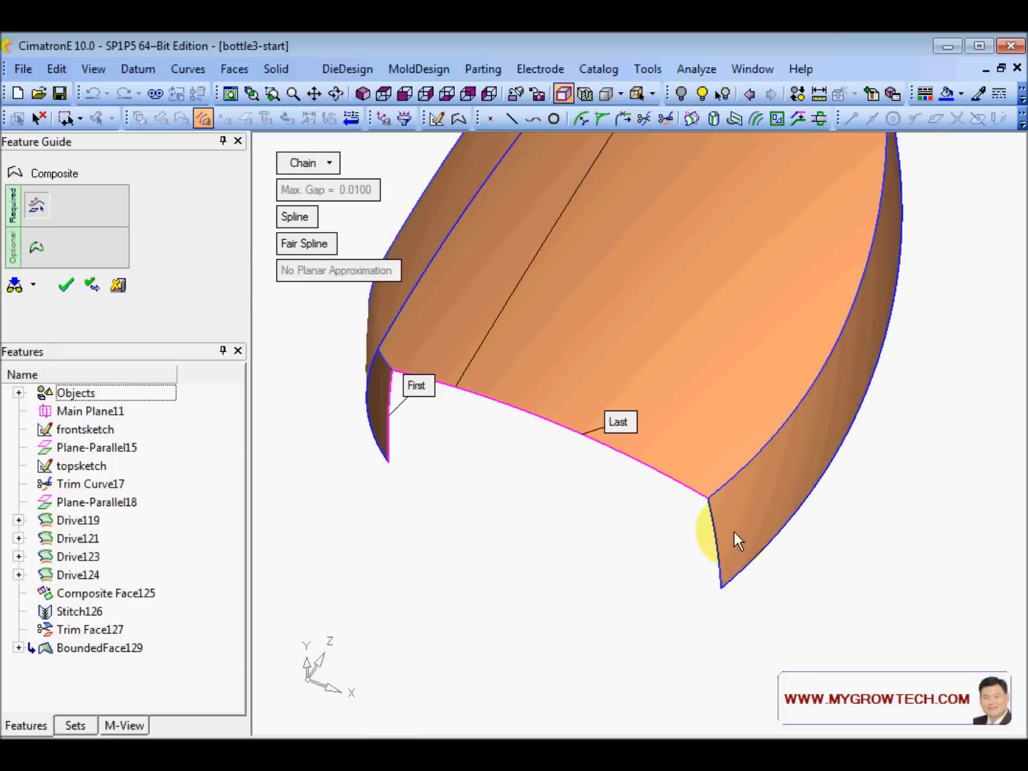
pyautogui.click(719, 541)
pyautogui.middleClick(661, 513)
# - Cap the bottom opening with bounded face BoundedFace131
pyautogui.keyDown('ctrl'); pyautogui.moveTo(661, 513); pyautogui.dragTo(511, 414); pyautogui.keyUp('ctrl')
pyautogui.rightClick(506, 413)
pyautogui.click(550, 347)
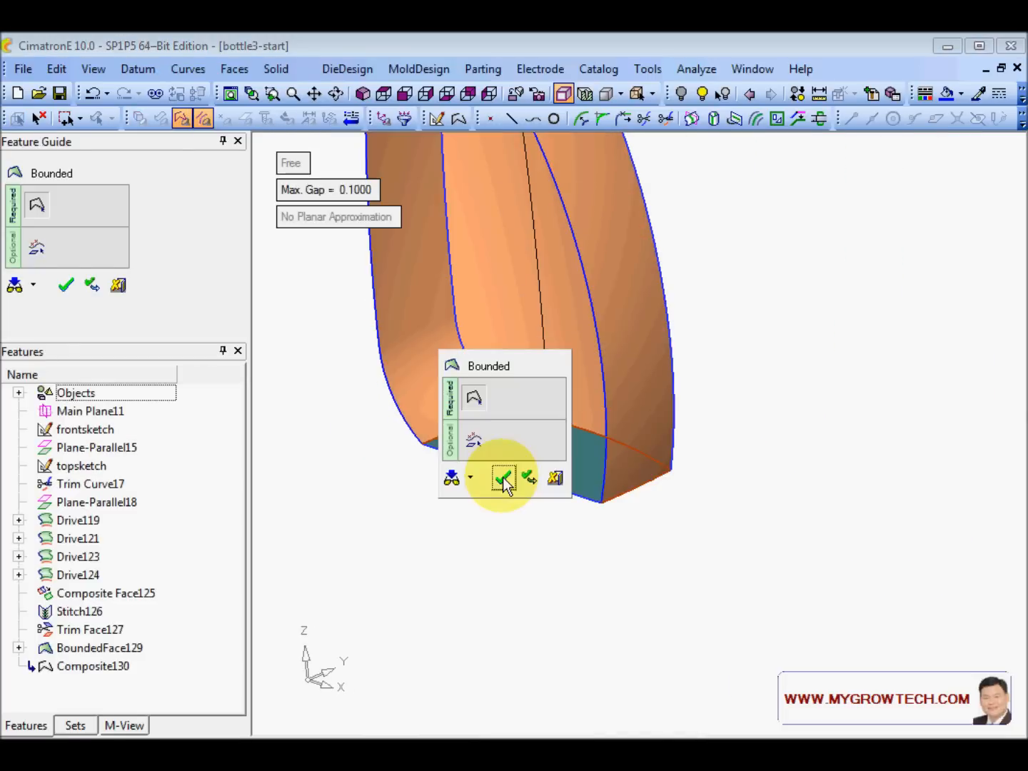
pyautogui.click(503, 477)
pyautogui.keyDown('ctrl'); pyautogui.moveTo(534, 539); pyautogui.dragTo(575, 337); pyautogui.keyUp('ctrl')
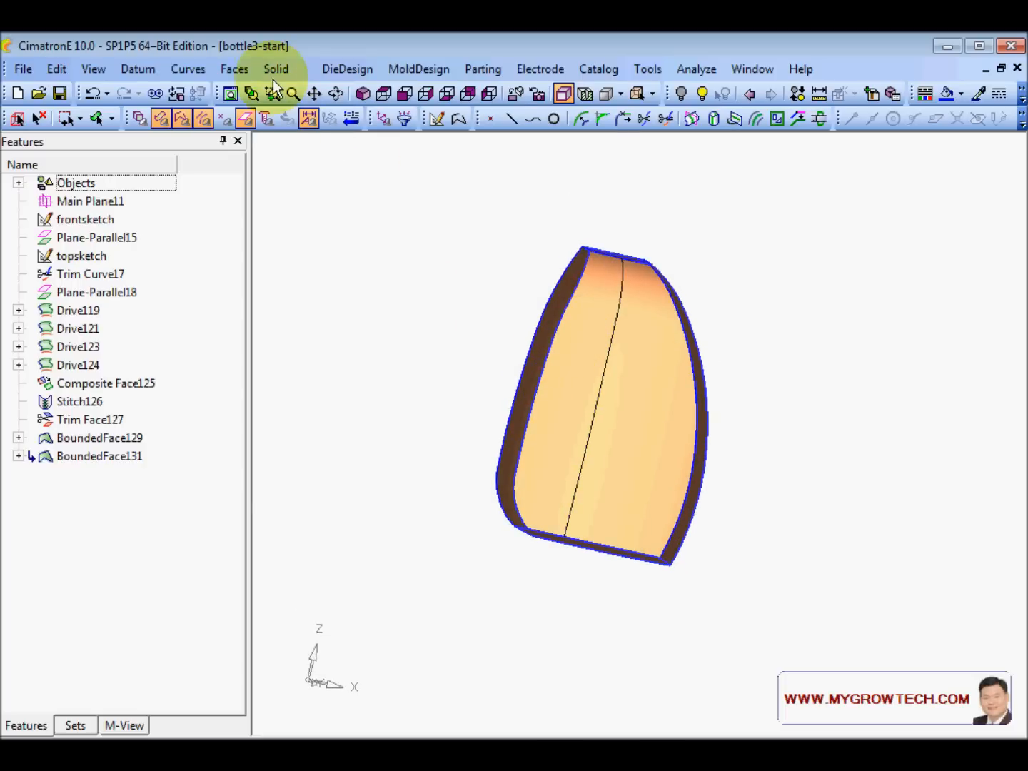
# - Merge the front faces into a single composite face
pyautogui.click(234, 67)
pyautogui.click(294, 219)
pyautogui.click(586, 350)
pyautogui.middleClick(635, 350)
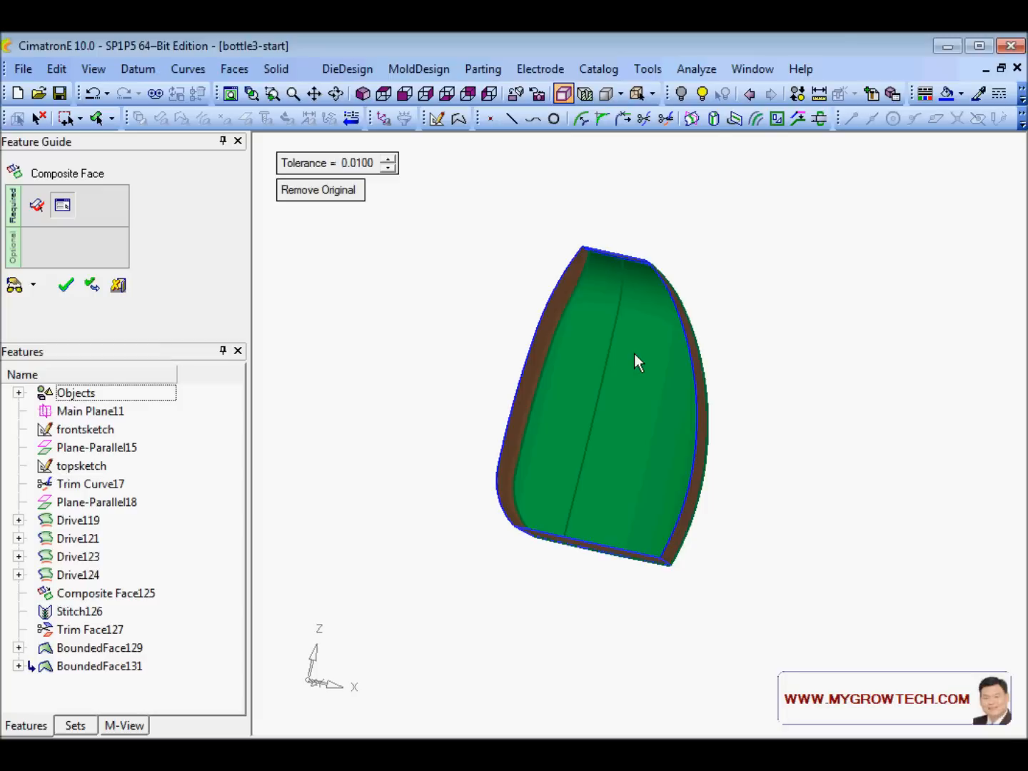
pyautogui.rightClick(633, 354)
pyautogui.click(633, 354)
pyautogui.keyDown('ctrl'); pyautogui.moveTo(633, 354); pyautogui.dragTo(687, 392); pyautogui.keyUp('ctrl')
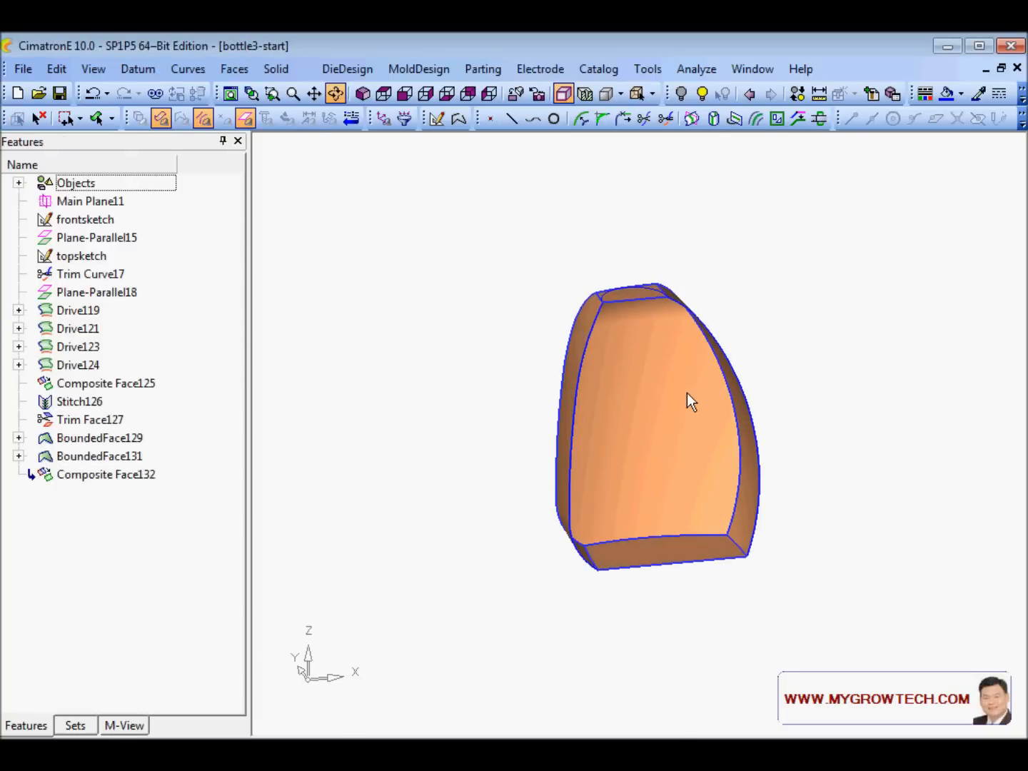
pyautogui.keyDown('ctrl'); pyautogui.moveTo(411, 290); pyautogui.dragTo(440, 338); pyautogui.keyUp('ctrl')
# - Chain the top edges into a composite curve using Along Open Edges
pyautogui.rightClick(434, 305)
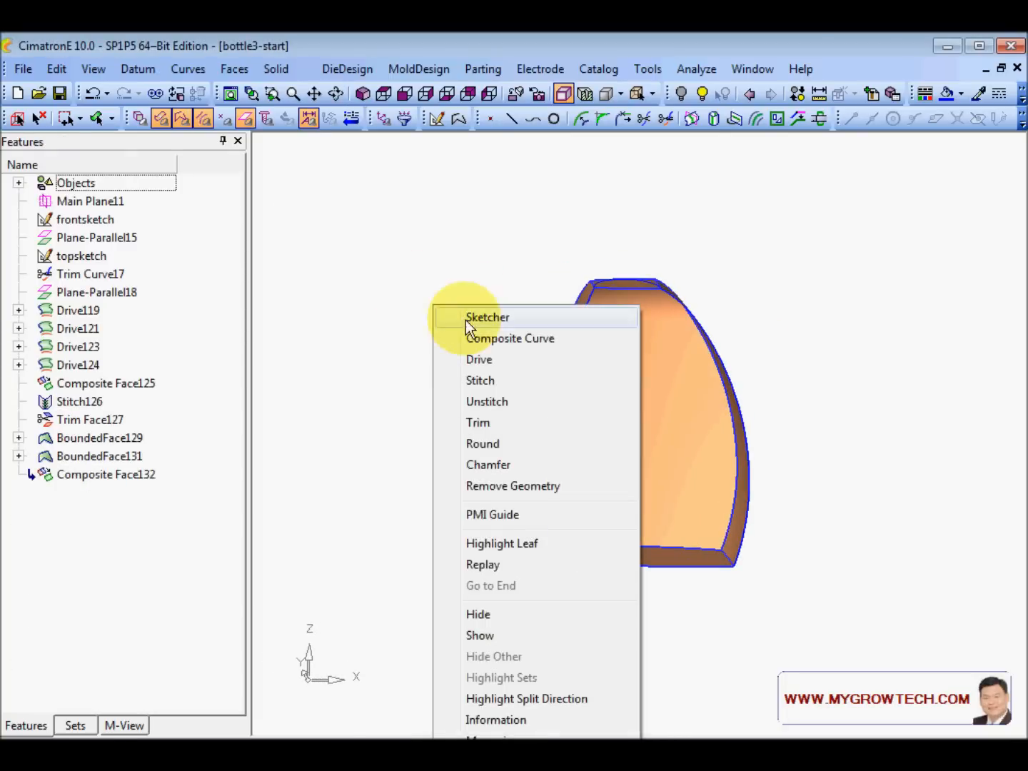
pyautogui.click(491, 338)
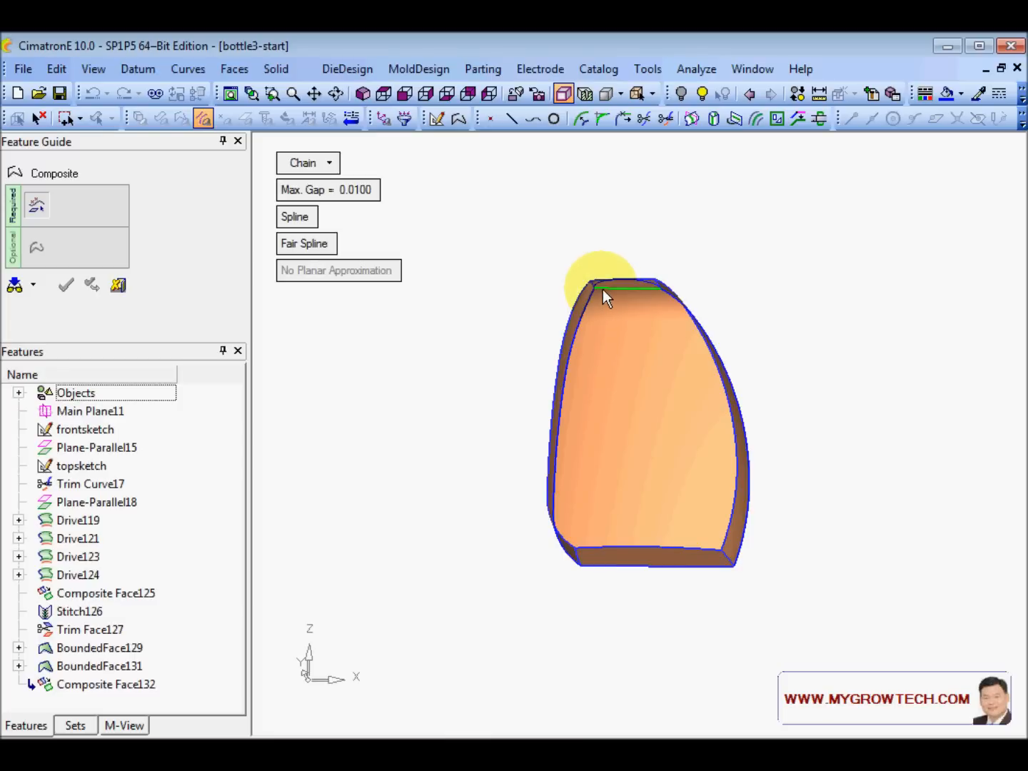
pyautogui.click(603, 289)
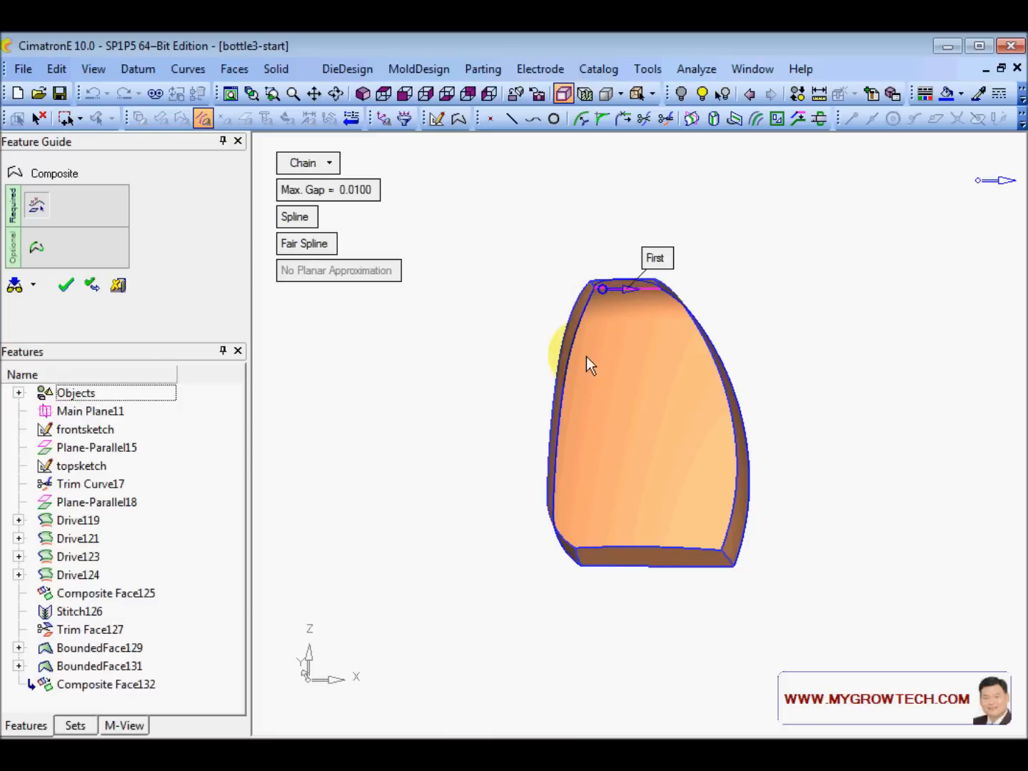
pyautogui.click(329, 163)
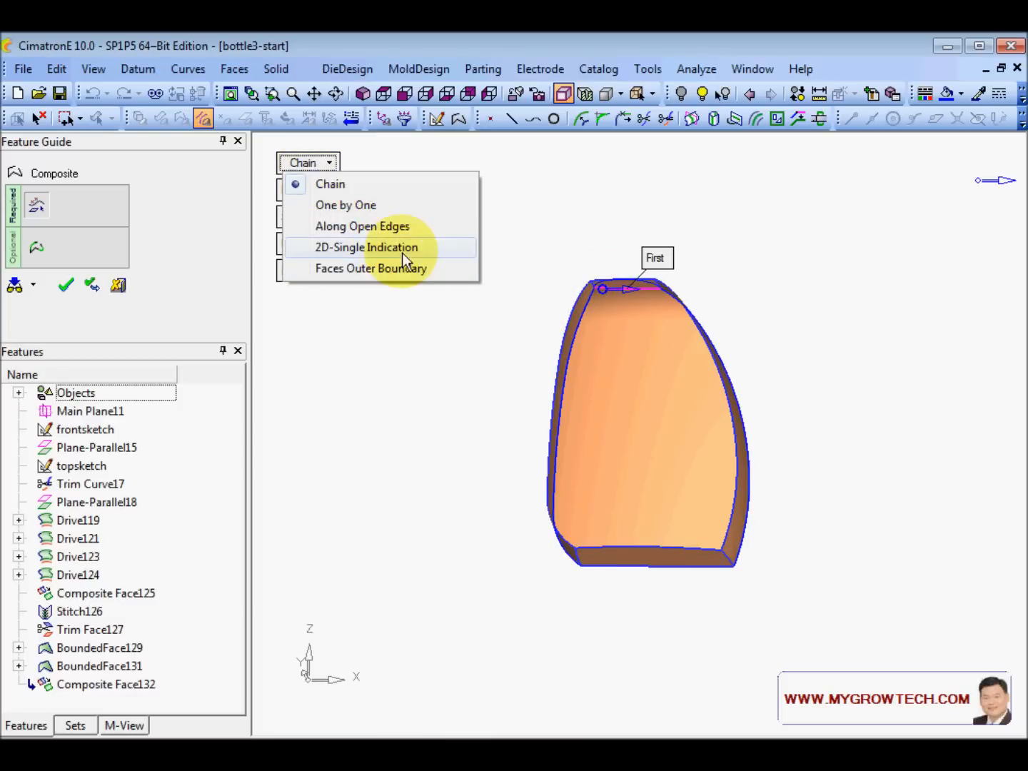
pyautogui.click(400, 225)
pyautogui.click(585, 308)
pyautogui.moveTo(503, 297); pyautogui.dragTo(525, 272, button='middle')
pyautogui.middleClick(524, 273)
# - Fill the remaining top opening with bounded face BoundedFace134
pyautogui.rightClick(525, 272)
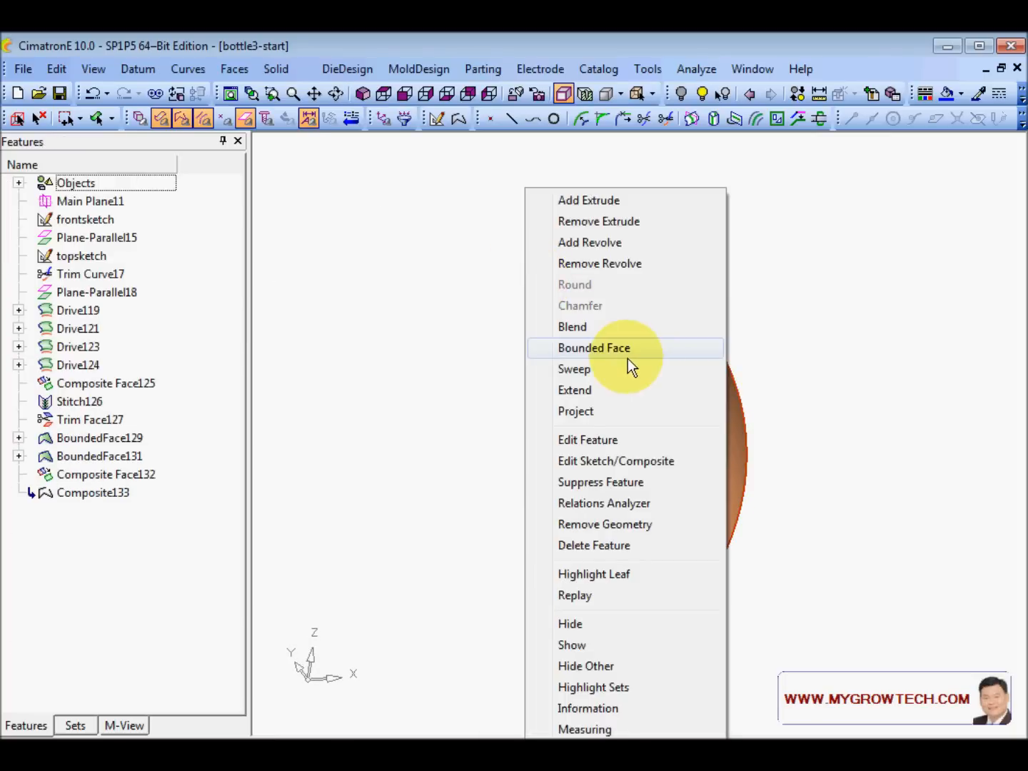
pyautogui.click(641, 347)
pyautogui.middleClick(511, 277)
pyautogui.moveTo(511, 278); pyautogui.dragTo(556, 420, button='middle')
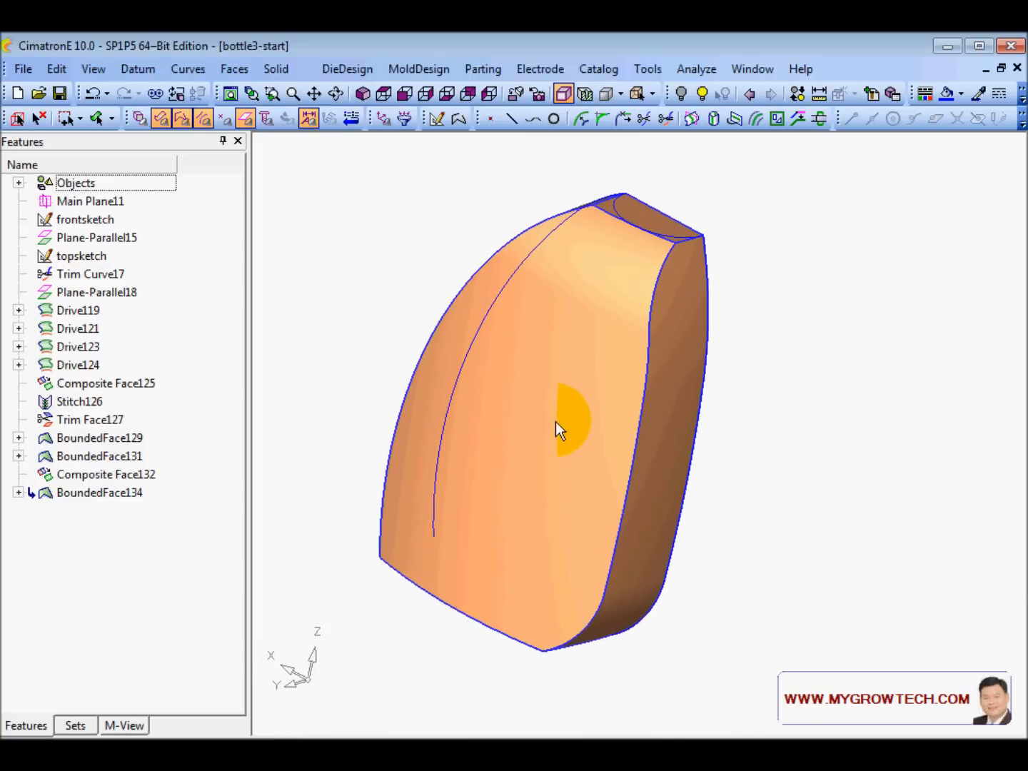
pyautogui.rightClick(765, 302)
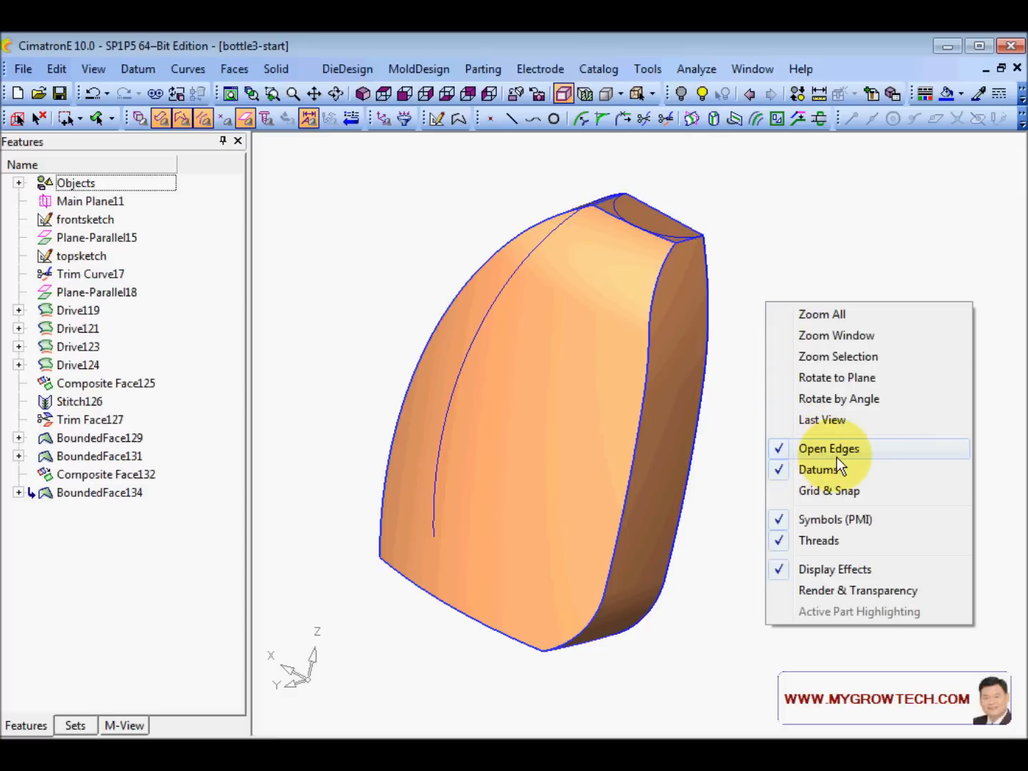
pyautogui.click(835, 239)
pyautogui.rightClick(788, 264)
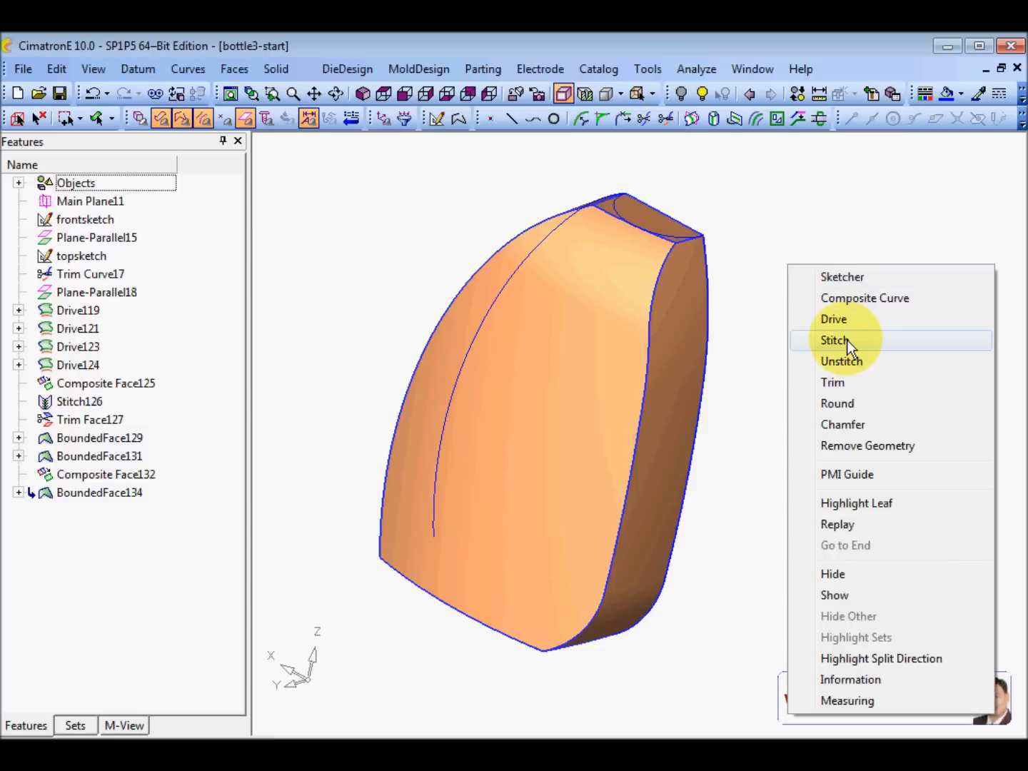
pyautogui.rightClick(399, 203)
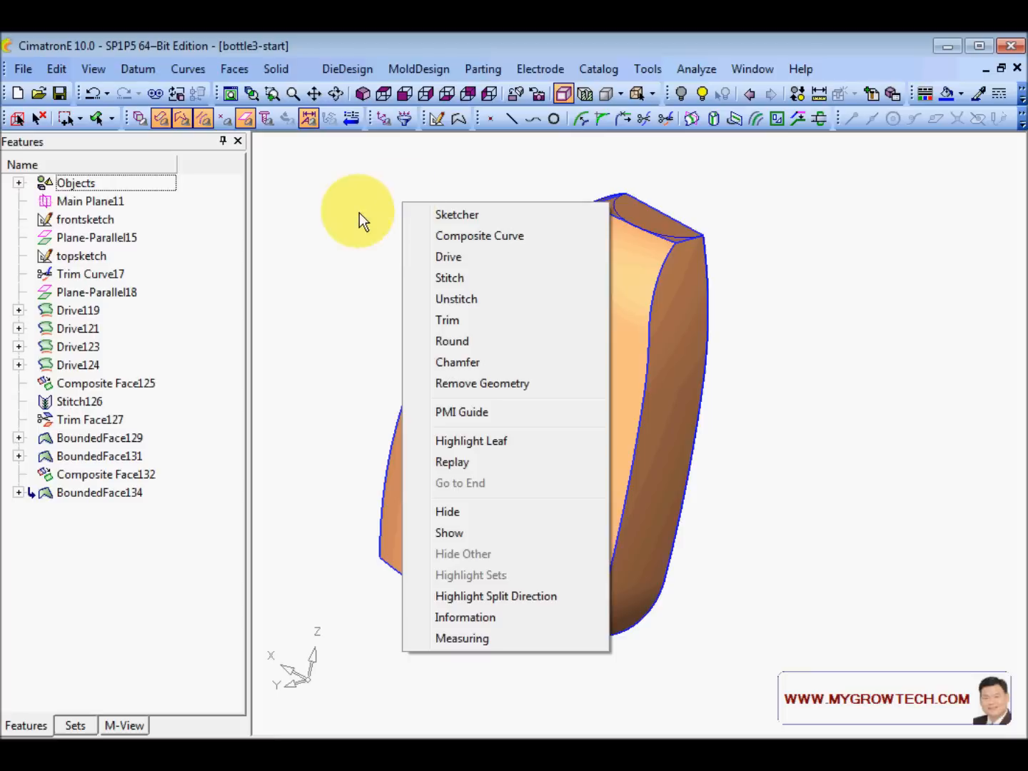
pyautogui.click(338, 228)
pyautogui.click(233, 69)
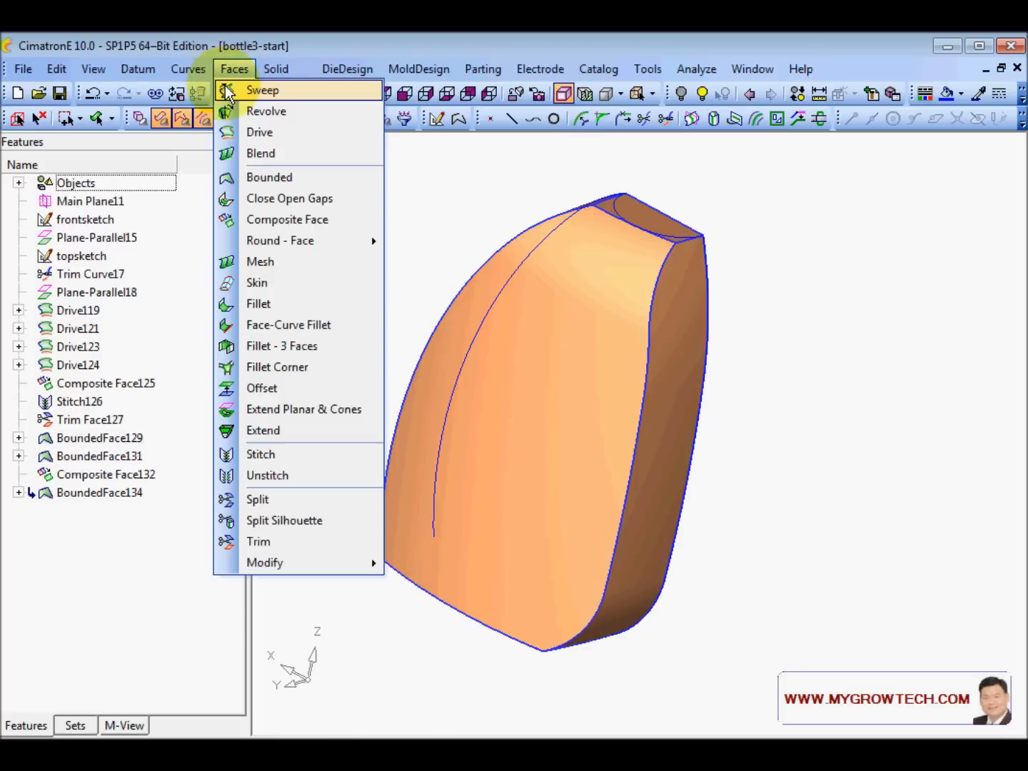
pyautogui.click(289, 454)
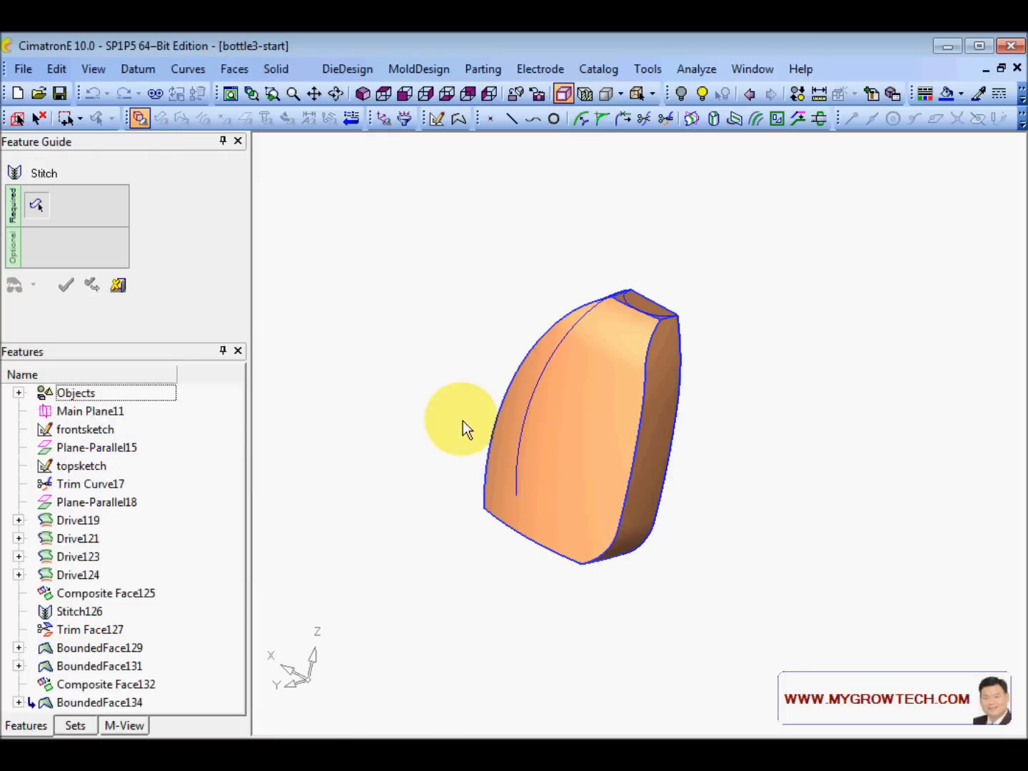
pyautogui.moveTo(432, 224); pyautogui.dragTo(761, 633)
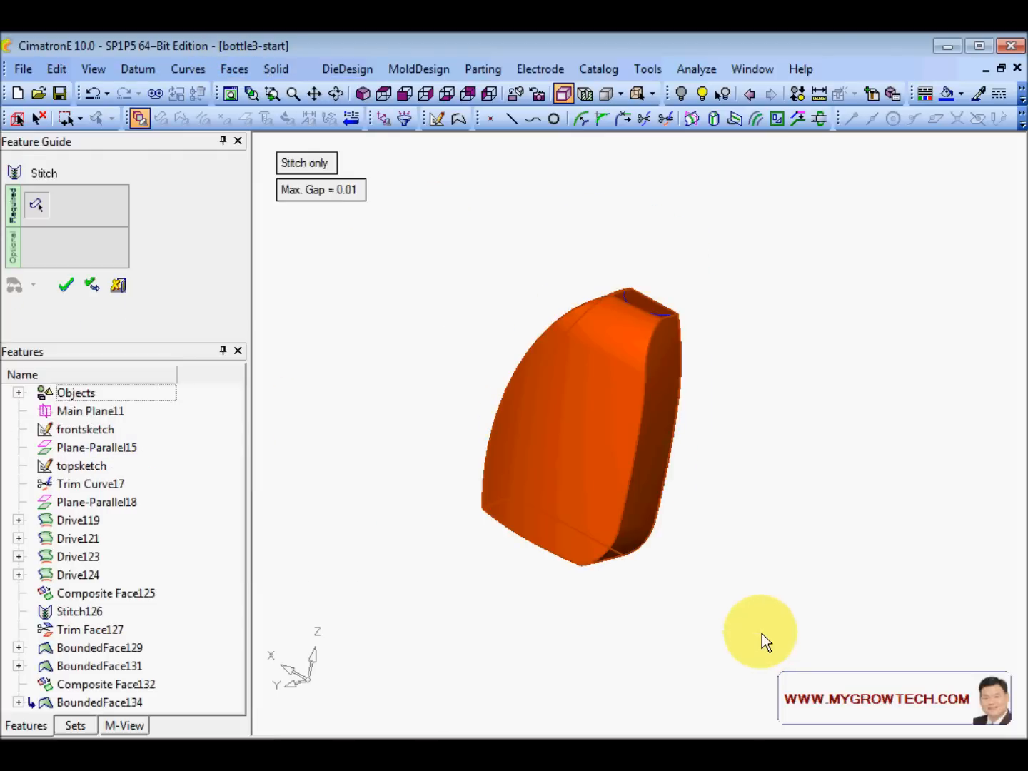
pyautogui.click(788, 433)
pyautogui.scroll(3, 550, 484)
pyautogui.moveTo(550, 485); pyautogui.dragTo(571, 559, button='middle')
pyautogui.scroll(4, 685, 535)
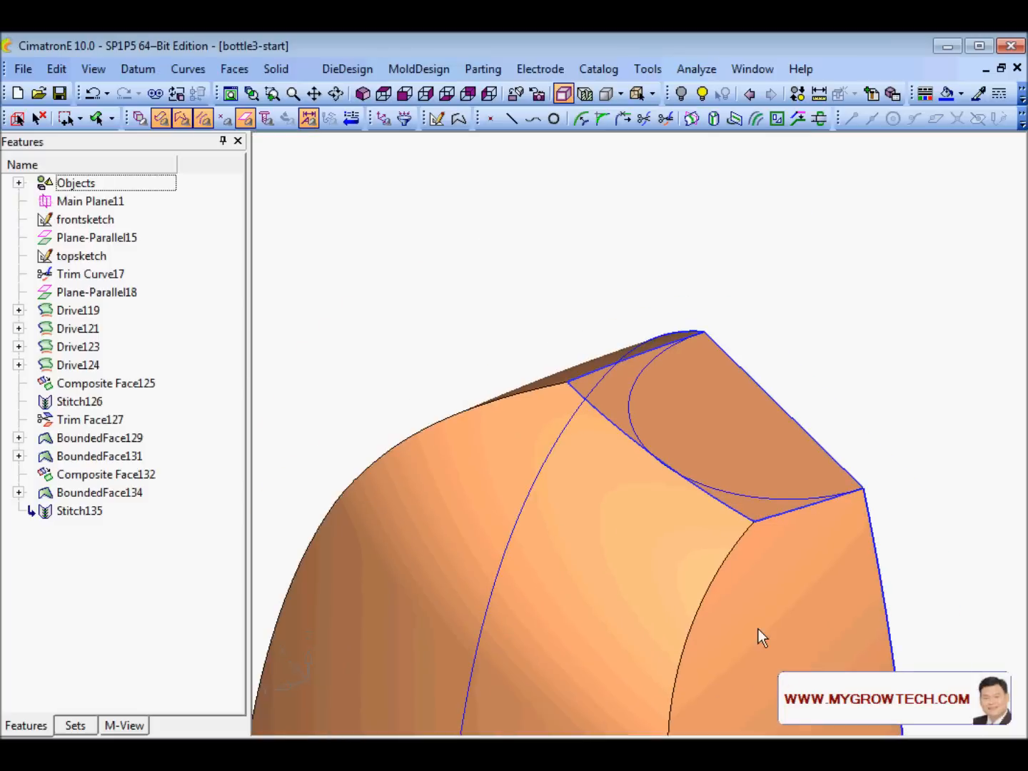
pyautogui.scroll(4, 758, 629)
pyautogui.click(642, 470)
pyautogui.moveTo(574, 507); pyautogui.dragTo(629, 492, button='middle')
pyautogui.scroll(2, 630, 492)
pyautogui.click(466, 416)
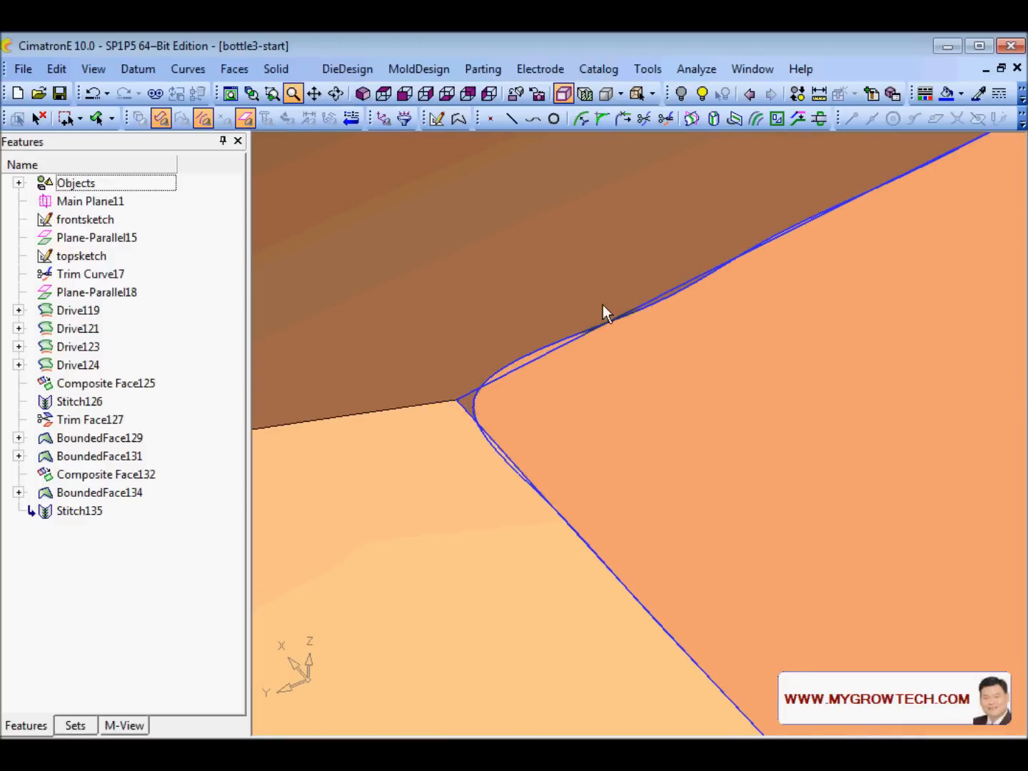
pyautogui.keyDown('ctrl'); pyautogui.moveTo(602, 305); pyautogui.dragTo(702, 431, button='right'); pyautogui.keyUp('ctrl')
pyautogui.keyDown('ctrl'); pyautogui.moveTo(703, 431); pyautogui.dragTo(624, 395, button='middle'); pyautogui.keyUp('ctrl')
pyautogui.keyDown('ctrl'); pyautogui.moveTo(624, 395); pyautogui.dragTo(727, 463, button='right'); pyautogui.keyUp('ctrl')
pyautogui.keyDown('ctrl'); pyautogui.moveTo(726, 465); pyautogui.dragTo(683, 344, button='middle'); pyautogui.keyUp('ctrl')
pyautogui.keyDown('ctrl'); pyautogui.moveTo(683, 344); pyautogui.dragTo(696, 350); pyautogui.keyUp('ctrl')
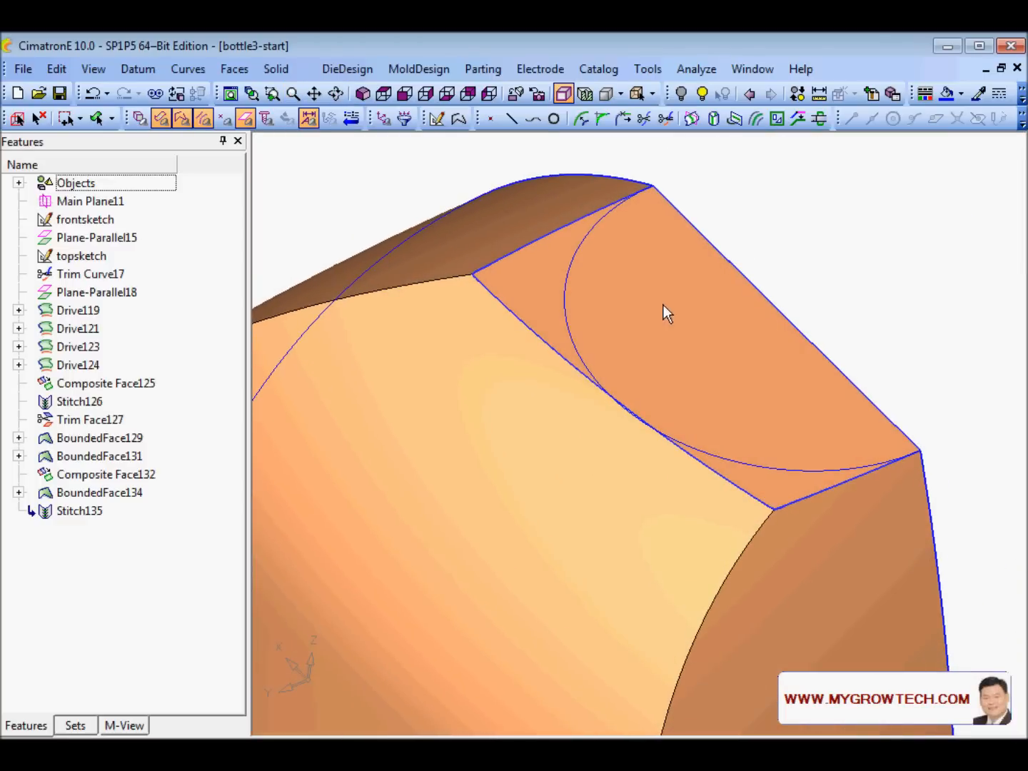
pyautogui.keyDown('ctrl'); pyautogui.moveTo(664, 306); pyautogui.dragTo(671, 320); pyautogui.keyUp('ctrl')
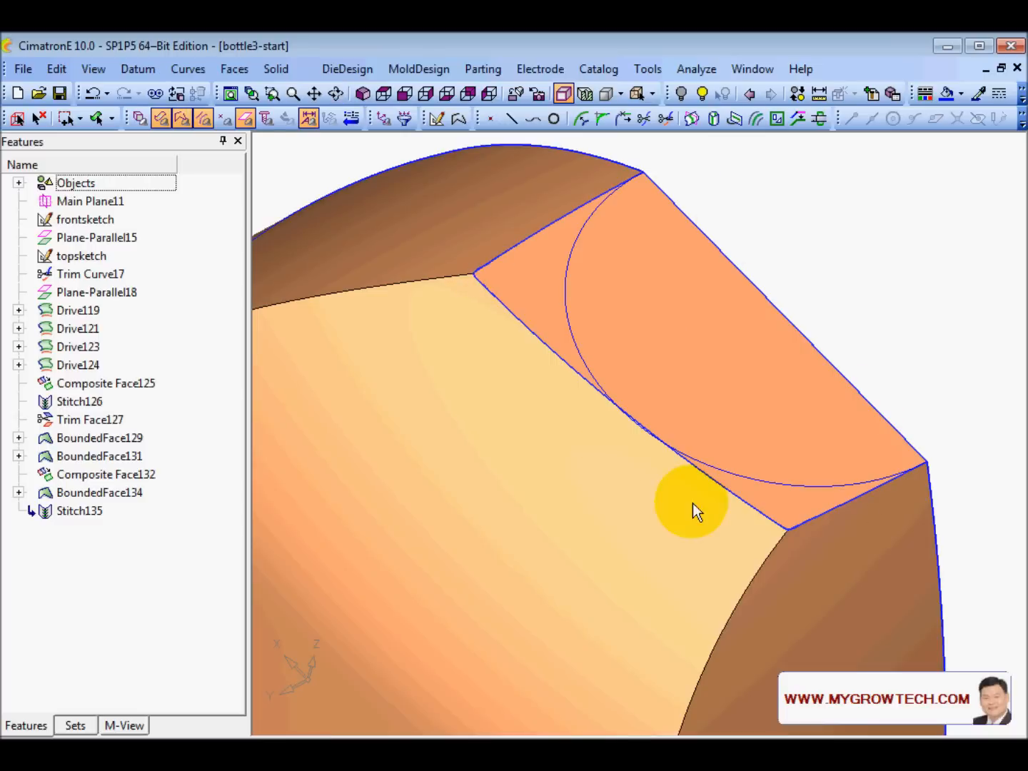
pyautogui.keyDown('ctrl'); pyautogui.moveTo(687, 288); pyautogui.dragTo(567, 438, button='right'); pyautogui.keyUp('ctrl')
pyautogui.keyDown('ctrl'); pyautogui.moveTo(566, 438); pyautogui.dragTo(614, 371, button='middle'); pyautogui.keyUp('ctrl')
pyautogui.keyDown('ctrl'); pyautogui.moveTo(618, 386); pyautogui.dragTo(616, 405, button='right'); pyautogui.keyUp('ctrl')
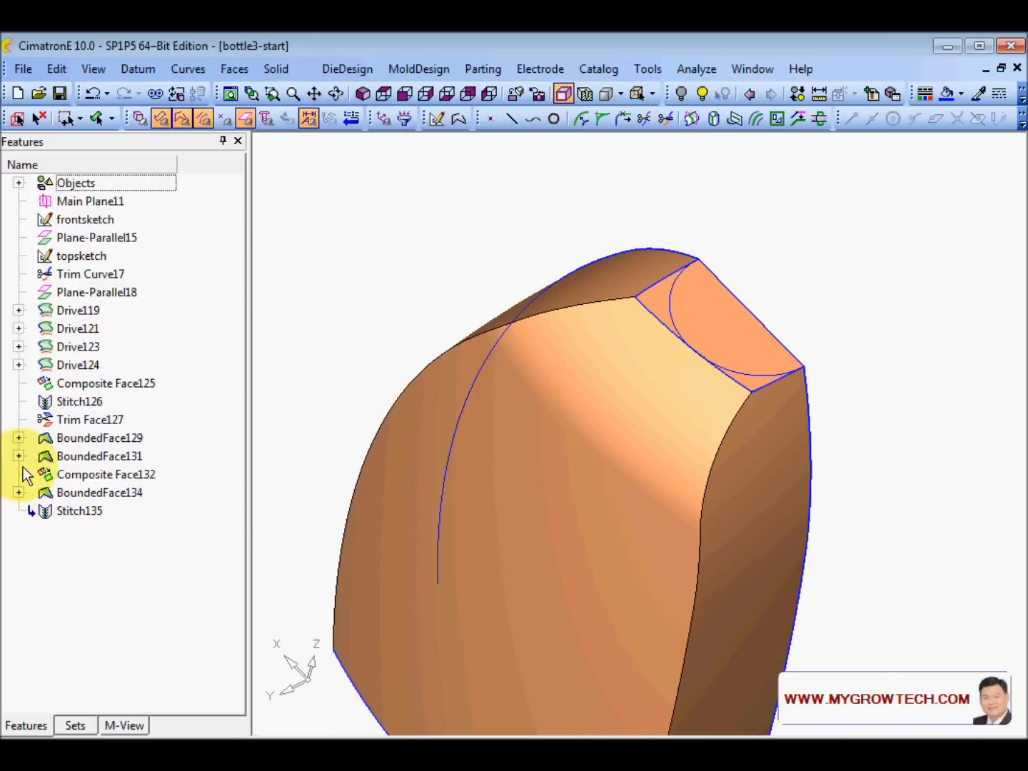
pyautogui.click(19, 438)
# - Edit Composite128 so its boundary is an exact composite instead of a spline
pyautogui.click(119, 458)
pyautogui.rightClick(118, 457)
pyautogui.click(183, 492)
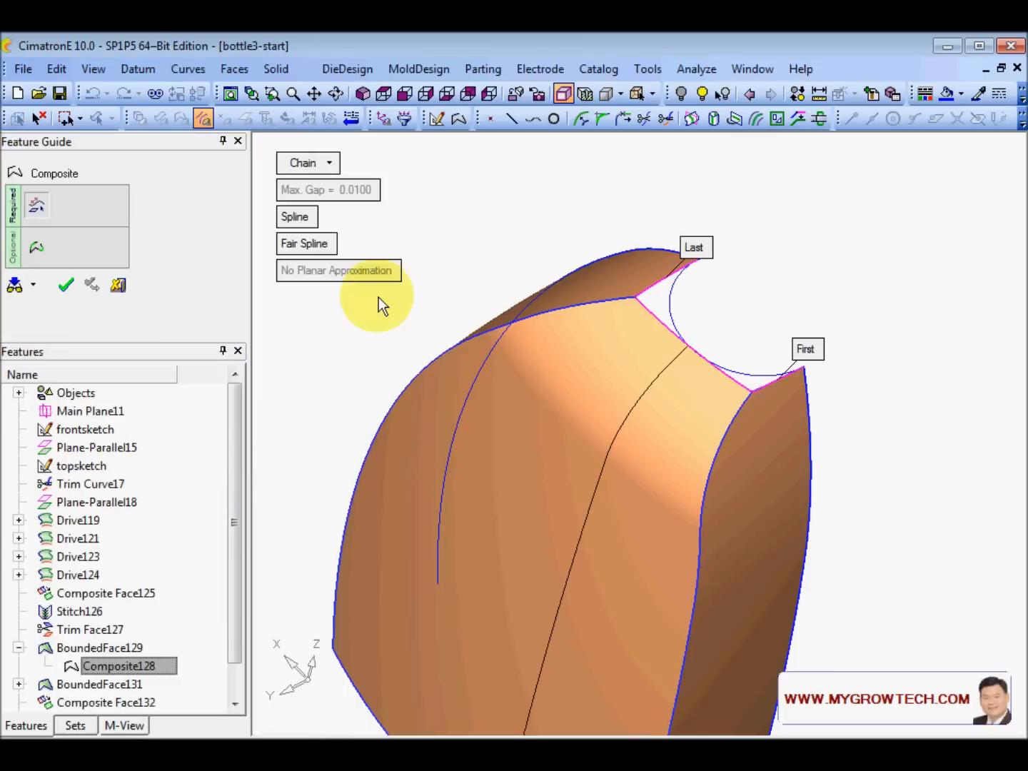
pyautogui.click(300, 219)
pyautogui.middleClick(332, 325)
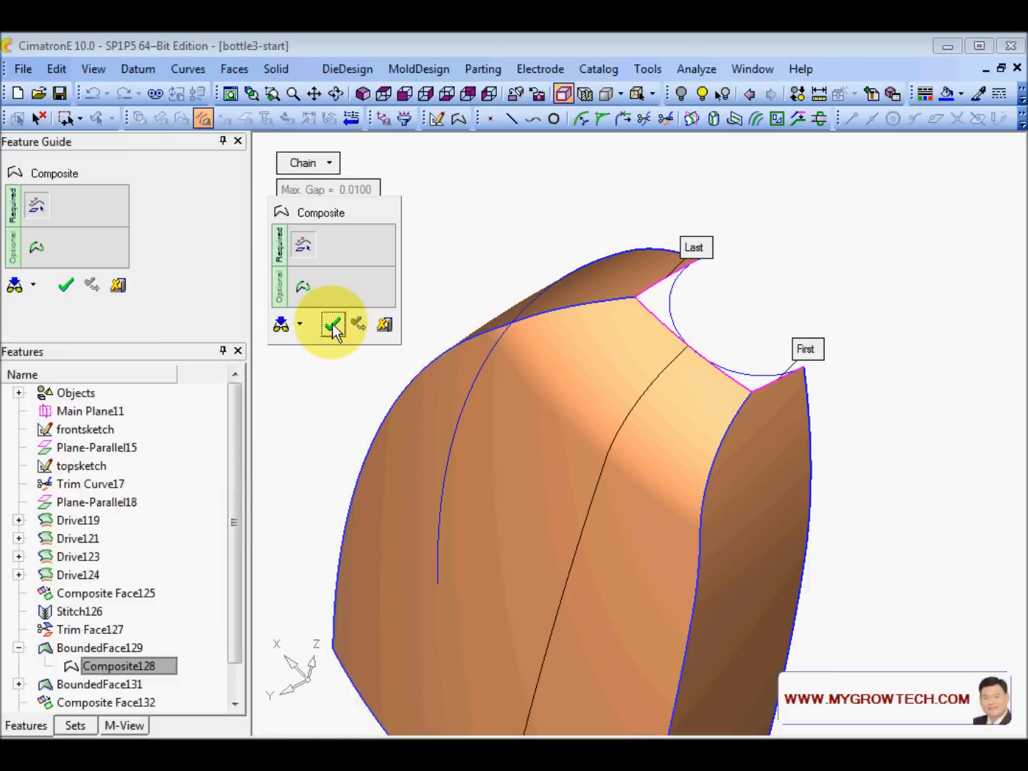
pyautogui.click(332, 325)
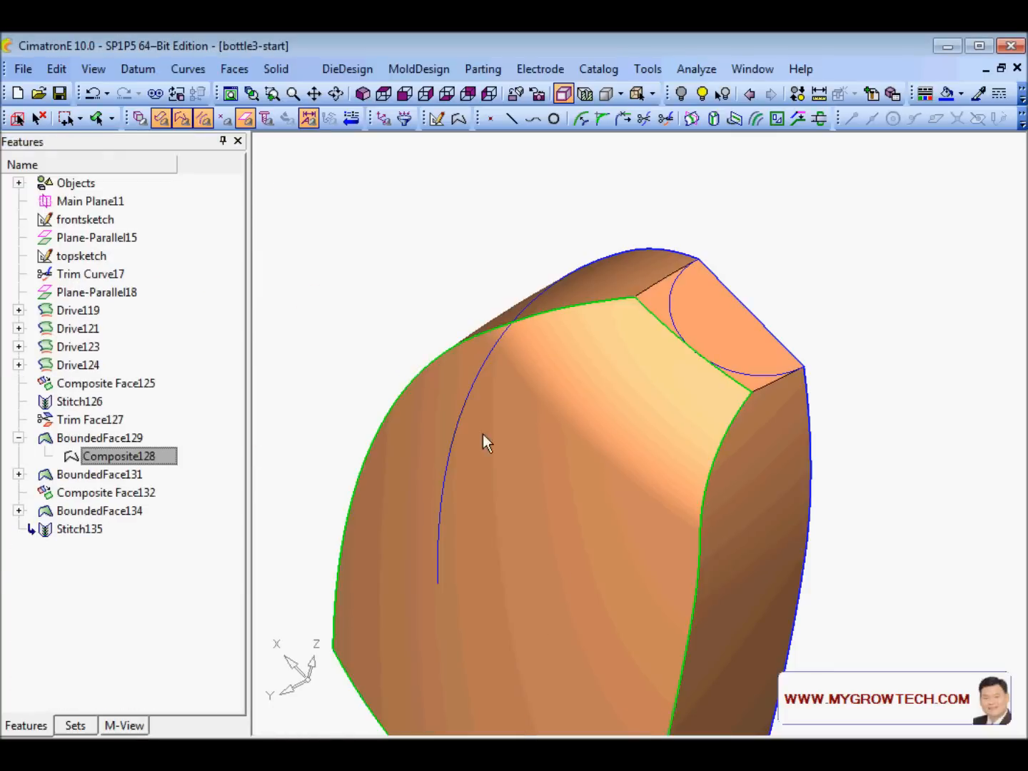
pyautogui.keyDown('ctrl'); pyautogui.moveTo(332, 323); pyautogui.dragTo(699, 217, button='right'); pyautogui.keyUp('ctrl')
pyautogui.keyDown('ctrl'); pyautogui.moveTo(698, 217); pyautogui.dragTo(561, 593, button='middle'); pyautogui.keyUp('ctrl')
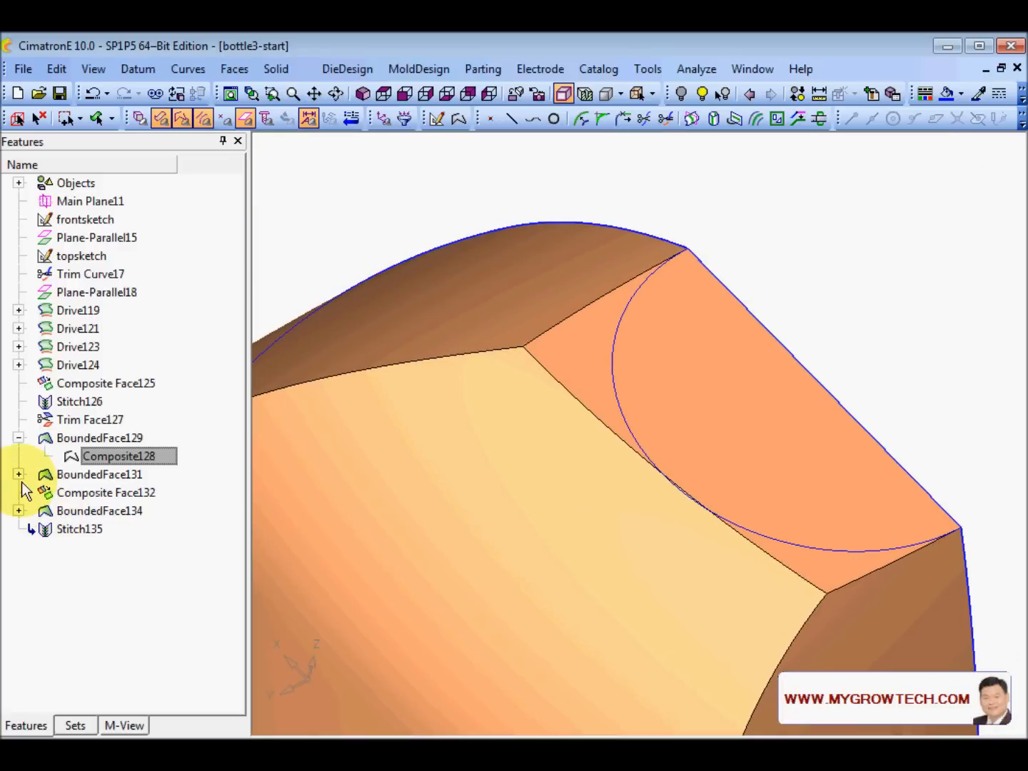
pyautogui.keyDown('ctrl'); pyautogui.moveTo(575, 603); pyautogui.dragTo(467, 656, button='right'); pyautogui.keyUp('ctrl')
pyautogui.keyDown('ctrl'); pyautogui.moveTo(467, 655); pyautogui.dragTo(605, 484, button='middle'); pyautogui.keyUp('ctrl')
pyautogui.keyDown('ctrl'); pyautogui.moveTo(606, 485); pyautogui.dragTo(684, 266); pyautogui.keyUp('ctrl')
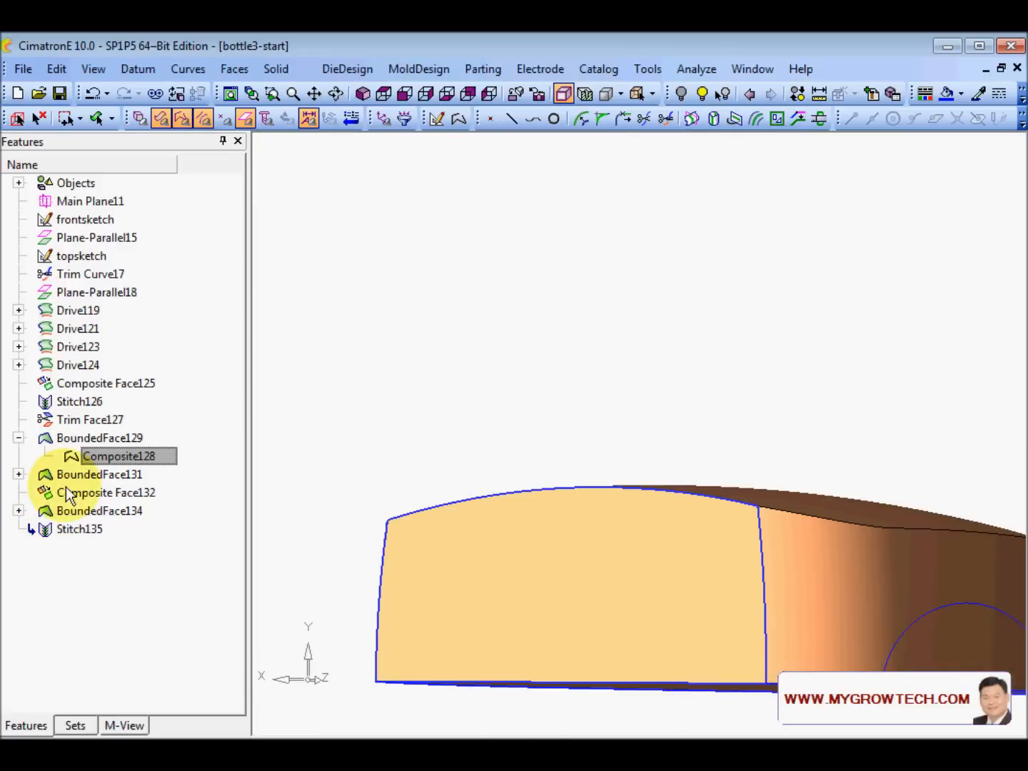
# - Change the Composite130 boundary under BoundedFace131 from spline to exact composite
pyautogui.click(18, 474)
pyautogui.rightClick(83, 493)
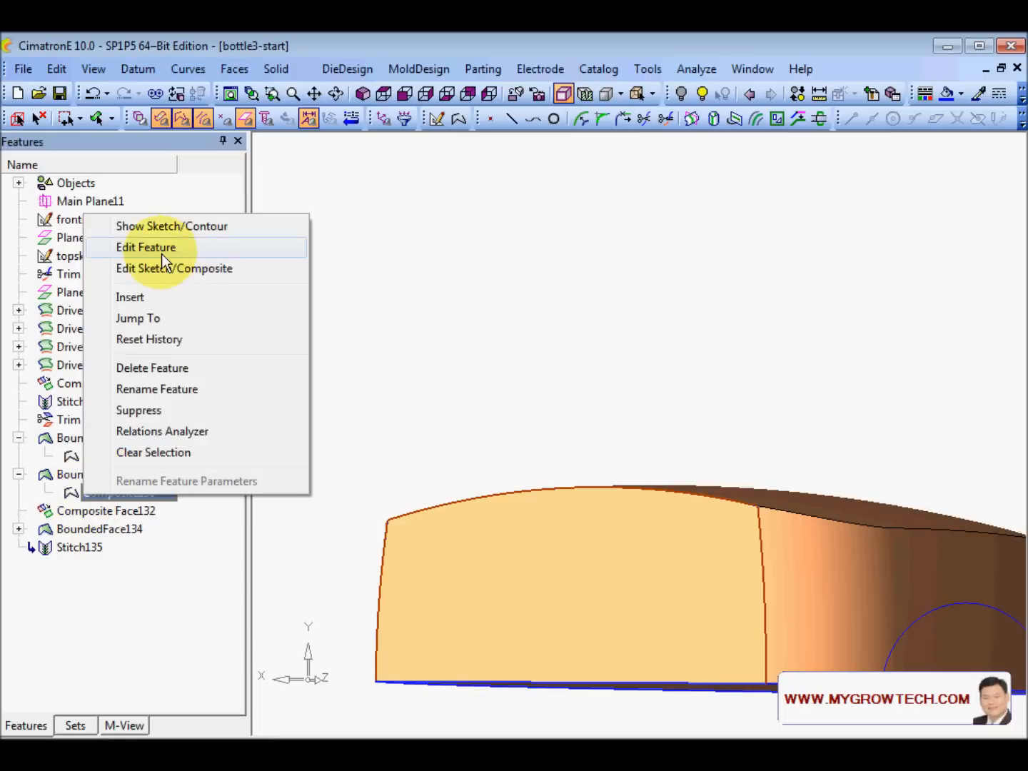
pyautogui.click(164, 250)
pyautogui.click(293, 217)
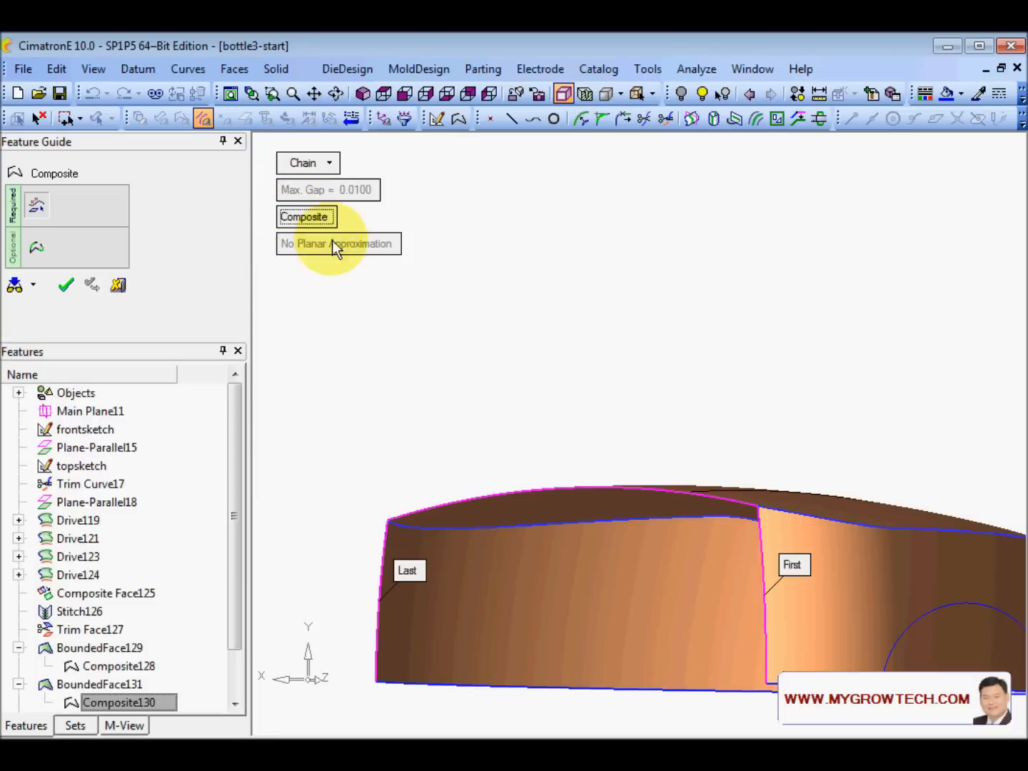
pyautogui.middleClick(524, 317)
pyautogui.click(523, 317)
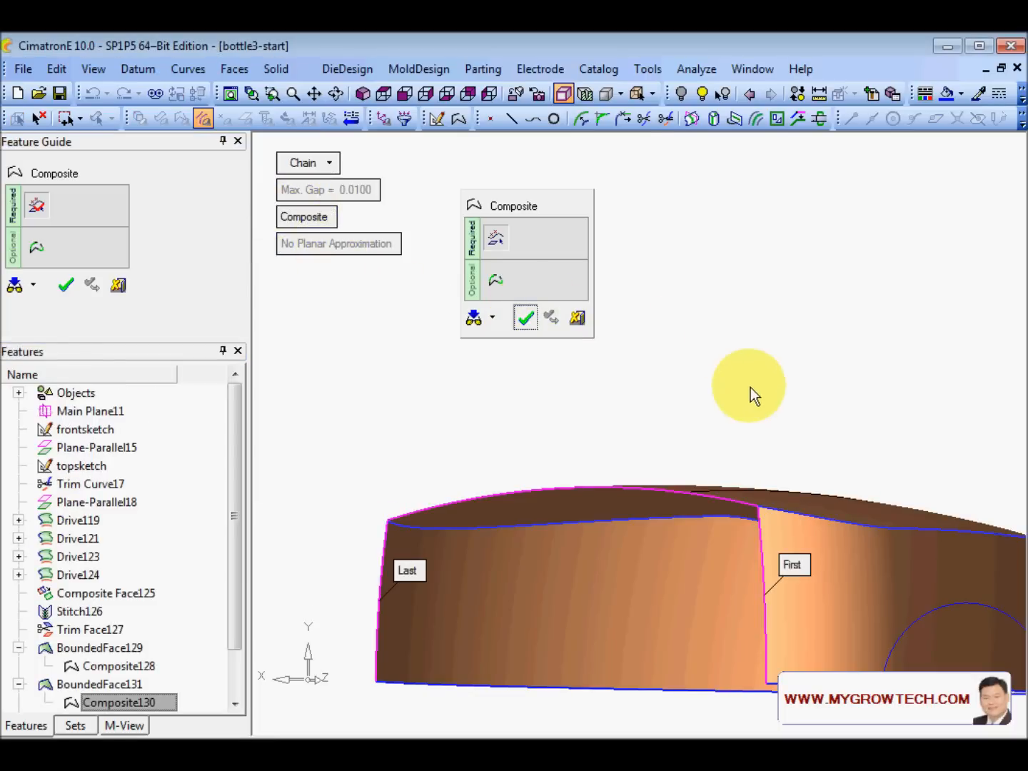
pyautogui.keyDown('ctrl'); pyautogui.moveTo(630, 401); pyautogui.dragTo(652, 279); pyautogui.keyUp('ctrl')
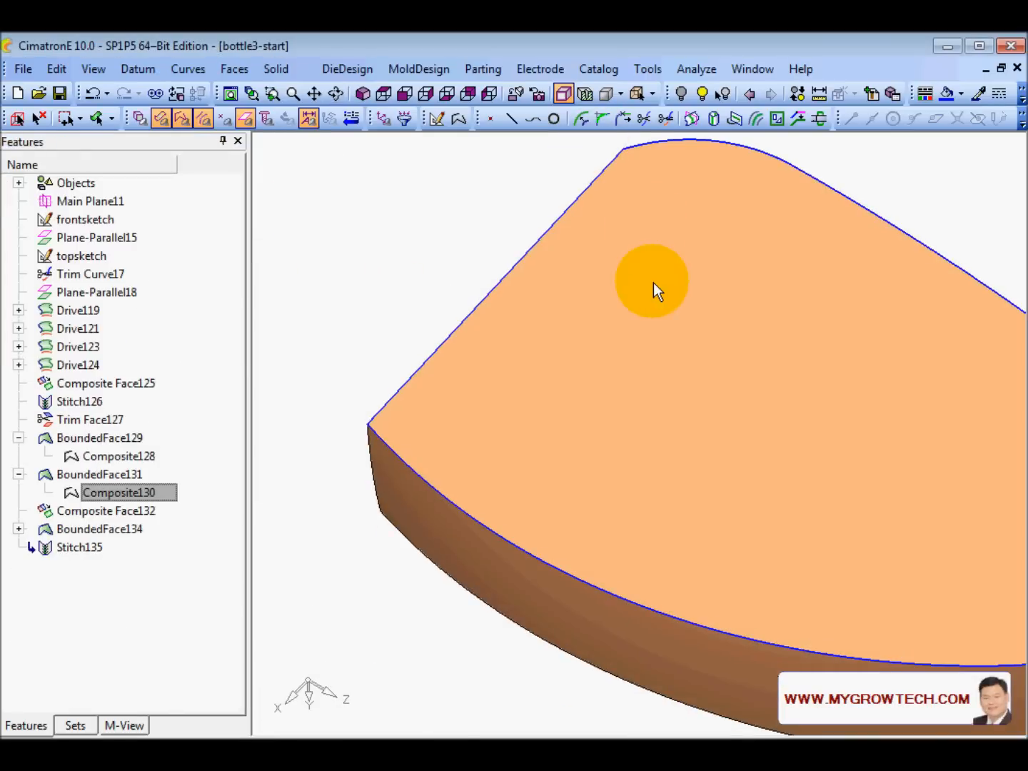
# - Change the Composite133 boundary under BoundedFace134 from spline to exact composite
pyautogui.click(18, 529)
pyautogui.click(100, 546)
pyautogui.rightClick(101, 546)
pyautogui.click(187, 296)
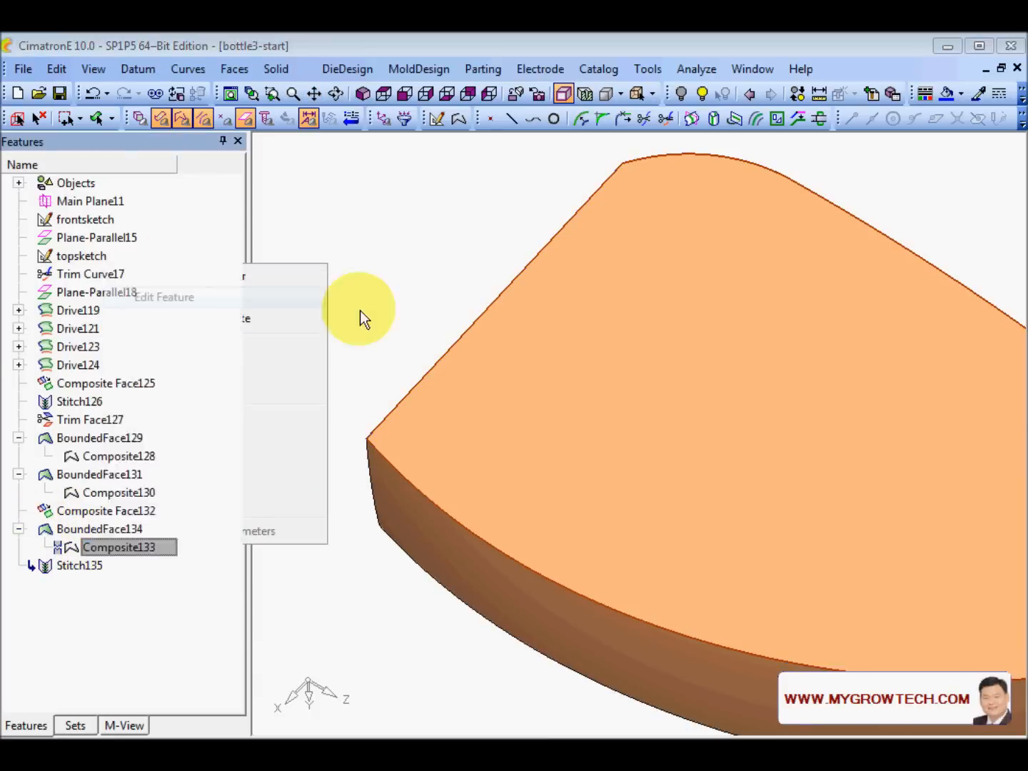
pyautogui.keyDown('ctrl'); pyautogui.moveTo(448, 490); pyautogui.dragTo(375, 430, button='right'); pyautogui.keyUp('ctrl')
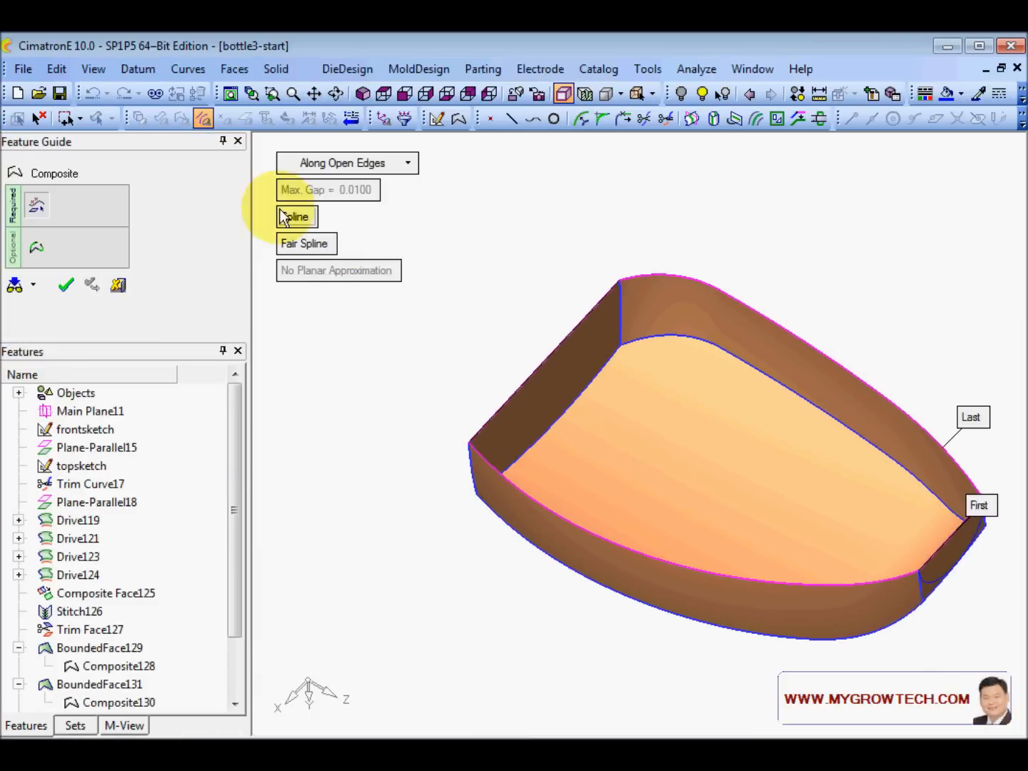
pyautogui.click(293, 215)
pyautogui.middleClick(499, 244)
pyautogui.click(499, 244)
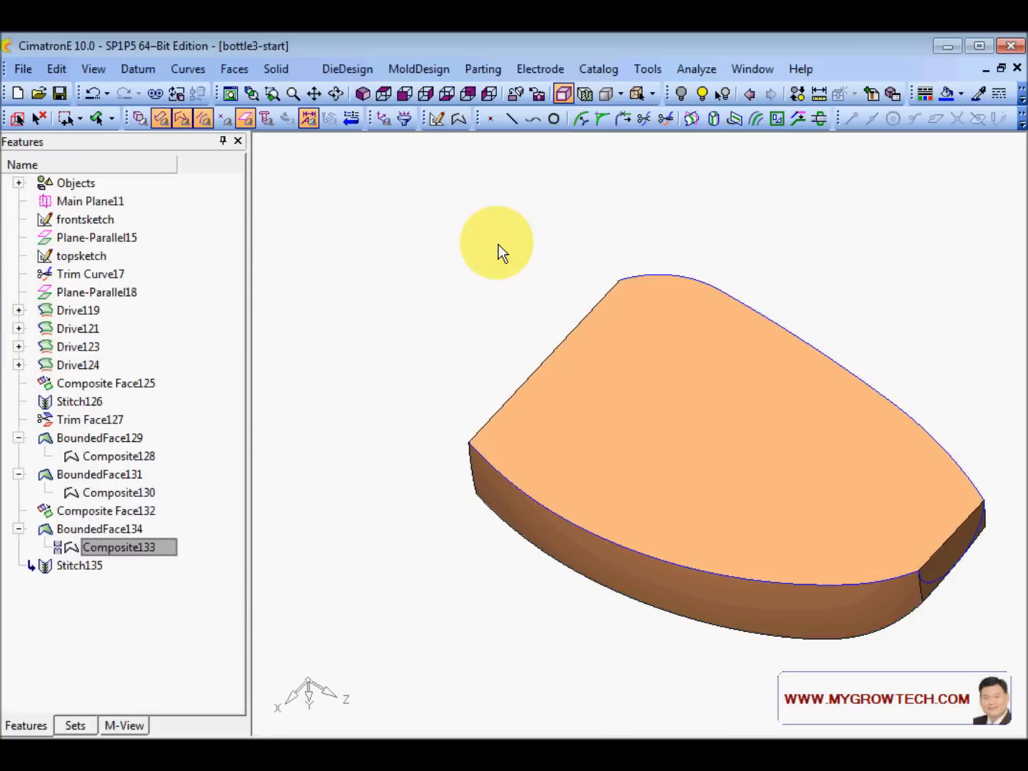
pyautogui.moveTo(473, 351); pyautogui.dragTo(608, 402, button='middle')
pyautogui.click(140, 119)
pyautogui.click(141, 119)
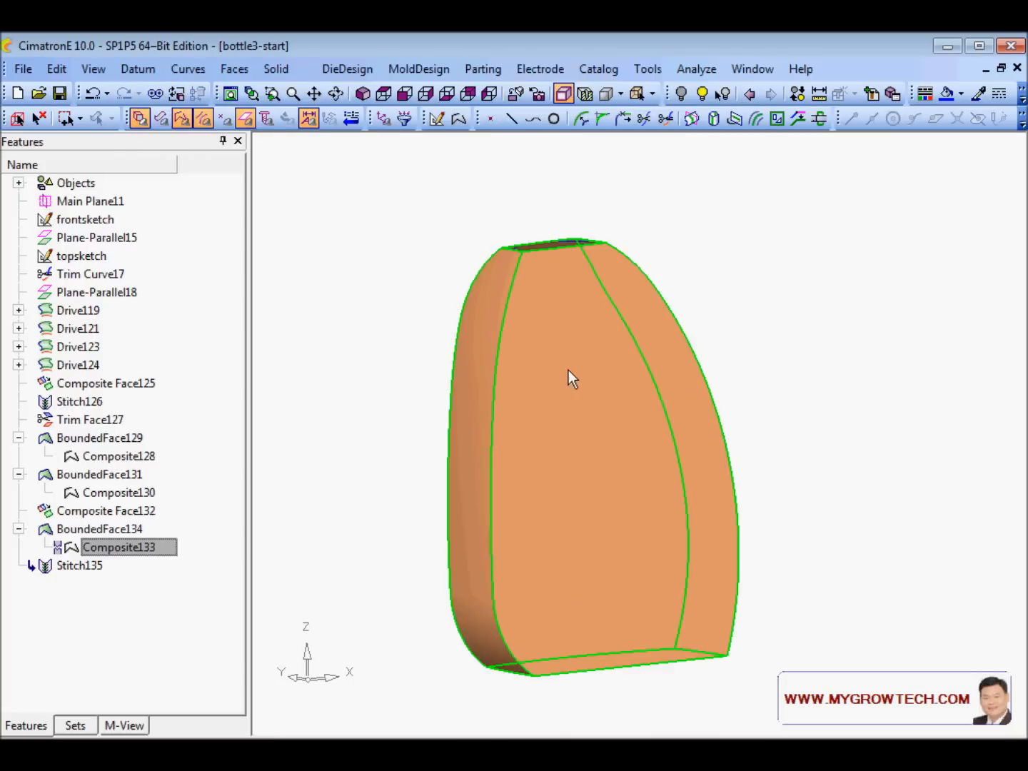
pyautogui.click(568, 370)
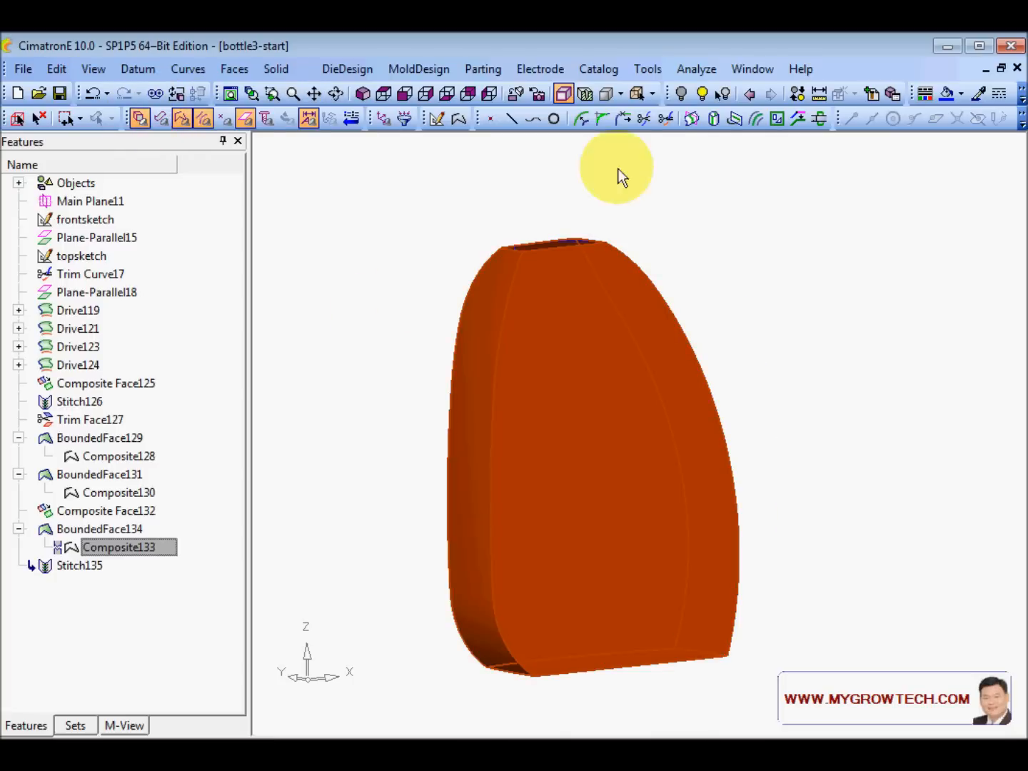
pyautogui.click(716, 95)
pyautogui.moveTo(592, 307); pyautogui.dragTo(608, 440, button='middle')
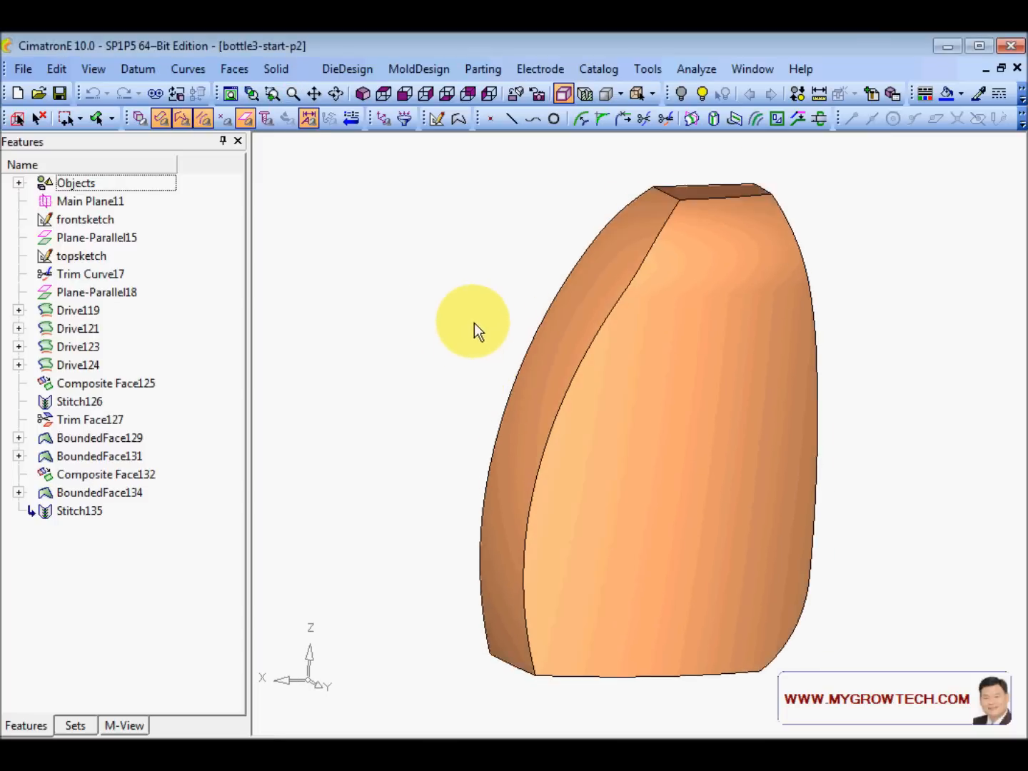
# - Round the picked front edge with a 30 radius and preview it
pyautogui.moveTo(474, 322)
pyautogui.mouseDown(button='middle')
pyautogui.moveTo(473, 363)
pyautogui.moveTo(478, 347)
pyautogui.mouseUp(button='middle')
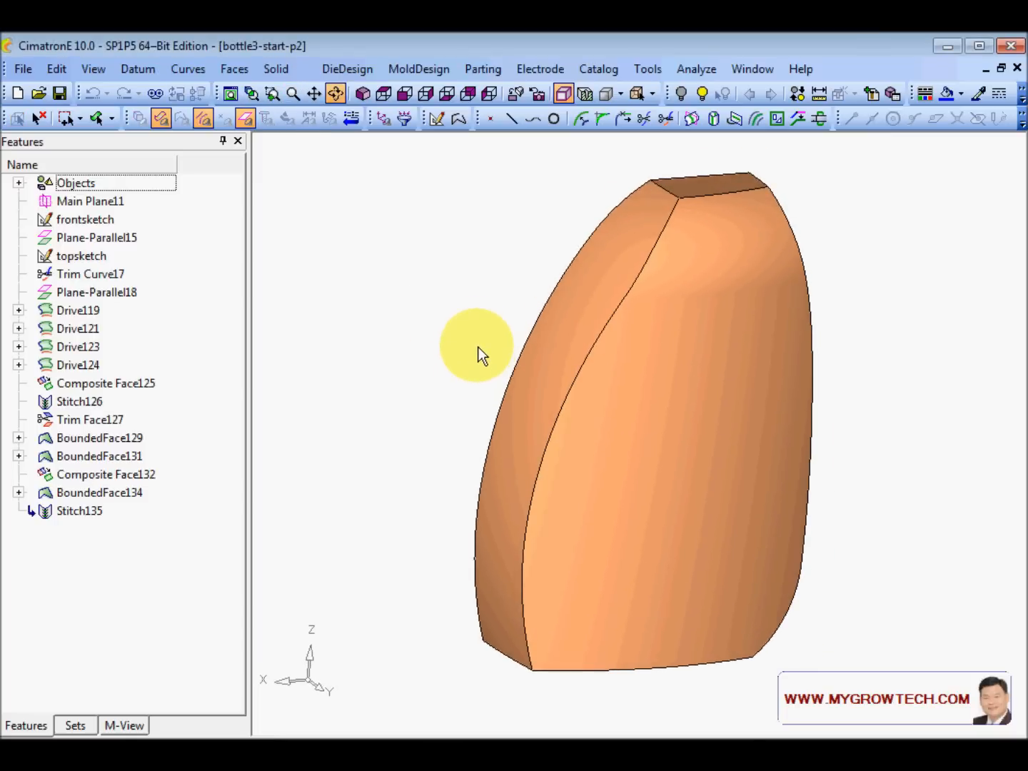
pyautogui.click(279, 69)
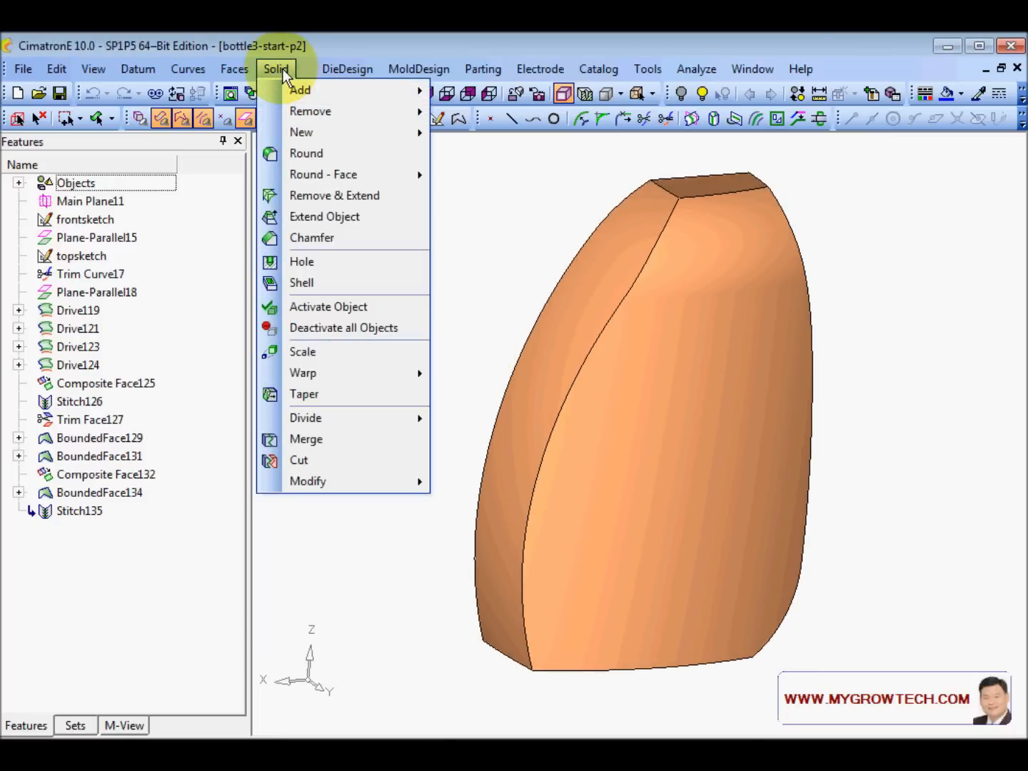
pyautogui.click(323, 156)
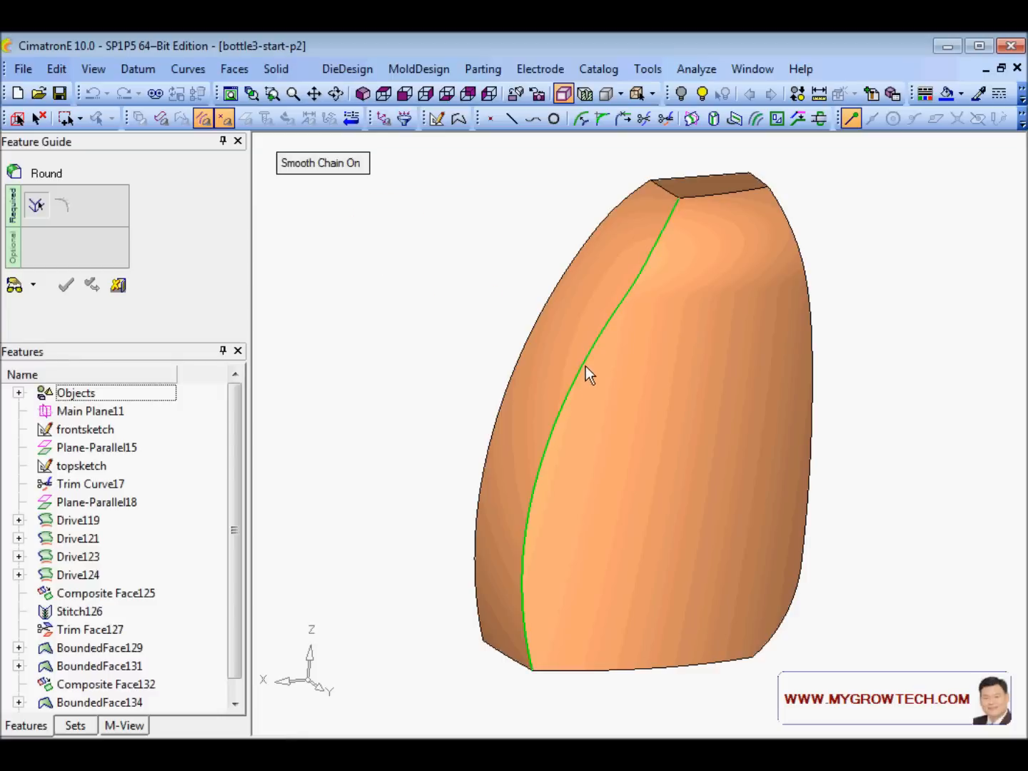
pyautogui.middleClick(408, 324)
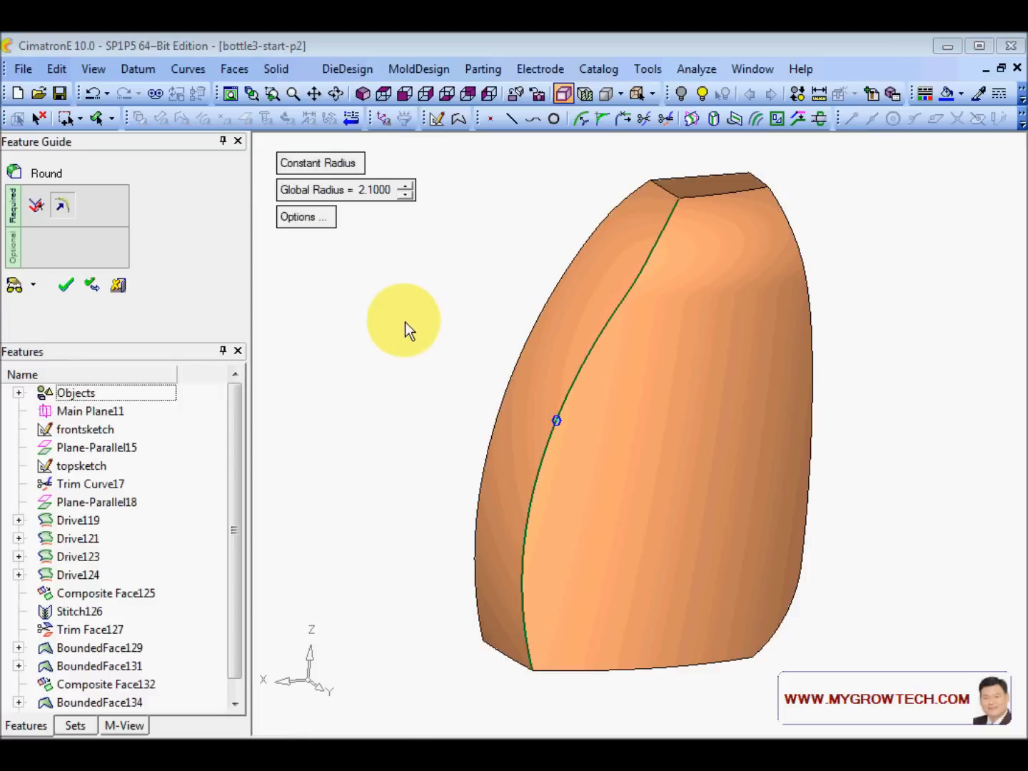
pyautogui.click(391, 187)
pyautogui.write('30')
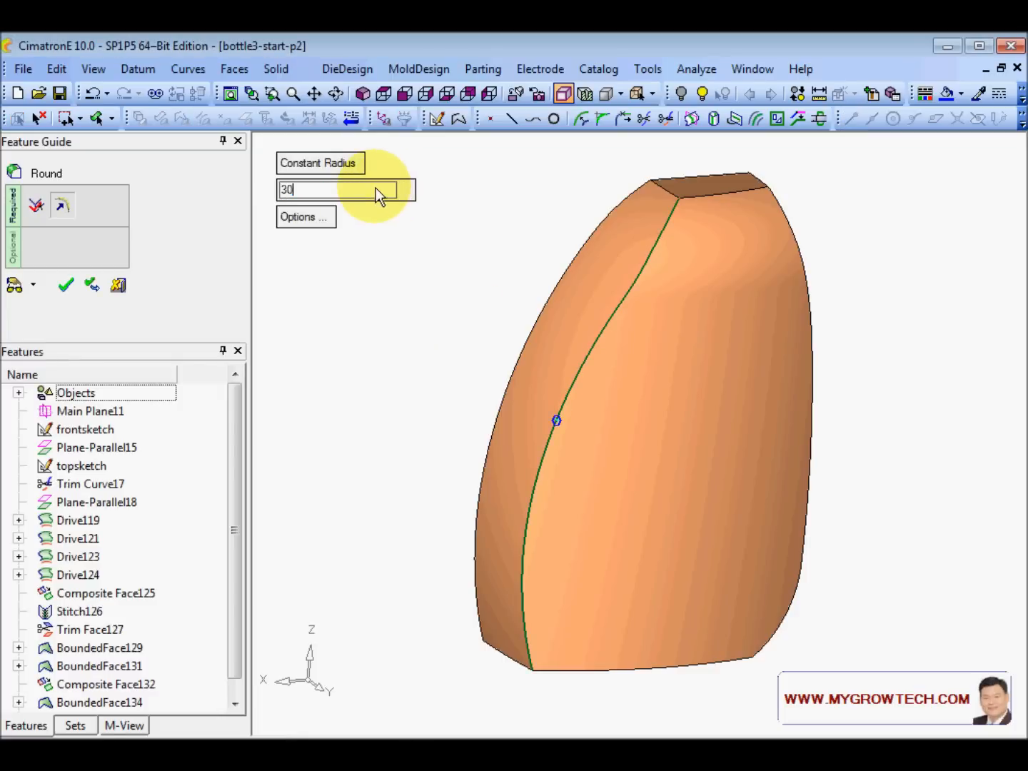
pyautogui.press('Return')
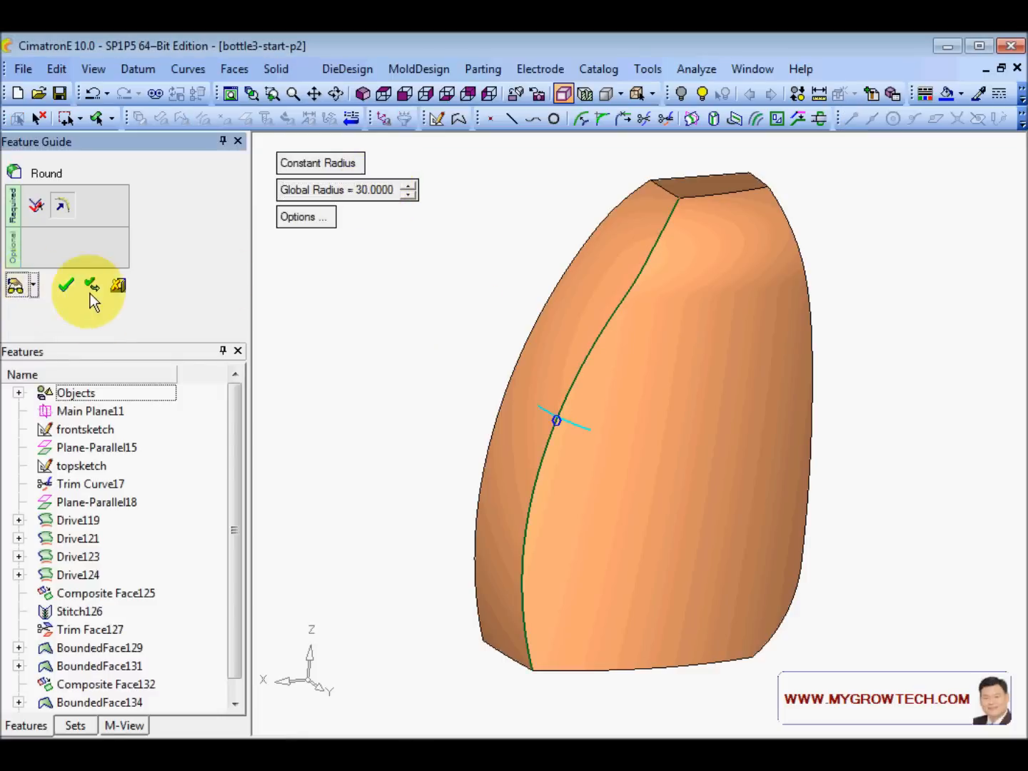
pyautogui.middleClick(413, 342)
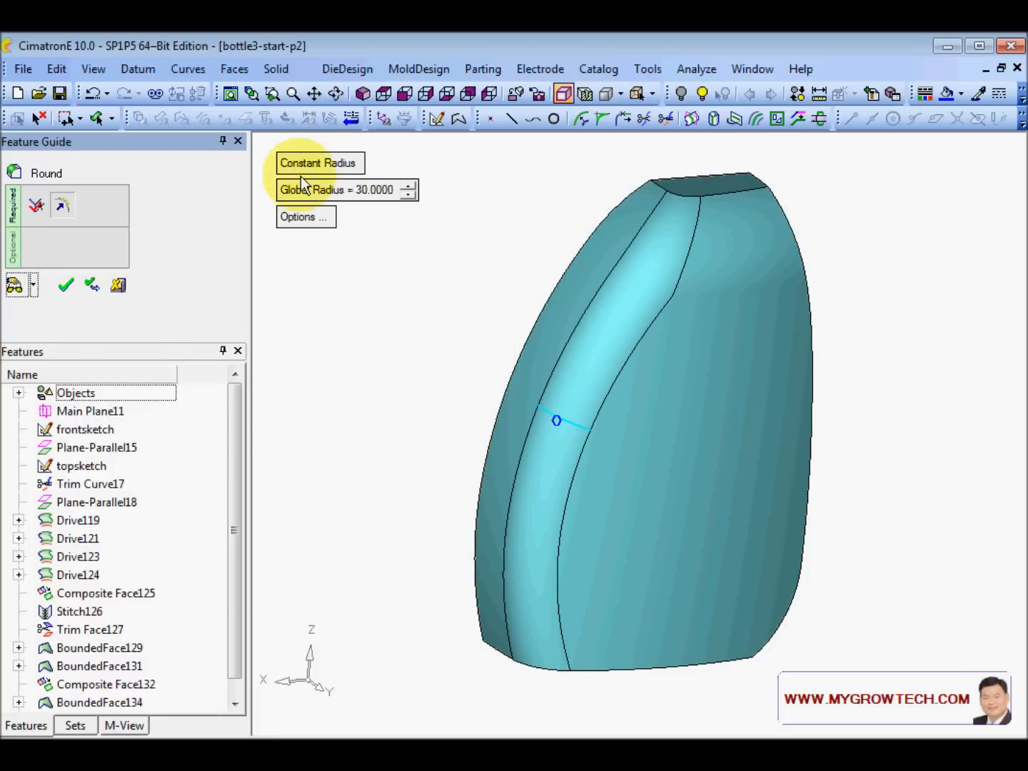
# - Make the round variable, with 35 at a midpoint and 50 at the top end
pyautogui.click(320, 164)
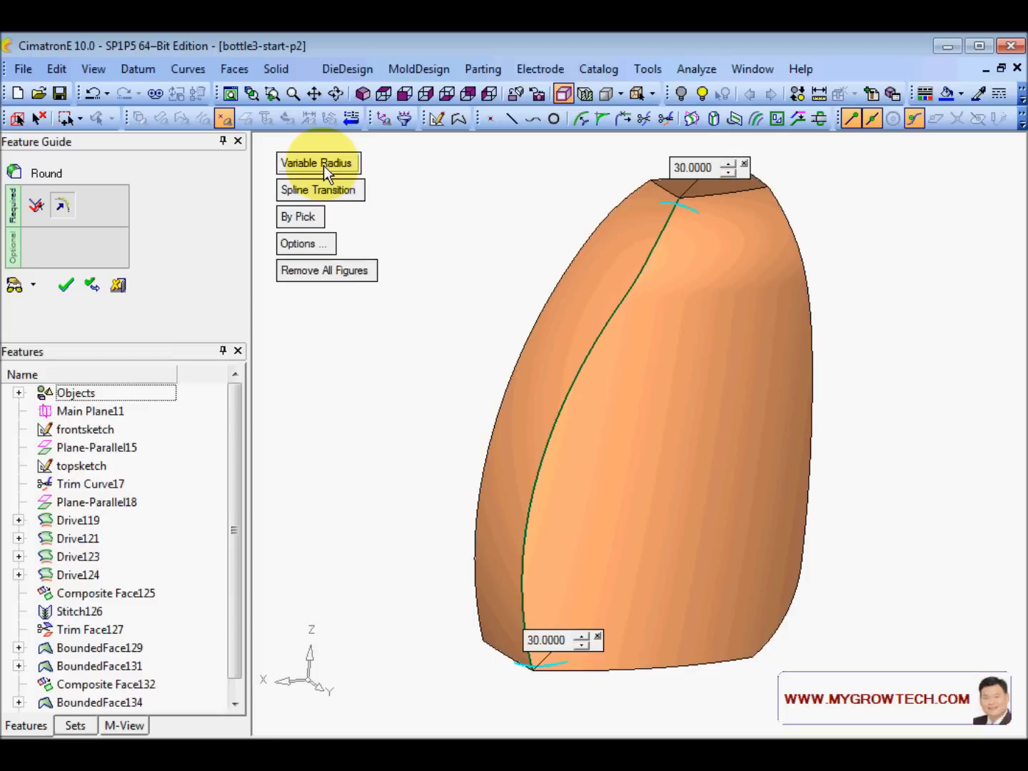
pyautogui.moveTo(667, 373); pyautogui.dragTo(717, 372, button='middle')
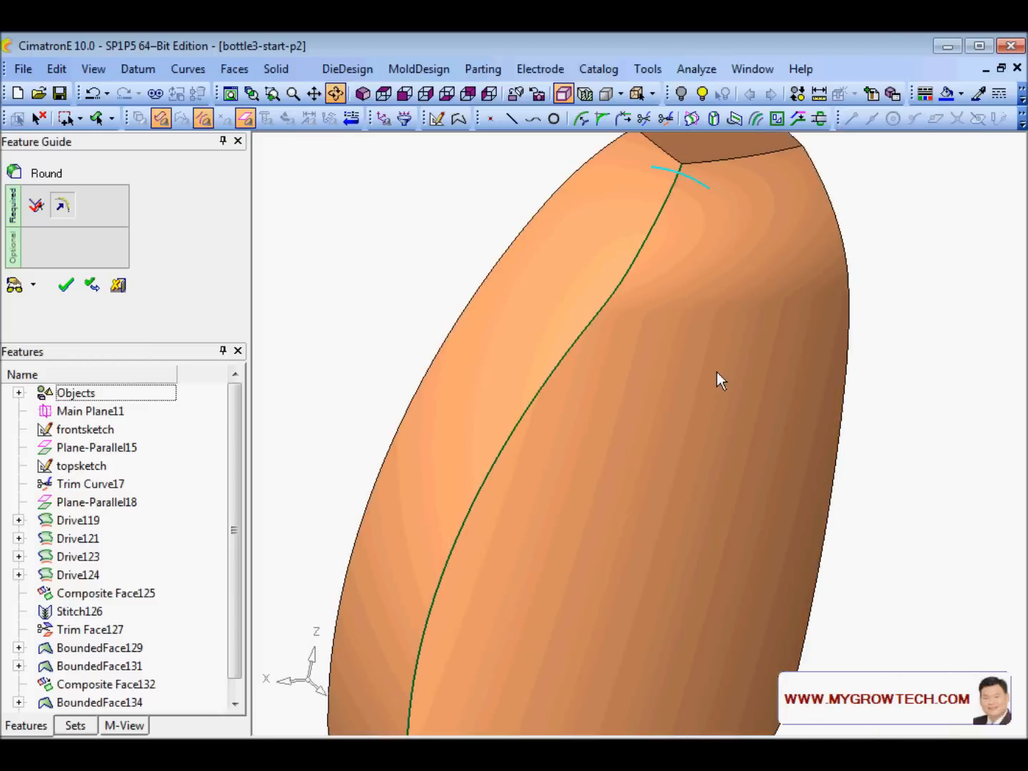
pyautogui.click(595, 314)
pyautogui.moveTo(714, 375)
pyautogui.mouseDown(button='middle')
pyautogui.moveTo(769, 378)
pyautogui.moveTo(672, 343)
pyautogui.moveTo(729, 386)
pyautogui.moveTo(595, 349)
pyautogui.moveTo(716, 335)
pyautogui.mouseUp(button='middle')
pyautogui.scroll(-2, 716, 335)
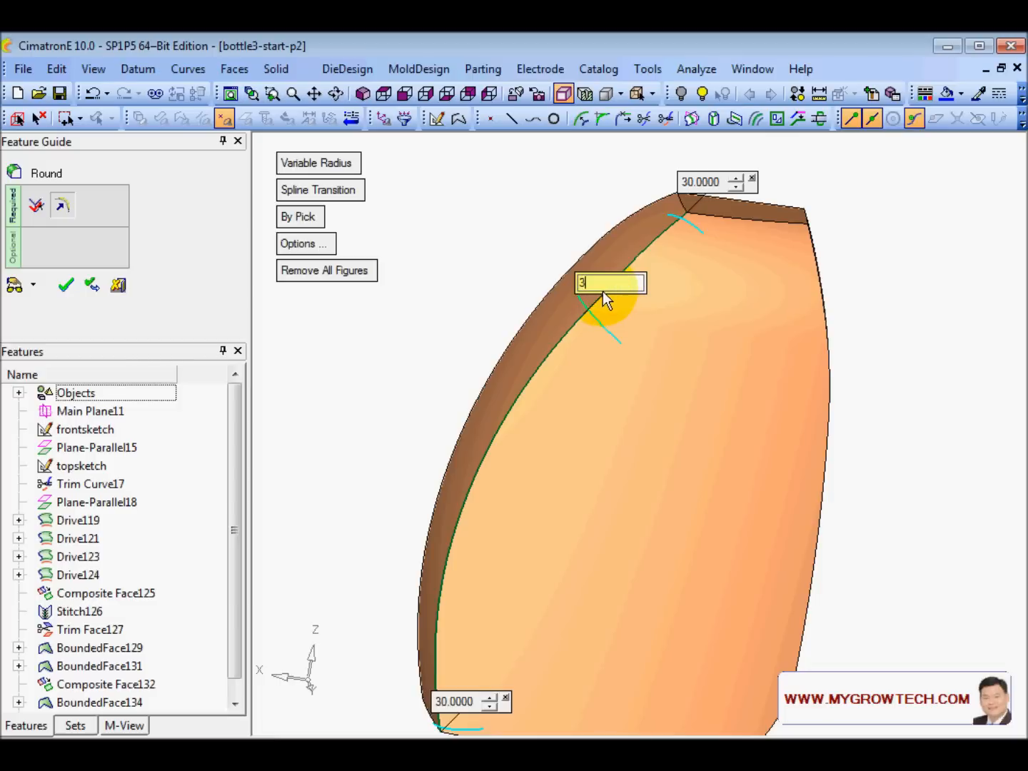
pyautogui.write('5')
pyautogui.press('Return')
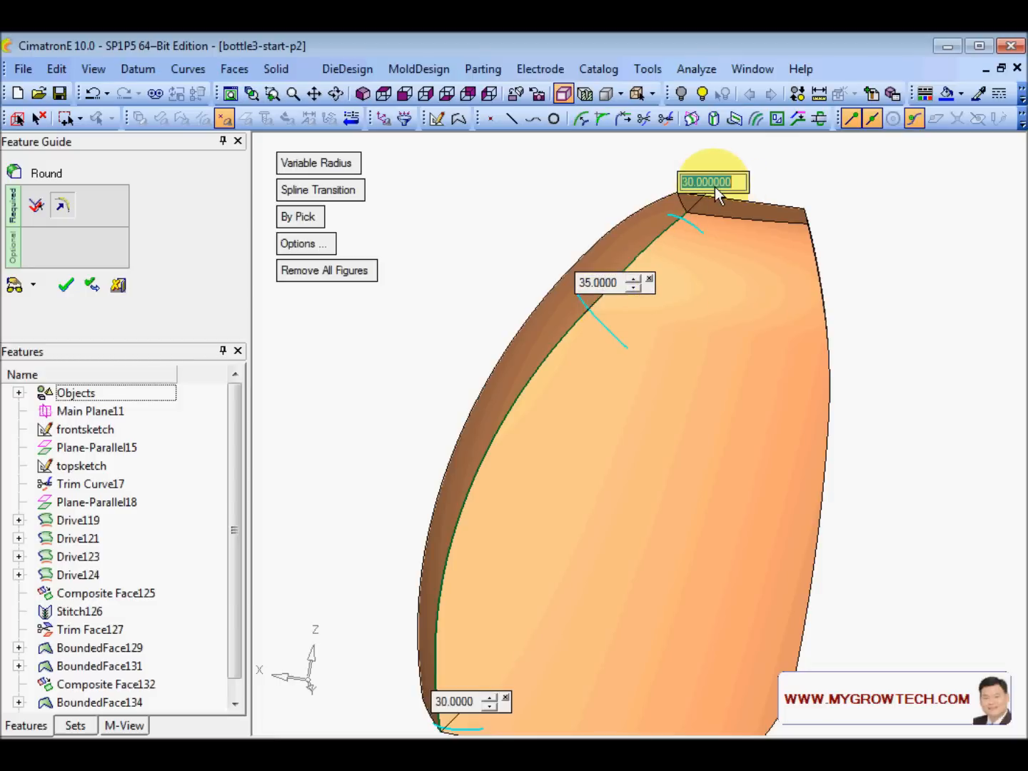
pyautogui.click(714, 186)
pyautogui.write('50')
pyautogui.press('Return')
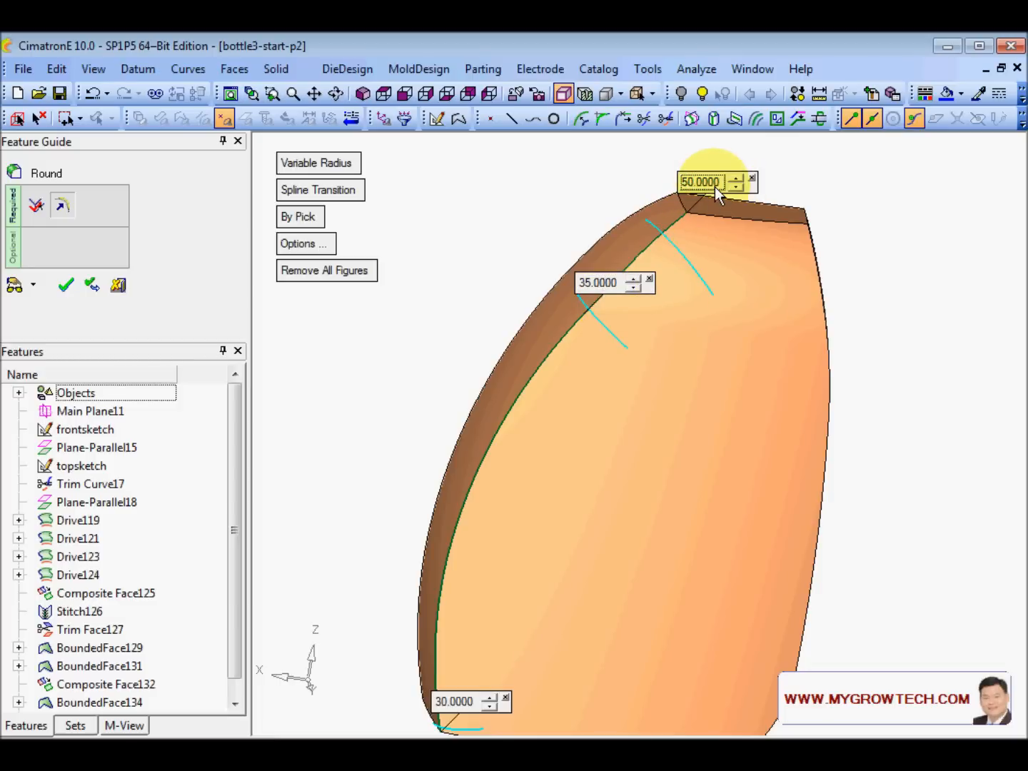
pyautogui.scroll(-2, 621, 397)
pyautogui.moveTo(612, 390)
pyautogui.mouseDown(button='middle')
pyautogui.moveTo(610, 402)
pyautogui.moveTo(614, 389)
pyautogui.mouseUp(button='middle')
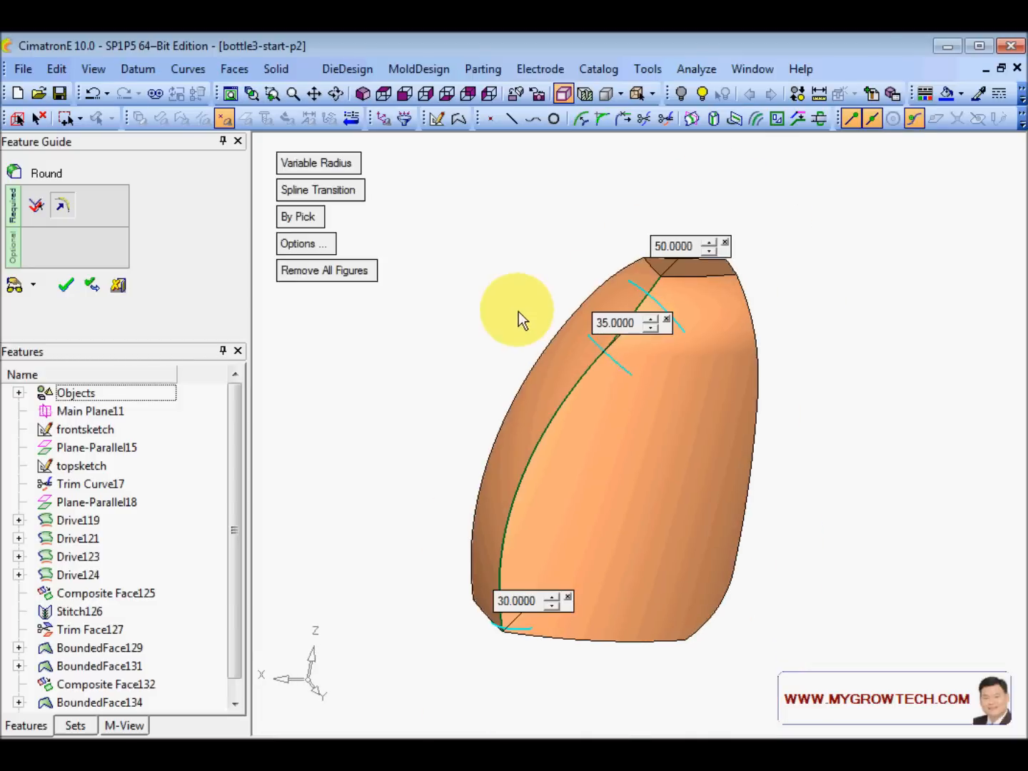
# - Preview the 50/35/30 variable-radius round, inspect it, and apply it
pyautogui.click(23, 286)
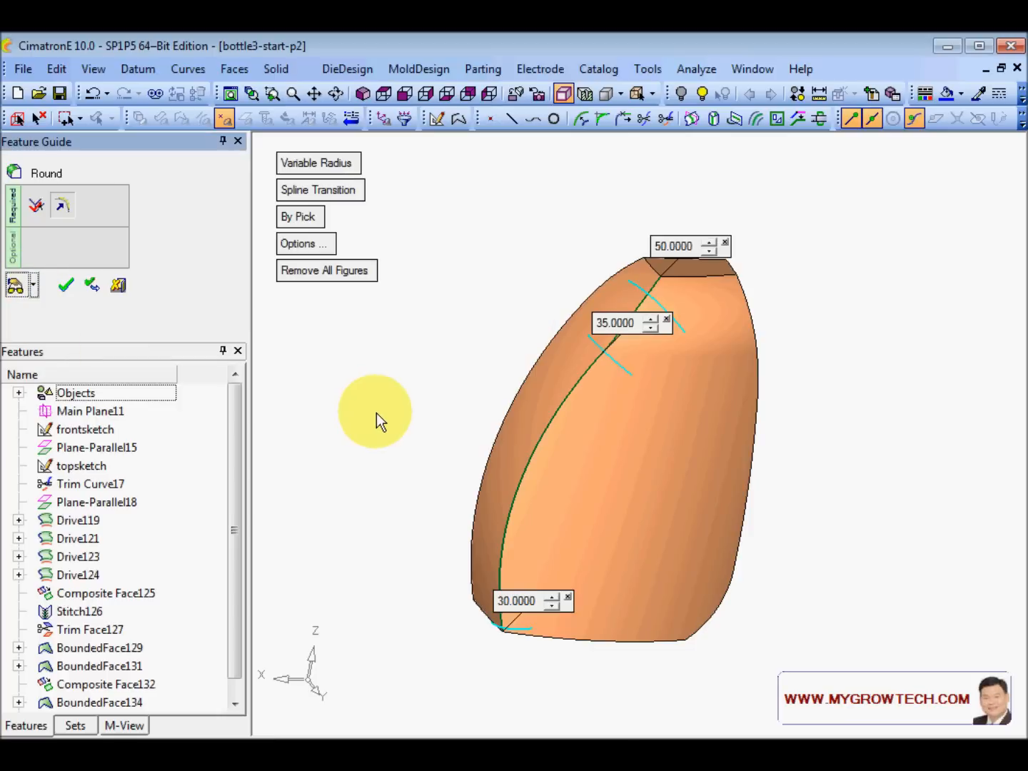
pyautogui.moveTo(703, 458)
pyautogui.keyDown('ctrl'); pyautogui.mouseDown()
pyautogui.moveTo(755, 507)
pyautogui.moveTo(709, 462)
pyautogui.mouseUp(); pyautogui.keyUp('ctrl')
pyautogui.keyDown('ctrl'); pyautogui.moveTo(709, 463); pyautogui.dragTo(705, 428, button='right'); pyautogui.keyUp('ctrl')
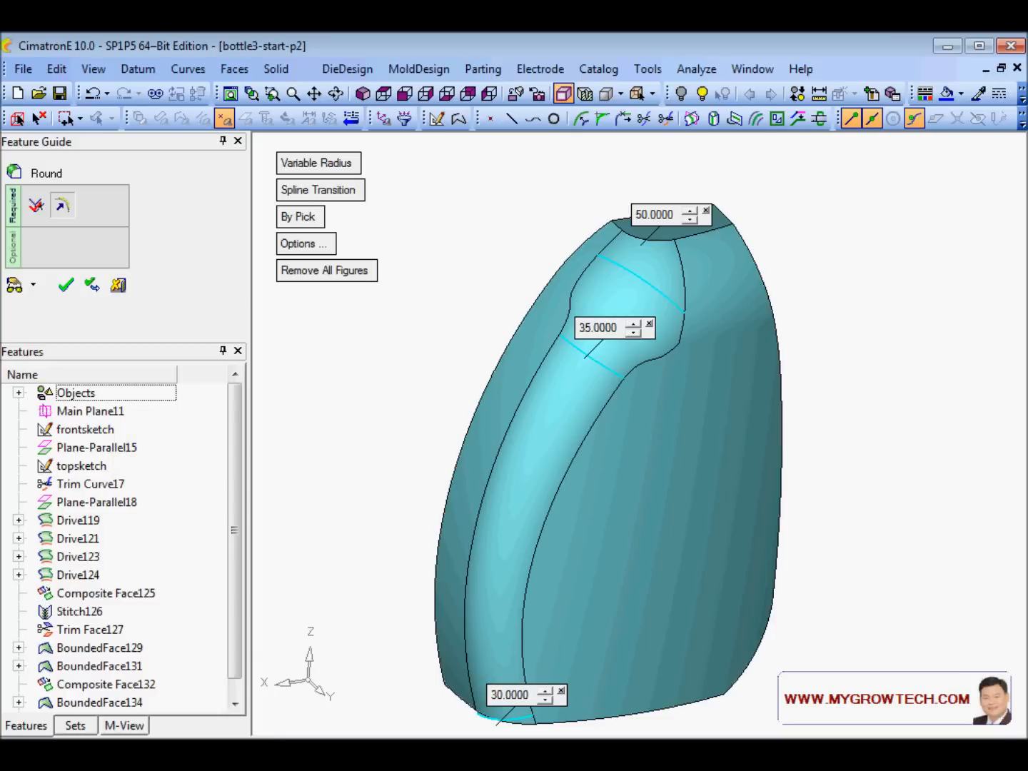
pyautogui.keyDown('ctrl'); pyautogui.moveTo(473, 499); pyautogui.dragTo(590, 407); pyautogui.keyUp('ctrl')
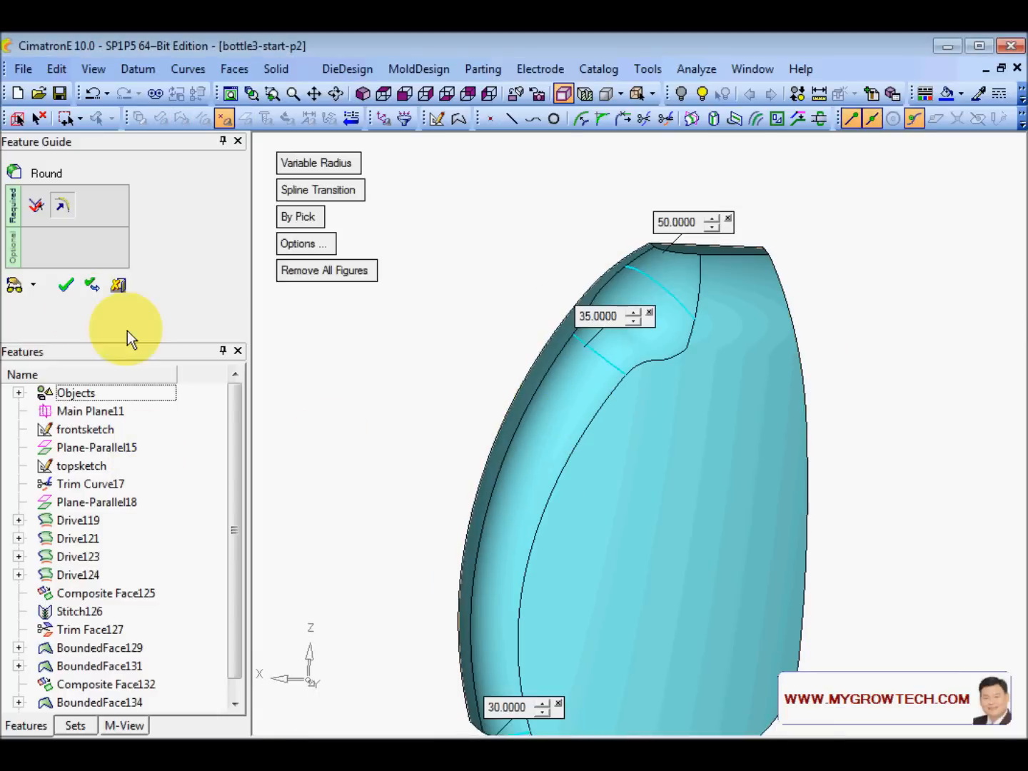
pyautogui.click(66, 285)
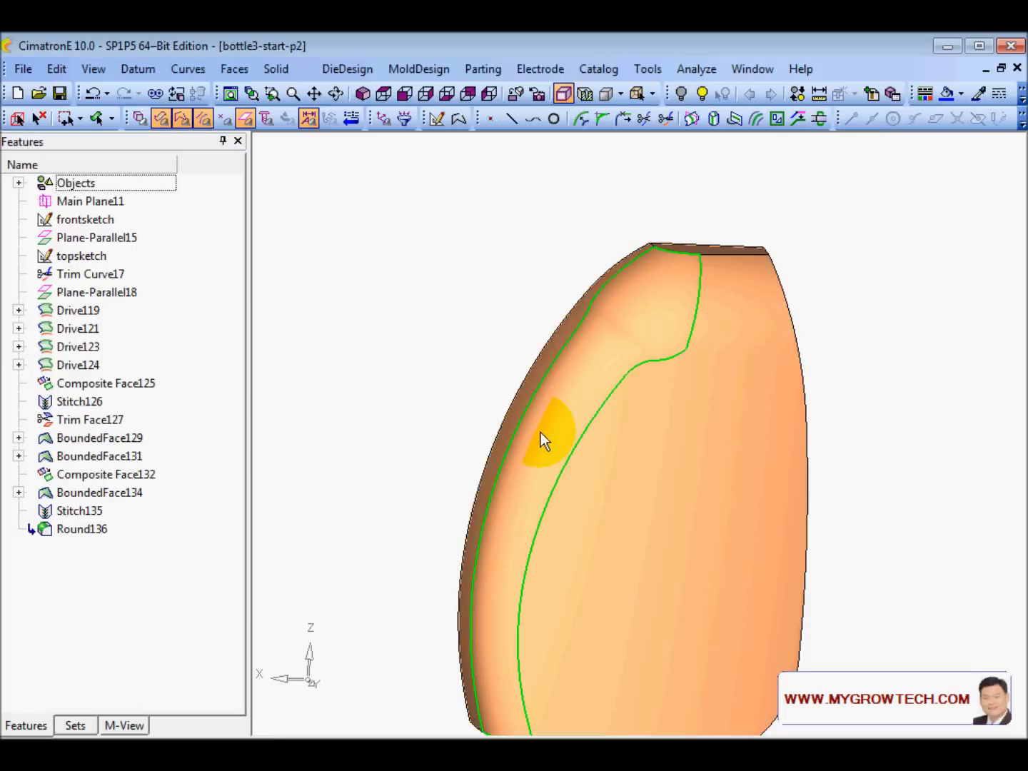
# - Orbit to view the new round and reopen Round136 for editing
pyautogui.keyDown('ctrl'); pyautogui.moveTo(578, 401); pyautogui.dragTo(606, 384); pyautogui.keyUp('ctrl')
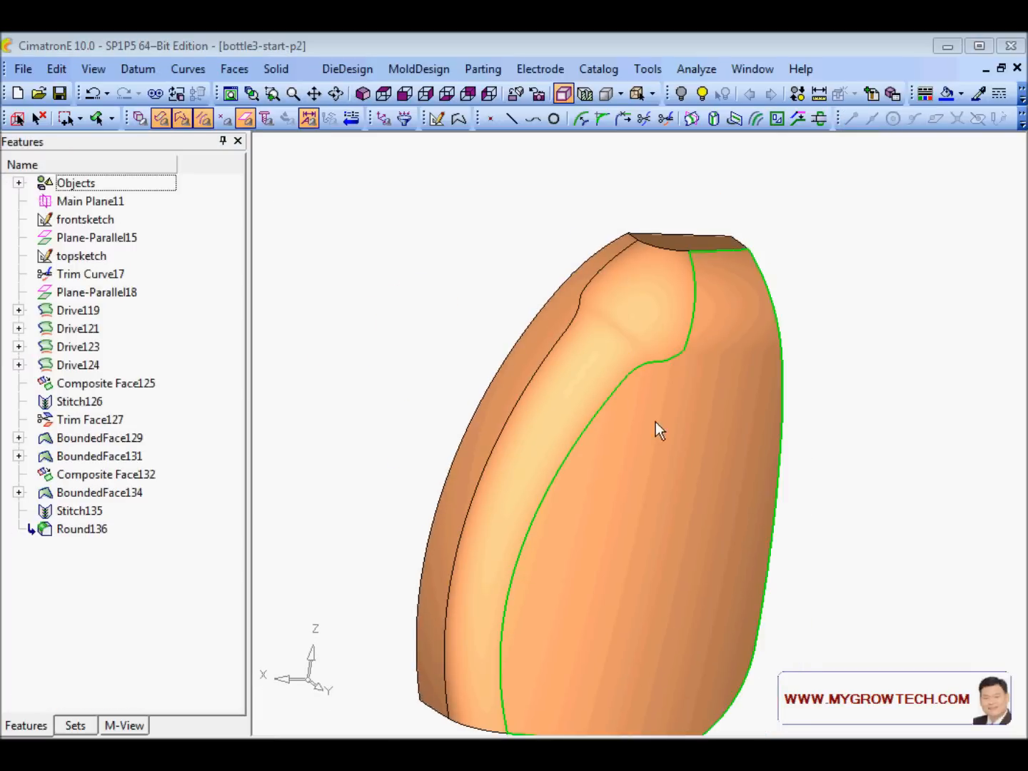
pyautogui.keyDown('ctrl'); pyautogui.moveTo(717, 456); pyautogui.dragTo(529, 400); pyautogui.keyUp('ctrl')
pyautogui.click(99, 528)
pyautogui.rightClick(88, 534)
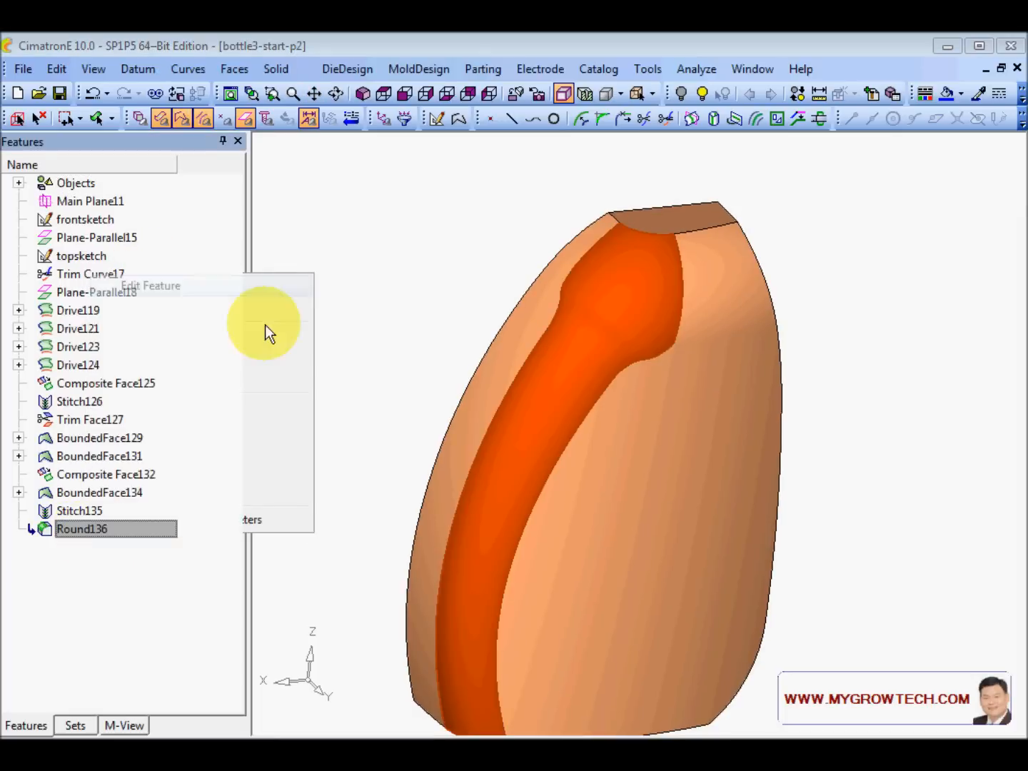
pyautogui.click(155, 285)
pyautogui.scroll(2, 678, 471)
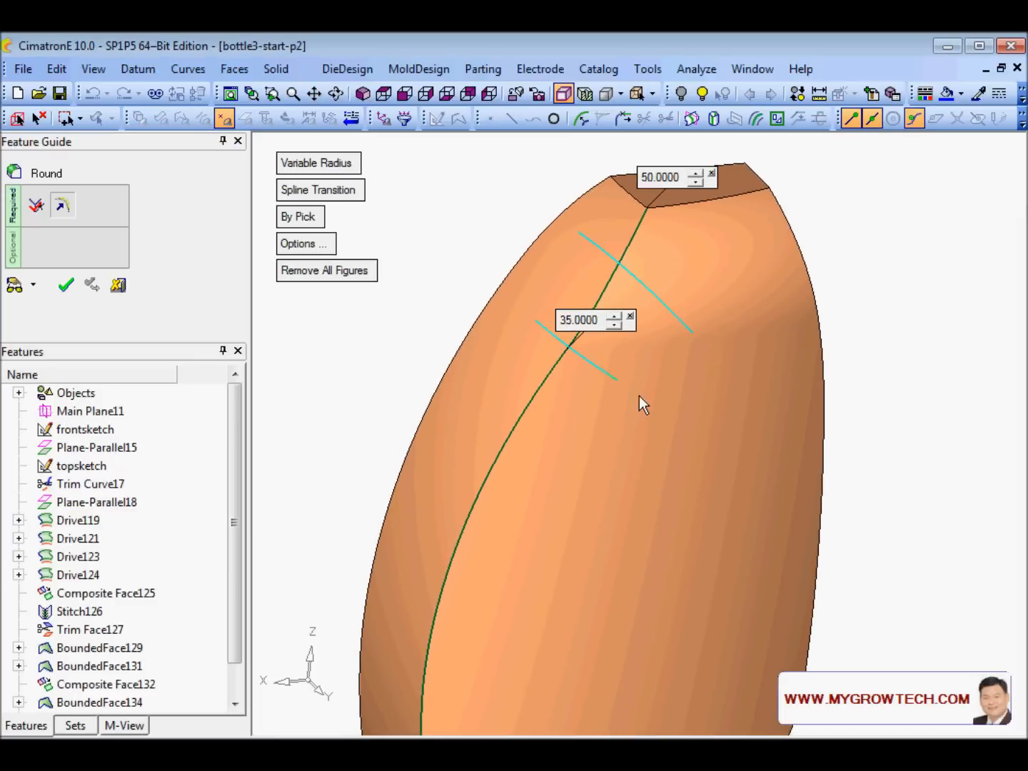
# - Replace the 35 radius point with a new one lower on the edge, radius 35
pyautogui.click(632, 316)
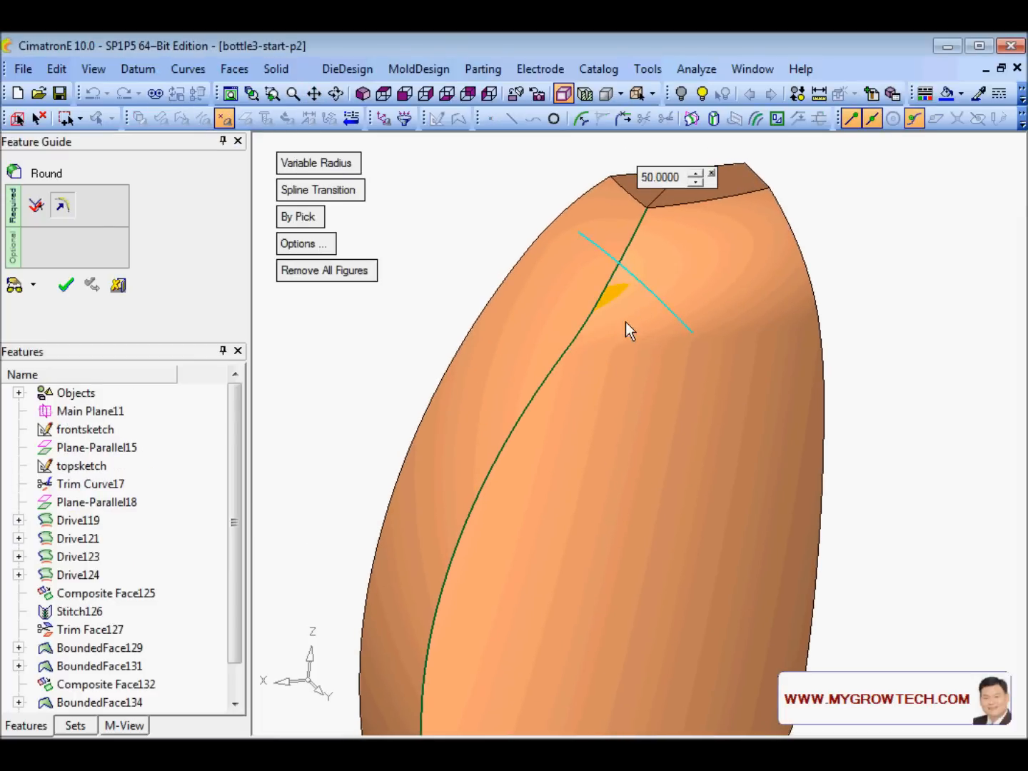
pyautogui.moveTo(561, 412)
pyautogui.keyDown('ctrl'); pyautogui.mouseDown()
pyautogui.moveTo(557, 395)
pyautogui.moveTo(567, 408)
pyautogui.mouseUp(); pyautogui.keyUp('ctrl')
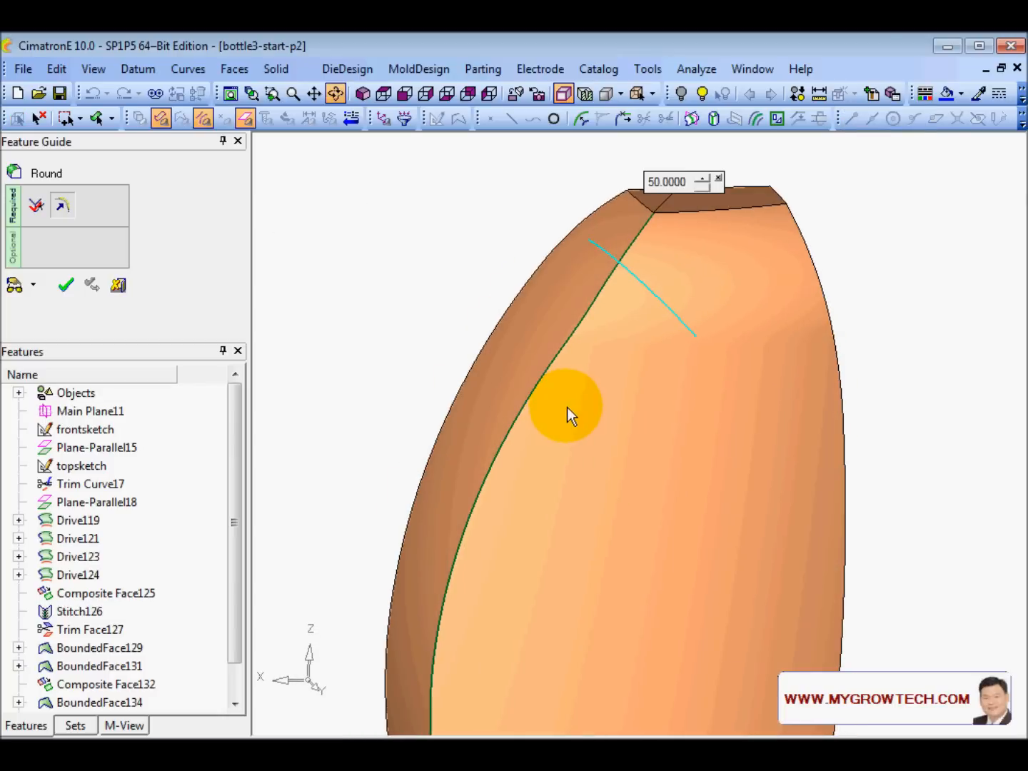
pyautogui.click(508, 436)
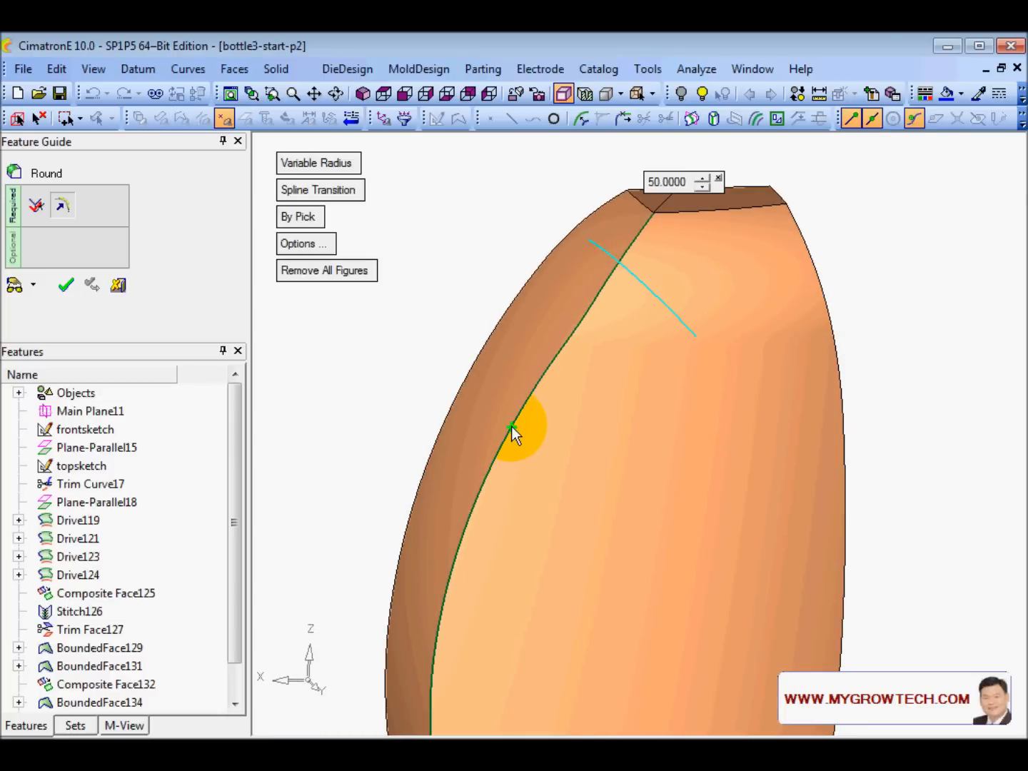
pyautogui.keyDown('ctrl'); pyautogui.moveTo(515, 427); pyautogui.dragTo(654, 436); pyautogui.keyUp('ctrl')
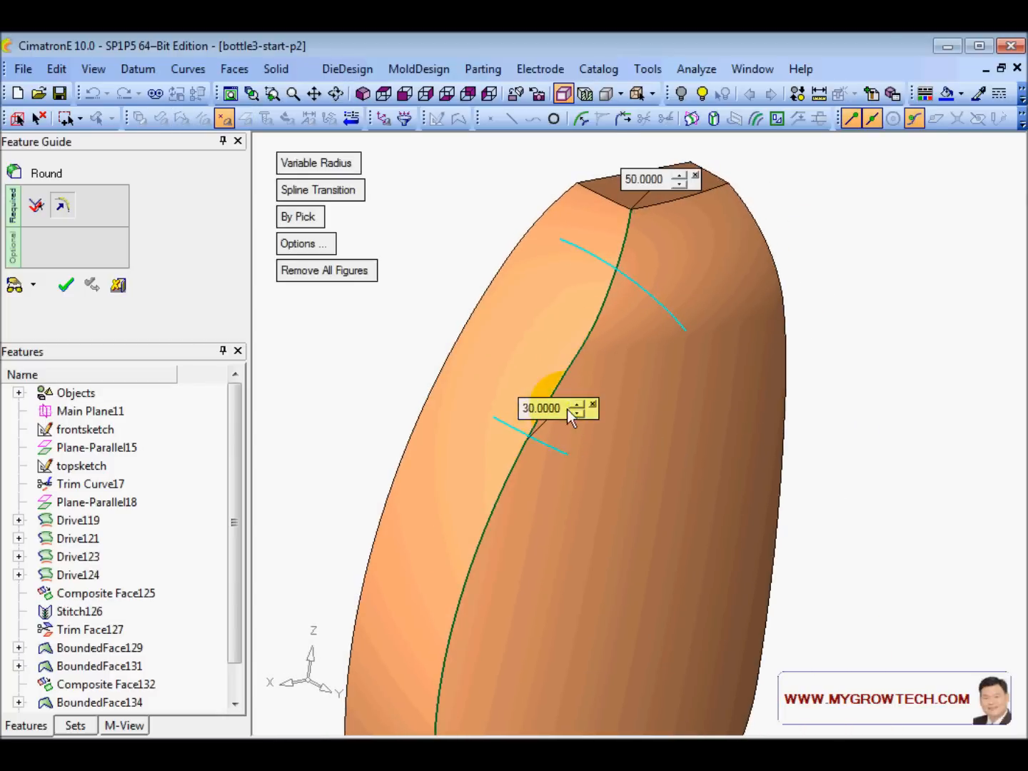
pyautogui.write('5')
pyautogui.press('Return')
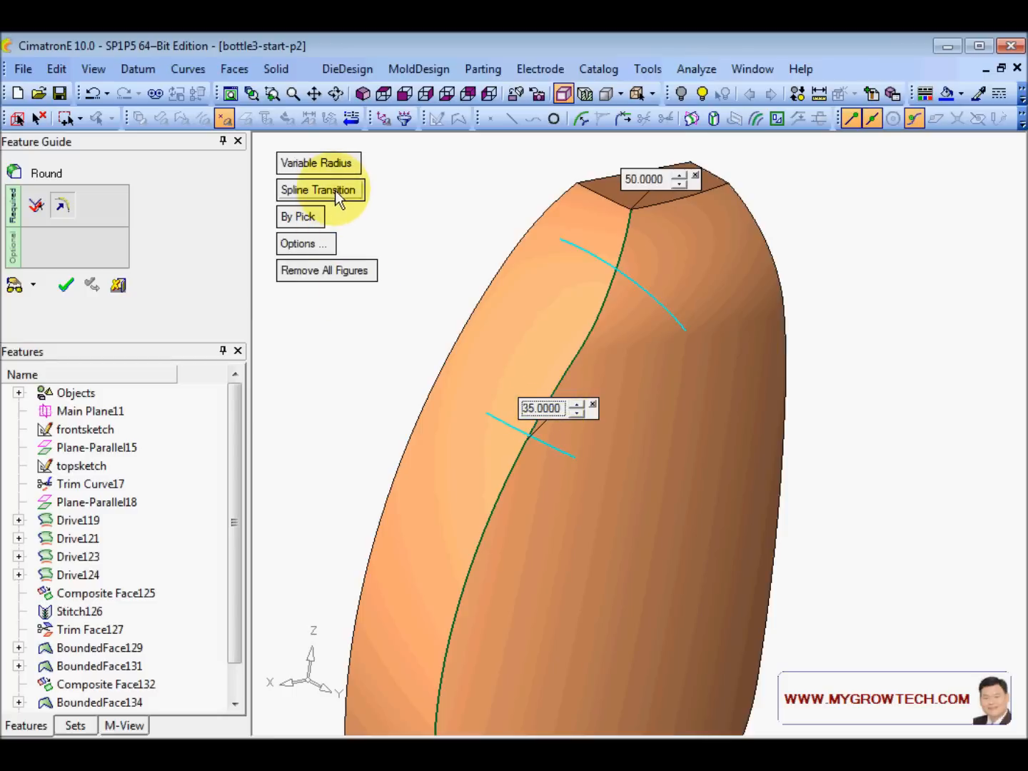
# - Preview and apply the reworked variable round, then turn the bottle to its right side
pyautogui.keyDown('ctrl'); pyautogui.moveTo(401, 277); pyautogui.dragTo(468, 444, button='right'); pyautogui.keyUp('ctrl')
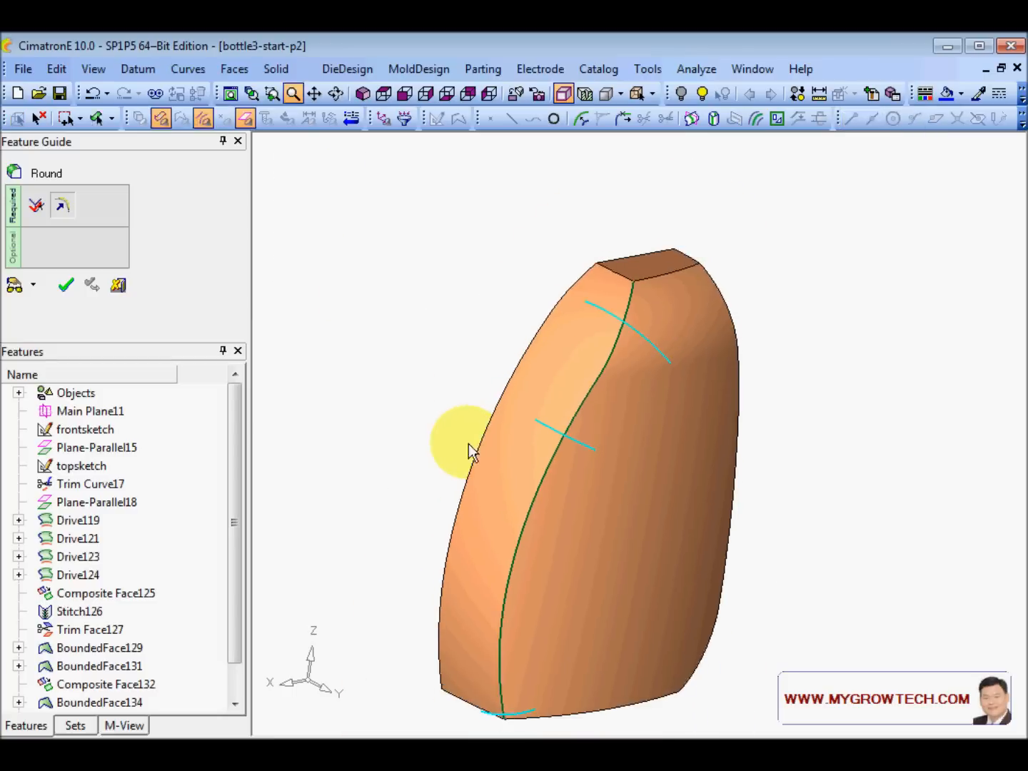
pyautogui.click(16, 287)
pyautogui.keyDown('ctrl'); pyautogui.moveTo(455, 395); pyautogui.dragTo(425, 392); pyautogui.keyUp('ctrl')
pyautogui.rightClick(396, 331)
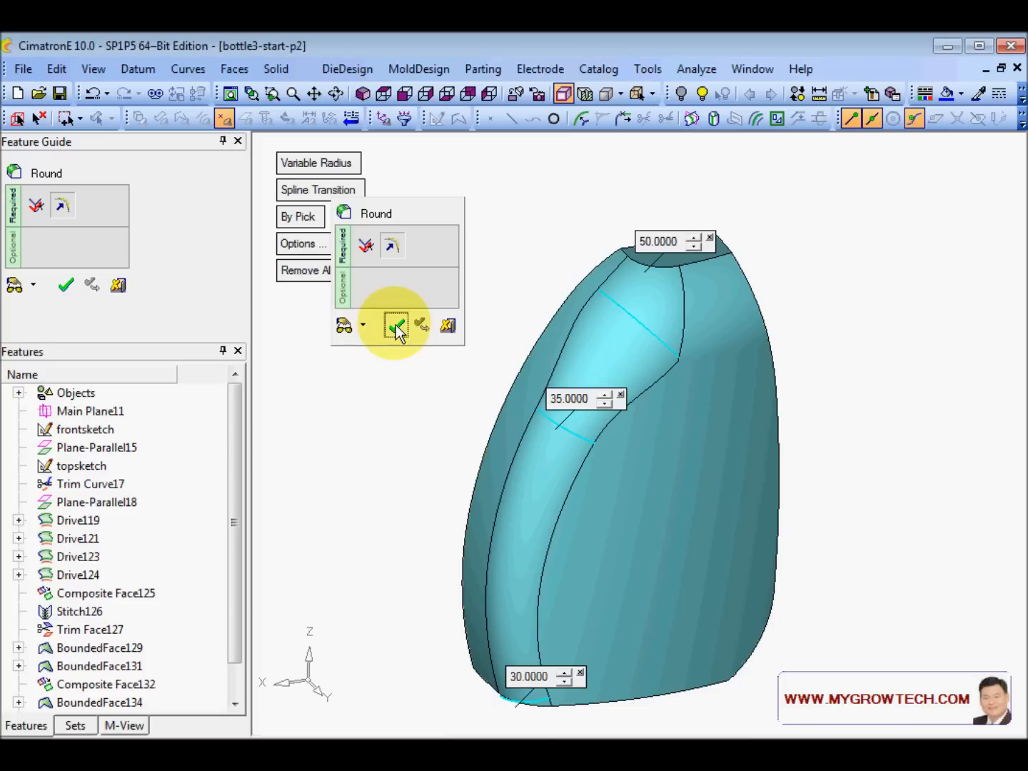
pyautogui.click(395, 324)
pyautogui.keyDown('ctrl'); pyautogui.moveTo(558, 517); pyautogui.dragTo(596, 488); pyautogui.keyUp('ctrl')
pyautogui.keyDown('ctrl'); pyautogui.moveTo(603, 378); pyautogui.dragTo(508, 414); pyautogui.keyUp('ctrl')
pyautogui.rightClick(354, 268)
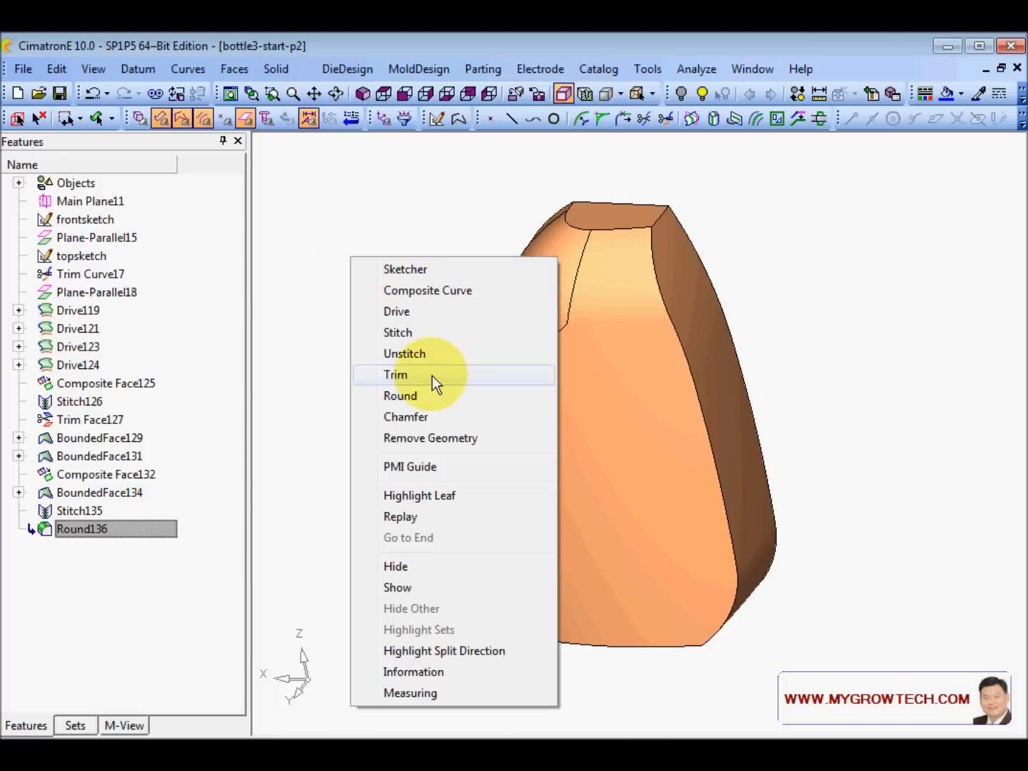
# - Fillet the bottle's right vertical edge with a constant Global Radius of 30, creating Round137
pyautogui.click(421, 397)
pyautogui.click(667, 315)
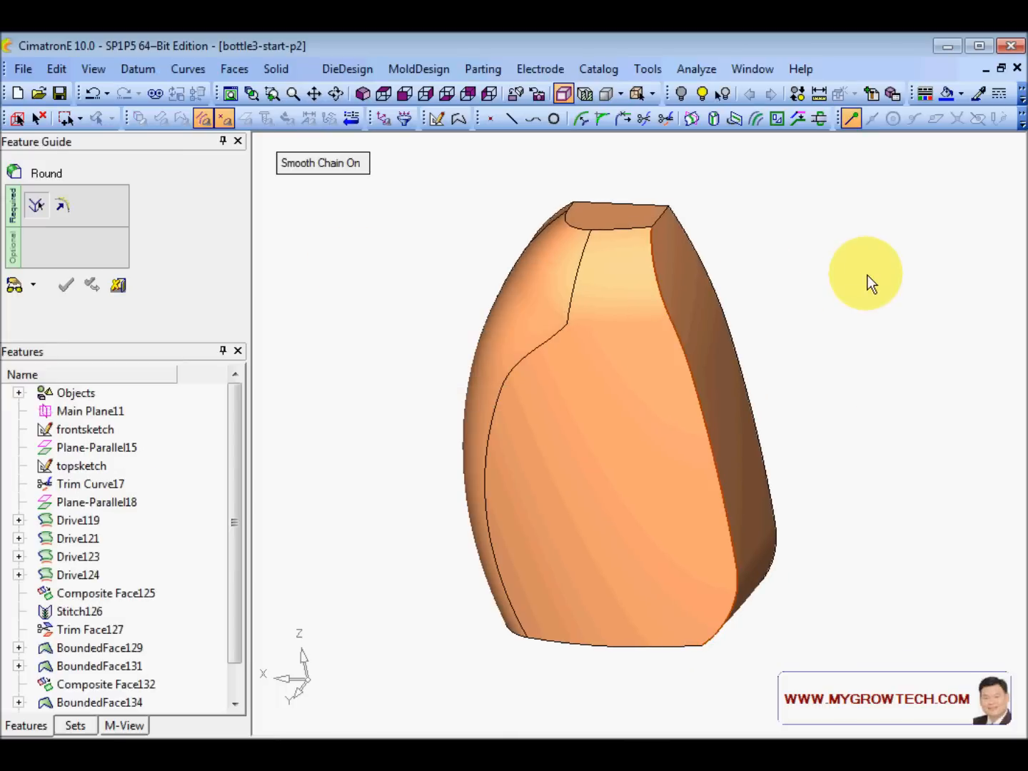
pyautogui.middleClick(867, 276)
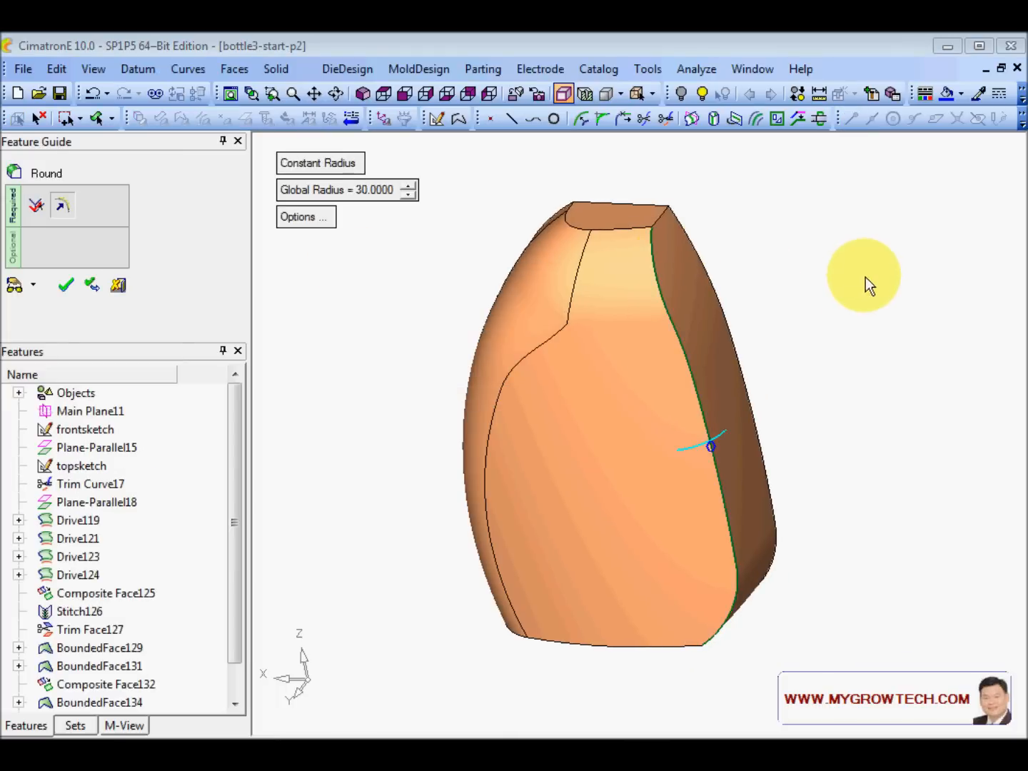
pyautogui.click(20, 286)
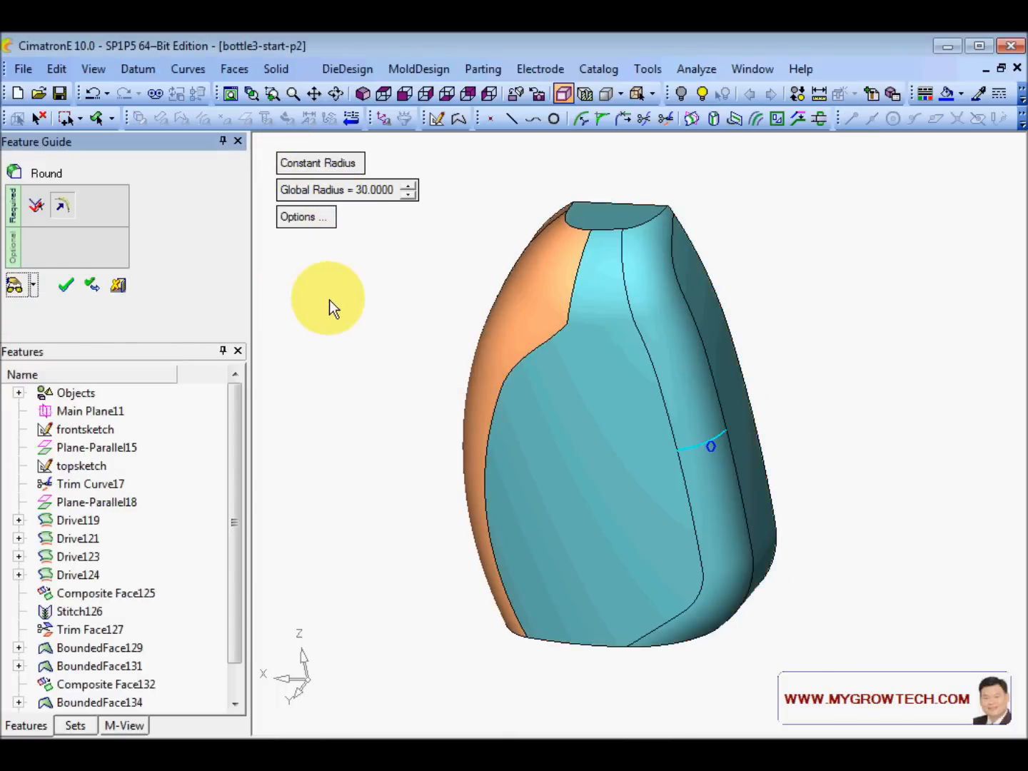
pyautogui.moveTo(700, 467); pyautogui.dragTo(686, 438, button='middle')
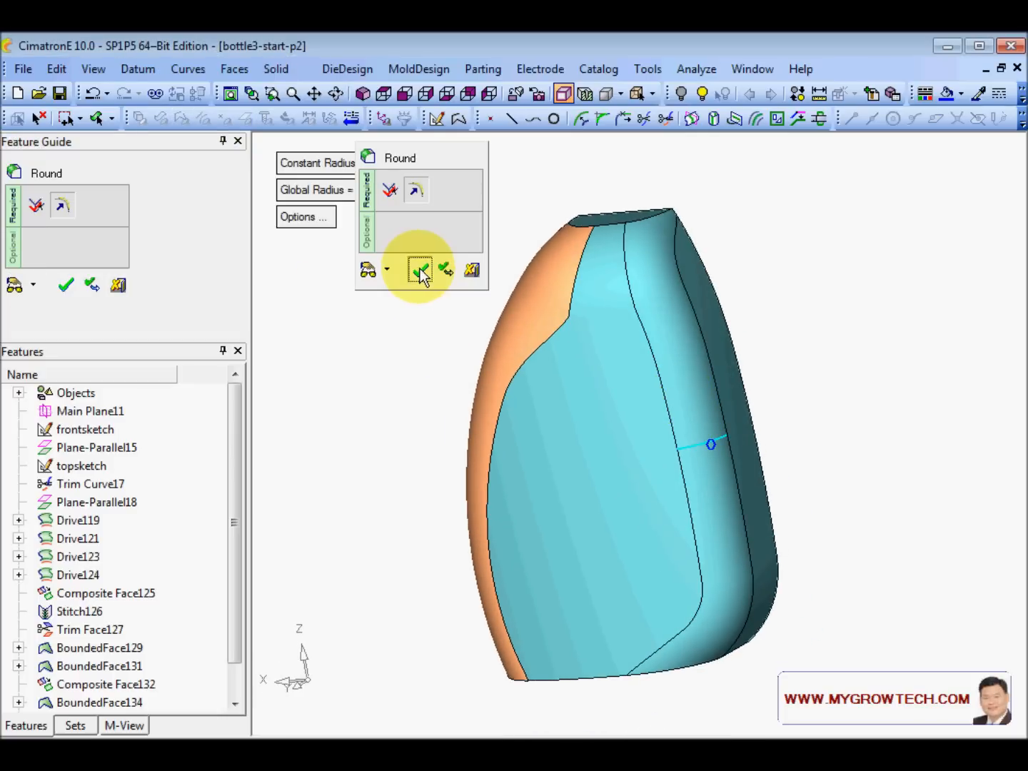
pyautogui.click(420, 269)
pyautogui.moveTo(452, 357); pyautogui.dragTo(457, 418, button='middle')
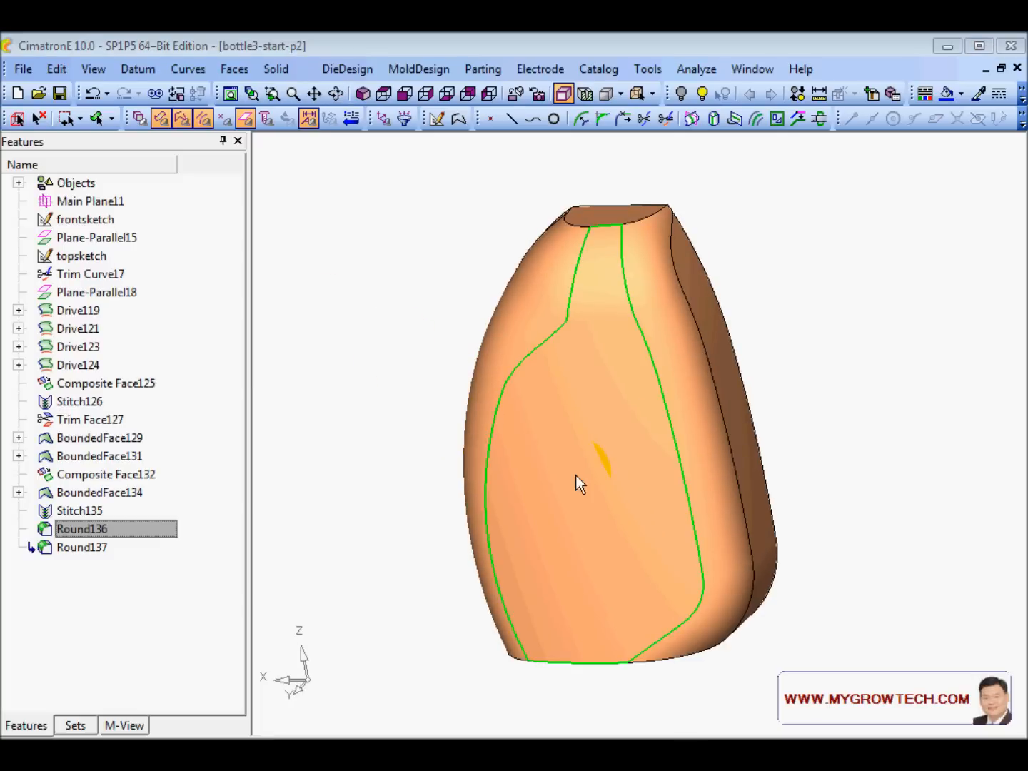
# - Zoom onto the bottle top and select the edge chain around its opening for a round
pyautogui.scroll(4, 575, 474)
pyautogui.keyDown('ctrl'); pyautogui.moveTo(633, 410); pyautogui.dragTo(636, 432); pyautogui.keyUp('ctrl')
pyautogui.keyDown('ctrl'); pyautogui.moveTo(635, 431); pyautogui.dragTo(640, 328, button='right'); pyautogui.keyUp('ctrl')
pyautogui.keyDown('ctrl'); pyautogui.moveTo(544, 388); pyautogui.dragTo(612, 519, button='middle'); pyautogui.keyUp('ctrl')
pyautogui.keyDown('ctrl'); pyautogui.moveTo(636, 550); pyautogui.dragTo(628, 500, button='right'); pyautogui.keyUp('ctrl')
pyautogui.rightClick(331, 241)
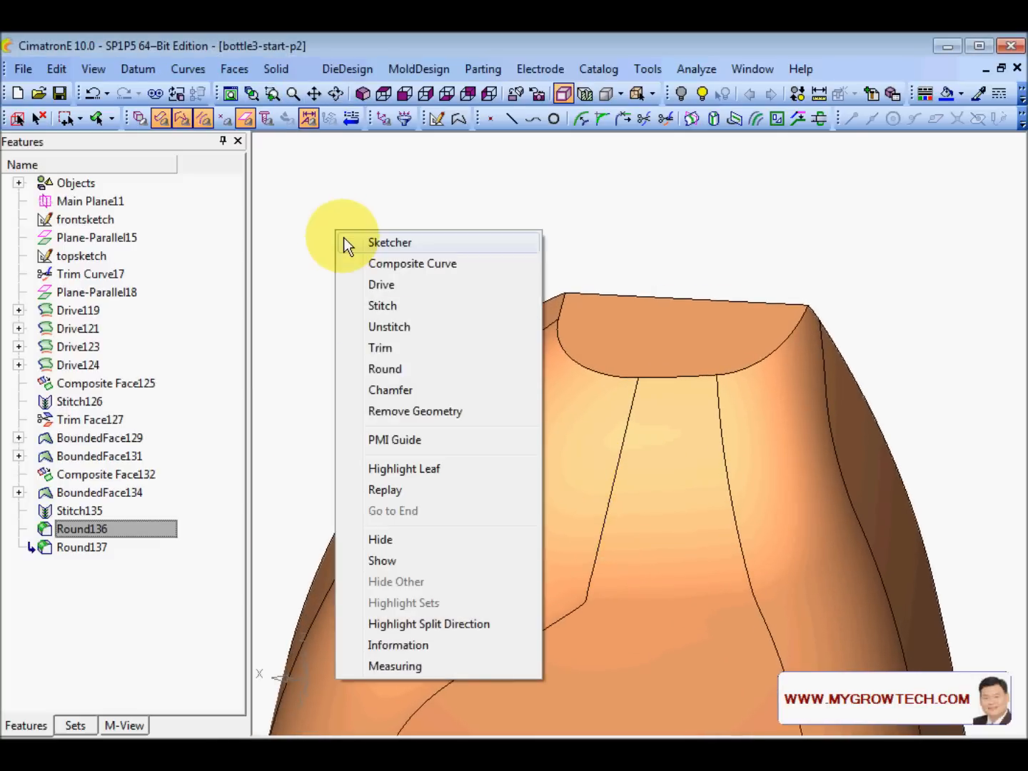
pyautogui.click(397, 366)
pyautogui.click(563, 358)
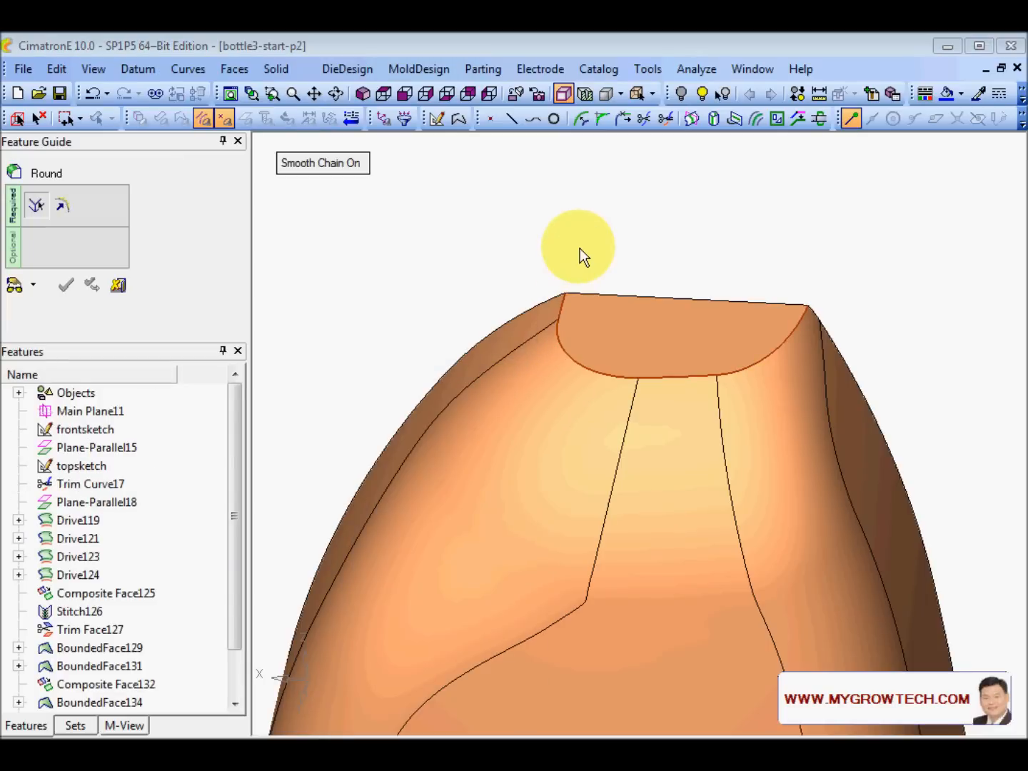
pyautogui.middleClick(568, 232)
# - Set the global radius to 20, preview and apply Round138
pyautogui.click(387, 190)
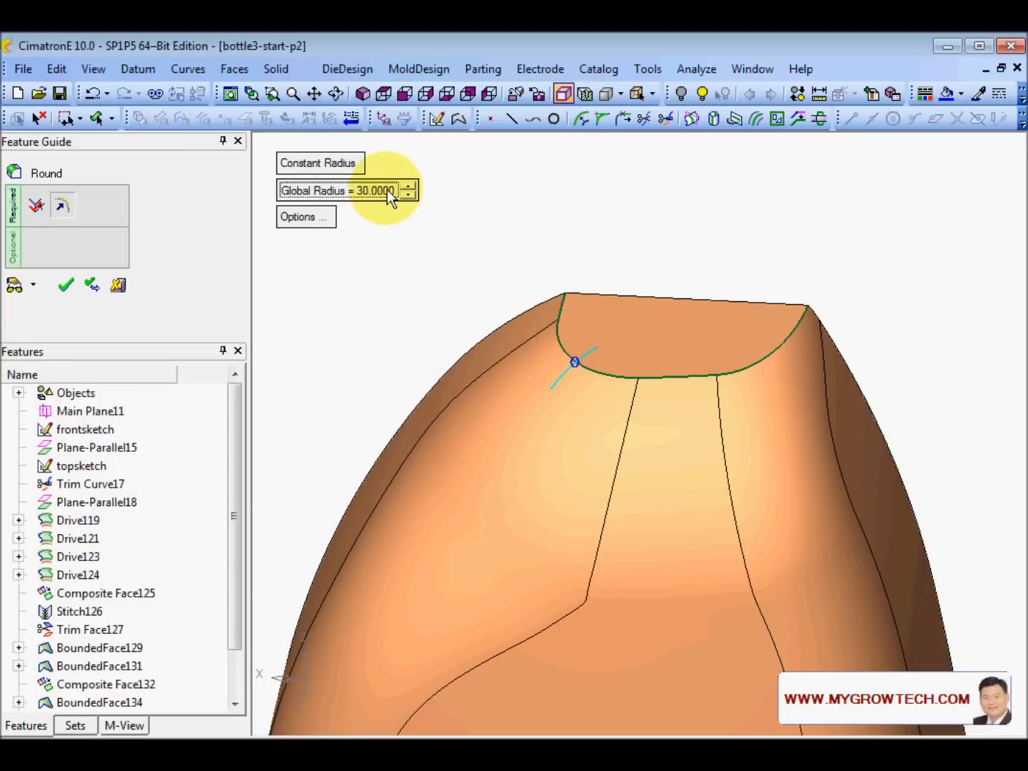
pyautogui.write('20')
pyautogui.press('Return')
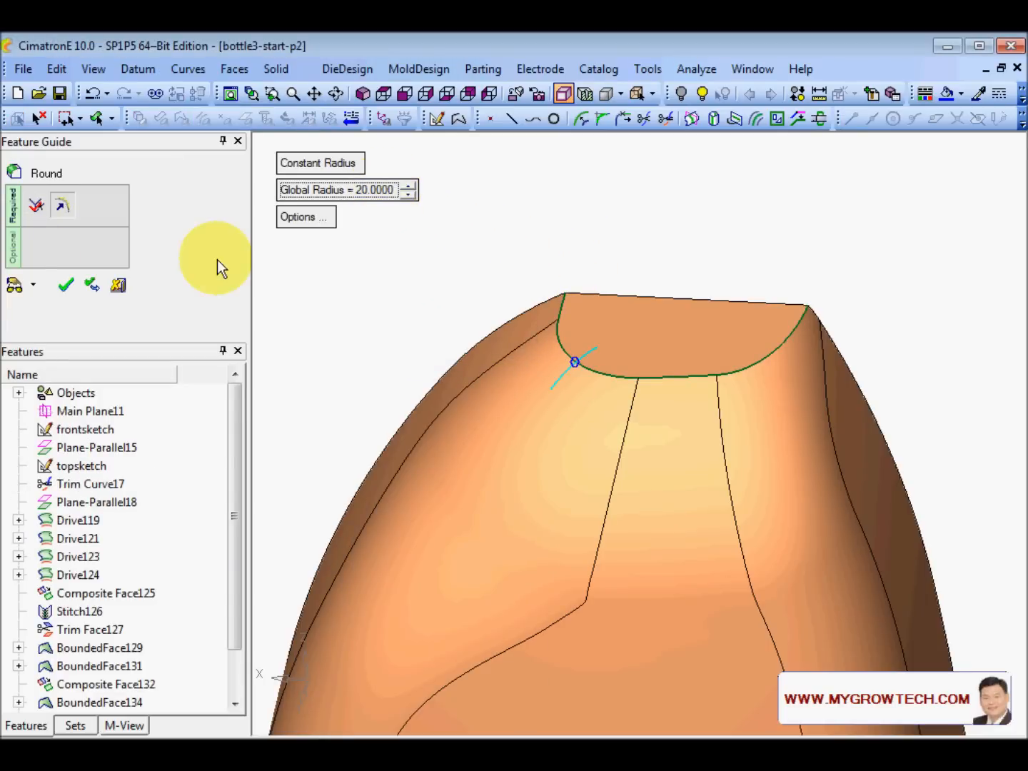
pyautogui.click(16, 286)
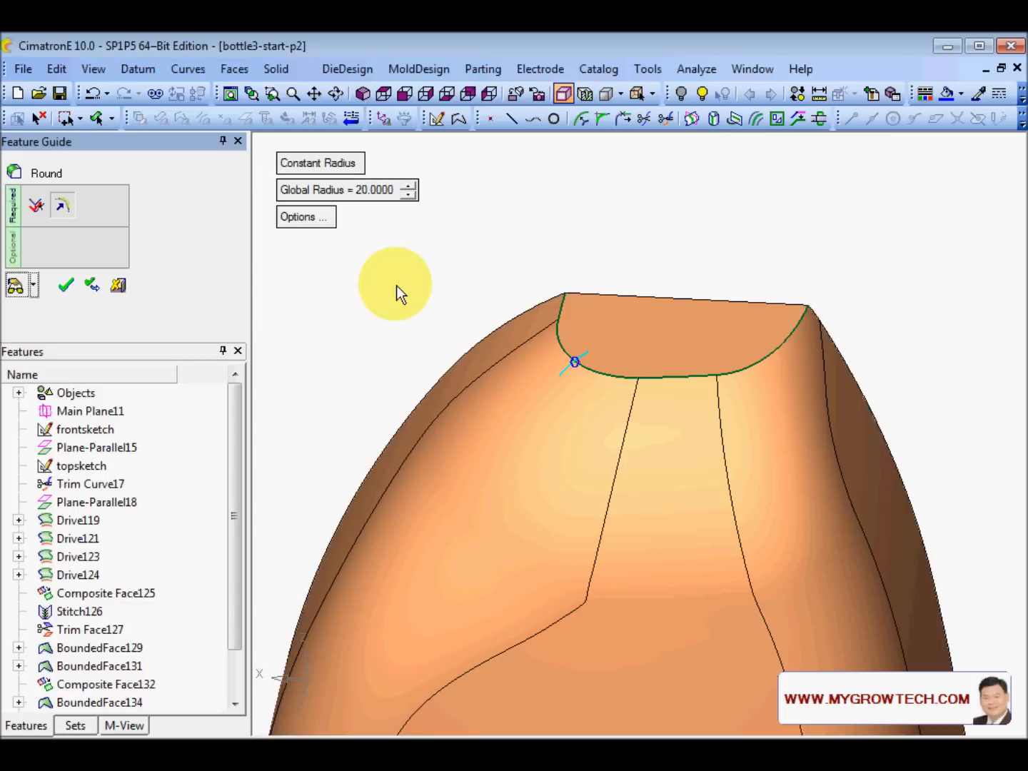
pyautogui.click(65, 284)
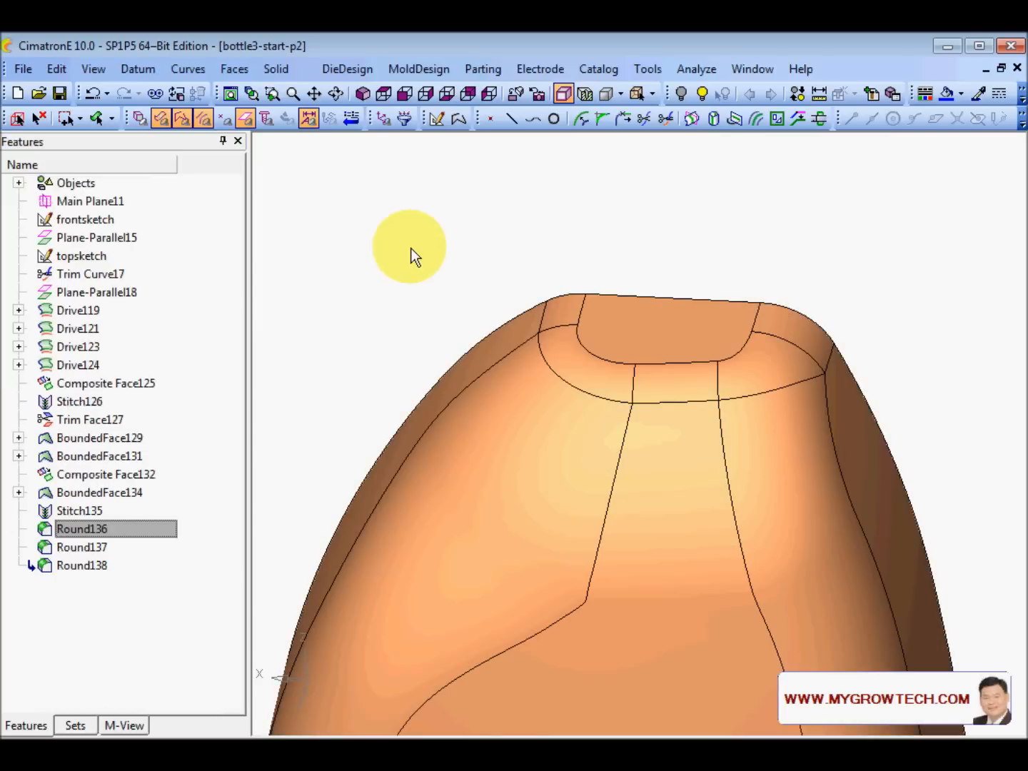
pyautogui.moveTo(653, 531); pyautogui.dragTo(658, 273, button='middle')
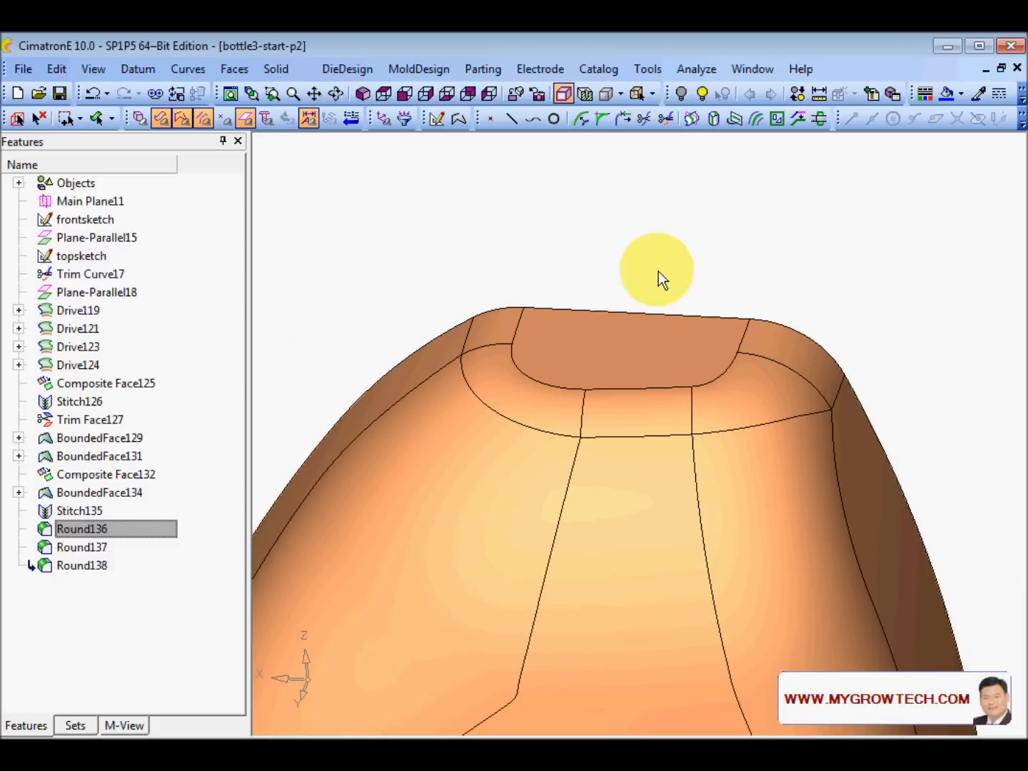
# - Show the hidden arc near the bottle top
pyautogui.click(704, 94)
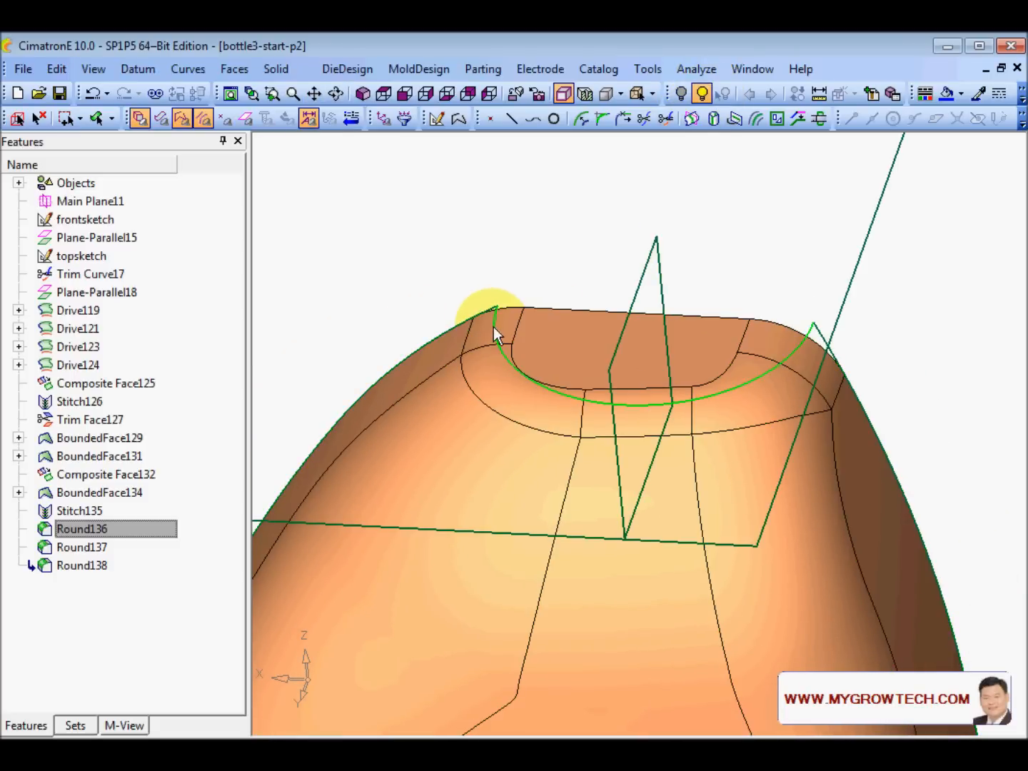
pyautogui.click(493, 327)
pyautogui.middleClick(650, 273)
pyautogui.keyDown('ctrl'); pyautogui.moveTo(649, 274); pyautogui.dragTo(635, 234); pyautogui.keyUp('ctrl')
pyautogui.keyDown('ctrl'); pyautogui.moveTo(635, 233); pyautogui.dragTo(661, 259, button='middle'); pyautogui.keyUp('ctrl')
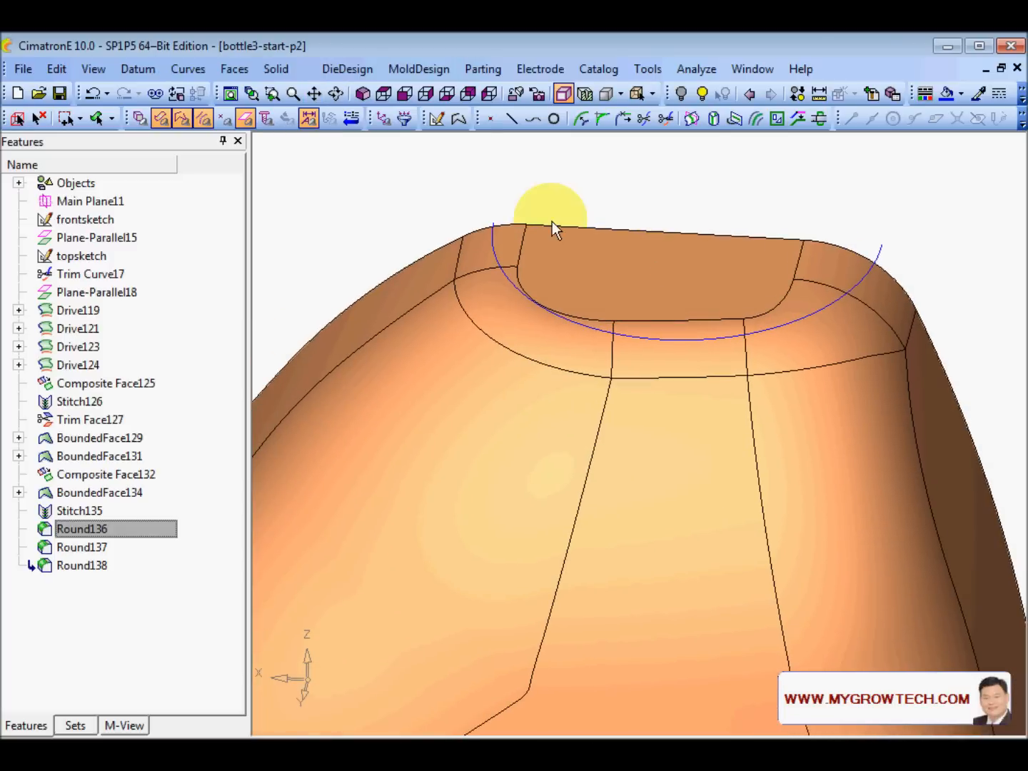
# - Draw a Two Points line joining the arc's two ends, creating Line139
pyautogui.click(512, 119)
pyautogui.click(493, 228)
pyautogui.click(908, 234)
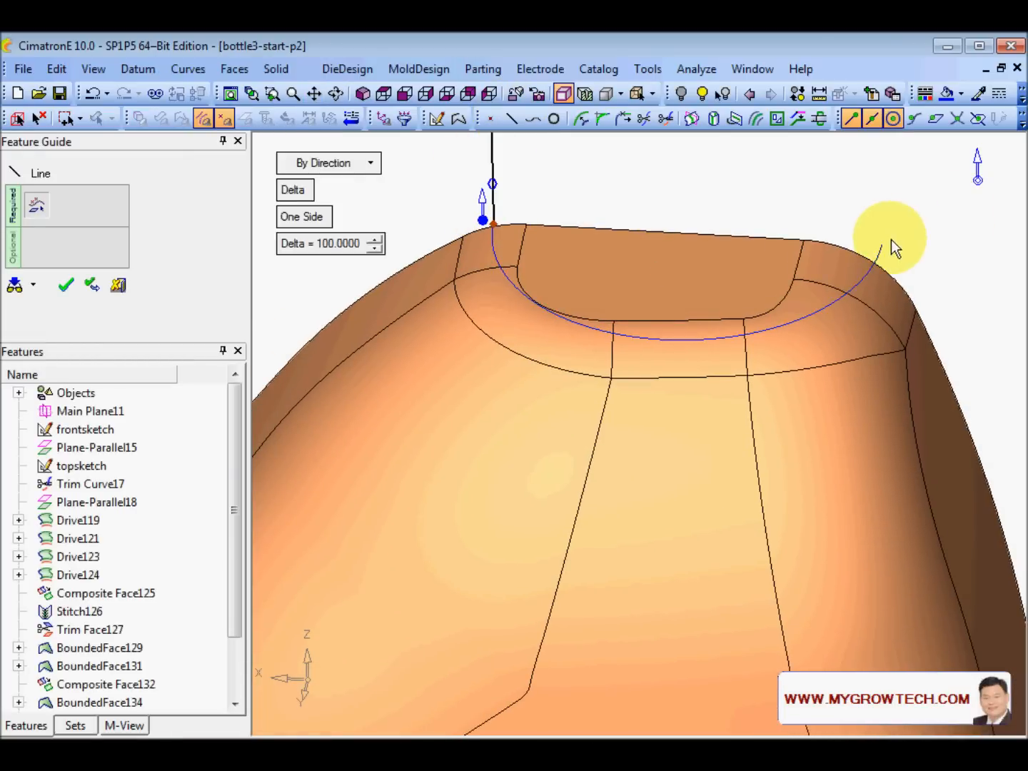
pyautogui.click(350, 170)
pyautogui.click(345, 205)
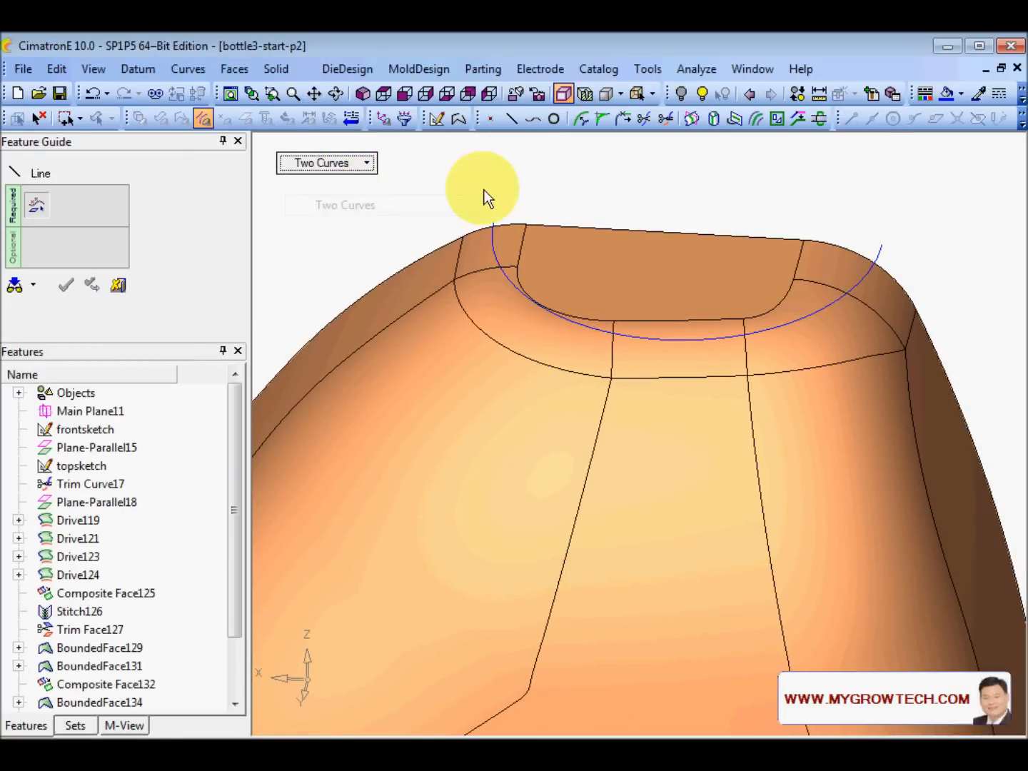
pyautogui.click(325, 171)
pyautogui.click(344, 182)
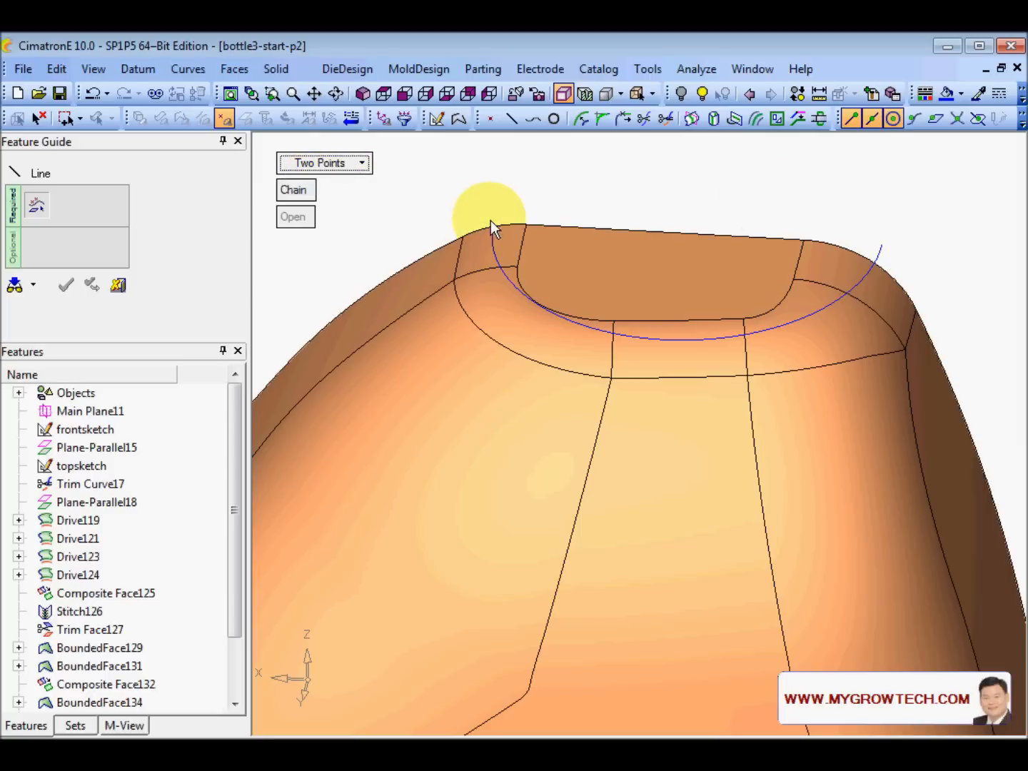
pyautogui.click(494, 222)
pyautogui.click(882, 241)
pyautogui.click(836, 205)
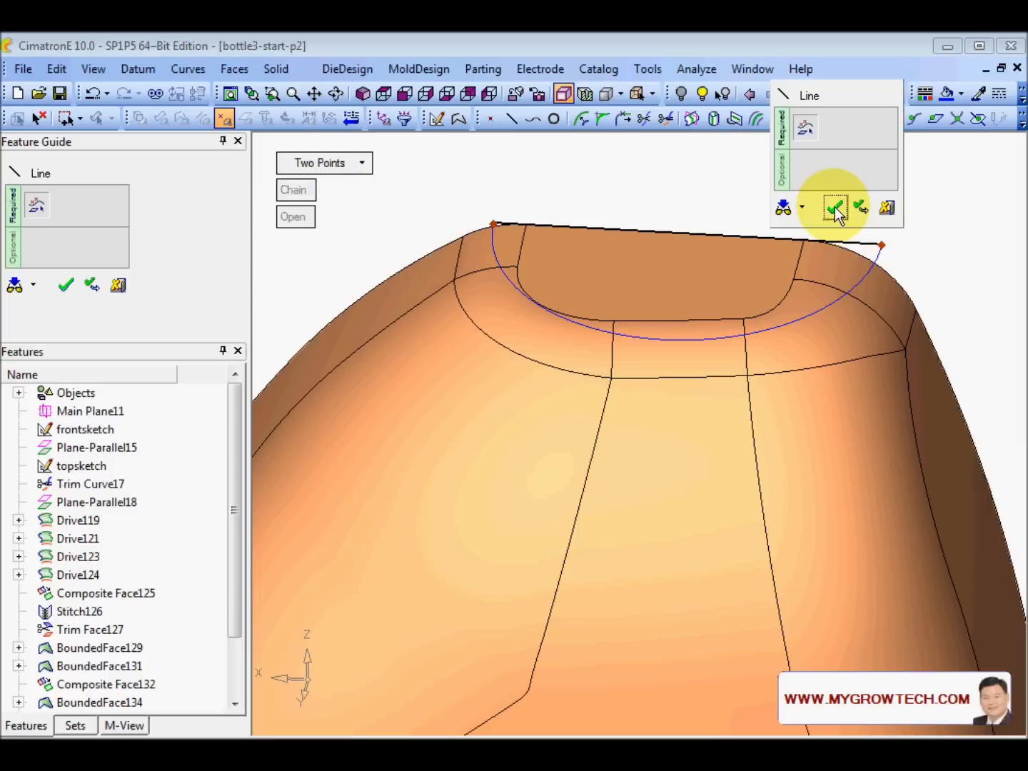
# - Join the line and arc into one composite curve, Composite140
pyautogui.rightClick(824, 191)
pyautogui.click(887, 227)
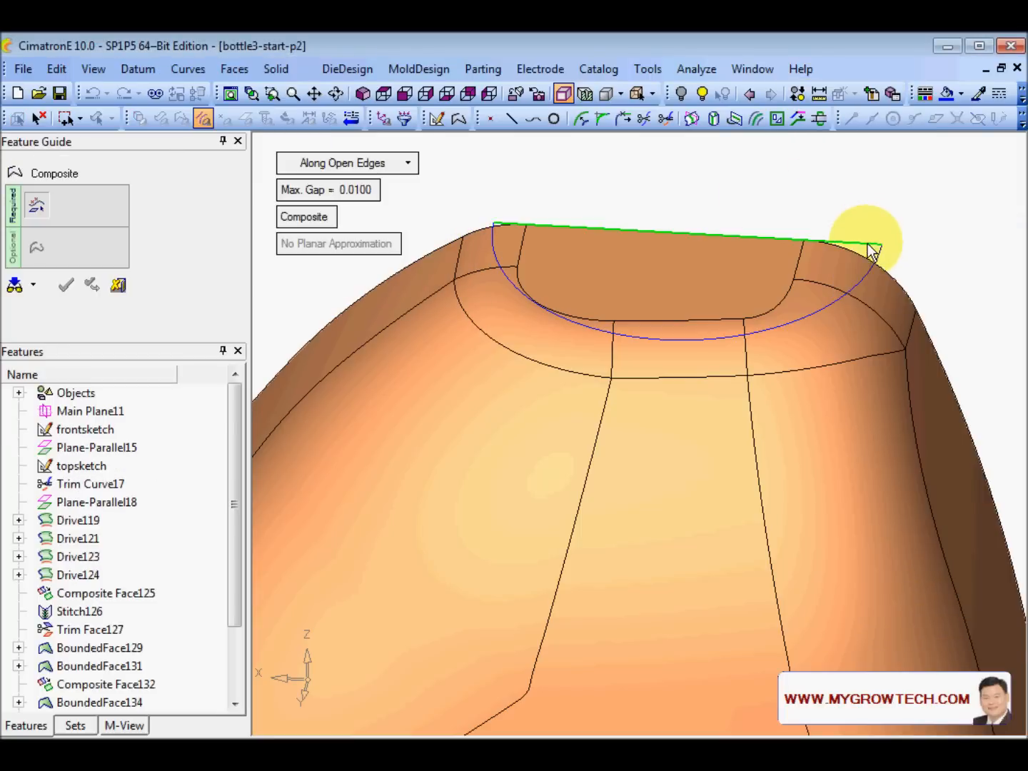
pyautogui.click(871, 247)
pyautogui.middleClick(879, 214)
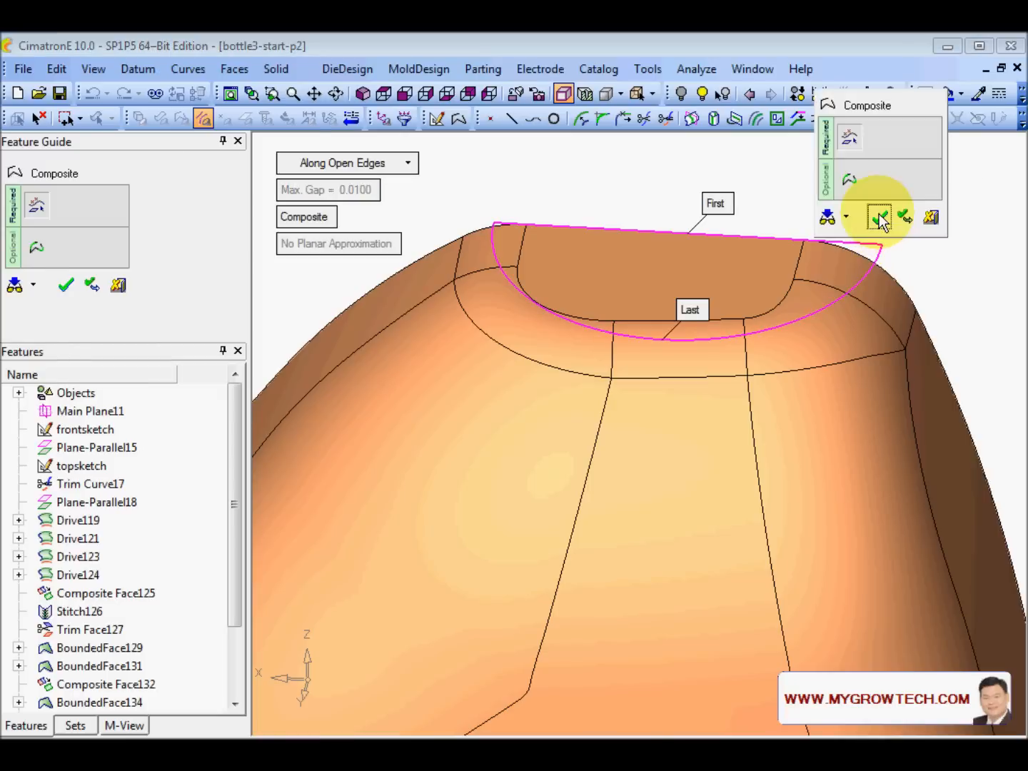
pyautogui.click(879, 215)
pyautogui.scroll(-1, 588, 208)
pyautogui.click(276, 68)
# - Extrude the composite curve to both sides with deltas 10 and 15
pyautogui.moveTo(344, 131)
pyautogui.click(445, 135)
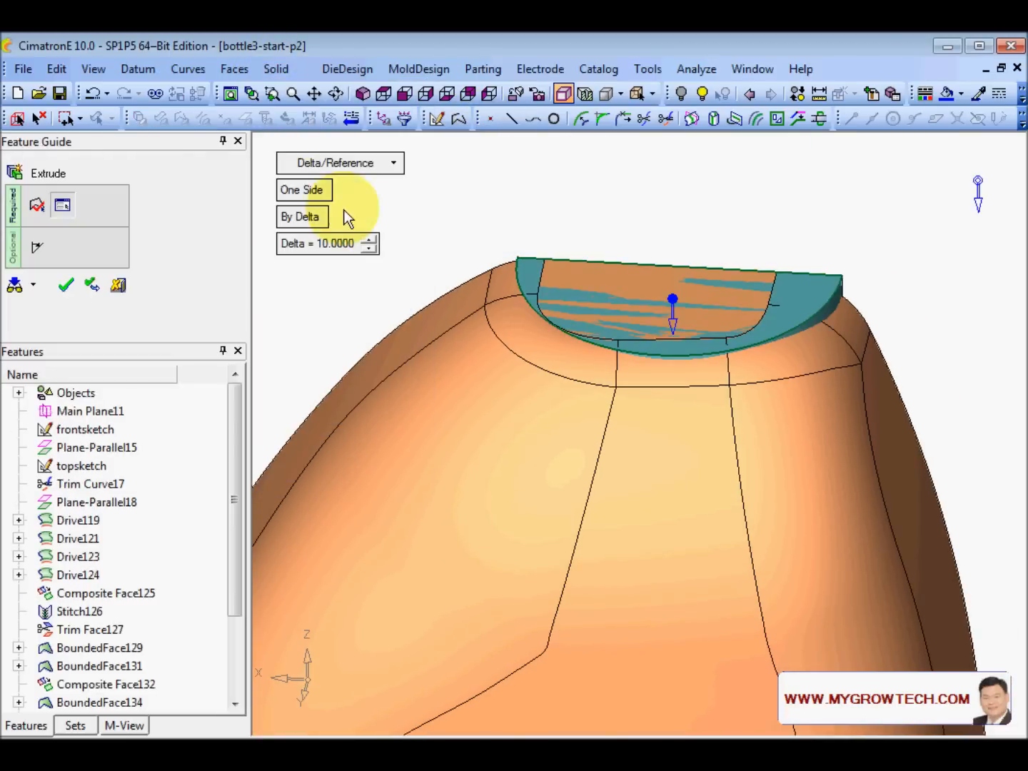
pyautogui.click(305, 189)
pyautogui.keyDown('ctrl'); pyautogui.moveTo(684, 275); pyautogui.dragTo(665, 238); pyautogui.keyUp('ctrl')
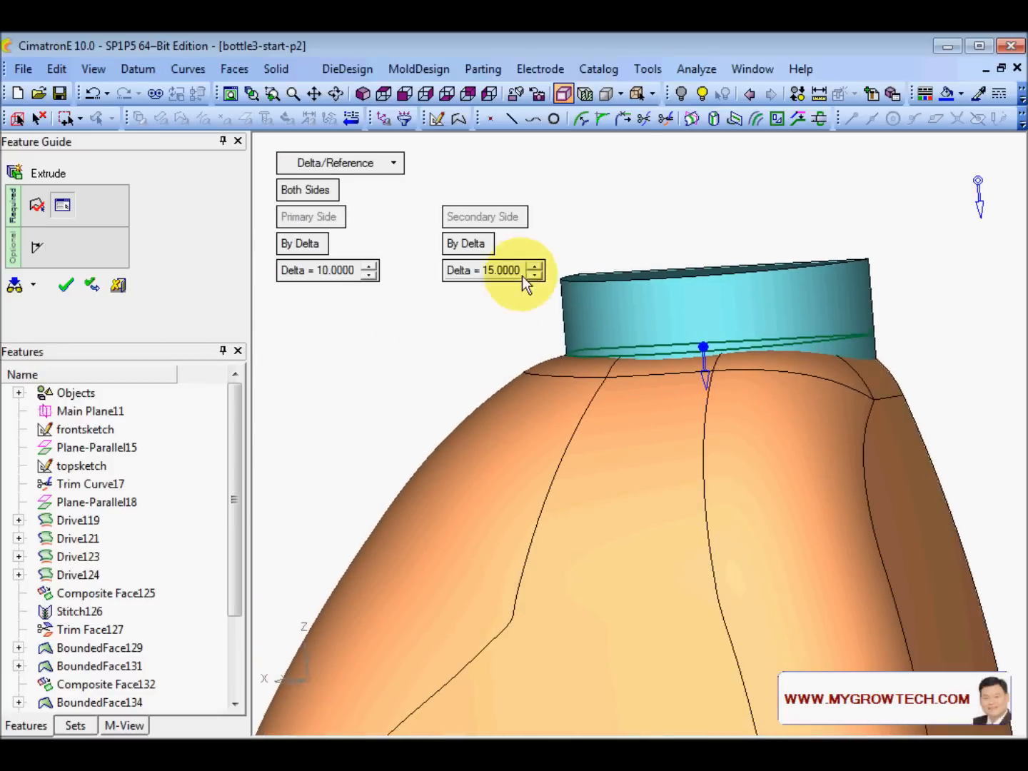
pyautogui.click(535, 267)
pyautogui.click(534, 266)
pyautogui.click(535, 275)
pyautogui.click(535, 274)
pyautogui.moveTo(696, 240); pyautogui.dragTo(684, 347, button='middle')
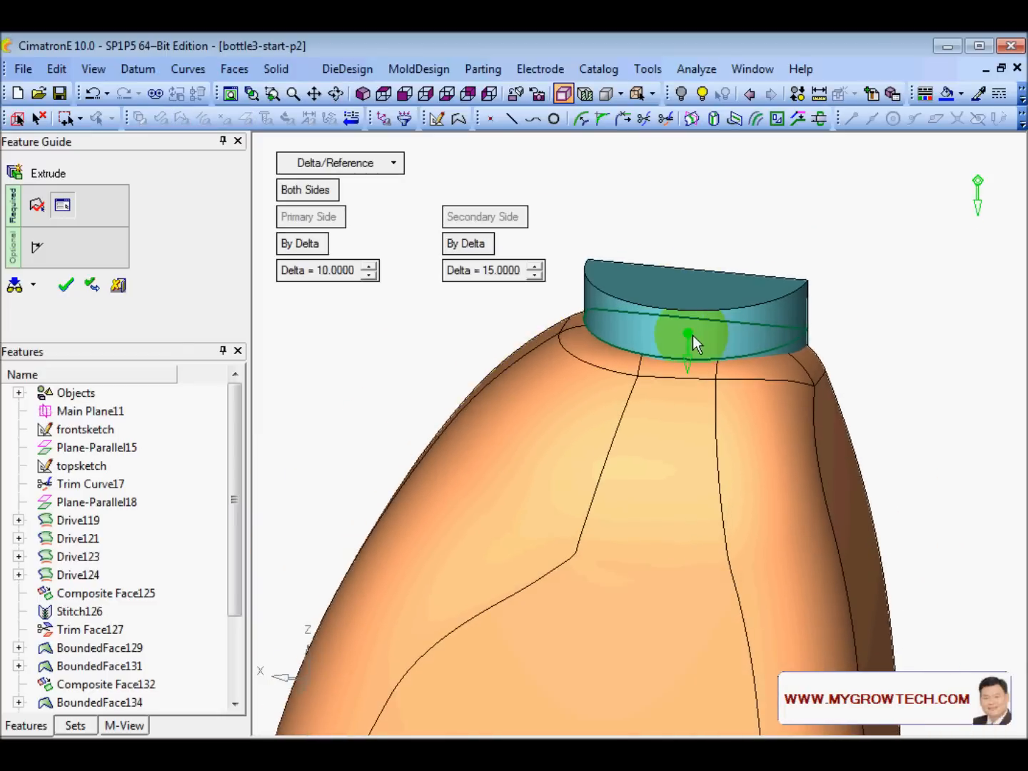
# - Set the extrusion direction along Z, flip it, and confirm Extrude141
pyautogui.rightClick(689, 334)
pyautogui.click(747, 536)
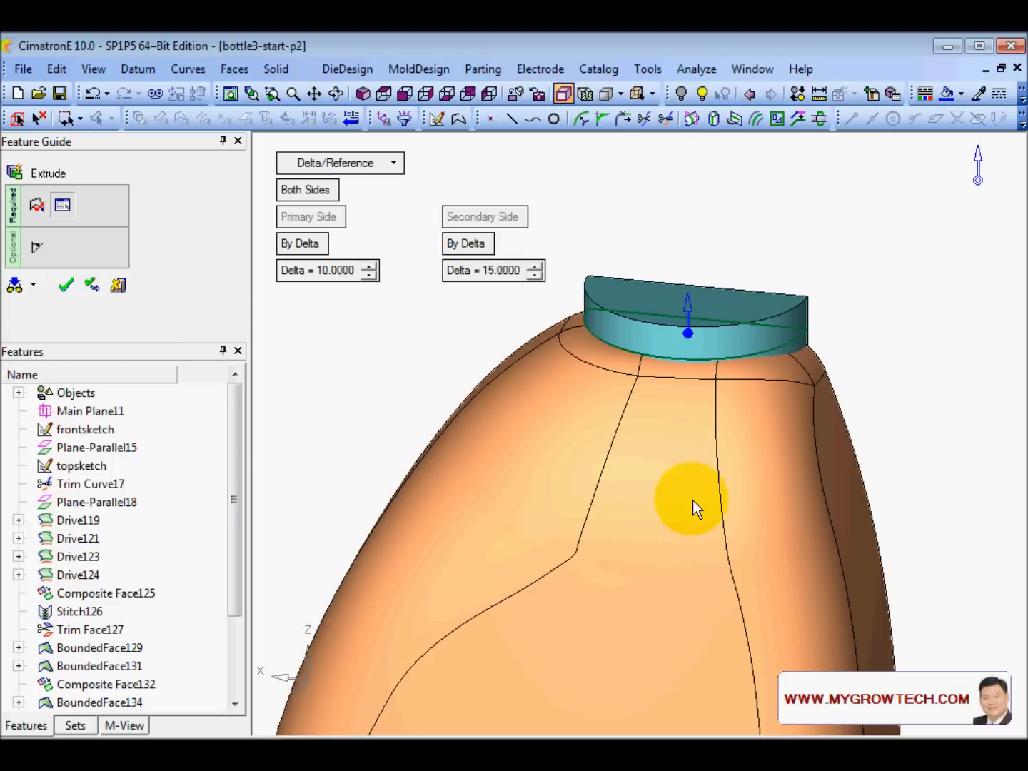
pyautogui.click(688, 308)
pyautogui.moveTo(689, 311); pyautogui.dragTo(698, 355, button='middle')
pyautogui.keyDown('ctrl'); pyautogui.moveTo(697, 356); pyautogui.dragTo(592, 342); pyautogui.keyUp('ctrl')
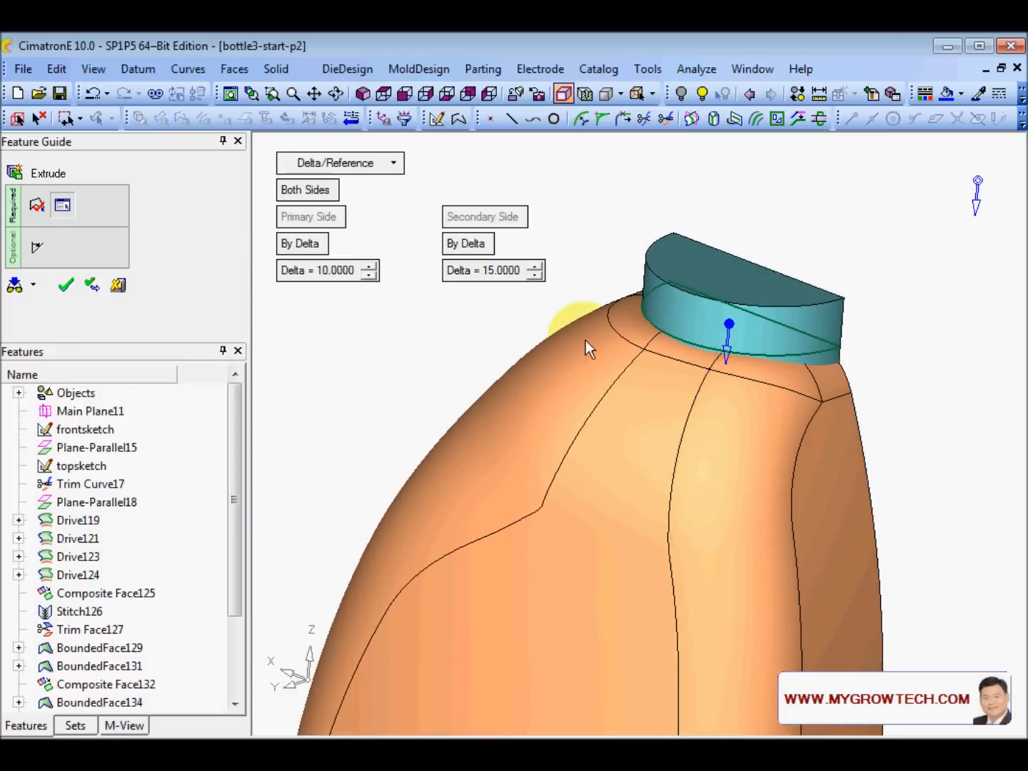
pyautogui.middleClick(434, 342)
pyautogui.keyDown('ctrl'); pyautogui.moveTo(509, 342); pyautogui.dragTo(606, 245, button='right'); pyautogui.keyUp('ctrl')
pyautogui.moveTo(606, 245); pyautogui.dragTo(806, 395, button='middle')
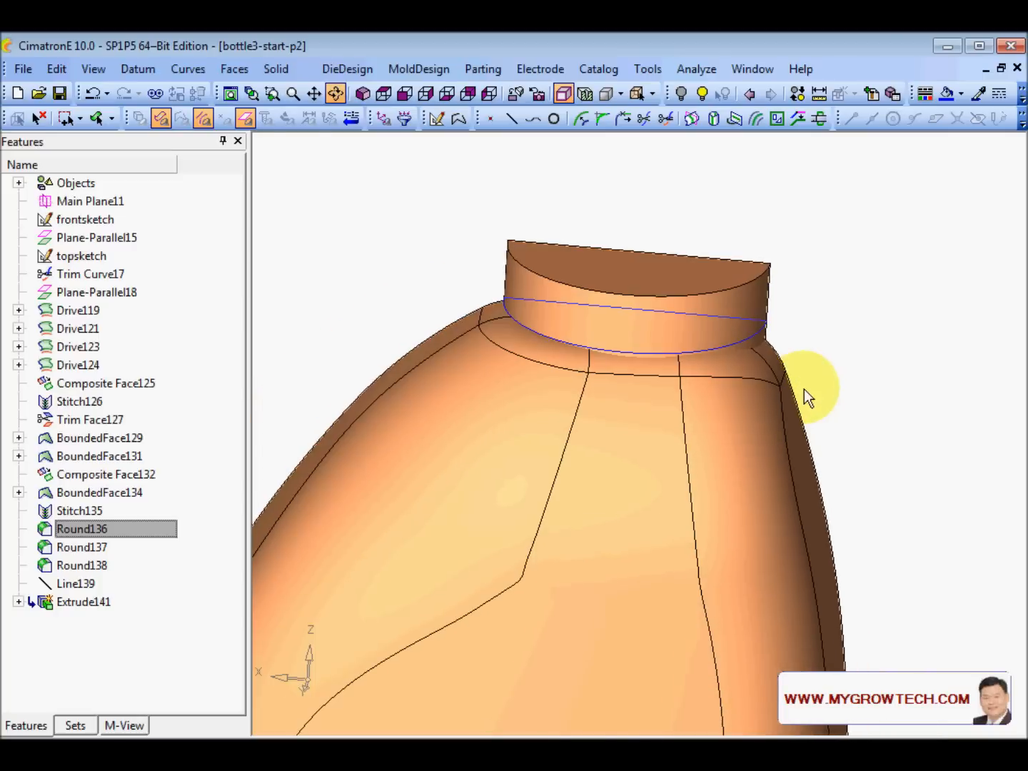
pyautogui.click(276, 68)
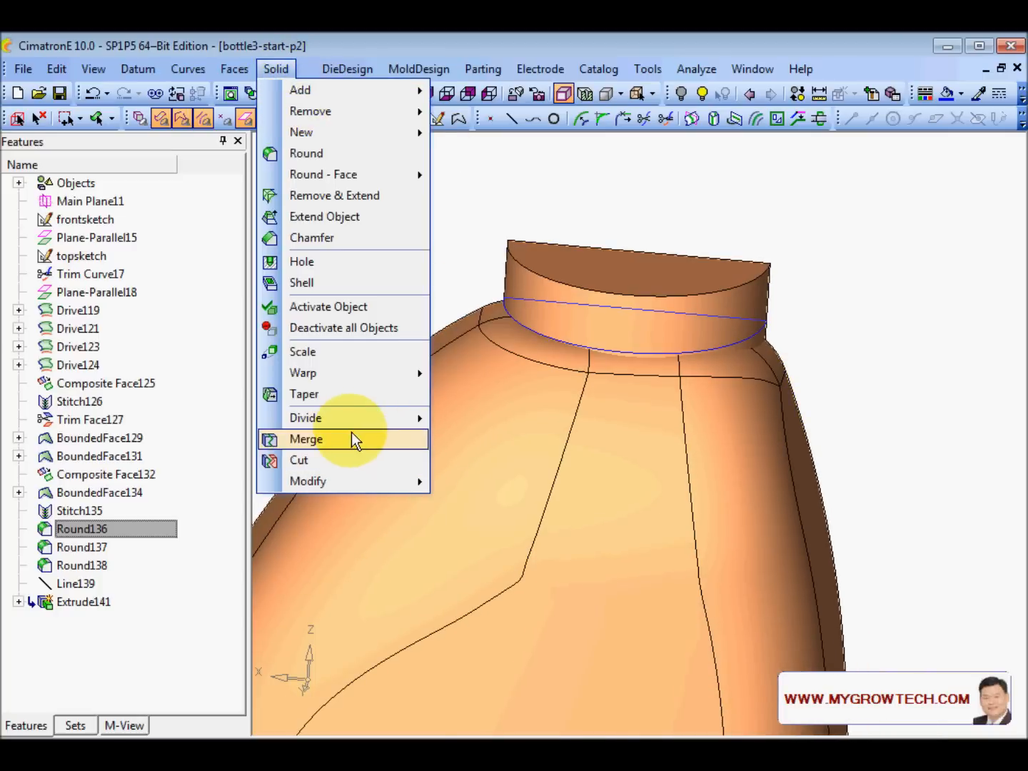
# - Merge the neck block into the bottle body as Merge142
pyautogui.click(352, 437)
pyautogui.click(513, 314)
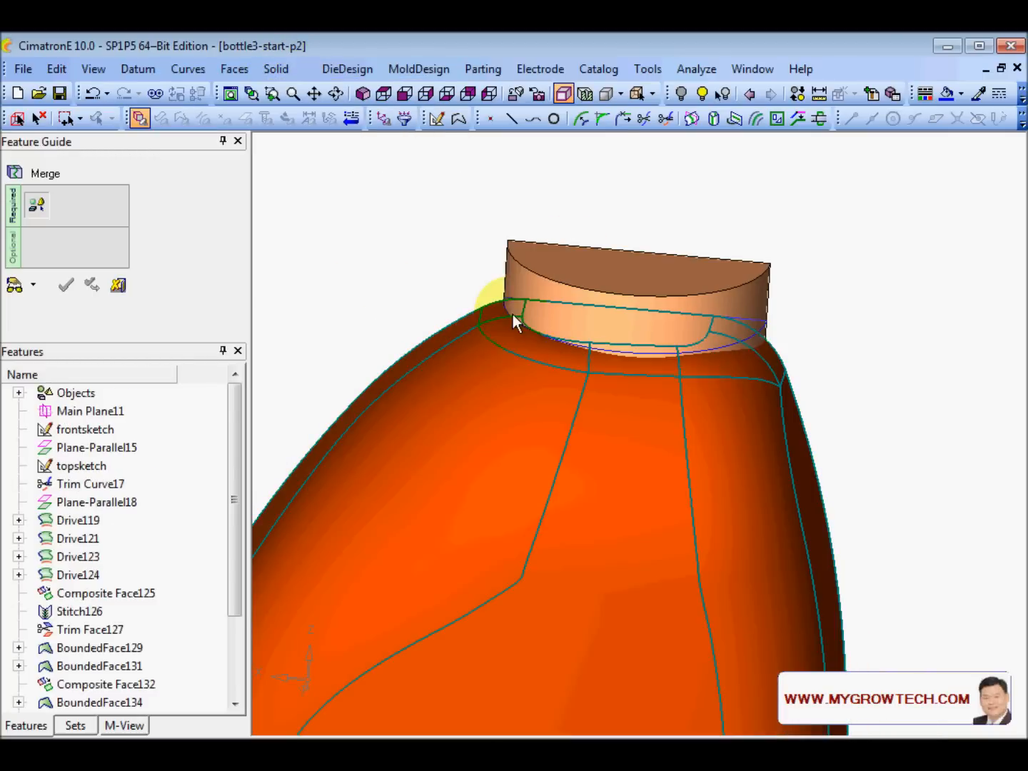
pyautogui.click(505, 279)
pyautogui.click(556, 216)
pyautogui.moveTo(569, 453); pyautogui.dragTo(470, 277, button='middle')
# - Remove the leftover arc and line with Remove Geometry143
pyautogui.rightClick(467, 270)
pyautogui.click(547, 447)
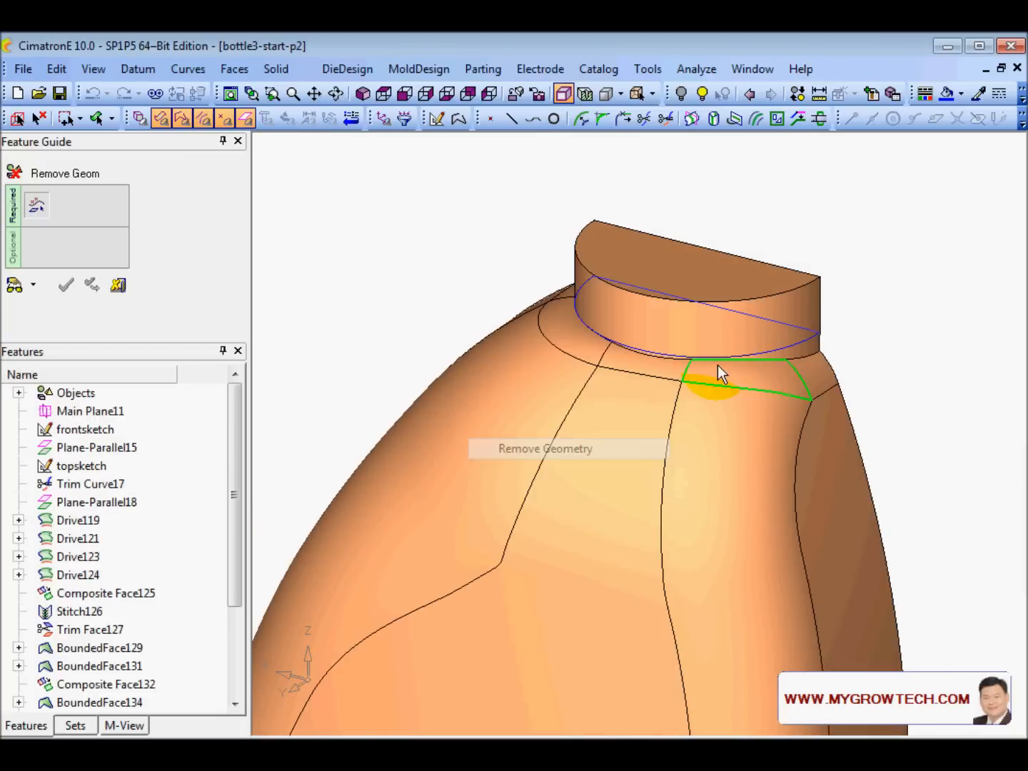
pyautogui.click(787, 348)
pyautogui.click(802, 331)
pyautogui.middleClick(801, 333)
pyautogui.click(802, 333)
pyautogui.scroll(3, 810, 323)
pyautogui.scroll(-3, 644, 505)
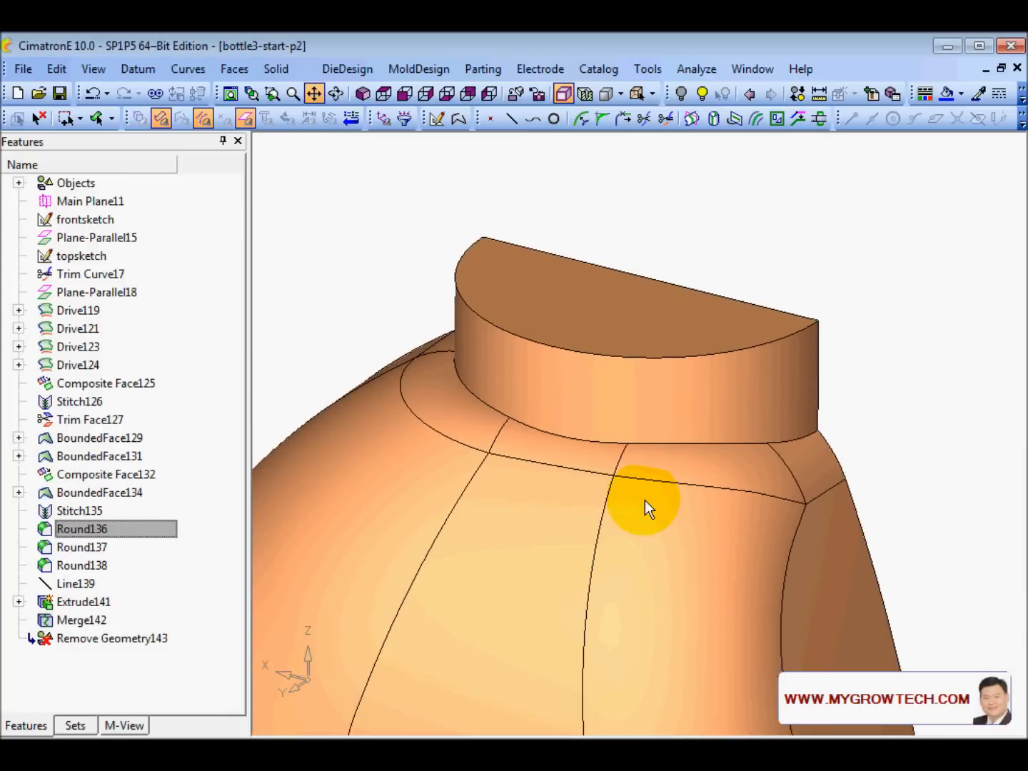
pyautogui.moveTo(757, 457); pyautogui.dragTo(756, 336, button='middle')
# - Start a round and select the neck's lower edge chain at the shoulder
pyautogui.rightClick(753, 327)
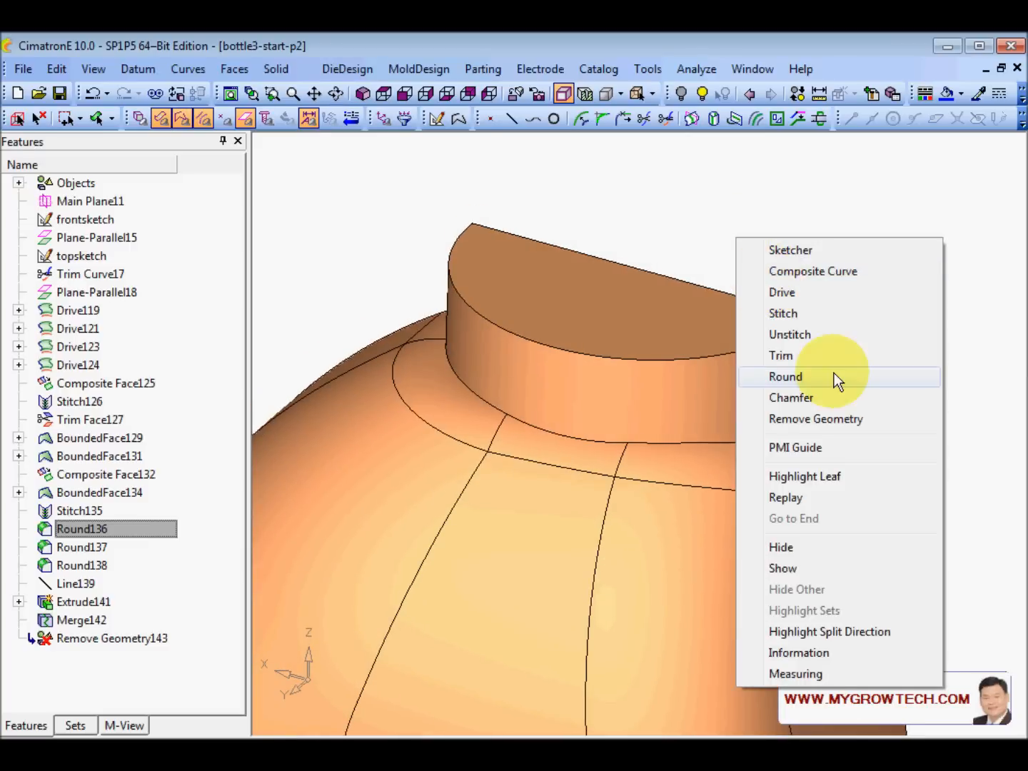
pyautogui.click(834, 376)
pyautogui.click(814, 427)
pyautogui.click(793, 438)
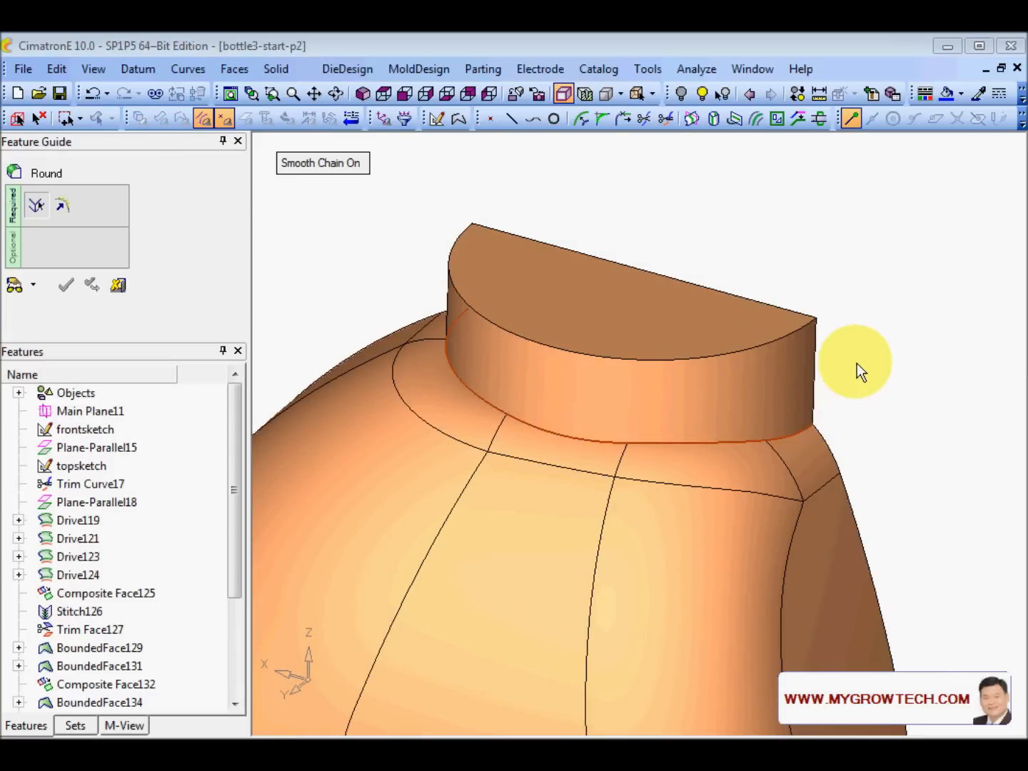
pyautogui.middleClick(858, 364)
# - Set the global radius to 5, preview, and finish Round144
pyautogui.click(376, 187)
pyautogui.write('5')
pyautogui.press('Return')
pyautogui.click(22, 288)
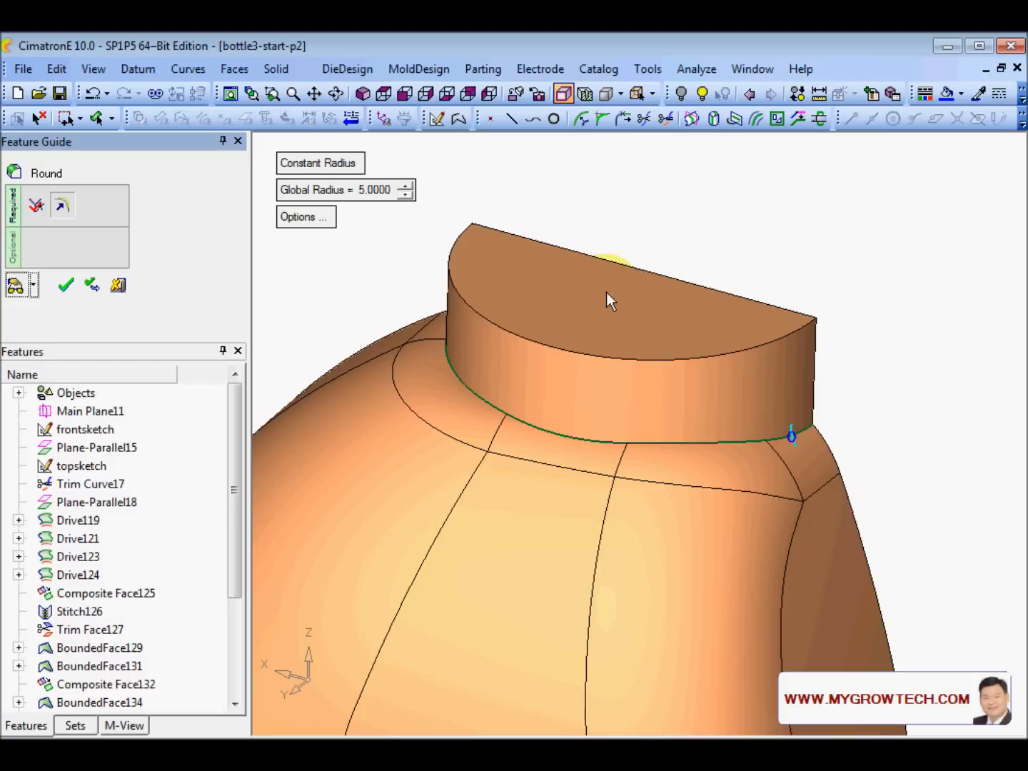
pyautogui.keyDown('ctrl'); pyautogui.moveTo(629, 338); pyautogui.dragTo(489, 328); pyautogui.keyUp('ctrl')
pyautogui.rightClick(472, 279)
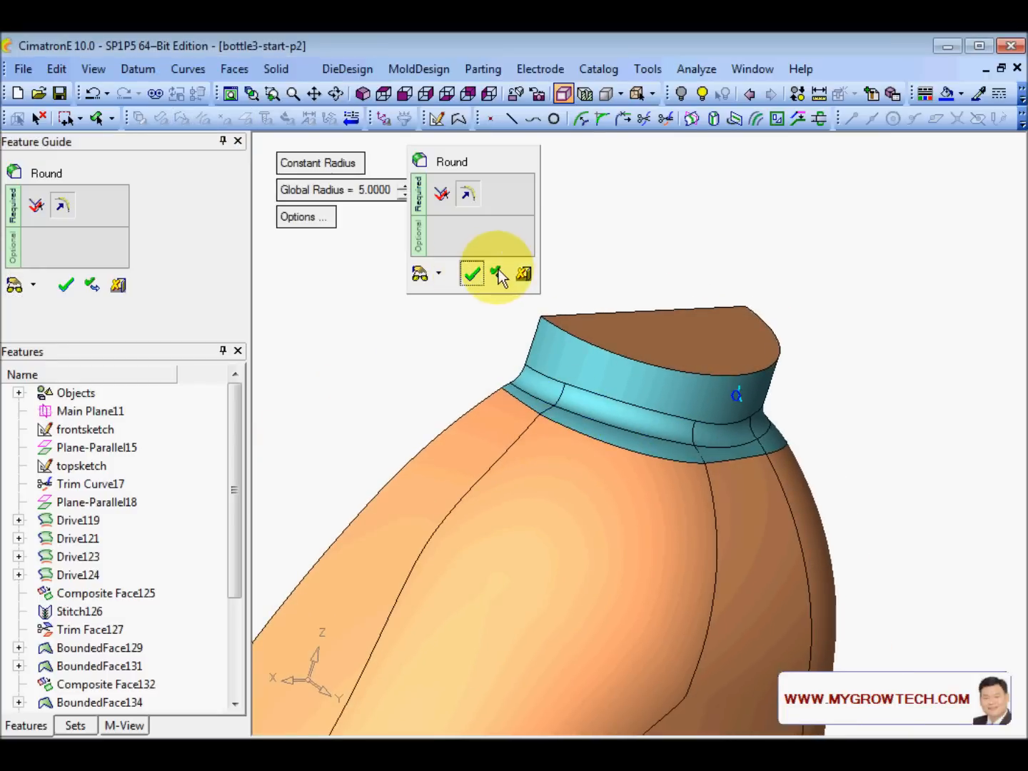
pyautogui.click(498, 274)
pyautogui.keyDown('ctrl'); pyautogui.moveTo(590, 321); pyautogui.dragTo(454, 297); pyautogui.keyUp('ctrl')
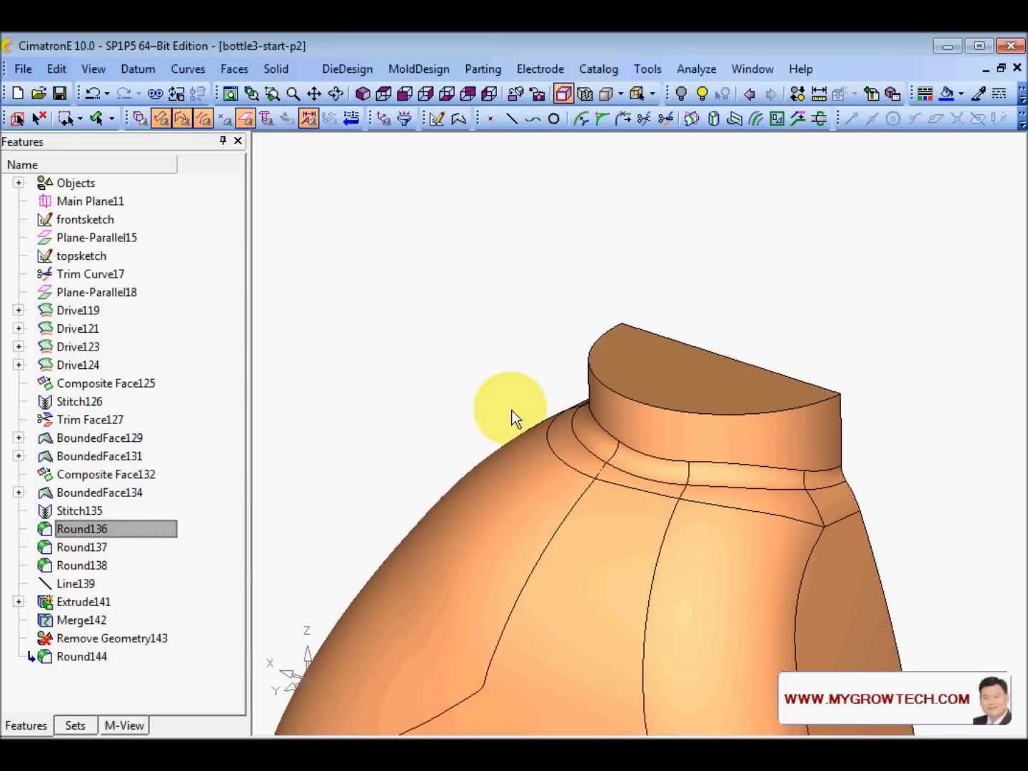
pyautogui.keyDown('ctrl'); pyautogui.moveTo(567, 444); pyautogui.dragTo(563, 294, button='middle'); pyautogui.keyUp('ctrl')
pyautogui.keyDown('ctrl'); pyautogui.moveTo(562, 294); pyautogui.dragTo(547, 569, button='right'); pyautogui.keyUp('ctrl')
pyautogui.keyDown('ctrl'); pyautogui.moveTo(571, 577); pyautogui.dragTo(541, 374, button='middle'); pyautogui.keyUp('ctrl')
pyautogui.keyDown('ctrl'); pyautogui.moveTo(542, 374); pyautogui.dragTo(562, 467); pyautogui.keyUp('ctrl')
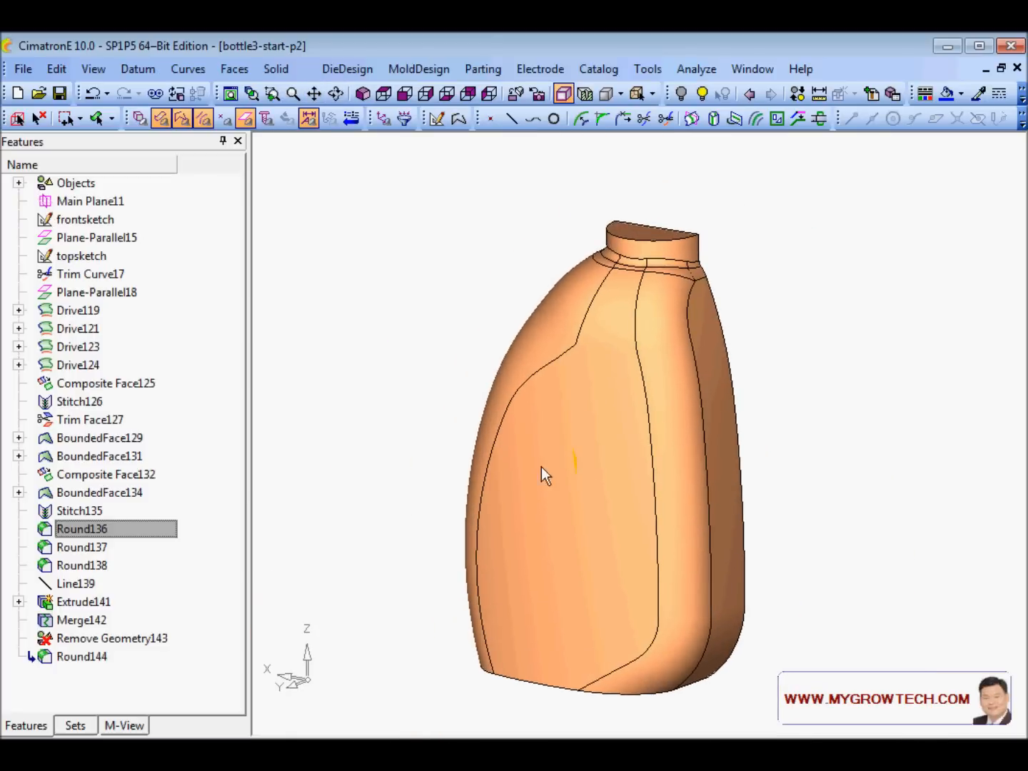
pyautogui.moveTo(557, 415)
pyautogui.keyDown('ctrl'); pyautogui.mouseDown()
pyautogui.moveTo(586, 397)
pyautogui.moveTo(685, 427)
pyautogui.moveTo(597, 376)
pyautogui.moveTo(549, 413)
pyautogui.mouseUp(); pyautogui.keyUp('ctrl')
pyautogui.click(426, 390)
pyautogui.keyDown('ctrl'); pyautogui.moveTo(425, 391); pyautogui.dragTo(174, 185); pyautogui.keyUp('ctrl')
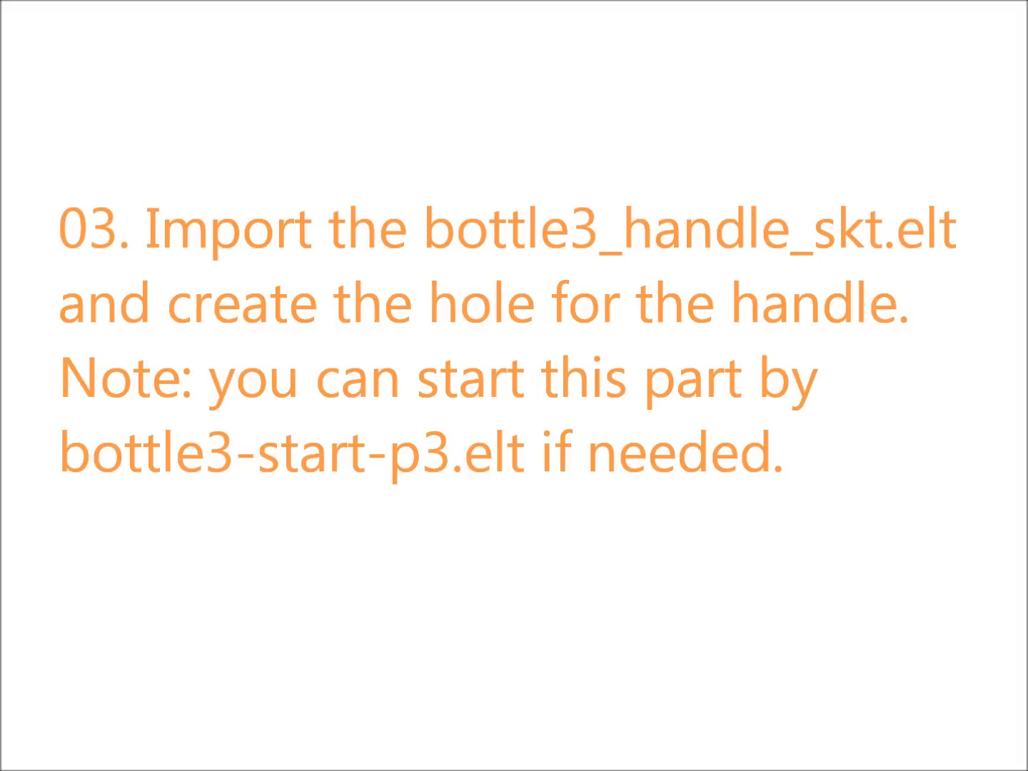
# - Open bottle3-start-p3.elt and adjust the view of the rounded bottle body with its neck
pyautogui.click(505, 422)
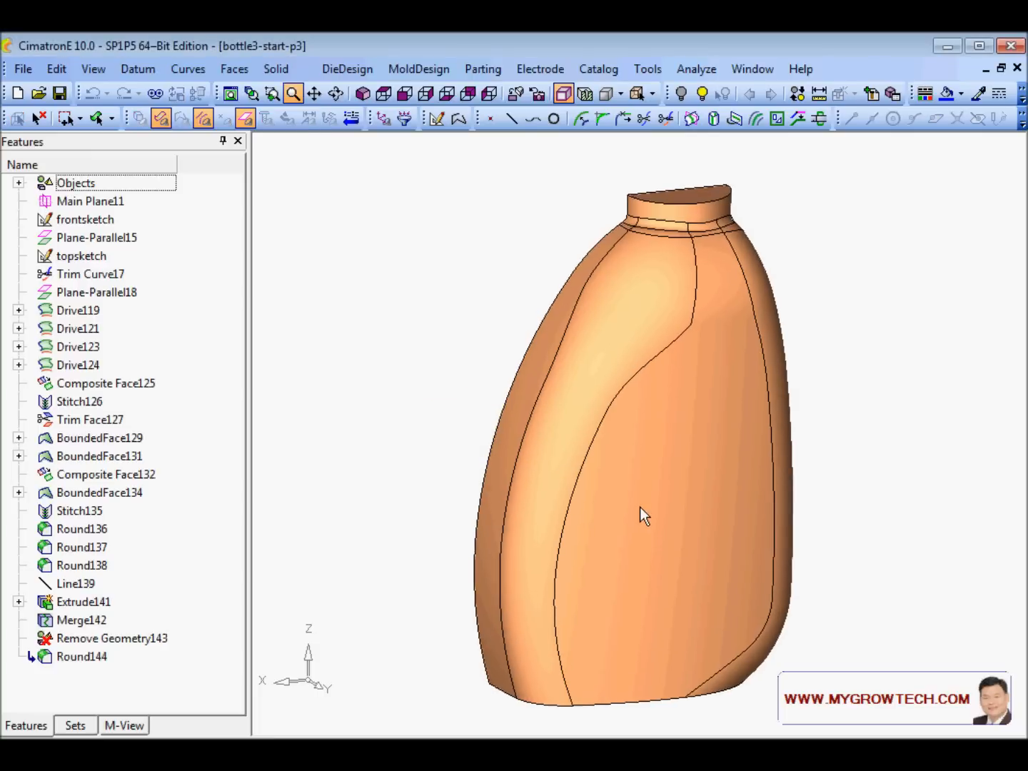
pyautogui.keyDown('ctrl'); pyautogui.moveTo(639, 507); pyautogui.dragTo(616, 487, button='middle'); pyautogui.keyUp('ctrl')
pyautogui.keyDown('ctrl'); pyautogui.moveTo(615, 487); pyautogui.dragTo(596, 421); pyautogui.keyUp('ctrl')
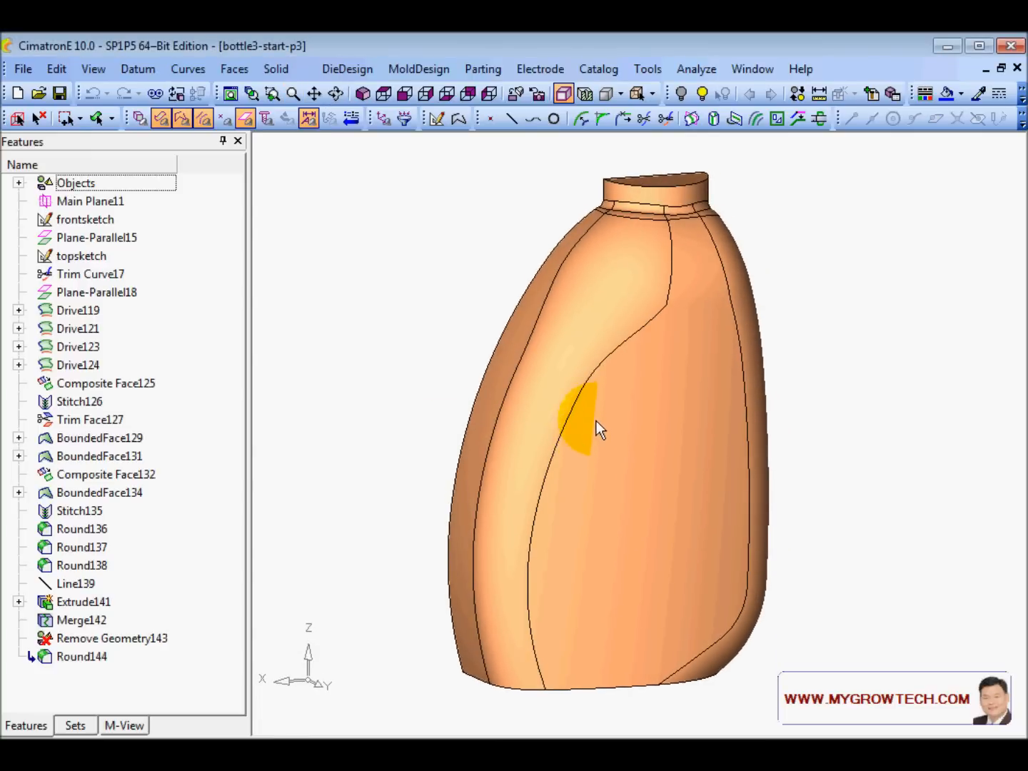
pyautogui.keyDown('ctrl'); pyautogui.moveTo(510, 330); pyautogui.dragTo(488, 319, button='right'); pyautogui.keyUp('ctrl')
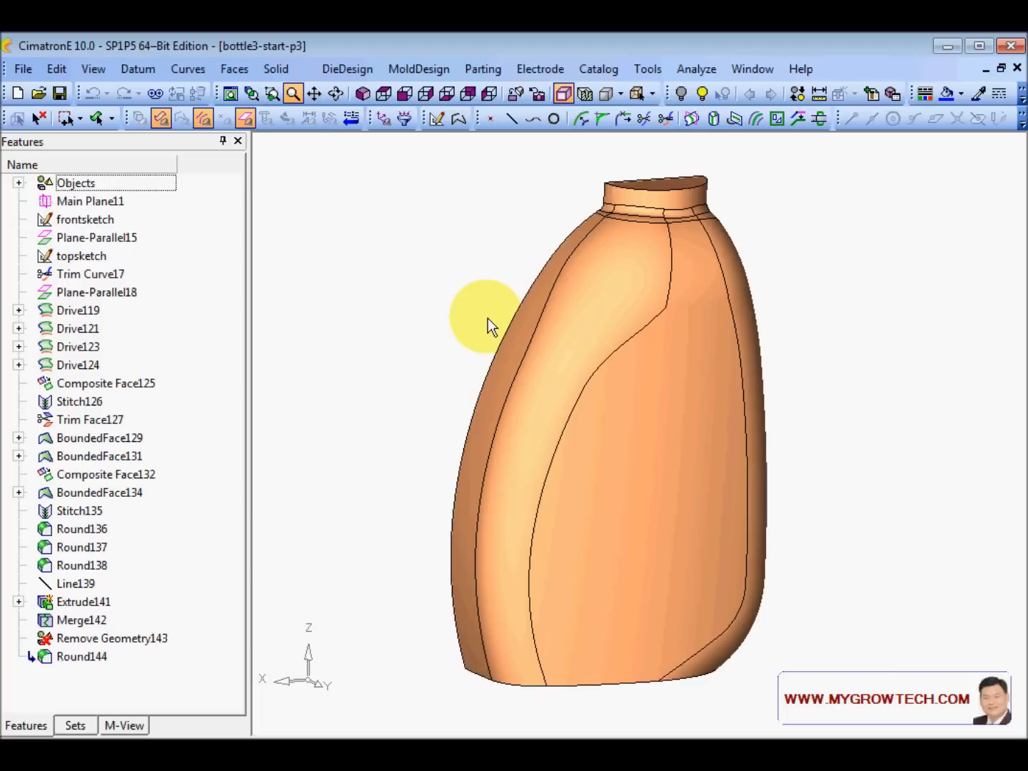
pyautogui.keyDown('ctrl'); pyautogui.middleClick(417, 340); pyautogui.keyUp('ctrl')
pyautogui.click(24, 69)
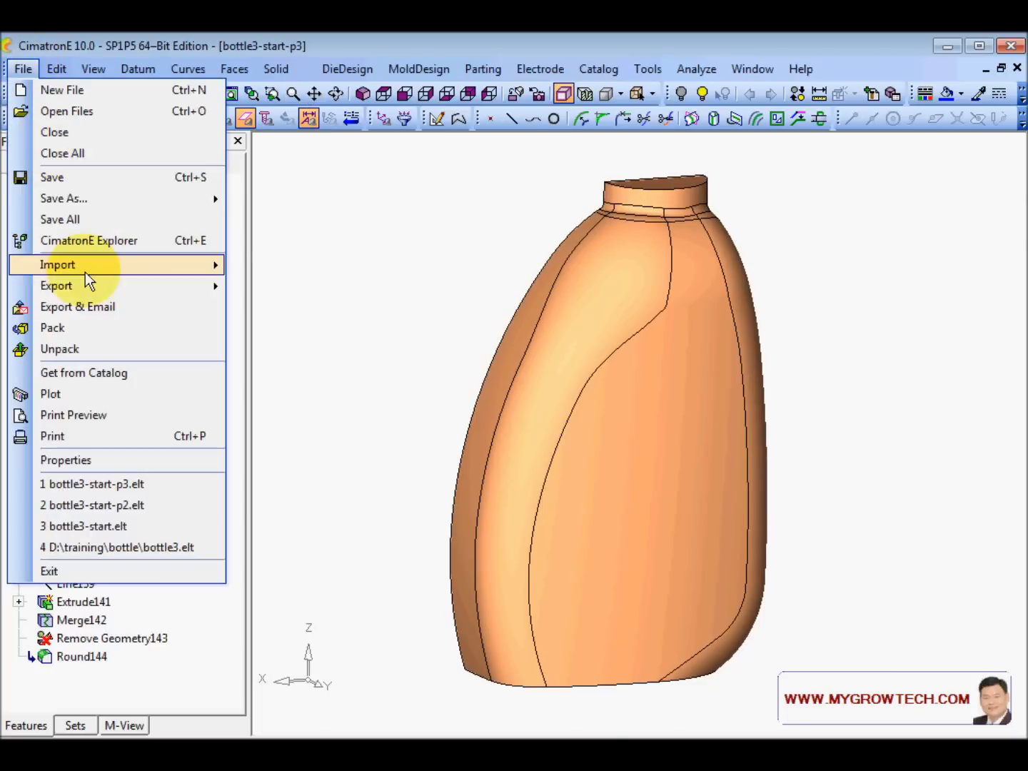
# - Import bottle3_handle_skt.elt from part, creating ImportModel145 with the handle outline
pyautogui.moveTo(113, 266)
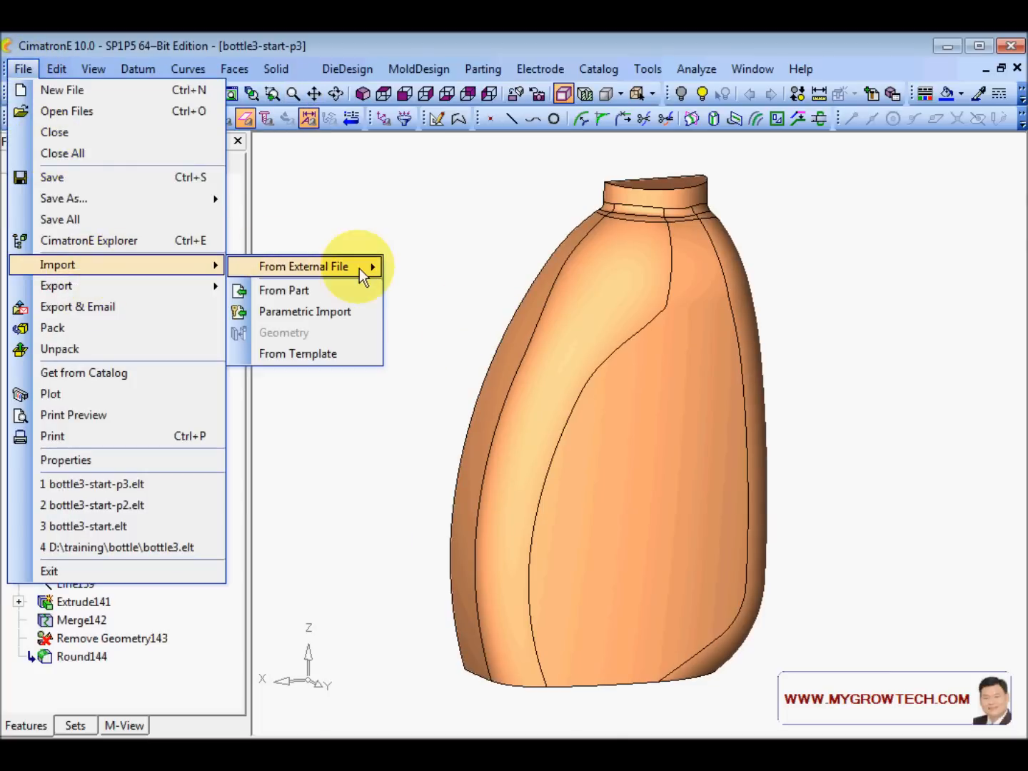
pyautogui.click(327, 292)
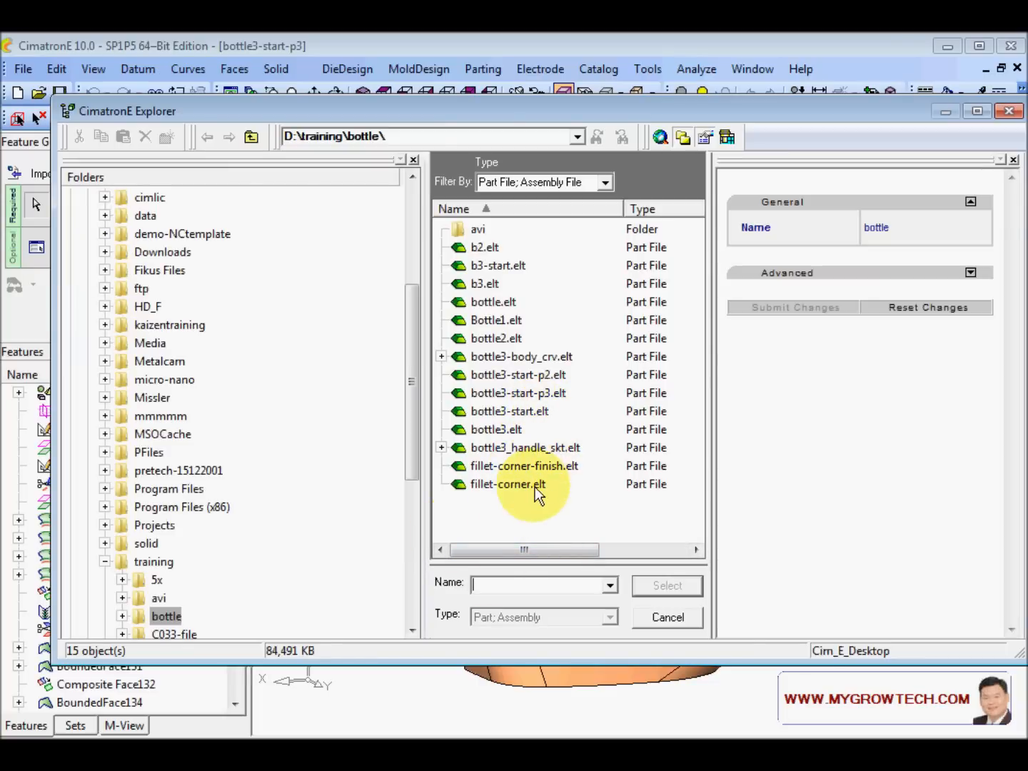
pyautogui.click(527, 449)
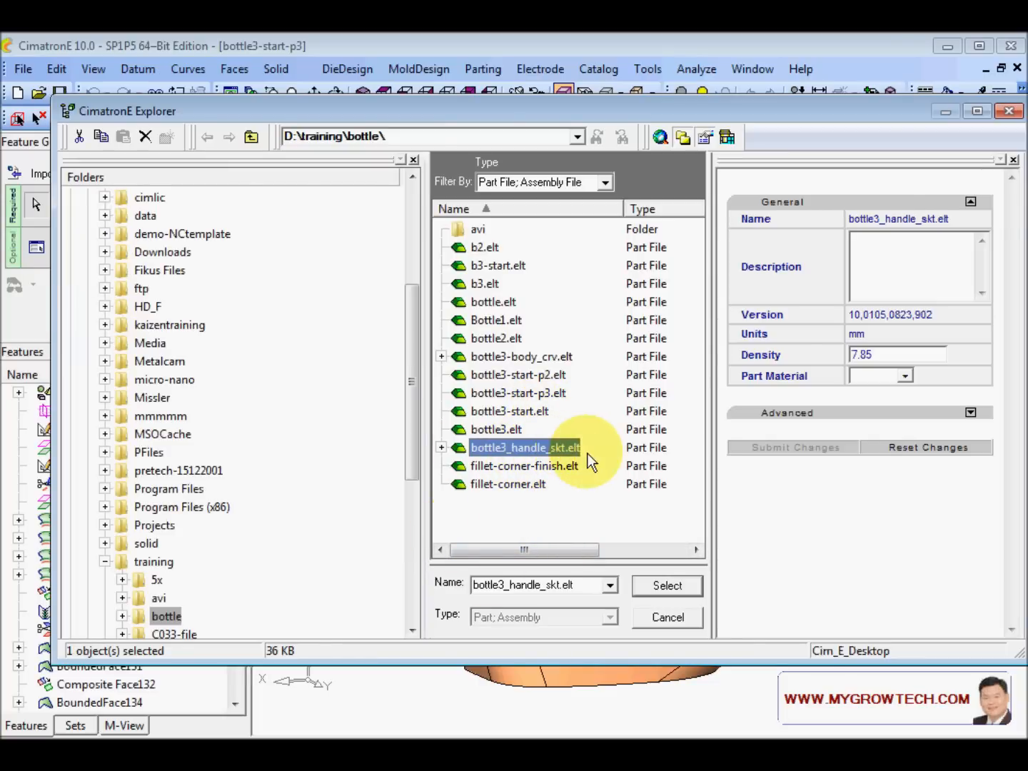
pyautogui.click(680, 589)
pyautogui.moveTo(457, 325); pyautogui.dragTo(619, 342, button='middle')
pyautogui.rightClick(415, 331)
pyautogui.click(416, 305)
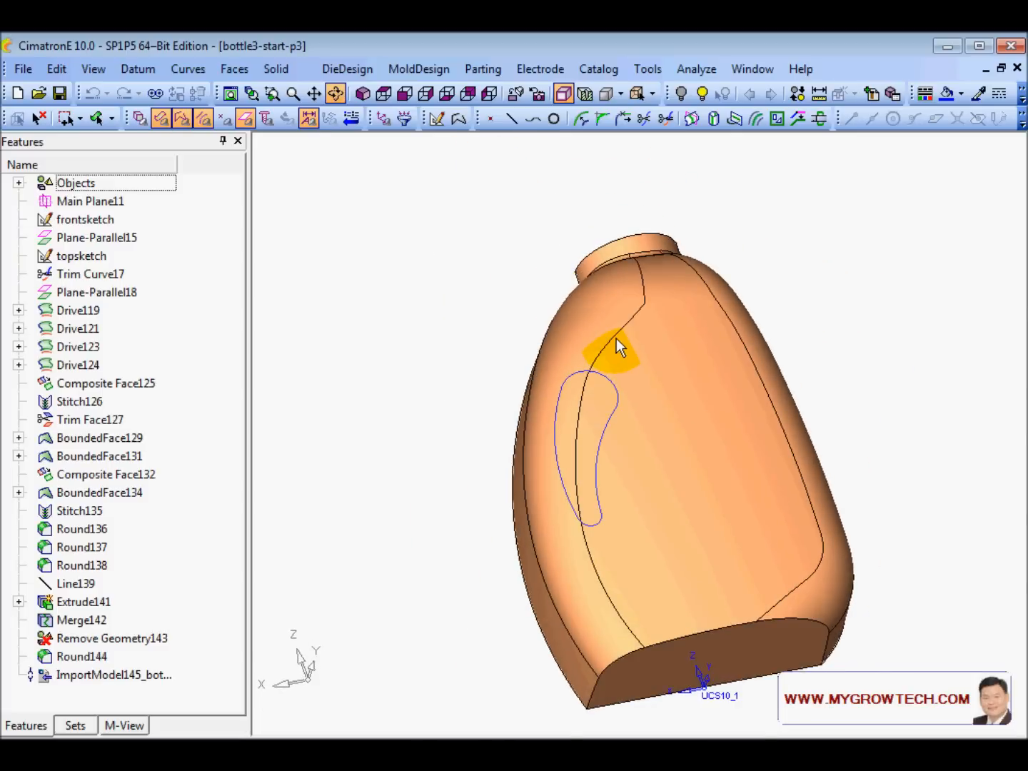
# - Sweep the handle outline upward with a 5° draft, creating cutting body Sweep146
pyautogui.click(234, 68)
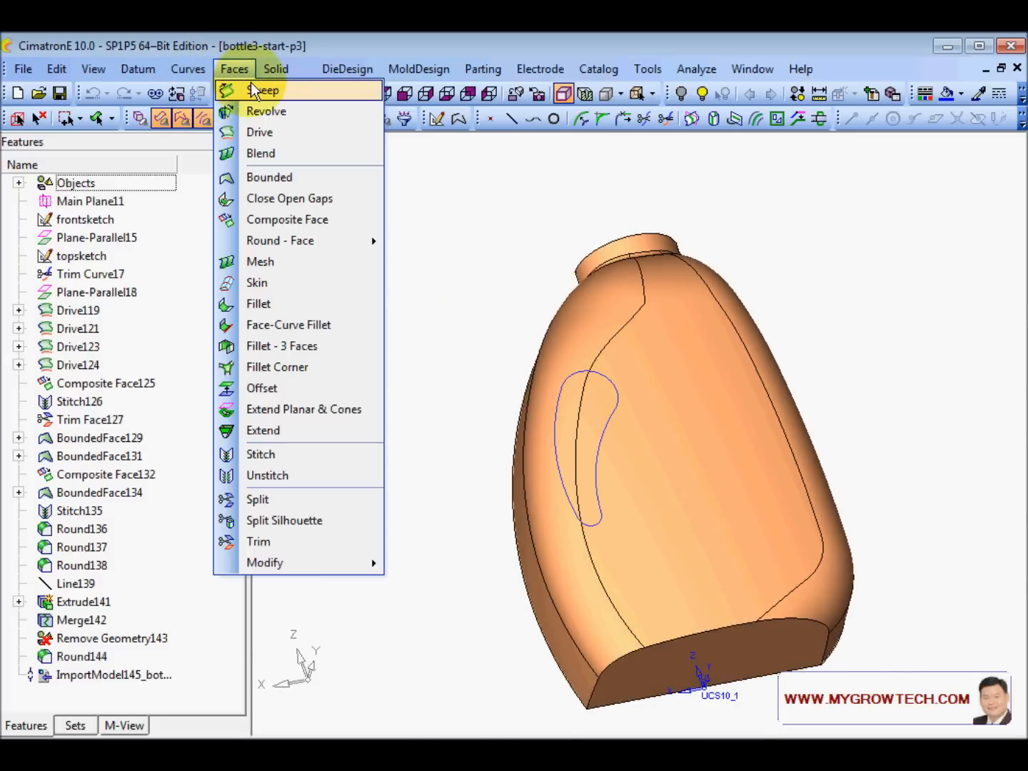
pyautogui.click(243, 87)
pyautogui.click(616, 414)
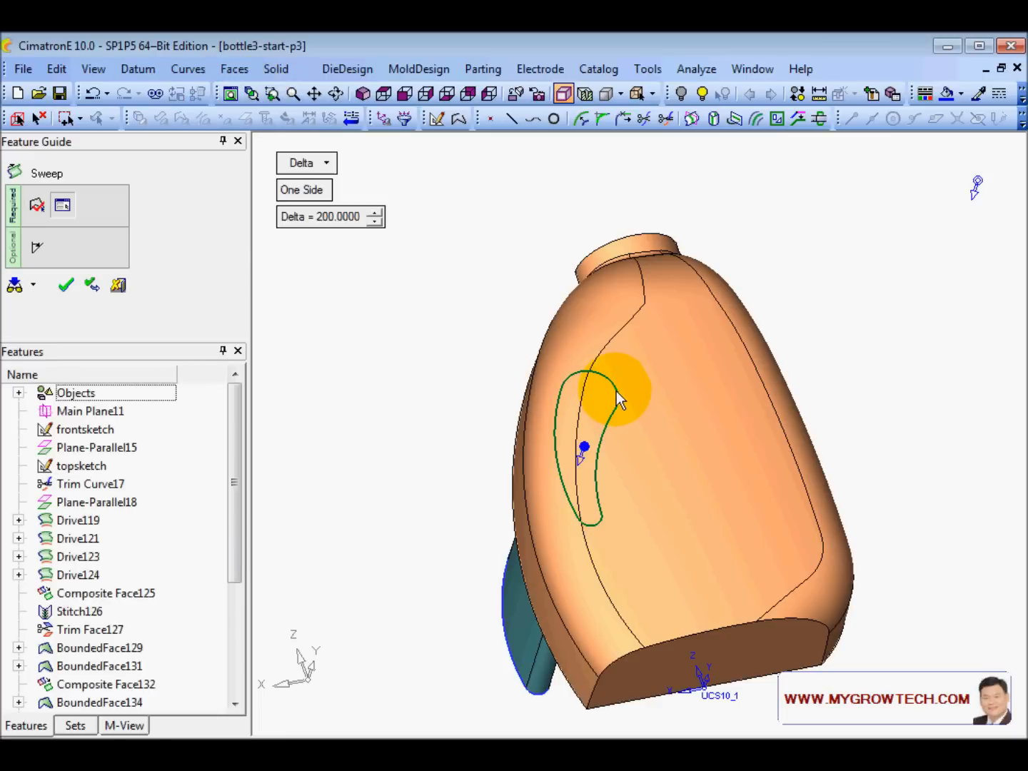
pyautogui.click(584, 457)
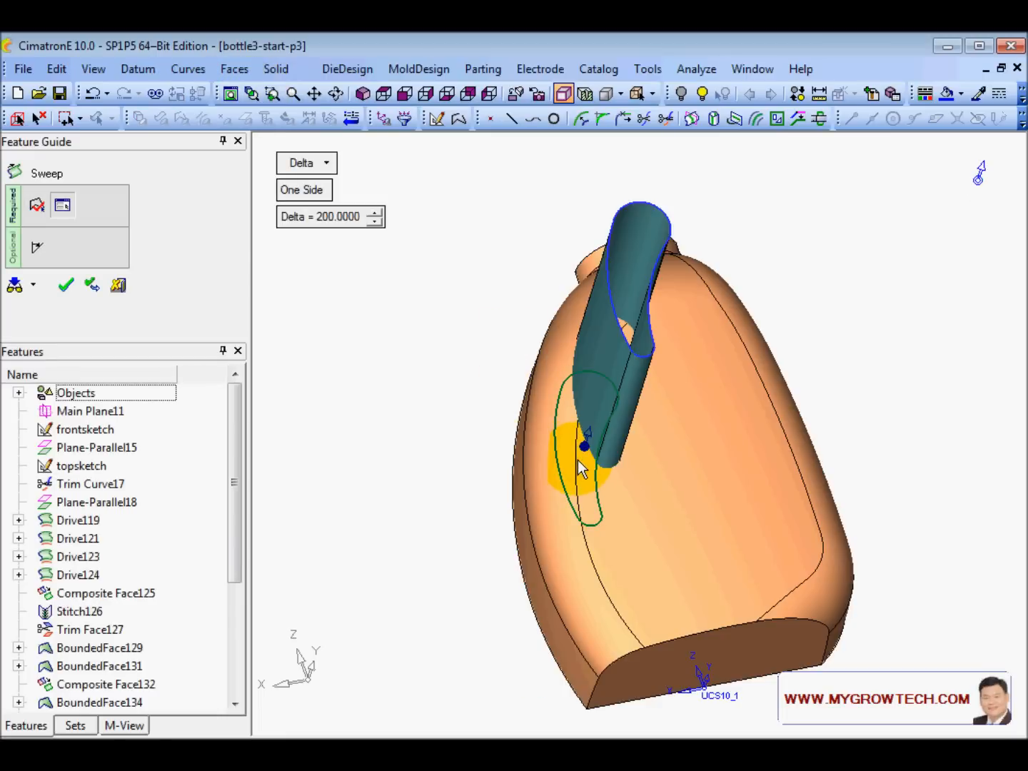
pyautogui.click(39, 245)
pyautogui.click(368, 196)
pyautogui.click(369, 195)
pyautogui.click(368, 195)
pyautogui.click(369, 195)
pyautogui.click(369, 195)
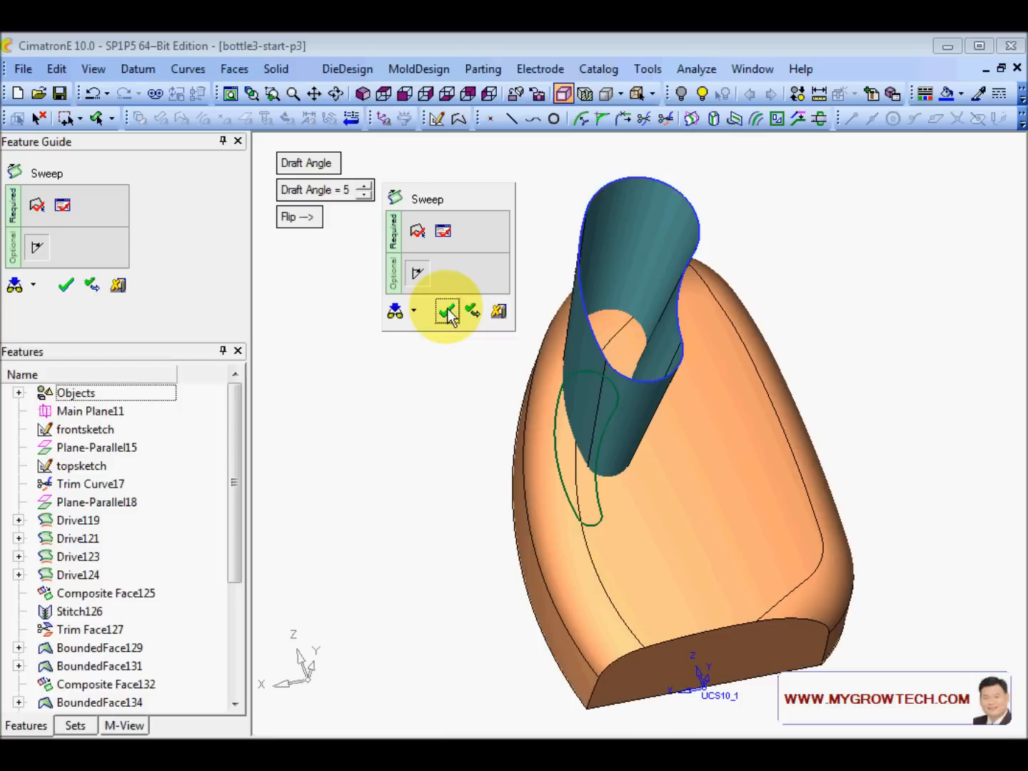
pyautogui.click(448, 312)
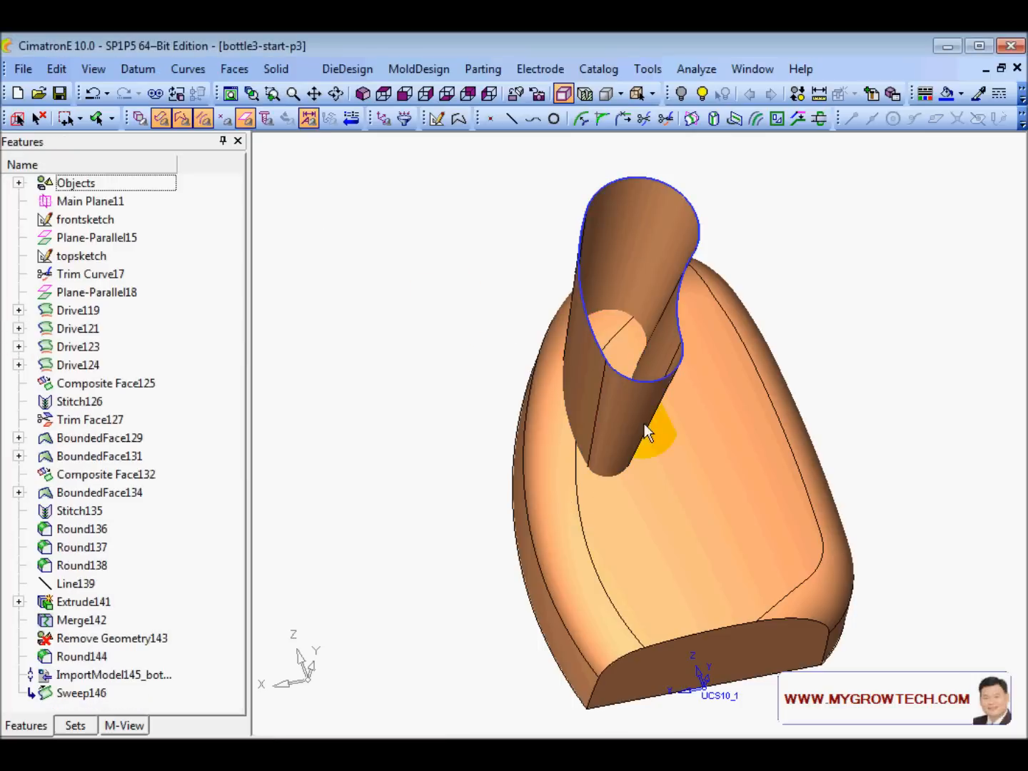
# - Inspect the swept body from front, side and angled standard views
pyautogui.moveTo(644, 423); pyautogui.dragTo(633, 468, button='middle')
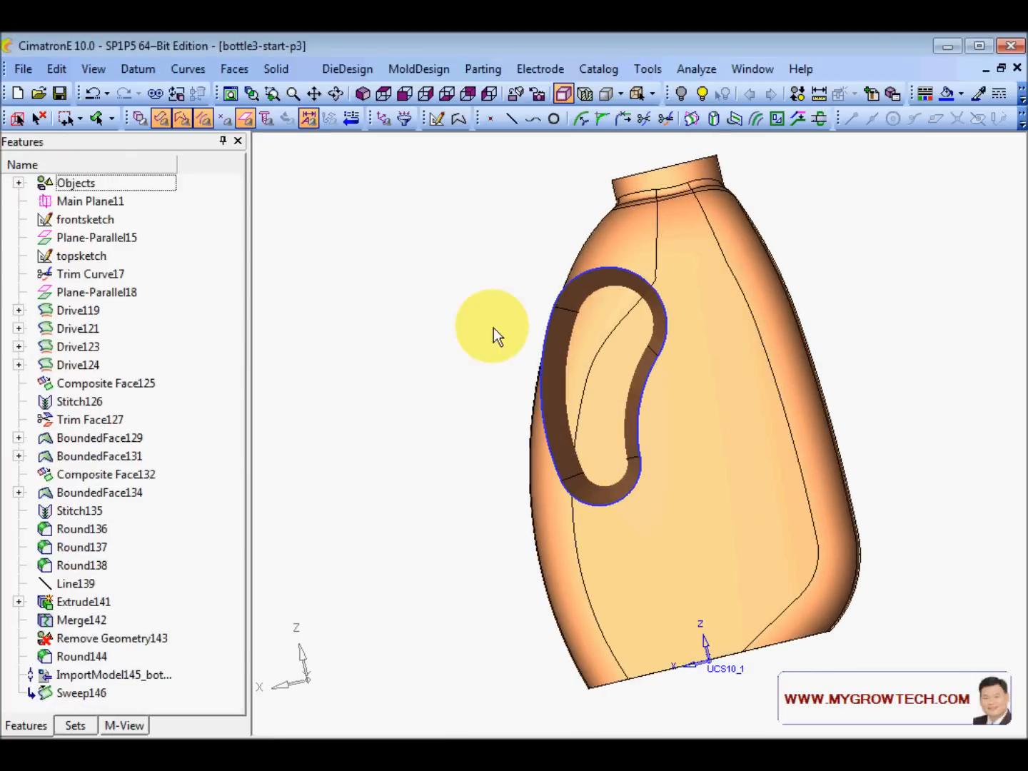
pyautogui.click(402, 96)
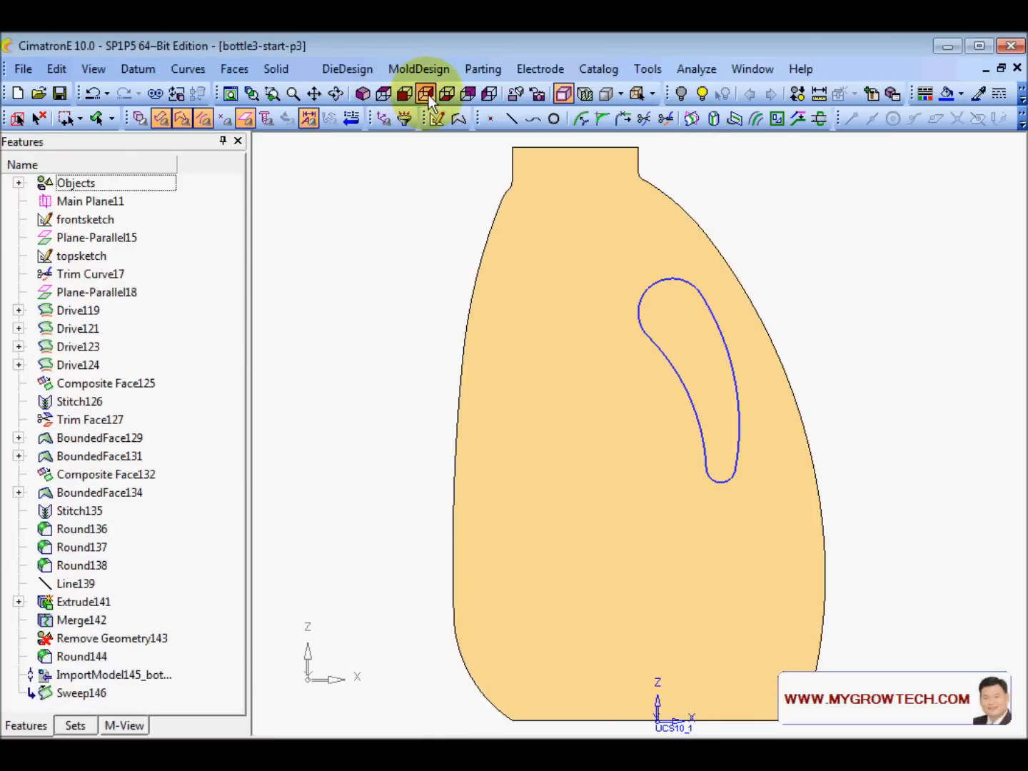
pyautogui.click(438, 95)
pyautogui.click(469, 94)
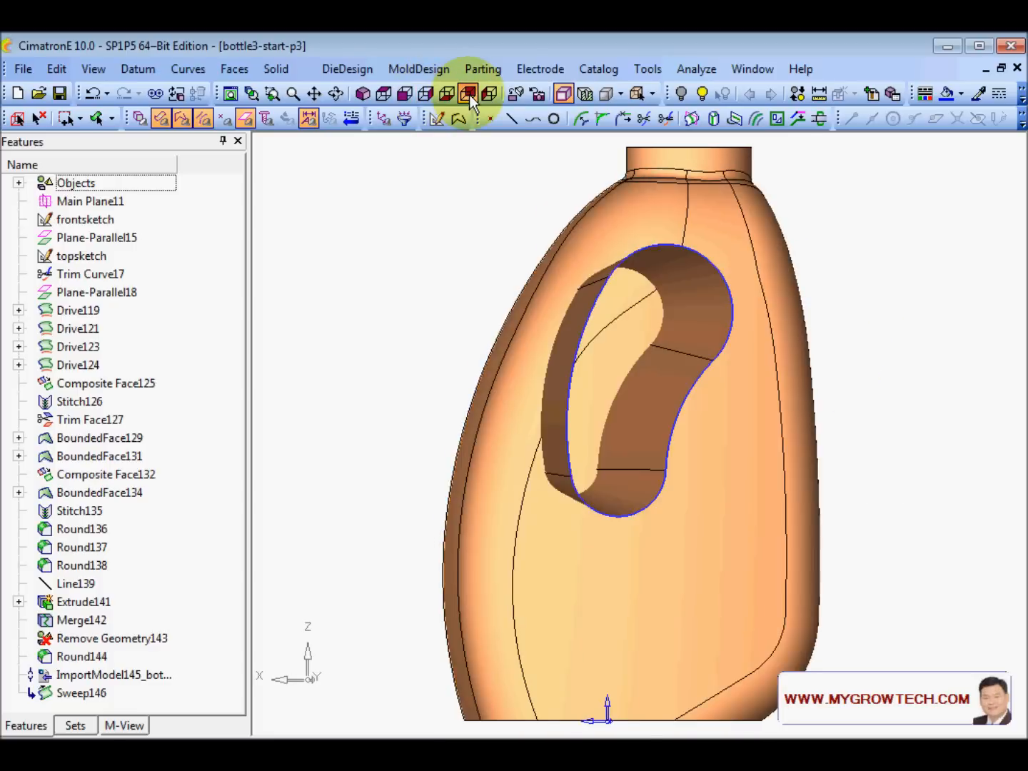
pyautogui.moveTo(440, 354); pyautogui.dragTo(457, 260, button='middle')
pyautogui.click(283, 69)
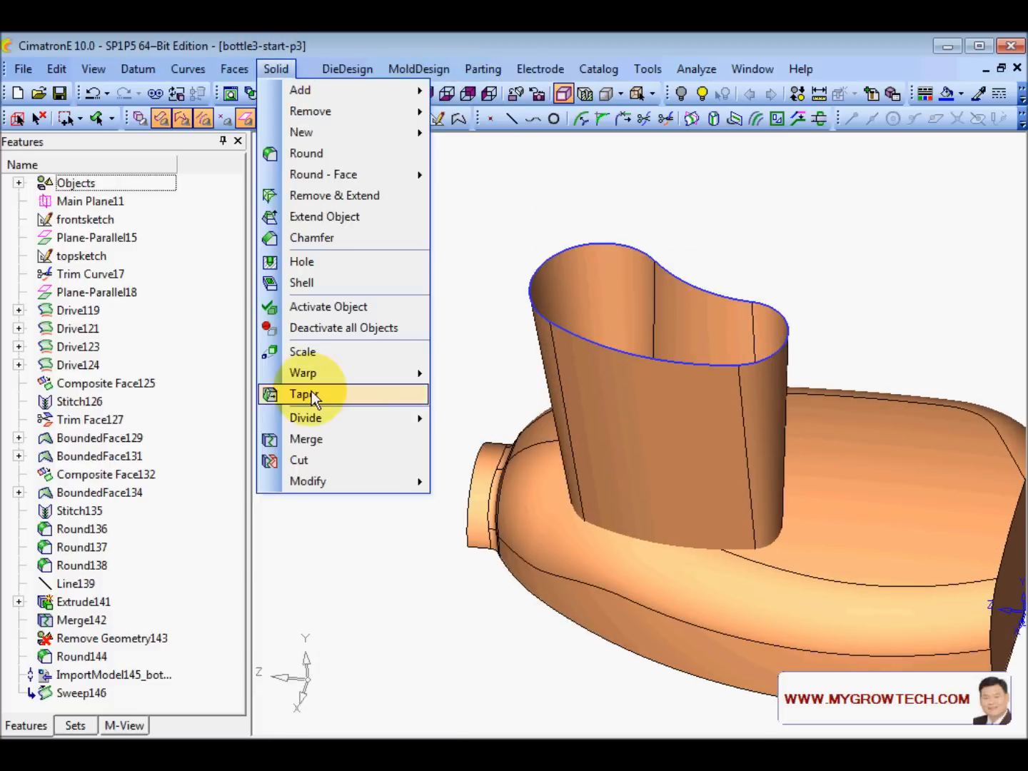
# - Cut the bottle body with the swept body, flipping the direction so the handle pocket is removed
pyautogui.click(322, 459)
pyautogui.click(525, 543)
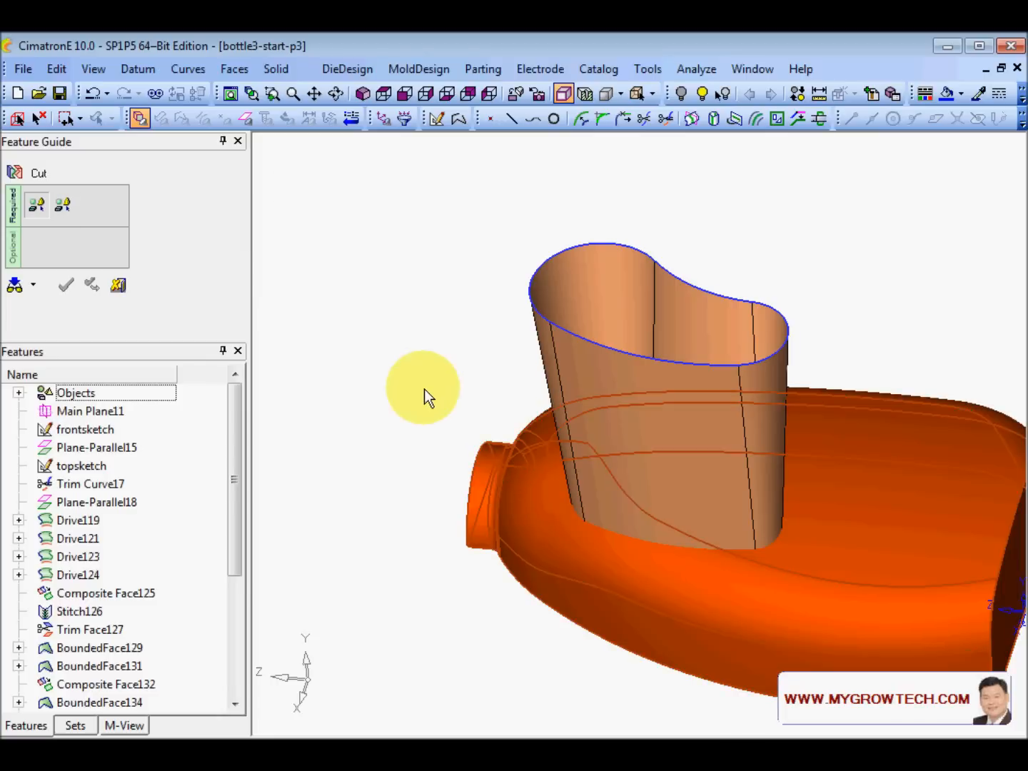
pyautogui.click(613, 383)
pyautogui.middleClick(654, 504)
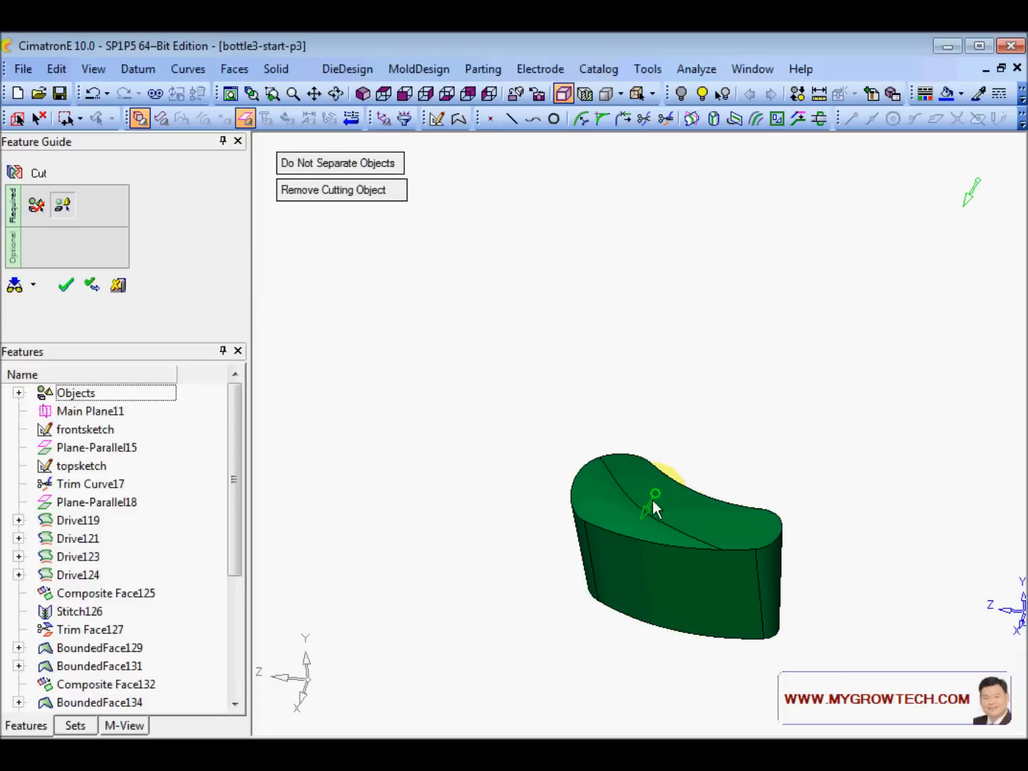
pyautogui.click(569, 291)
pyautogui.middleClick(569, 288)
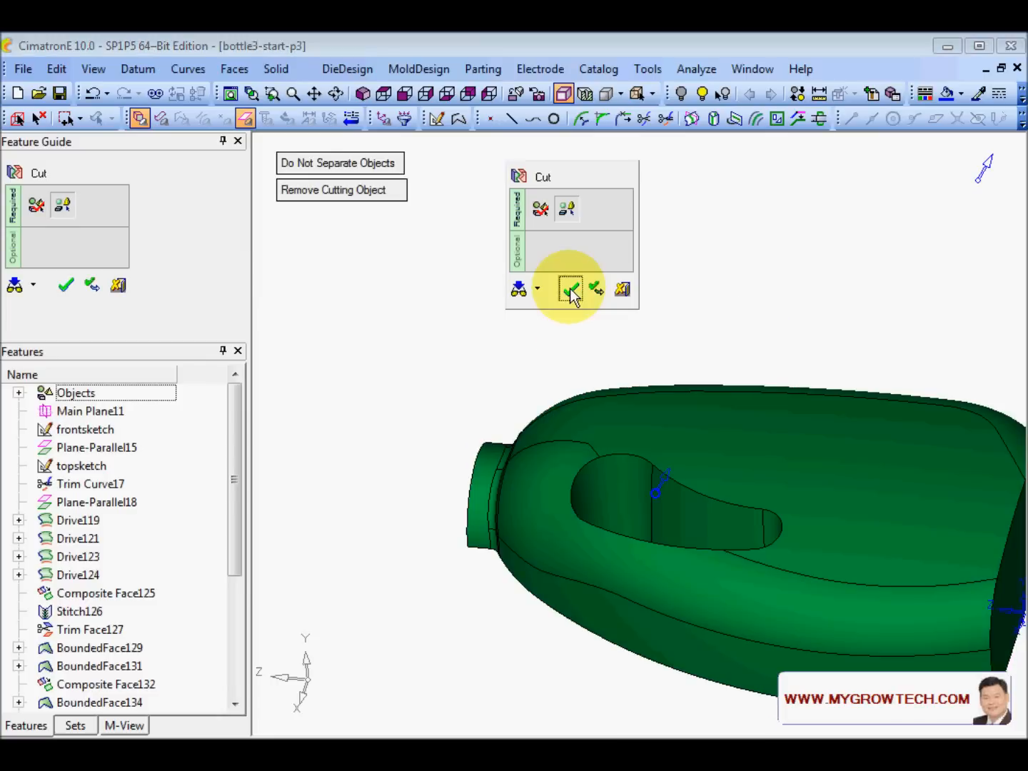
pyautogui.click(570, 288)
pyautogui.moveTo(567, 548); pyautogui.dragTo(447, 239, button='middle')
pyautogui.click(135, 68)
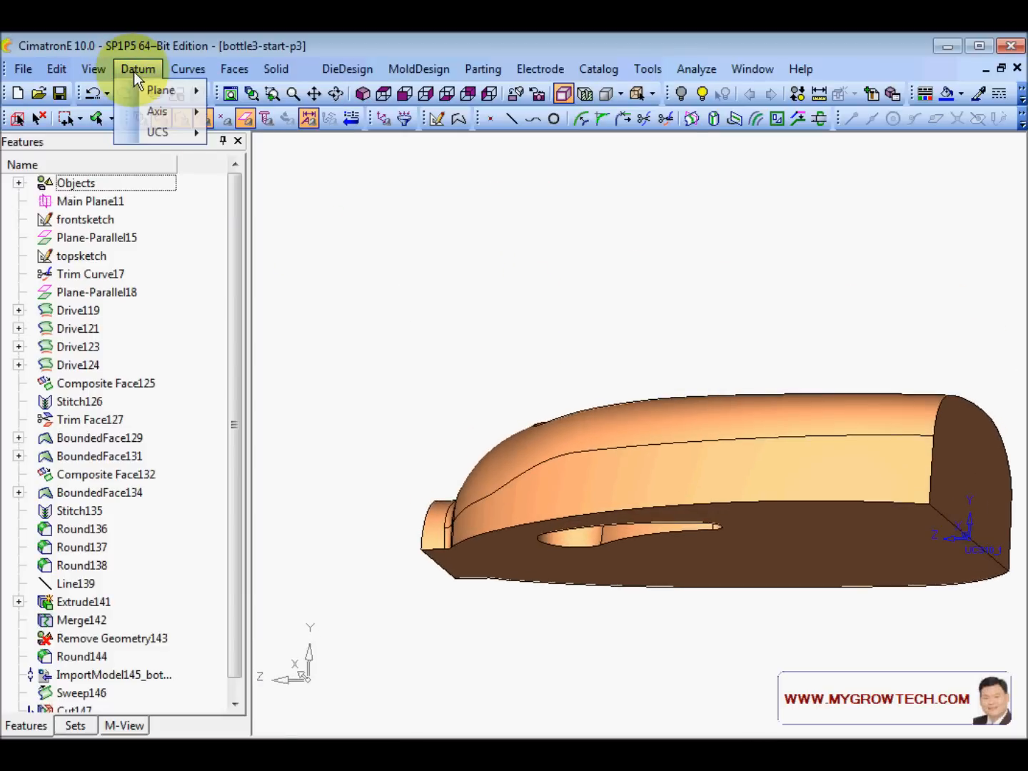
# - Start a parallel datum plane on the bottle's flat face with an offset of 15
pyautogui.moveTo(155, 89)
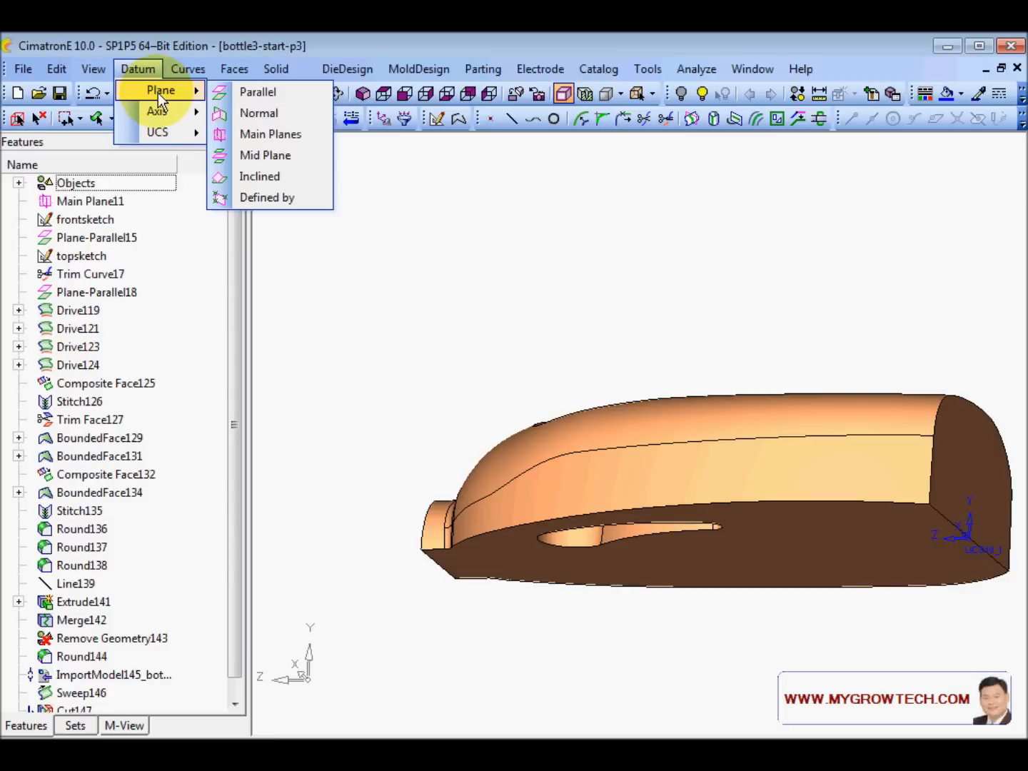
pyautogui.click(257, 92)
pyautogui.moveTo(435, 303); pyautogui.dragTo(504, 286, button='middle')
pyautogui.click(804, 533)
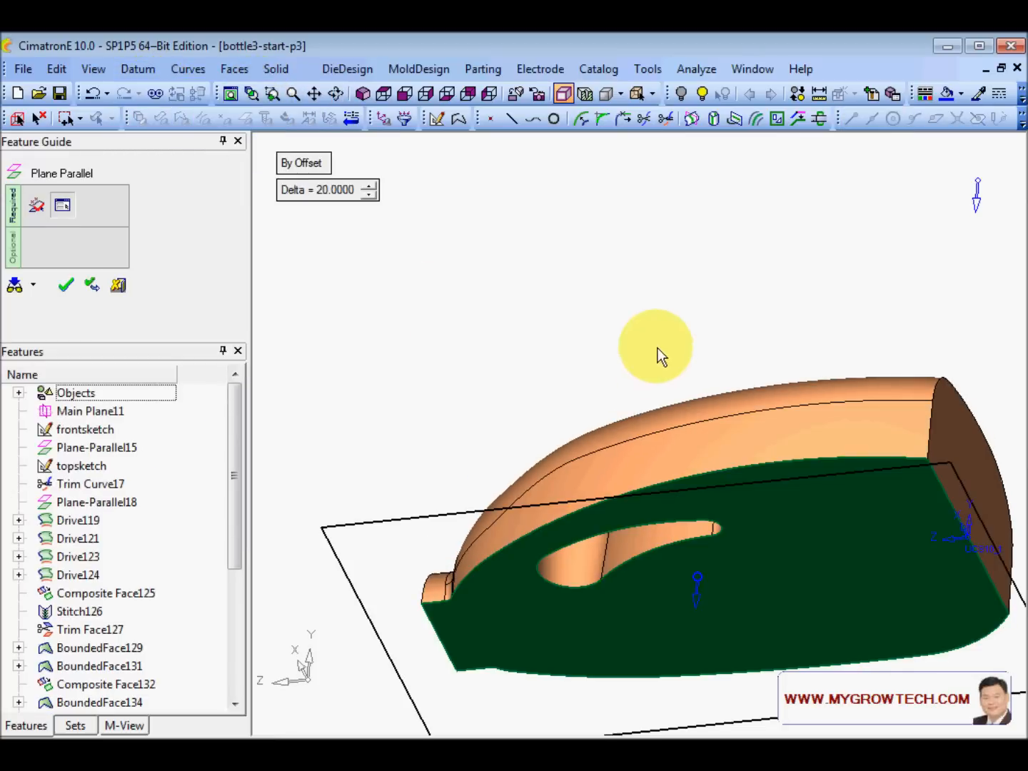
pyautogui.moveTo(658, 348); pyautogui.dragTo(654, 451, button='middle')
pyautogui.click(295, 188)
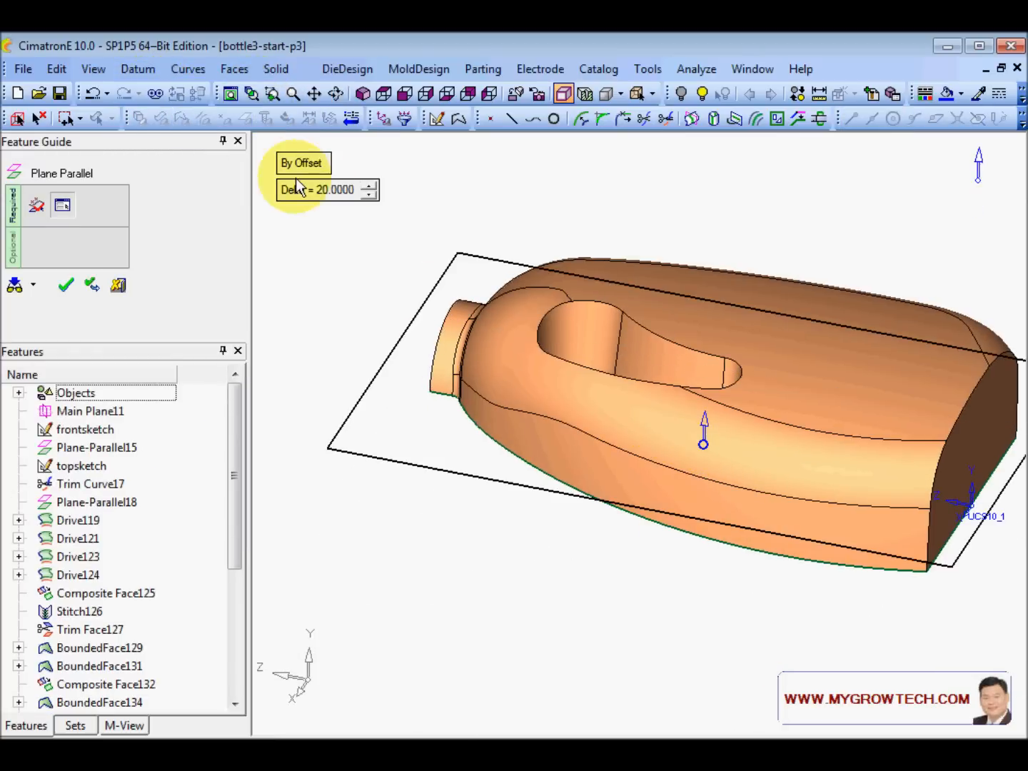
pyautogui.write('15')
pyautogui.press('Return')
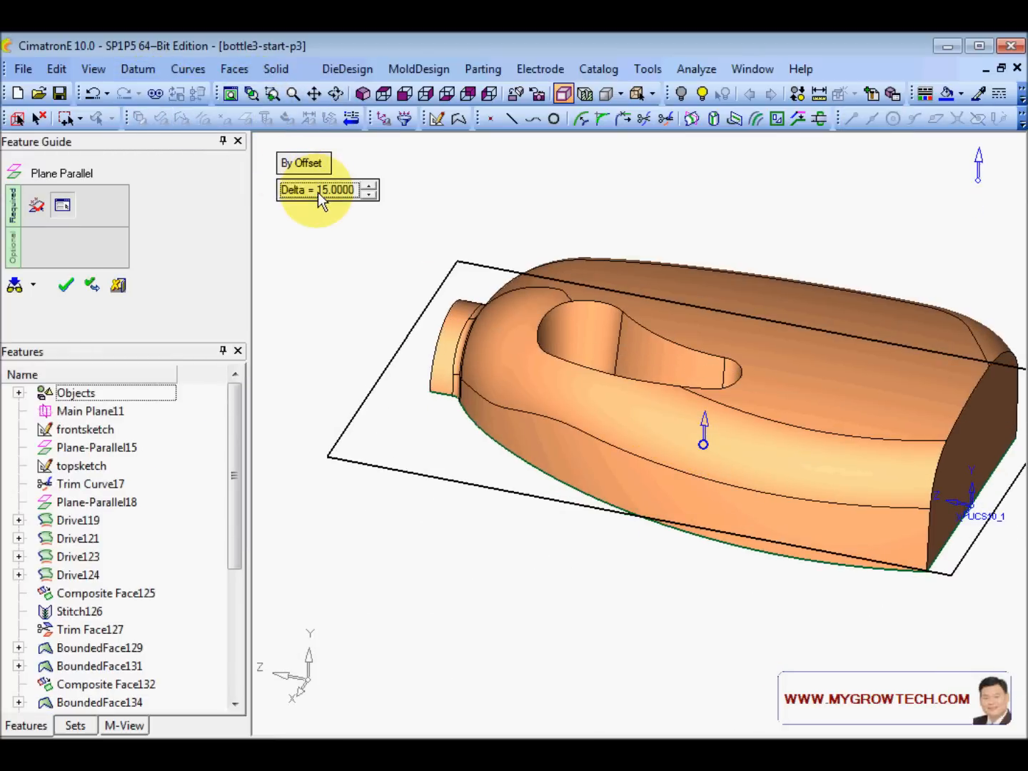
# - Check the offset plane's position from several angles and apply it
pyautogui.moveTo(319, 192); pyautogui.dragTo(595, 319, button='middle')
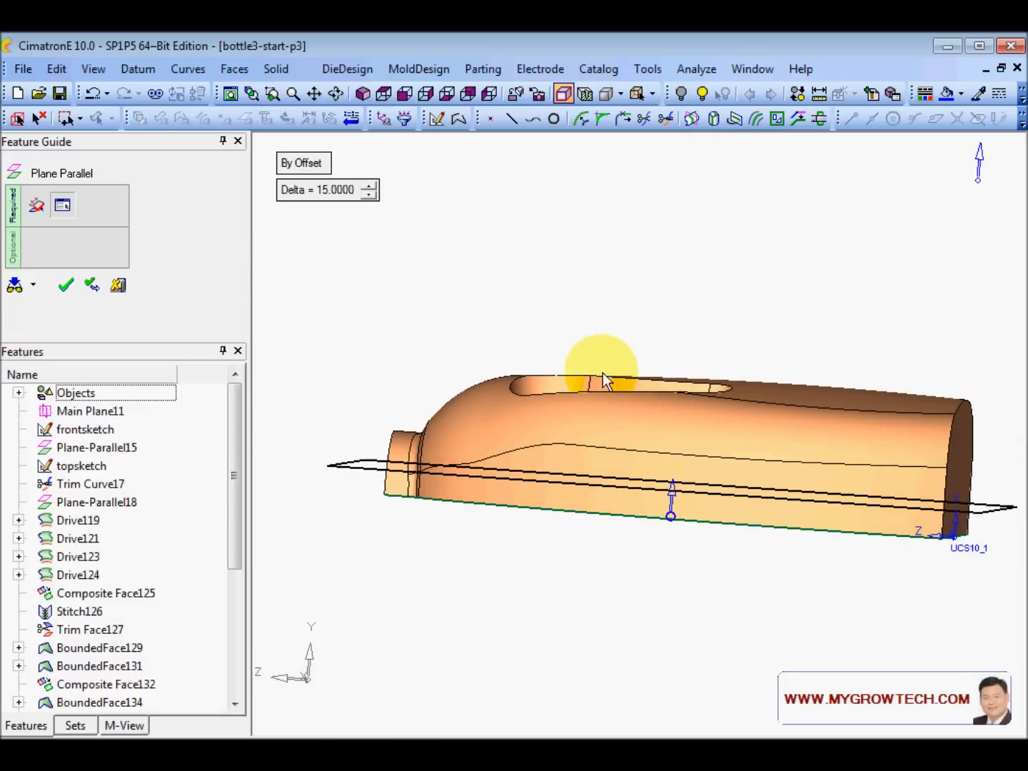
pyautogui.scroll(3, 573, 487)
pyautogui.keyDown('ctrl'); pyautogui.moveTo(561, 500); pyautogui.dragTo(594, 394, button='middle'); pyautogui.keyUp('ctrl')
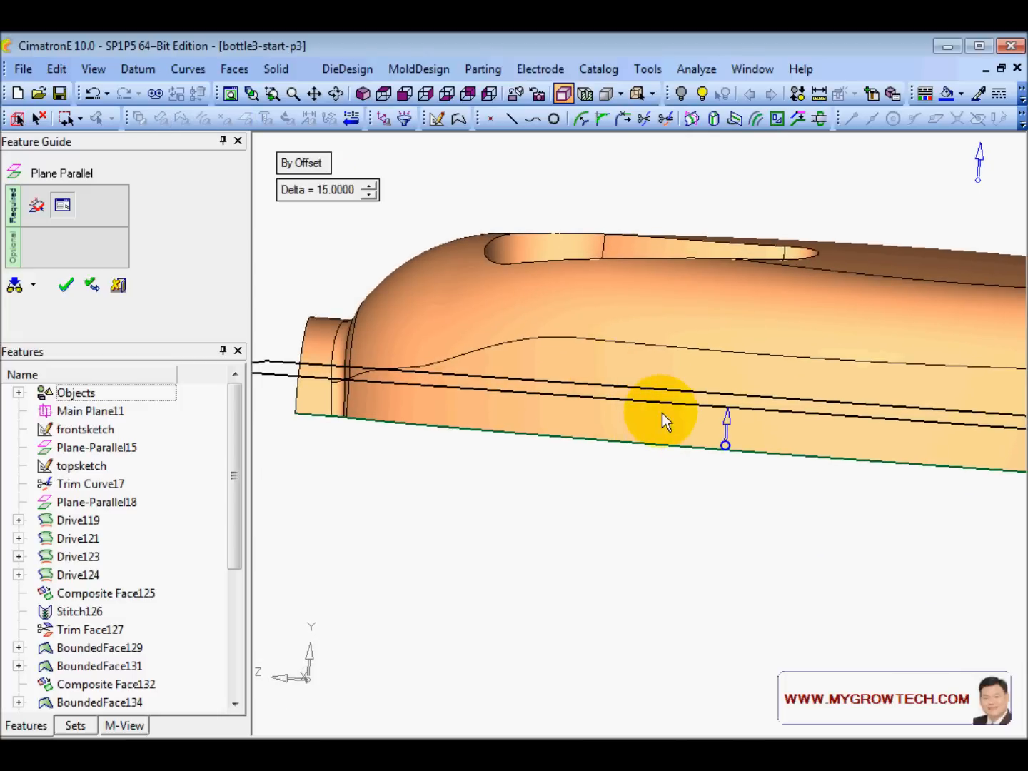
pyautogui.moveTo(685, 395); pyautogui.dragTo(626, 423, button='middle')
pyautogui.scroll(-5, 600, 443)
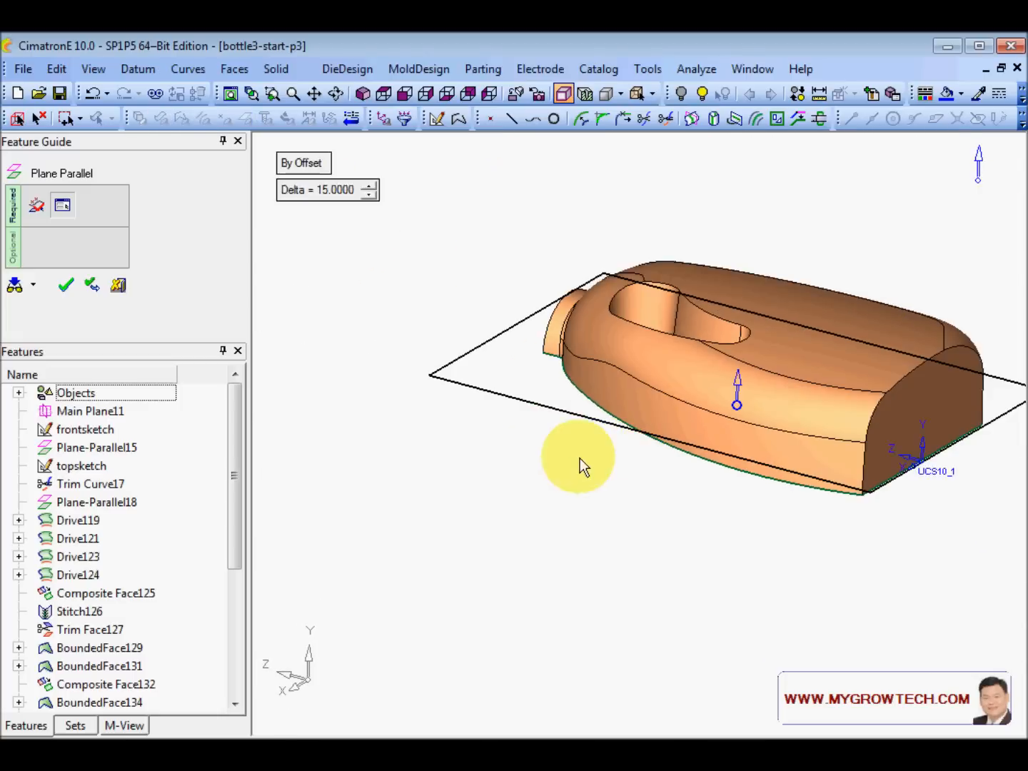
pyautogui.middleClick(456, 271)
pyautogui.moveTo(457, 272); pyautogui.dragTo(498, 286, button='middle')
pyautogui.scroll(4, 686, 326)
pyautogui.keyDown('ctrl'); pyautogui.moveTo(652, 347); pyautogui.dragTo(635, 395, button='middle'); pyautogui.keyUp('ctrl')
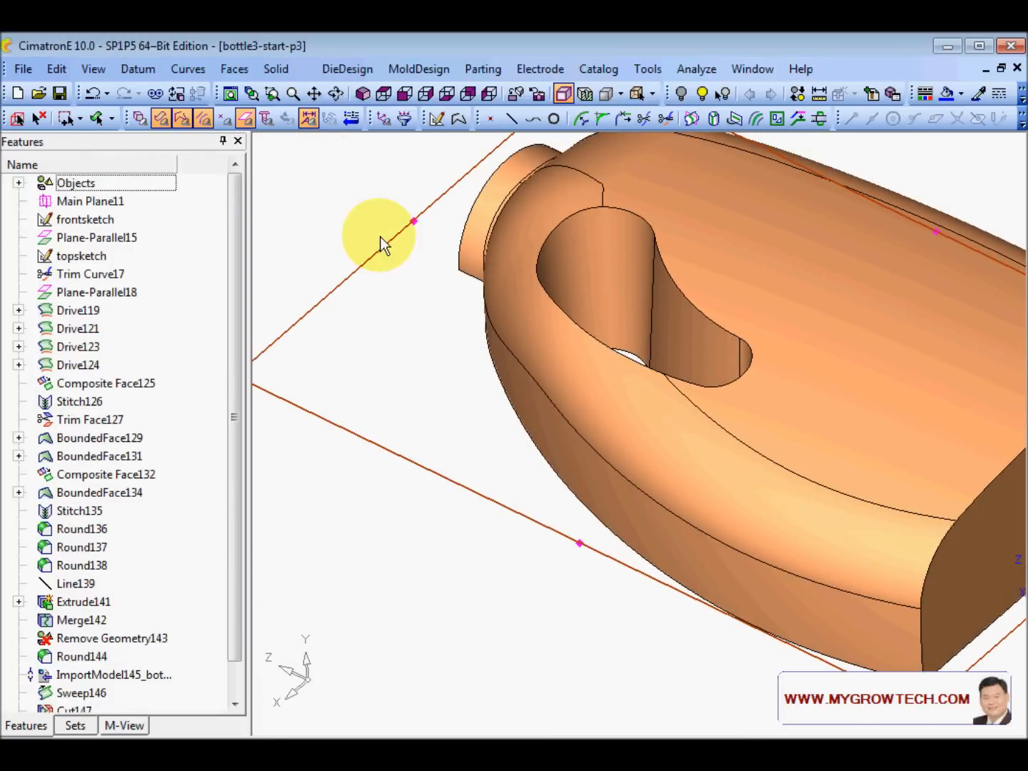
# - Clear the selection and start an intersection curve
pyautogui.click(39, 119)
pyautogui.scroll(-3, 547, 315)
pyautogui.keyDown('ctrl'); pyautogui.moveTo(554, 358); pyautogui.dragTo(555, 377, button='middle'); pyautogui.keyUp('ctrl')
pyautogui.moveTo(580, 359); pyautogui.dragTo(586, 355, button='middle')
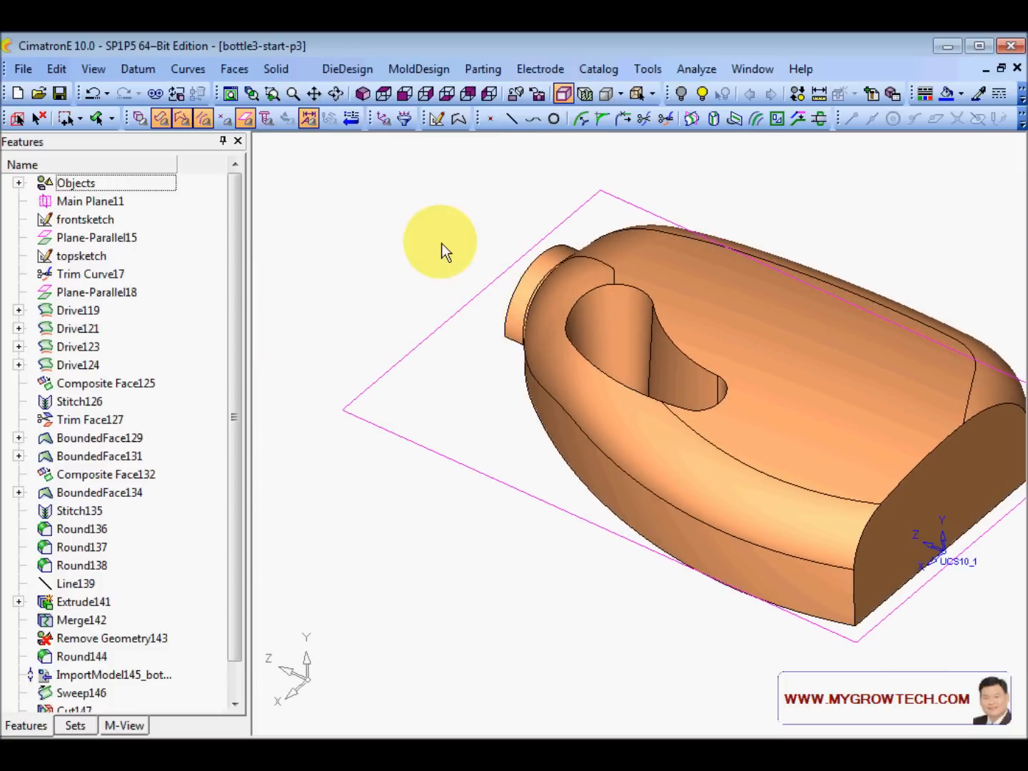
pyautogui.click(186, 69)
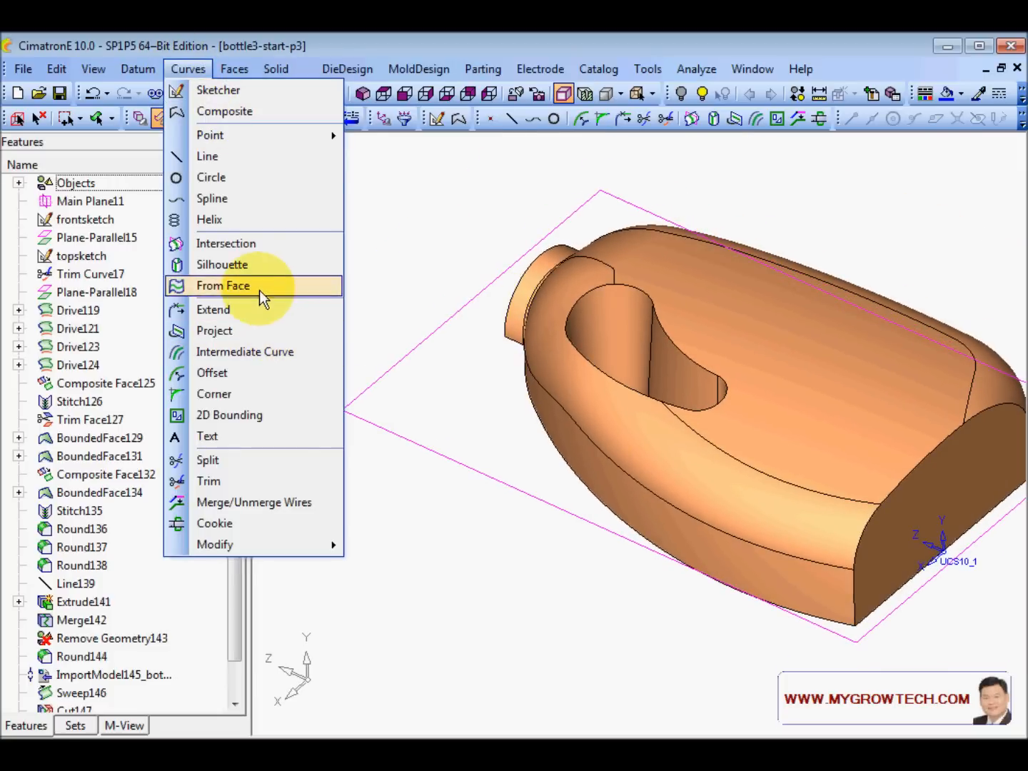
pyautogui.click(228, 244)
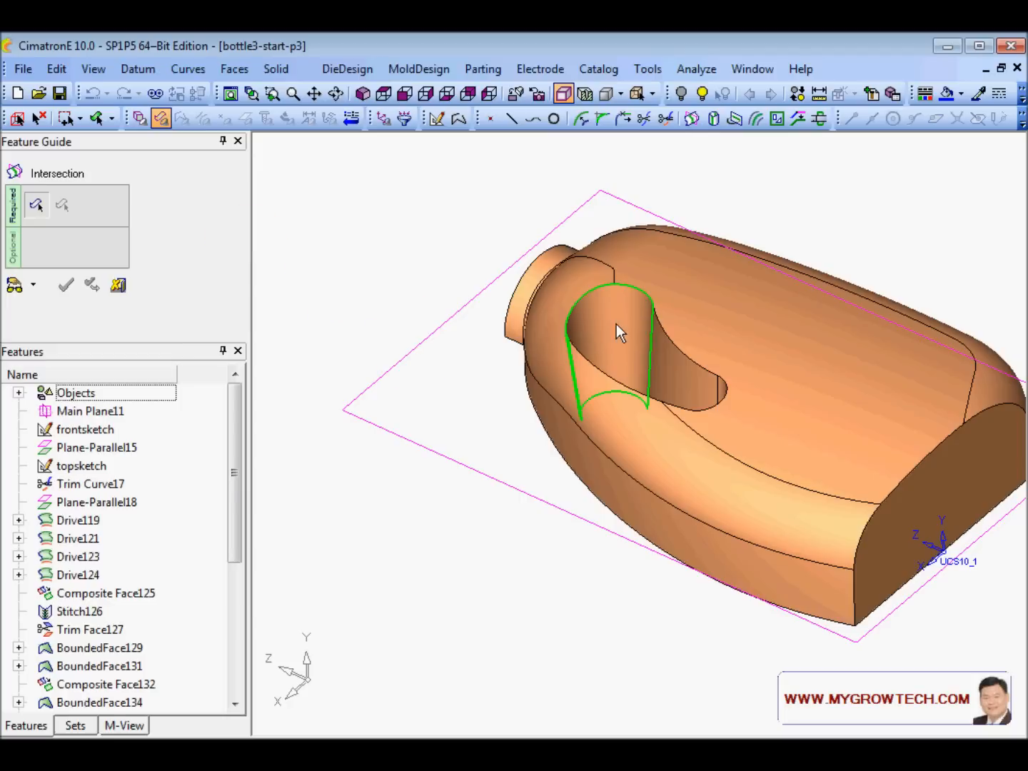
# - Intersect the pocket's three inner faces with the offset plane and inspect the resulting curve
pyautogui.click(681, 376)
pyautogui.moveTo(681, 376); pyautogui.dragTo(735, 431, button='middle')
pyautogui.click(736, 430)
pyautogui.keyDown('ctrl'); pyautogui.moveTo(726, 427); pyautogui.dragTo(648, 421); pyautogui.keyUp('ctrl')
pyautogui.click(645, 428)
pyautogui.keyDown('ctrl'); pyautogui.moveTo(601, 372); pyautogui.dragTo(600, 247); pyautogui.keyUp('ctrl')
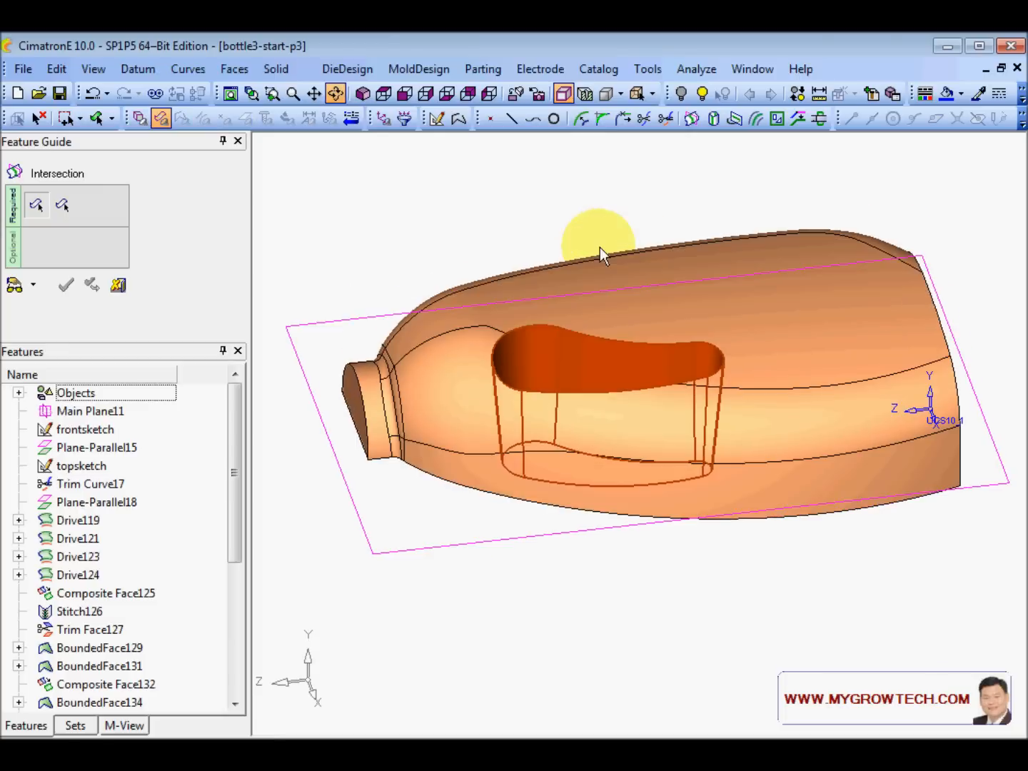
pyautogui.middleClick(601, 248)
pyautogui.click(358, 320)
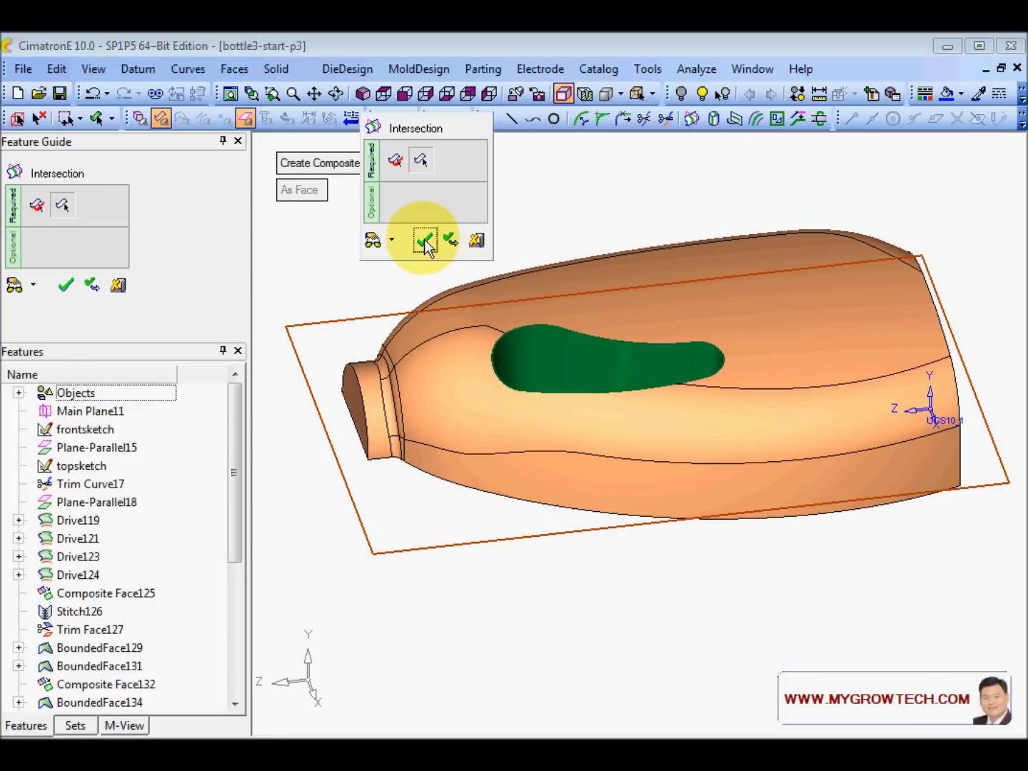
pyautogui.click(425, 239)
pyautogui.keyDown('ctrl'); pyautogui.moveTo(631, 356); pyautogui.dragTo(518, 434); pyautogui.keyUp('ctrl')
pyautogui.moveTo(593, 427)
pyautogui.keyDown('ctrl'); pyautogui.mouseDown()
pyautogui.moveTo(663, 500)
pyautogui.moveTo(642, 492)
pyautogui.moveTo(658, 382)
pyautogui.moveTo(666, 456)
pyautogui.moveTo(461, 324)
pyautogui.mouseUp(); pyautogui.keyUp('ctrl')
# - Start a sketch on the offset plane in front view, zoomed to the handle opening
pyautogui.rightClick(417, 248)
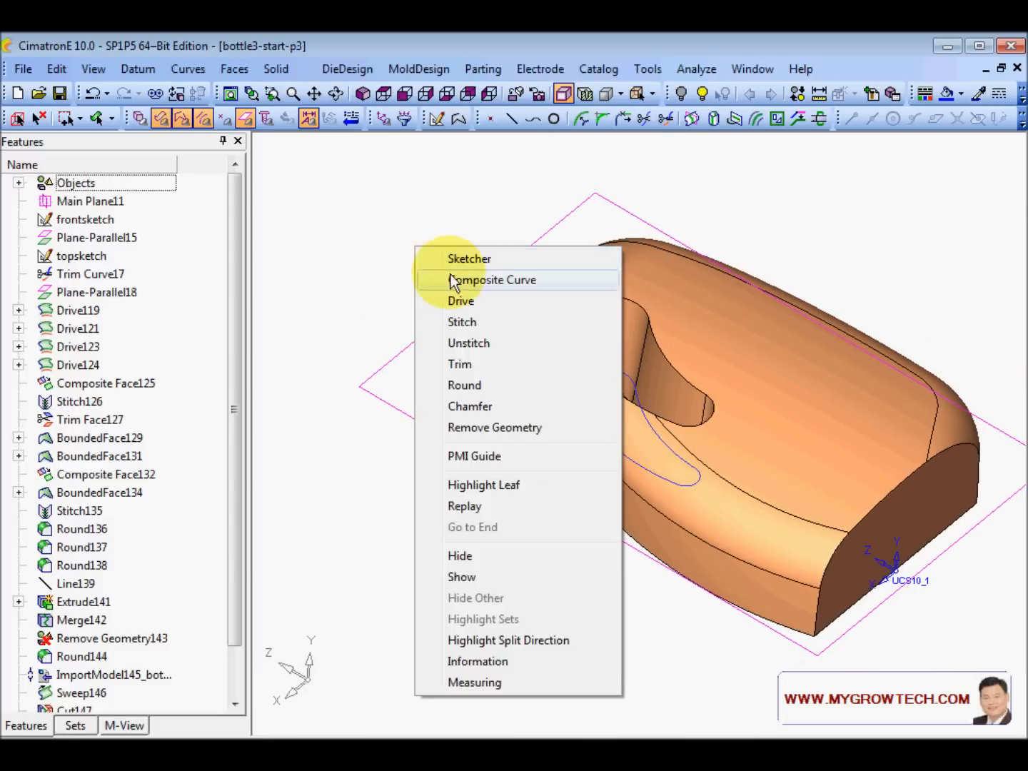
pyautogui.click(482, 260)
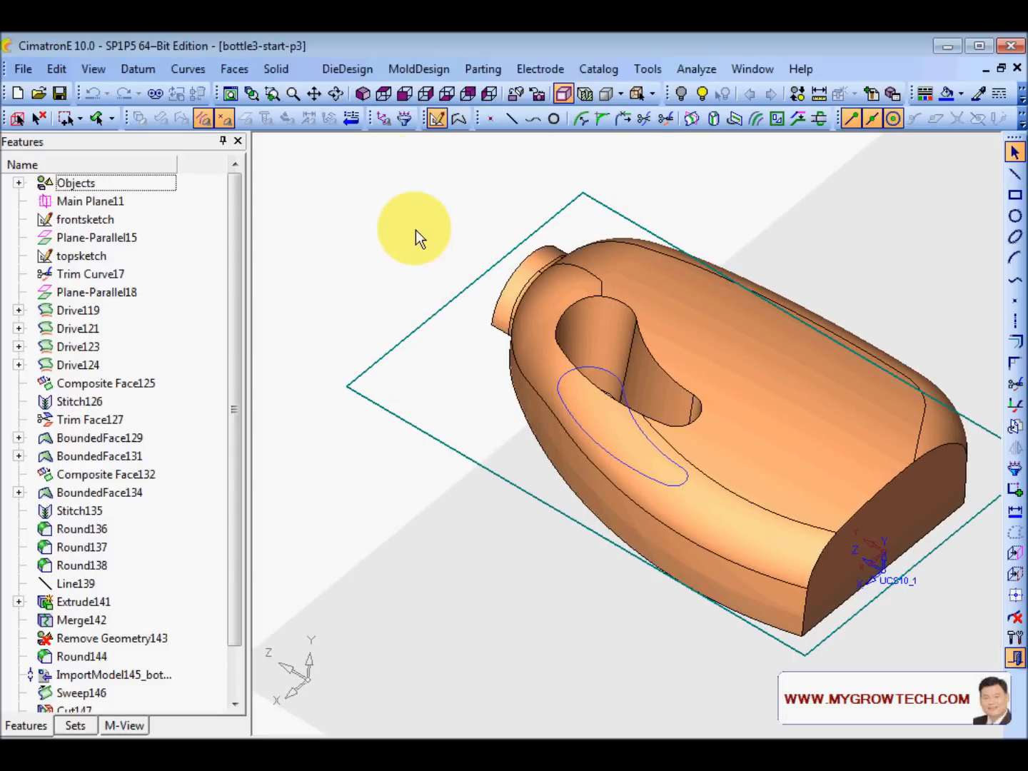
pyautogui.click(385, 93)
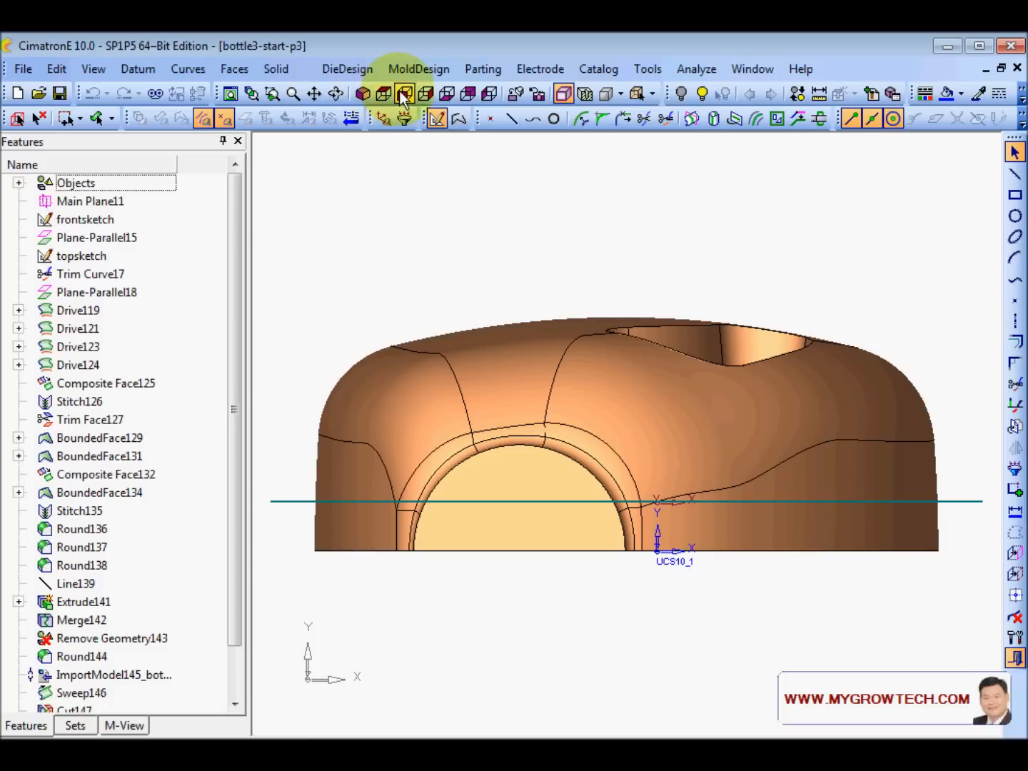
pyautogui.click(466, 94)
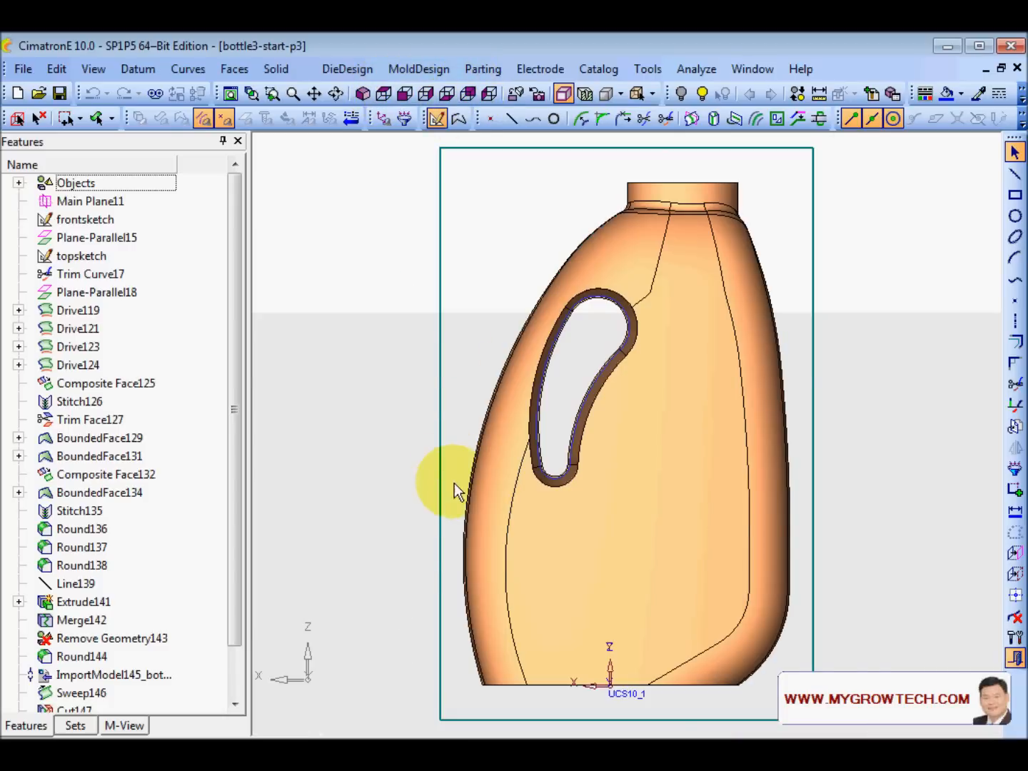
pyautogui.keyDown('ctrl'); pyautogui.moveTo(572, 484); pyautogui.dragTo(575, 552, button='middle'); pyautogui.keyUp('ctrl')
pyautogui.scroll(4, 574, 551)
pyautogui.keyDown('ctrl'); pyautogui.moveTo(549, 383); pyautogui.dragTo(594, 468, button='middle'); pyautogui.keyUp('ctrl')
pyautogui.scroll(5, 594, 468)
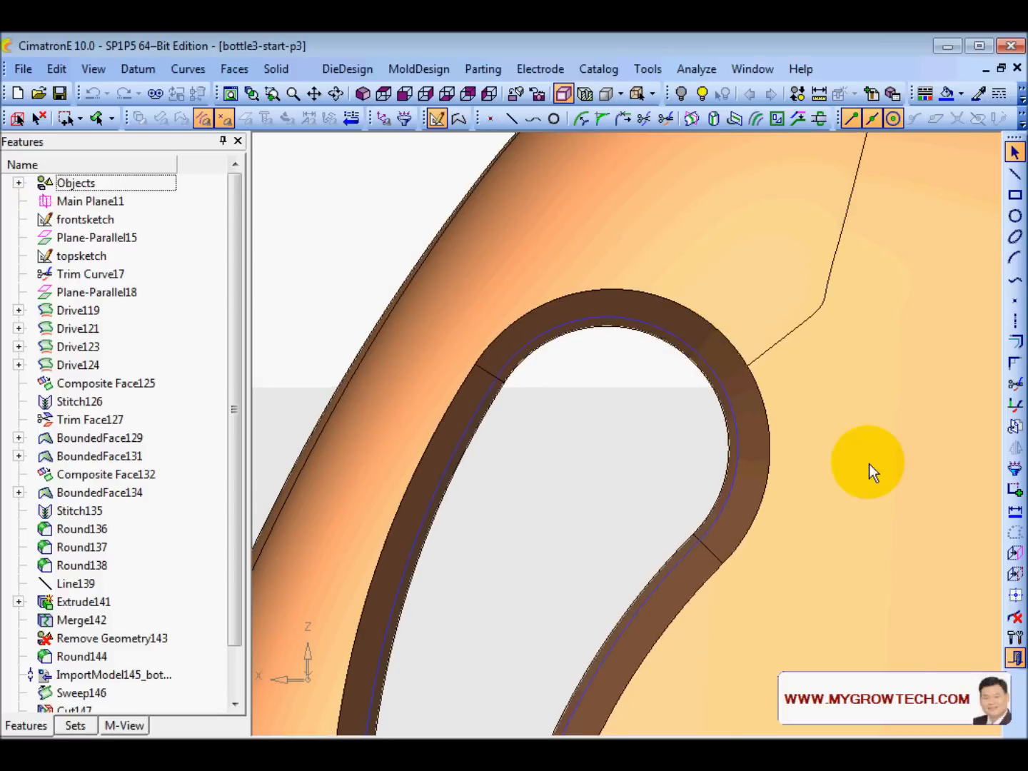
# - Add the handle's top inner arc to the sketch as a reference
pyautogui.click(1015, 573)
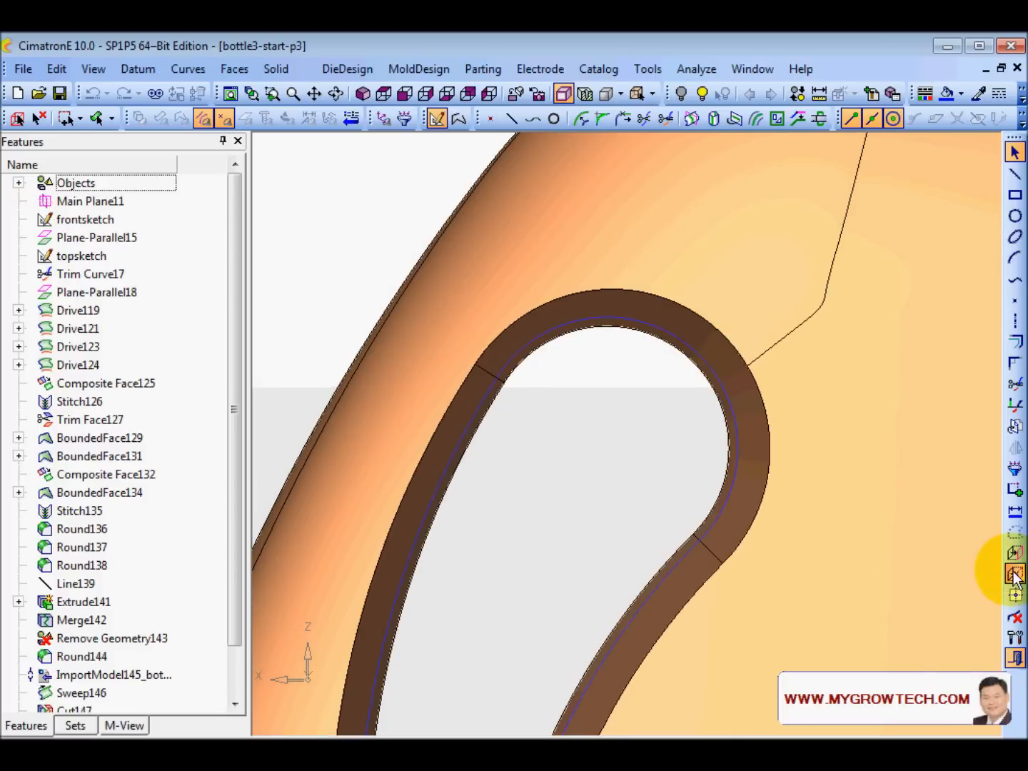
pyautogui.click(662, 330)
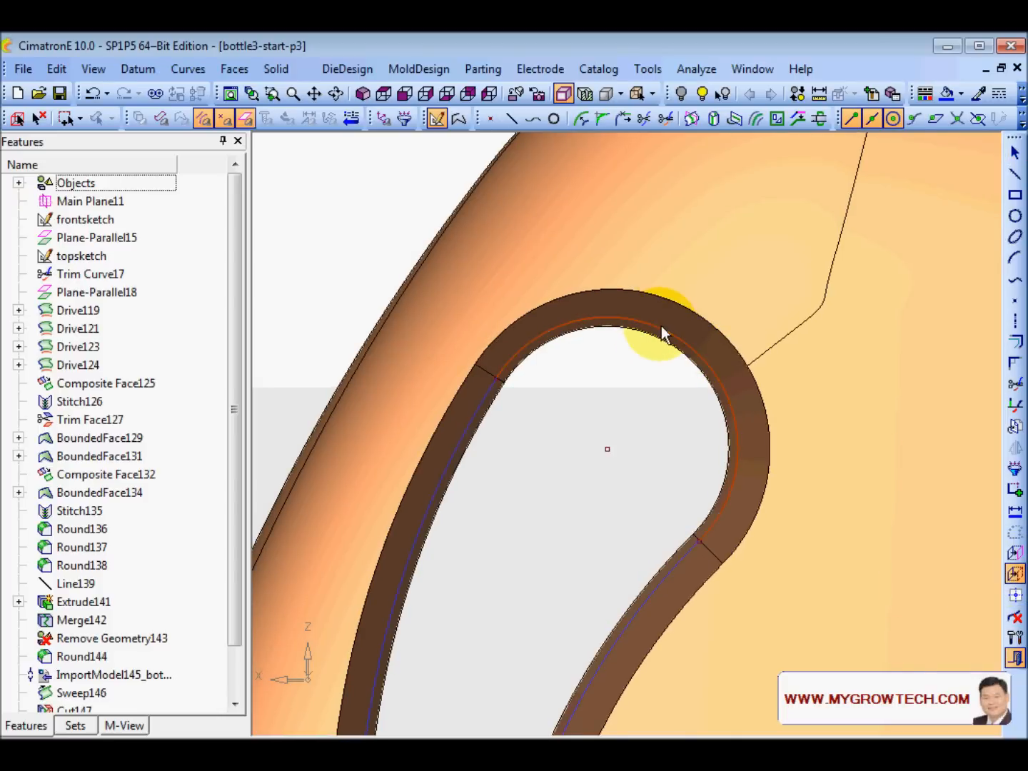
pyautogui.middleClick(680, 312)
pyautogui.keyDown('ctrl'); pyautogui.moveTo(775, 226); pyautogui.dragTo(623, 493, button='right'); pyautogui.keyUp('ctrl')
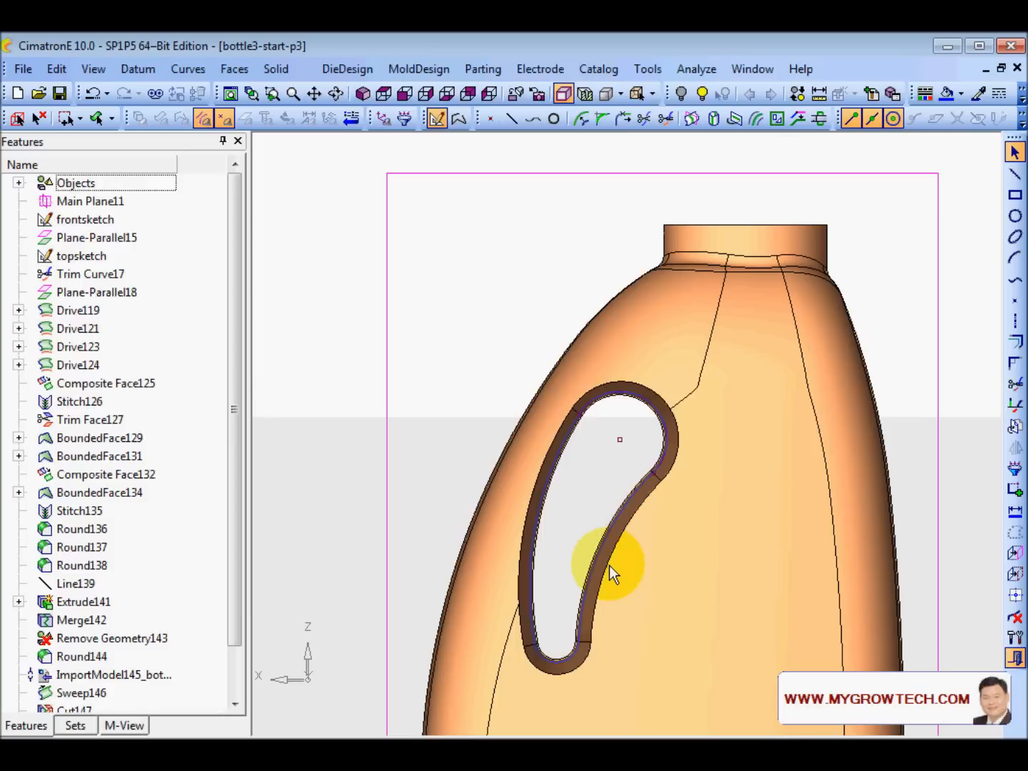
pyautogui.moveTo(678, 710)
pyautogui.keyDown('ctrl'); pyautogui.mouseDown(button='middle')
pyautogui.moveTo(616, 475)
pyautogui.moveTo(694, 692)
pyautogui.mouseUp(button='middle'); pyautogui.keyUp('ctrl')
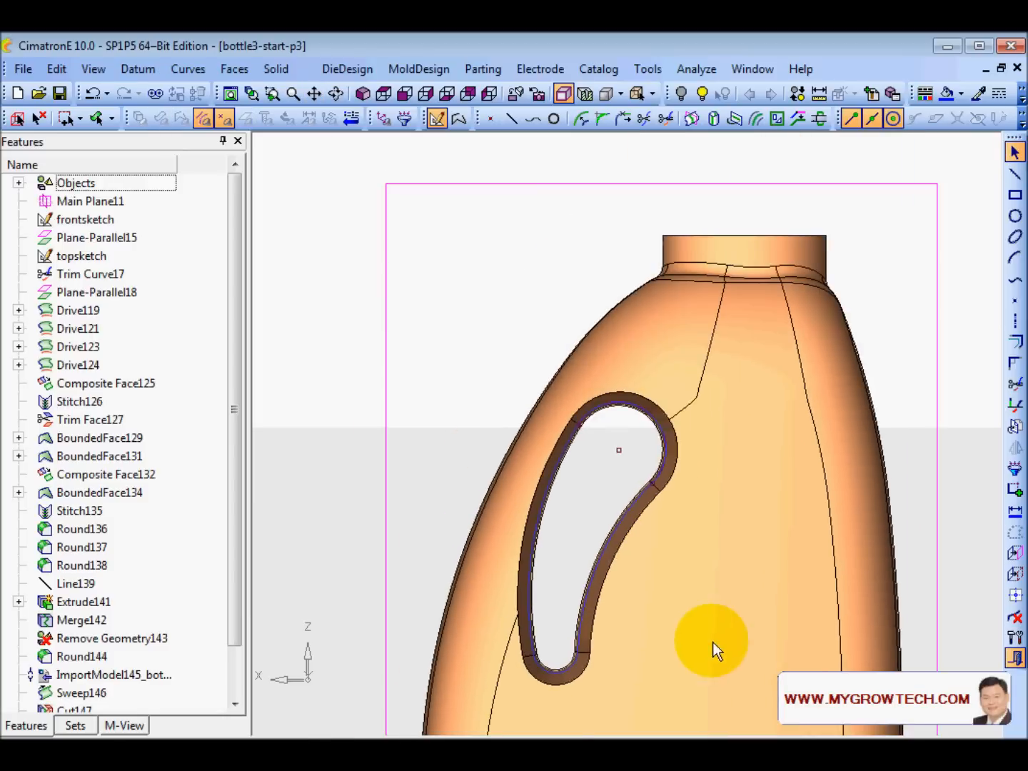
pyautogui.keyDown('ctrl'); pyautogui.moveTo(712, 641); pyautogui.dragTo(672, 375, button='right'); pyautogui.keyUp('ctrl')
# - Draw a straight line tangent to the top arc running outward from the slot
pyautogui.click(1017, 177)
pyautogui.rightClick(407, 229)
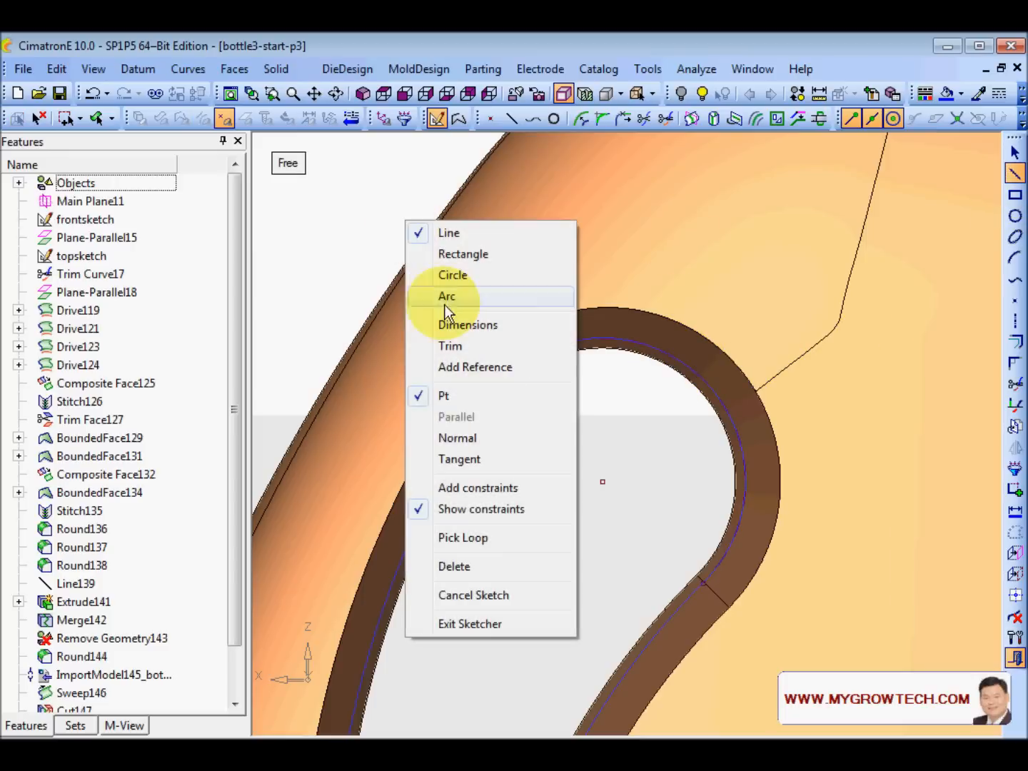
pyautogui.click(459, 459)
pyautogui.keyDown('ctrl'); pyautogui.moveTo(436, 222); pyautogui.dragTo(579, 645, button='right'); pyautogui.keyUp('ctrl')
pyautogui.keyDown('ctrl'); pyautogui.moveTo(652, 459); pyautogui.dragTo(652, 486, button='middle'); pyautogui.keyUp('ctrl')
pyautogui.click(649, 468)
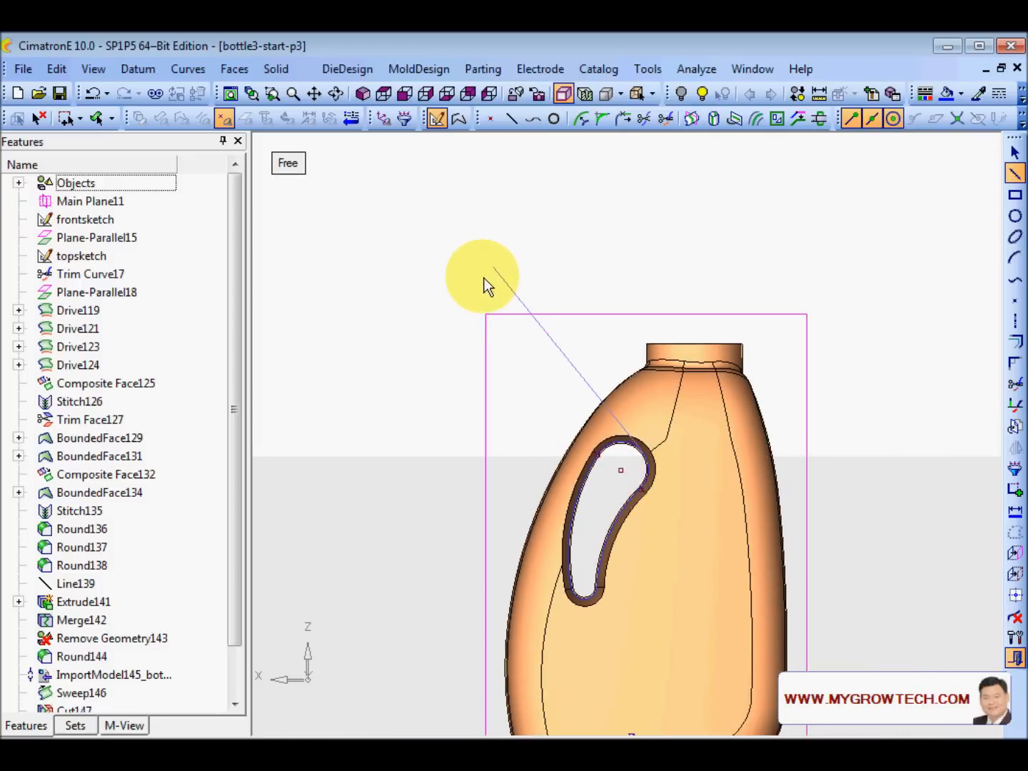
pyautogui.click(441, 251)
pyautogui.press('Escape')
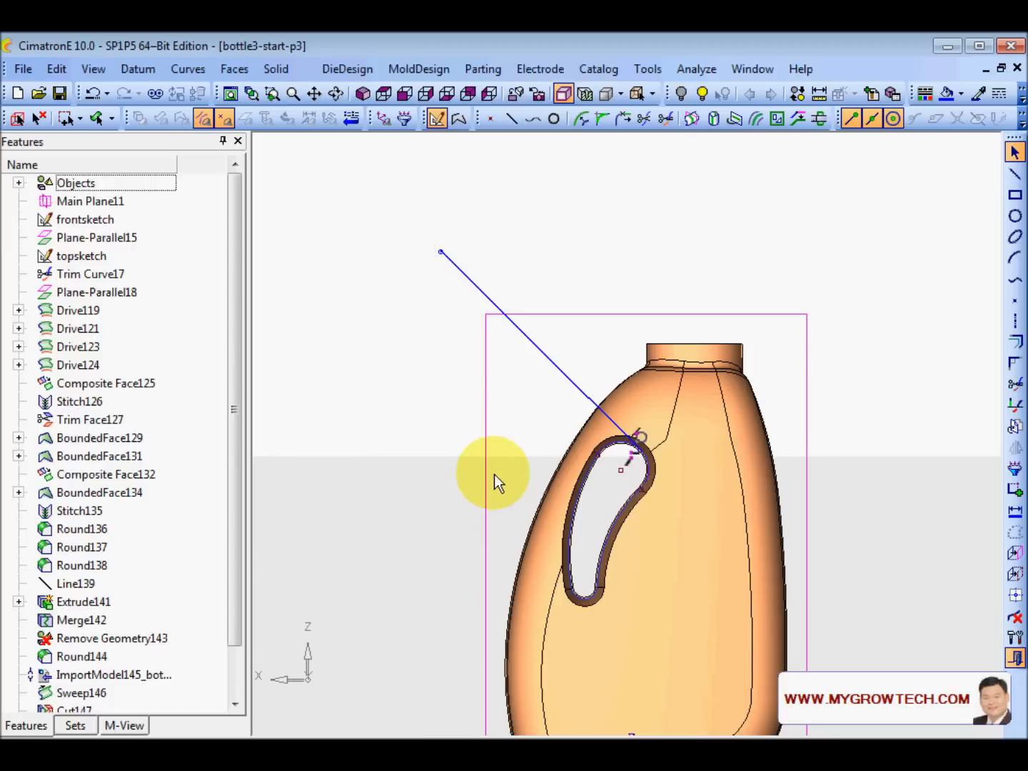
# - Place a point at the lower arc's centre and draw a tangent line outward from the lower arc
pyautogui.keyDown('ctrl'); pyautogui.moveTo(494, 474); pyautogui.dragTo(500, 401, button='middle'); pyautogui.keyUp('ctrl')
pyautogui.keyDown('ctrl'); pyautogui.moveTo(551, 558); pyautogui.dragTo(469, 462, button='right'); pyautogui.keyUp('ctrl')
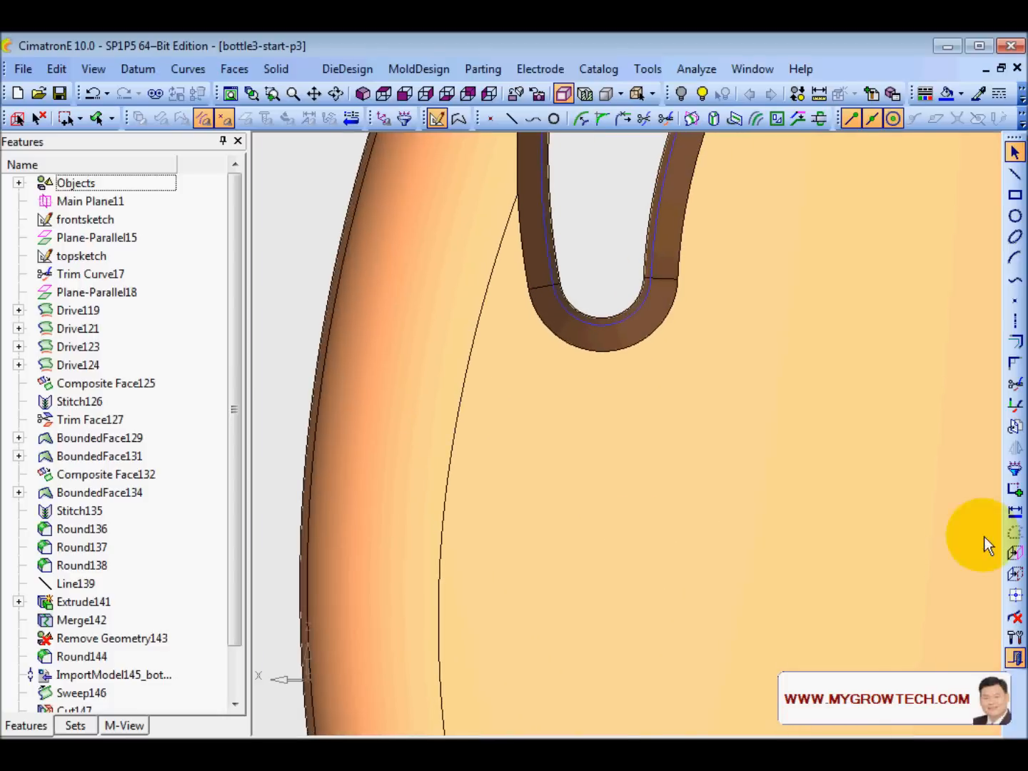
pyautogui.click(1016, 573)
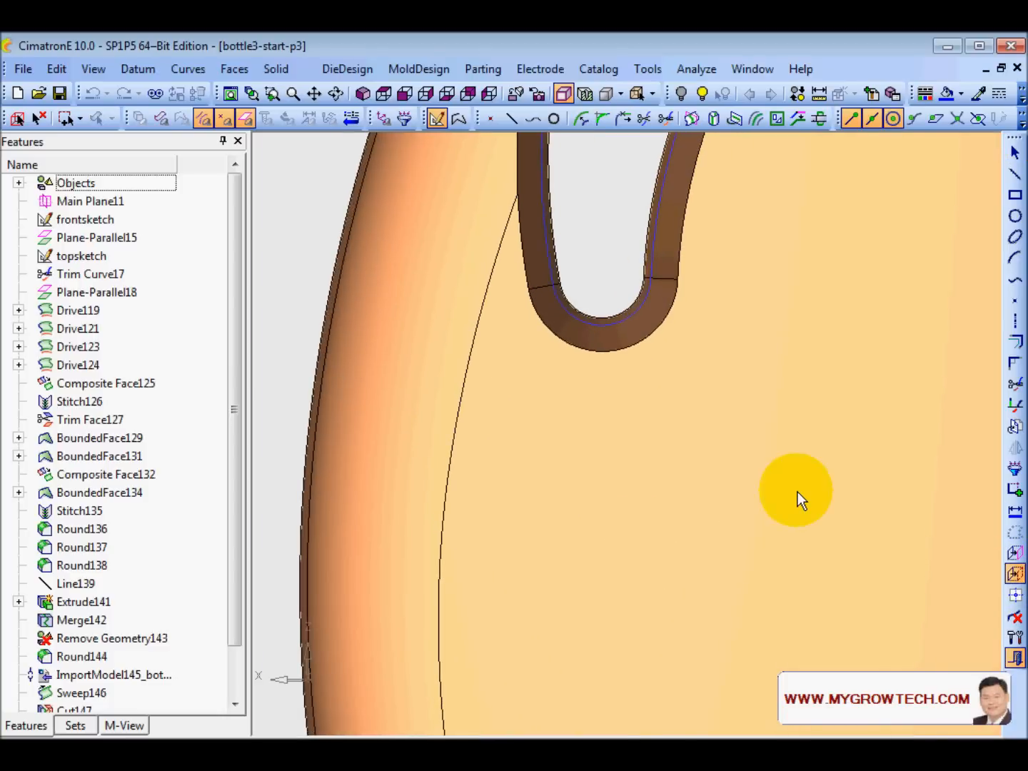
pyautogui.click(598, 327)
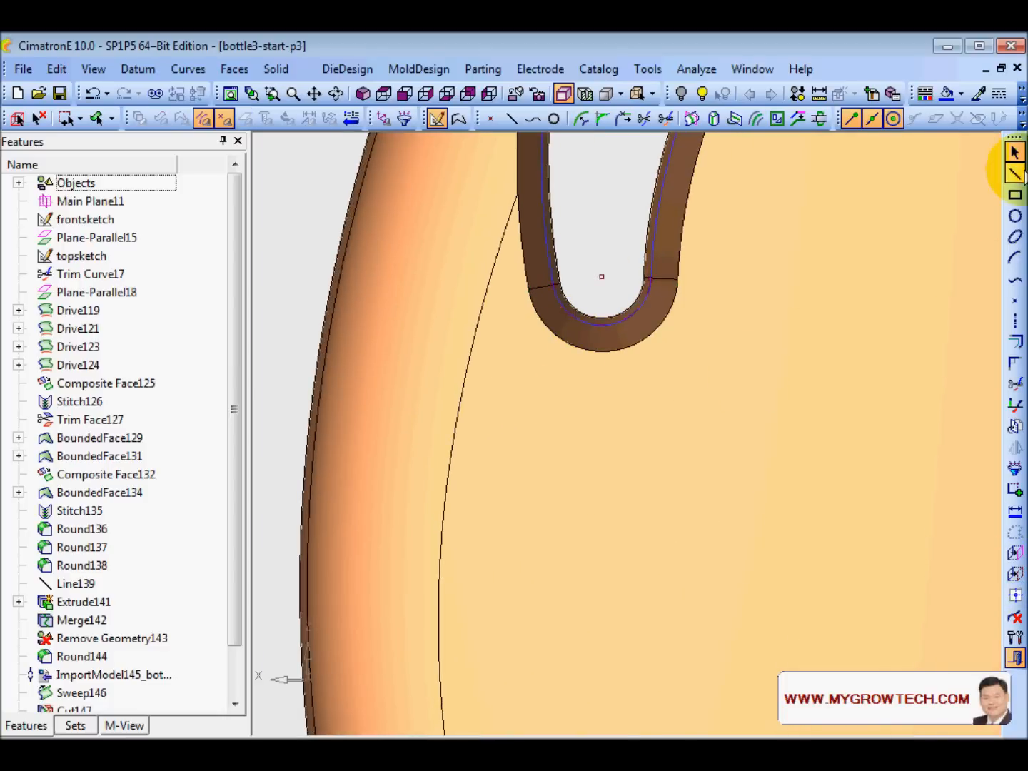
pyautogui.click(1014, 173)
pyautogui.rightClick(781, 361)
pyautogui.click(665, 312)
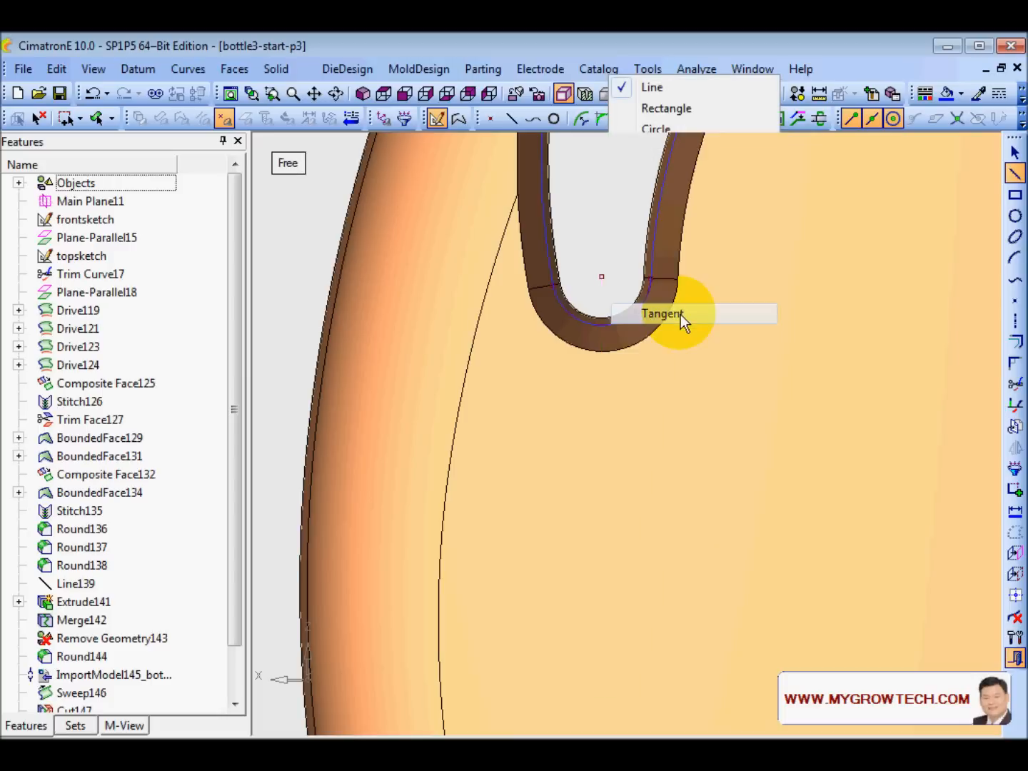
pyautogui.click(601, 328)
pyautogui.scroll(-5, 532, 440)
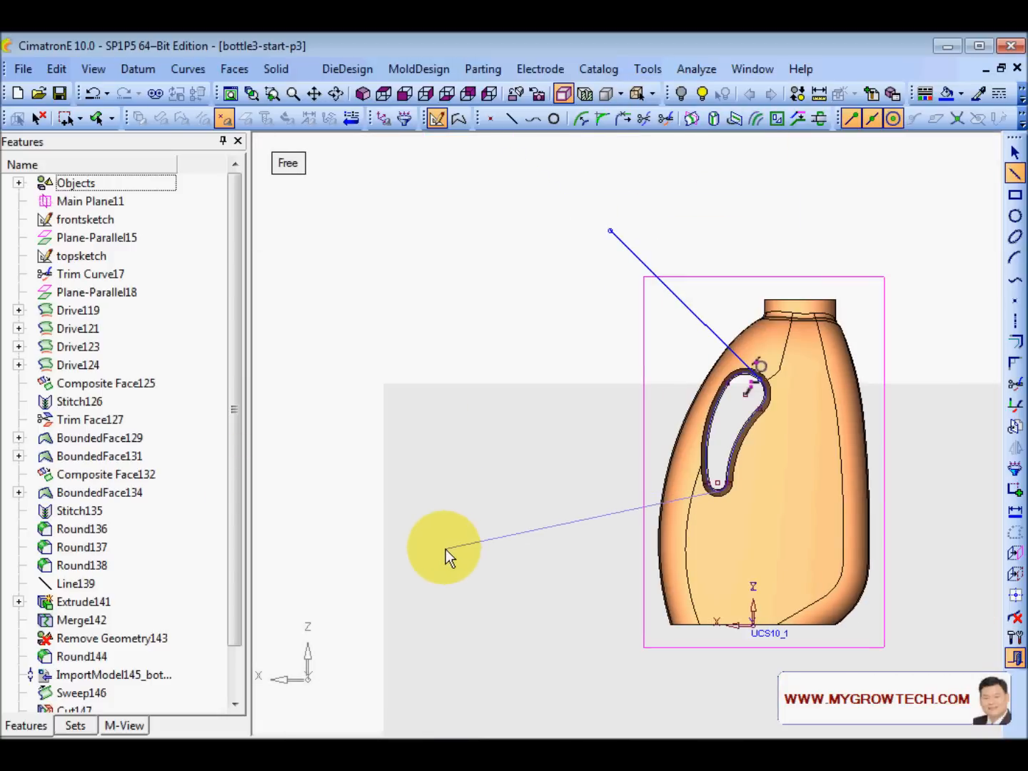
pyautogui.click(446, 550)
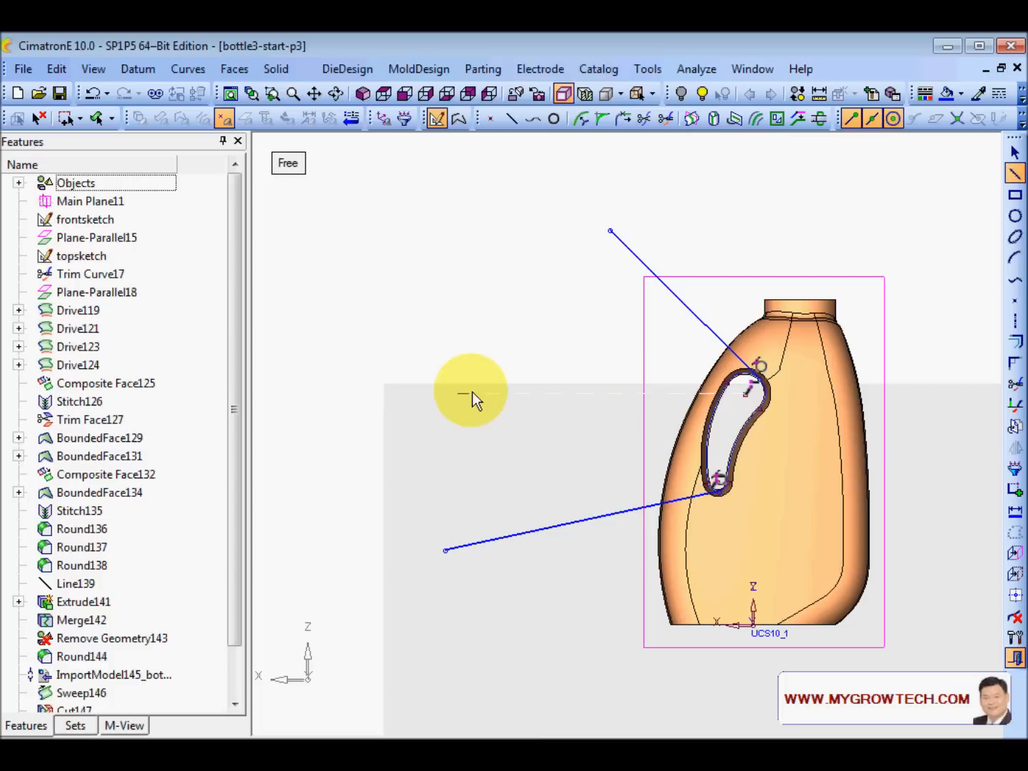
# - Exit the Sketcher and tilt the view of the bottle
pyautogui.rightClick(512, 314)
pyautogui.click(614, 615)
pyautogui.moveTo(480, 439)
pyautogui.mouseDown(button='middle')
pyautogui.moveTo(646, 226)
pyautogui.moveTo(758, 269)
pyautogui.moveTo(779, 314)
pyautogui.mouseUp(button='middle')
pyautogui.scroll(4, 647, 569)
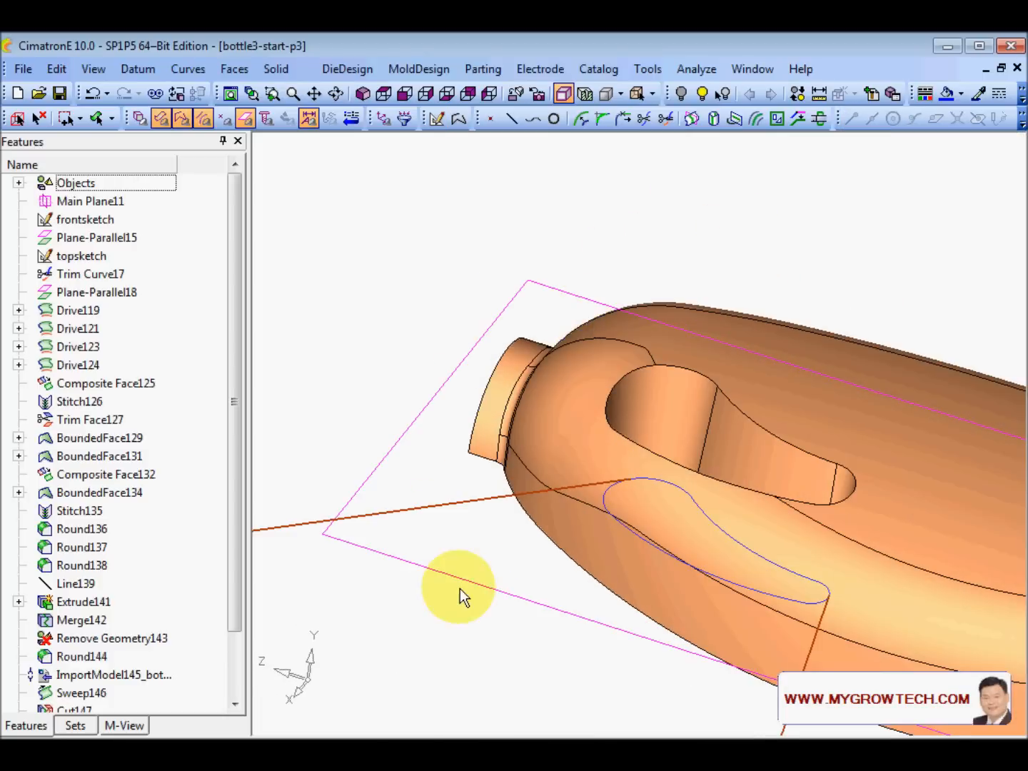
# - Create a datum plane normal to the tangent line at its endpoint on the handle outline
pyautogui.keyDown('ctrl'); pyautogui.moveTo(460, 587); pyautogui.dragTo(438, 576, button='middle'); pyautogui.keyUp('ctrl')
pyautogui.click(37, 118)
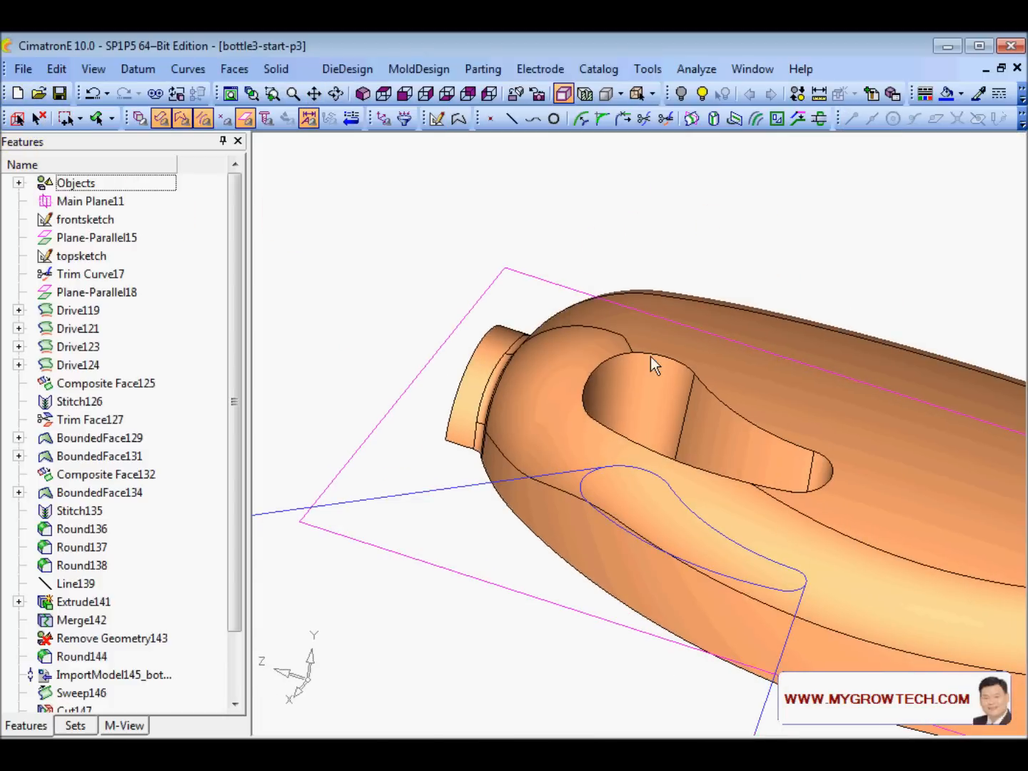
pyautogui.keyDown('ctrl'); pyautogui.moveTo(646, 469); pyautogui.dragTo(612, 312, button='right'); pyautogui.keyUp('ctrl')
pyautogui.keyDown('ctrl'); pyautogui.moveTo(645, 517); pyautogui.dragTo(647, 507, button='middle'); pyautogui.keyUp('ctrl')
pyautogui.keyDown('ctrl'); pyautogui.moveTo(646, 507); pyautogui.dragTo(614, 422); pyautogui.keyUp('ctrl')
pyautogui.keyDown('ctrl'); pyautogui.moveTo(614, 424); pyautogui.dragTo(584, 414, button='right'); pyautogui.keyUp('ctrl')
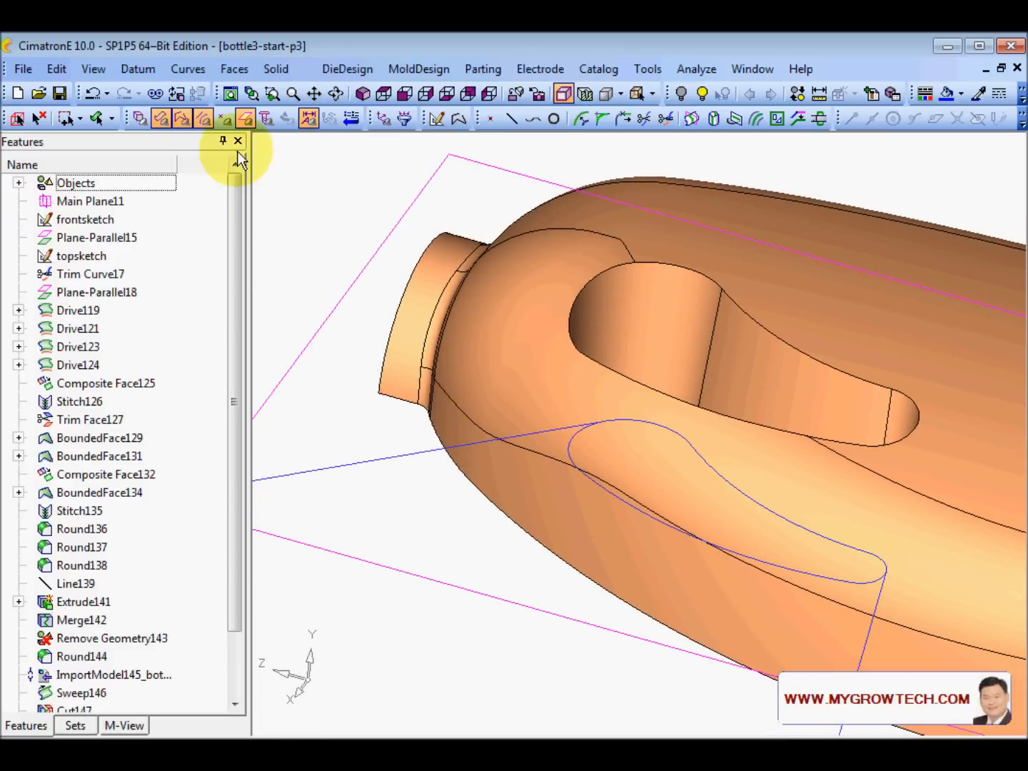
pyautogui.click(143, 70)
pyautogui.moveTo(184, 92)
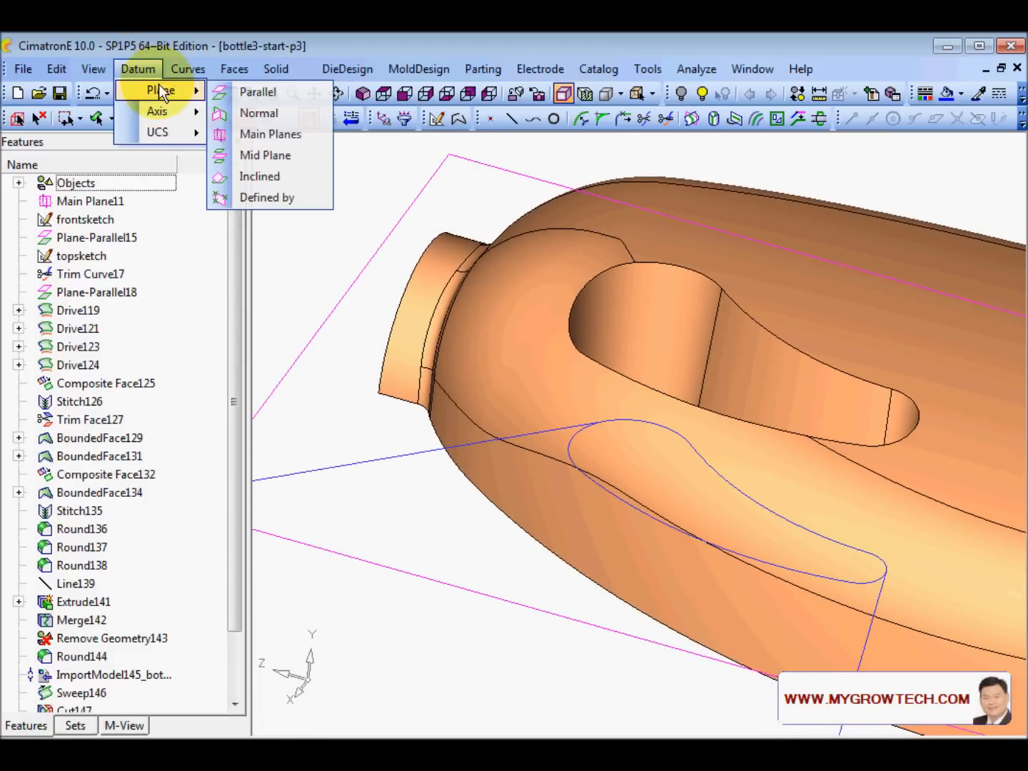
pyautogui.click(281, 111)
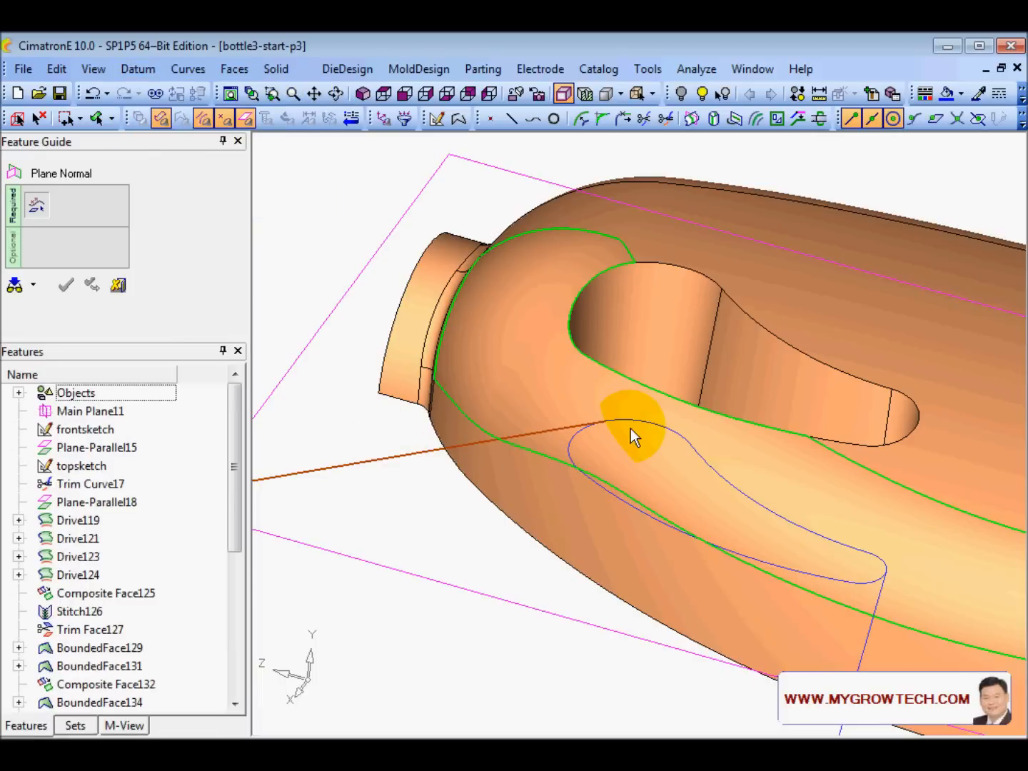
pyautogui.click(607, 422)
pyautogui.click(607, 421)
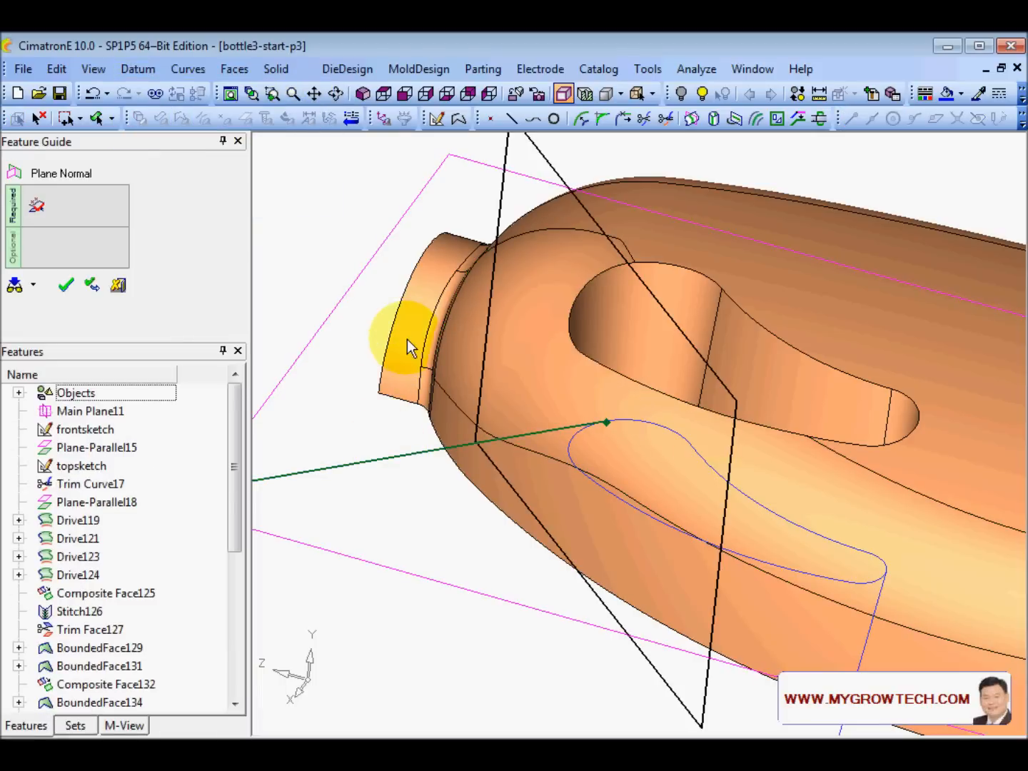
pyautogui.middleClick(374, 306)
pyautogui.click(375, 307)
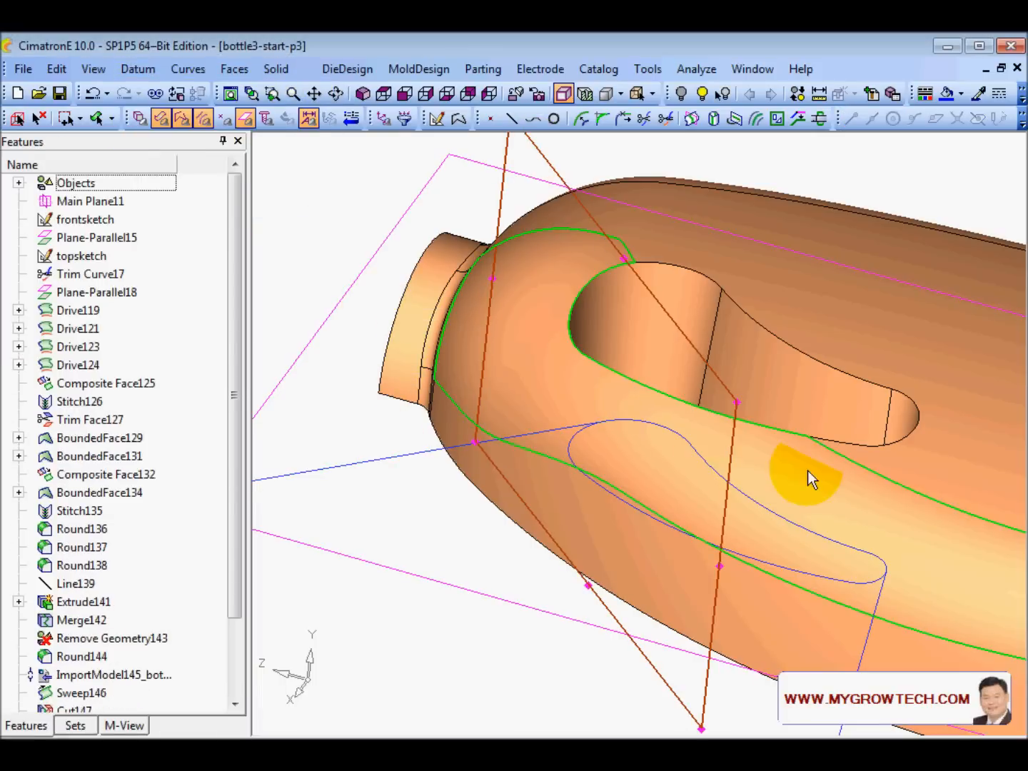
# - Shrink the new normal plane to a small square by dragging its corners
pyautogui.click(736, 401)
pyautogui.doubleClick(736, 404)
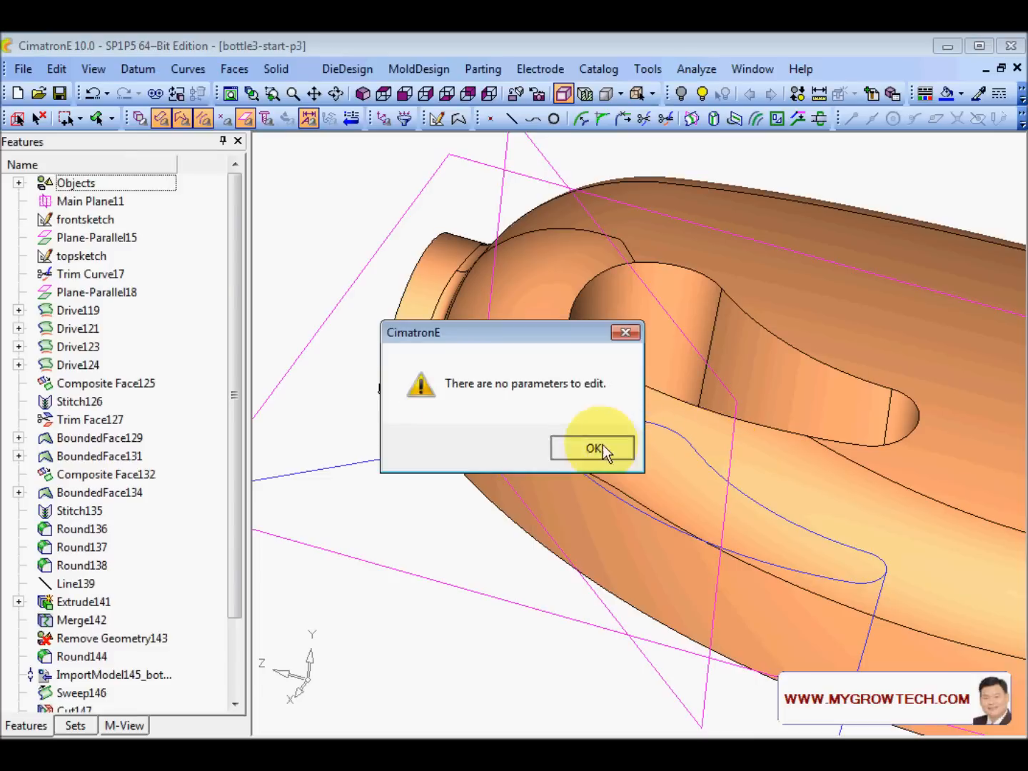
pyautogui.click(596, 448)
pyautogui.click(736, 402)
pyautogui.moveTo(737, 401); pyautogui.dragTo(618, 416)
pyautogui.click(524, 502)
pyautogui.moveTo(473, 442); pyautogui.dragTo(590, 429)
# - Create an intersection curve between the handle opening's inner face and the small plane
pyautogui.moveTo(590, 428); pyautogui.dragTo(539, 366, button='middle')
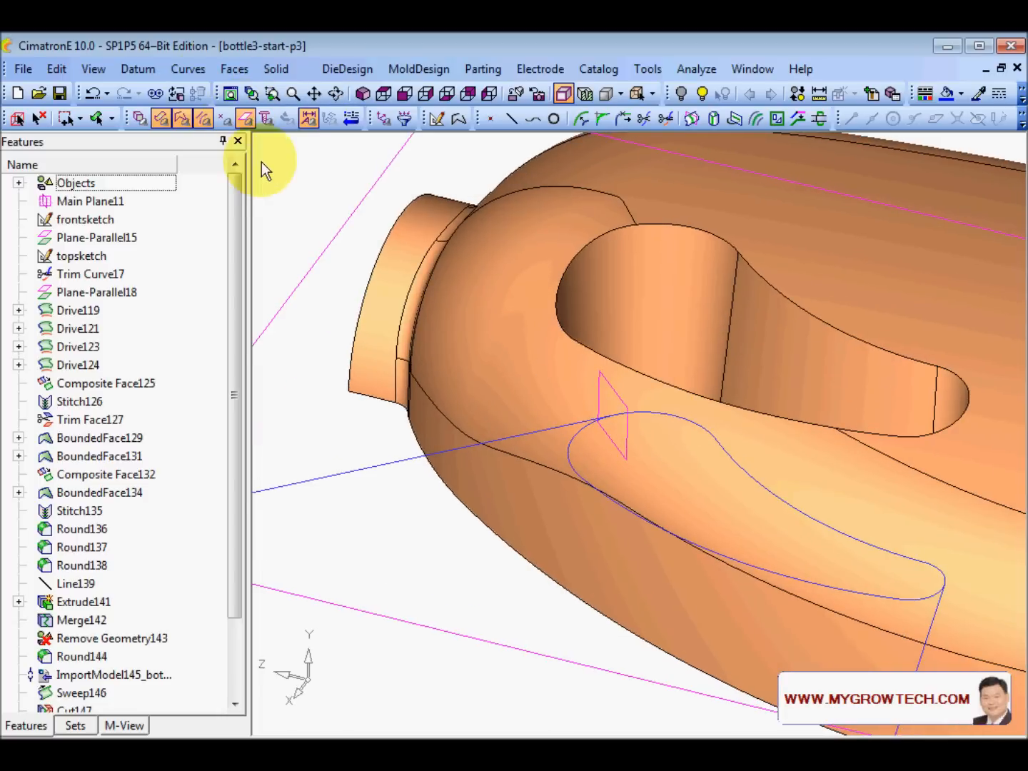
pyautogui.click(189, 69)
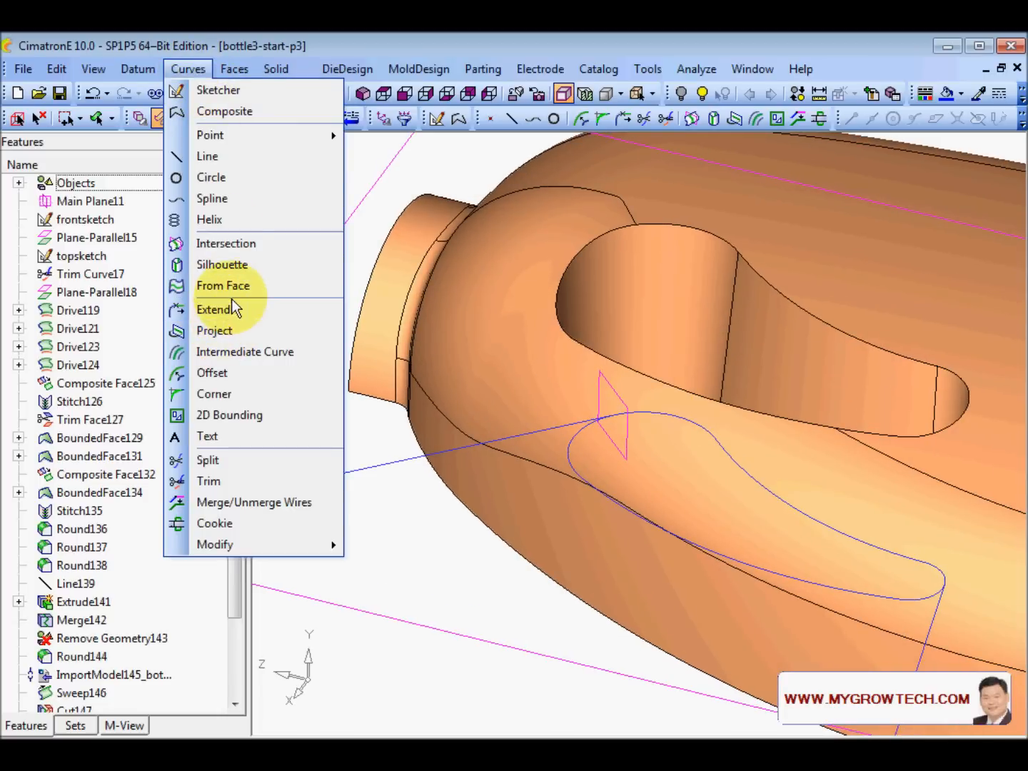
pyautogui.click(210, 244)
pyautogui.moveTo(680, 324); pyautogui.dragTo(639, 325, button='middle')
pyautogui.click(639, 326)
pyautogui.click(634, 392)
pyautogui.middleClick(627, 307)
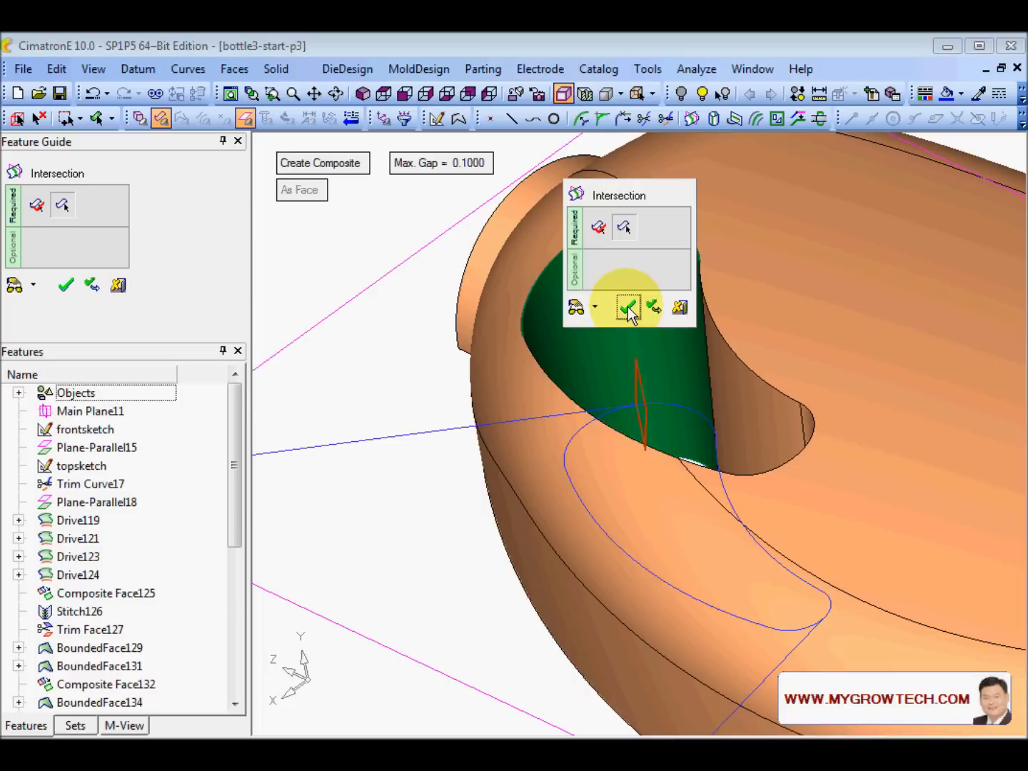
pyautogui.click(629, 306)
pyautogui.moveTo(630, 304); pyautogui.dragTo(682, 269, button='middle')
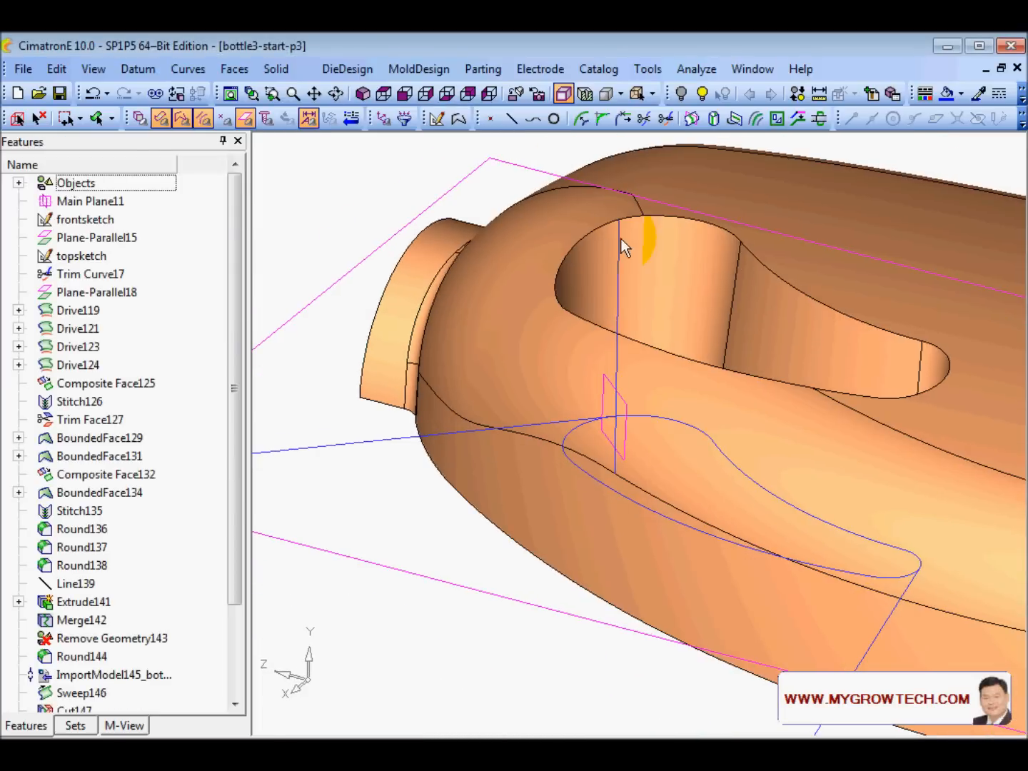
pyautogui.moveTo(667, 376); pyautogui.dragTo(671, 451, button='middle')
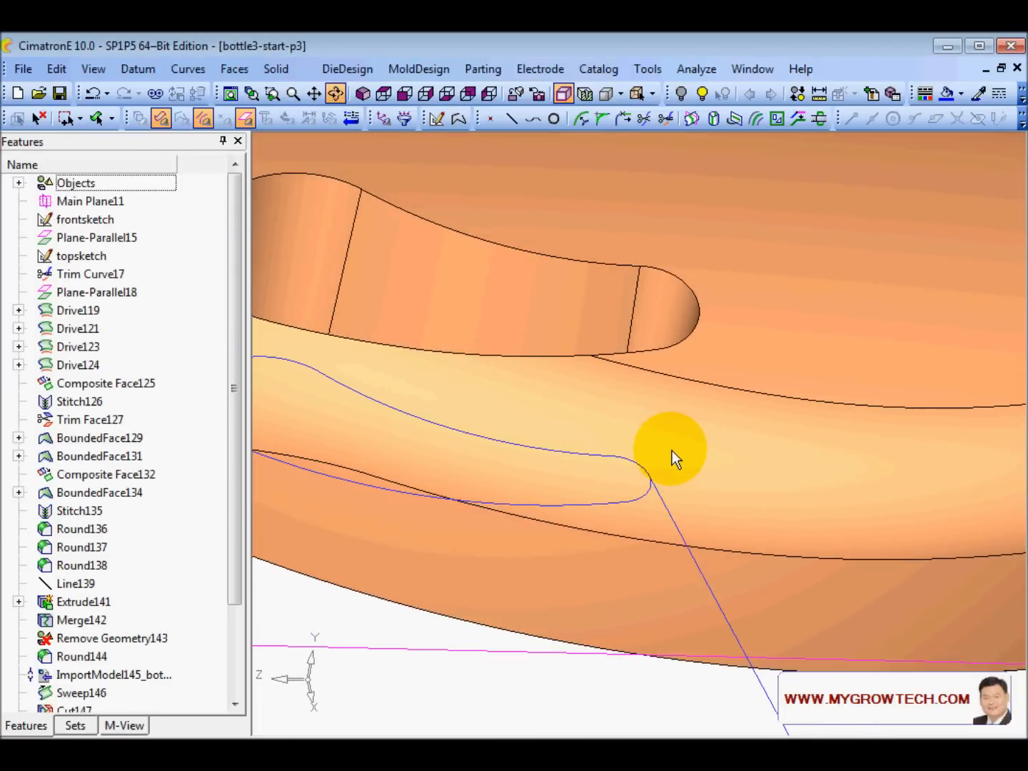
# - Add a second normal plane at the lower line's end and shrink it from two corners
pyautogui.click(138, 68)
pyautogui.moveTo(154, 87)
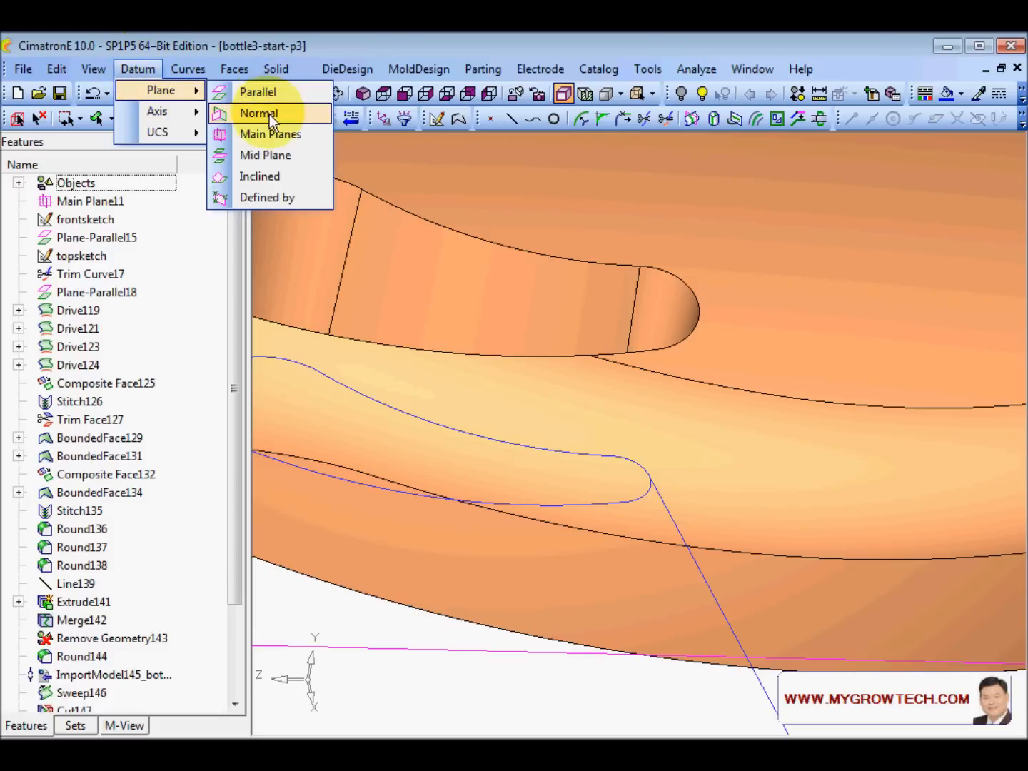
pyautogui.click(269, 113)
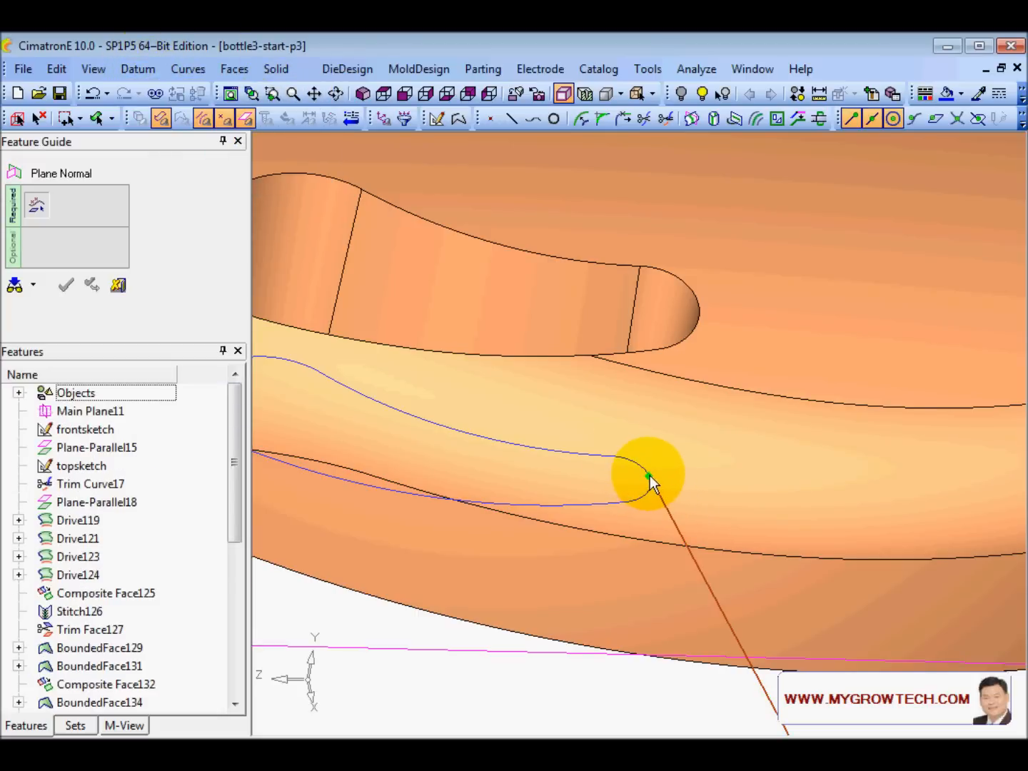
pyautogui.click(649, 476)
pyautogui.click(654, 387)
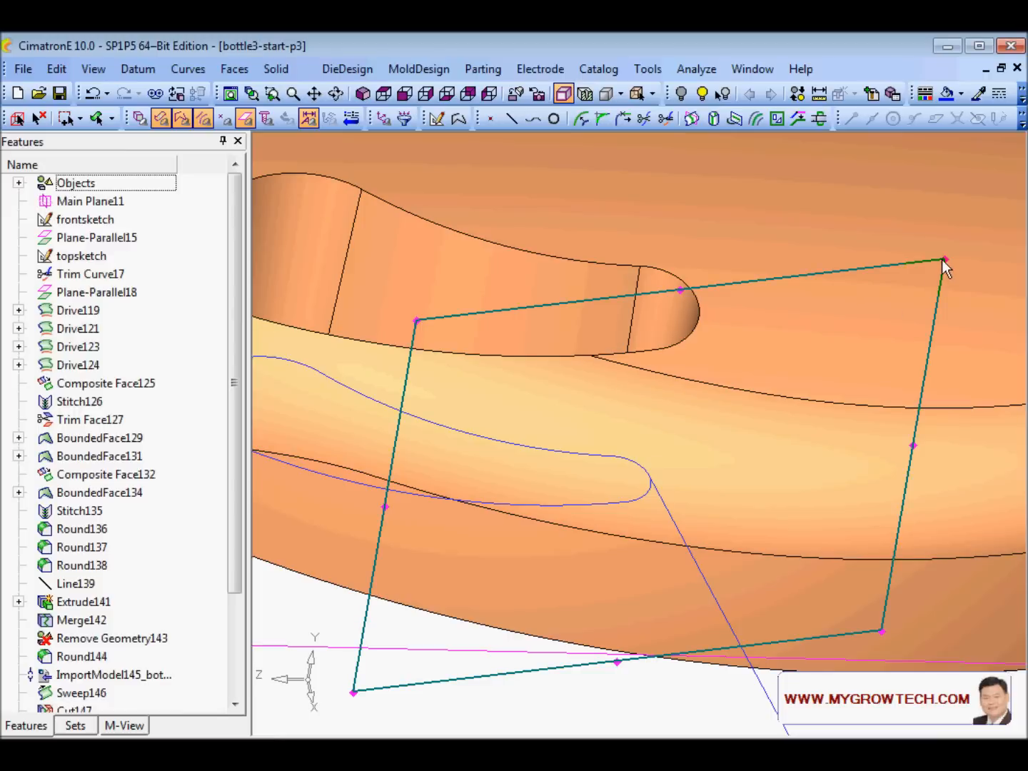
pyautogui.moveTo(943, 257); pyautogui.dragTo(693, 445)
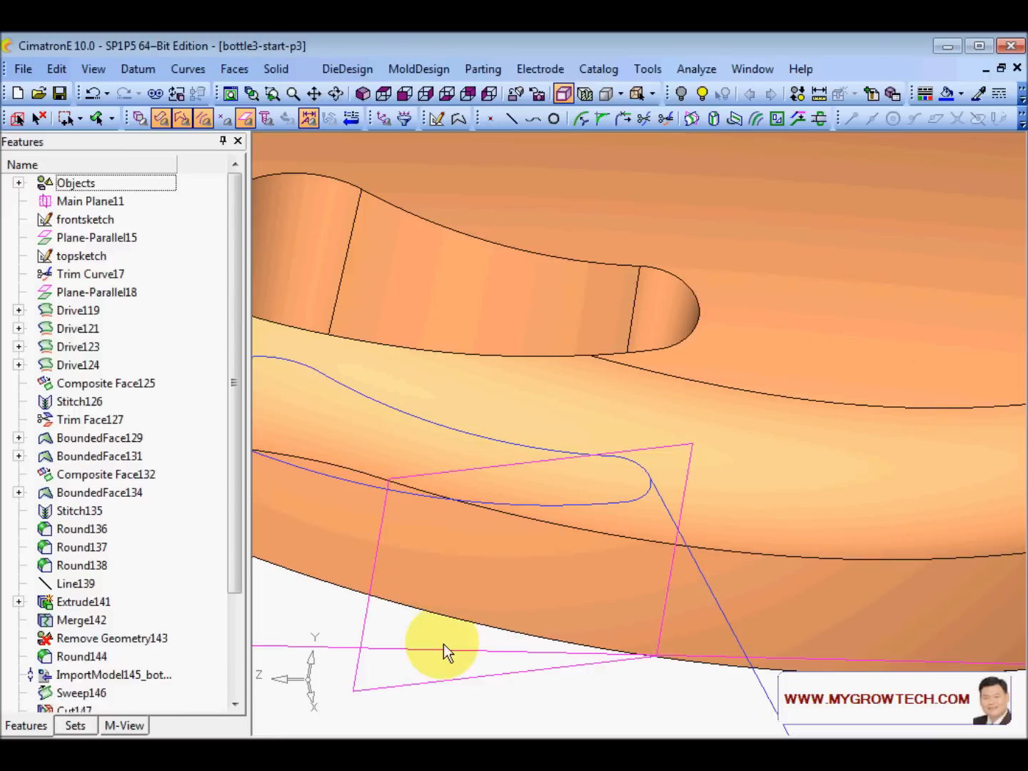
pyautogui.moveTo(353, 693); pyautogui.dragTo(620, 509)
pyautogui.click(188, 68)
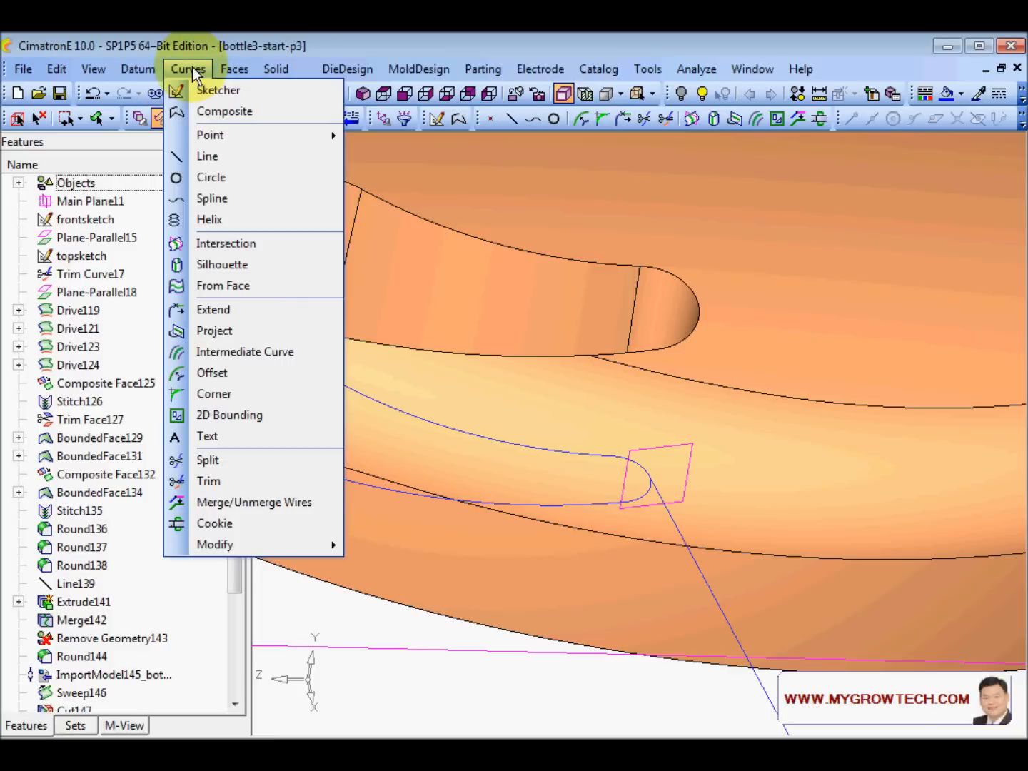
# - Intersect the handle opening's inner face with the second small plane
pyautogui.click(235, 243)
pyautogui.moveTo(750, 389); pyautogui.dragTo(622, 328, button='middle')
pyautogui.click(619, 327)
pyautogui.click(599, 415)
pyautogui.middleClick(598, 414)
pyautogui.moveTo(599, 415); pyautogui.dragTo(664, 445, button='middle')
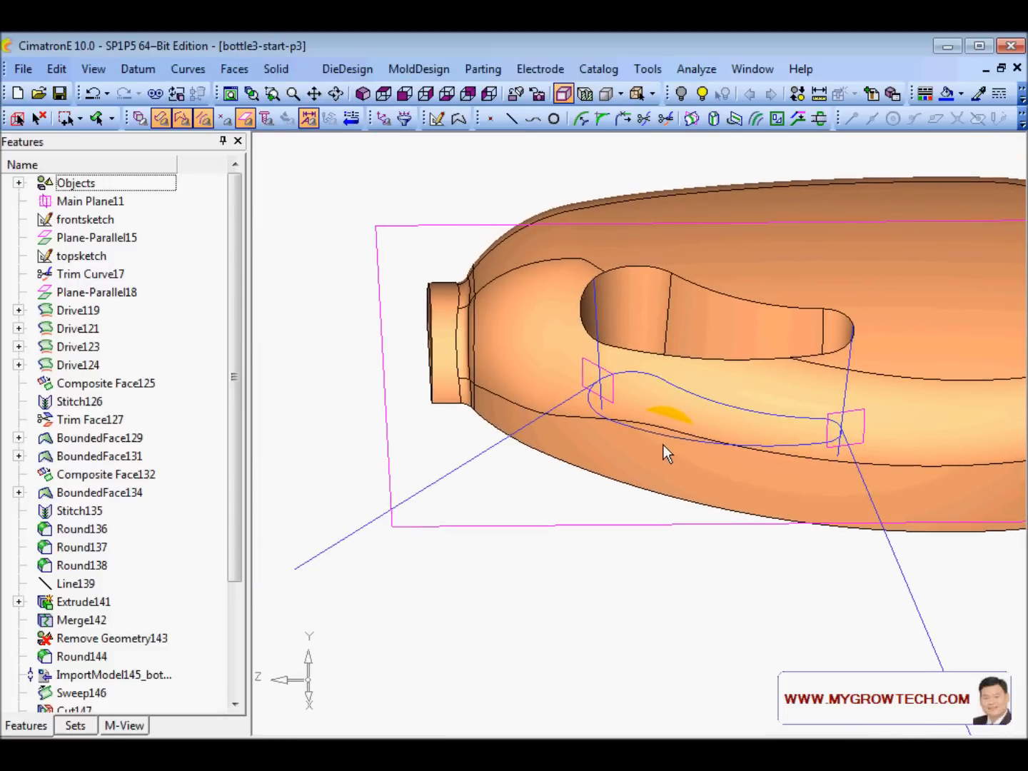
# - Trim the left and right vertical intersection curves against the large plane
pyautogui.click(189, 69)
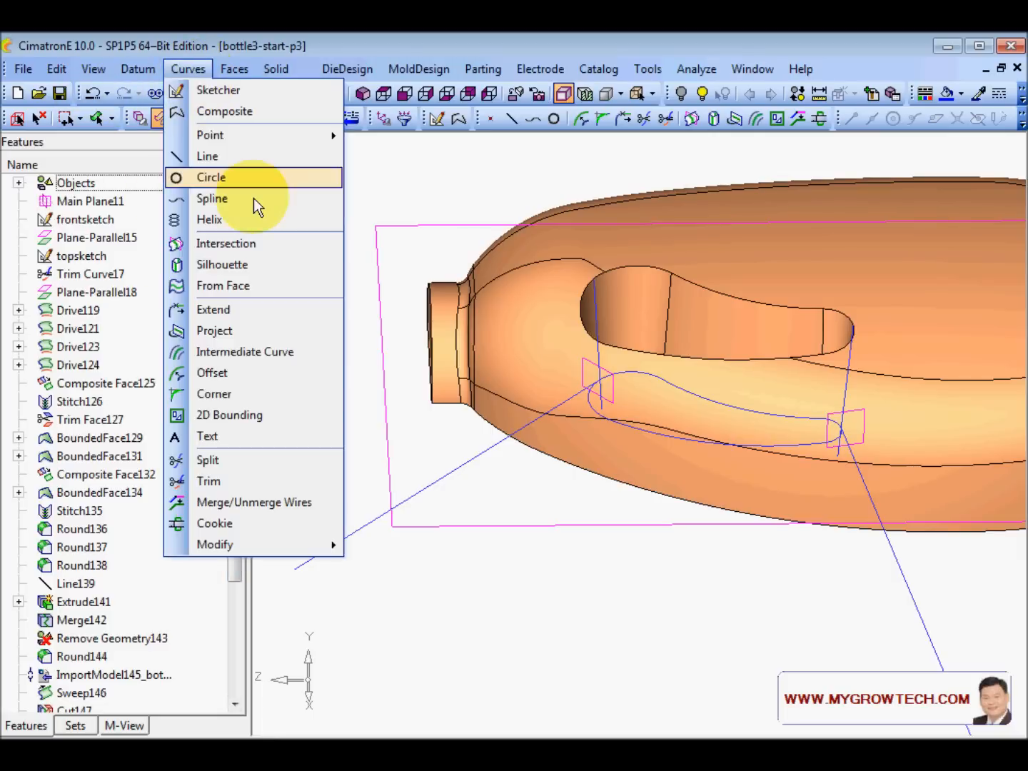
pyautogui.click(222, 479)
pyautogui.click(597, 303)
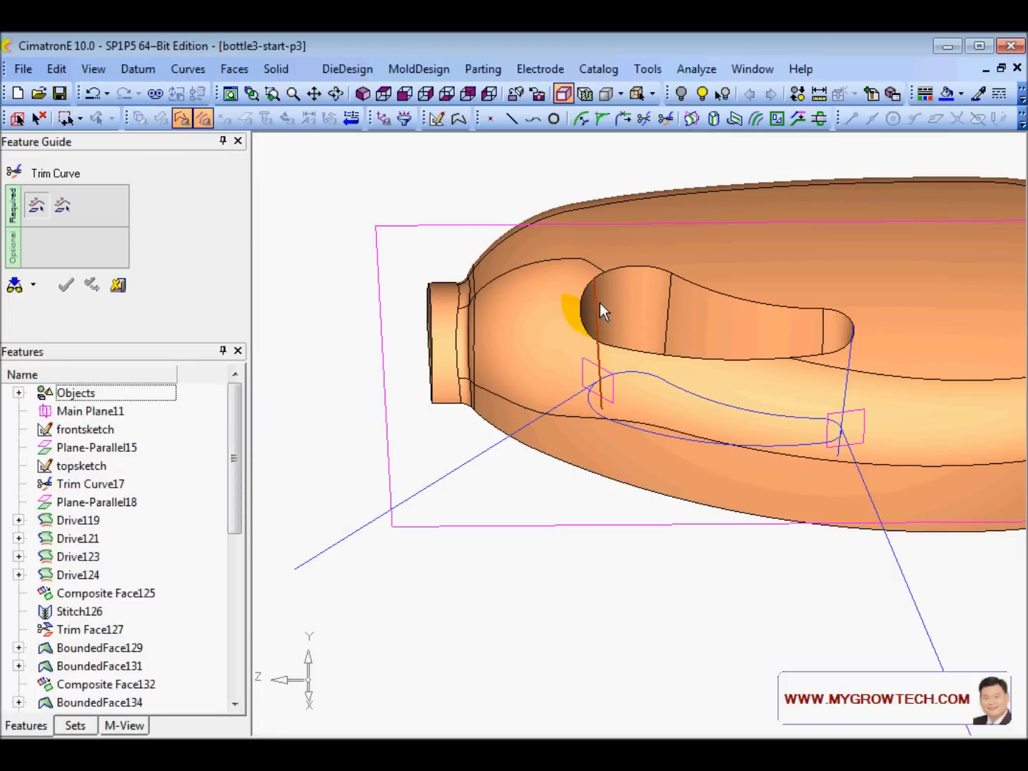
pyautogui.click(852, 354)
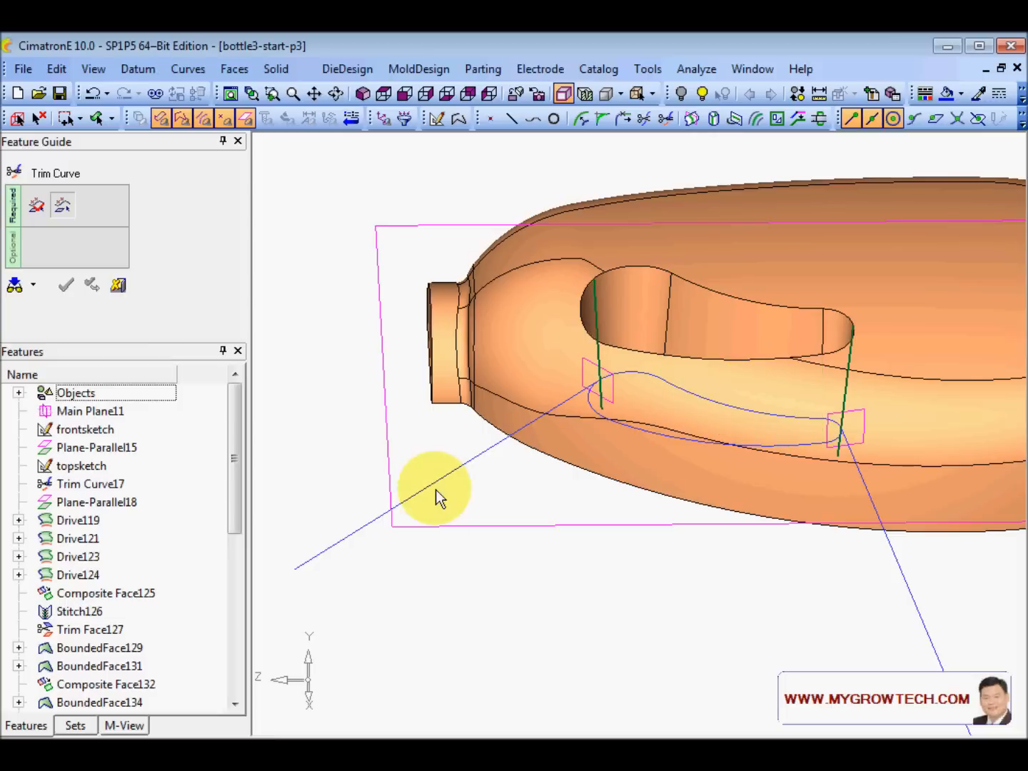
pyautogui.click(467, 526)
pyautogui.click(395, 429)
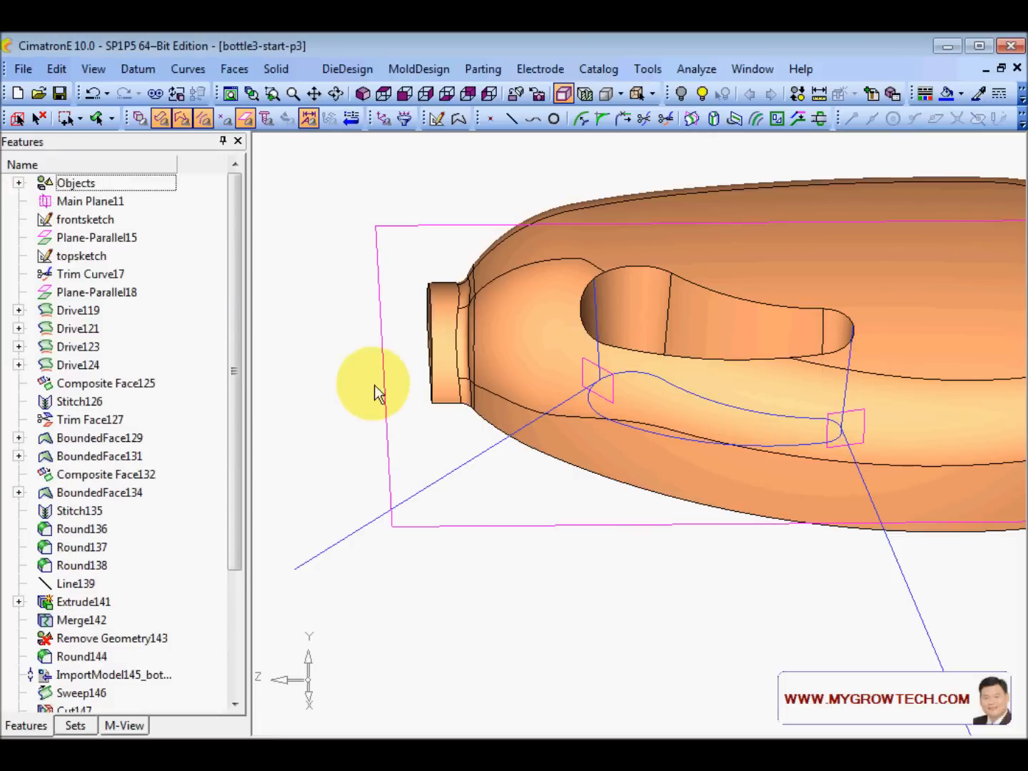
# - Sweep a flat face tangent to the first end curve of the handle opening, direction flipped, Delta 200
pyautogui.click(236, 72)
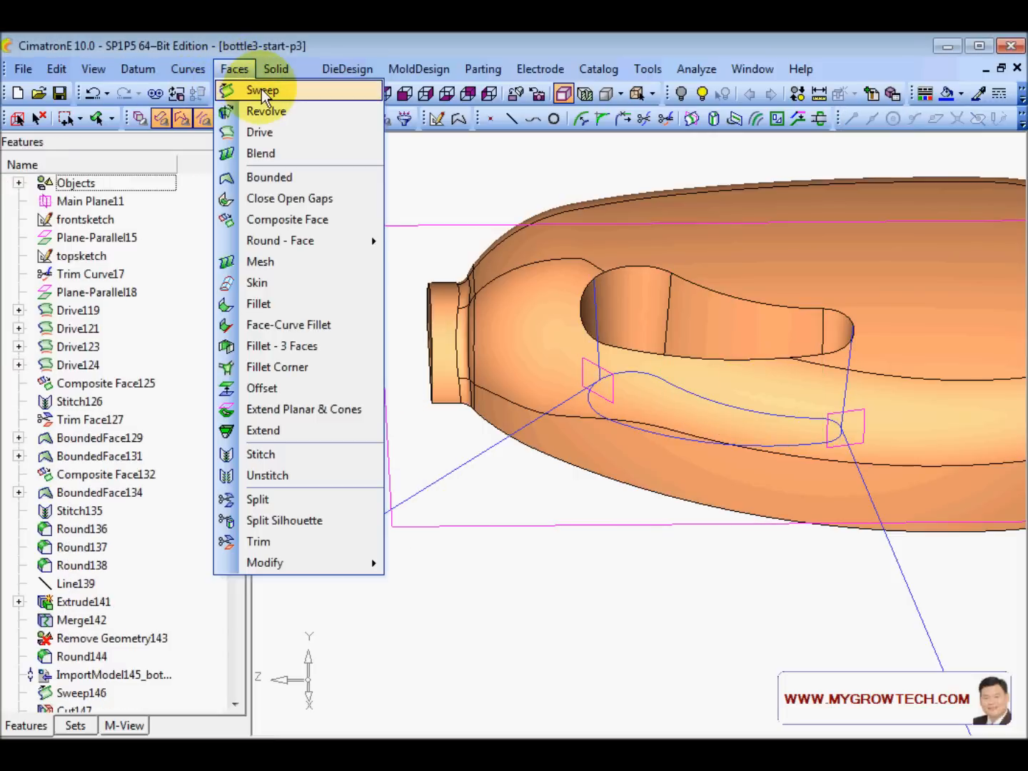
pyautogui.click(246, 84)
pyautogui.click(595, 306)
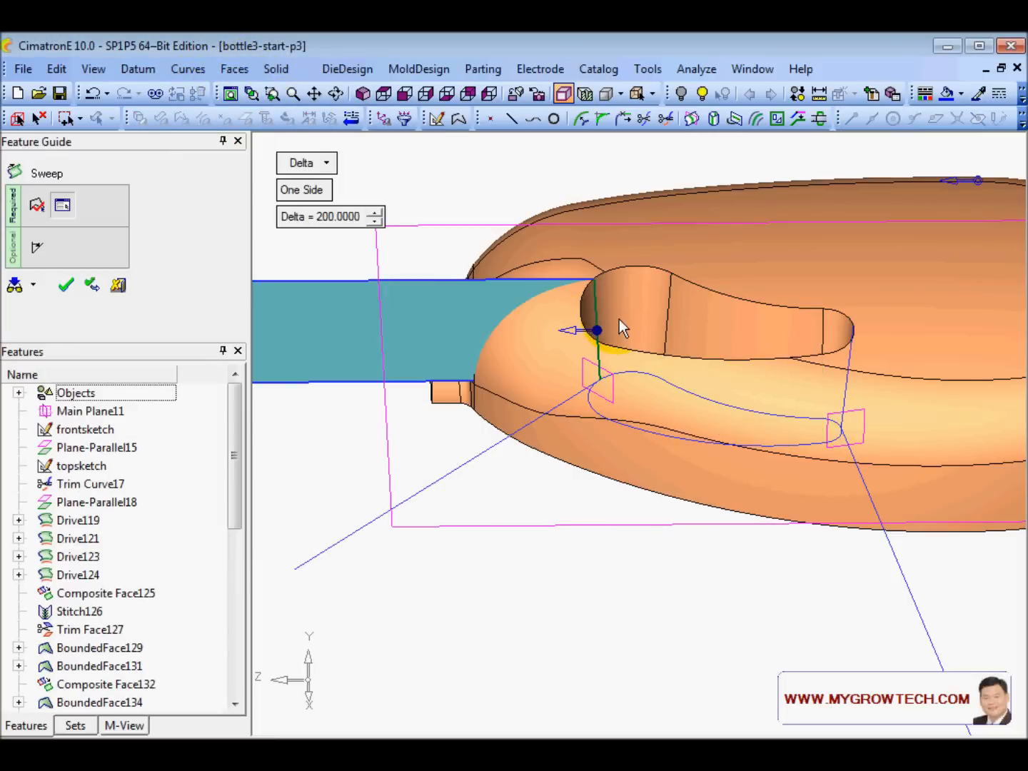
pyautogui.rightClick(600, 332)
pyautogui.click(655, 346)
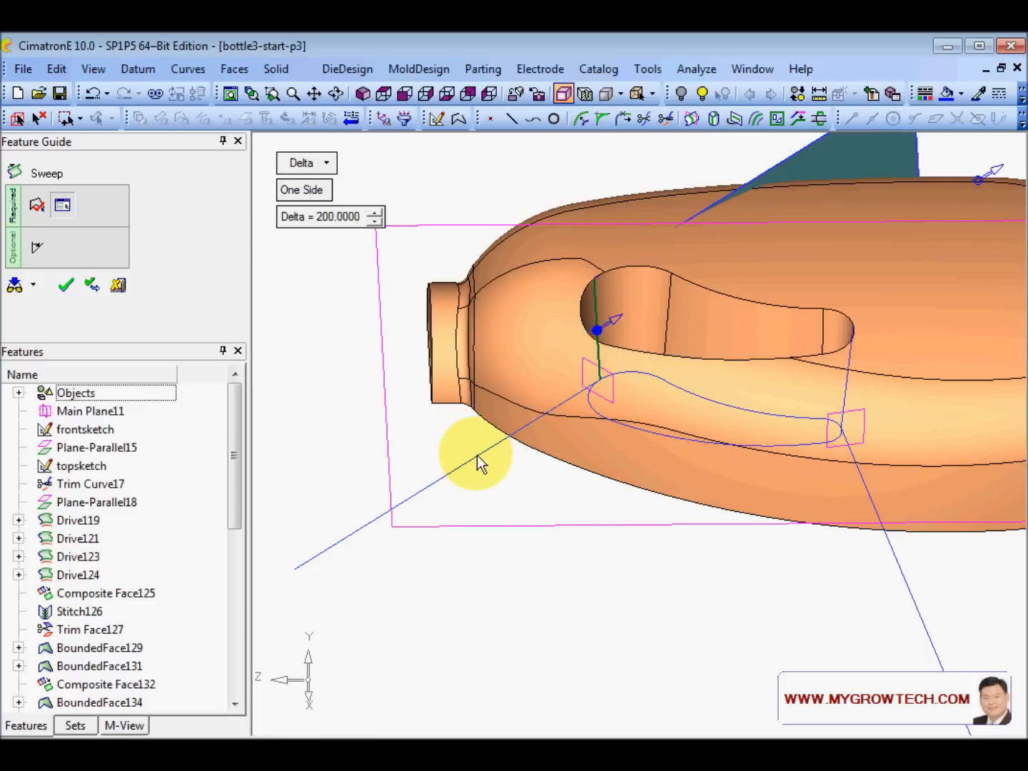
pyautogui.click(620, 319)
pyautogui.middleClick(481, 314)
pyautogui.click(510, 316)
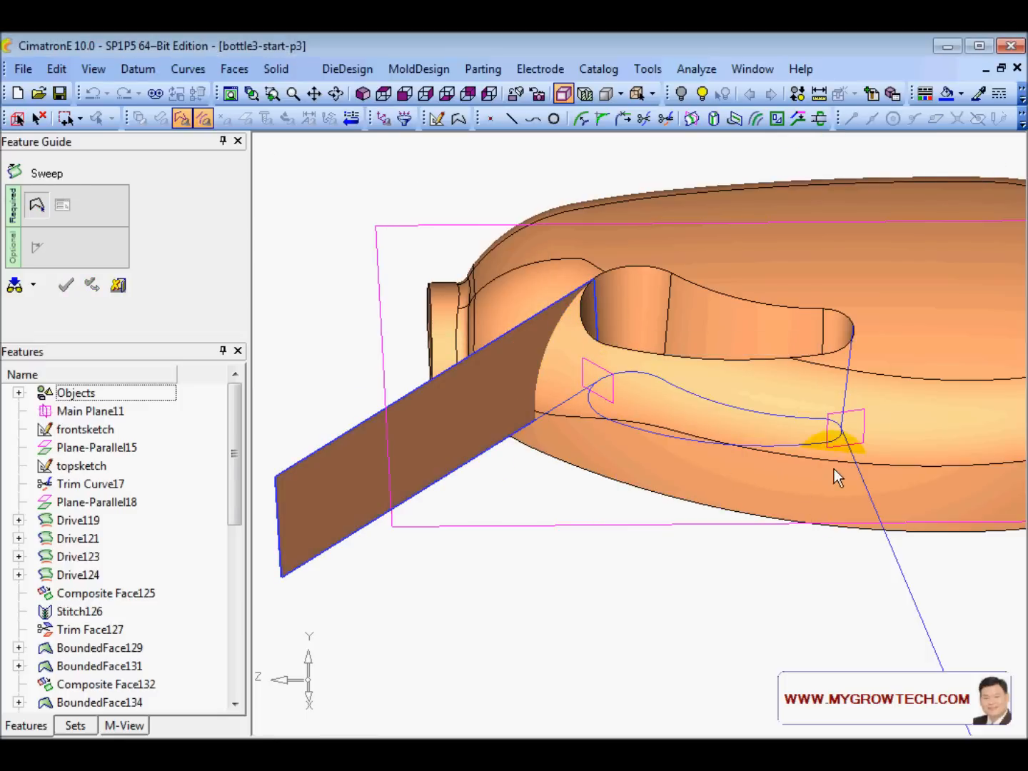
# - Sweep a second tangent face from the curve at the handle's right end, then zoom out to see both
pyautogui.click(850, 393)
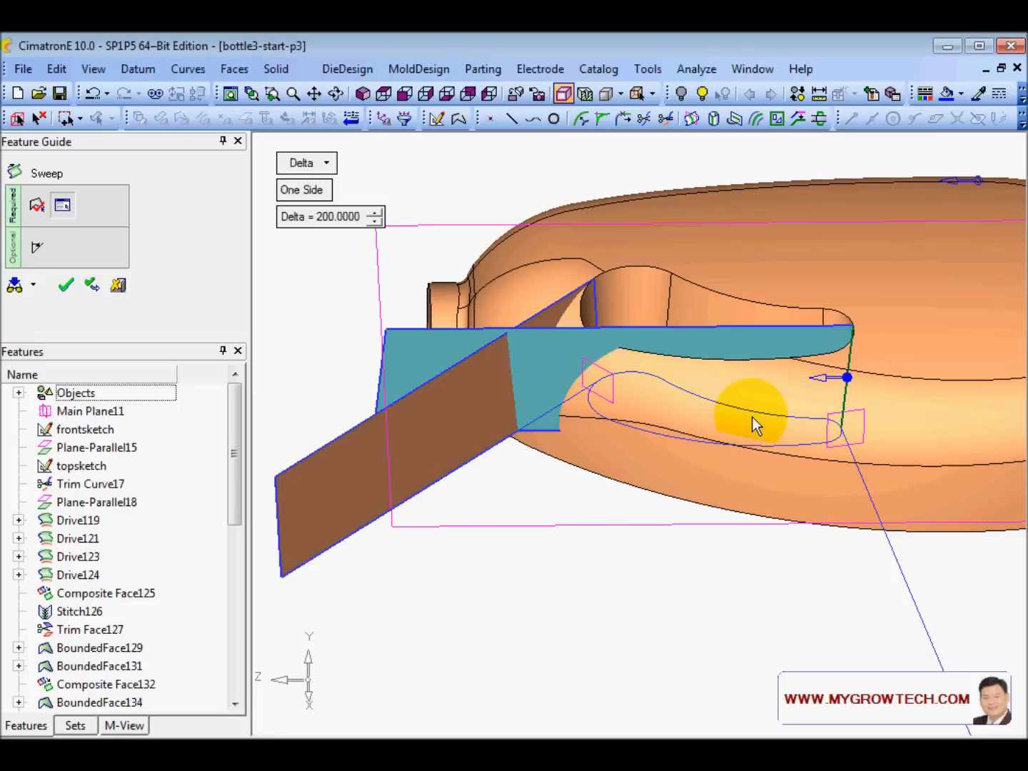
pyautogui.rightClick(847, 379)
pyautogui.click(879, 397)
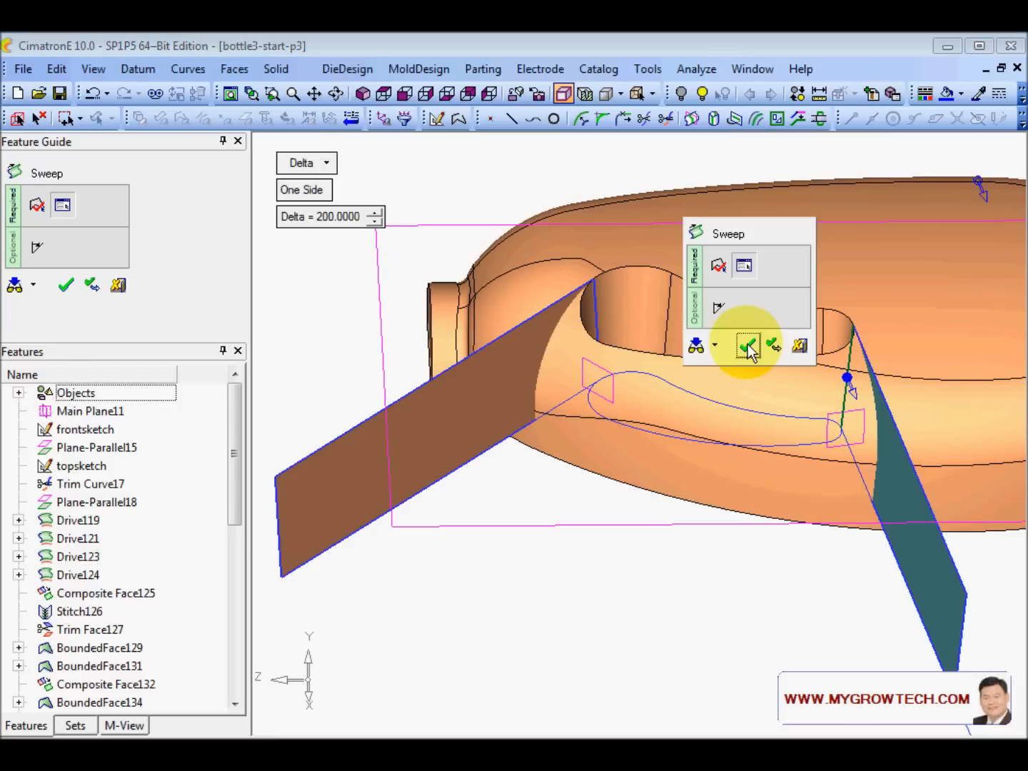
pyautogui.click(749, 344)
pyautogui.scroll(2, 622, 424)
pyautogui.keyDown('ctrl'); pyautogui.moveTo(624, 427); pyautogui.dragTo(638, 370, button='middle'); pyautogui.keyUp('ctrl')
pyautogui.scroll(-3, 636, 370)
pyautogui.keyDown('ctrl'); pyautogui.moveTo(590, 356); pyautogui.dragTo(594, 355); pyautogui.keyUp('ctrl')
pyautogui.scroll(-2, 599, 419)
pyautogui.rightClick(359, 230)
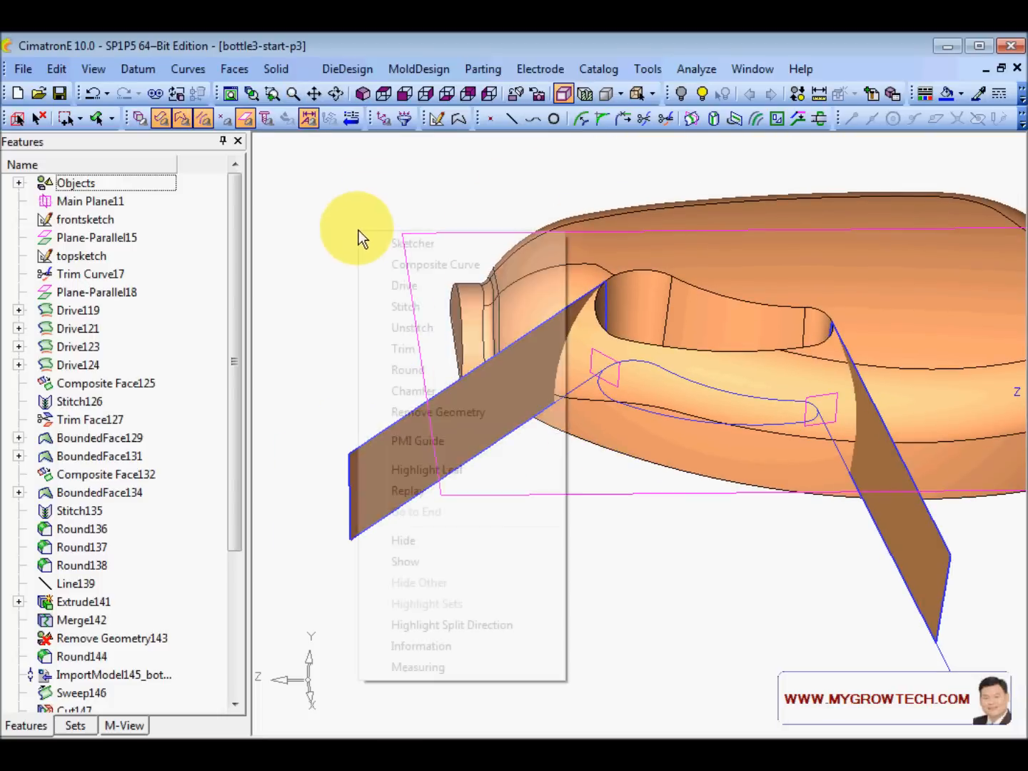
# - Start a One by One composite curve at the left sweep face's lower edge
pyautogui.click(447, 265)
pyautogui.click(360, 533)
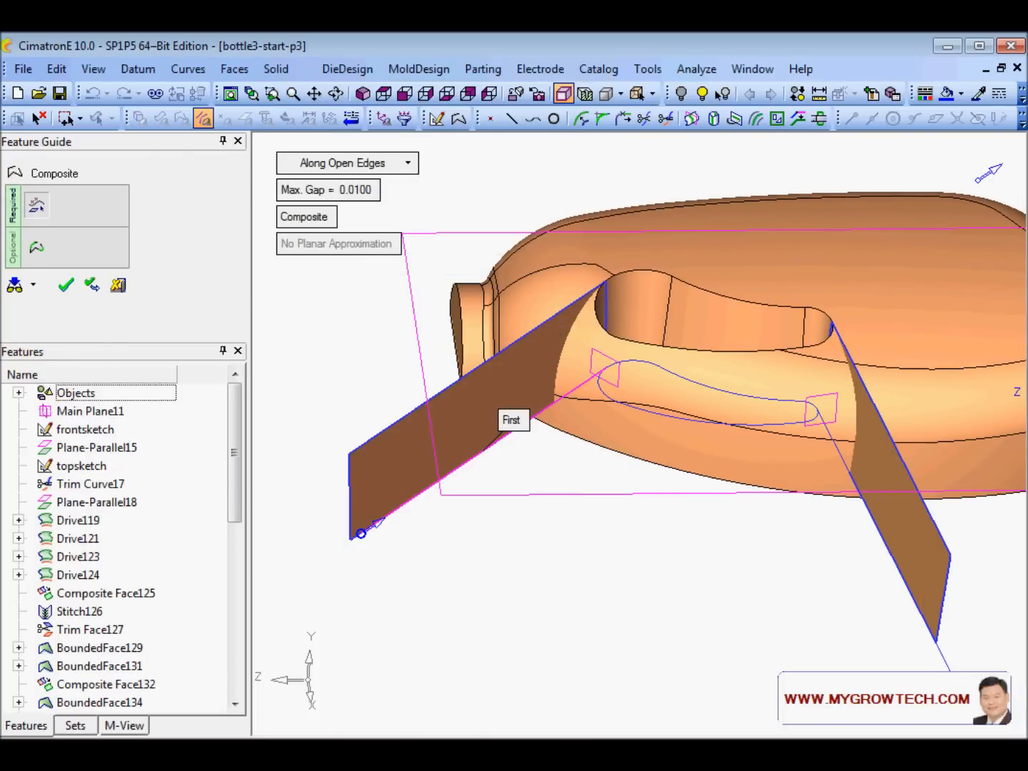
pyautogui.click(383, 163)
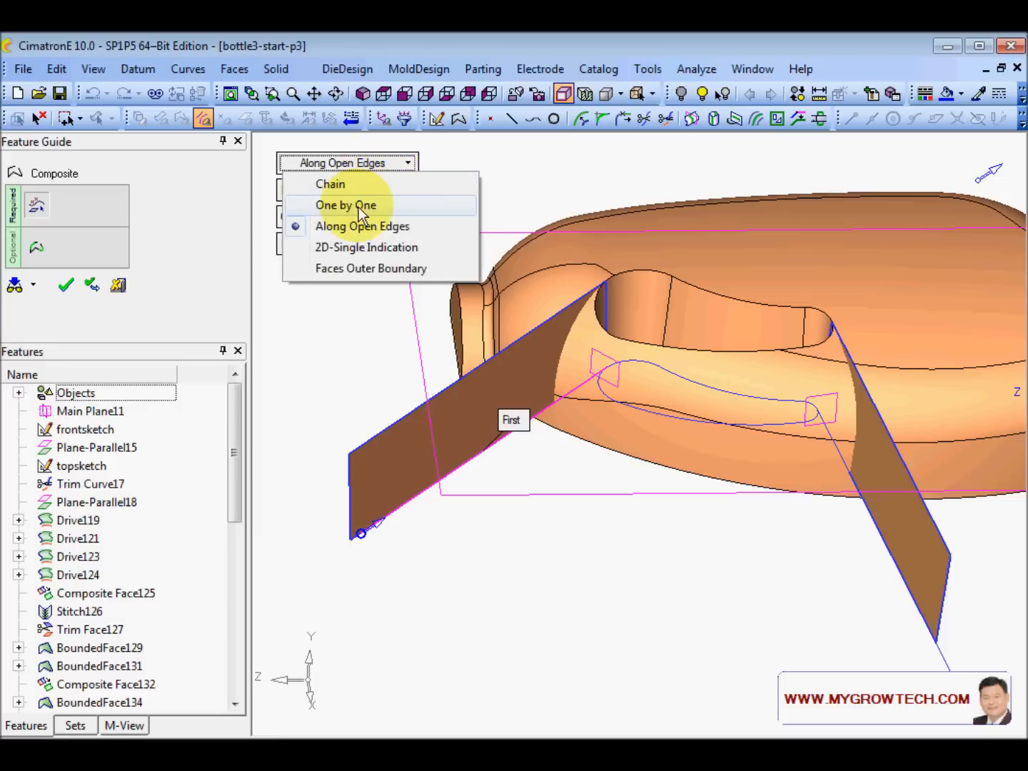
pyautogui.click(351, 205)
pyautogui.scroll(3, 633, 441)
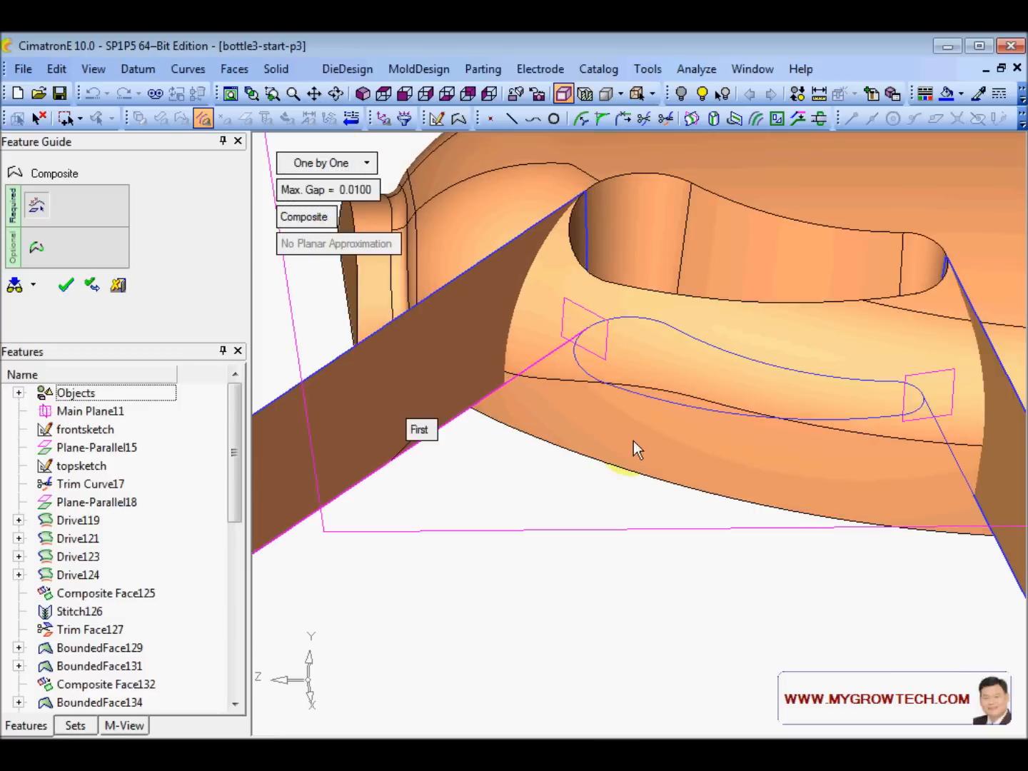
pyautogui.click(658, 427)
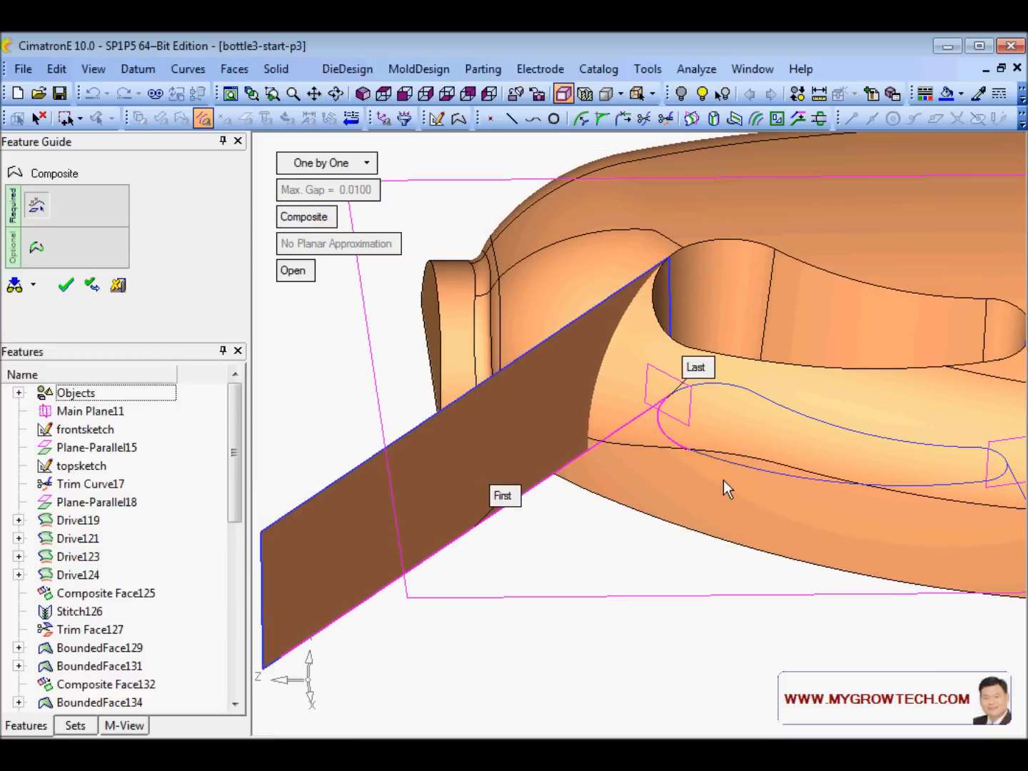
# - Chain the handle's lower curve, the right-end arc and the right face's diagonal edge, then finish the curve
pyautogui.click(734, 464)
pyautogui.keyDown('ctrl'); pyautogui.moveTo(814, 460); pyautogui.dragTo(812, 277, button='right'); pyautogui.keyUp('ctrl')
pyautogui.click(838, 479)
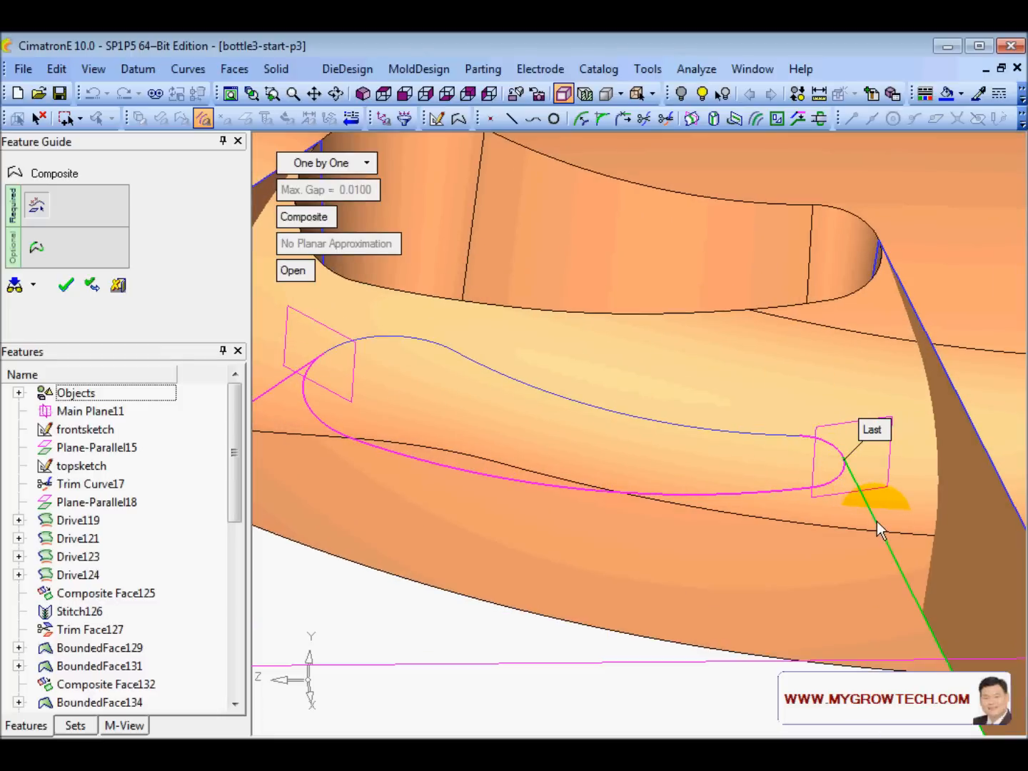
pyautogui.click(877, 521)
pyautogui.keyDown('ctrl'); pyautogui.moveTo(895, 480); pyautogui.dragTo(701, 504, button='right'); pyautogui.keyUp('ctrl')
pyautogui.keyDown('ctrl'); pyautogui.moveTo(702, 503); pyautogui.dragTo(796, 401, button='middle'); pyautogui.keyUp('ctrl')
pyautogui.keyDown('ctrl'); pyautogui.moveTo(797, 400); pyautogui.dragTo(713, 540, button='right'); pyautogui.keyUp('ctrl')
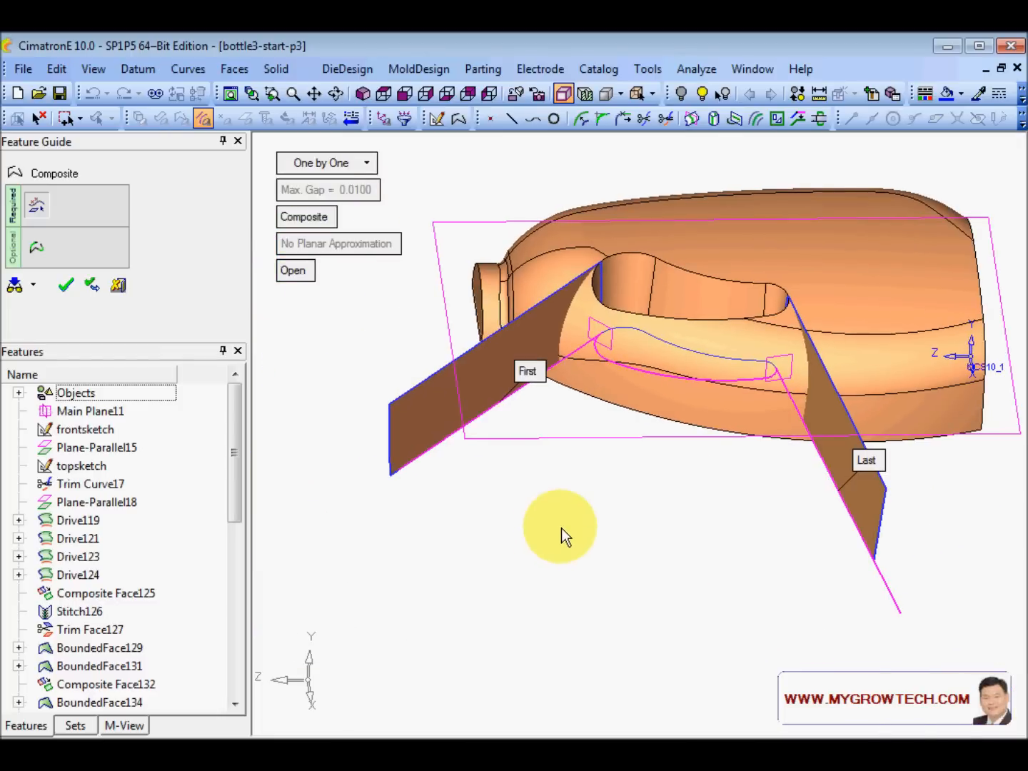
pyautogui.moveTo(722, 508)
pyautogui.keyDown('ctrl'); pyautogui.mouseDown()
pyautogui.moveTo(787, 504)
pyautogui.moveTo(774, 520)
pyautogui.moveTo(734, 513)
pyautogui.moveTo(755, 541)
pyautogui.moveTo(740, 580)
pyautogui.moveTo(756, 460)
pyautogui.moveTo(751, 499)
pyautogui.moveTo(711, 502)
pyautogui.mouseUp(); pyautogui.keyUp('ctrl')
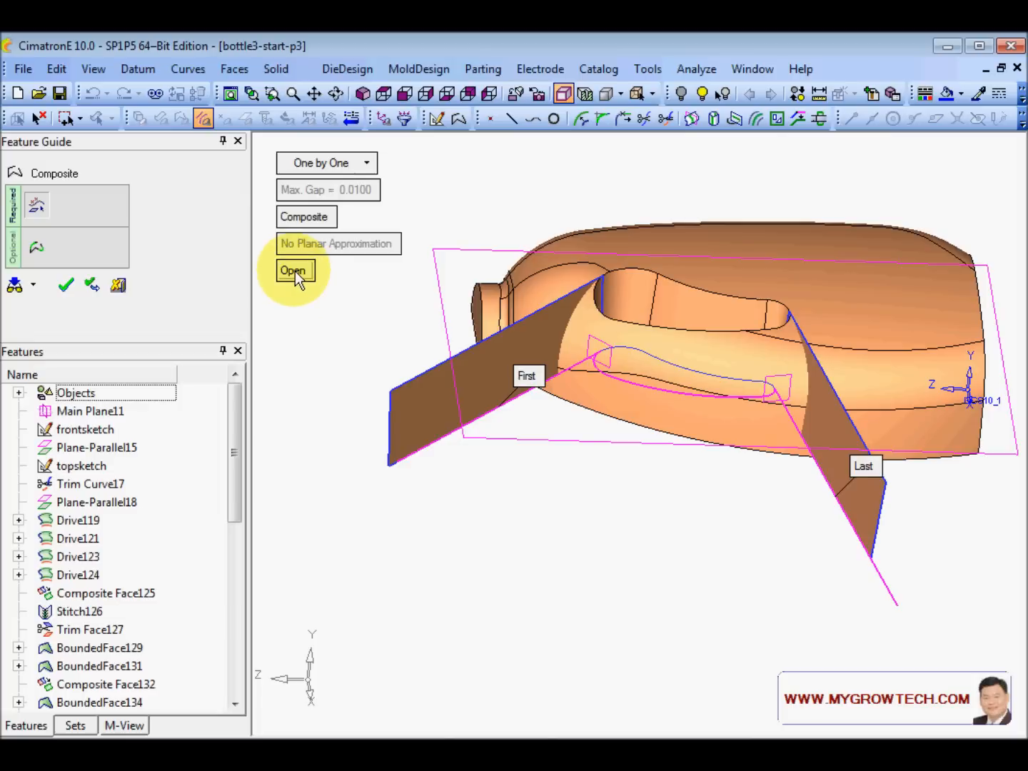
pyautogui.middleClick(341, 325)
pyautogui.click(342, 324)
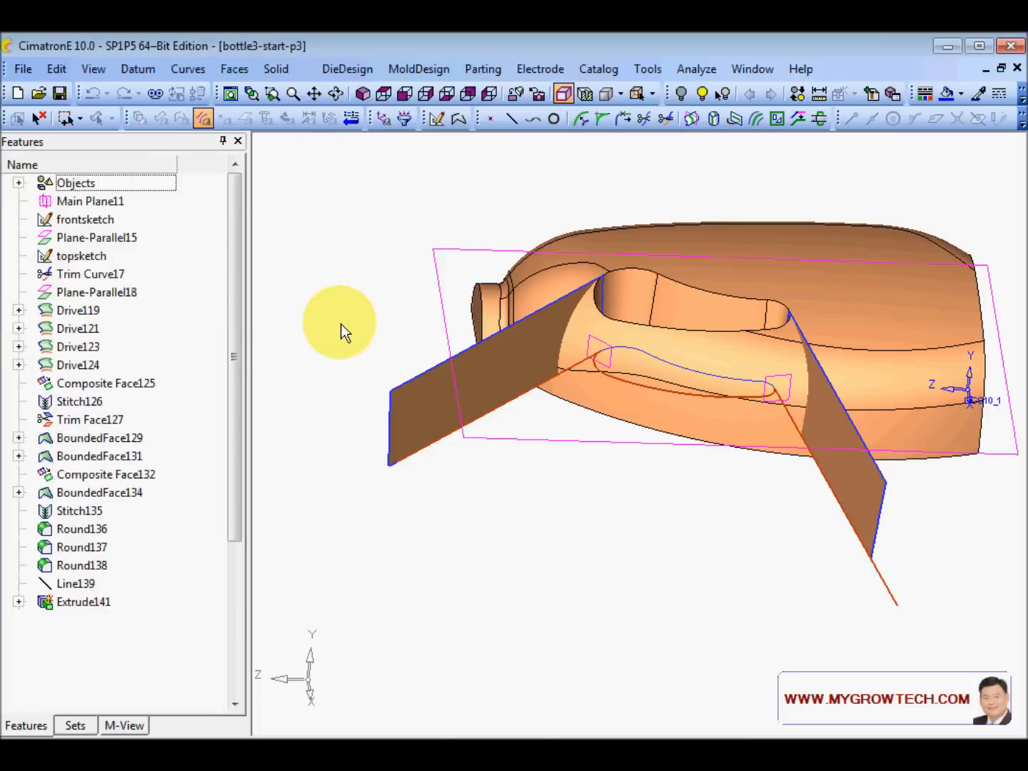
# - Create a flat bounded face filling the composite curve
pyautogui.rightClick(363, 262)
pyautogui.click(440, 347)
pyautogui.middleClick(383, 283)
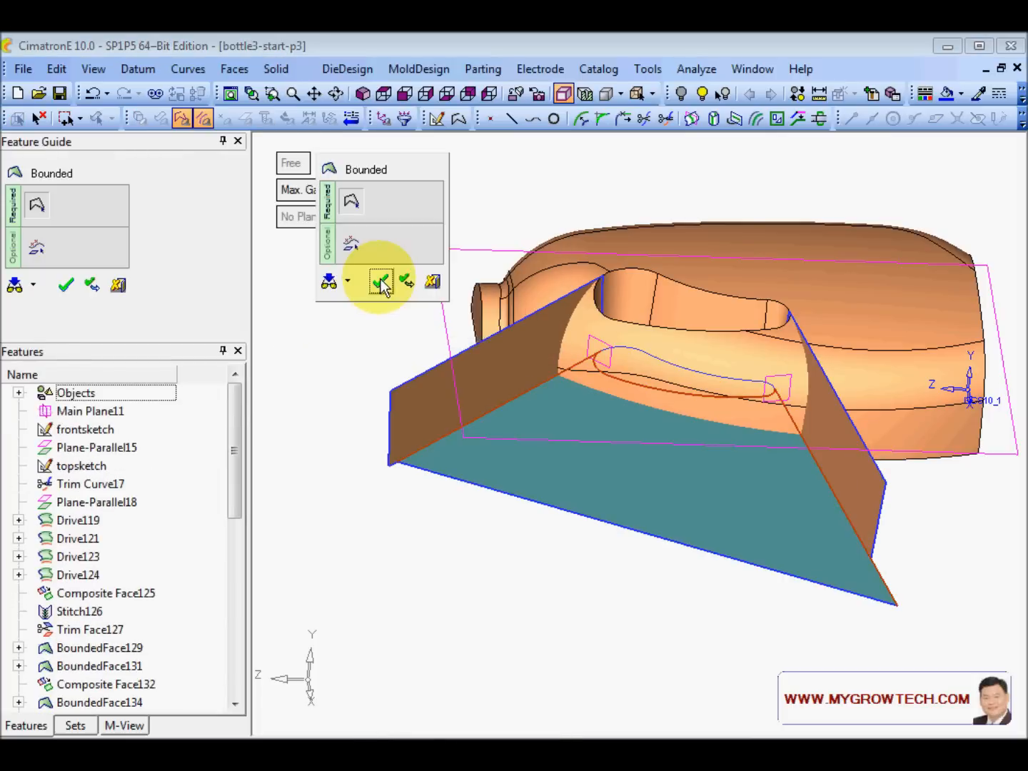
pyautogui.click(383, 281)
pyautogui.keyDown('ctrl'); pyautogui.moveTo(398, 288); pyautogui.dragTo(375, 249, button='right'); pyautogui.keyUp('ctrl')
pyautogui.keyDown('ctrl'); pyautogui.moveTo(722, 396); pyautogui.dragTo(447, 316); pyautogui.keyUp('ctrl')
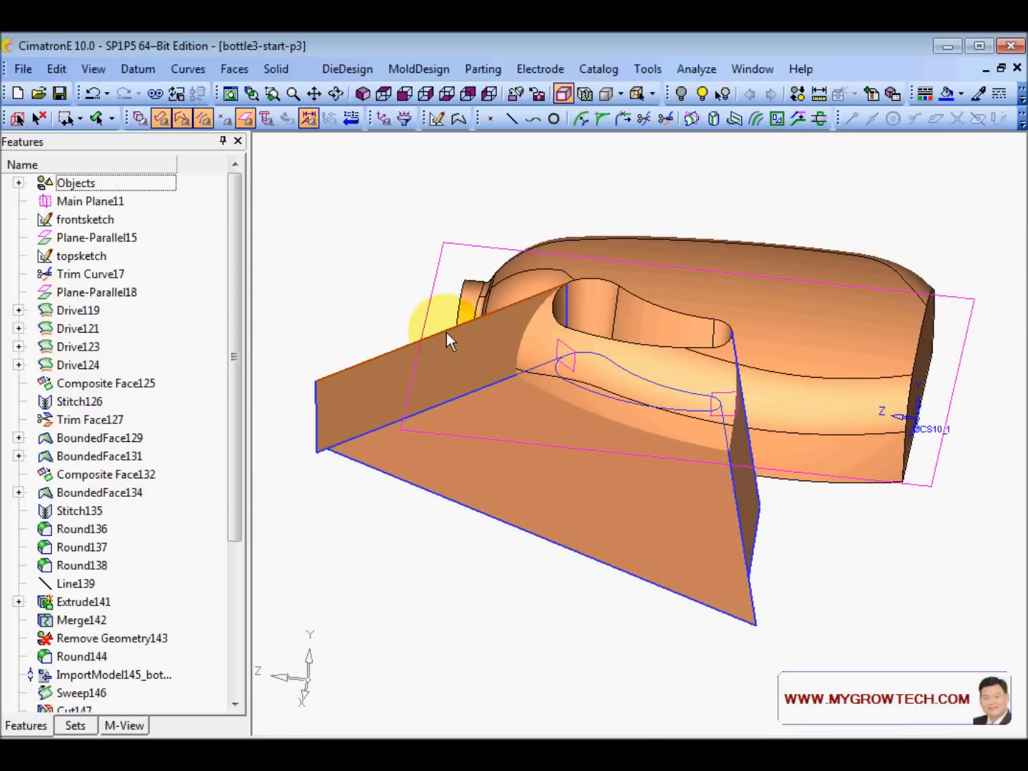
# - Extend the left and right cutting faces by a Delta of 50
pyautogui.rightClick(446, 332)
pyautogui.click(507, 394)
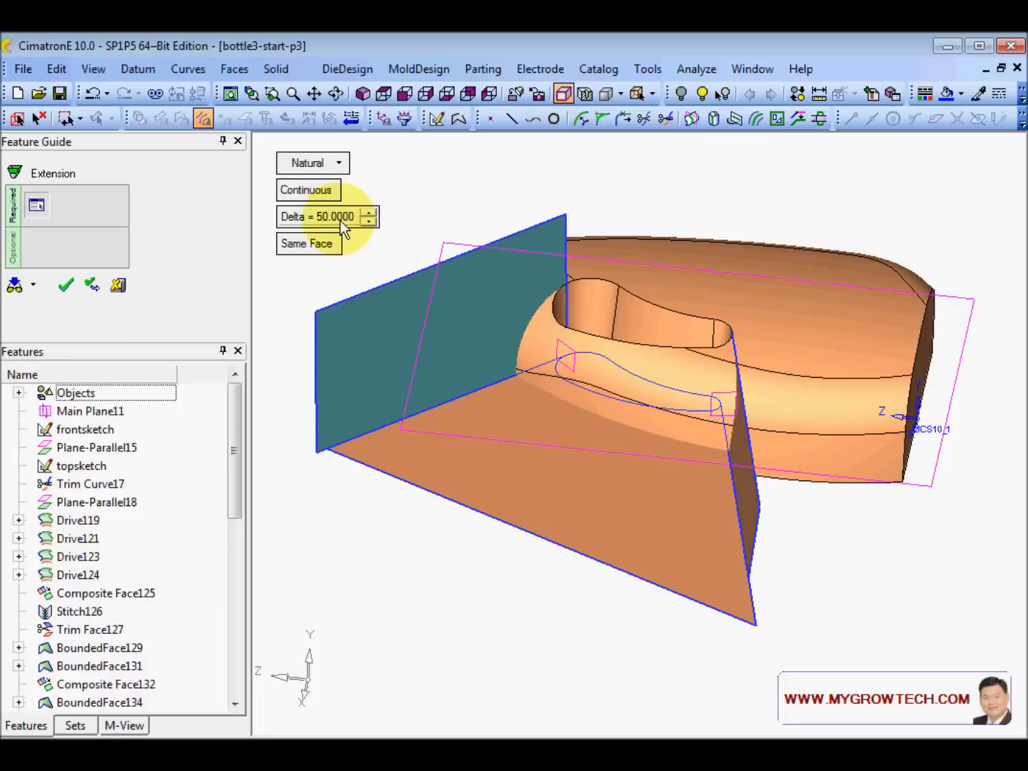
pyautogui.rightClick(463, 203)
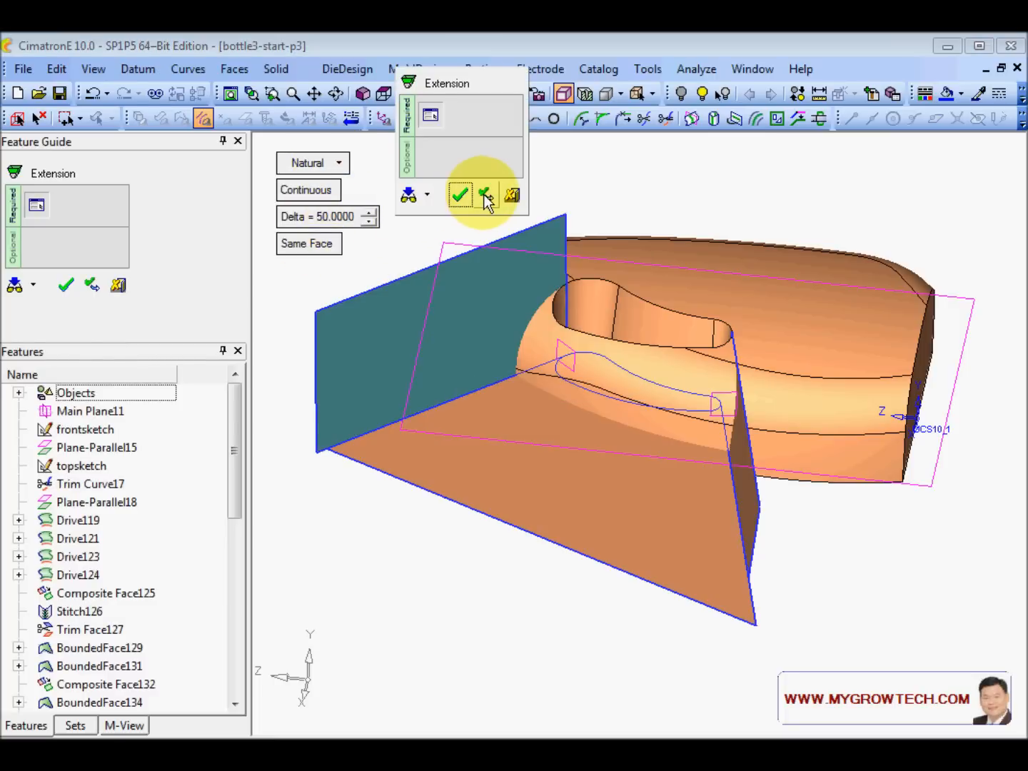
pyautogui.click(460, 195)
pyautogui.click(748, 428)
pyautogui.middleClick(704, 250)
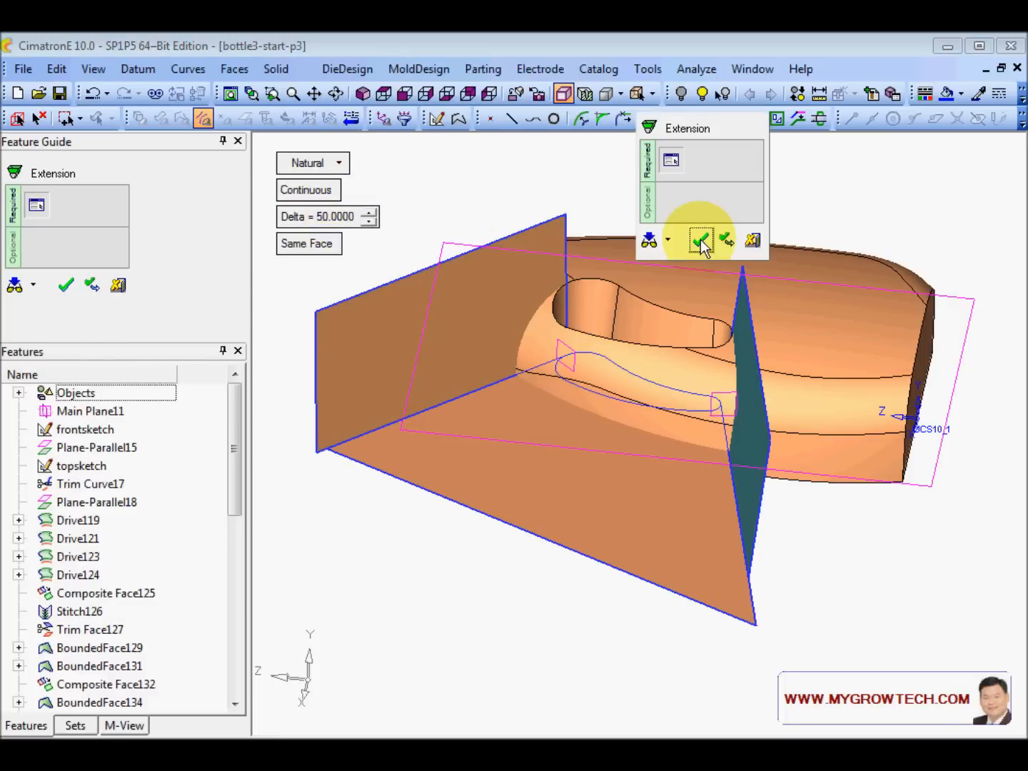
pyautogui.click(702, 244)
pyautogui.moveTo(671, 315)
pyautogui.keyDown('ctrl'); pyautogui.mouseDown()
pyautogui.moveTo(617, 275)
pyautogui.moveTo(667, 290)
pyautogui.moveTo(678, 317)
pyautogui.mouseUp(); pyautogui.keyUp('ctrl')
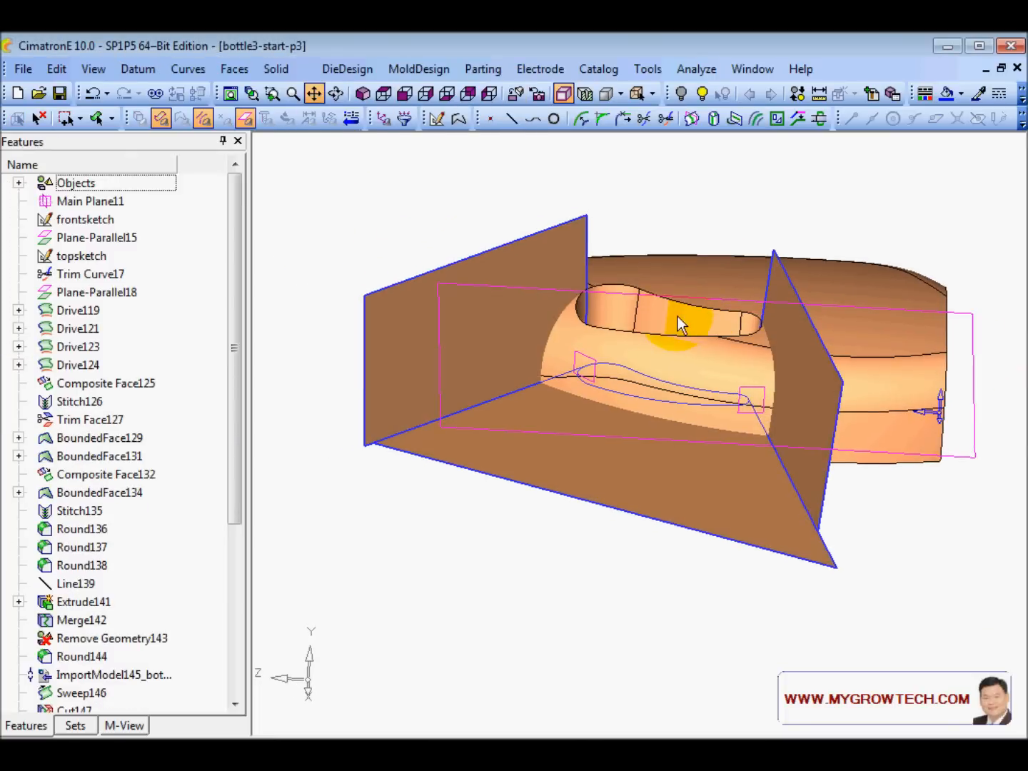
# - Stitch the bottom face and the two side cutting faces into one surface
pyautogui.rightClick(383, 193)
pyautogui.click(469, 263)
pyautogui.click(561, 442)
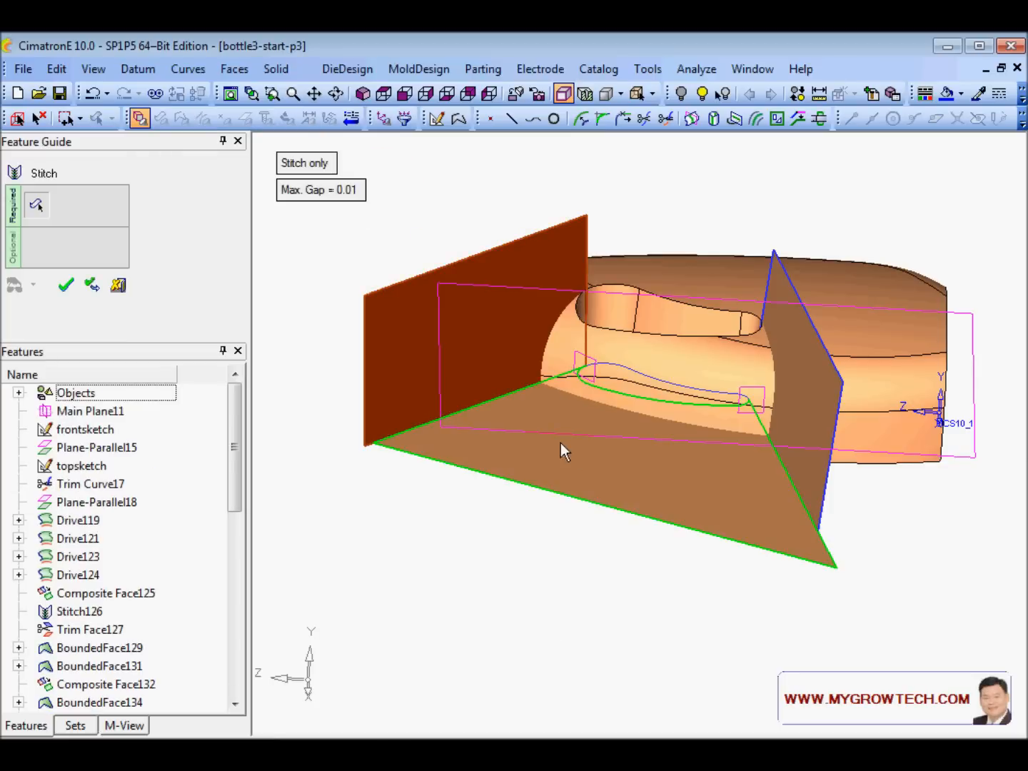
pyautogui.click(795, 350)
pyautogui.click(704, 249)
pyautogui.middleClick(699, 234)
pyautogui.keyDown('ctrl'); pyautogui.moveTo(699, 235); pyautogui.dragTo(667, 231); pyautogui.keyUp('ctrl')
pyautogui.keyDown('ctrl'); pyautogui.moveTo(457, 339); pyautogui.dragTo(521, 369); pyautogui.keyUp('ctrl')
pyautogui.keyDown('ctrl'); pyautogui.moveTo(761, 426); pyautogui.dragTo(692, 417); pyautogui.keyUp('ctrl')
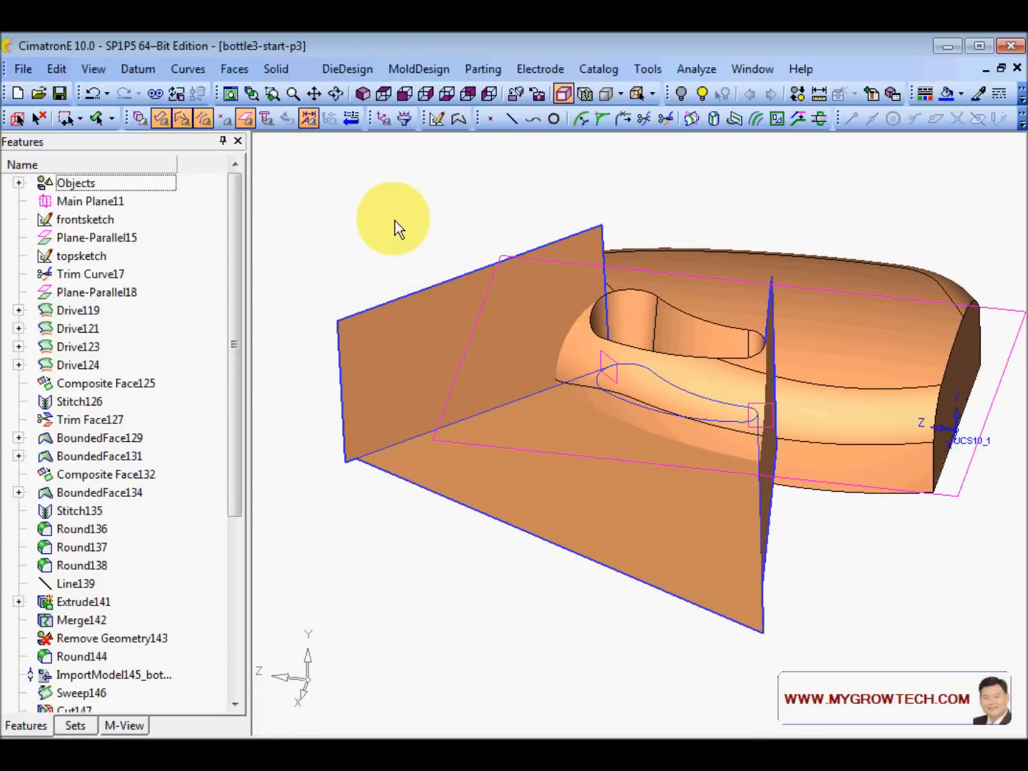
# - Remove the leftover sketch curves around the handle with a curves-only box selection
pyautogui.rightClick(396, 200)
pyautogui.click(480, 381)
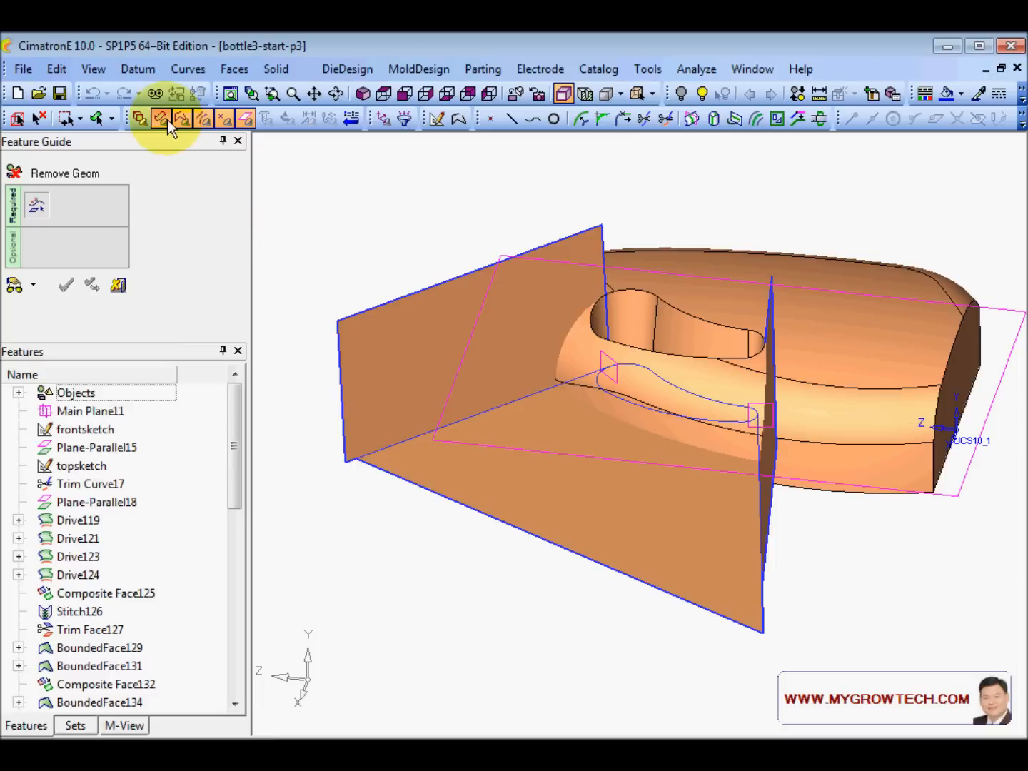
pyautogui.click(245, 116)
pyautogui.moveTo(368, 190); pyautogui.dragTo(879, 671)
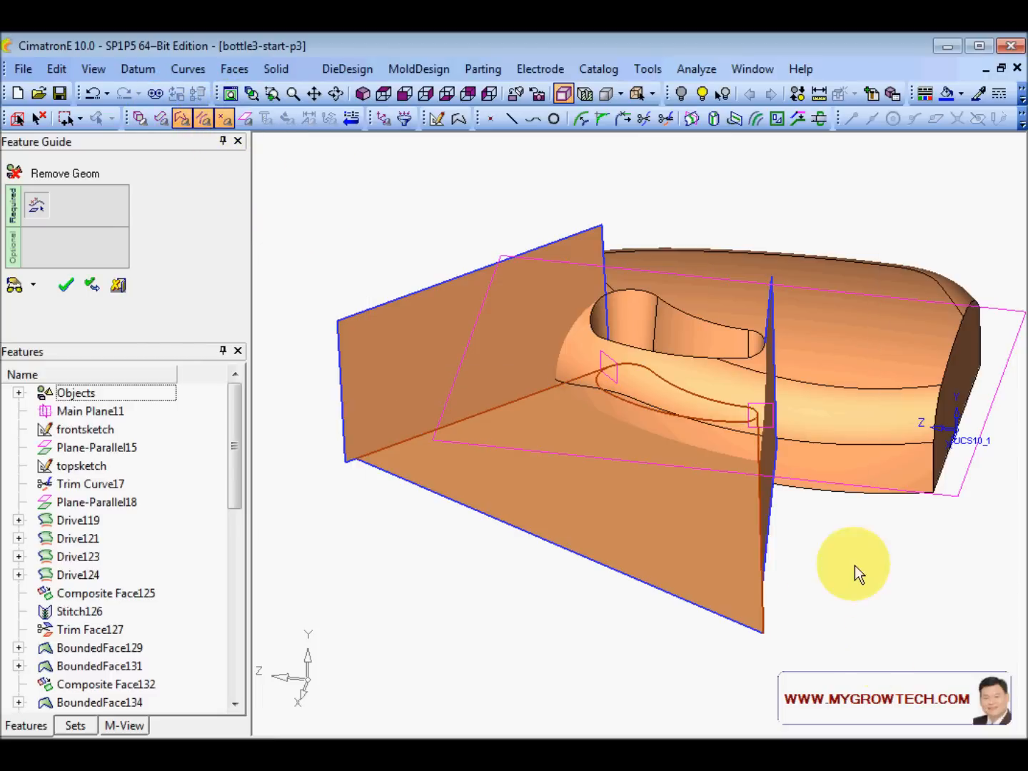
pyautogui.middleClick(852, 562)
pyautogui.moveTo(841, 553)
pyautogui.keyDown('ctrl'); pyautogui.mouseDown()
pyautogui.moveTo(681, 454)
pyautogui.moveTo(714, 352)
pyautogui.moveTo(690, 402)
pyautogui.mouseUp(); pyautogui.keyUp('ctrl')
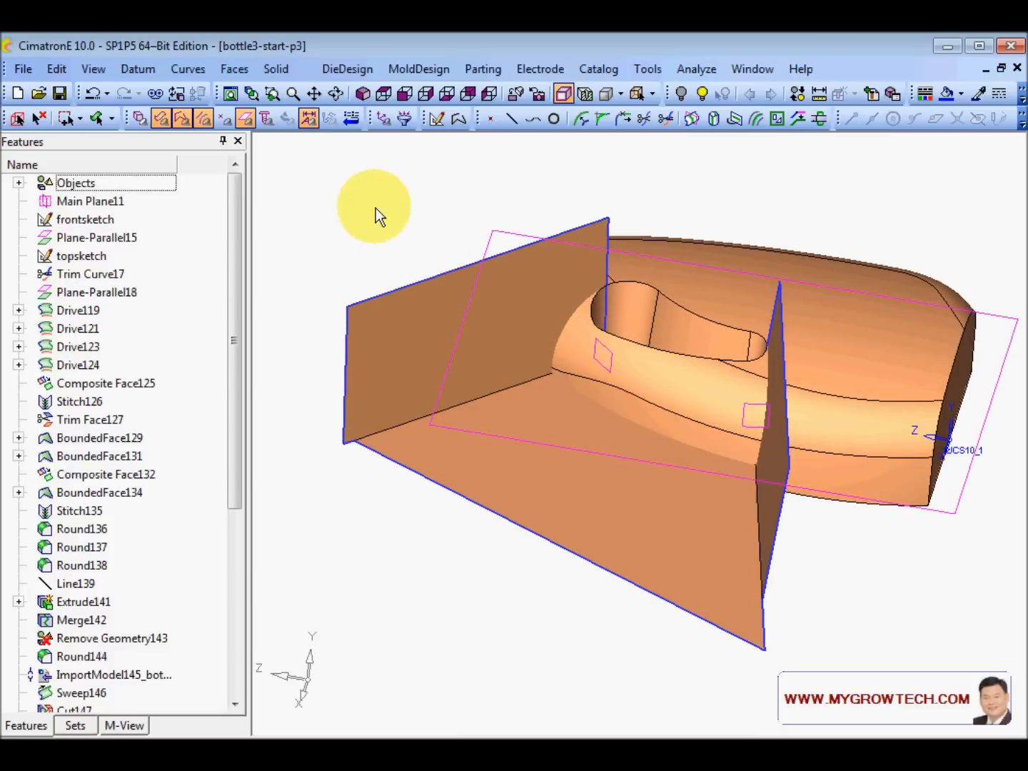
pyautogui.click(274, 69)
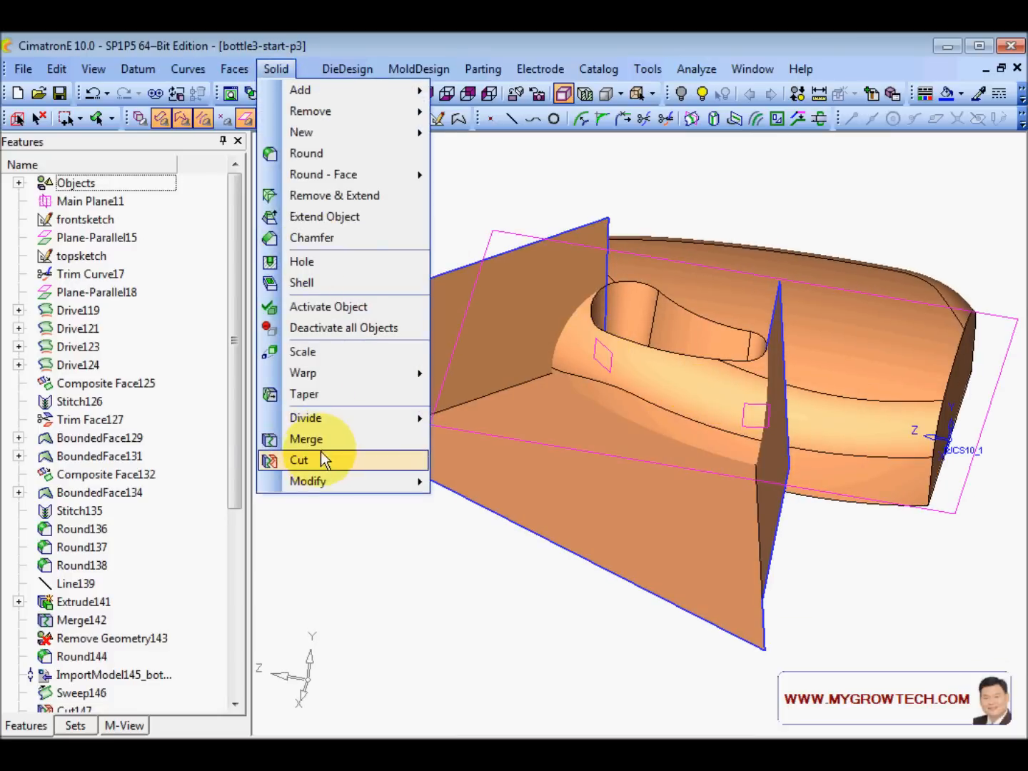
# - Set up a Cut with the bottle body as target and the stitched faces as cutting object
pyautogui.click(320, 457)
pyautogui.click(863, 342)
pyautogui.middleClick(855, 215)
pyautogui.click(554, 470)
pyautogui.middleClick(563, 471)
# - Inspect the cut preview and apply it, removing the cutting faces
pyautogui.keyDown('ctrl'); pyautogui.moveTo(563, 466); pyautogui.dragTo(737, 386); pyautogui.keyUp('ctrl')
pyautogui.keyDown('ctrl'); pyautogui.moveTo(643, 376); pyautogui.dragTo(607, 403); pyautogui.keyUp('ctrl')
pyautogui.keyDown('ctrl'); pyautogui.moveTo(608, 403); pyautogui.dragTo(677, 283, button='right'); pyautogui.keyUp('ctrl')
pyautogui.keyDown('ctrl'); pyautogui.moveTo(677, 283); pyautogui.dragTo(584, 408, button='middle'); pyautogui.keyUp('ctrl')
pyautogui.keyDown('ctrl'); pyautogui.moveTo(584, 407); pyautogui.dragTo(609, 383); pyautogui.keyUp('ctrl')
pyautogui.keyDown('ctrl'); pyautogui.moveTo(608, 383); pyautogui.dragTo(604, 408, button='right'); pyautogui.keyUp('ctrl')
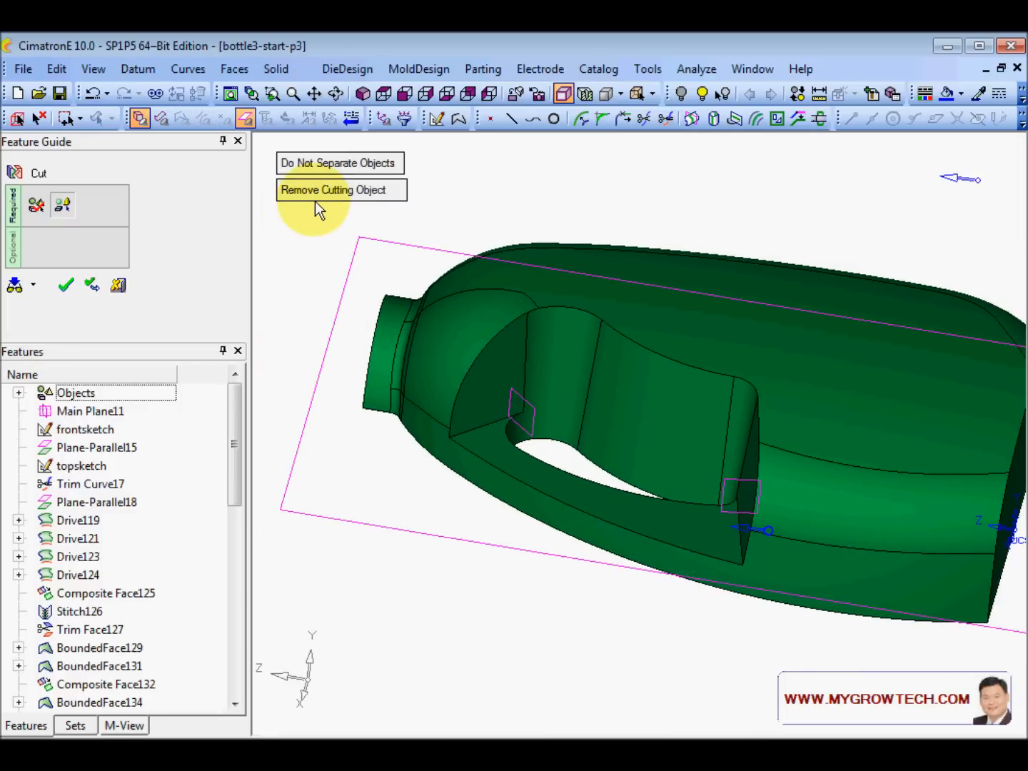
pyautogui.middleClick(316, 241)
pyautogui.click(317, 244)
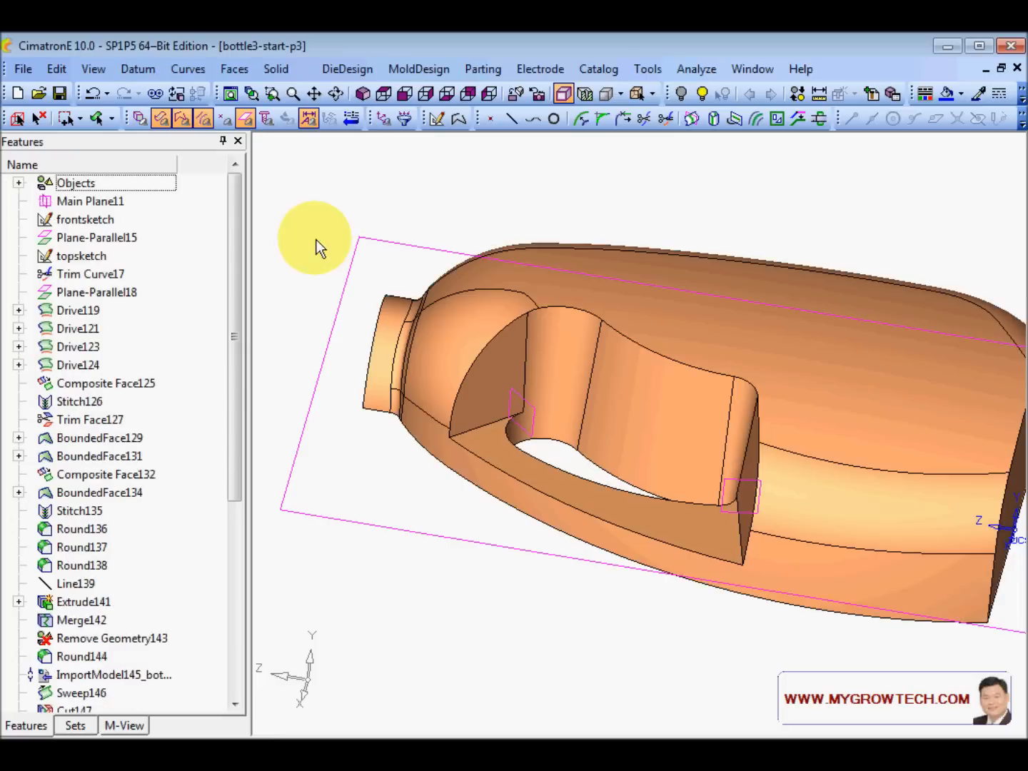
# - Switch to the Front view and orbit the bottle to an upright angled view showing the handle opening
pyautogui.click(363, 94)
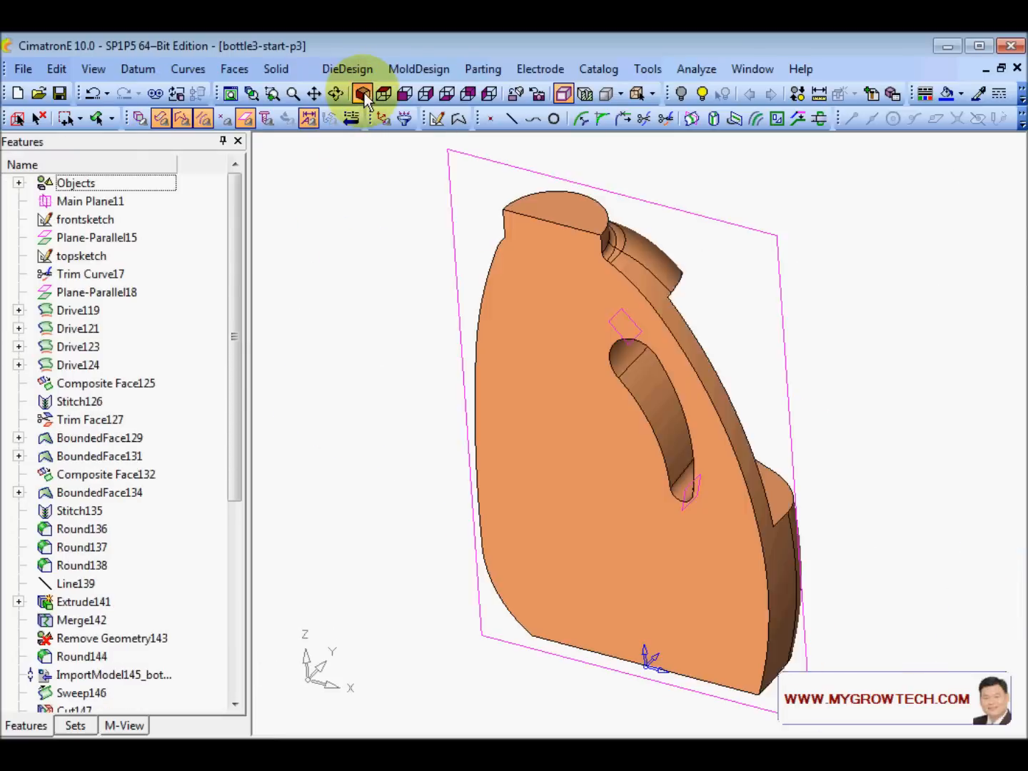
pyautogui.moveTo(715, 507); pyautogui.dragTo(406, 423, button='middle')
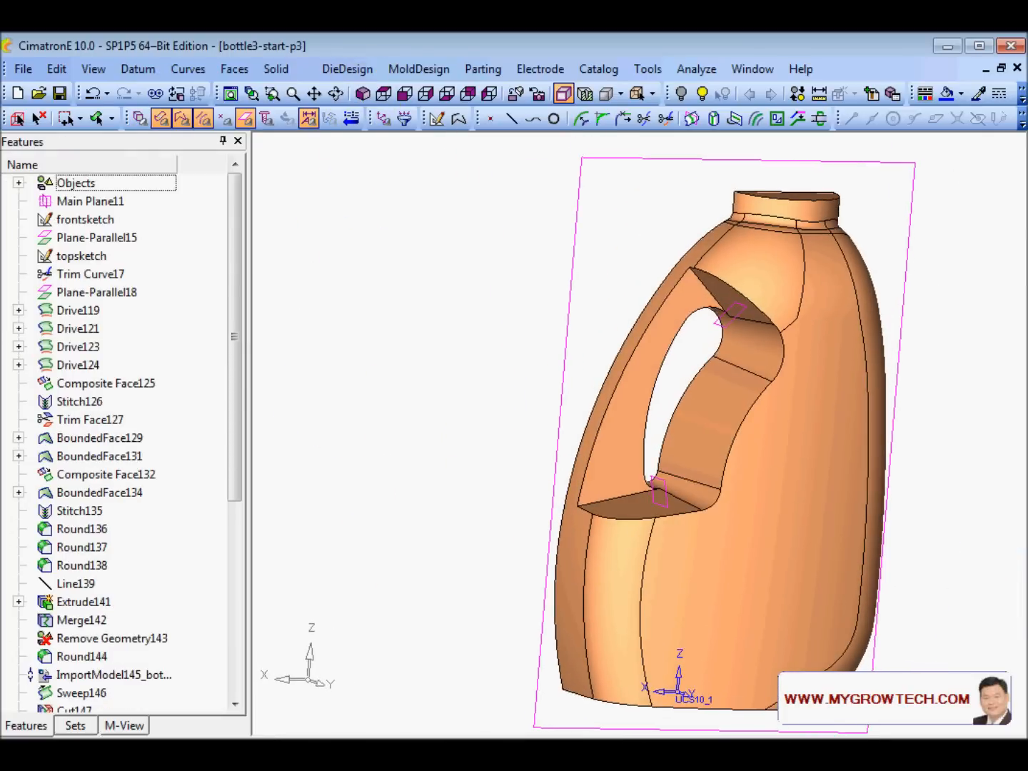
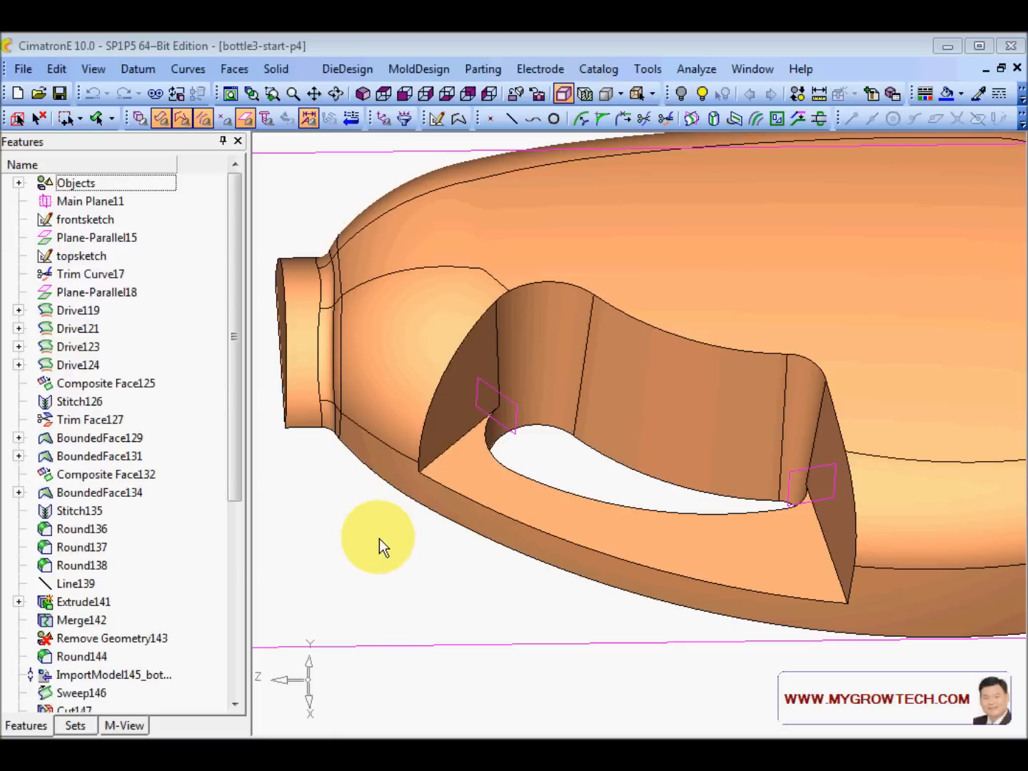
# - Start a Round on the two edges at the base of the handle opening
pyautogui.rightClick(376, 545)
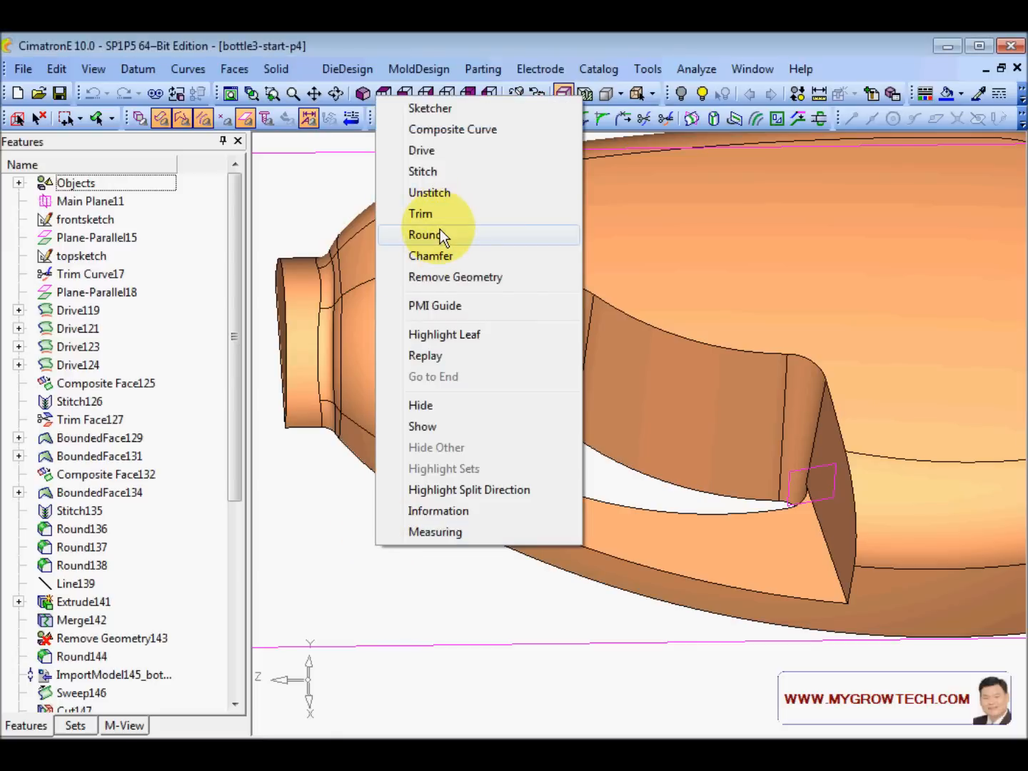
pyautogui.click(427, 234)
pyautogui.click(454, 445)
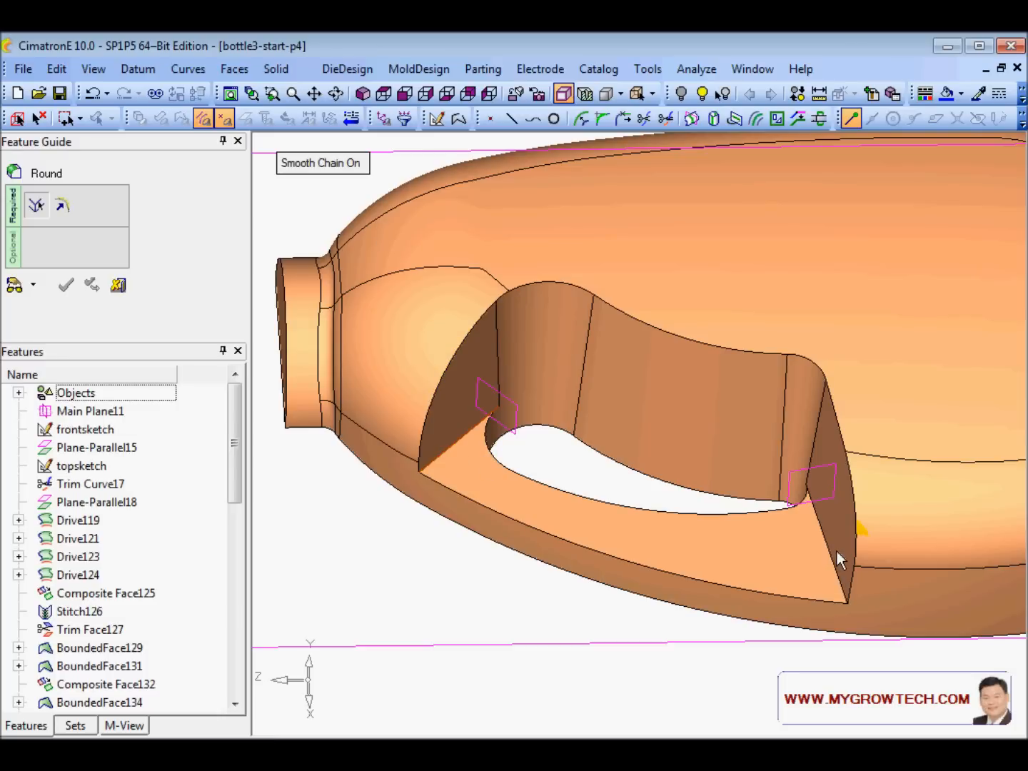
pyautogui.click(833, 553)
pyautogui.middleClick(685, 396)
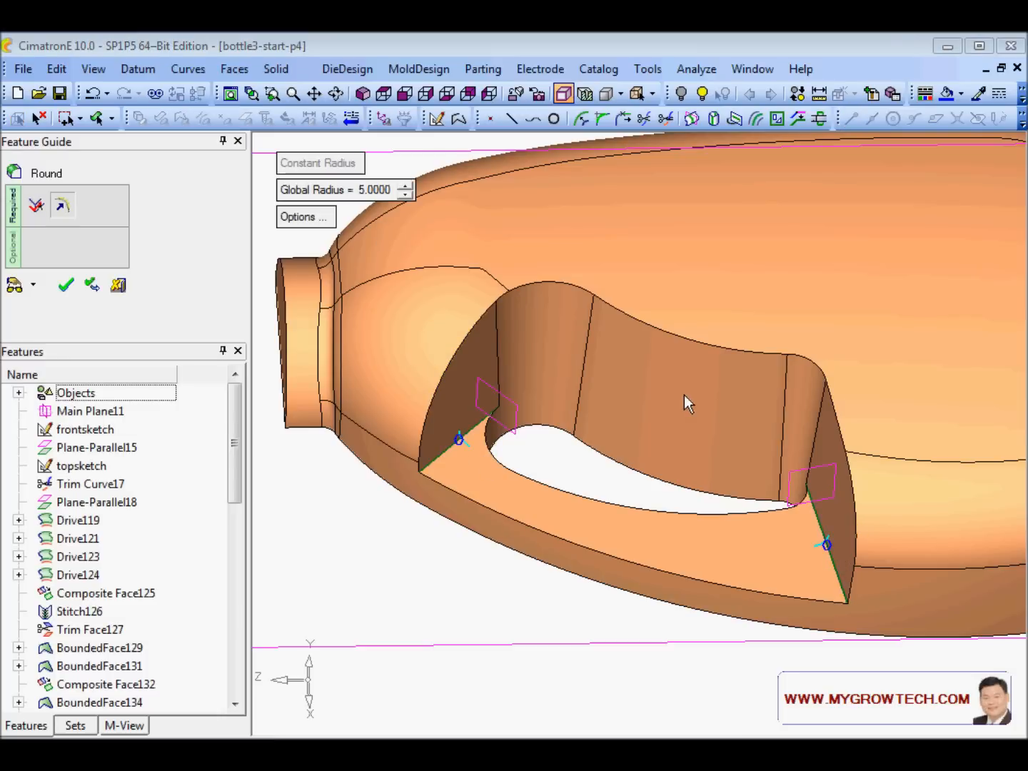
# - Set a global radius of 50 with 30 on the right edge, then apply the round
pyautogui.click(367, 194)
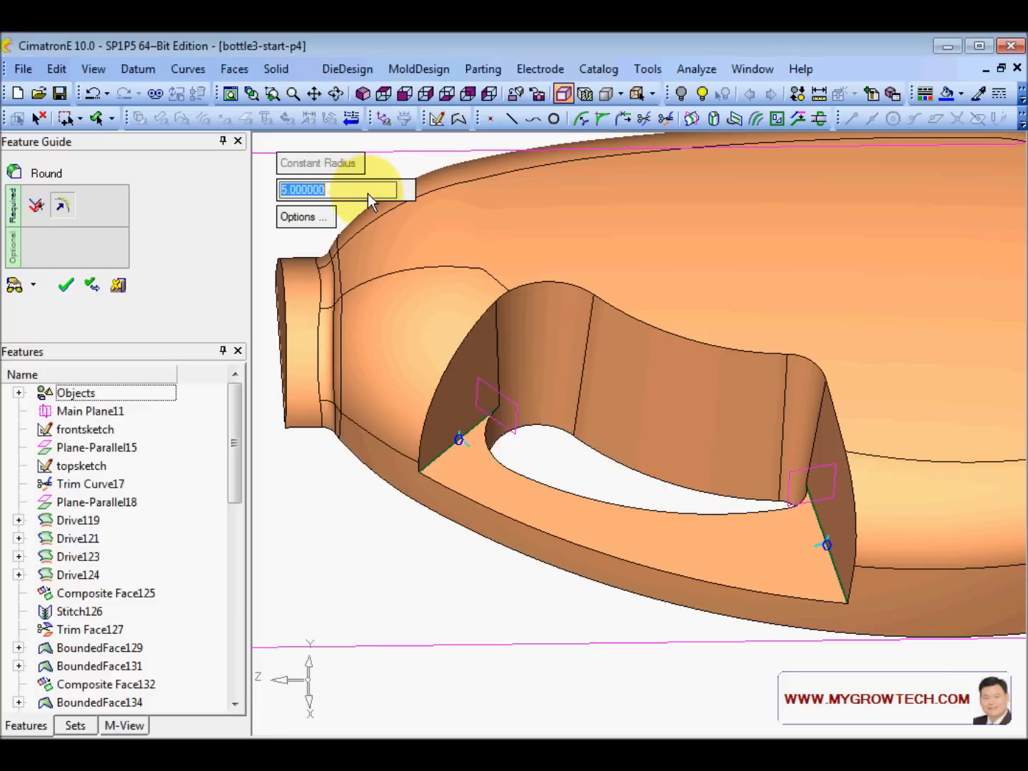
pyautogui.write('50')
pyautogui.press('Return')
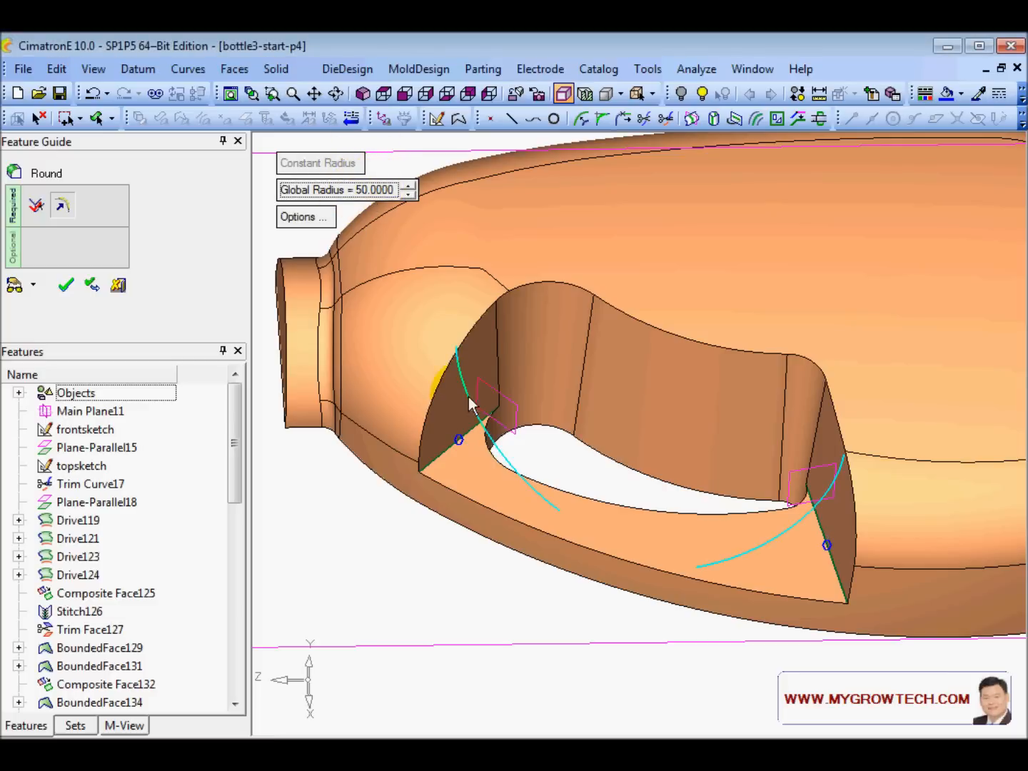
pyautogui.click(827, 548)
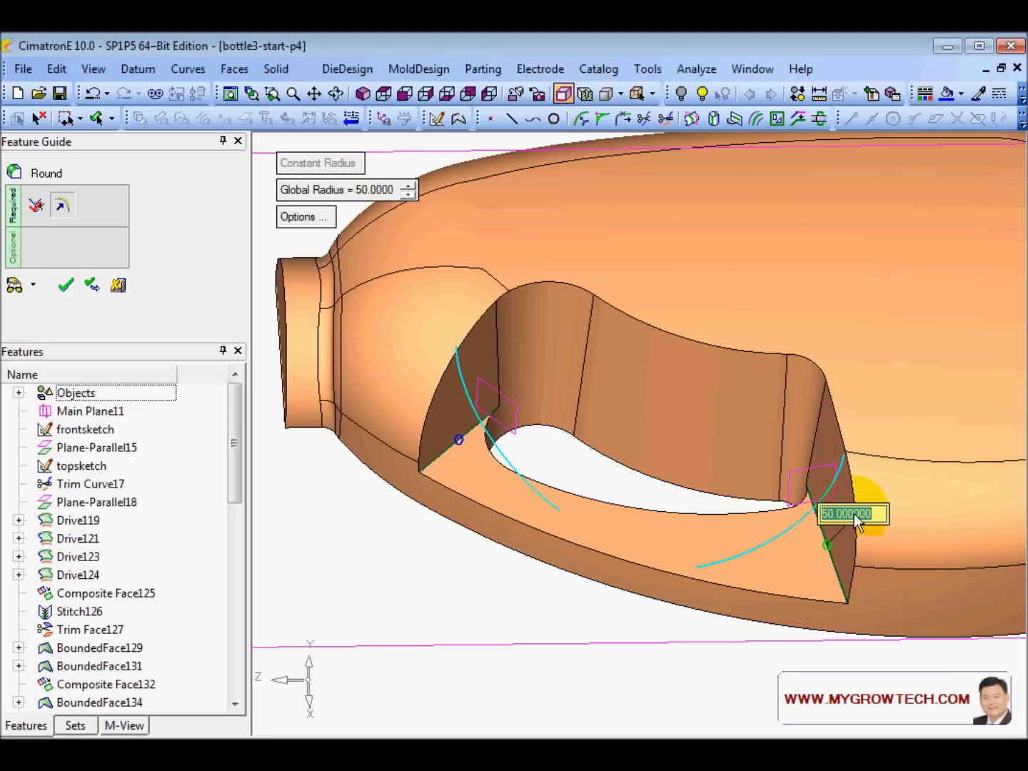
pyautogui.write('30')
pyautogui.press('Return')
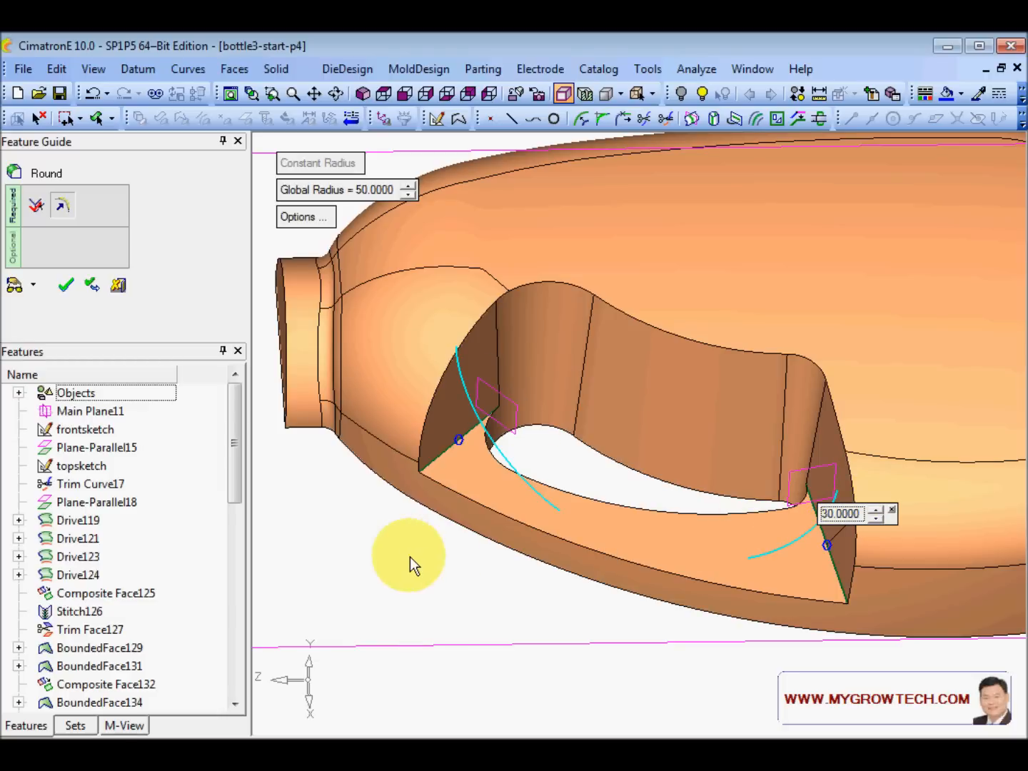
pyautogui.click(14, 285)
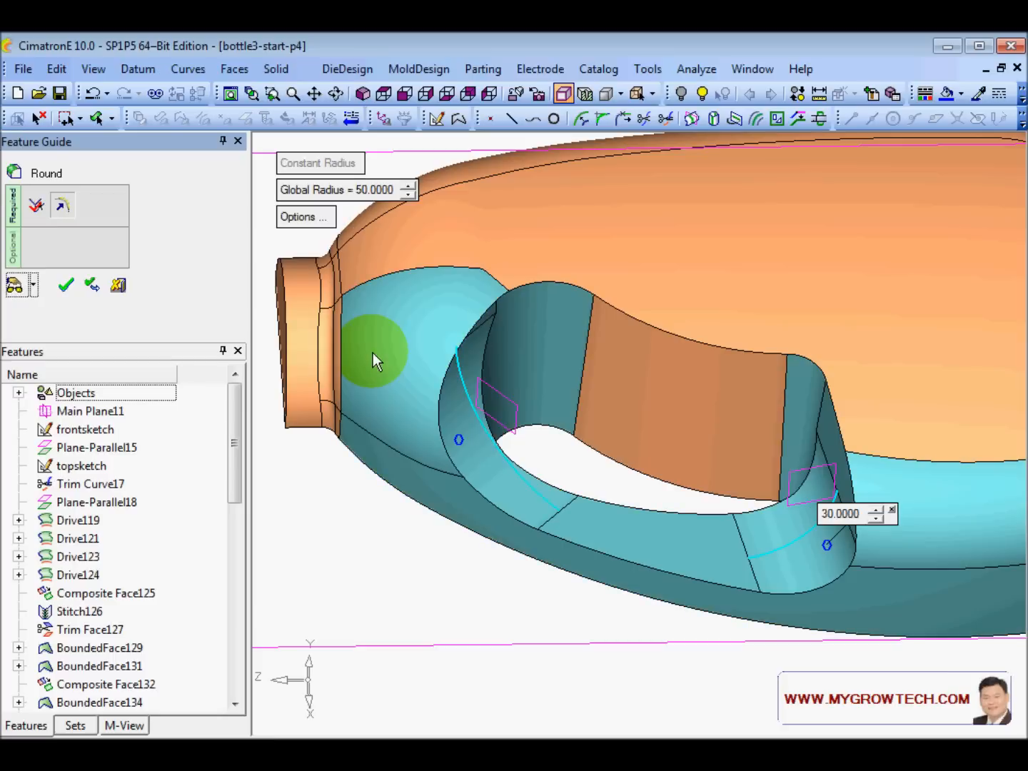
pyautogui.middleClick(425, 304)
pyautogui.click(427, 305)
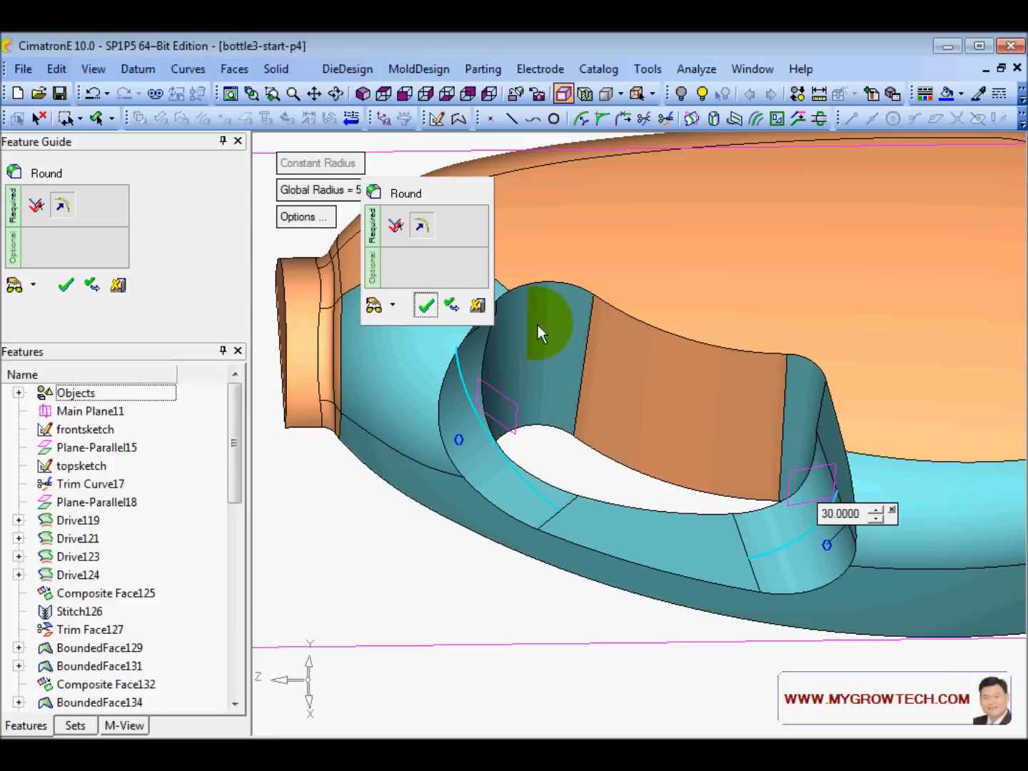
pyautogui.keyDown('ctrl'); pyautogui.moveTo(538, 325); pyautogui.dragTo(521, 354); pyautogui.keyUp('ctrl')
# - Round the inner edge chain of the handle opening with radius 10
pyautogui.rightClick(541, 464)
pyautogui.click(620, 454)
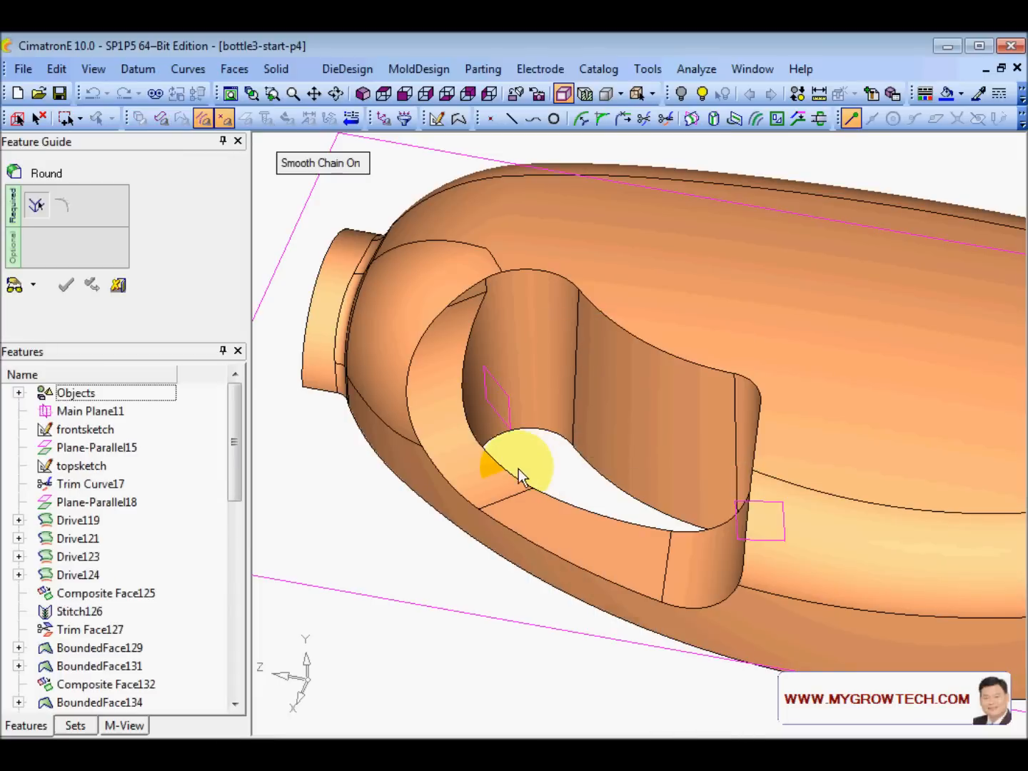
pyautogui.click(517, 470)
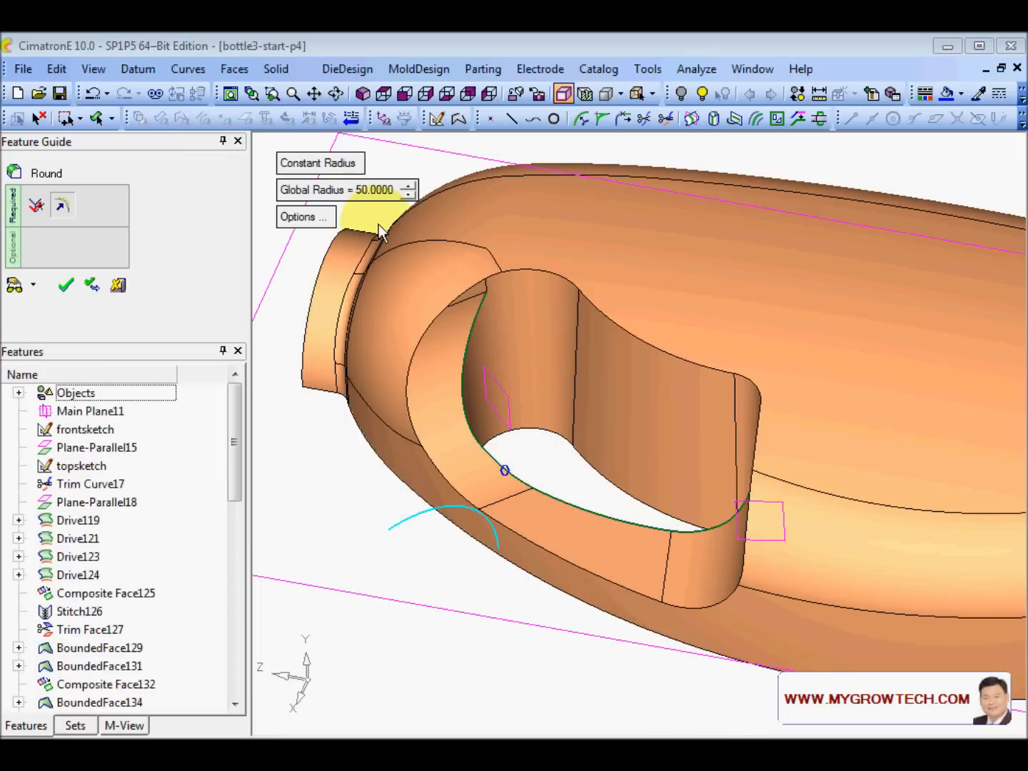
pyautogui.click(379, 193)
pyautogui.write('10')
pyautogui.press('Return')
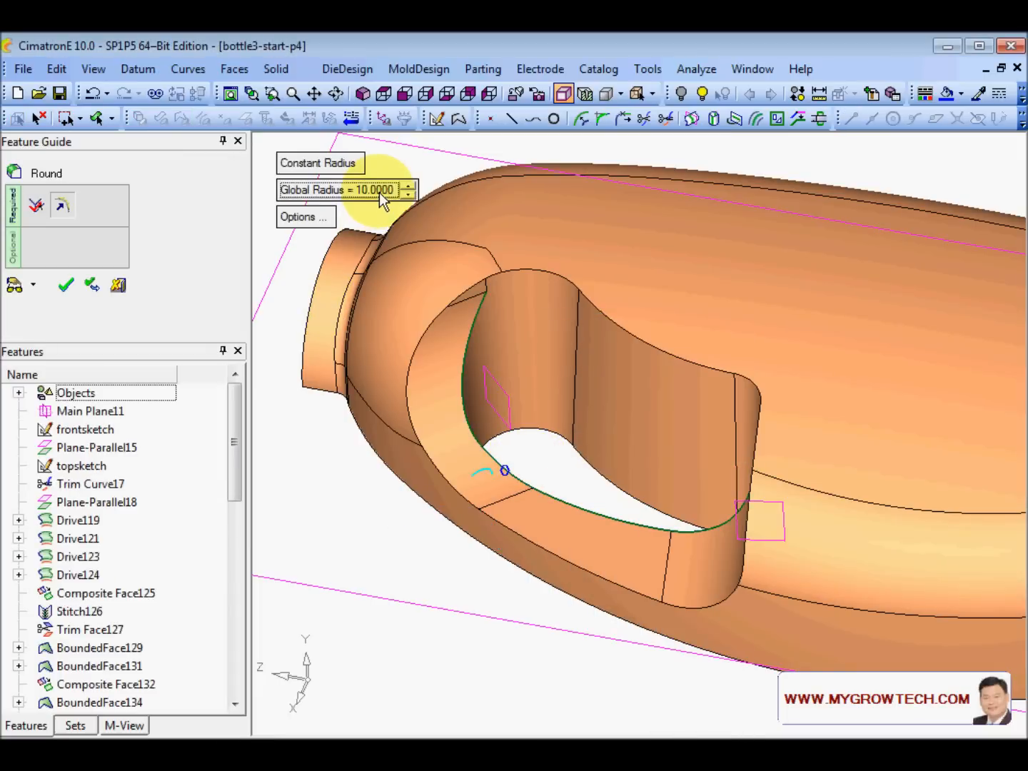
pyautogui.click(15, 285)
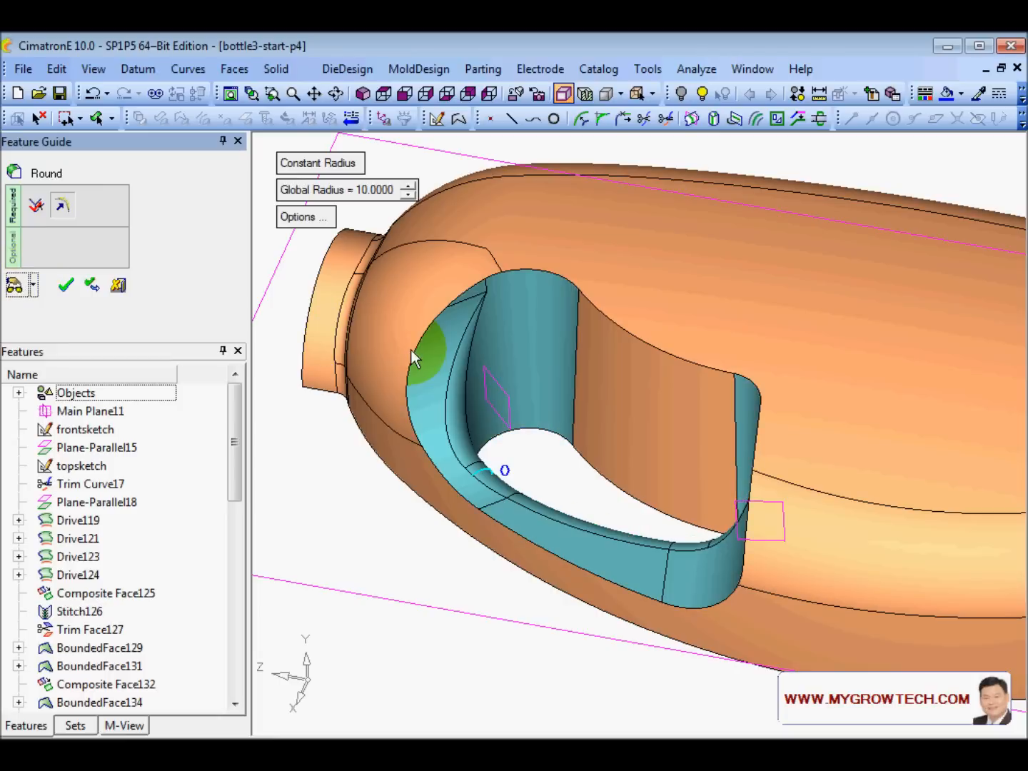
pyautogui.keyDown('ctrl'); pyautogui.moveTo(502, 382); pyautogui.dragTo(555, 356); pyautogui.keyUp('ctrl')
pyautogui.middleClick(506, 318)
pyautogui.click(507, 318)
# - Round the outer edge loop of the handle opening with radius 10
pyautogui.rightClick(380, 194)
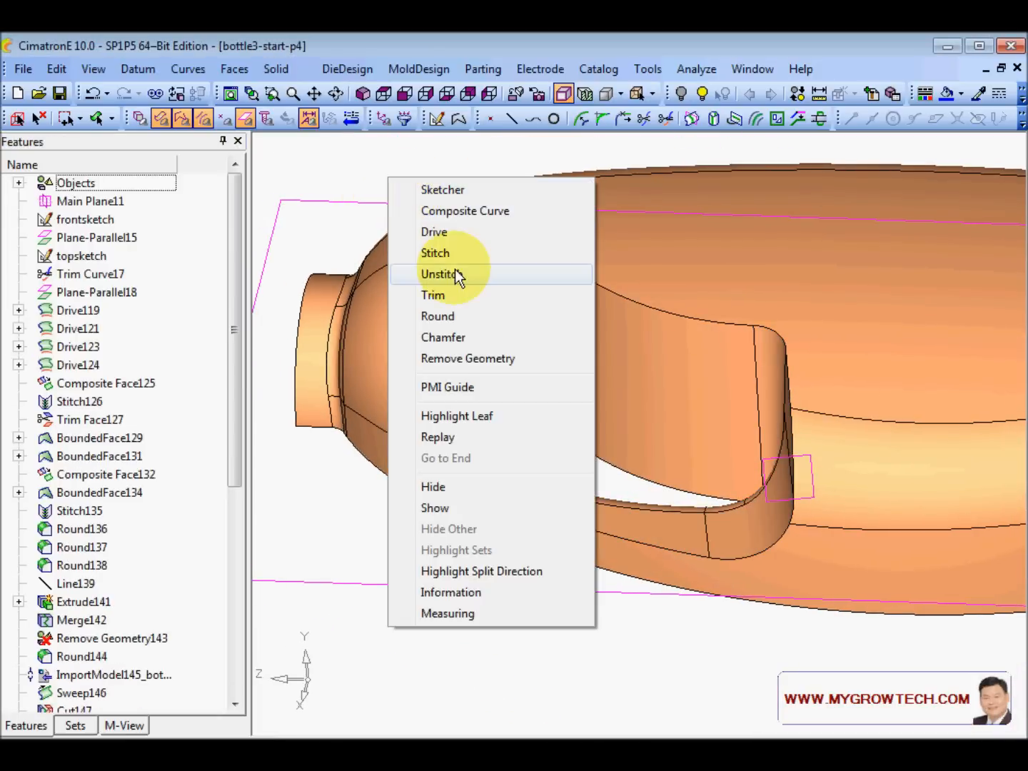
pyautogui.click(449, 314)
pyautogui.click(428, 339)
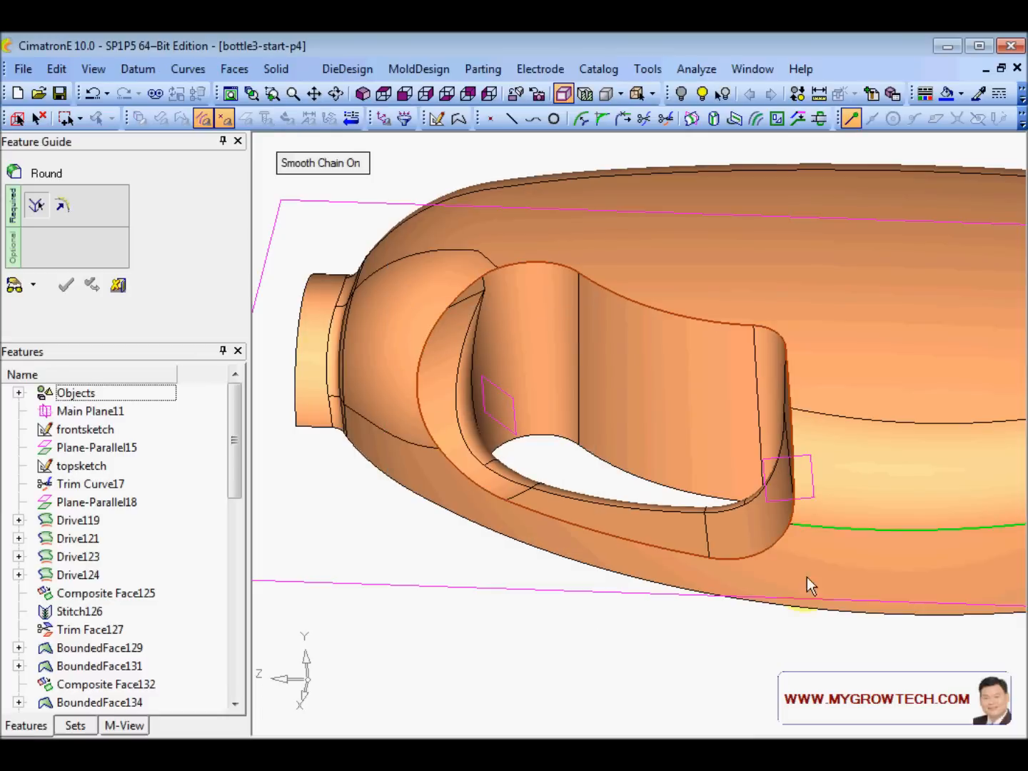
pyautogui.keyDown('ctrl'); pyautogui.moveTo(759, 324); pyautogui.dragTo(678, 295); pyautogui.keyUp('ctrl')
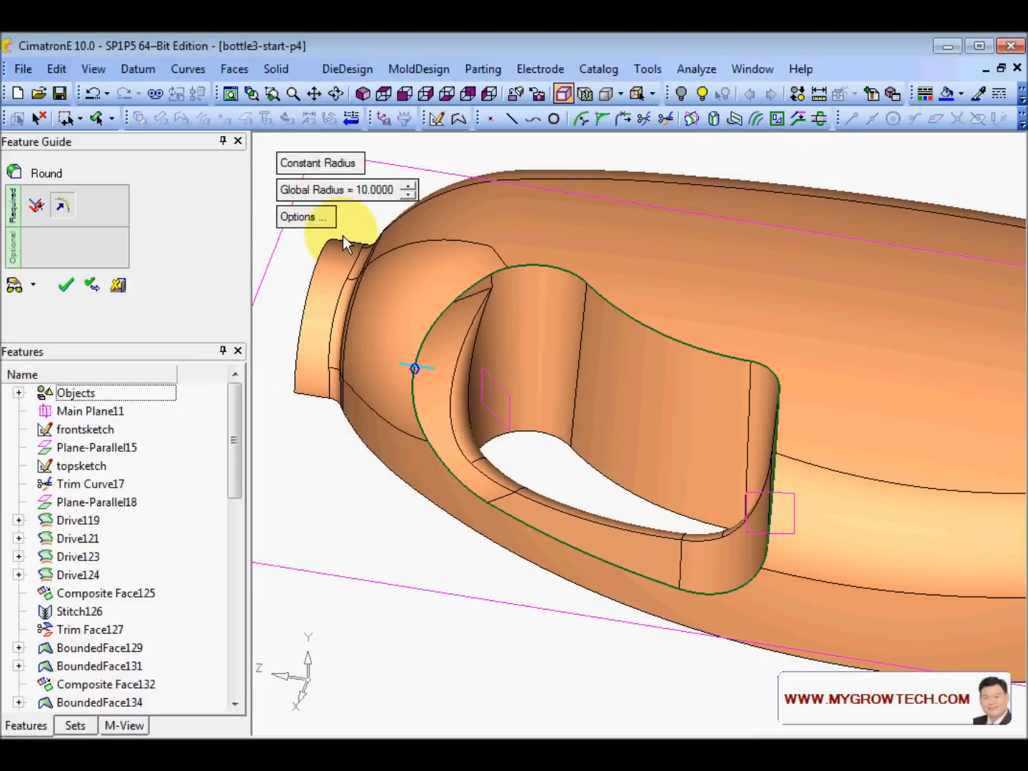
pyautogui.click(15, 288)
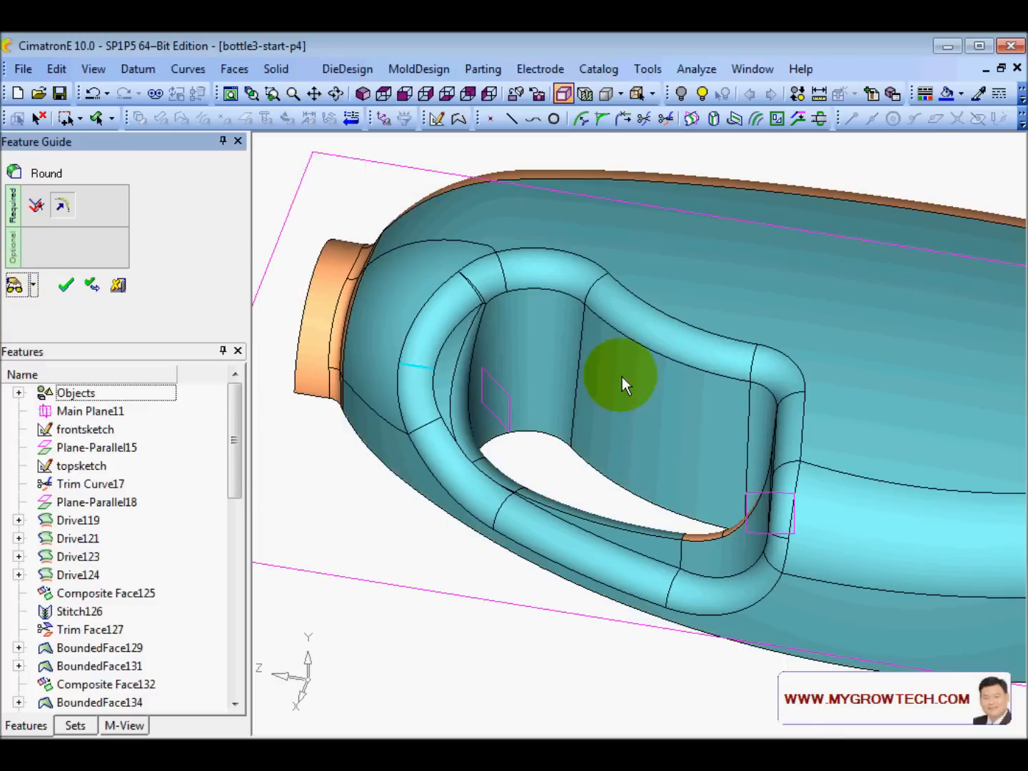
pyautogui.moveTo(621, 377); pyautogui.dragTo(558, 358, button='middle')
pyautogui.click(66, 285)
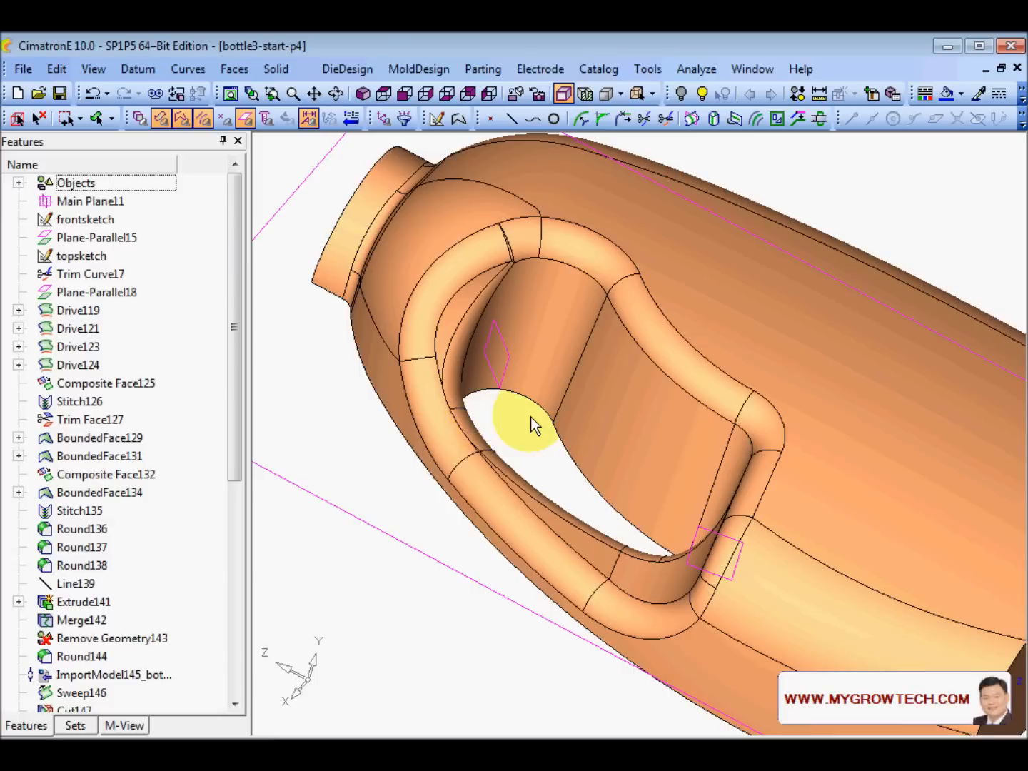
pyautogui.moveTo(529, 417); pyautogui.dragTo(580, 366, button='middle')
pyautogui.scroll(2, 579, 366)
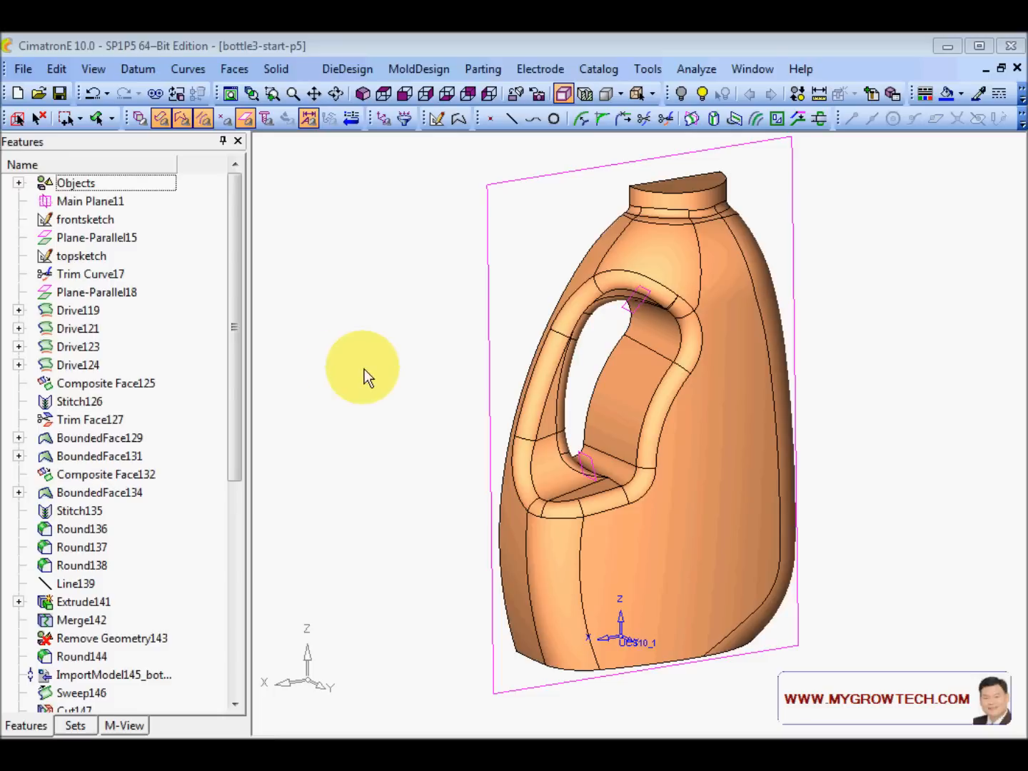
# - Orbit the bottle3-start-p5 model to see the bottle upright
pyautogui.moveTo(364, 369); pyautogui.dragTo(600, 356, button='middle')
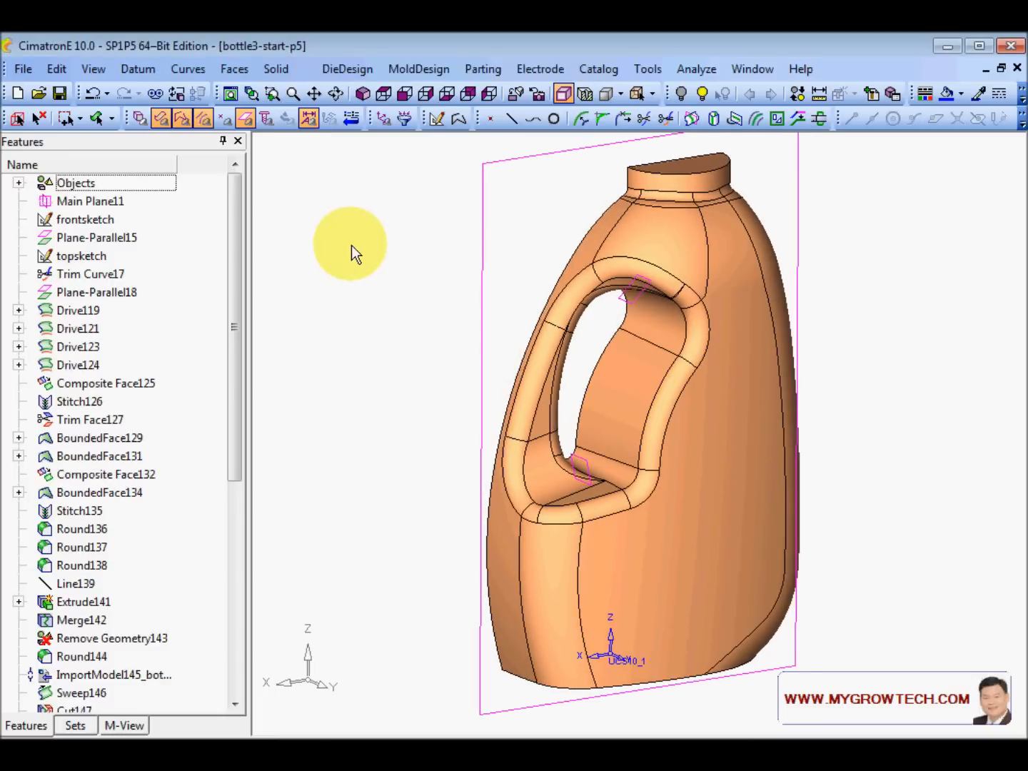
# - Copy Mirror the bottle half across its flat side plane with Merge on
pyautogui.click(55, 67)
pyautogui.moveTo(141, 241)
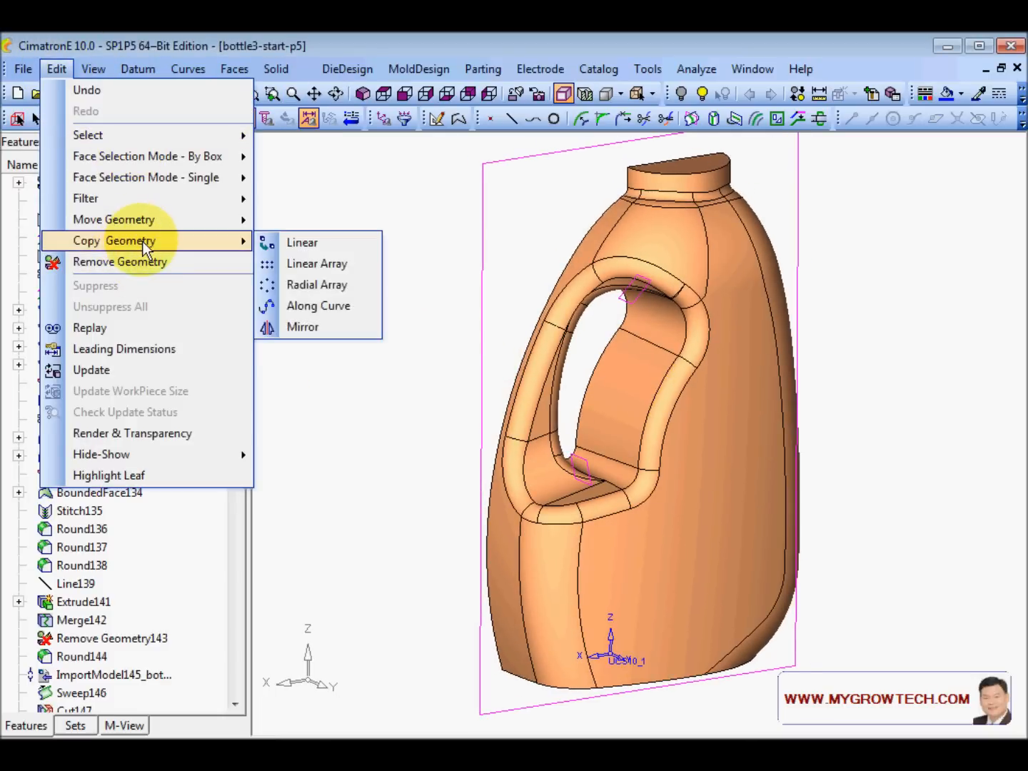
pyautogui.click(322, 327)
pyautogui.click(738, 253)
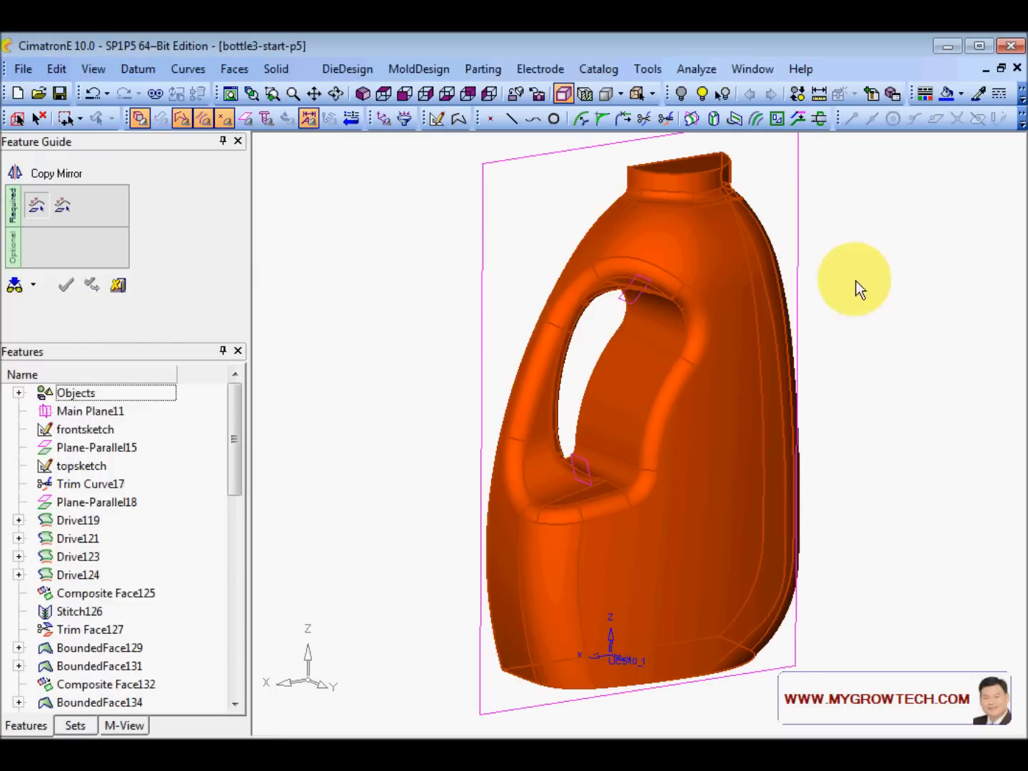
pyautogui.middleClick(856, 280)
pyautogui.moveTo(699, 277); pyautogui.dragTo(844, 314, button='middle')
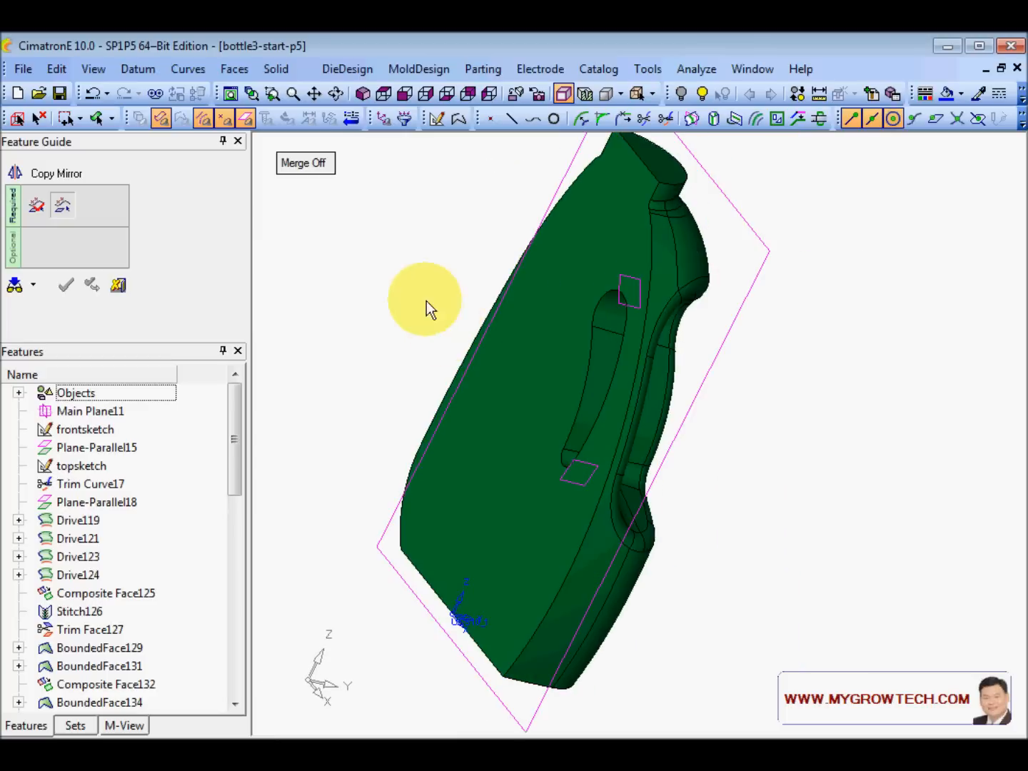
pyautogui.click(303, 163)
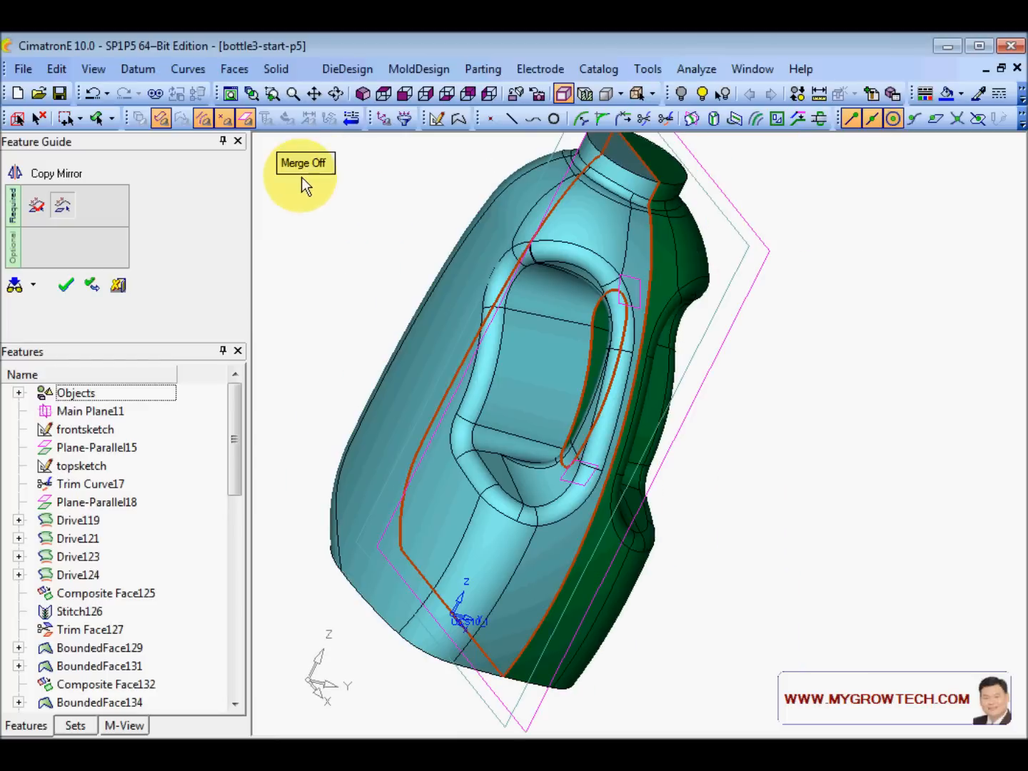
pyautogui.rightClick(375, 208)
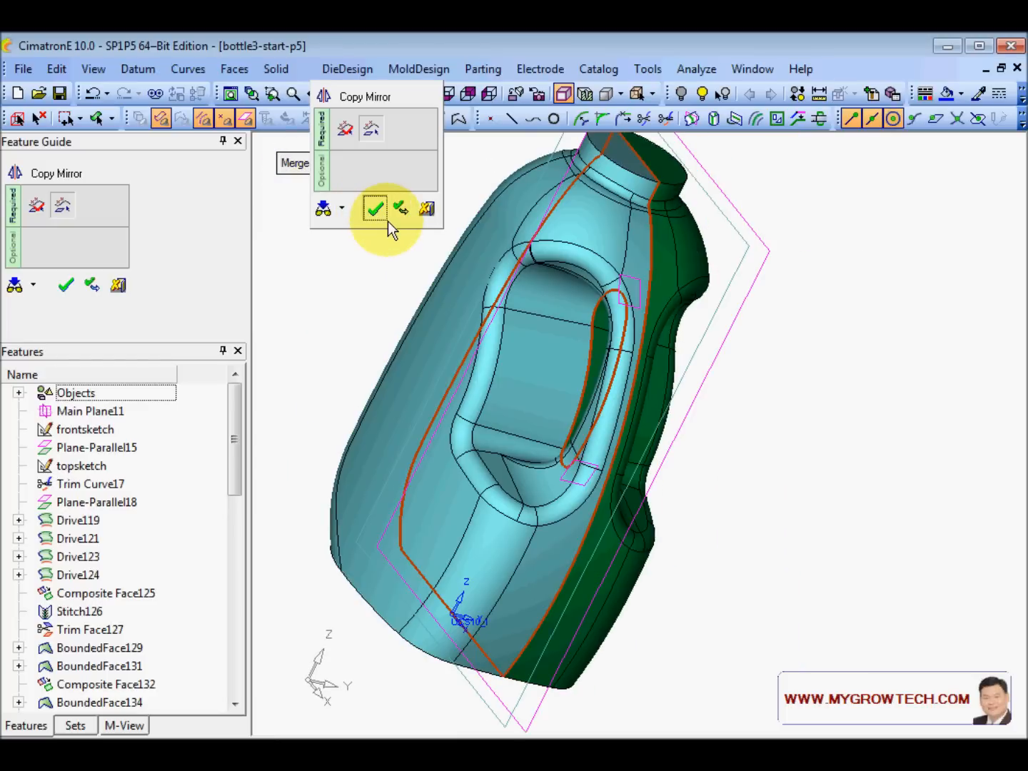
pyautogui.click(388, 222)
pyautogui.scroll(5, 499, 320)
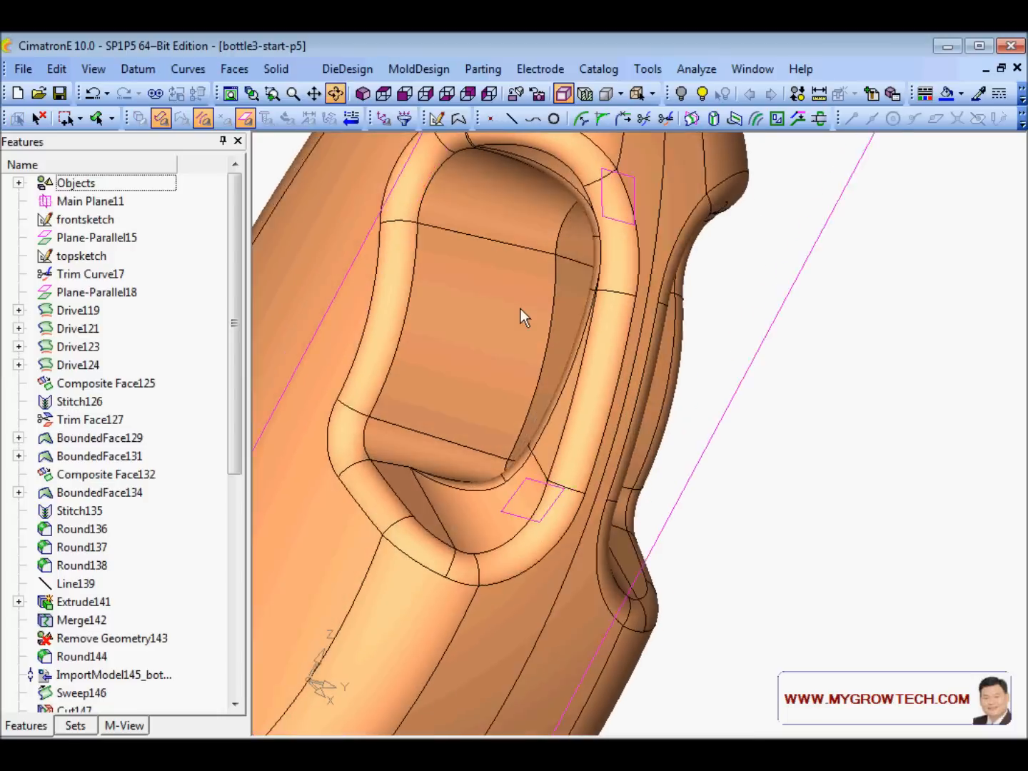
pyautogui.moveTo(535, 294); pyautogui.dragTo(590, 361, button='middle')
# - Round the inner edge inside the handle opening with radius 60
pyautogui.rightClick(768, 354)
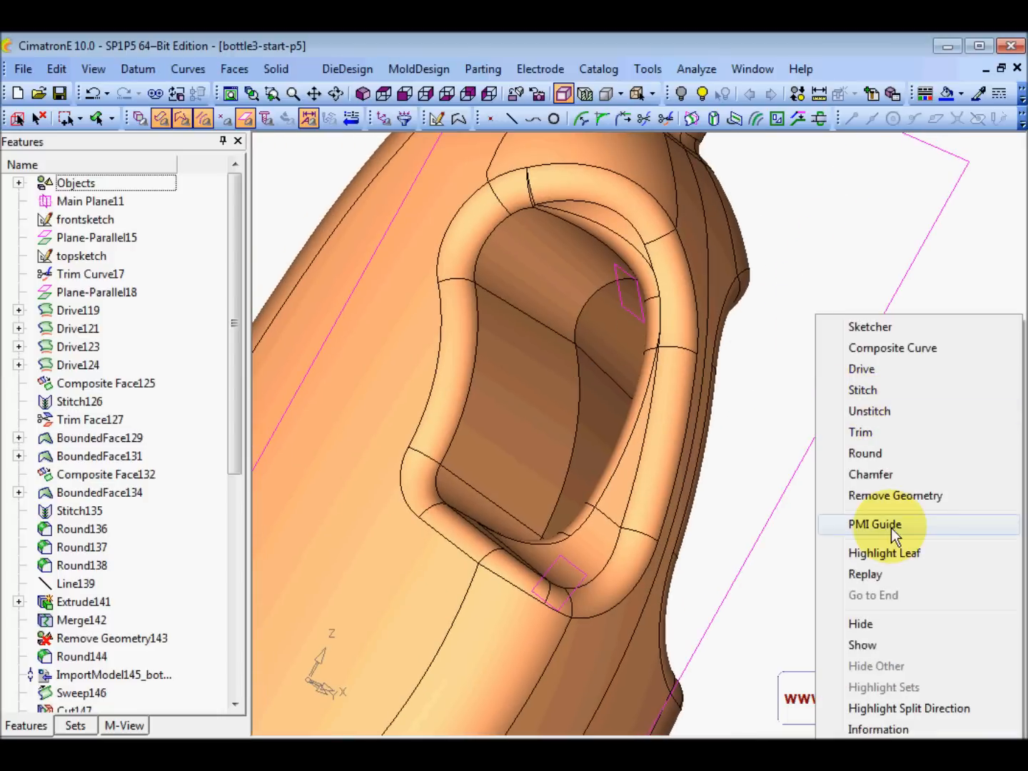
pyautogui.click(873, 448)
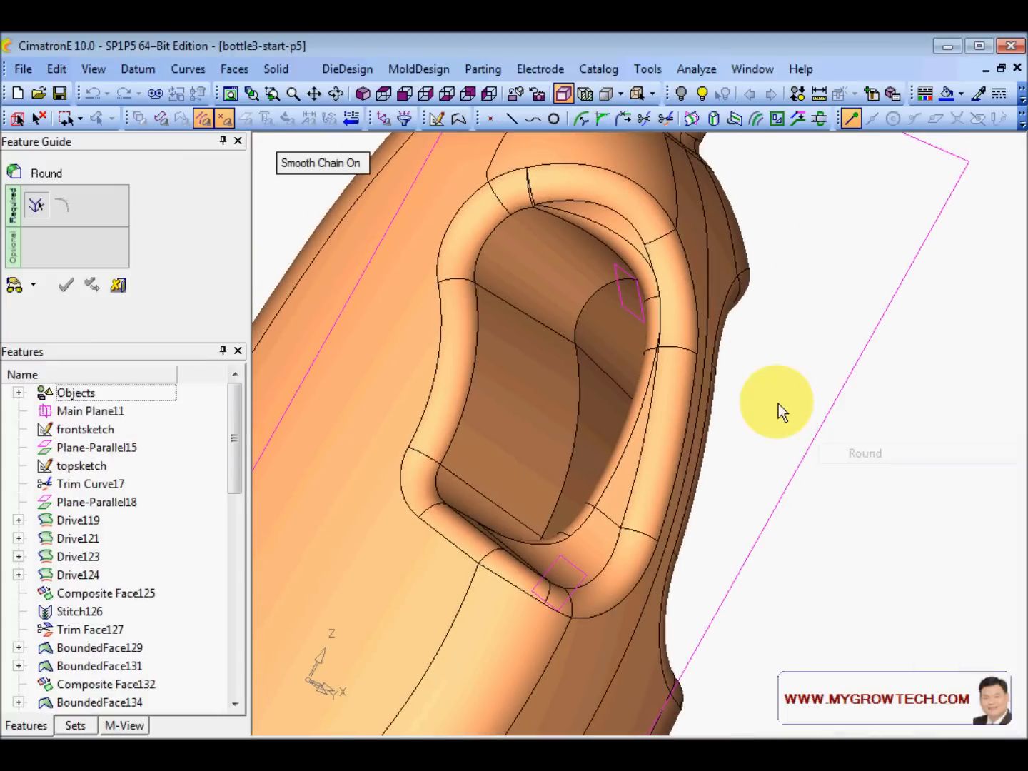
pyautogui.click(579, 312)
pyautogui.click(358, 189)
pyautogui.write('60')
pyautogui.press('Return')
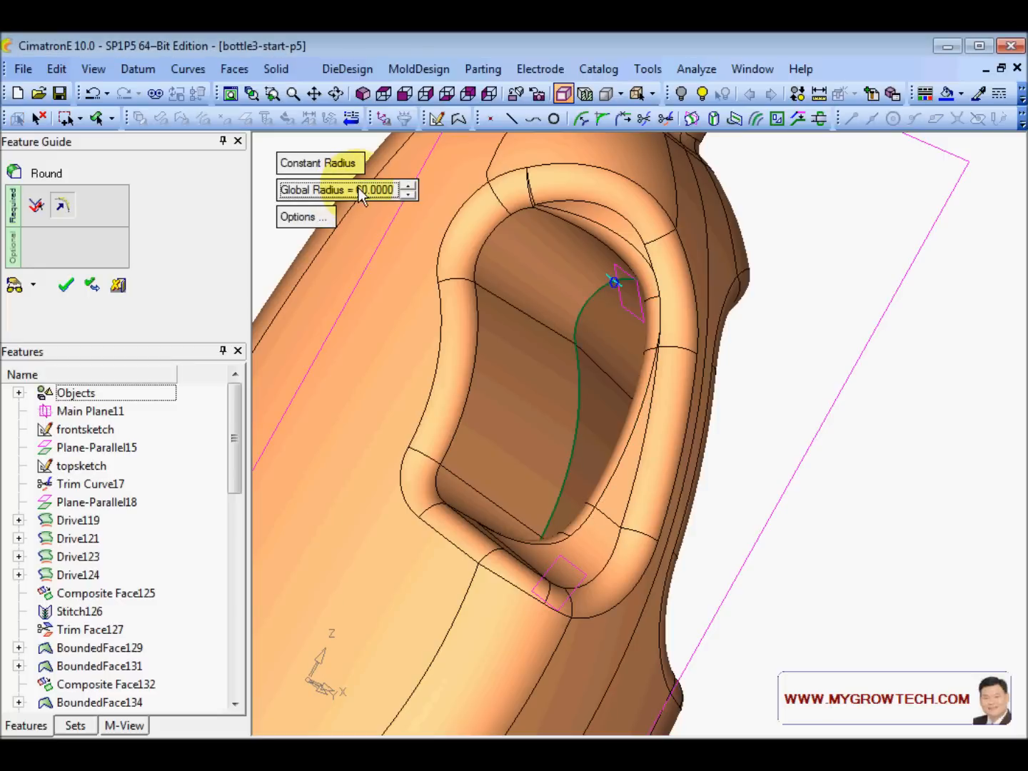
pyautogui.click(15, 286)
pyautogui.moveTo(572, 290)
pyautogui.keyDown('ctrl'); pyautogui.mouseDown()
pyautogui.moveTo(622, 379)
pyautogui.moveTo(551, 294)
pyautogui.mouseUp(); pyautogui.keyUp('ctrl')
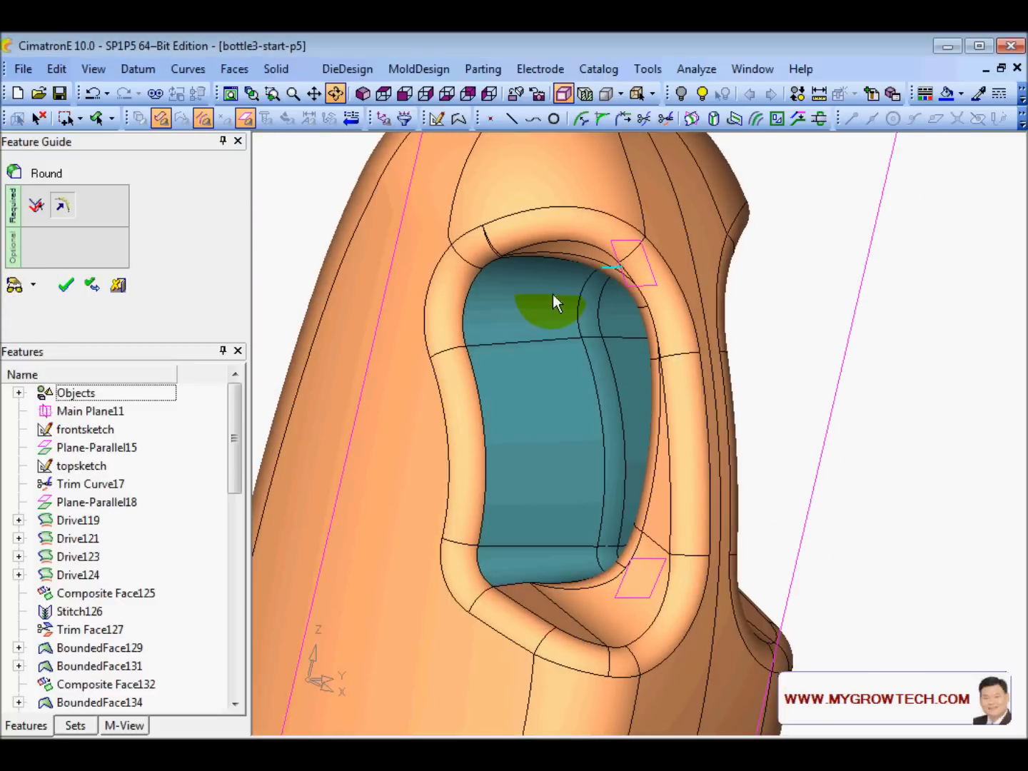
pyautogui.keyDown('ctrl'); pyautogui.moveTo(552, 293); pyautogui.dragTo(446, 342, button='right'); pyautogui.keyUp('ctrl')
pyautogui.click(72, 286)
# - Round the bottom face's edge chain with a radius of 15
pyautogui.keyDown('ctrl'); pyautogui.moveTo(650, 229); pyautogui.dragTo(604, 441); pyautogui.keyUp('ctrl')
pyautogui.keyDown('ctrl'); pyautogui.moveTo(395, 321); pyautogui.dragTo(530, 395); pyautogui.keyUp('ctrl')
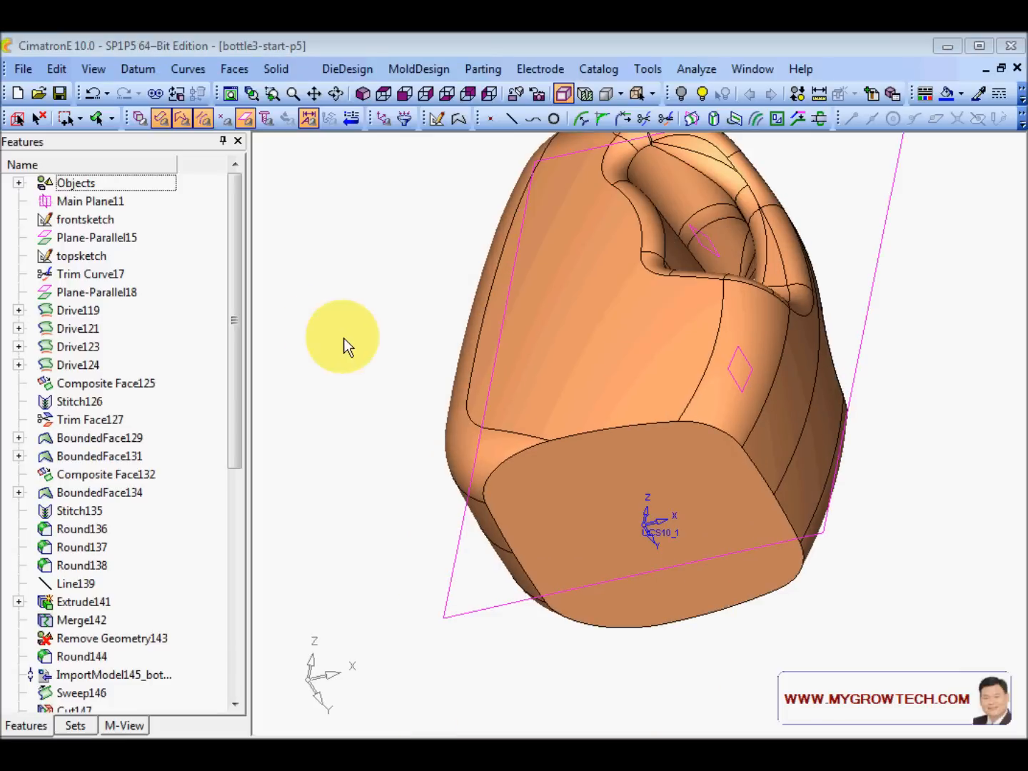
pyautogui.keyDown('ctrl'); pyautogui.moveTo(354, 351); pyautogui.dragTo(404, 432, button='right'); pyautogui.keyUp('ctrl')
pyautogui.keyDown('ctrl'); pyautogui.moveTo(500, 428); pyautogui.dragTo(553, 357); pyautogui.keyUp('ctrl')
pyautogui.rightClick(345, 258)
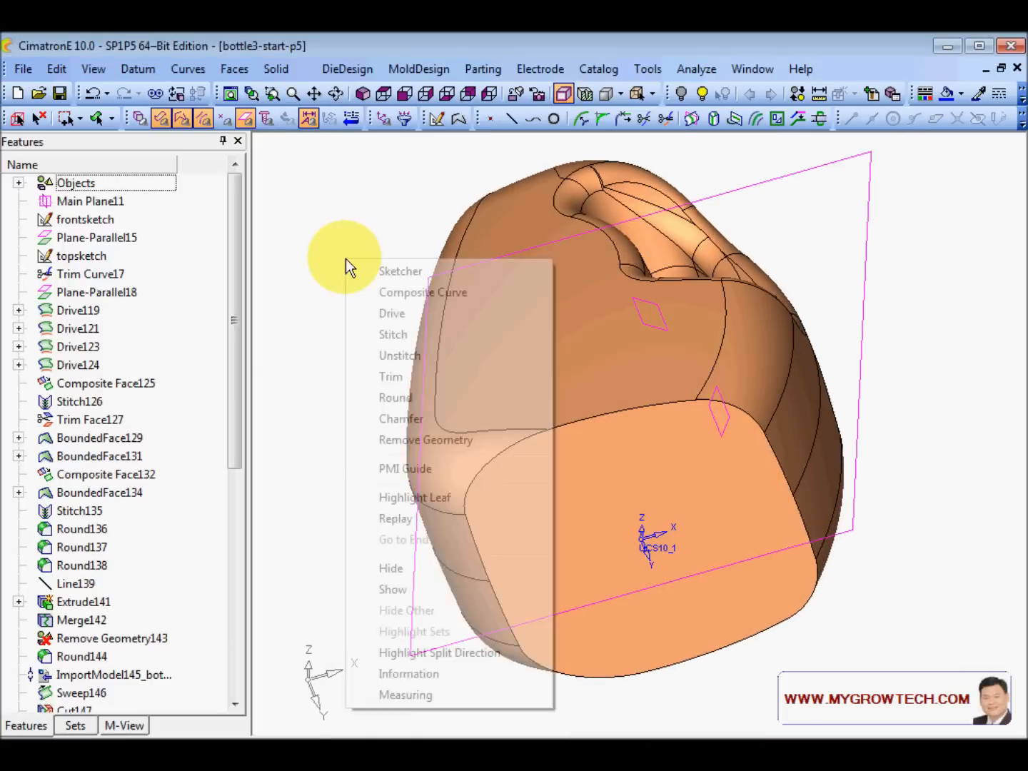
pyautogui.click(413, 399)
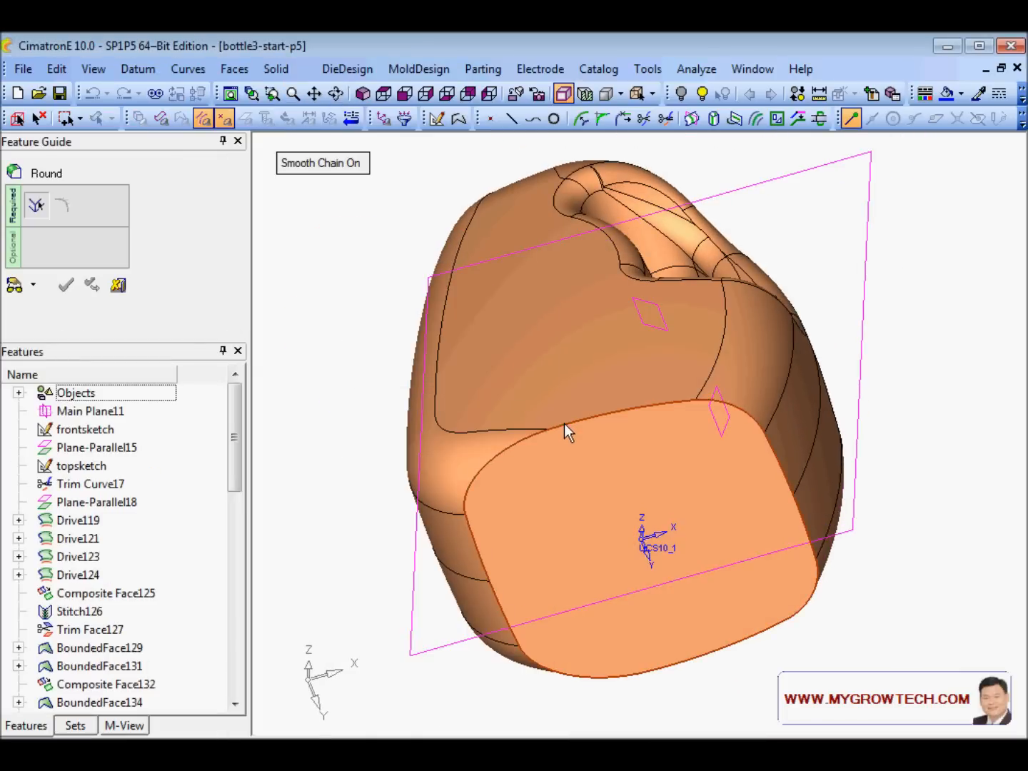
pyautogui.click(568, 349)
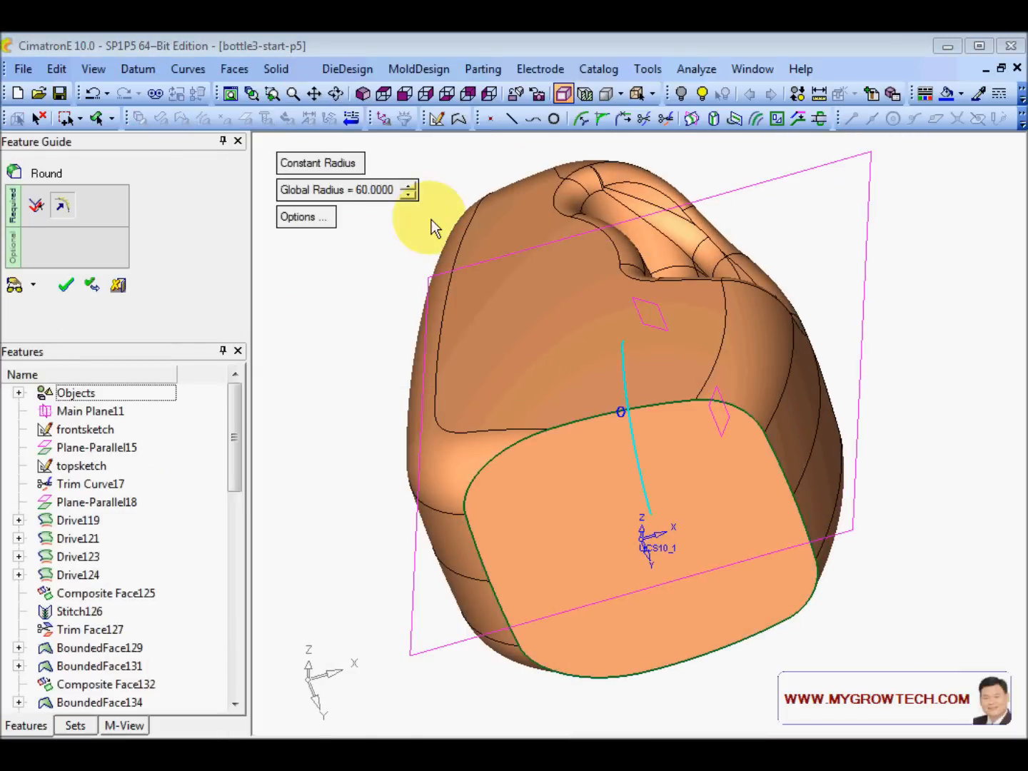
pyautogui.click(379, 188)
pyautogui.write('15')
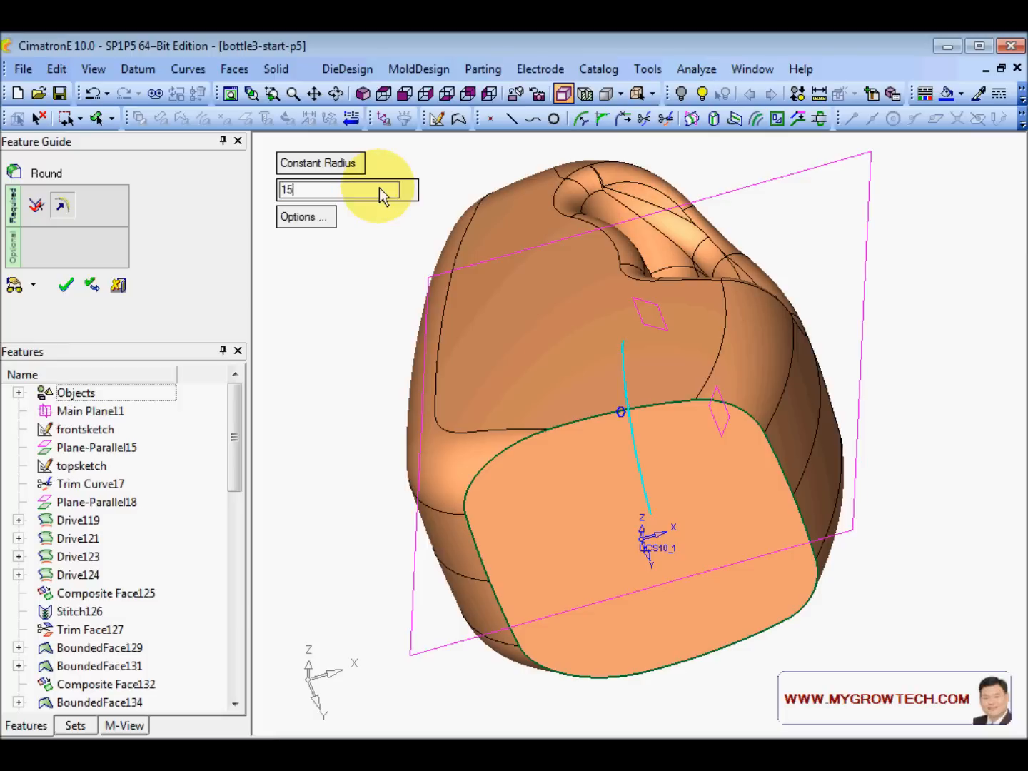
pyautogui.press('Return')
pyautogui.click(16, 285)
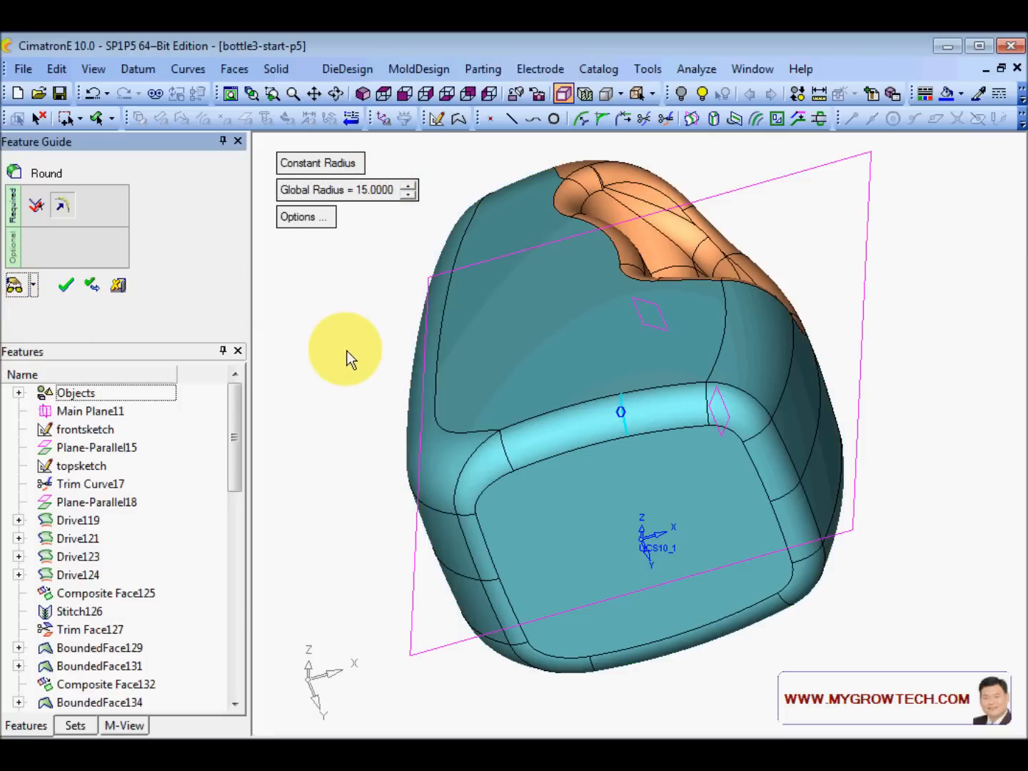
pyautogui.rightClick(350, 361)
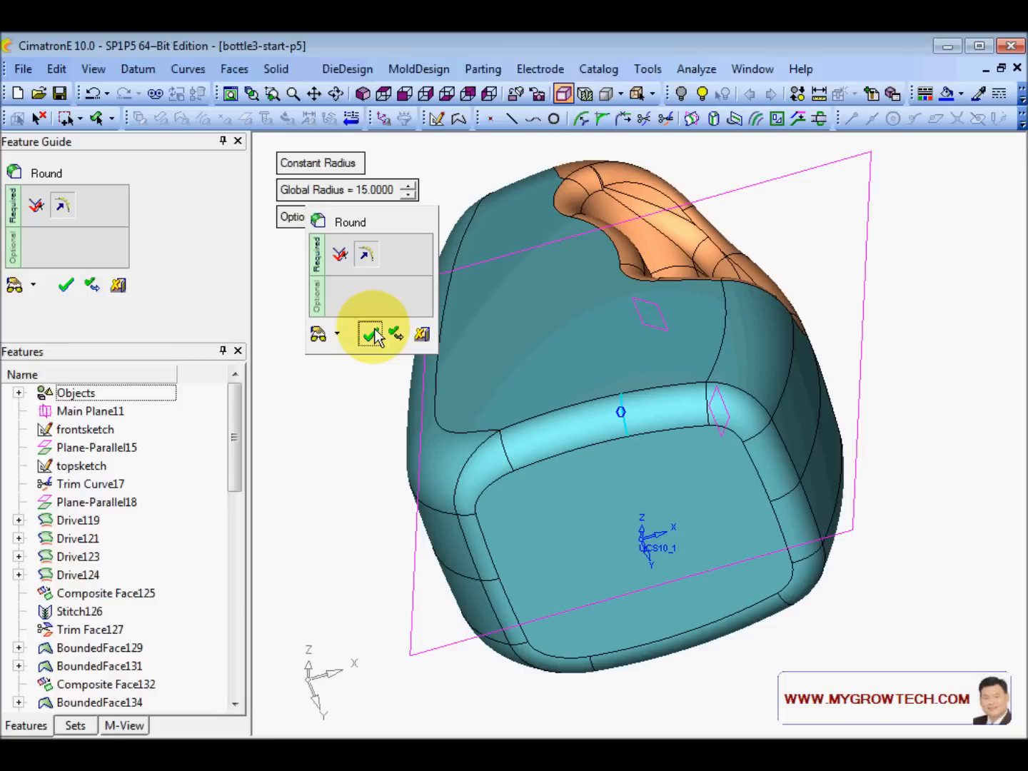
pyautogui.click(375, 336)
pyautogui.moveTo(666, 357)
pyautogui.mouseDown(button='middle')
pyautogui.moveTo(684, 475)
pyautogui.moveTo(666, 369)
pyautogui.mouseUp(button='middle')
pyautogui.keyDown('ctrl'); pyautogui.moveTo(665, 363); pyautogui.dragTo(576, 413, button='right'); pyautogui.keyUp('ctrl')
pyautogui.keyDown('ctrl'); pyautogui.moveTo(575, 413); pyautogui.dragTo(587, 480, button='middle'); pyautogui.keyUp('ctrl')
pyautogui.keyDown('ctrl'); pyautogui.moveTo(587, 479); pyautogui.dragTo(602, 515); pyautogui.keyUp('ctrl')
pyautogui.keyDown('ctrl'); pyautogui.moveTo(602, 516); pyautogui.dragTo(584, 431, button='right'); pyautogui.keyUp('ctrl')
pyautogui.keyDown('ctrl'); pyautogui.moveTo(585, 430); pyautogui.dragTo(549, 404, button='middle'); pyautogui.keyUp('ctrl')
pyautogui.keyDown('ctrl'); pyautogui.moveTo(549, 404); pyautogui.dragTo(463, 316); pyautogui.keyUp('ctrl')
# - Create a datum plane parallel to the bottom face, offset 20 up into the bottle
pyautogui.click(138, 69)
pyautogui.moveTo(173, 94)
pyautogui.click(259, 92)
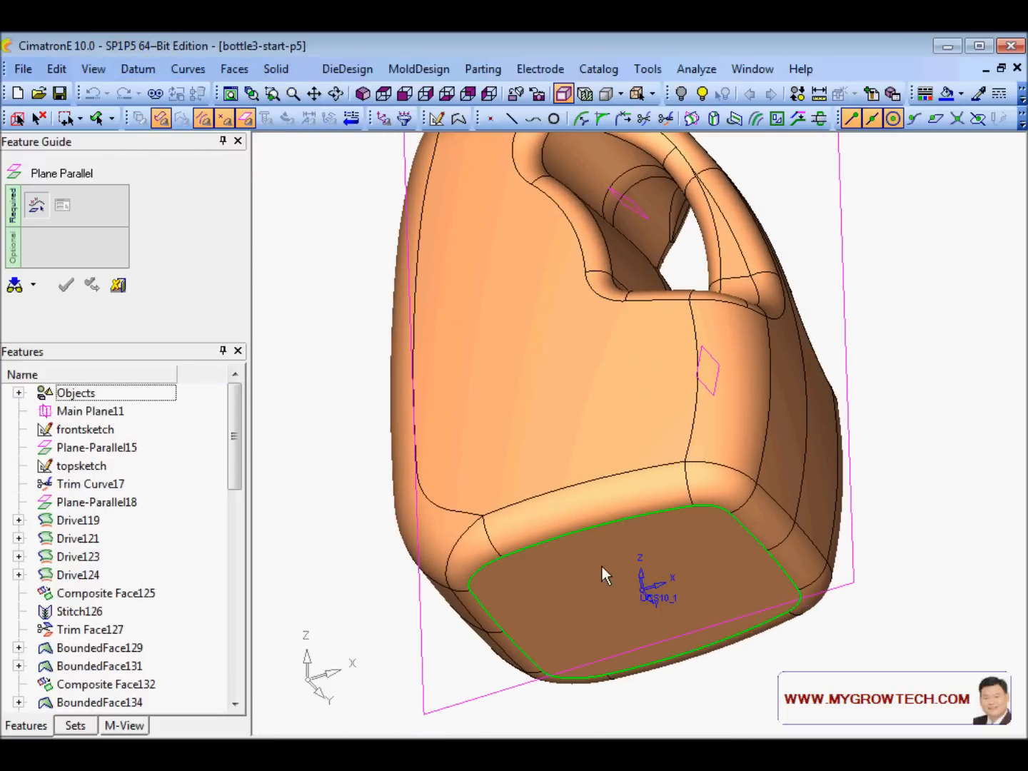
pyautogui.click(603, 539)
pyautogui.click(637, 611)
pyautogui.keyDown('ctrl'); pyautogui.moveTo(636, 614); pyautogui.dragTo(549, 452); pyautogui.keyUp('ctrl')
pyautogui.click(340, 191)
pyautogui.write('20')
pyautogui.press('Return')
pyautogui.keyDown('ctrl'); pyautogui.moveTo(611, 342); pyautogui.dragTo(607, 399); pyautogui.keyUp('ctrl')
pyautogui.middleClick(360, 321)
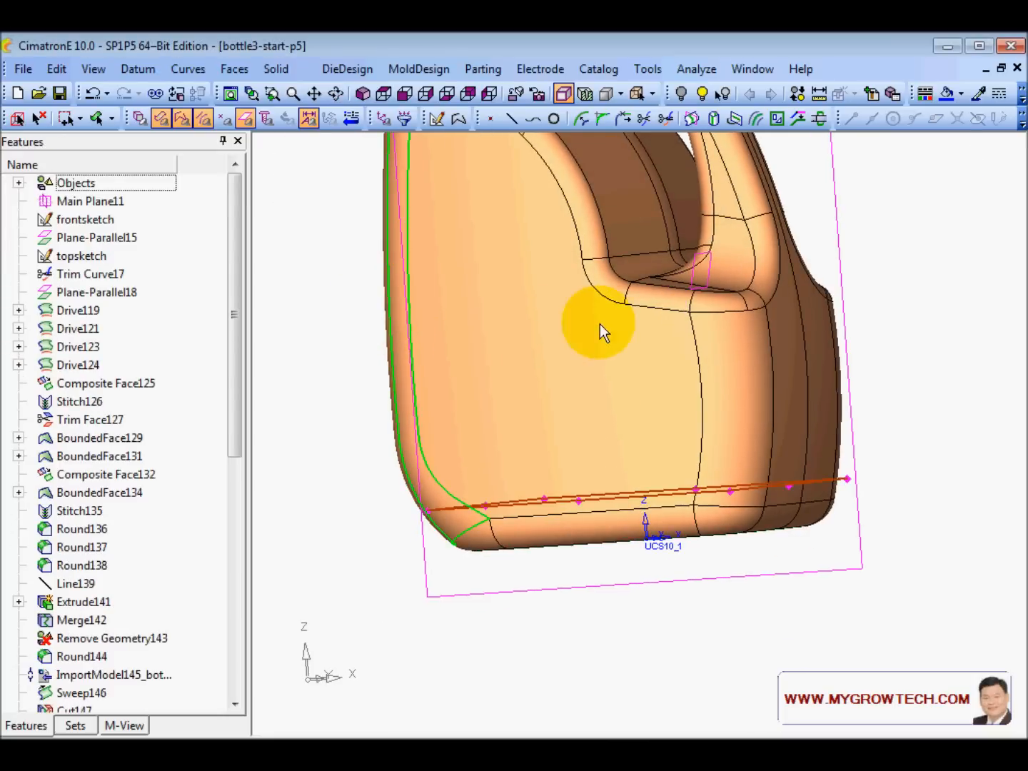
pyautogui.keyDown('ctrl'); pyautogui.moveTo(600, 324); pyautogui.dragTo(627, 361, button='right'); pyautogui.keyUp('ctrl')
pyautogui.keyDown('ctrl'); pyautogui.moveTo(627, 360); pyautogui.dragTo(607, 386); pyautogui.keyUp('ctrl')
pyautogui.keyDown('ctrl'); pyautogui.moveTo(607, 385); pyautogui.dragTo(615, 433, button='middle'); pyautogui.keyUp('ctrl')
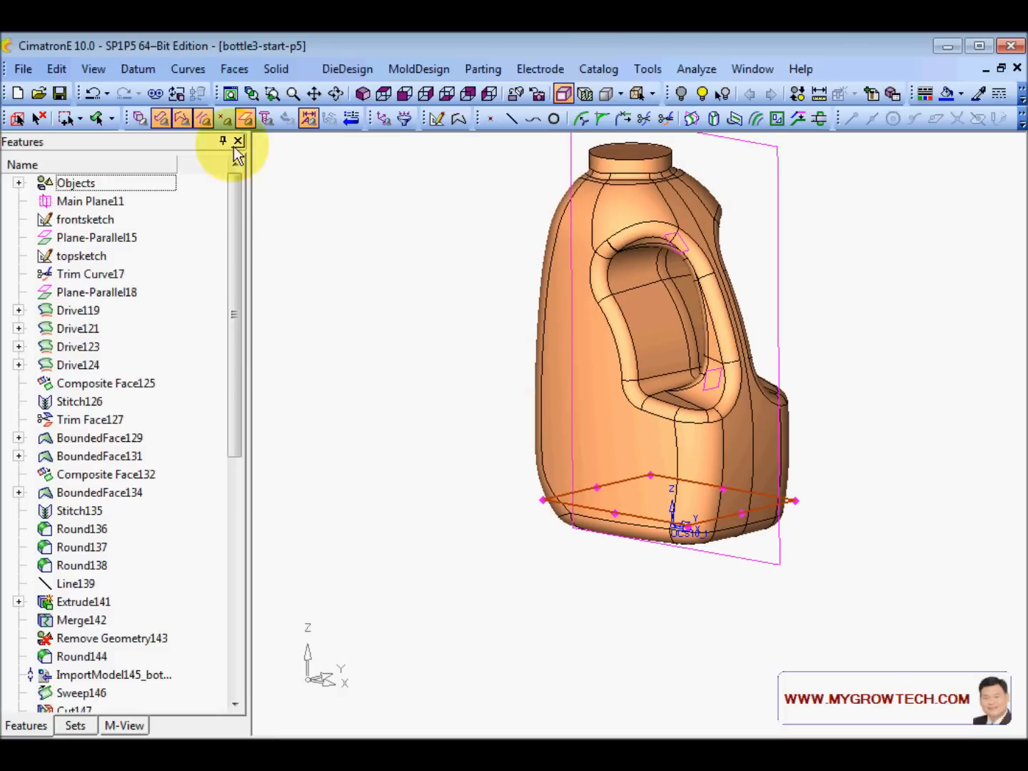
# - Divide the bottle body by the new offset plane
pyautogui.click(57, 69)
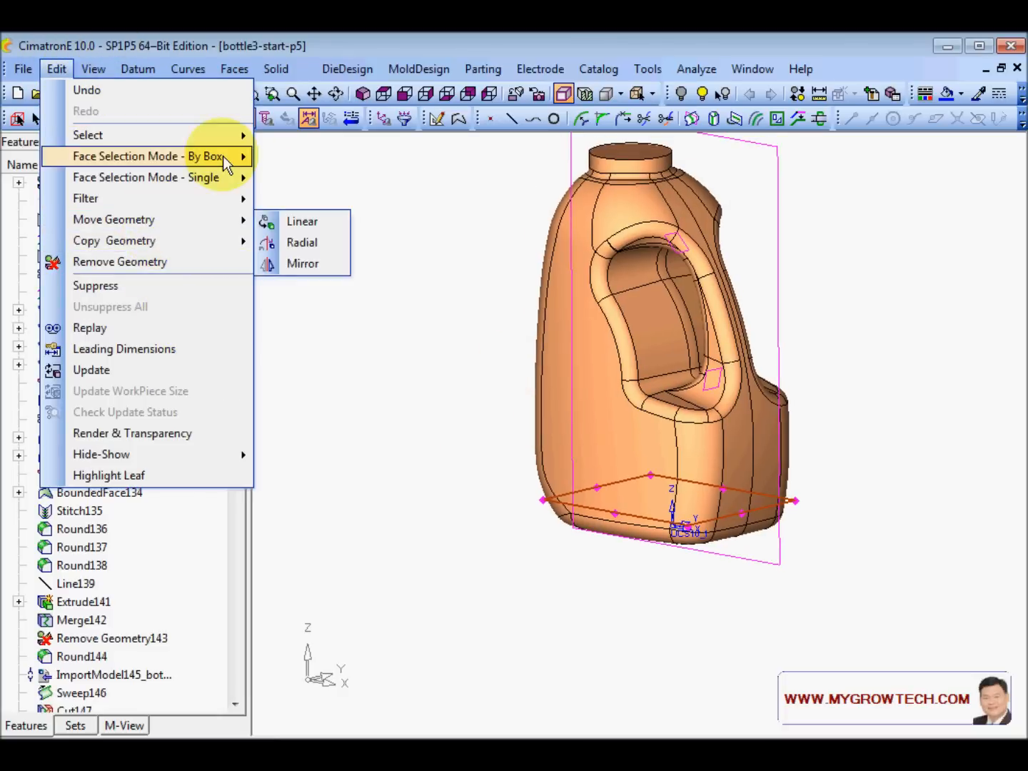
pyautogui.click(368, 486)
pyautogui.click(275, 68)
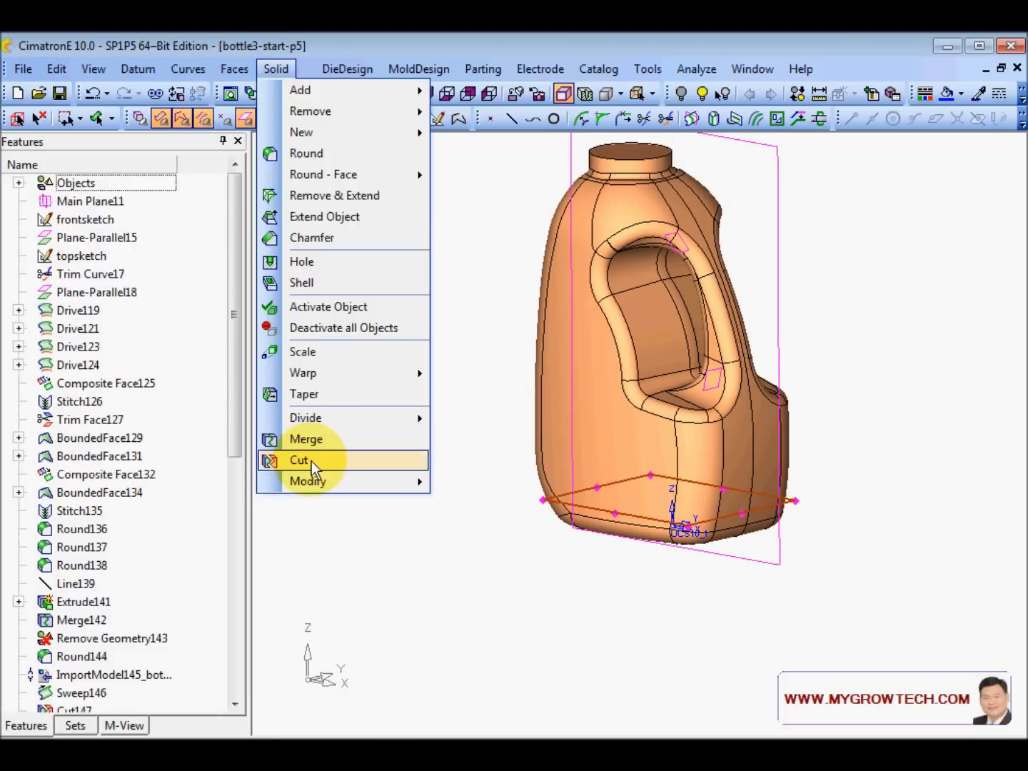
pyautogui.moveTo(329, 417)
pyautogui.click(475, 418)
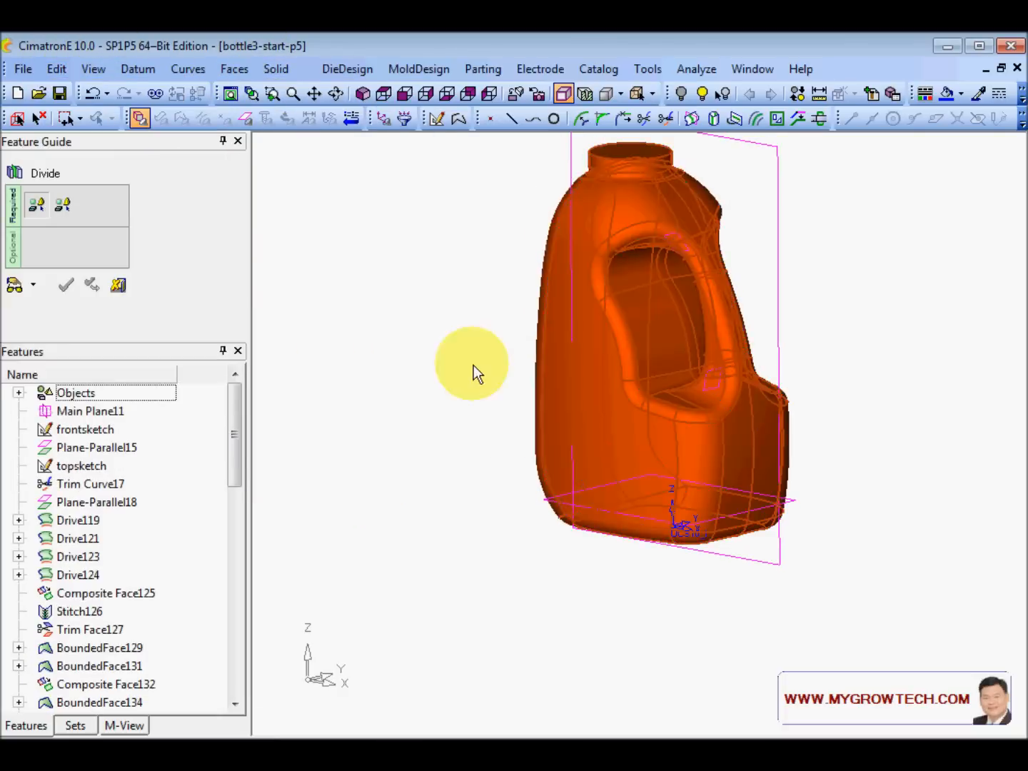
pyautogui.click(532, 477)
pyautogui.click(545, 499)
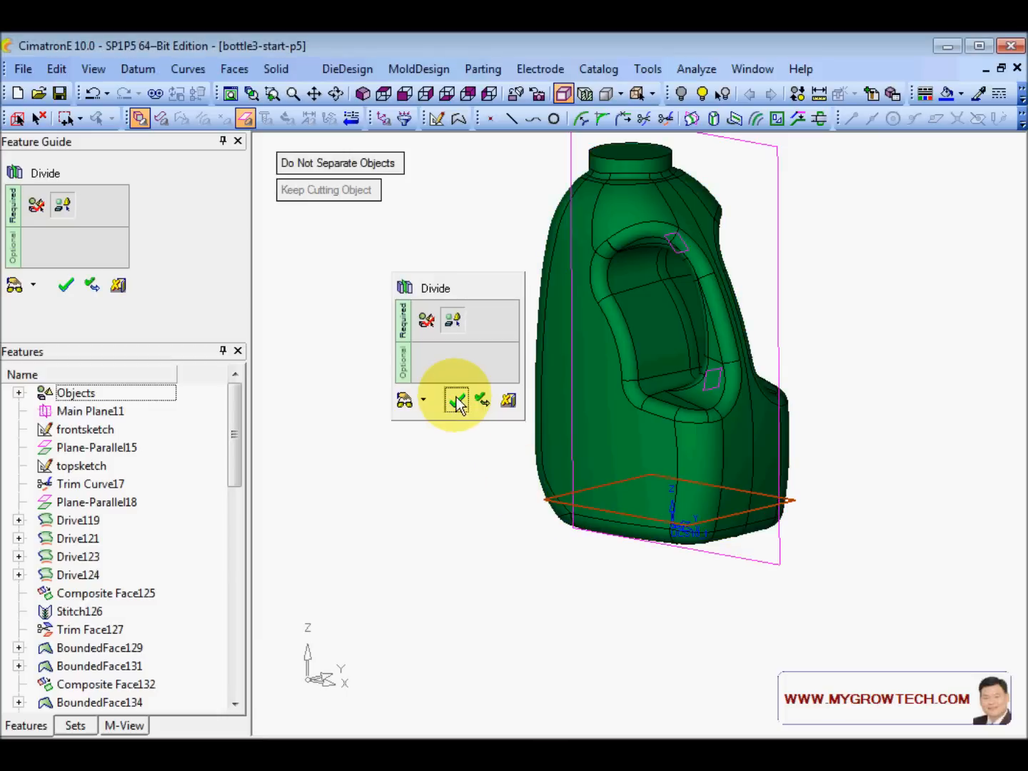
pyautogui.click(457, 397)
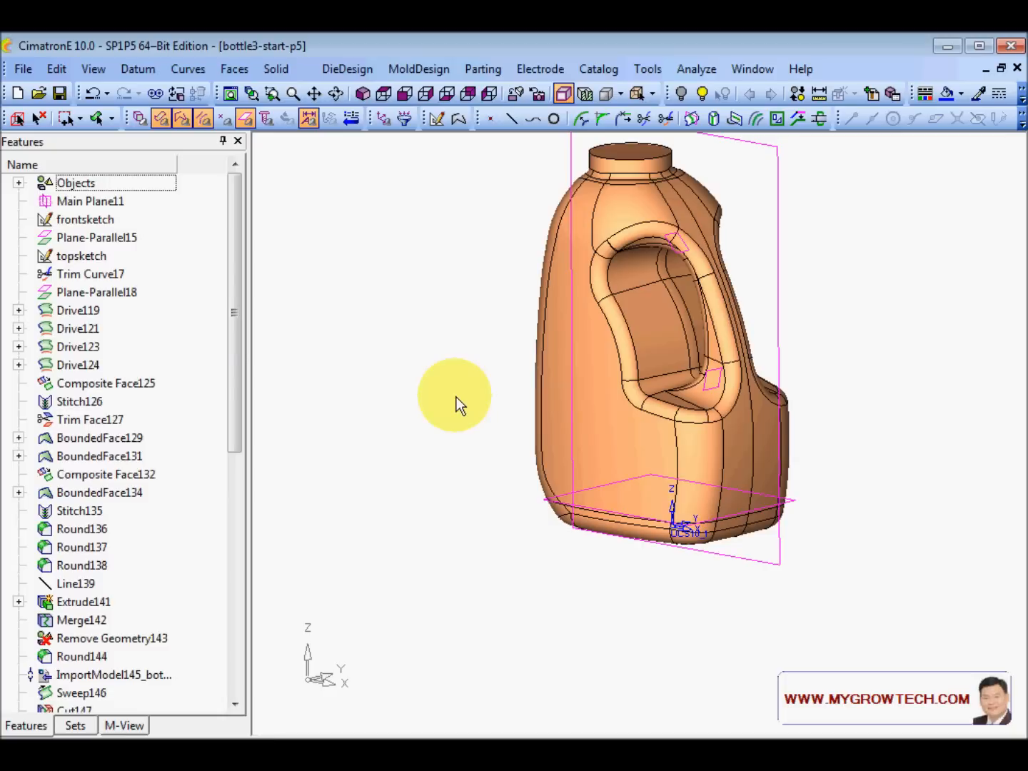
# - Change the pick filter and reframe the view on the divided base of the bottle
pyautogui.click(143, 117)
pyautogui.moveTo(580, 414)
pyautogui.keyDown('ctrl'); pyautogui.mouseDown()
pyautogui.moveTo(555, 442)
pyautogui.moveTo(567, 422)
pyautogui.mouseUp(); pyautogui.keyUp('ctrl')
pyautogui.keyDown('ctrl'); pyautogui.moveTo(669, 582); pyautogui.dragTo(669, 487, button='right'); pyautogui.keyUp('ctrl')
pyautogui.keyDown('ctrl'); pyautogui.moveTo(669, 486); pyautogui.dragTo(597, 485, button='middle'); pyautogui.keyUp('ctrl')
pyautogui.moveTo(597, 485)
pyautogui.keyDown('ctrl'); pyautogui.mouseDown()
pyautogui.moveTo(600, 463)
pyautogui.moveTo(612, 498)
pyautogui.mouseUp(); pyautogui.keyUp('ctrl')
pyautogui.keyDown('ctrl'); pyautogui.moveTo(569, 510); pyautogui.dragTo(614, 496, button='middle'); pyautogui.keyUp('ctrl')
pyautogui.keyDown('ctrl'); pyautogui.moveTo(621, 530); pyautogui.dragTo(630, 502, button='right'); pyautogui.keyUp('ctrl')
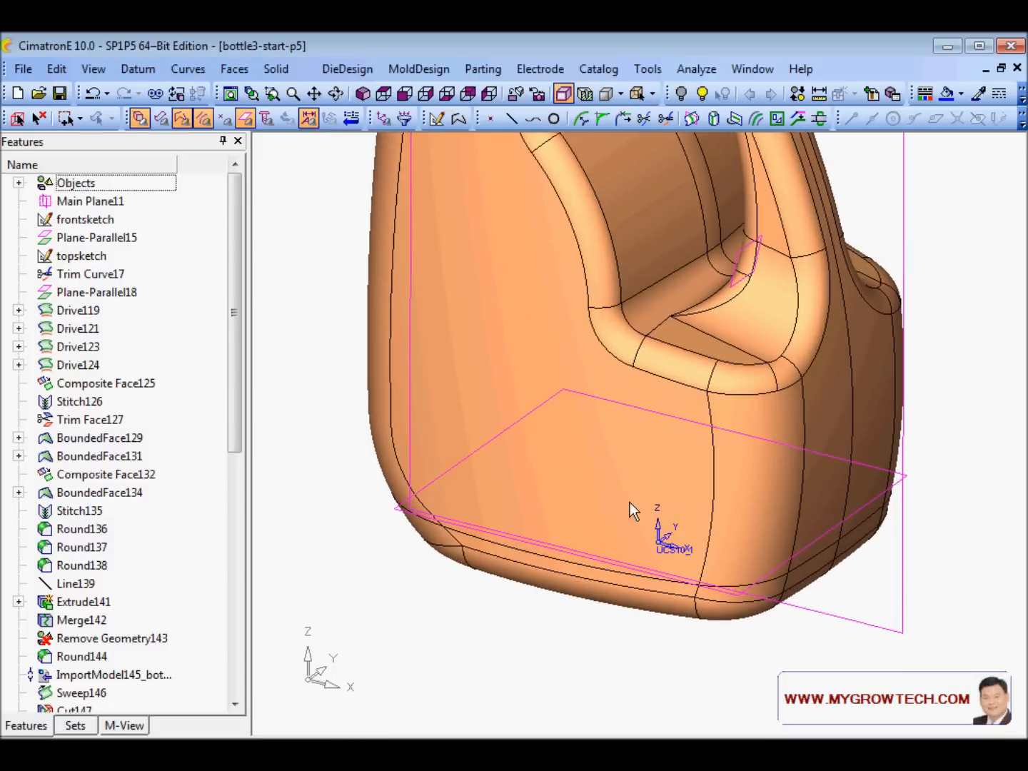
pyautogui.keyDown('ctrl'); pyautogui.moveTo(668, 522); pyautogui.dragTo(640, 508, button='middle'); pyautogui.keyUp('ctrl')
pyautogui.keyDown('ctrl'); pyautogui.moveTo(561, 409); pyautogui.dragTo(561, 404, button='right'); pyautogui.keyUp('ctrl')
pyautogui.keyDown('ctrl'); pyautogui.moveTo(526, 476); pyautogui.dragTo(526, 492, button='right'); pyautogui.keyUp('ctrl')
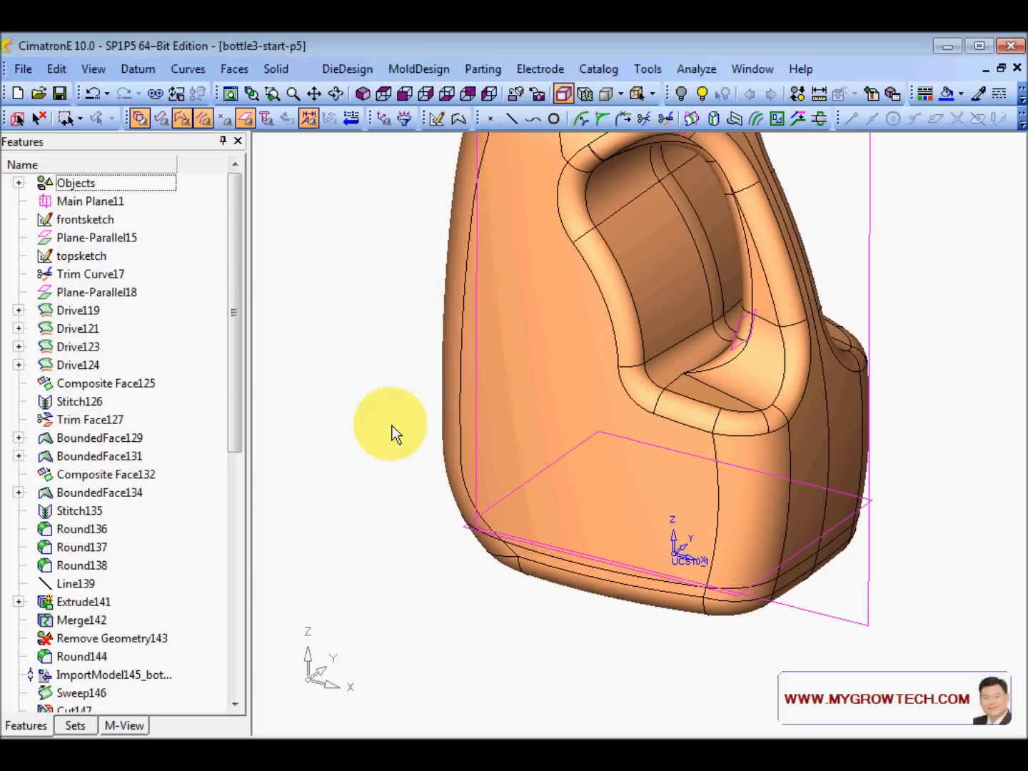
pyautogui.keyDown('ctrl'); pyautogui.moveTo(392, 426); pyautogui.dragTo(393, 431, button='right'); pyautogui.keyUp('ctrl')
pyautogui.keyDown('ctrl'); pyautogui.moveTo(559, 503); pyautogui.dragTo(569, 436); pyautogui.keyUp('ctrl')
pyautogui.click(277, 69)
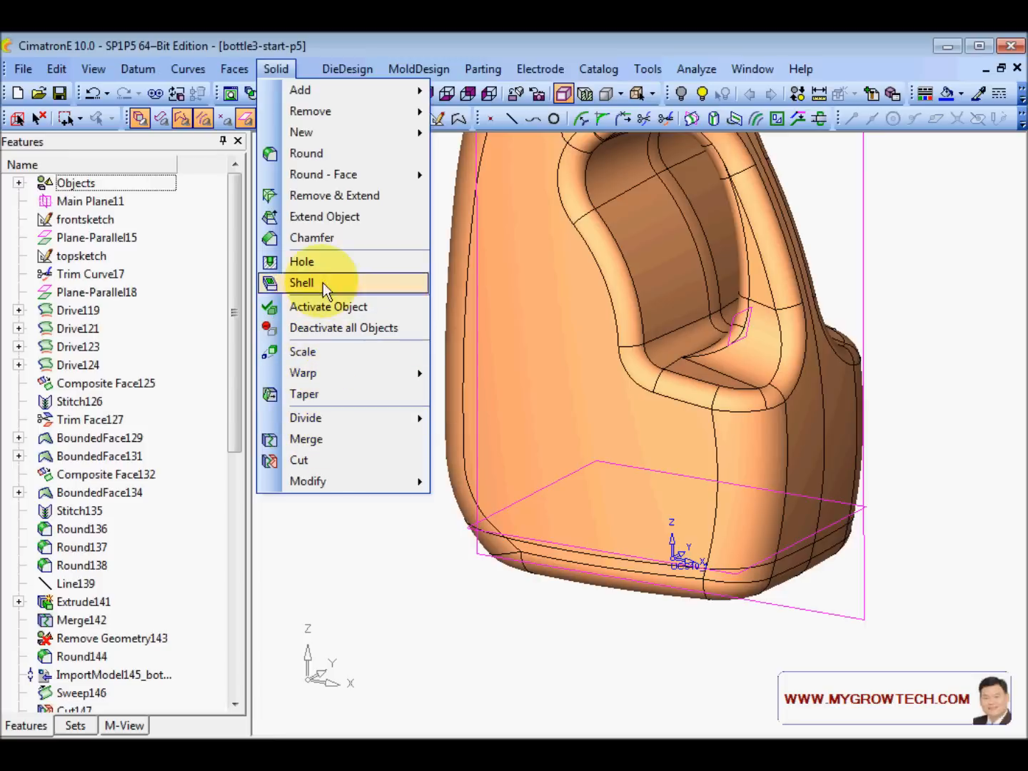
# - Start a non-uniform Scale on the bottom slice, pivoting at the part origin
pyautogui.click(319, 355)
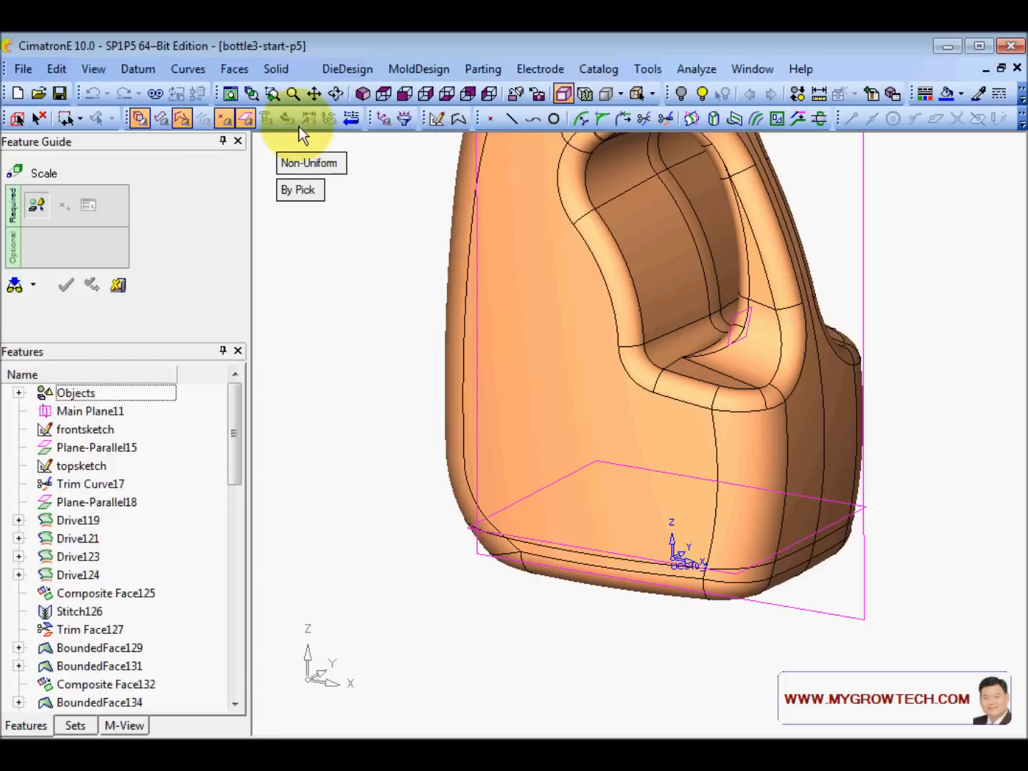
pyautogui.click(310, 162)
pyautogui.click(312, 162)
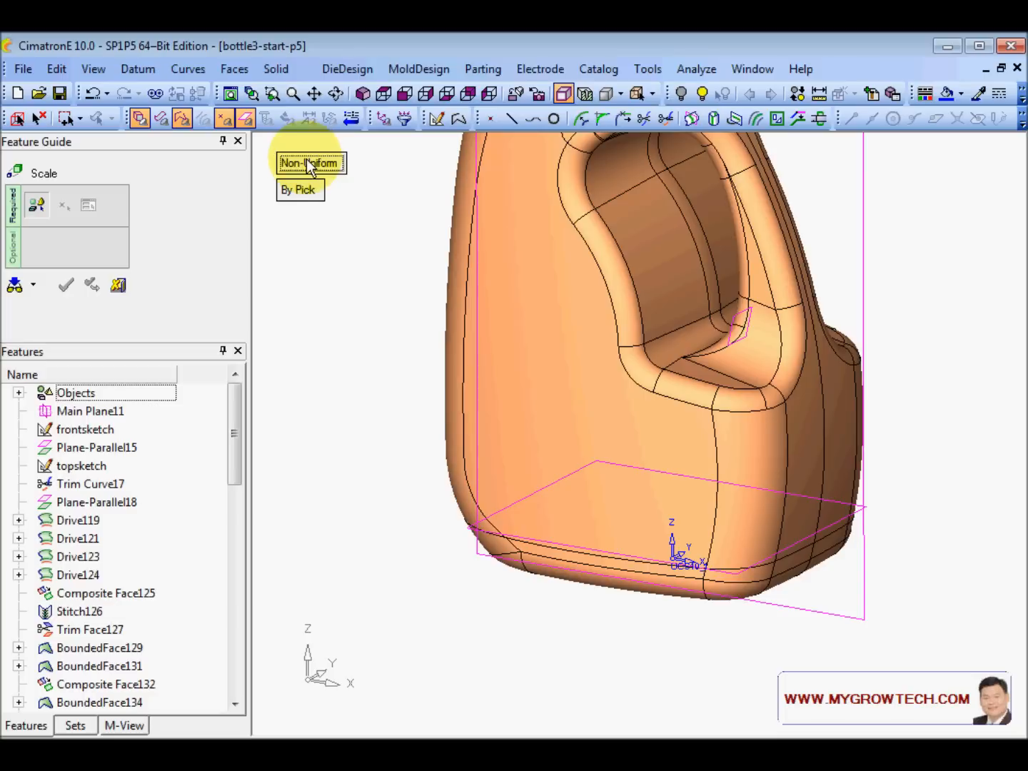
pyautogui.click(297, 190)
pyautogui.click(301, 191)
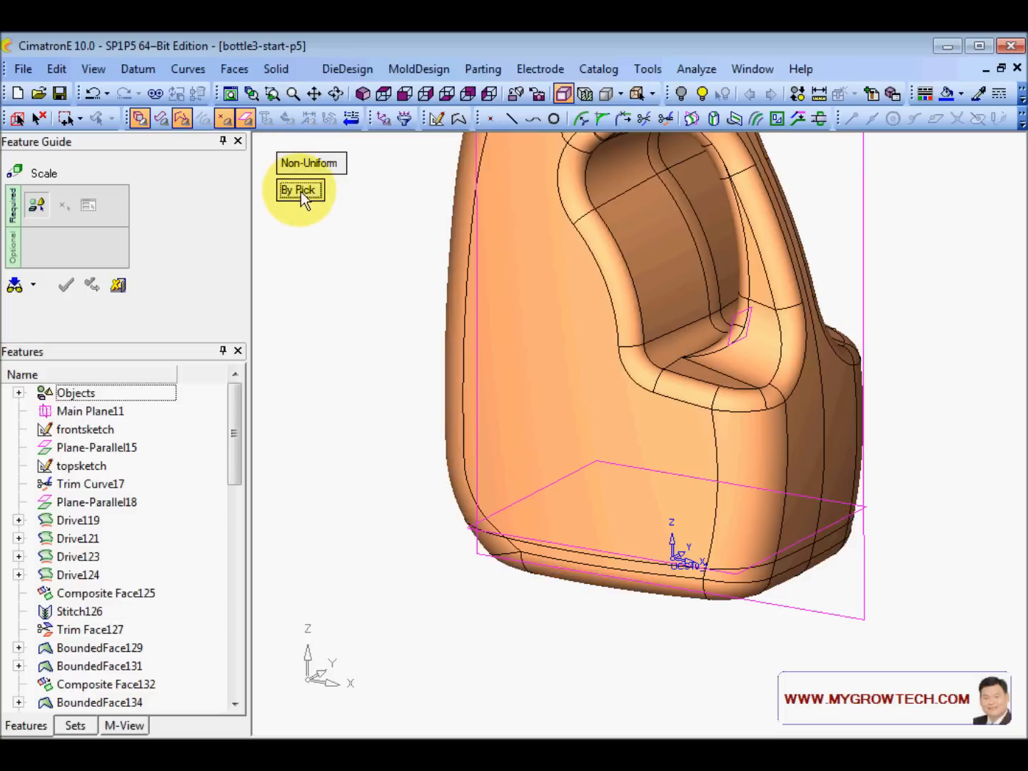
pyautogui.click(588, 582)
pyautogui.middleClick(320, 397)
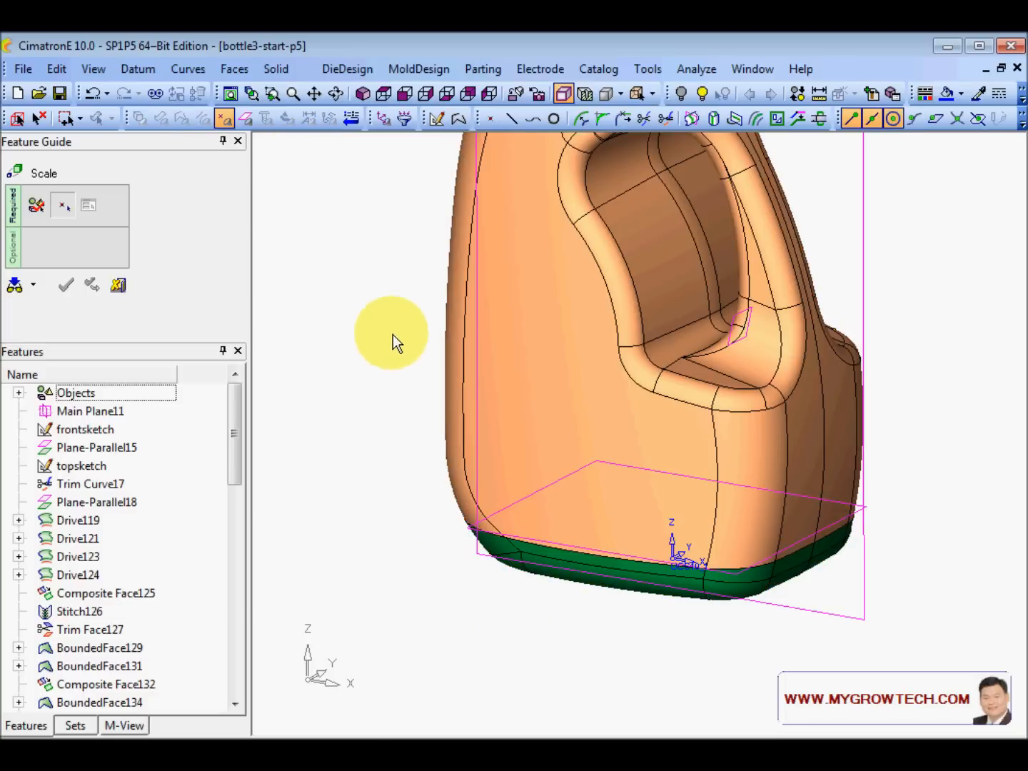
pyautogui.keyDown('ctrl'); pyautogui.moveTo(393, 334); pyautogui.dragTo(369, 393, button='right'); pyautogui.keyUp('ctrl')
pyautogui.keyDown('ctrl'); pyautogui.moveTo(610, 537); pyautogui.dragTo(617, 459, button='middle'); pyautogui.keyUp('ctrl')
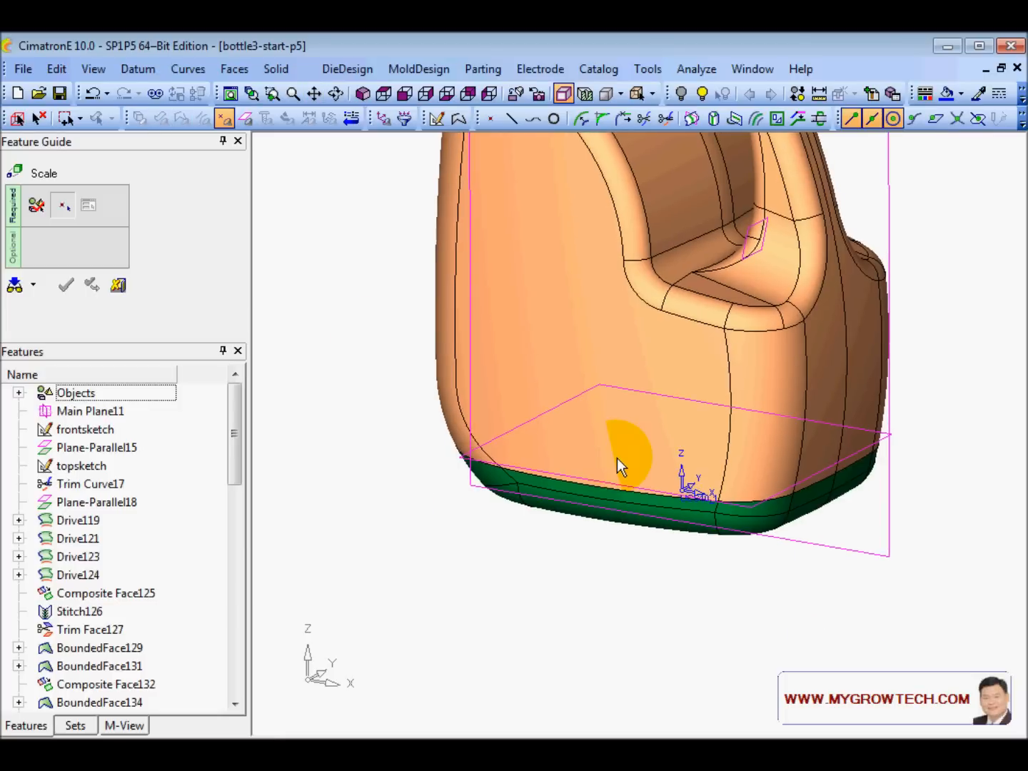
pyautogui.click(689, 487)
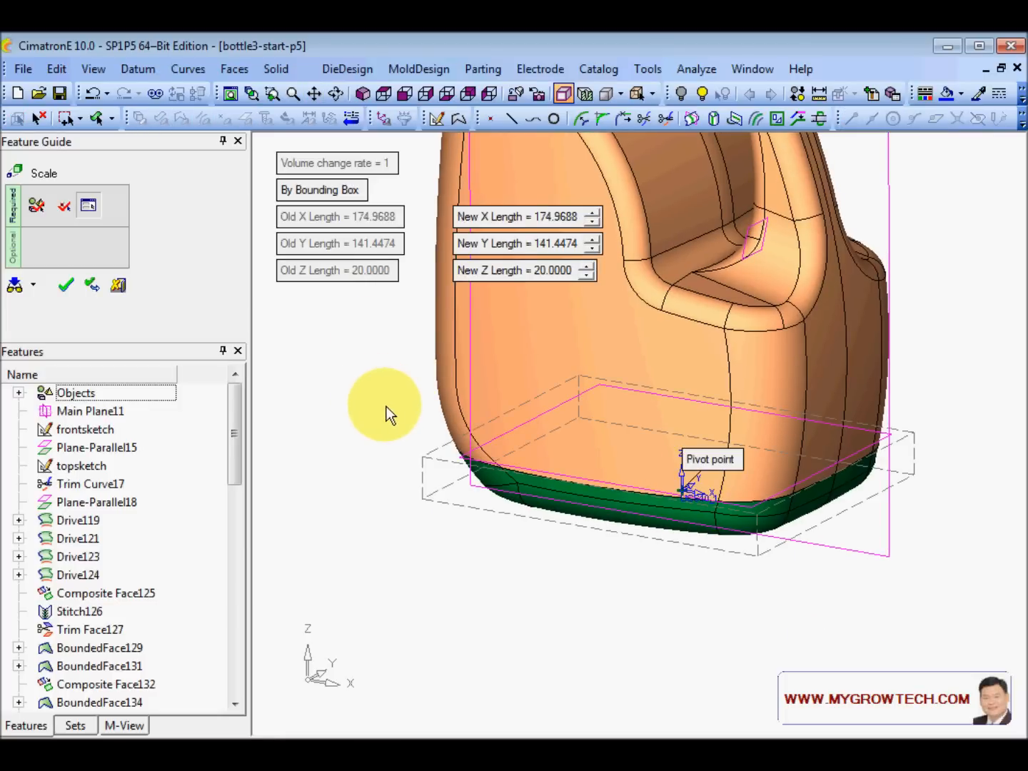
# - Set the new Y length to 151 and apply the bounding-box scale
pyautogui.click(594, 239)
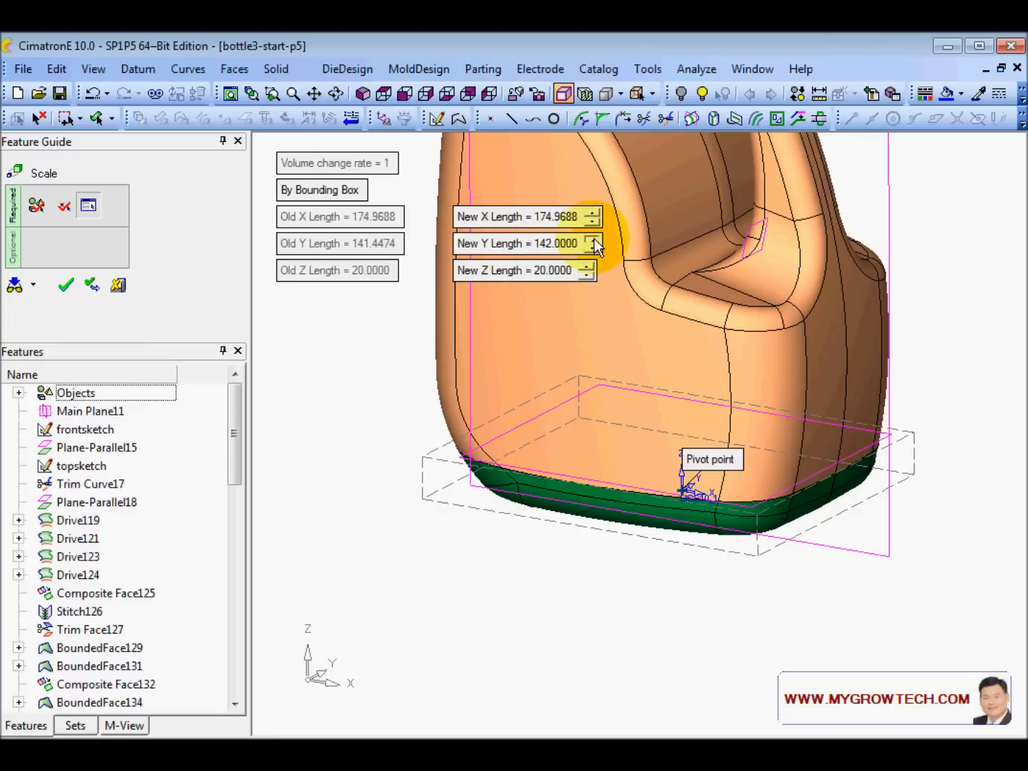
pyautogui.click(595, 239)
pyautogui.click(594, 239)
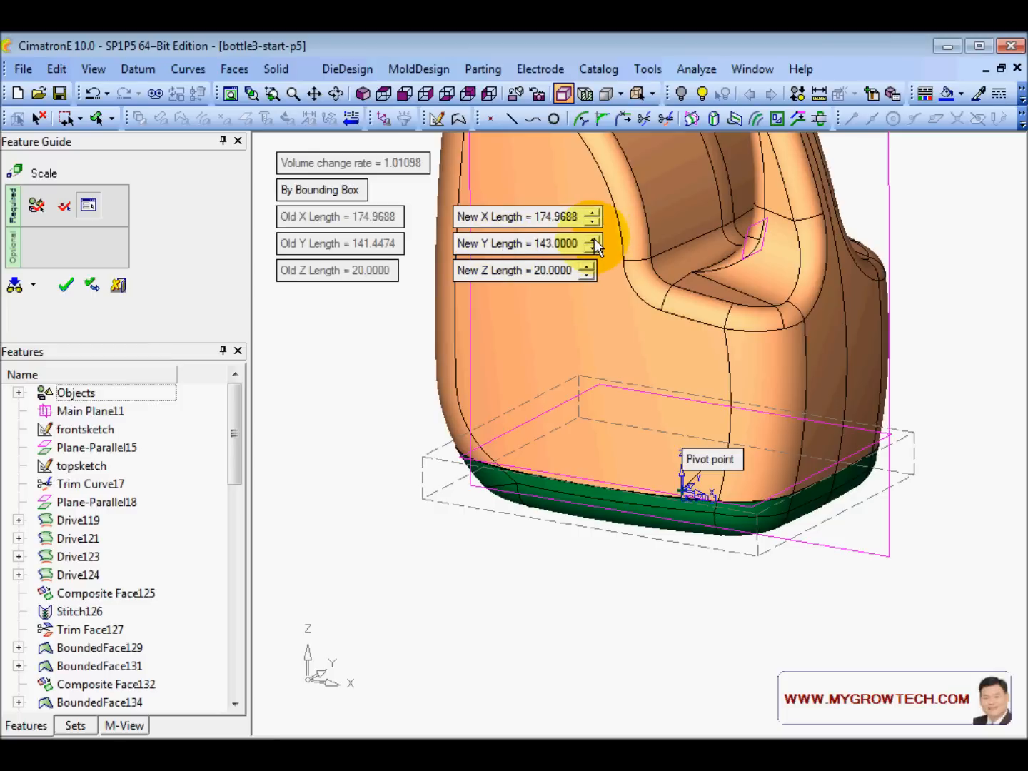
pyautogui.click(594, 239)
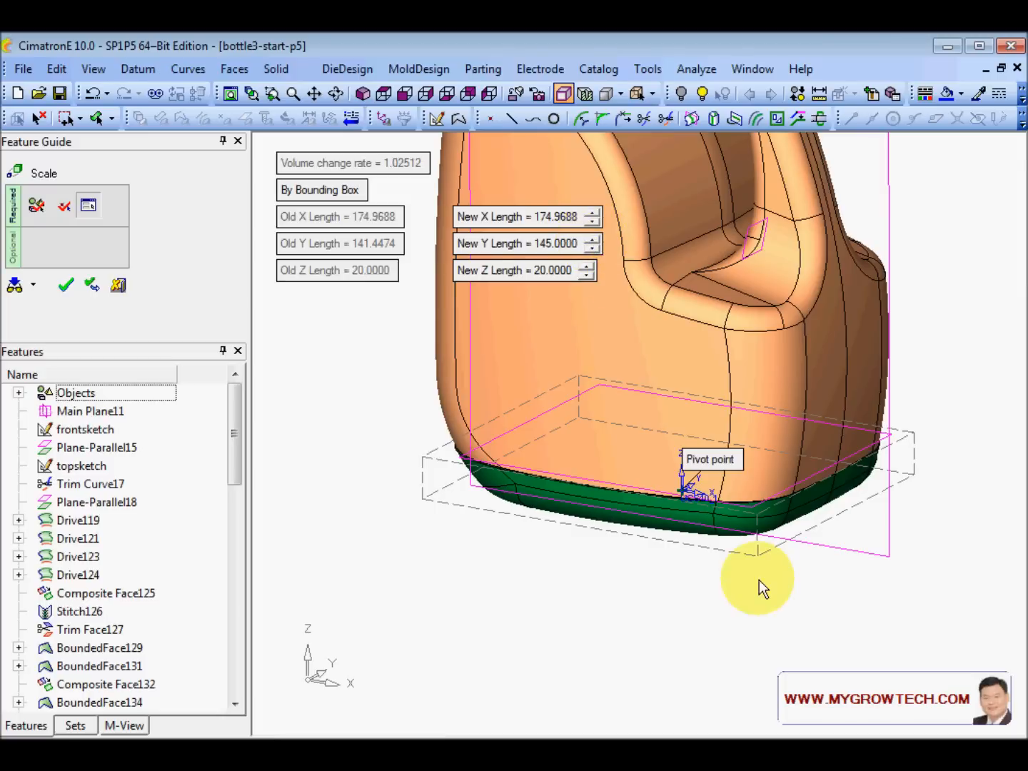
pyautogui.scroll(3, 793, 437)
pyautogui.keyDown('ctrl'); pyautogui.moveTo(718, 463); pyautogui.dragTo(692, 466, button='middle'); pyautogui.keyUp('ctrl')
pyautogui.keyDown('ctrl'); pyautogui.moveTo(691, 466); pyautogui.dragTo(659, 417); pyautogui.keyUp('ctrl')
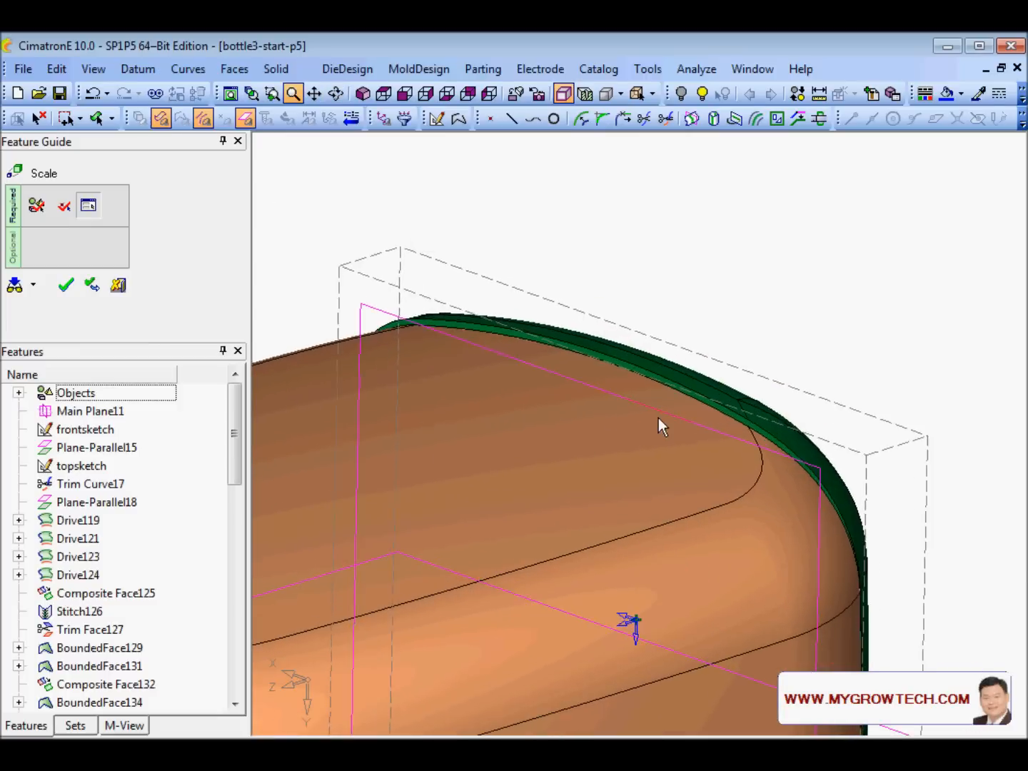
pyautogui.click(561, 243)
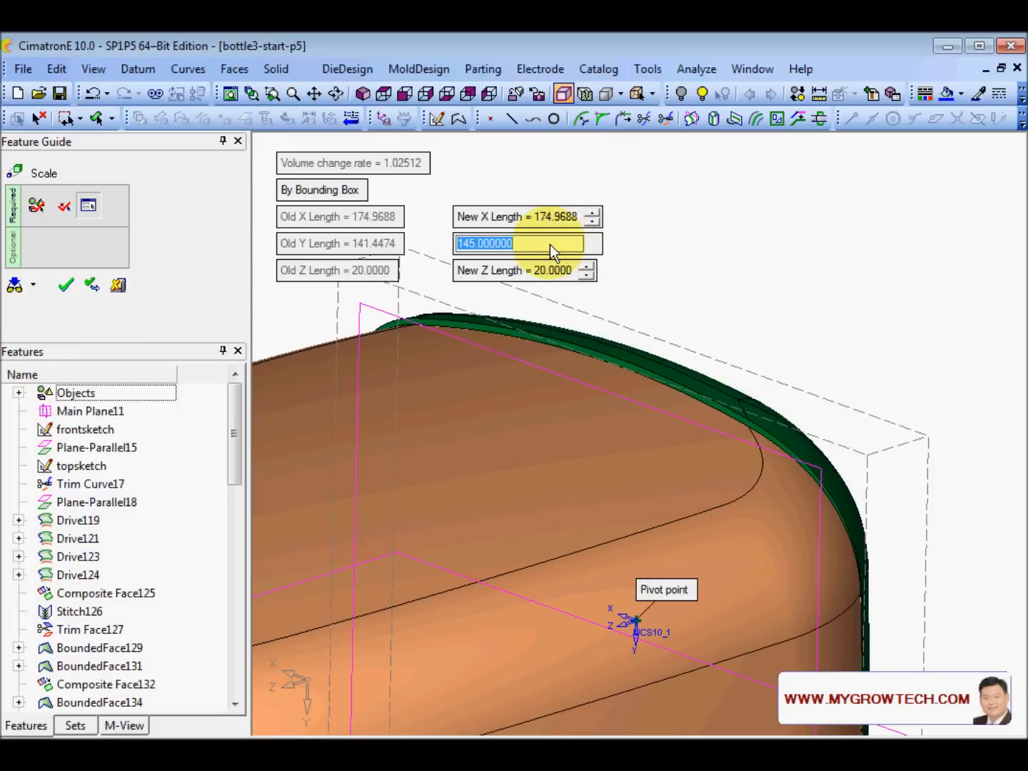
pyautogui.write('151')
pyautogui.press('Return')
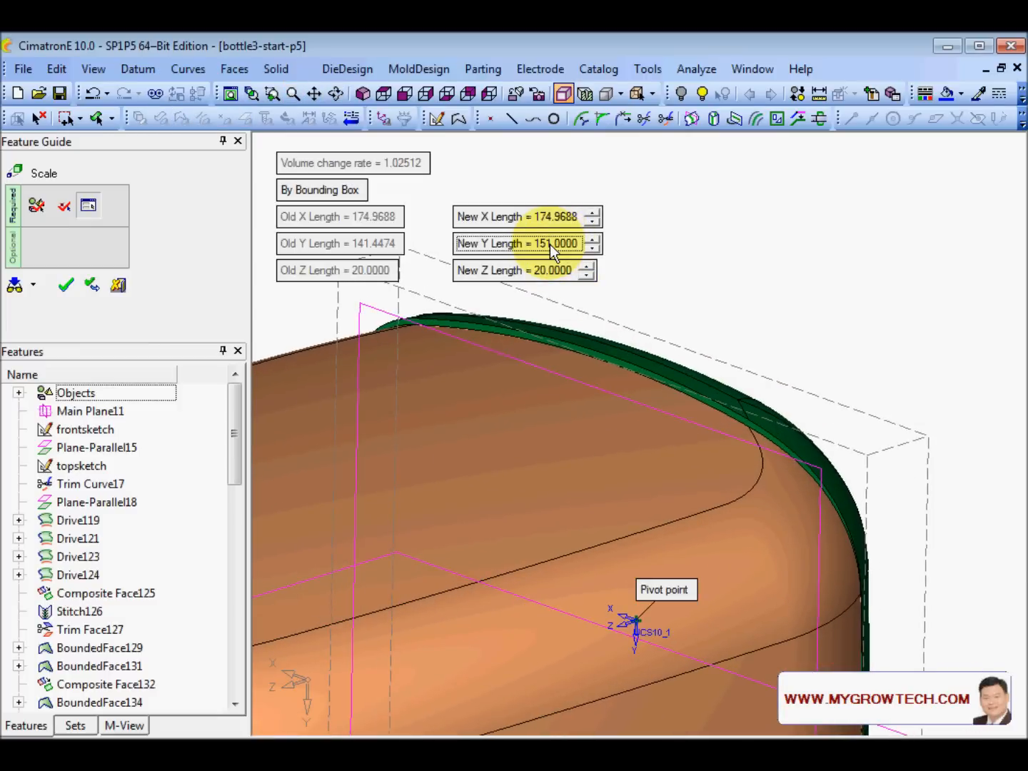
pyautogui.scroll(-3, 737, 305)
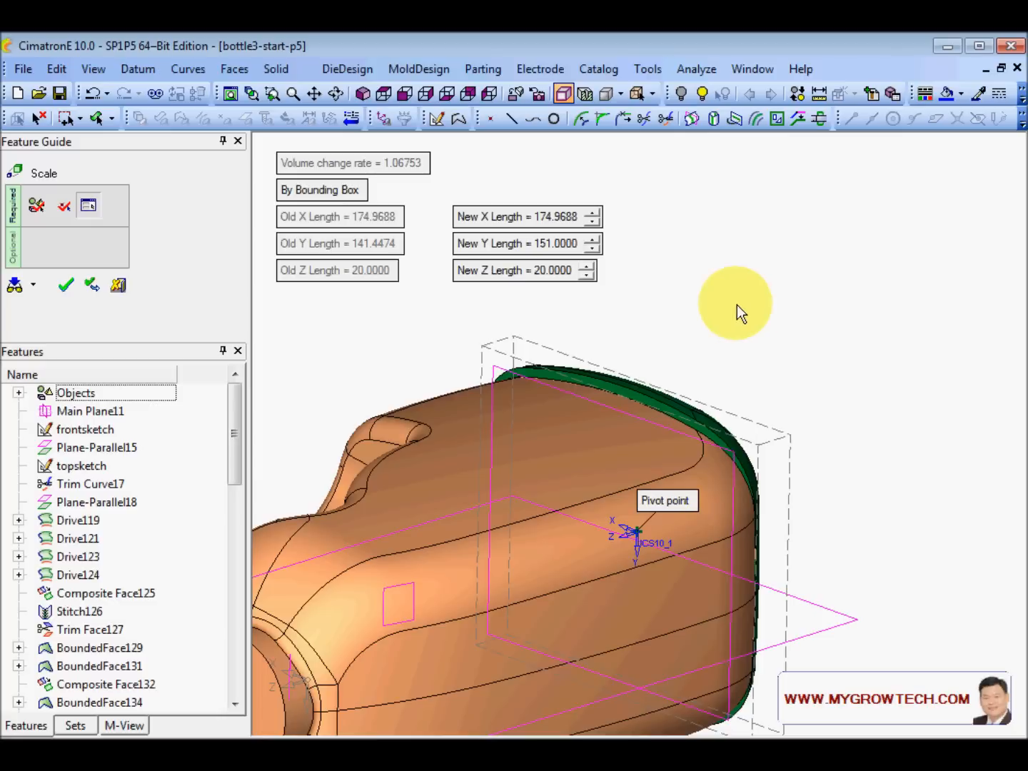
pyautogui.click(66, 287)
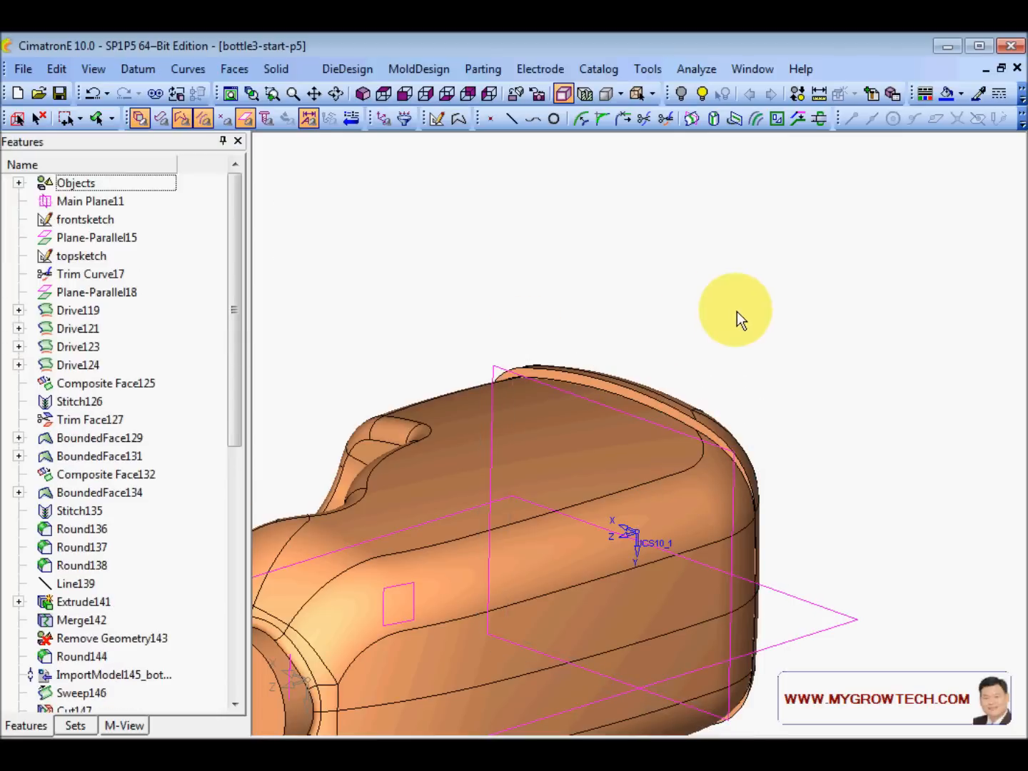
pyautogui.moveTo(624, 485); pyautogui.dragTo(577, 466, button='middle')
pyautogui.click(357, 290)
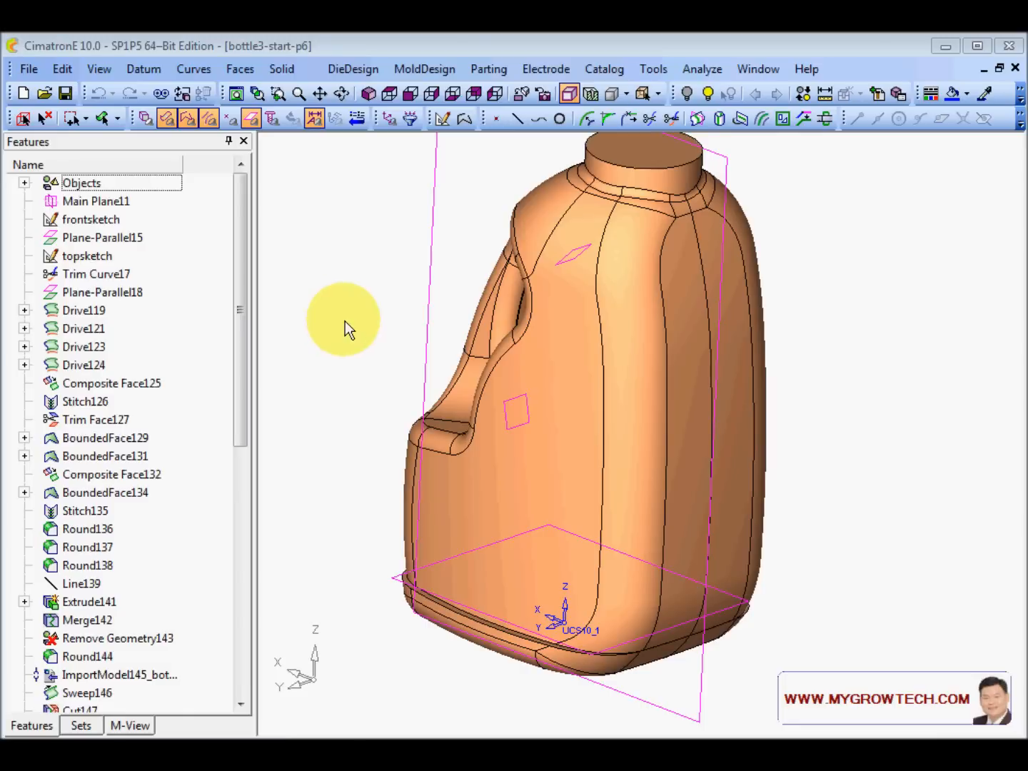
# - Show the bottom datum plane below the bottle
pyautogui.moveTo(344, 329); pyautogui.dragTo(488, 247)
pyautogui.keyDown('ctrl'); pyautogui.moveTo(614, 258); pyautogui.dragTo(540, 362, button='right'); pyautogui.keyUp('ctrl')
pyautogui.keyDown('ctrl'); pyautogui.moveTo(540, 364); pyautogui.dragTo(542, 383, button='middle'); pyautogui.keyUp('ctrl')
pyautogui.click(710, 94)
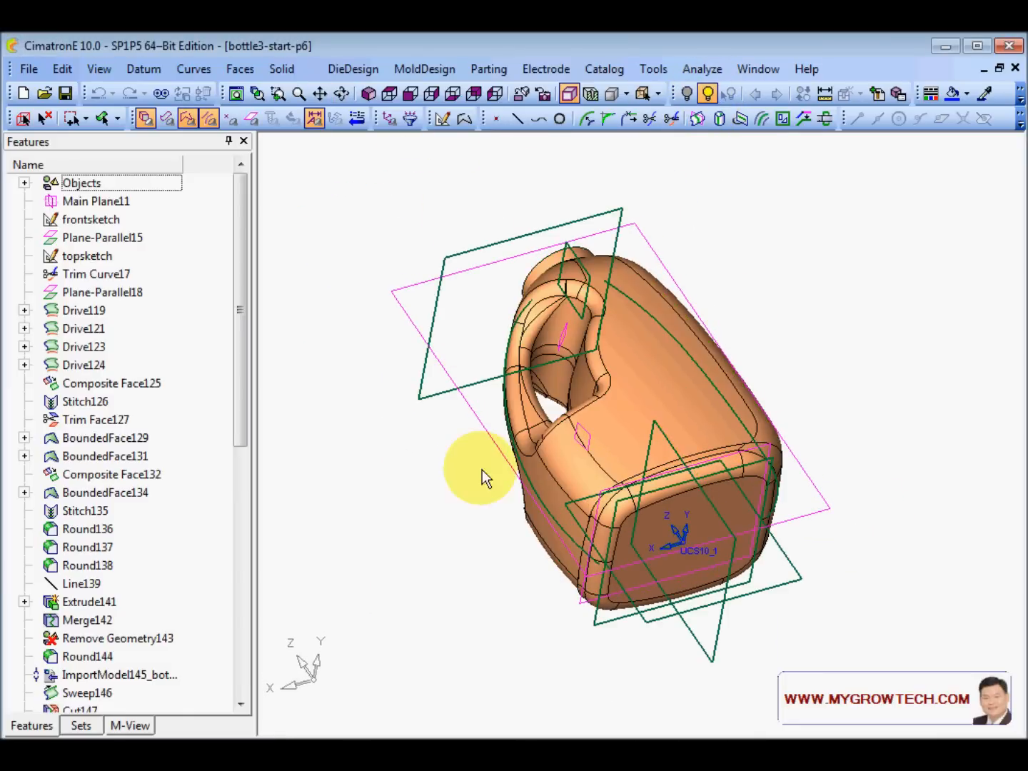
pyautogui.click(785, 586)
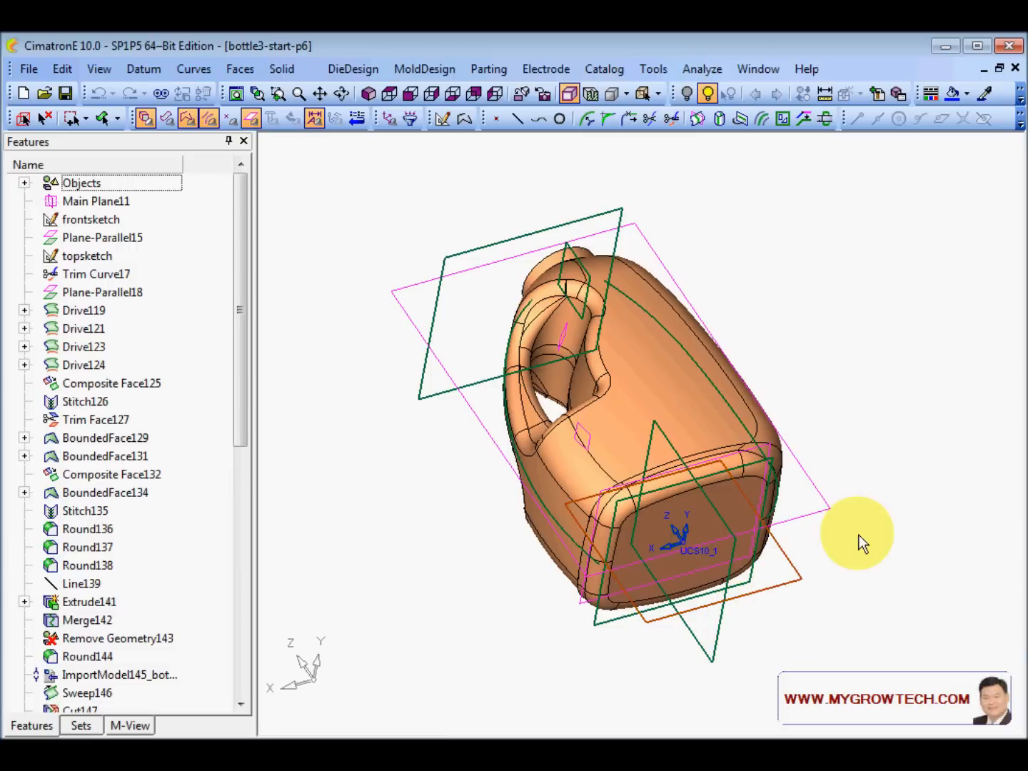
pyautogui.middleClick(875, 523)
pyautogui.middleClick(877, 522)
pyautogui.keyDown('ctrl'); pyautogui.moveTo(801, 483); pyautogui.dragTo(716, 427); pyautogui.keyUp('ctrl')
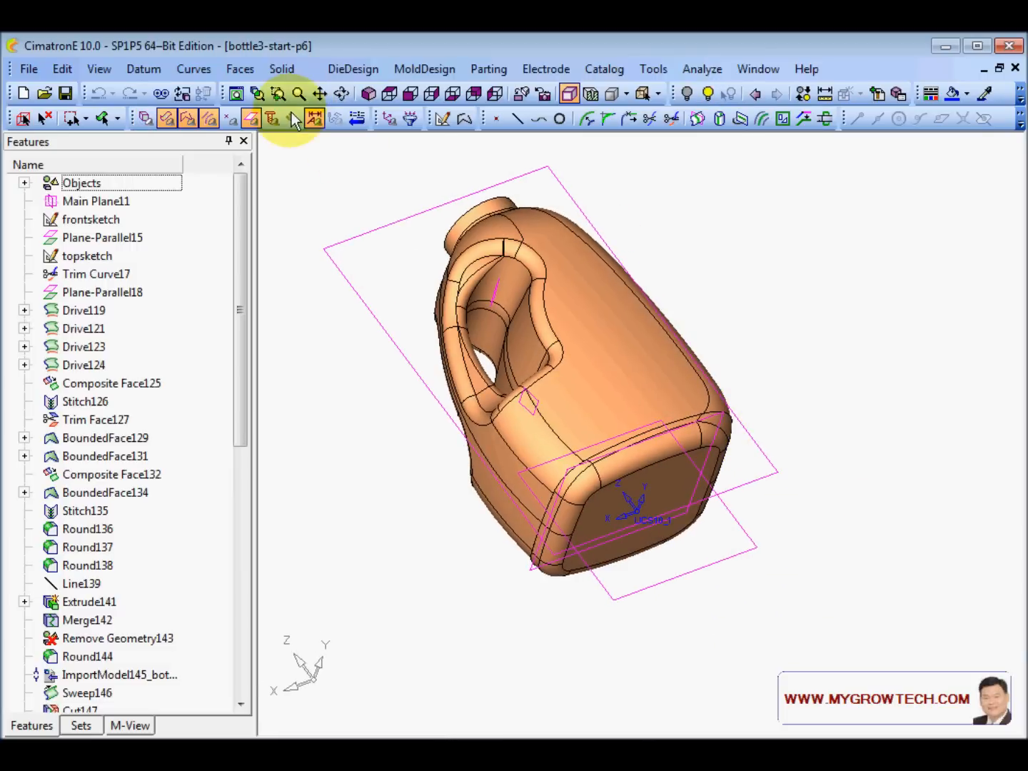
# - Merge the bottle body pieces into a single solid with Solid > Merge
pyautogui.click(279, 72)
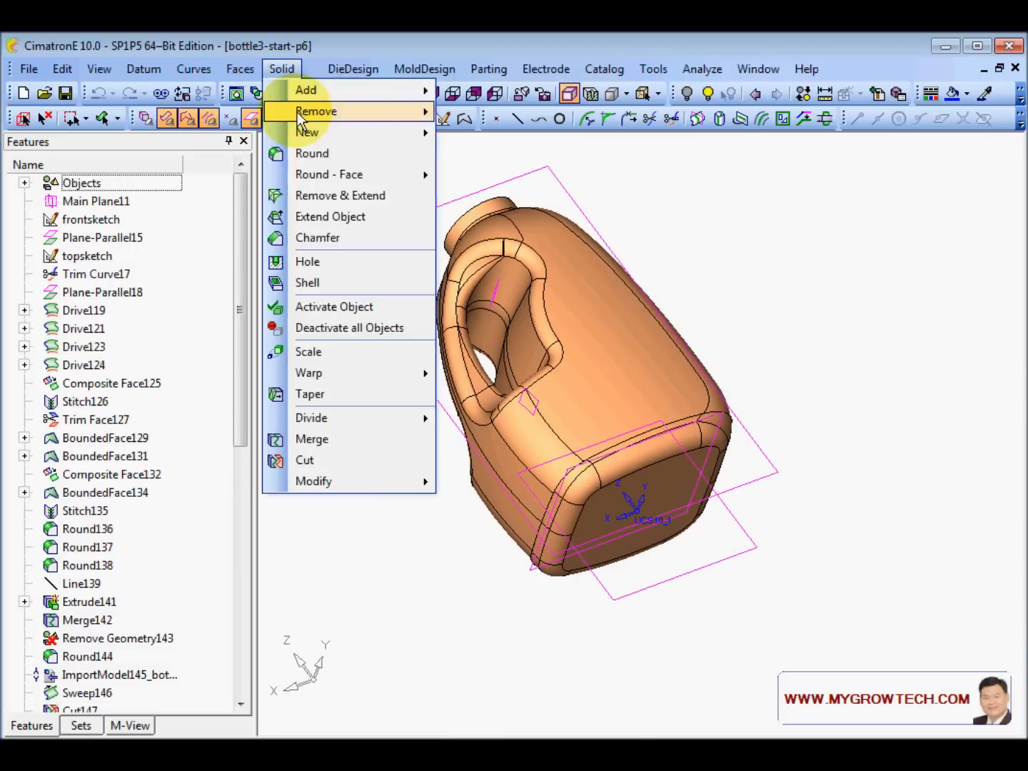
pyautogui.click(314, 439)
pyautogui.click(628, 398)
pyautogui.middleClick(724, 343)
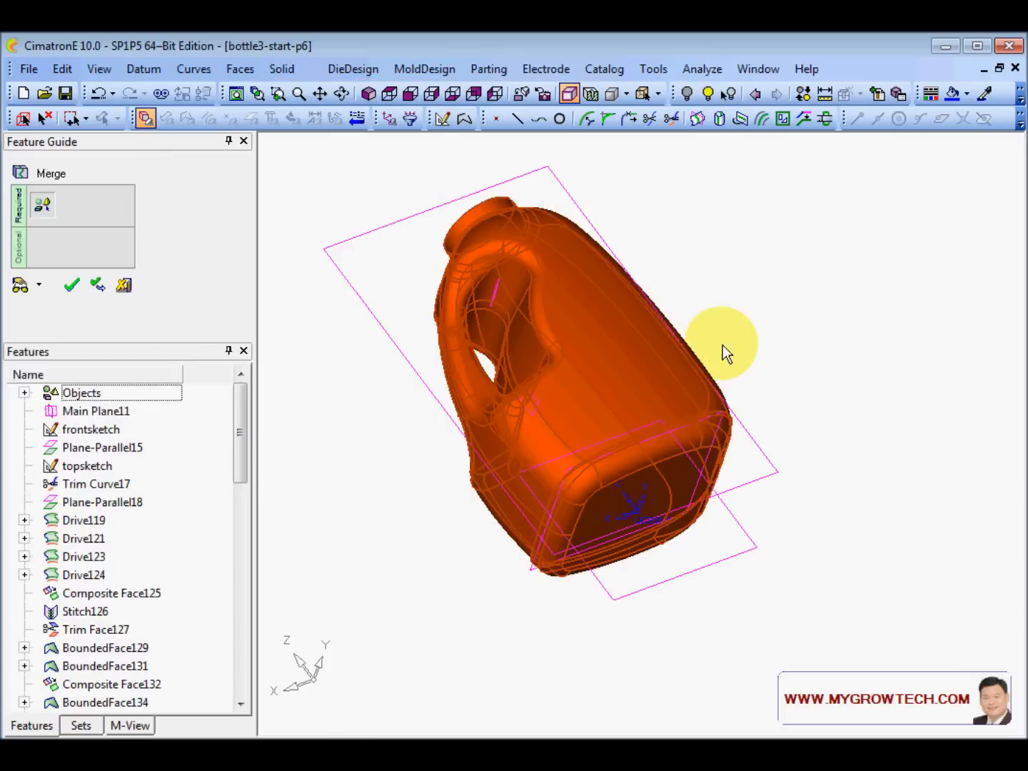
pyautogui.middleClick(722, 344)
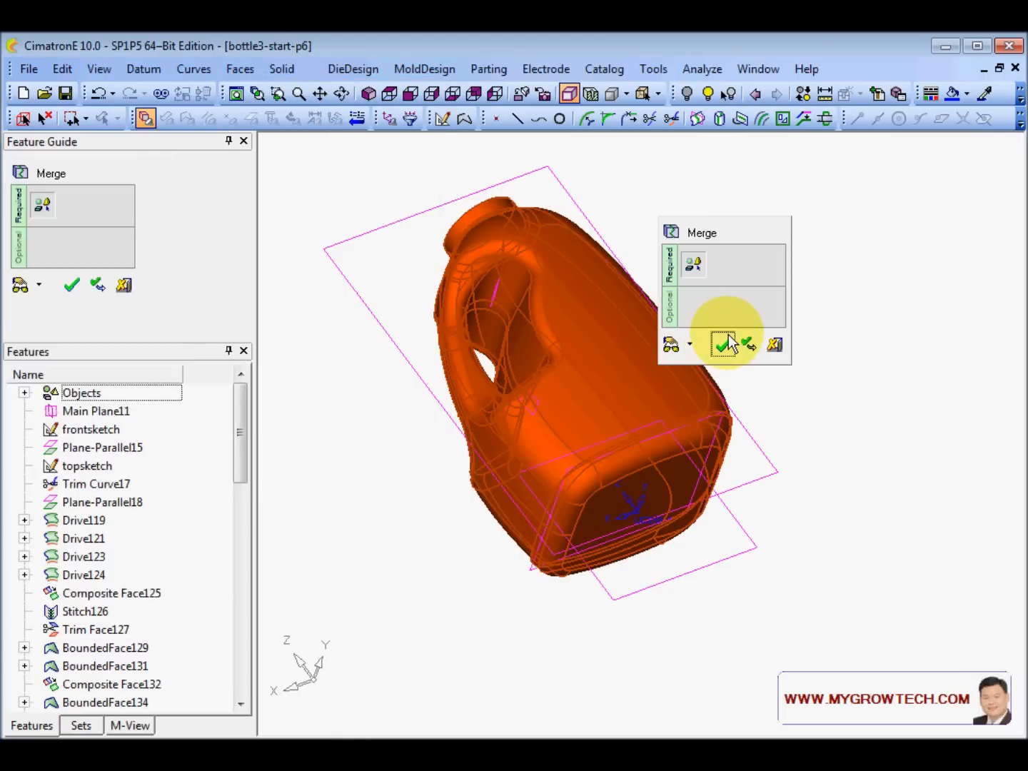
pyautogui.click(725, 344)
pyautogui.scroll(2, 621, 339)
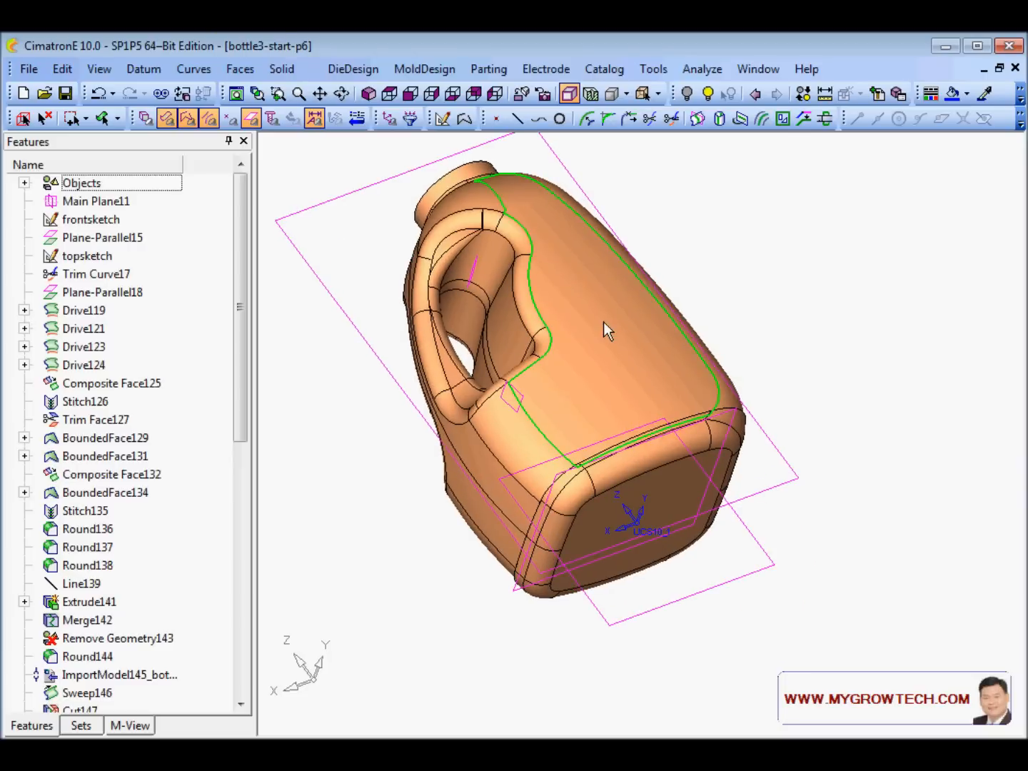
# - Cut the bottle with the bottom datum plane to flatten its base
pyautogui.click(281, 69)
pyautogui.click(306, 459)
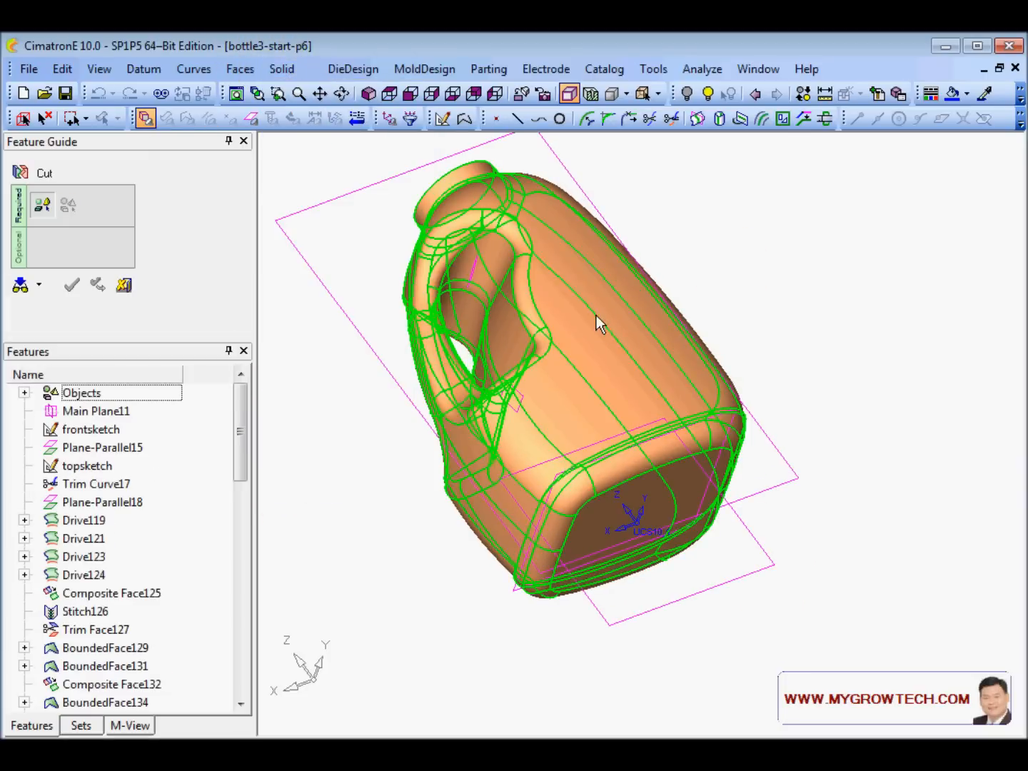
pyautogui.click(596, 316)
pyautogui.middleClick(731, 267)
pyautogui.click(745, 575)
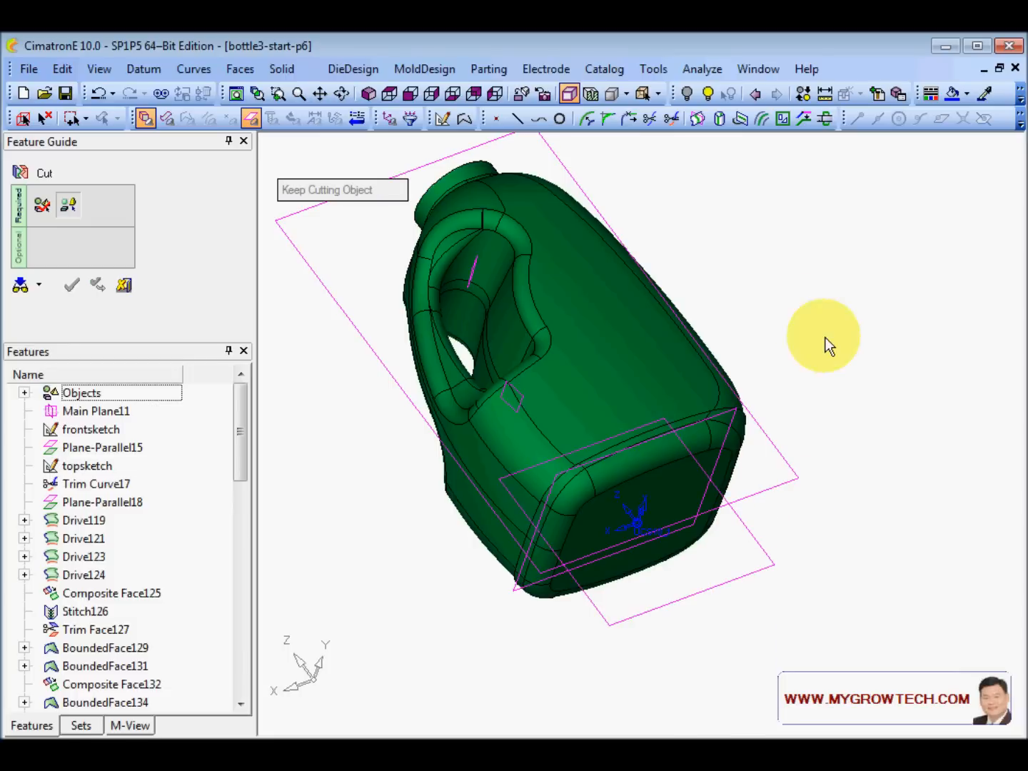
pyautogui.middleClick(792, 300)
pyautogui.click(858, 408)
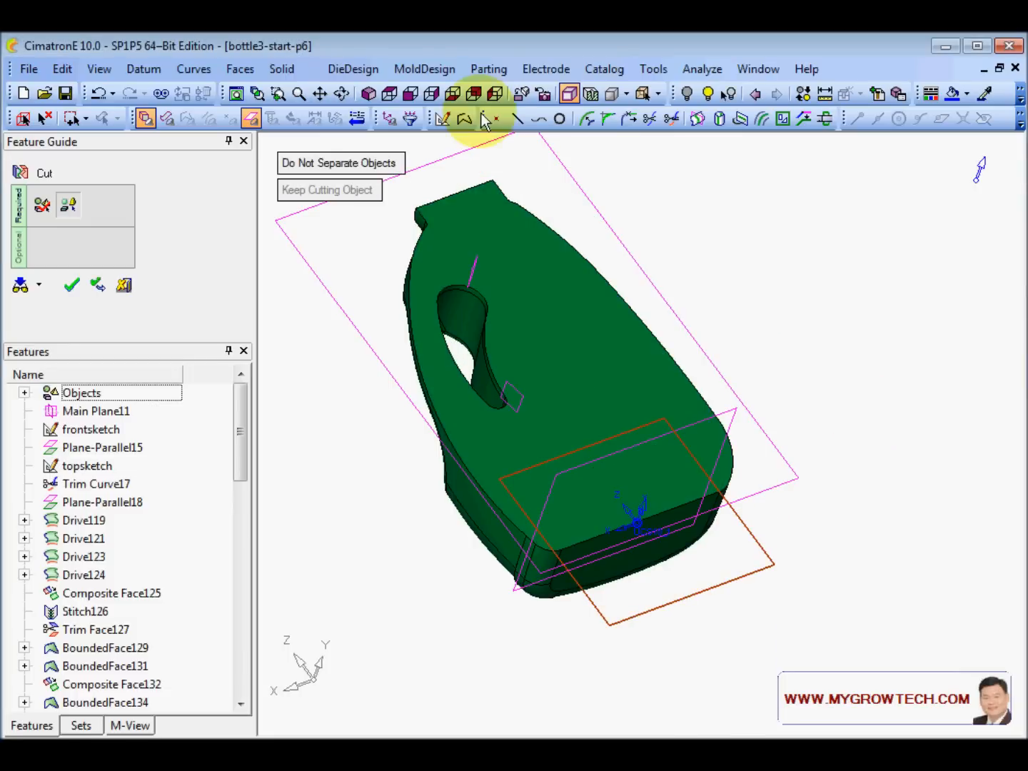
pyautogui.click(370, 96)
pyautogui.middleClick(402, 228)
pyautogui.click(401, 228)
pyautogui.keyDown('ctrl'); pyautogui.moveTo(445, 506); pyautogui.dragTo(436, 395, button='middle'); pyautogui.keyUp('ctrl')
pyautogui.keyDown('ctrl'); pyautogui.moveTo(557, 344); pyautogui.dragTo(551, 275, button='right'); pyautogui.keyUp('ctrl')
pyautogui.keyDown('ctrl'); pyautogui.moveTo(464, 503); pyautogui.dragTo(624, 279); pyautogui.keyUp('ctrl')
# - Turn off Datums display and zoom in on the bottle's base edge
pyautogui.rightClick(626, 275)
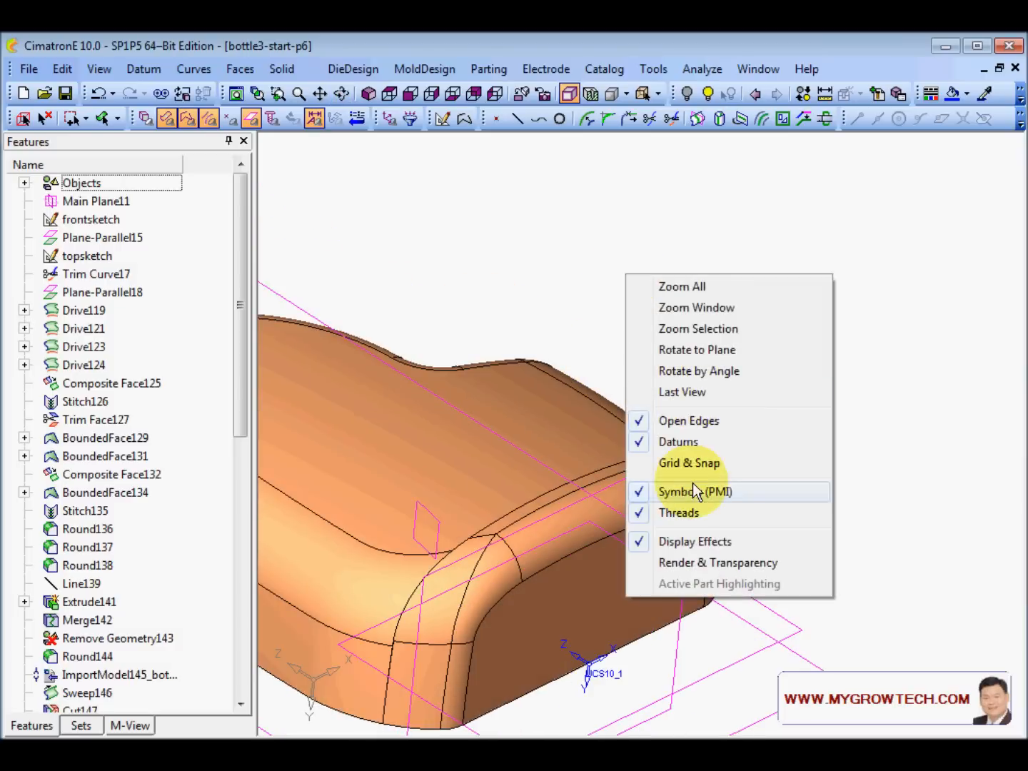
pyautogui.click(678, 442)
pyautogui.keyDown('ctrl'); pyautogui.moveTo(749, 461); pyautogui.dragTo(691, 447); pyautogui.keyUp('ctrl')
pyautogui.keyDown('ctrl'); pyautogui.moveTo(500, 528); pyautogui.dragTo(465, 454, button='right'); pyautogui.keyUp('ctrl')
pyautogui.keyDown('ctrl'); pyautogui.moveTo(449, 454); pyautogui.dragTo(601, 549, button='middle'); pyautogui.keyUp('ctrl')
pyautogui.keyDown('ctrl'); pyautogui.moveTo(643, 479); pyautogui.dragTo(659, 406, button='right'); pyautogui.keyUp('ctrl')
pyautogui.keyDown('ctrl'); pyautogui.moveTo(674, 286); pyautogui.dragTo(619, 423, button='middle'); pyautogui.keyUp('ctrl')
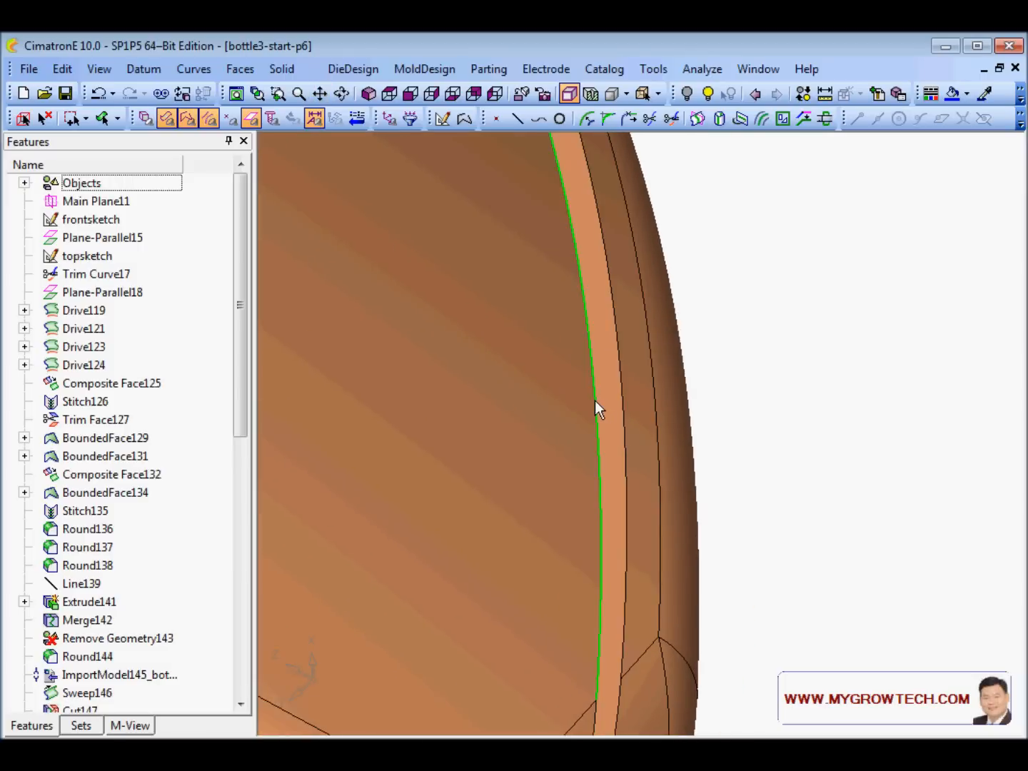
# - Tilt and reframe the bottle to examine its bottom edge closely
pyautogui.keyDown('ctrl'); pyautogui.moveTo(597, 400); pyautogui.dragTo(599, 615, button='right'); pyautogui.keyUp('ctrl')
pyautogui.keyDown('ctrl'); pyautogui.moveTo(579, 426); pyautogui.dragTo(652, 395, button='middle'); pyautogui.keyUp('ctrl')
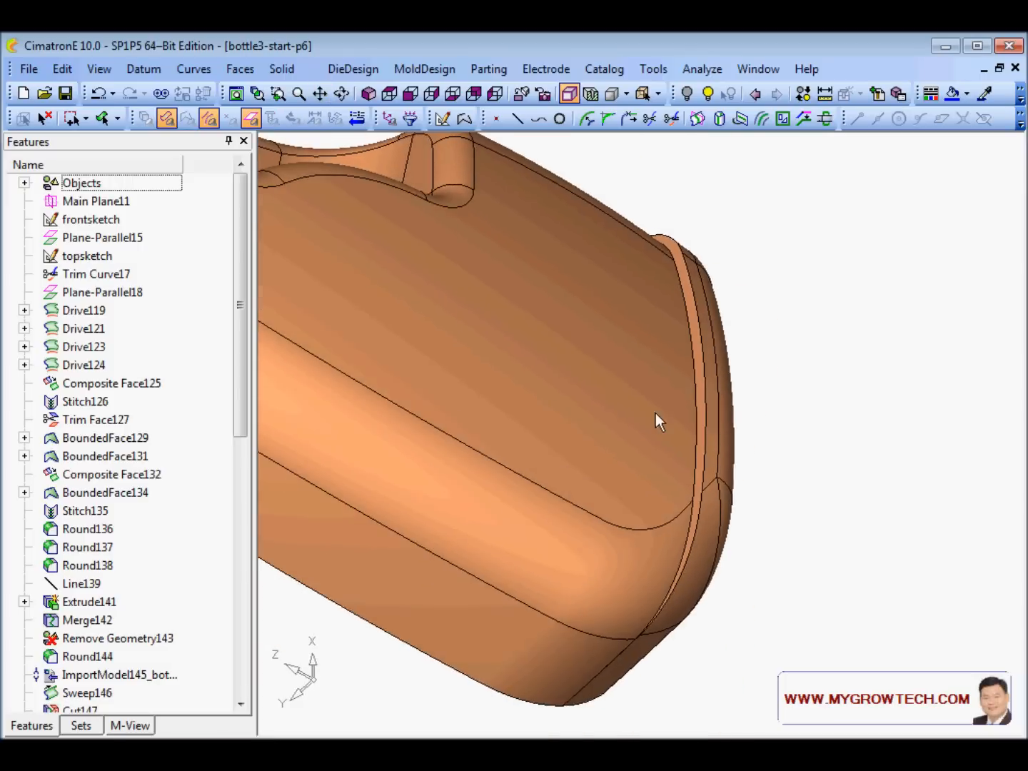
pyautogui.keyDown('ctrl'); pyautogui.moveTo(655, 414); pyautogui.dragTo(649, 356); pyautogui.keyUp('ctrl')
pyautogui.keyDown('ctrl'); pyautogui.moveTo(600, 534); pyautogui.dragTo(612, 459, button='middle'); pyautogui.keyUp('ctrl')
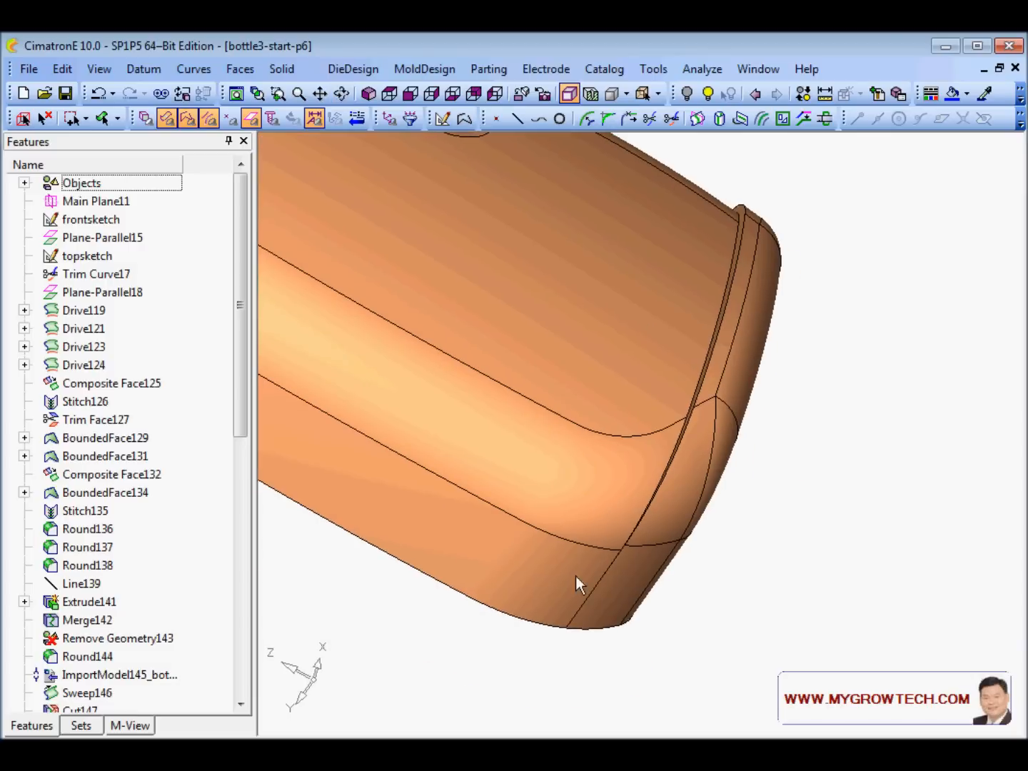
pyautogui.keyDown('ctrl'); pyautogui.moveTo(542, 531); pyautogui.dragTo(569, 523); pyautogui.keyUp('ctrl')
pyautogui.keyDown('ctrl'); pyautogui.moveTo(569, 523); pyautogui.dragTo(623, 396, button='right'); pyautogui.keyUp('ctrl')
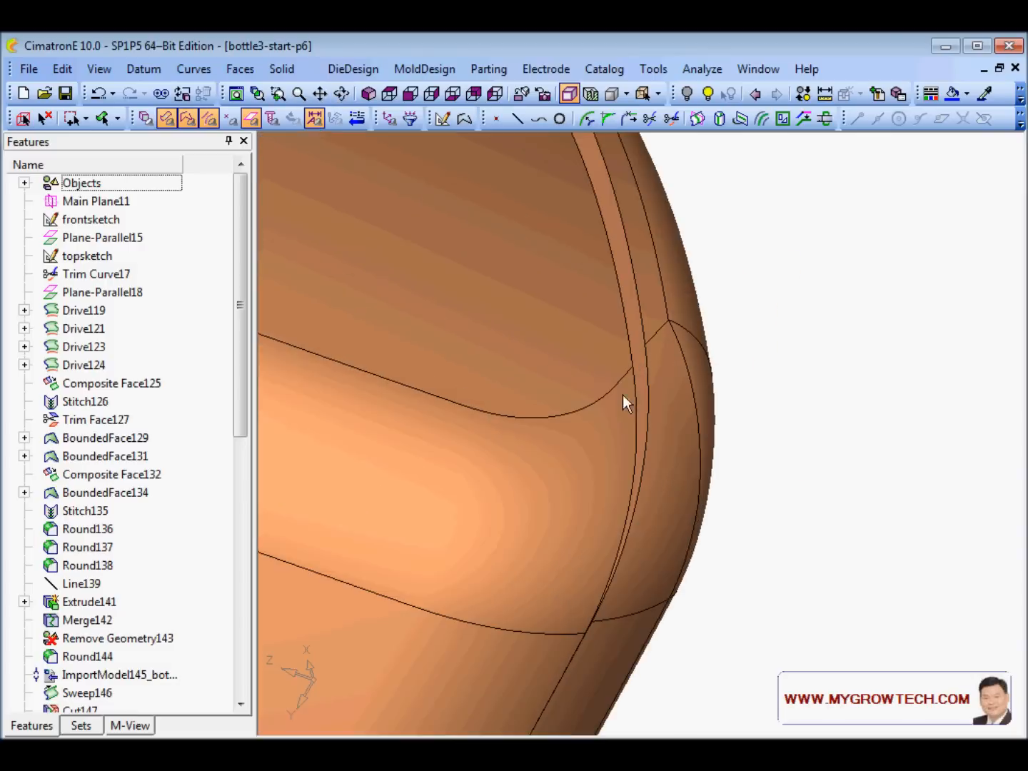
pyautogui.keyDown('ctrl'); pyautogui.moveTo(571, 643); pyautogui.dragTo(664, 394, button='middle'); pyautogui.keyUp('ctrl')
pyautogui.keyDown('ctrl'); pyautogui.moveTo(676, 497); pyautogui.dragTo(684, 378, button='right'); pyautogui.keyUp('ctrl')
pyautogui.keyDown('ctrl'); pyautogui.moveTo(541, 539); pyautogui.dragTo(642, 350, button='middle'); pyautogui.keyUp('ctrl')
pyautogui.keyDown('ctrl'); pyautogui.moveTo(652, 421); pyautogui.dragTo(666, 307, button='right'); pyautogui.keyUp('ctrl')
pyautogui.keyDown('ctrl'); pyautogui.moveTo(605, 564); pyautogui.dragTo(549, 735, button='middle'); pyautogui.keyUp('ctrl')
pyautogui.keyDown('ctrl'); pyautogui.moveTo(572, 635); pyautogui.dragTo(593, 770, button='right'); pyautogui.keyUp('ctrl')
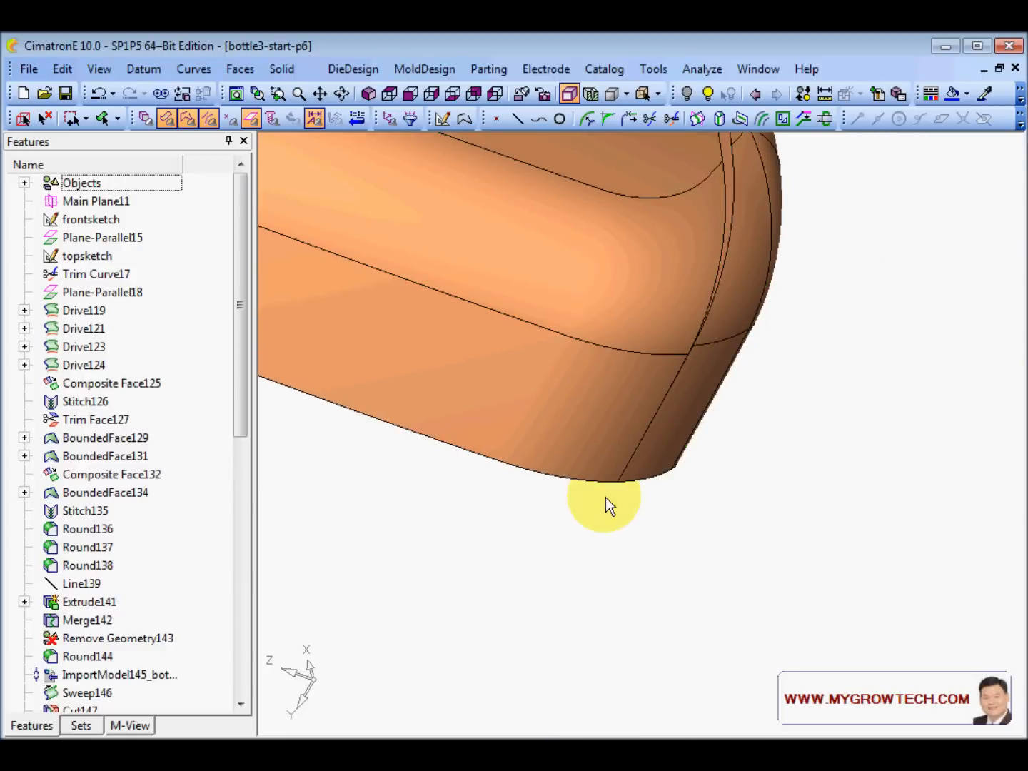
# - Zoom in on the corner's lower edge, then zoom out to see the whole corner
pyautogui.keyDown('ctrl'); pyautogui.moveTo(613, 562); pyautogui.dragTo(637, 463, button='right'); pyautogui.keyUp('ctrl')
pyautogui.keyDown('ctrl'); pyautogui.moveTo(580, 589); pyautogui.dragTo(675, 400, button='middle'); pyautogui.keyUp('ctrl')
pyautogui.keyDown('ctrl'); pyautogui.moveTo(652, 611); pyautogui.dragTo(667, 507, button='right'); pyautogui.keyUp('ctrl')
pyautogui.keyDown('ctrl'); pyautogui.moveTo(678, 429); pyautogui.dragTo(532, 546, button='middle'); pyautogui.keyUp('ctrl')
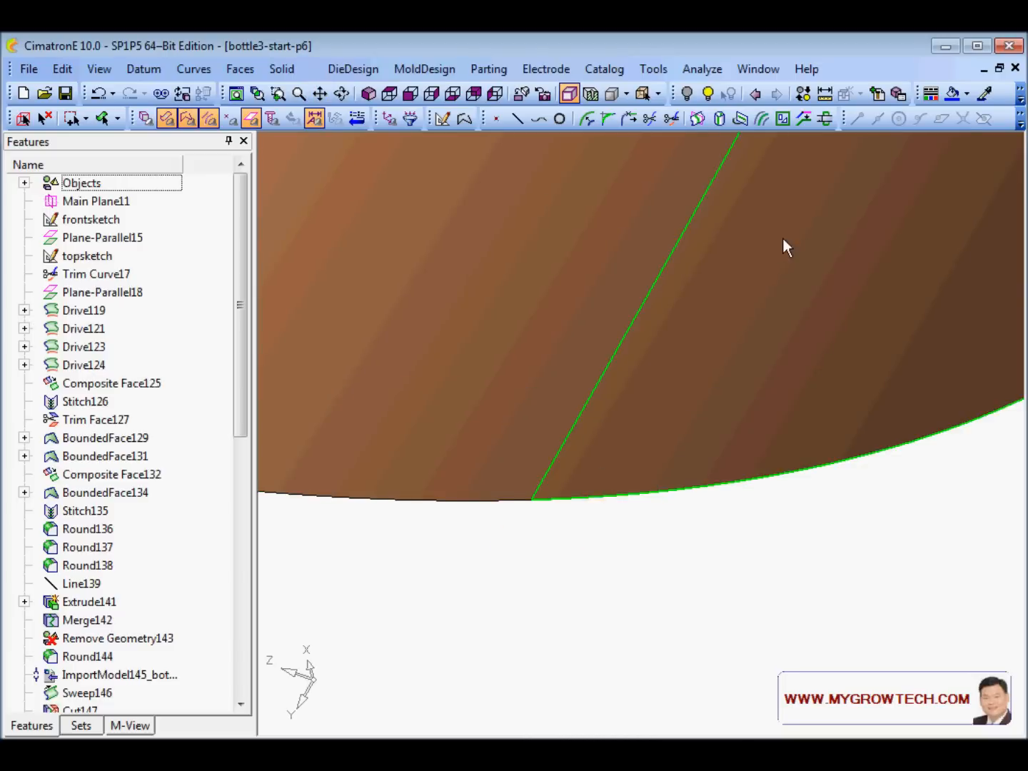
pyautogui.keyDown('ctrl'); pyautogui.moveTo(783, 239); pyautogui.dragTo(649, 492, button='right'); pyautogui.keyUp('ctrl')
pyautogui.keyDown('ctrl'); pyautogui.moveTo(782, 228); pyautogui.dragTo(756, 280, button='middle'); pyautogui.keyUp('ctrl')
pyautogui.keyDown('ctrl'); pyautogui.moveTo(754, 278); pyautogui.dragTo(707, 350, button='right'); pyautogui.keyUp('ctrl')
pyautogui.keyDown('ctrl'); pyautogui.moveTo(701, 341); pyautogui.dragTo(641, 506, button='middle'); pyautogui.keyUp('ctrl')
pyautogui.keyDown('ctrl'); pyautogui.moveTo(652, 317); pyautogui.dragTo(678, 251); pyautogui.keyUp('ctrl')
pyautogui.keyDown('ctrl'); pyautogui.moveTo(583, 363); pyautogui.dragTo(650, 300, button='middle'); pyautogui.keyUp('ctrl')
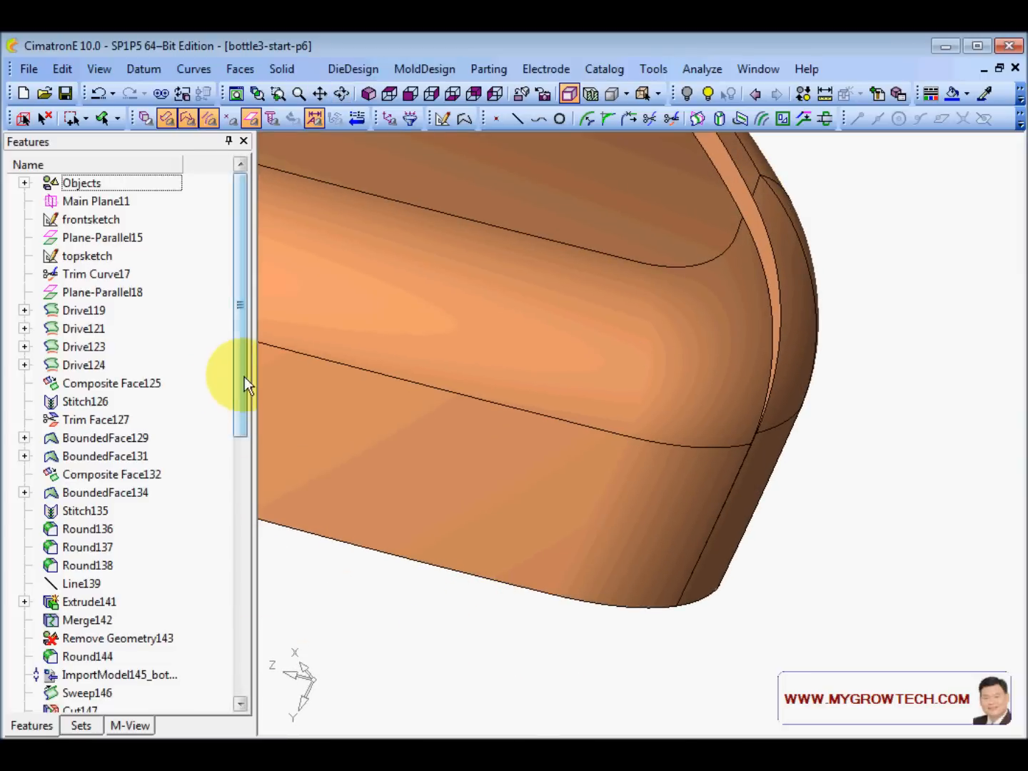
pyautogui.moveTo(245, 375); pyautogui.dragTo(256, 644)
# - Edit Scale173 so the New X Length is 176 instead of 174.9688
pyautogui.rightClick(96, 655)
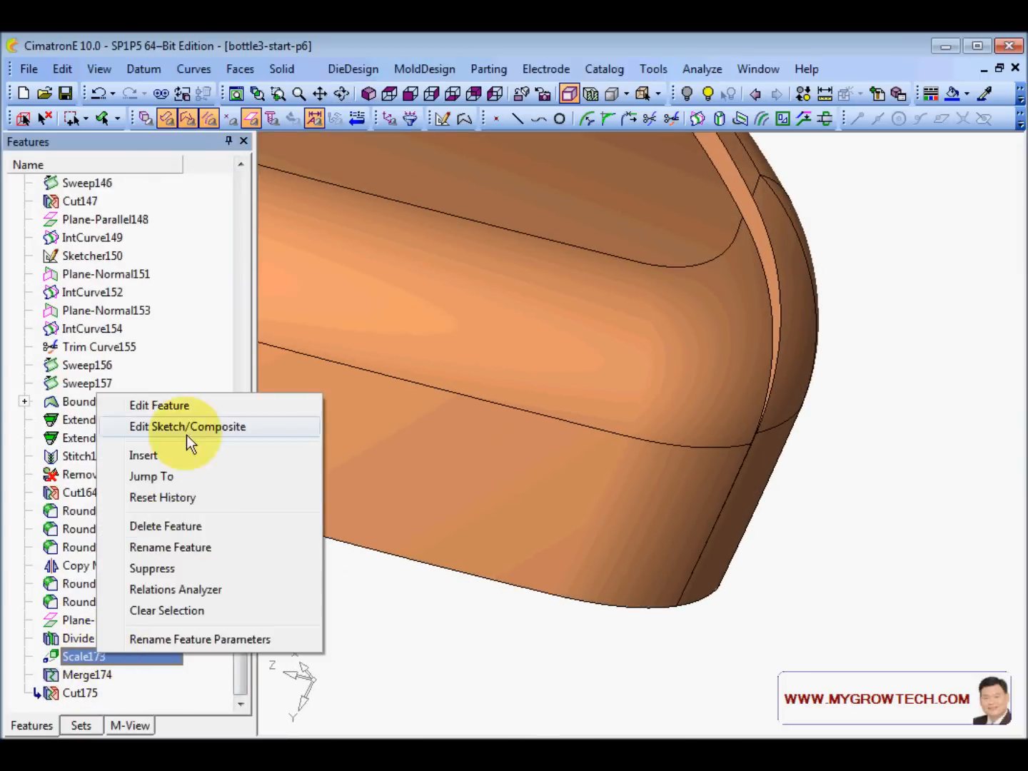
pyautogui.click(175, 404)
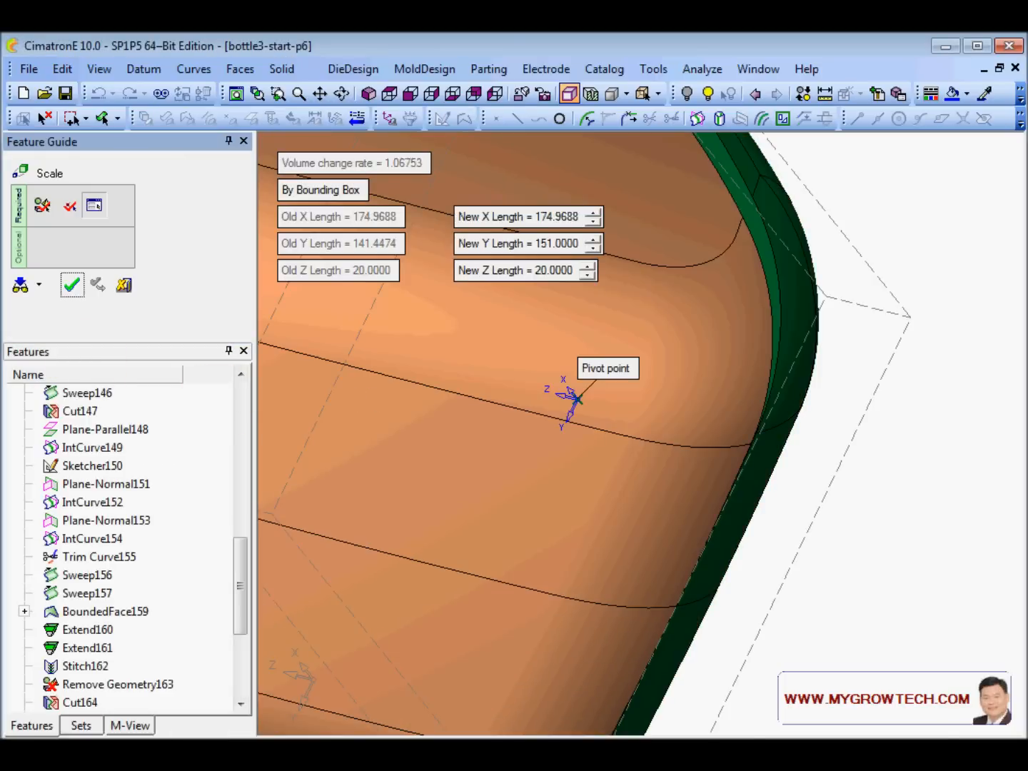
pyautogui.keyDown('ctrl'); pyautogui.moveTo(504, 427); pyautogui.dragTo(533, 384, button='right'); pyautogui.keyUp('ctrl')
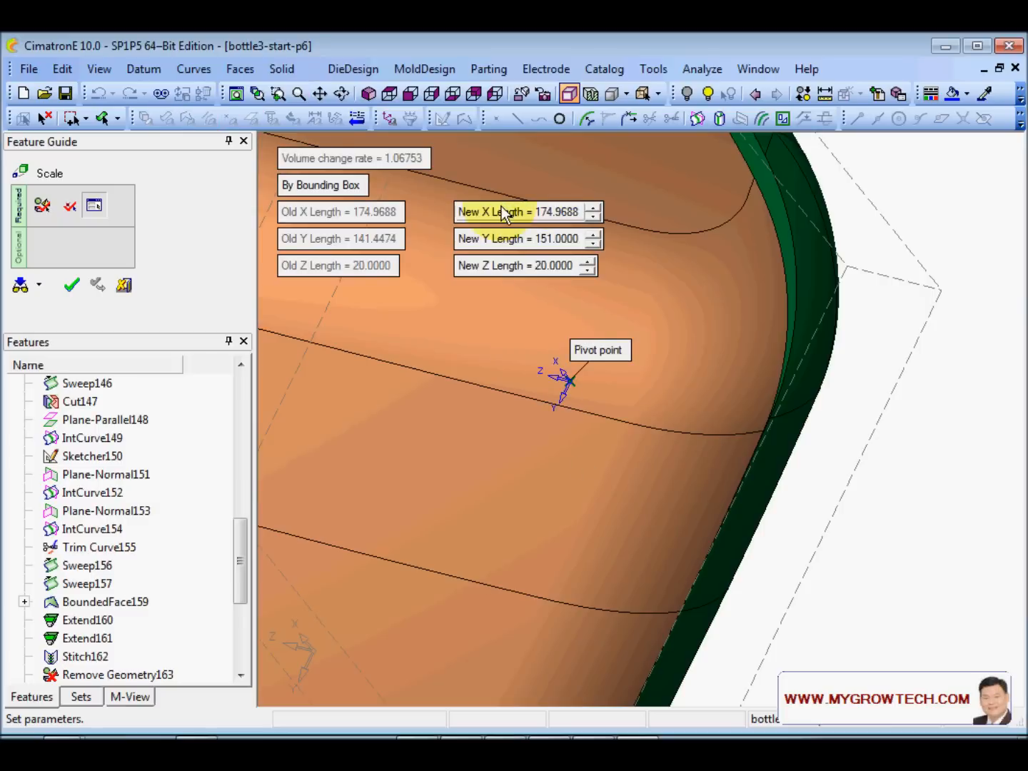
pyautogui.click(570, 211)
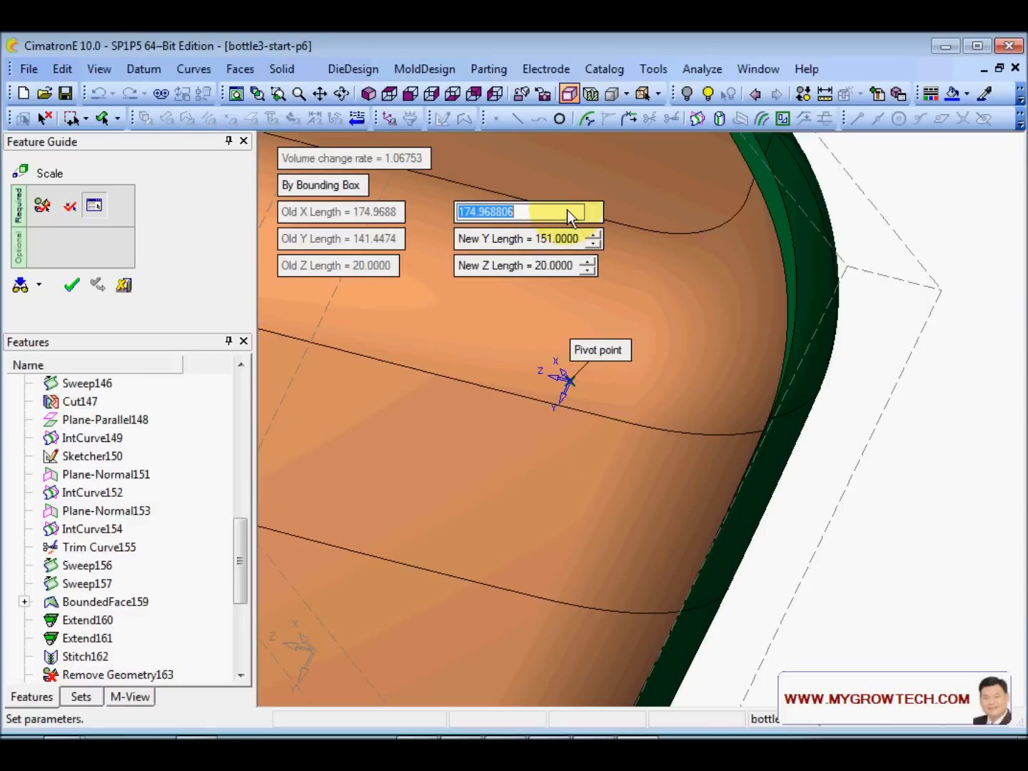
pyautogui.write('176')
pyautogui.press('Return')
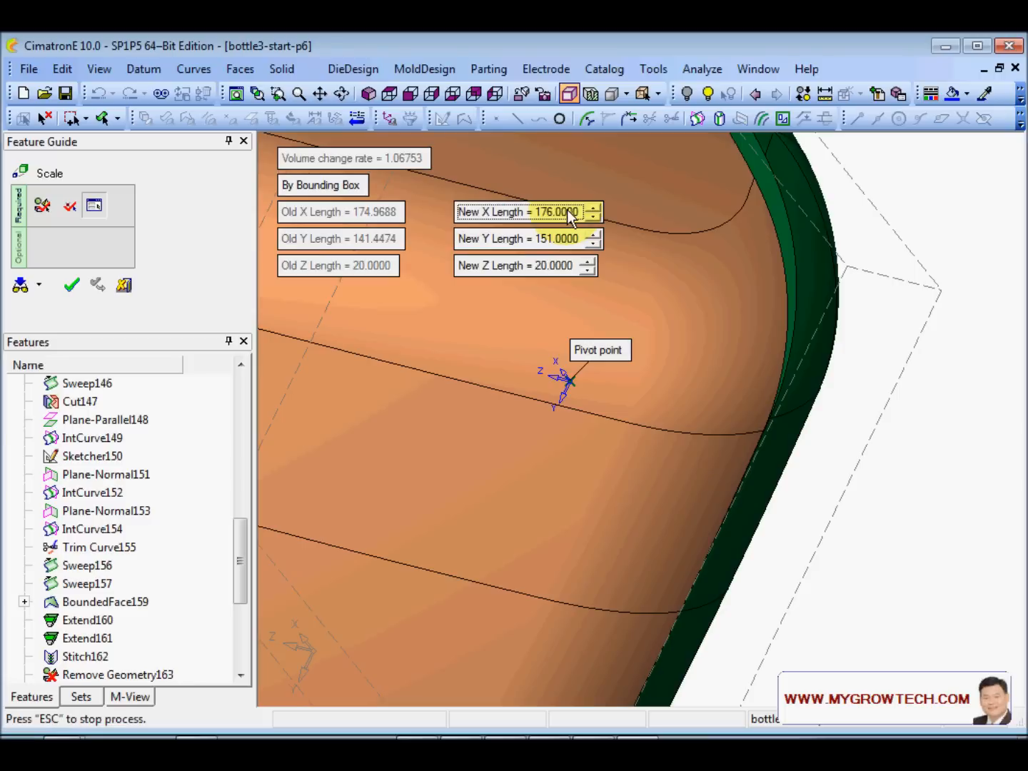
pyautogui.rightClick(843, 387)
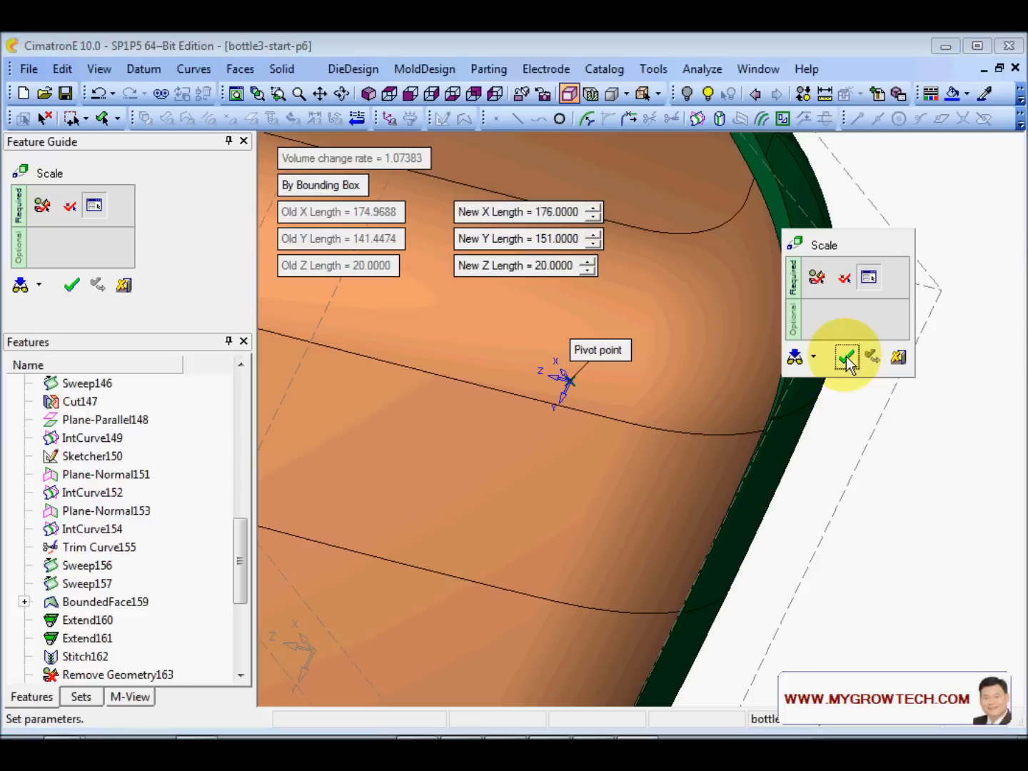
pyautogui.click(846, 357)
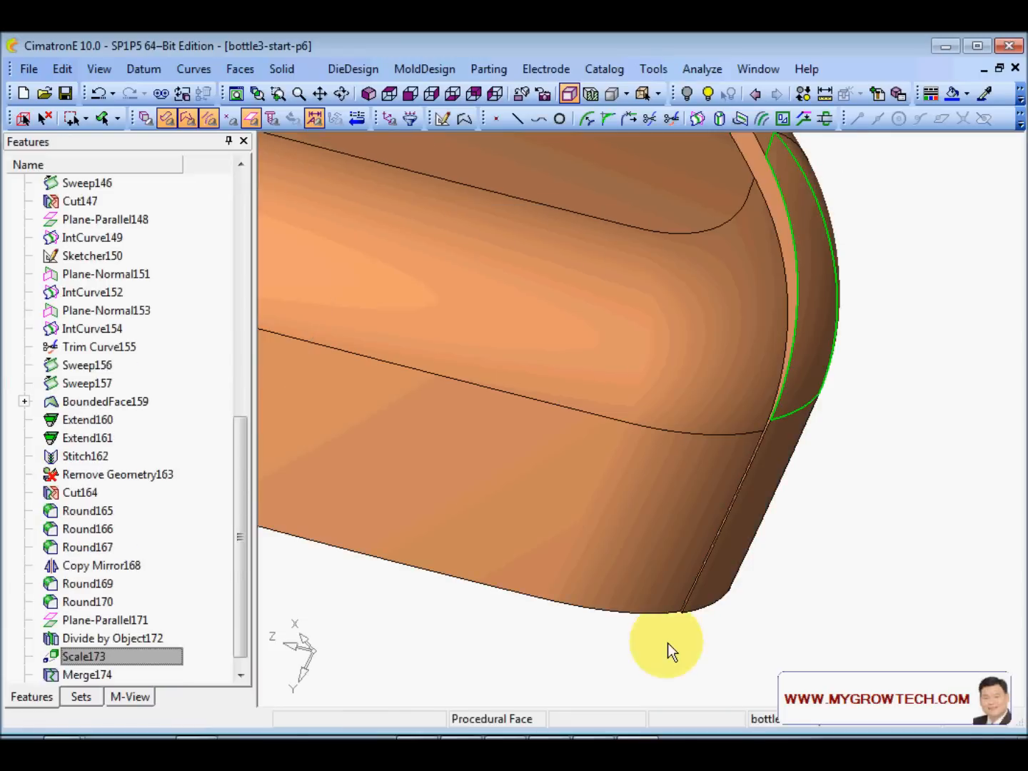
# - Zoom in on the bottom corner notch and the thin strip at the shoulder
pyautogui.keyDown('ctrl'); pyautogui.moveTo(667, 642); pyautogui.dragTo(756, 452, button='middle'); pyautogui.keyUp('ctrl')
pyautogui.keyDown('ctrl'); pyautogui.moveTo(755, 452); pyautogui.dragTo(793, 410, button='right'); pyautogui.keyUp('ctrl')
pyautogui.keyDown('ctrl'); pyautogui.moveTo(793, 410); pyautogui.dragTo(516, 137, button='middle'); pyautogui.keyUp('ctrl')
pyautogui.keyDown('ctrl'); pyautogui.moveTo(821, 371); pyautogui.dragTo(852, 297, button='right'); pyautogui.keyUp('ctrl')
pyautogui.keyDown('ctrl'); pyautogui.moveTo(852, 296); pyautogui.dragTo(751, 336, button='middle'); pyautogui.keyUp('ctrl')
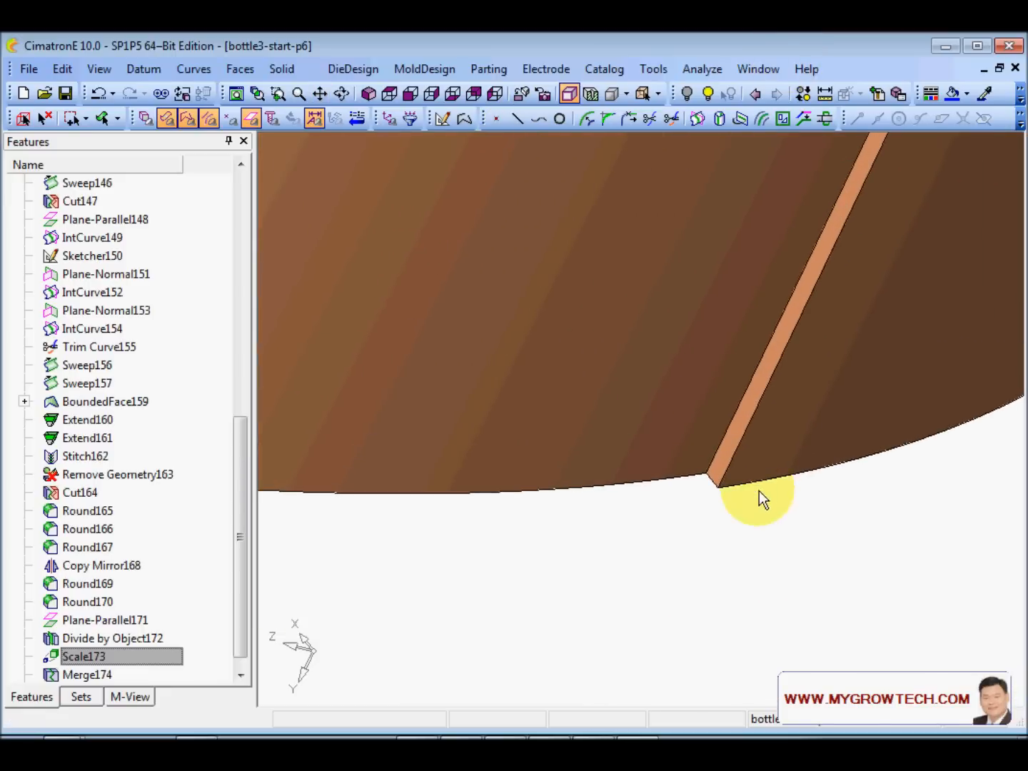
pyautogui.keyDown('ctrl'); pyautogui.moveTo(732, 522); pyautogui.dragTo(770, 469, button='right'); pyautogui.keyUp('ctrl')
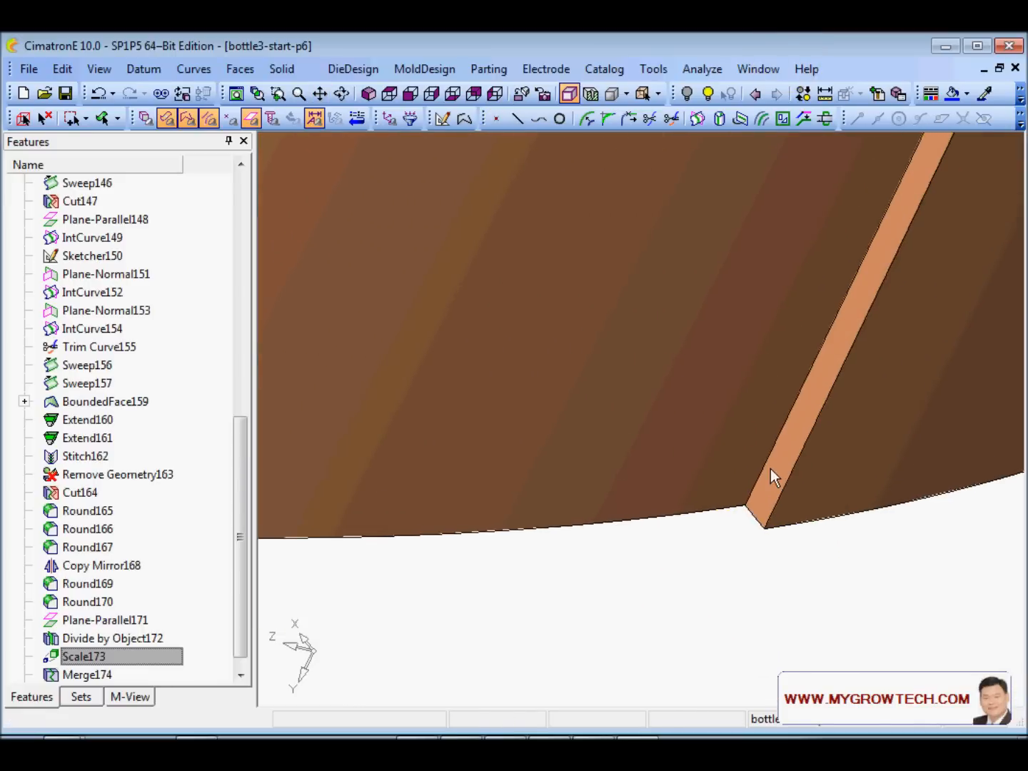
# - Inspect the shoulder notch, upper surface and right edge, then bring up the Solid menu
pyautogui.keyDown('ctrl'); pyautogui.moveTo(770, 469); pyautogui.dragTo(711, 473, button='middle'); pyautogui.keyUp('ctrl')
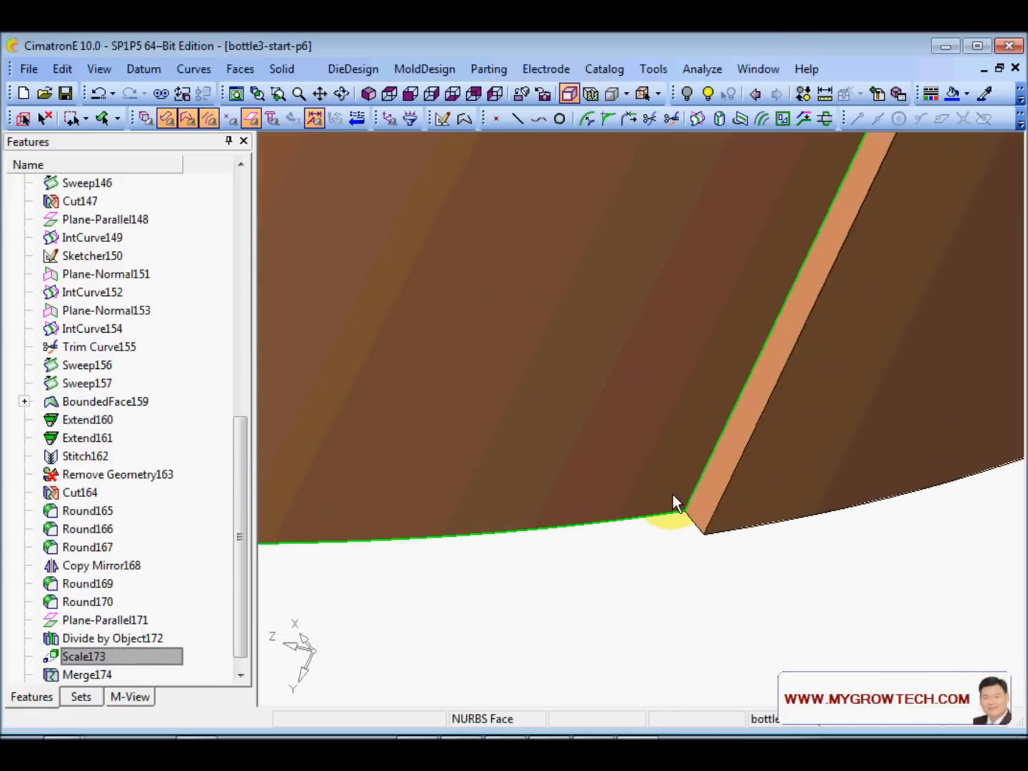
pyautogui.keyDown('ctrl'); pyautogui.moveTo(673, 494); pyautogui.dragTo(681, 644, button='right'); pyautogui.keyUp('ctrl')
pyautogui.keyDown('ctrl'); pyautogui.moveTo(660, 378); pyautogui.dragTo(664, 479, button='right'); pyautogui.keyUp('ctrl')
pyautogui.keyDown('ctrl'); pyautogui.moveTo(659, 266); pyautogui.dragTo(727, 456, button='middle'); pyautogui.keyUp('ctrl')
pyautogui.keyDown('ctrl'); pyautogui.moveTo(727, 456); pyautogui.dragTo(732, 571, button='right'); pyautogui.keyUp('ctrl')
pyautogui.keyDown('ctrl'); pyautogui.moveTo(756, 237); pyautogui.dragTo(729, 364, button='right'); pyautogui.keyUp('ctrl')
pyautogui.keyDown('ctrl'); pyautogui.moveTo(642, 366); pyautogui.dragTo(690, 531, button='middle'); pyautogui.keyUp('ctrl')
pyautogui.keyDown('ctrl'); pyautogui.moveTo(690, 530); pyautogui.dragTo(647, 333); pyautogui.keyUp('ctrl')
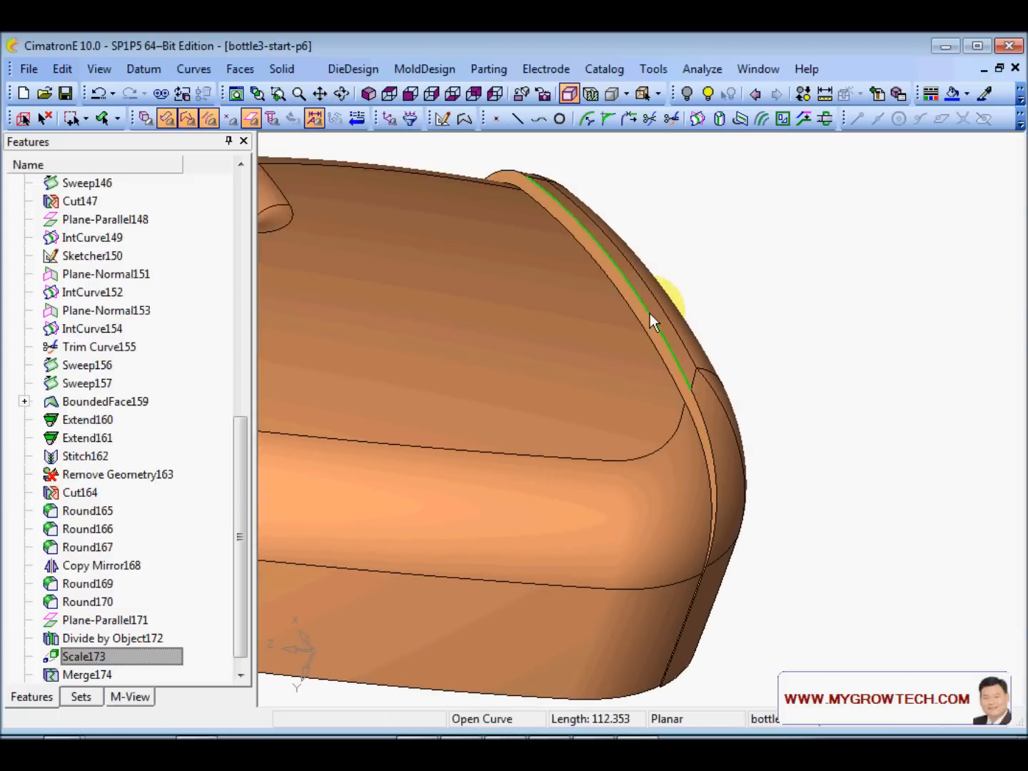
pyautogui.keyDown('ctrl'); pyautogui.moveTo(823, 429); pyautogui.dragTo(632, 354); pyautogui.keyUp('ctrl')
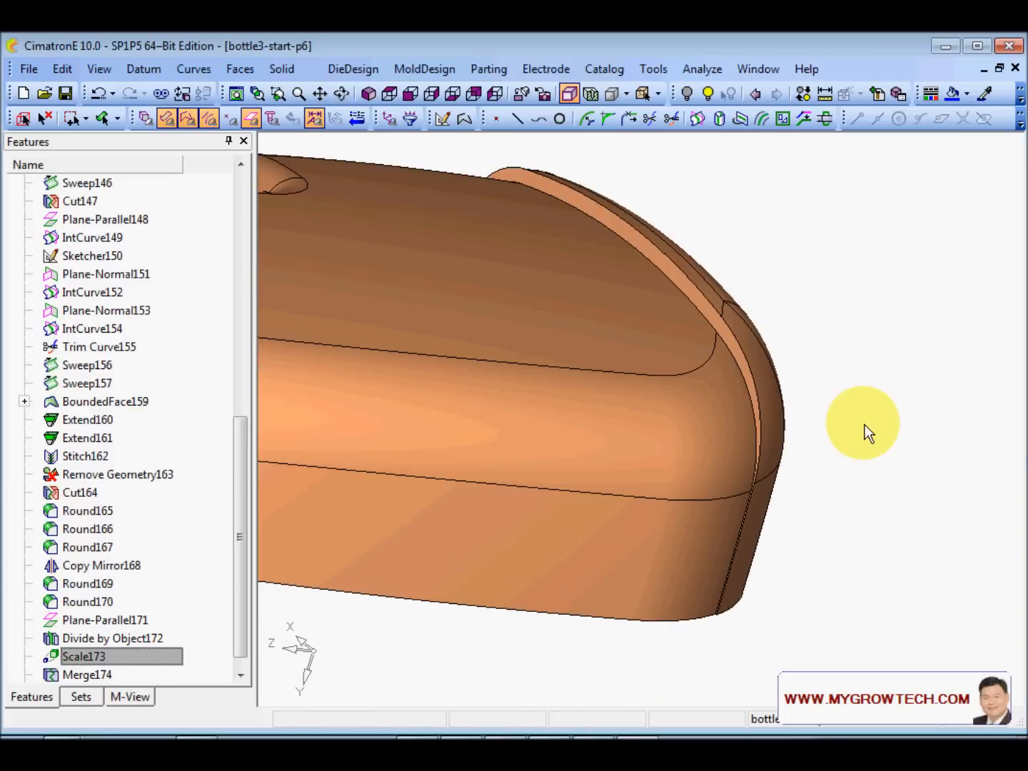
pyautogui.click(281, 68)
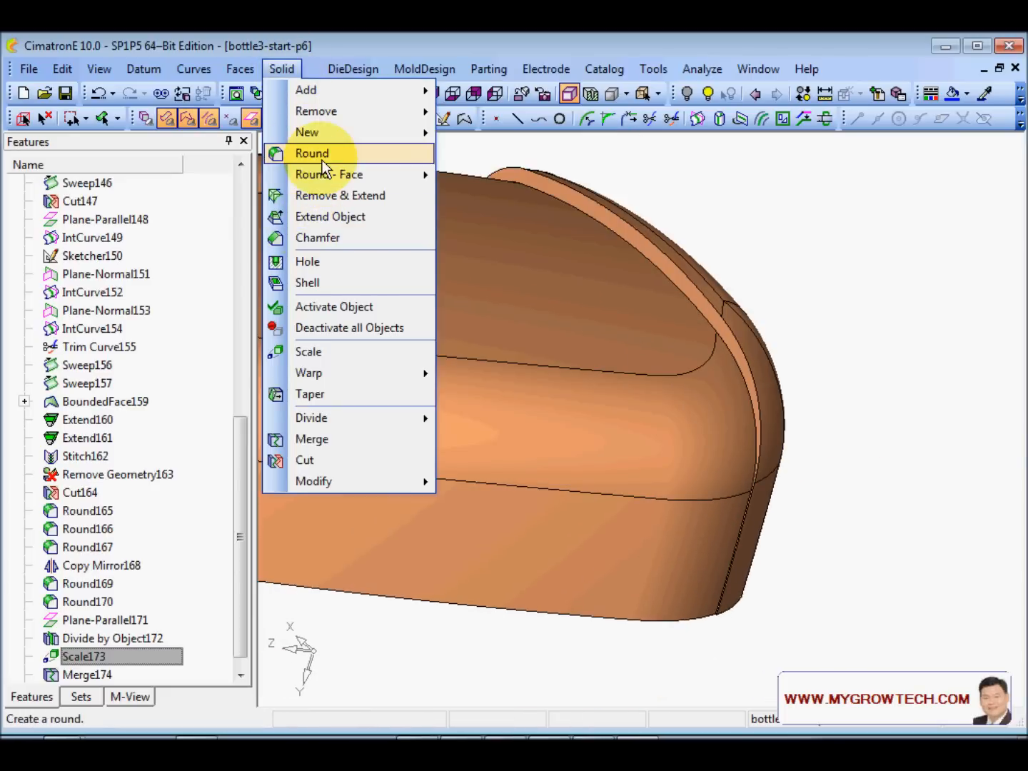
# - Delete the stray strip face on the bottle's shoulder using Remove Geometry
pyautogui.click(878, 312)
pyautogui.keyDown('ctrl'); pyautogui.moveTo(835, 434); pyautogui.dragTo(665, 479); pyautogui.keyUp('ctrl')
pyautogui.keyDown('ctrl'); pyautogui.moveTo(799, 526); pyautogui.dragTo(817, 446, button='right'); pyautogui.keyUp('ctrl')
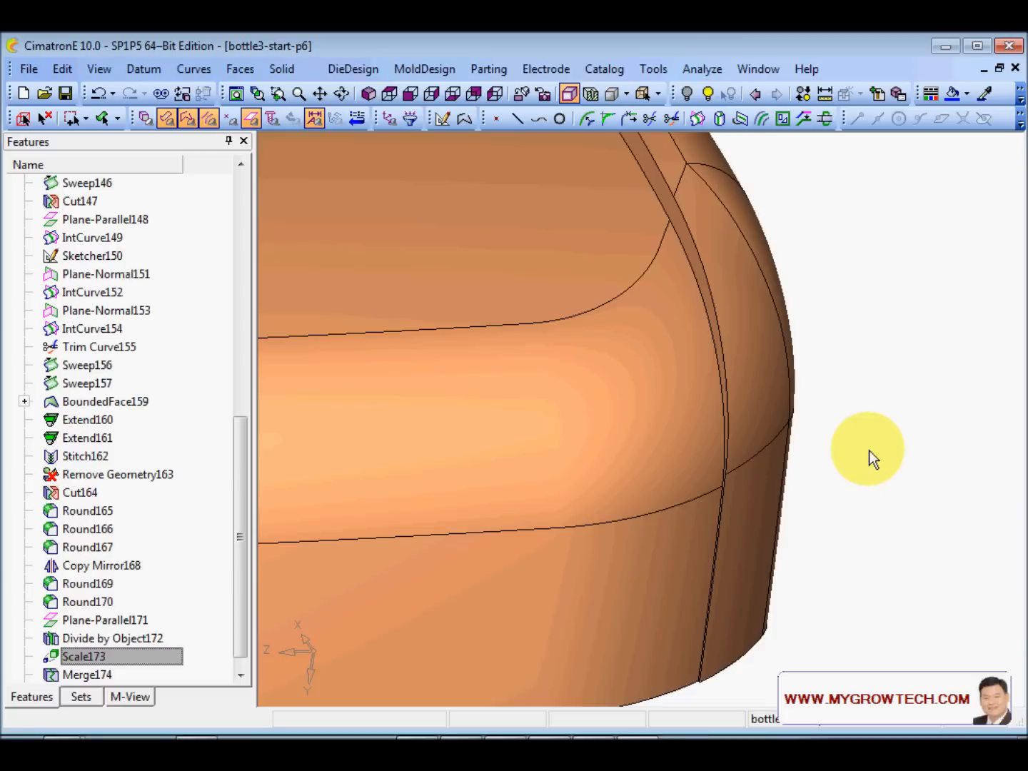
pyautogui.keyDown('ctrl'); pyautogui.moveTo(844, 502); pyautogui.dragTo(841, 397, button='middle'); pyautogui.keyUp('ctrl')
pyautogui.moveTo(827, 422)
pyautogui.keyDown('ctrl'); pyautogui.mouseDown()
pyautogui.moveTo(717, 298)
pyautogui.moveTo(641, 319)
pyautogui.moveTo(720, 337)
pyautogui.moveTo(655, 449)
pyautogui.moveTo(633, 339)
pyautogui.mouseUp(); pyautogui.keyUp('ctrl')
pyautogui.rightClick(671, 244)
pyautogui.click(762, 422)
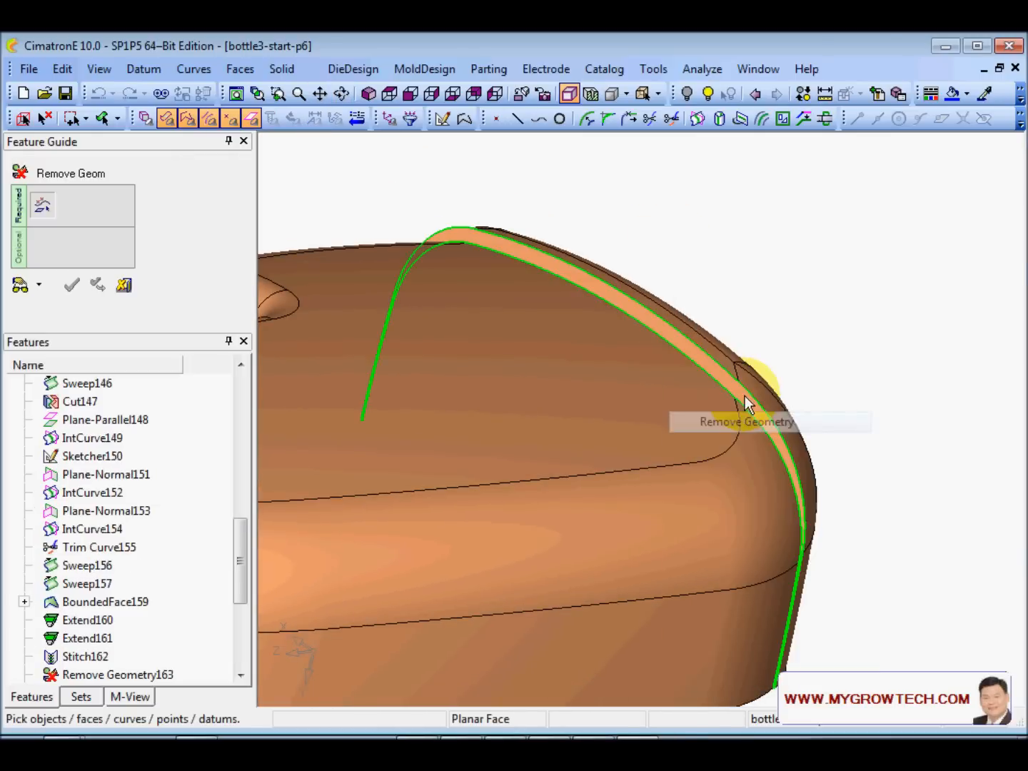
pyautogui.click(670, 340)
pyautogui.click(728, 273)
pyautogui.keyDown('ctrl'); pyautogui.moveTo(743, 280); pyautogui.dragTo(524, 373); pyautogui.keyUp('ctrl')
pyautogui.rightClick(403, 215)
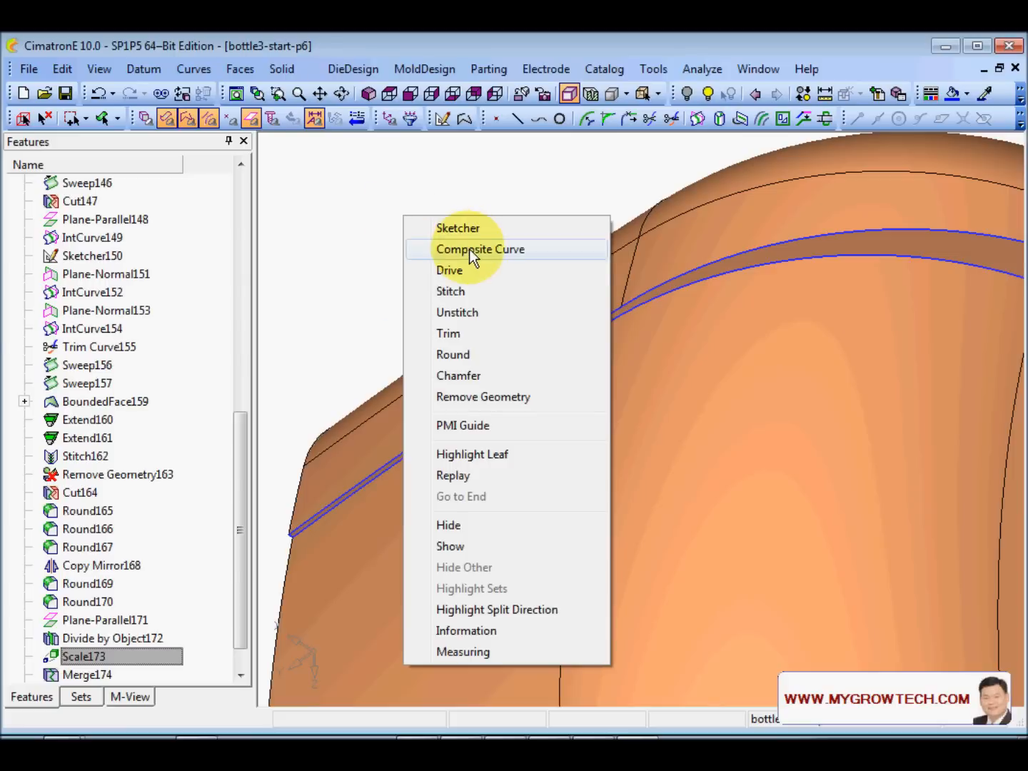
# - Start a Composite Curve with edge selection switched from One by One to Chain
pyautogui.click(469, 247)
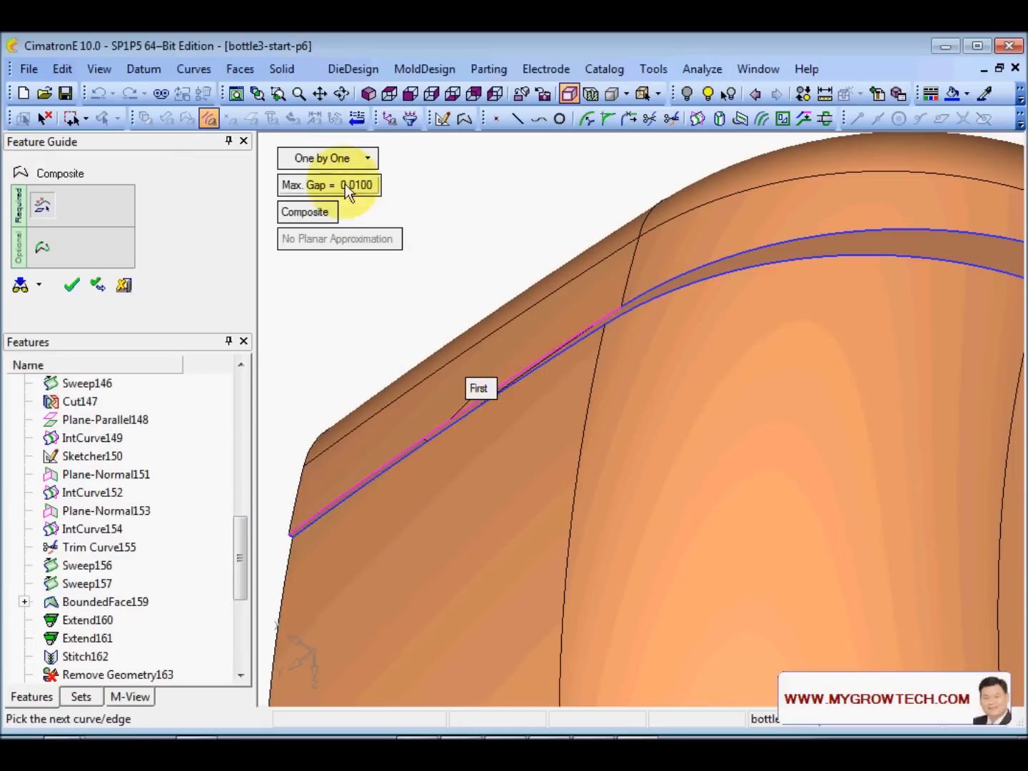
pyautogui.click(338, 157)
pyautogui.click(378, 180)
pyautogui.scroll(-5, 642, 439)
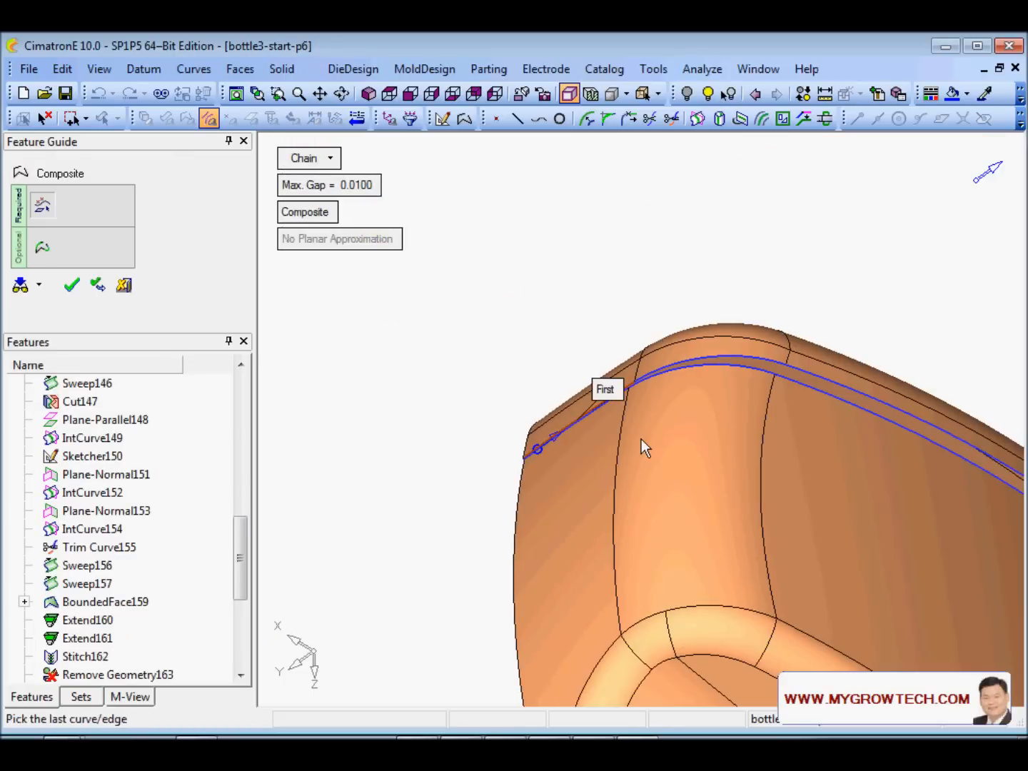
pyautogui.keyDown('ctrl'); pyautogui.moveTo(978, 567); pyautogui.dragTo(703, 454, button='middle'); pyautogui.keyUp('ctrl')
pyautogui.keyDown('ctrl'); pyautogui.moveTo(703, 453); pyautogui.dragTo(755, 470); pyautogui.keyUp('ctrl')
pyautogui.keyDown('ctrl'); pyautogui.moveTo(974, 700); pyautogui.dragTo(723, 487, button='middle'); pyautogui.keyUp('ctrl')
pyautogui.scroll(4, 707, 533)
# - Pick the last rim edge to complete the chained composite curve along the shoulder rim
pyautogui.keyDown('ctrl'); pyautogui.moveTo(723, 487); pyautogui.dragTo(788, 511); pyautogui.keyUp('ctrl')
pyautogui.keyDown('ctrl'); pyautogui.moveTo(897, 576); pyautogui.dragTo(612, 541, button='middle'); pyautogui.keyUp('ctrl')
pyautogui.keyDown('ctrl'); pyautogui.moveTo(613, 542); pyautogui.dragTo(711, 504); pyautogui.keyUp('ctrl')
pyautogui.click(645, 550)
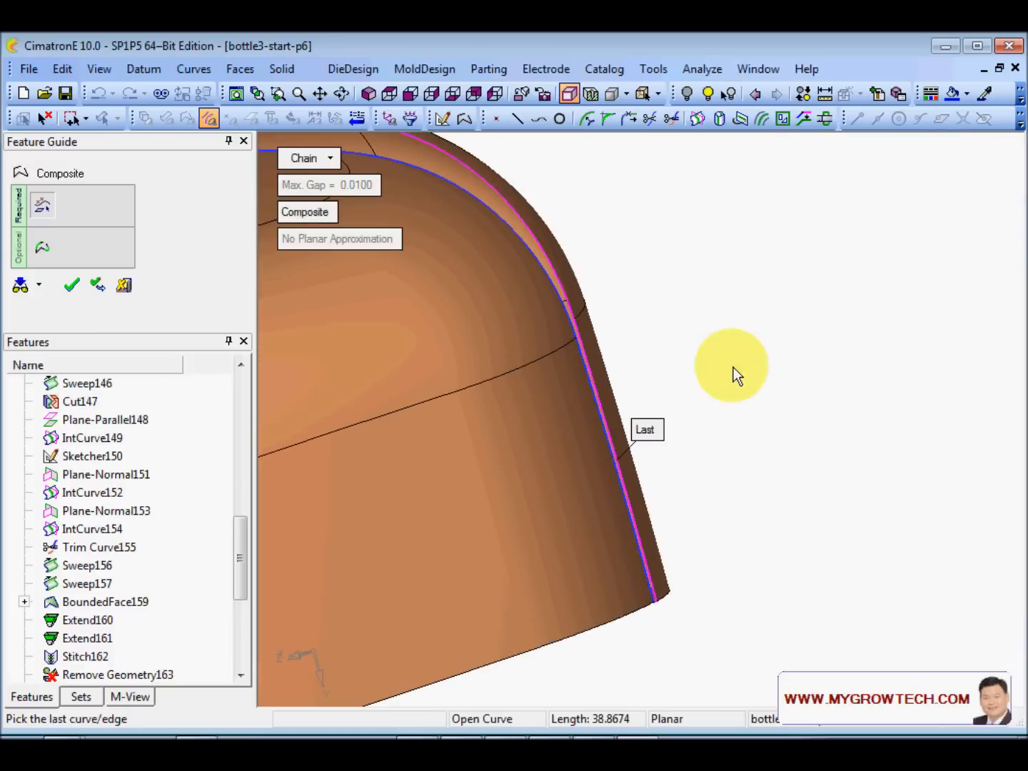
pyautogui.middleClick(740, 351)
pyautogui.scroll(-6, 557, 392)
pyautogui.keyDown('ctrl'); pyautogui.moveTo(557, 392); pyautogui.dragTo(647, 400); pyautogui.keyUp('ctrl')
pyautogui.scroll(3, 646, 400)
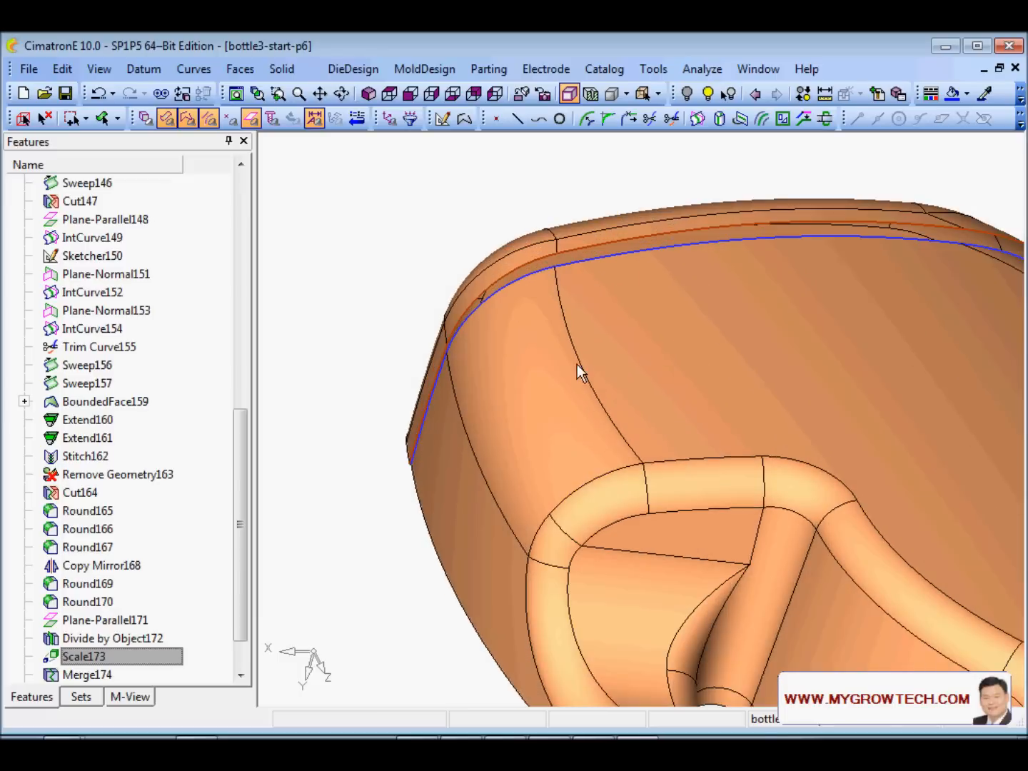
# - Start a Face-Curve Fillet and select the bottle's side faces
pyautogui.click(240, 68)
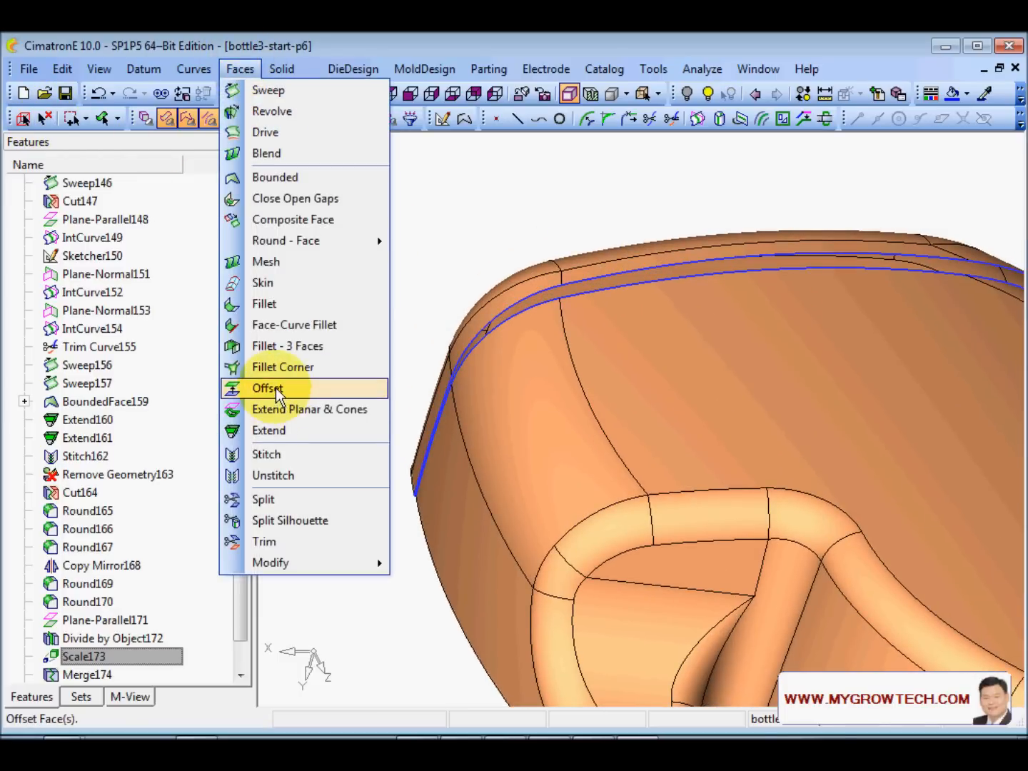
pyautogui.click(322, 324)
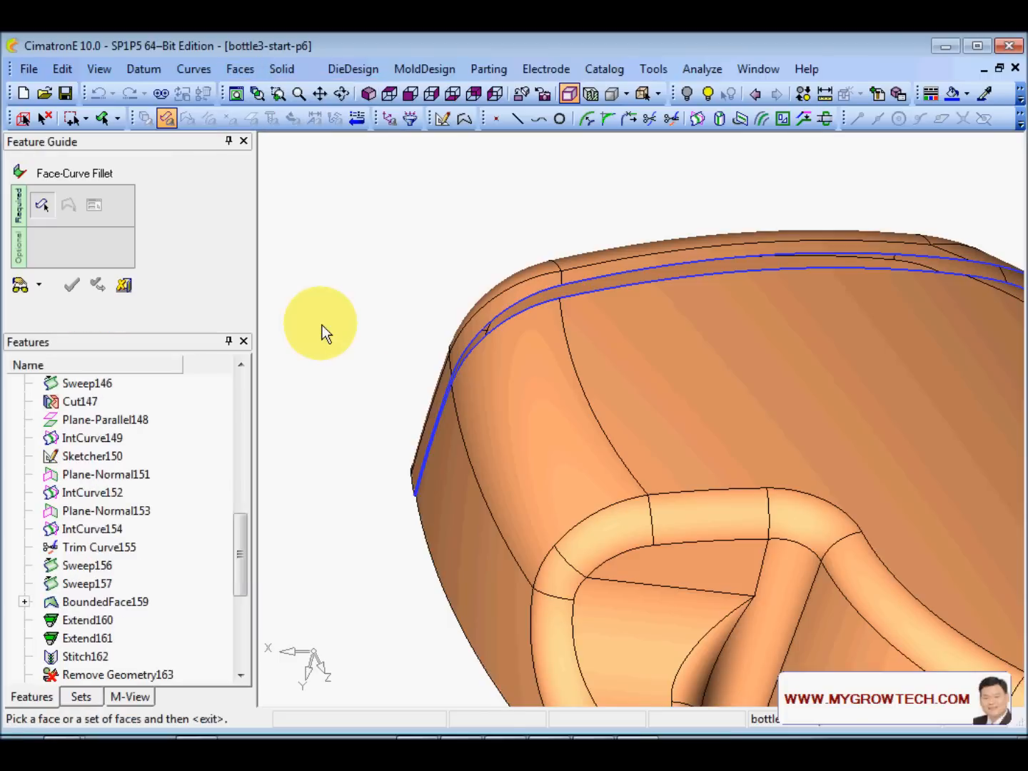
pyautogui.click(453, 524)
pyautogui.moveTo(809, 373); pyautogui.dragTo(557, 259, button='middle')
pyautogui.click(869, 234)
pyautogui.middleClick(872, 234)
# - Pick the rim composite curve for the fillet and switch to variable radius
pyautogui.moveTo(821, 227); pyautogui.dragTo(600, 356, button='middle')
pyautogui.click(446, 535)
pyautogui.keyDown('ctrl'); pyautogui.moveTo(446, 534); pyautogui.dragTo(457, 511, button='middle'); pyautogui.keyUp('ctrl')
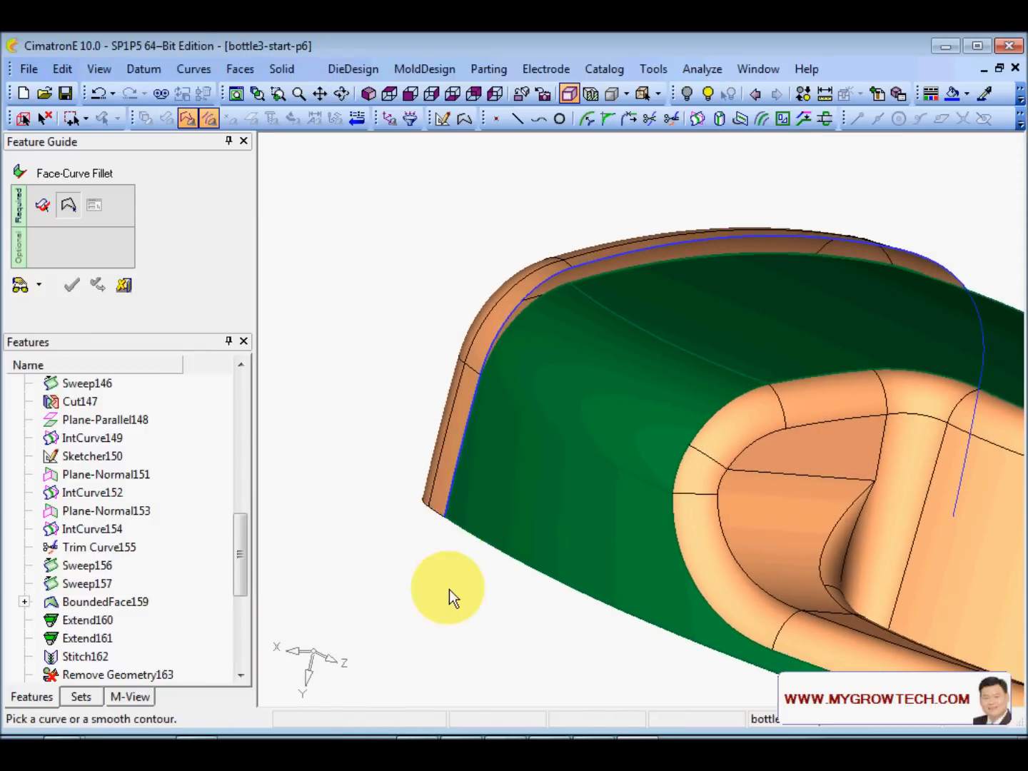
pyautogui.keyDown('ctrl'); pyautogui.moveTo(449, 589); pyautogui.dragTo(462, 504, button='right'); pyautogui.keyUp('ctrl')
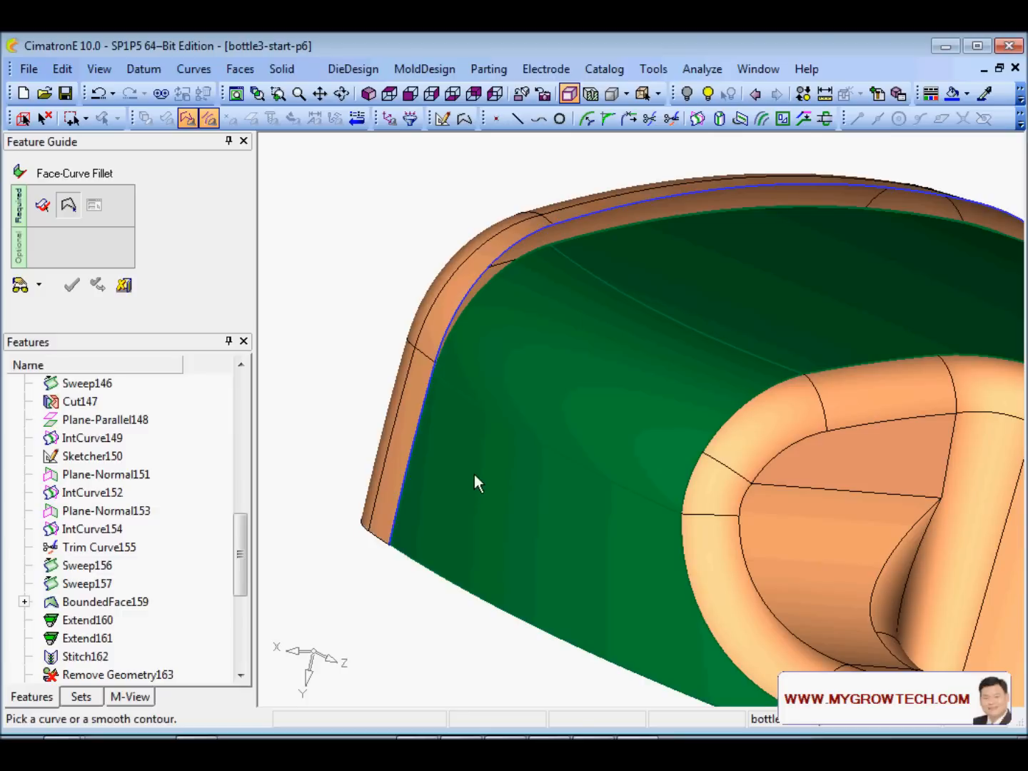
pyautogui.middleClick(334, 374)
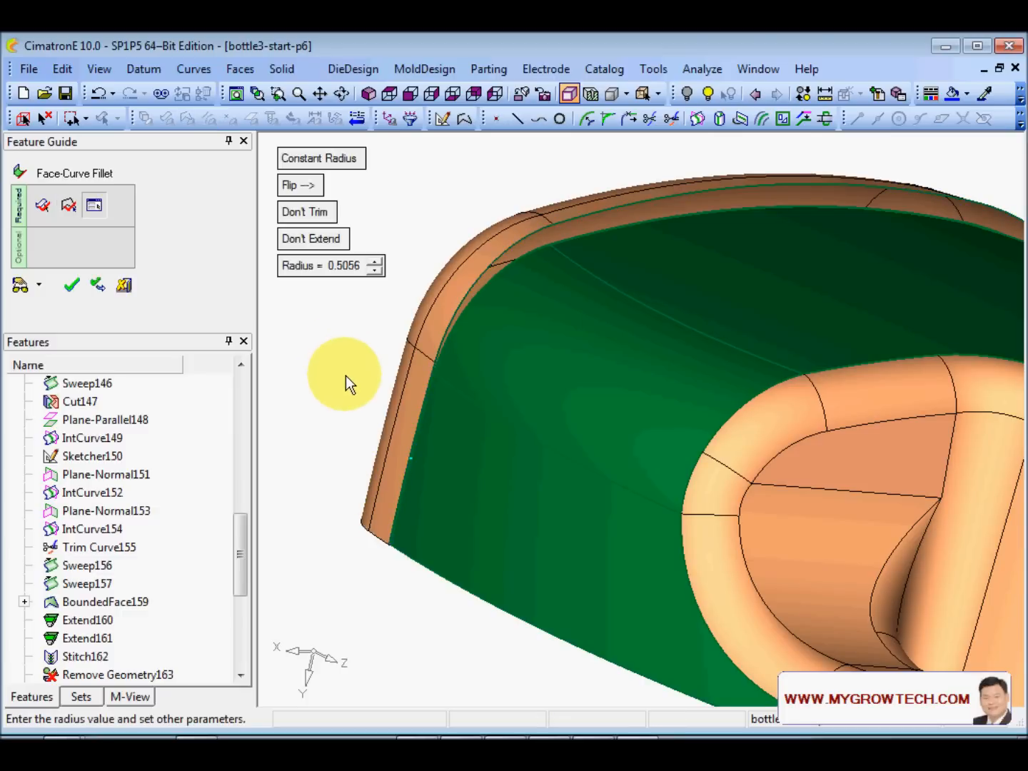
pyautogui.click(329, 157)
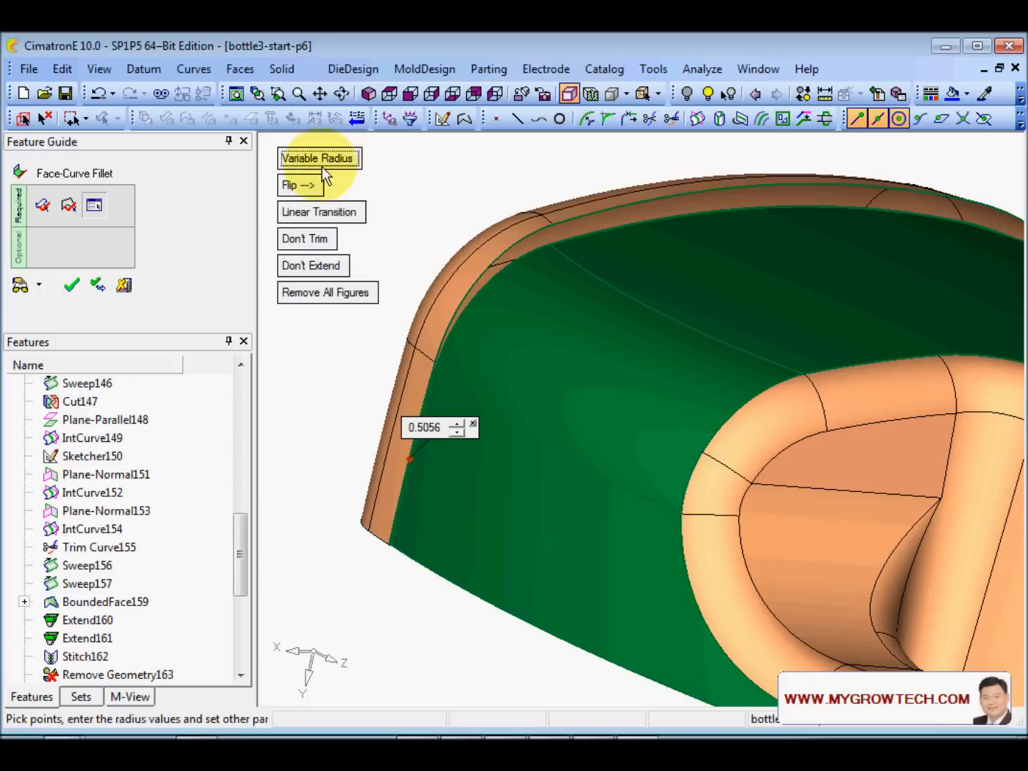
# - Replace the default radius point with a radius of 30 at the bottle's lower corner end point
pyautogui.click(473, 425)
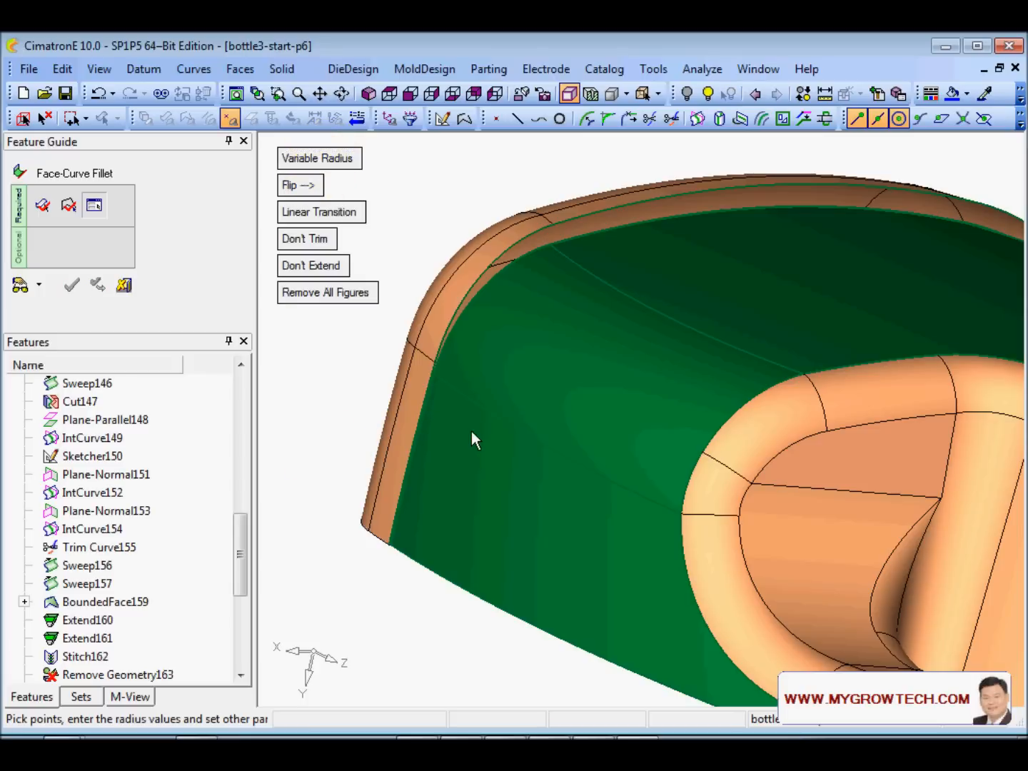
pyautogui.scroll(5, 517, 432)
pyautogui.scroll(5, 642, 529)
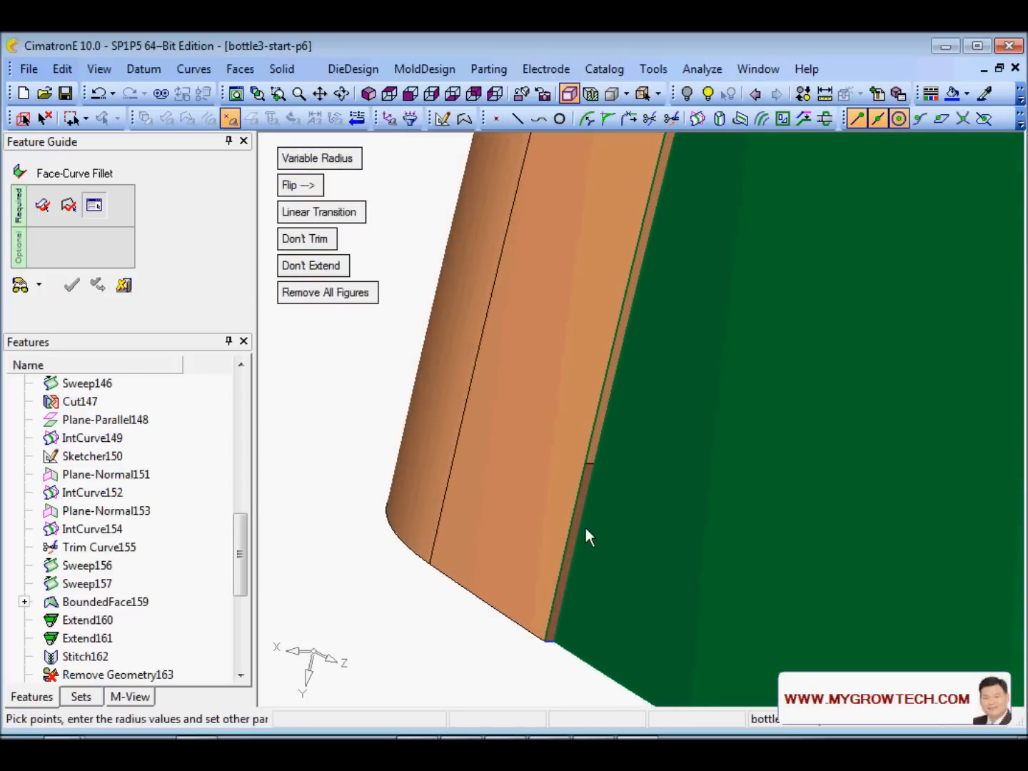
pyautogui.keyDown('ctrl'); pyautogui.moveTo(586, 528); pyautogui.dragTo(575, 441, button='middle'); pyautogui.keyUp('ctrl')
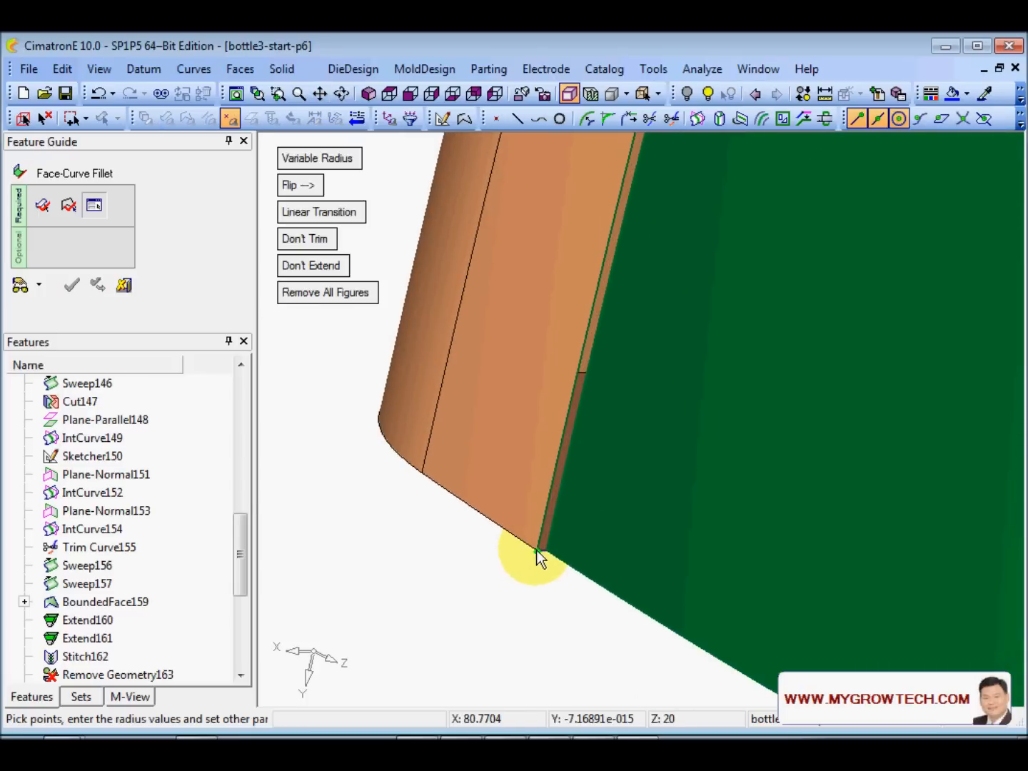
pyautogui.click(857, 119)
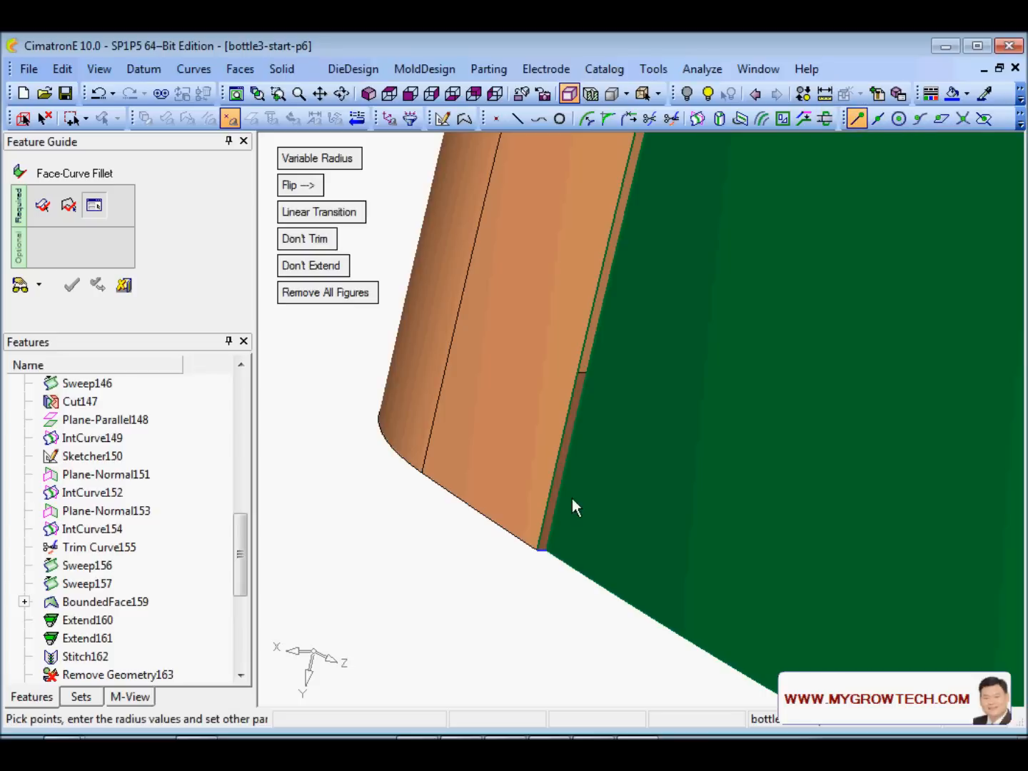
pyautogui.click(538, 551)
pyautogui.write('30')
pyautogui.press('Return')
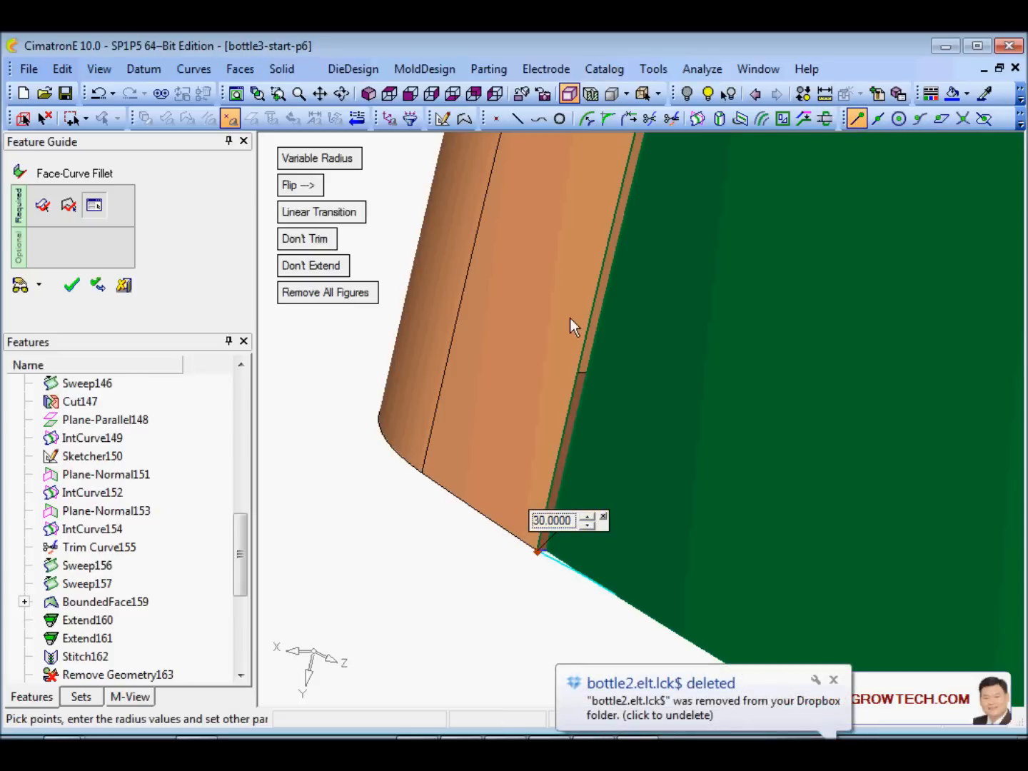
# - Add a radius point of 5 on the upper-left rim edge
pyautogui.keyDown('ctrl'); pyautogui.moveTo(570, 317); pyautogui.dragTo(527, 607, button='right'); pyautogui.keyUp('ctrl')
pyautogui.keyDown('ctrl'); pyautogui.moveTo(679, 316); pyautogui.dragTo(686, 442, button='right'); pyautogui.keyUp('ctrl')
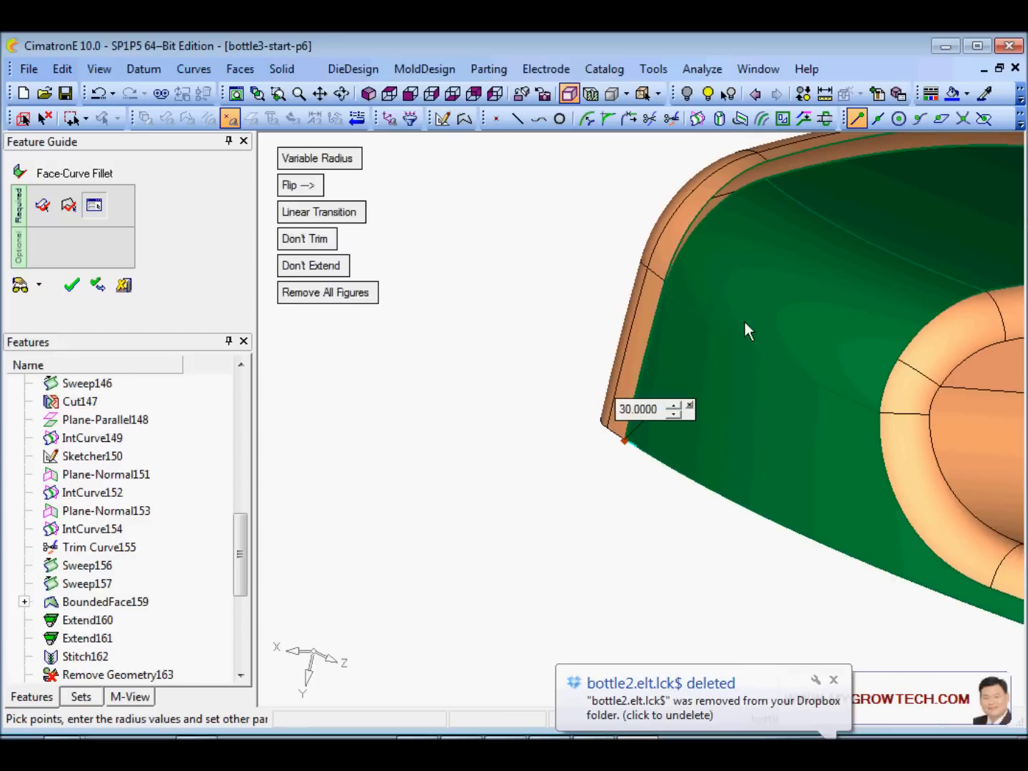
pyautogui.keyDown('ctrl'); pyautogui.moveTo(745, 322); pyautogui.dragTo(497, 457); pyautogui.keyUp('ctrl')
pyautogui.keyDown('ctrl'); pyautogui.moveTo(497, 457); pyautogui.dragTo(542, 336, button='right'); pyautogui.keyUp('ctrl')
pyautogui.keyDown('ctrl'); pyautogui.moveTo(541, 335); pyautogui.dragTo(647, 542, button='middle'); pyautogui.keyUp('ctrl')
pyautogui.keyDown('ctrl'); pyautogui.moveTo(646, 542); pyautogui.dragTo(609, 436, button='right'); pyautogui.keyUp('ctrl')
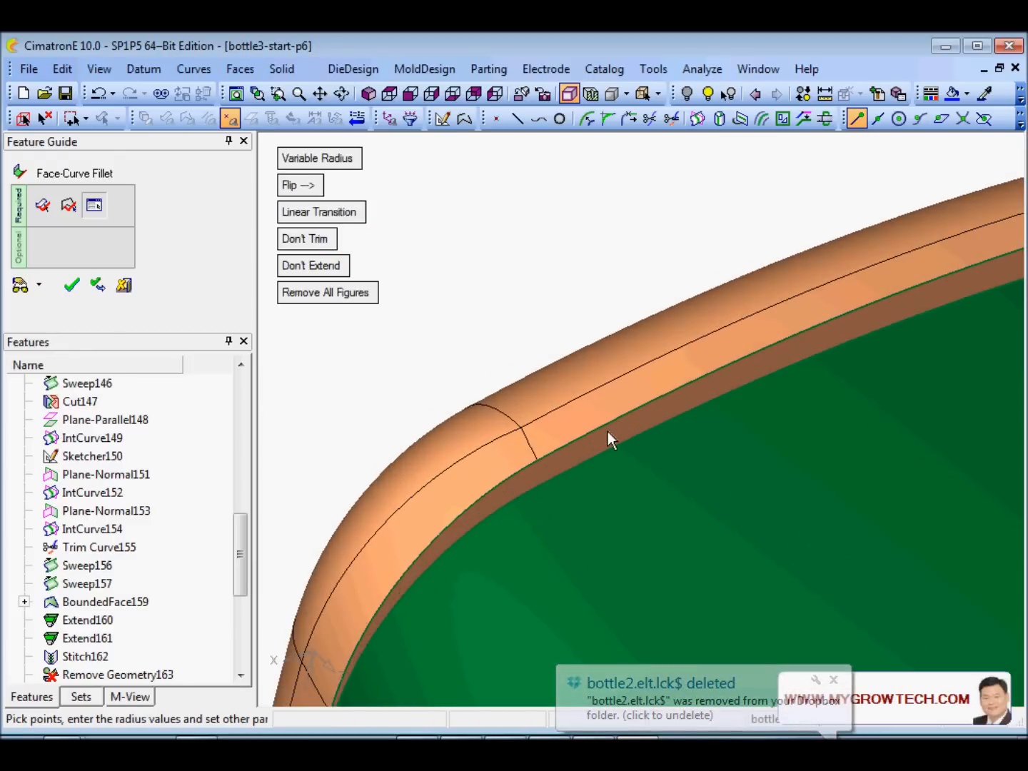
pyautogui.click(540, 462)
pyautogui.doubleClick(546, 428)
pyautogui.write('5')
pyautogui.press('Return')
pyautogui.click(645, 258)
# - Add a second radius point of 5 further along the rim
pyautogui.keyDown('ctrl'); pyautogui.moveTo(644, 258); pyautogui.dragTo(664, 418, button='right'); pyautogui.keyUp('ctrl')
pyautogui.keyDown('ctrl'); pyautogui.moveTo(802, 471); pyautogui.dragTo(649, 546); pyautogui.keyUp('ctrl')
pyautogui.keyDown('ctrl'); pyautogui.moveTo(649, 546); pyautogui.dragTo(738, 351, button='right'); pyautogui.keyUp('ctrl')
pyautogui.keyDown('ctrl'); pyautogui.moveTo(803, 493); pyautogui.dragTo(757, 436, button='middle'); pyautogui.keyUp('ctrl')
pyautogui.keyDown('ctrl'); pyautogui.moveTo(679, 468); pyautogui.dragTo(698, 385); pyautogui.keyUp('ctrl')
pyautogui.keyDown('ctrl'); pyautogui.moveTo(594, 485); pyautogui.dragTo(698, 451, button='middle'); pyautogui.keyUp('ctrl')
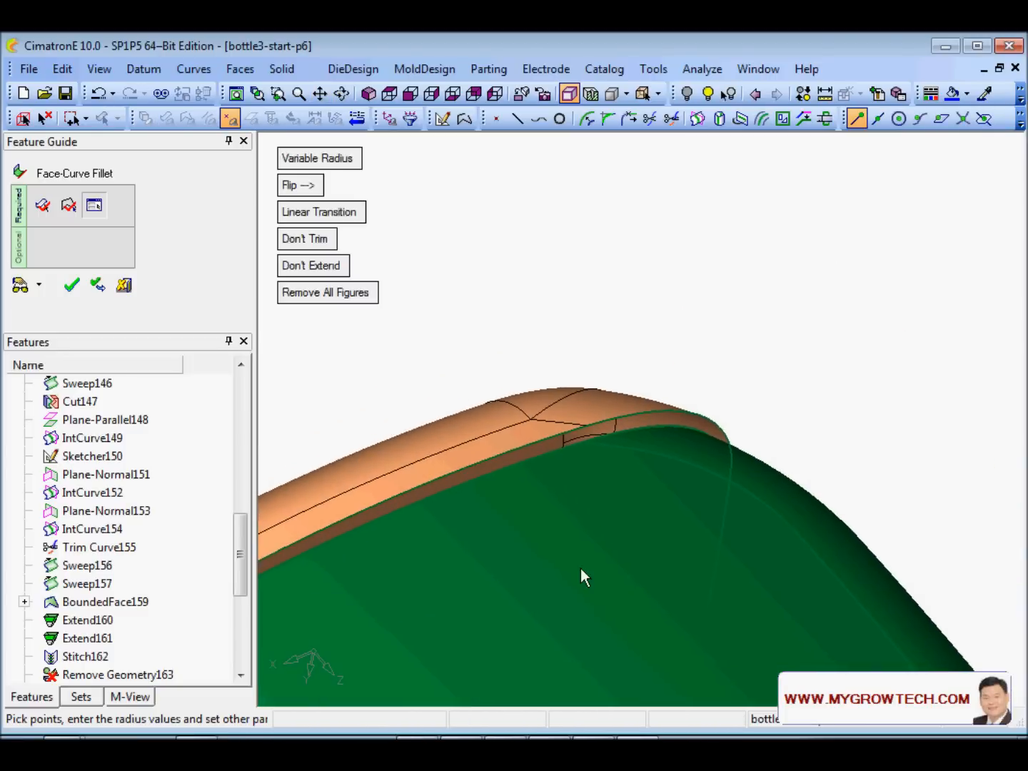
pyautogui.keyDown('ctrl'); pyautogui.moveTo(580, 569); pyautogui.dragTo(576, 474, button='right'); pyautogui.keyUp('ctrl')
pyautogui.keyDown('ctrl'); pyautogui.moveTo(575, 474); pyautogui.dragTo(707, 445, button='middle'); pyautogui.keyUp('ctrl')
pyautogui.click(620, 410)
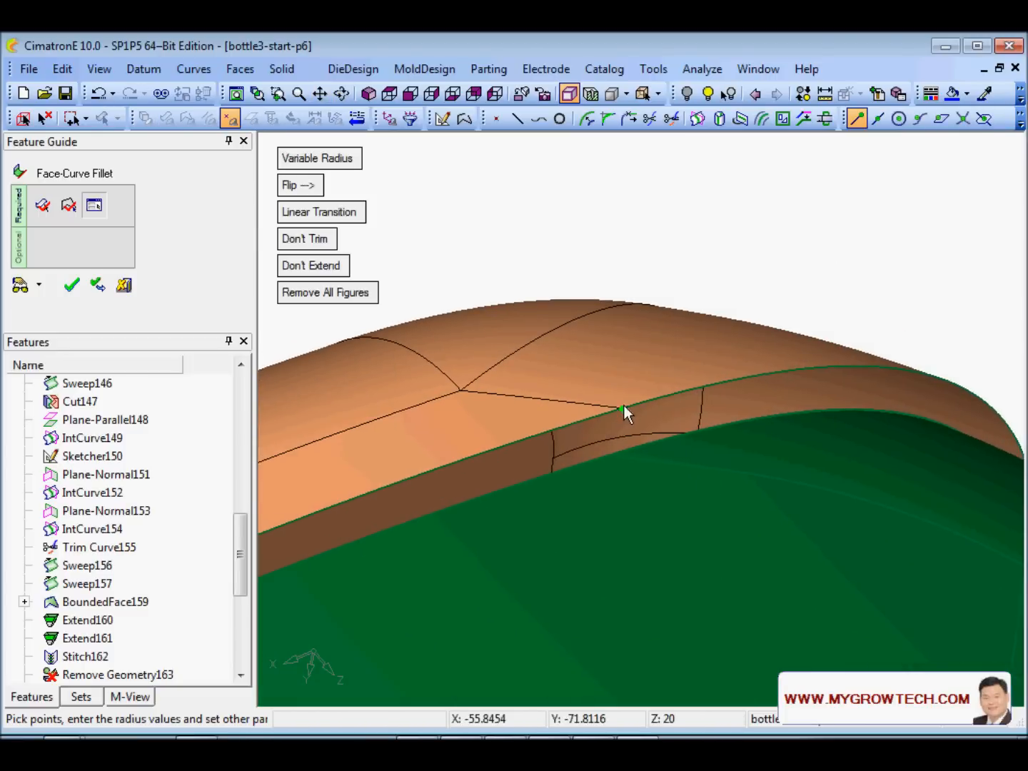
pyautogui.click(622, 407)
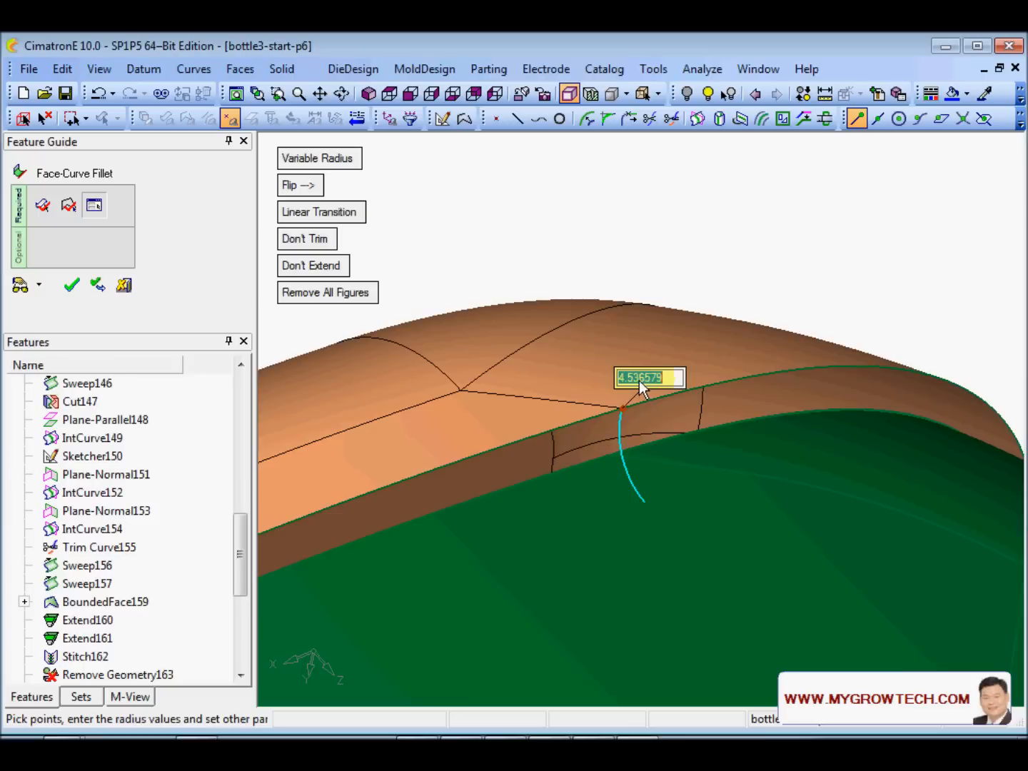
pyautogui.write('5')
pyautogui.press('Return')
# - Set a radius of 30 at the edge's end point at the bottle's right corner
pyautogui.keyDown('ctrl'); pyautogui.moveTo(672, 452); pyautogui.dragTo(777, 617, button='right'); pyautogui.keyUp('ctrl')
pyautogui.keyDown('ctrl'); pyautogui.moveTo(777, 617); pyautogui.dragTo(726, 511); pyautogui.keyUp('ctrl')
pyautogui.keyDown('ctrl'); pyautogui.moveTo(727, 510); pyautogui.dragTo(845, 434, button='right'); pyautogui.keyUp('ctrl')
pyautogui.keyDown('ctrl'); pyautogui.moveTo(845, 434); pyautogui.dragTo(590, 397, button='middle'); pyautogui.keyUp('ctrl')
pyautogui.keyDown('ctrl'); pyautogui.moveTo(590, 396); pyautogui.dragTo(705, 313, button='right'); pyautogui.keyUp('ctrl')
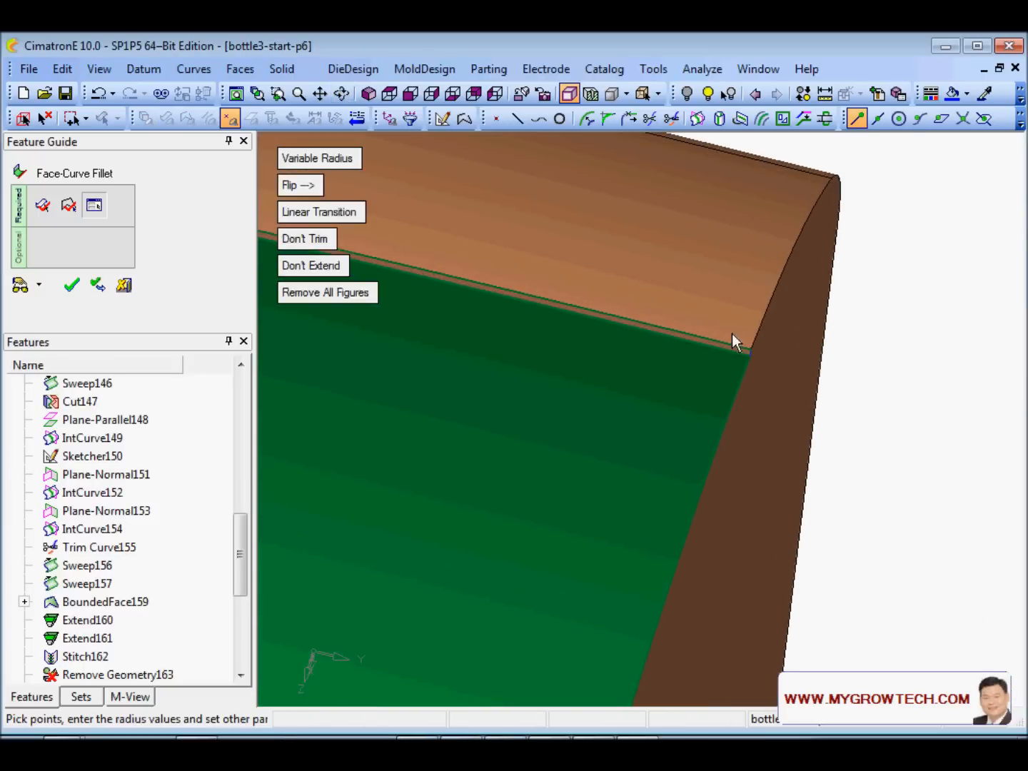
pyautogui.click(750, 349)
pyautogui.write('30')
pyautogui.press('Return')
# - Enable Extend and Trim, preview the variable fillet, and apply it
pyautogui.keyDown('ctrl'); pyautogui.moveTo(663, 464); pyautogui.dragTo(632, 427); pyautogui.keyUp('ctrl')
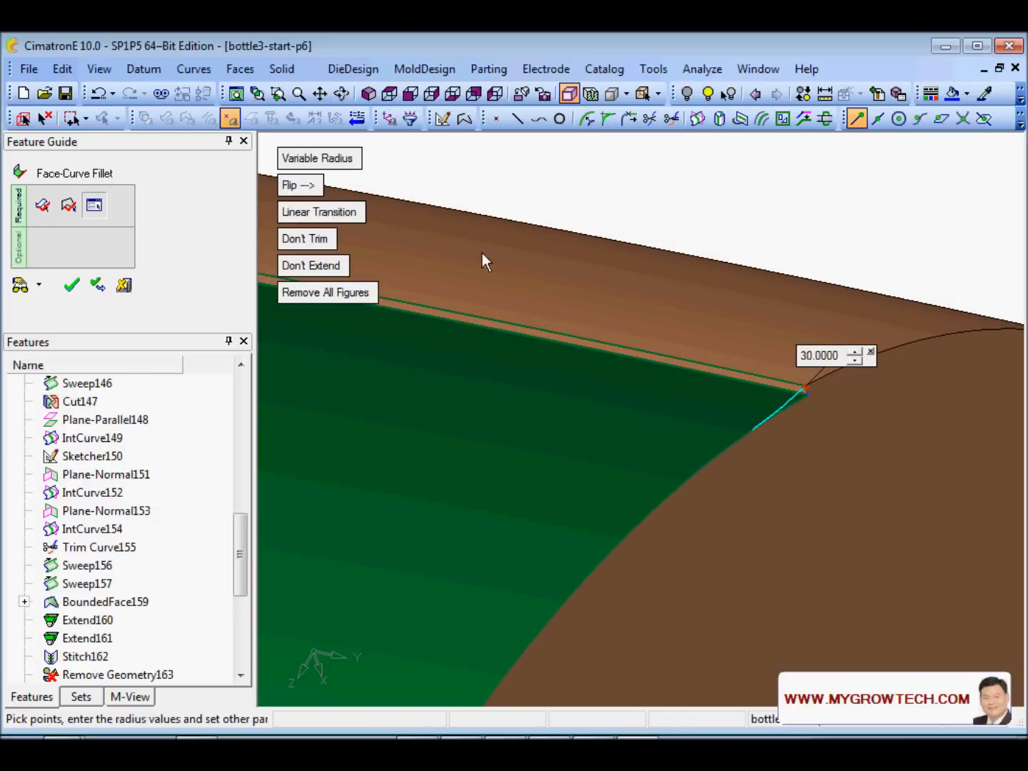
pyautogui.click(322, 265)
pyautogui.click(330, 239)
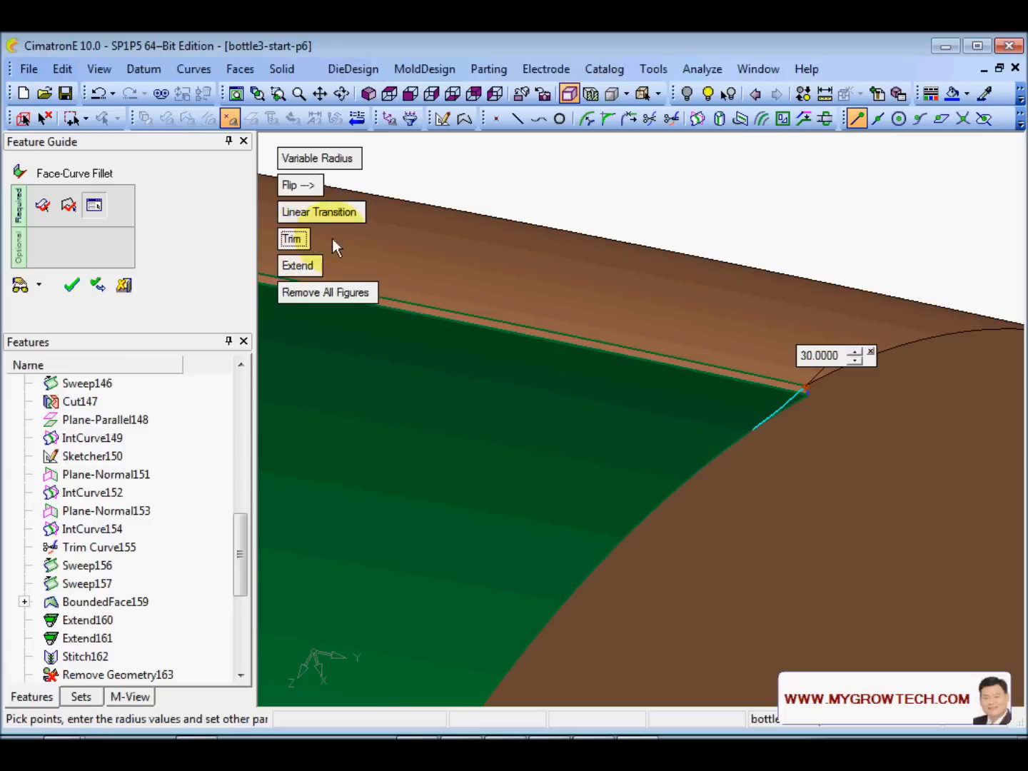
pyautogui.click(21, 288)
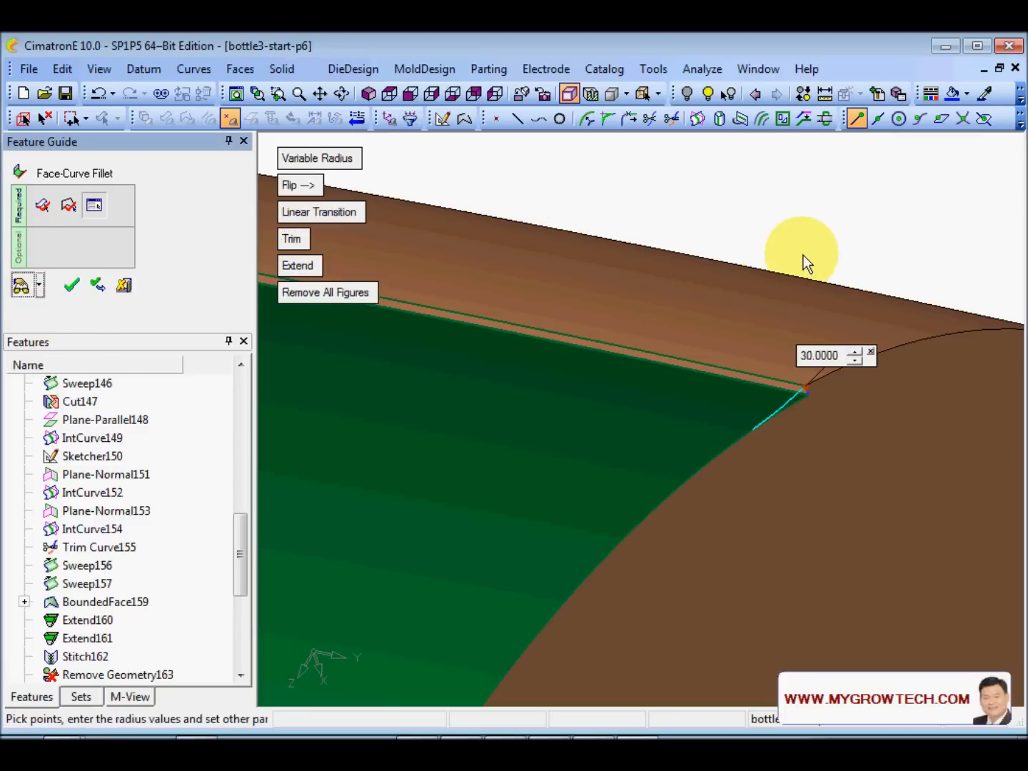
pyautogui.keyDown('ctrl'); pyautogui.moveTo(804, 255); pyautogui.dragTo(701, 493); pyautogui.keyUp('ctrl')
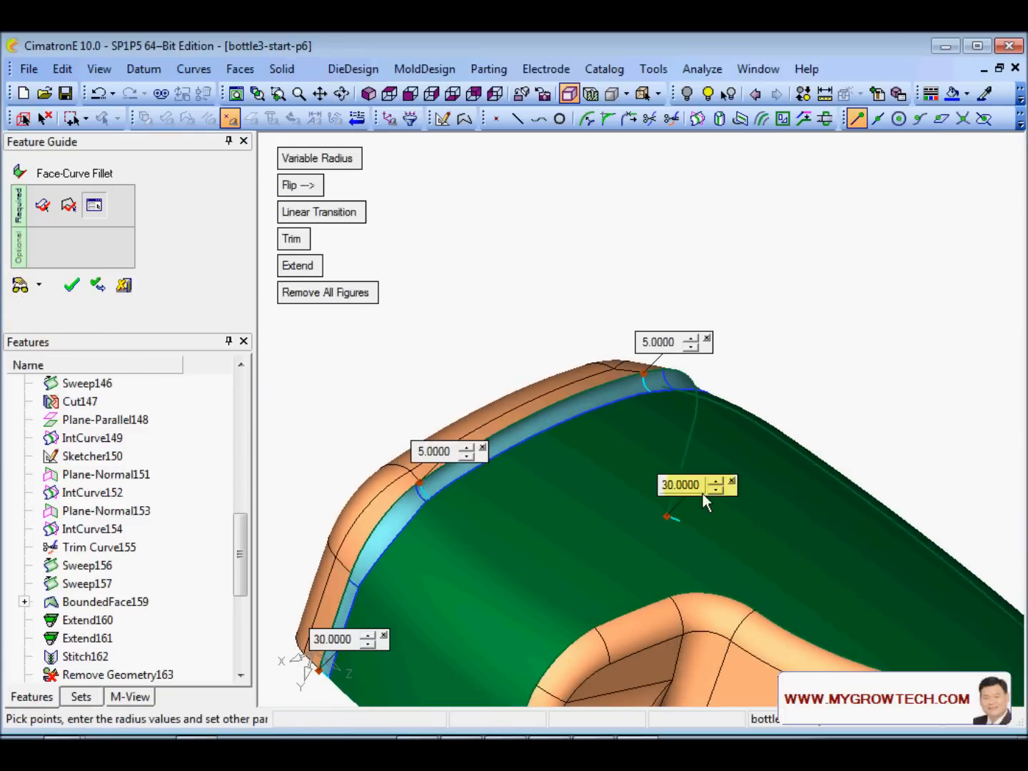
pyautogui.rightClick(544, 268)
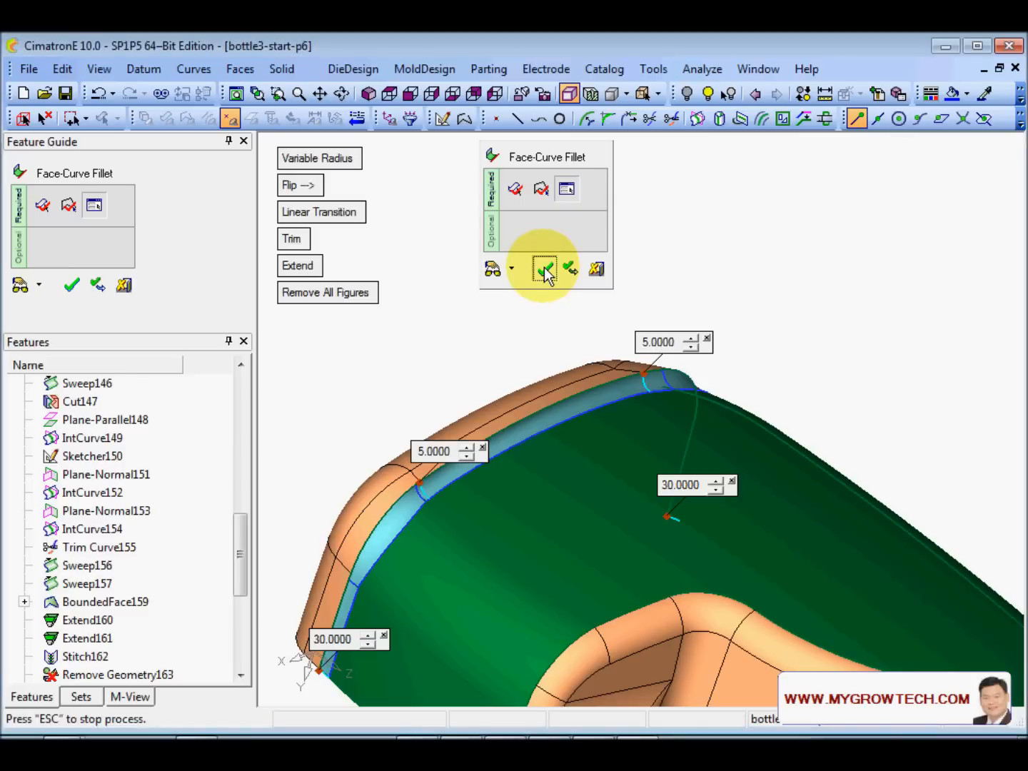
pyautogui.click(544, 269)
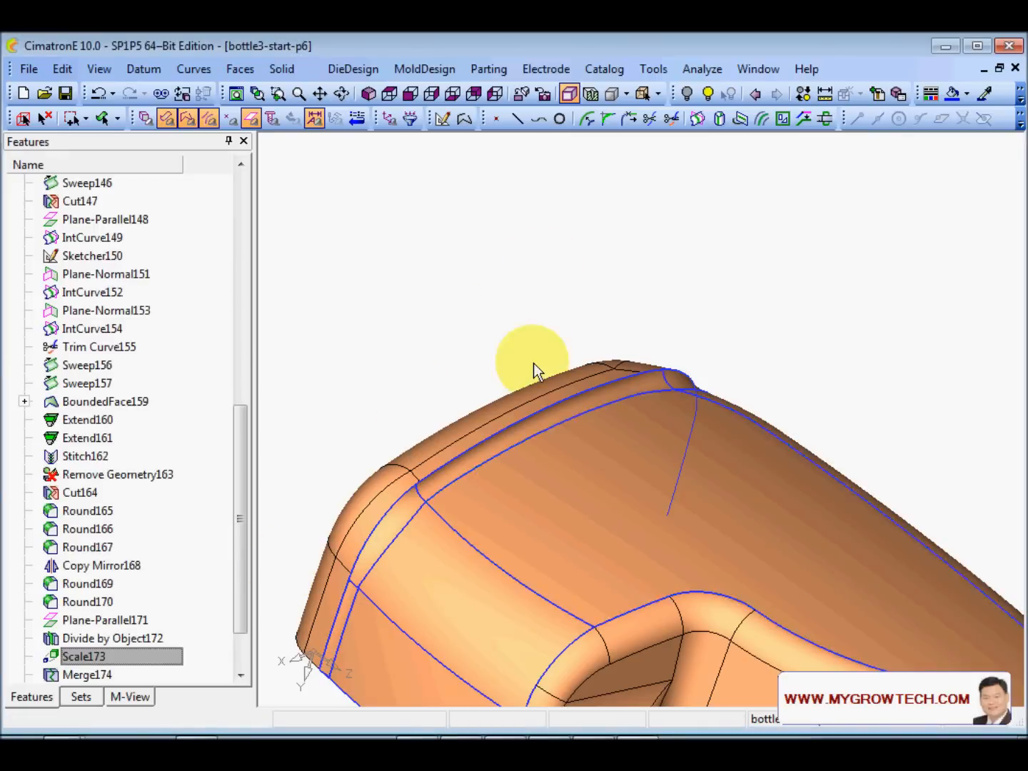
# - Orbit and zoom in on the wedge-shaped sliver gap where the fillet meets the side face
pyautogui.moveTo(626, 538); pyautogui.dragTo(609, 526, button='middle')
pyautogui.keyDown('ctrl'); pyautogui.moveTo(609, 527); pyautogui.dragTo(607, 371, button='right'); pyautogui.keyUp('ctrl')
pyautogui.keyDown('ctrl'); pyautogui.moveTo(417, 533); pyautogui.dragTo(711, 555, button='middle'); pyautogui.keyUp('ctrl')
pyautogui.keyDown('ctrl'); pyautogui.moveTo(710, 557); pyautogui.dragTo(780, 147, button='right'); pyautogui.keyUp('ctrl')
pyautogui.keyDown('ctrl'); pyautogui.moveTo(699, 590); pyautogui.dragTo(635, 536, button='middle'); pyautogui.keyUp('ctrl')
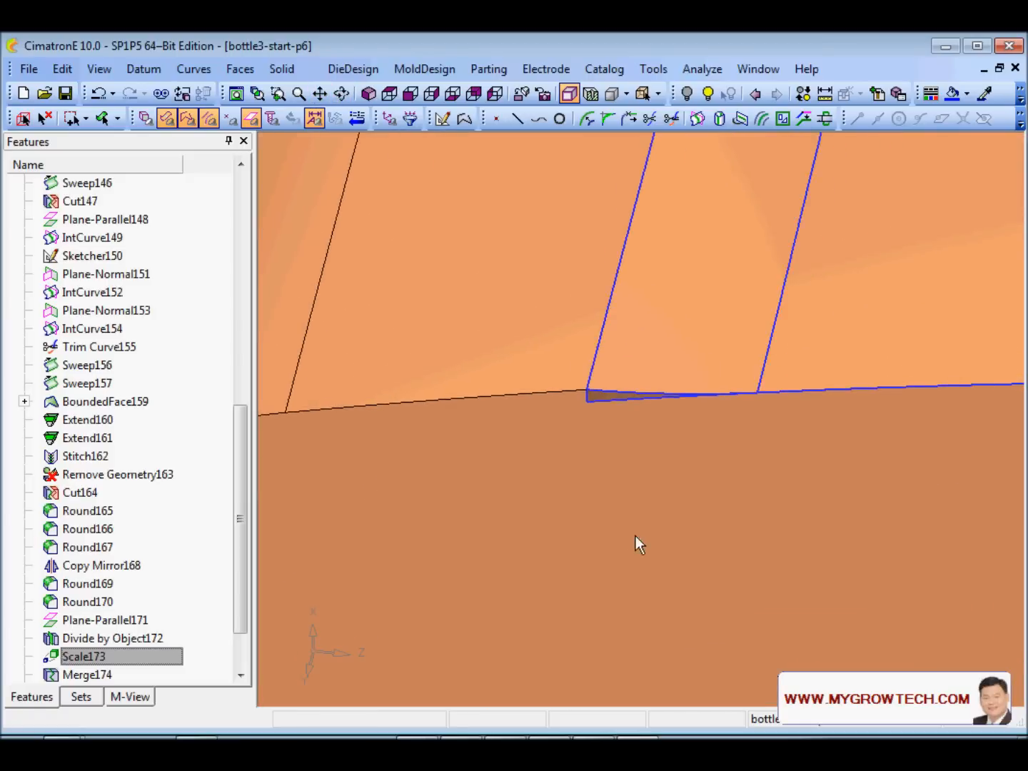
pyautogui.keyDown('ctrl'); pyautogui.moveTo(636, 536); pyautogui.dragTo(667, 416, button='right'); pyautogui.keyUp('ctrl')
pyautogui.keyDown('ctrl'); pyautogui.moveTo(666, 414); pyautogui.dragTo(641, 456, button='middle'); pyautogui.keyUp('ctrl')
pyautogui.keyDown('ctrl'); pyautogui.moveTo(641, 457); pyautogui.dragTo(711, 411); pyautogui.keyUp('ctrl')
pyautogui.keyDown('ctrl'); pyautogui.moveTo(712, 411); pyautogui.dragTo(702, 501, button='right'); pyautogui.keyUp('ctrl')
pyautogui.keyDown('ctrl'); pyautogui.moveTo(701, 502); pyautogui.dragTo(674, 489, button='middle'); pyautogui.keyUp('ctrl')
pyautogui.keyDown('ctrl'); pyautogui.moveTo(673, 488); pyautogui.dragTo(668, 409, button='right'); pyautogui.keyUp('ctrl')
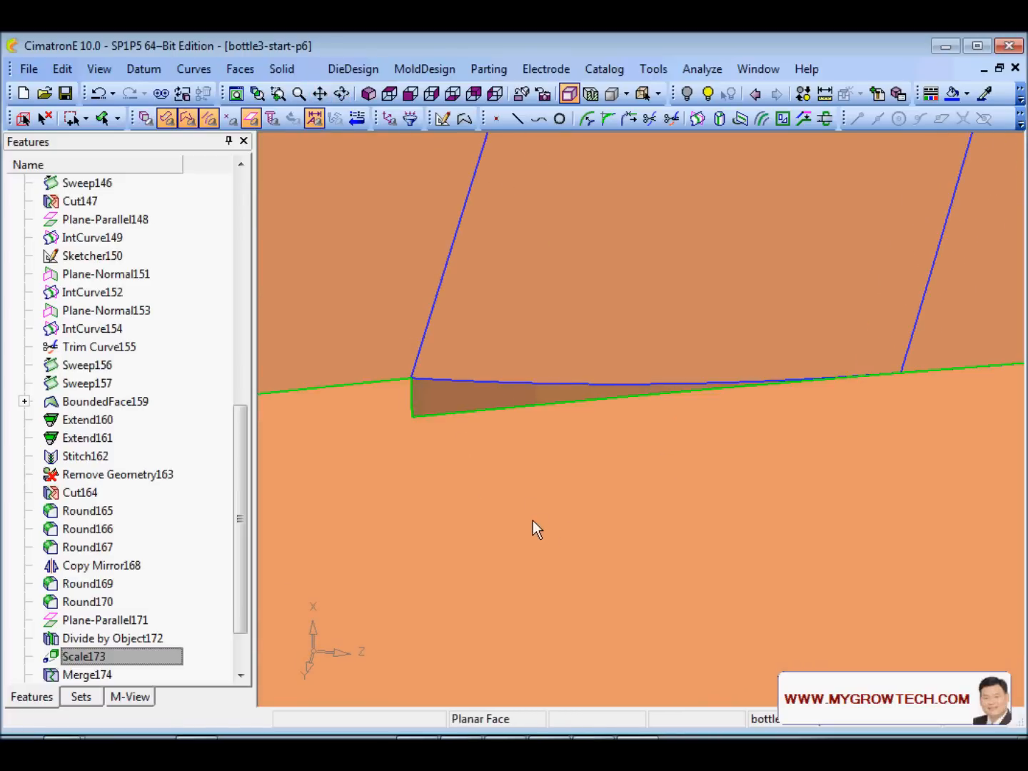
# - Start a By Sketcher modification on the flat side face and delete its lower sketch line
pyautogui.click(240, 69)
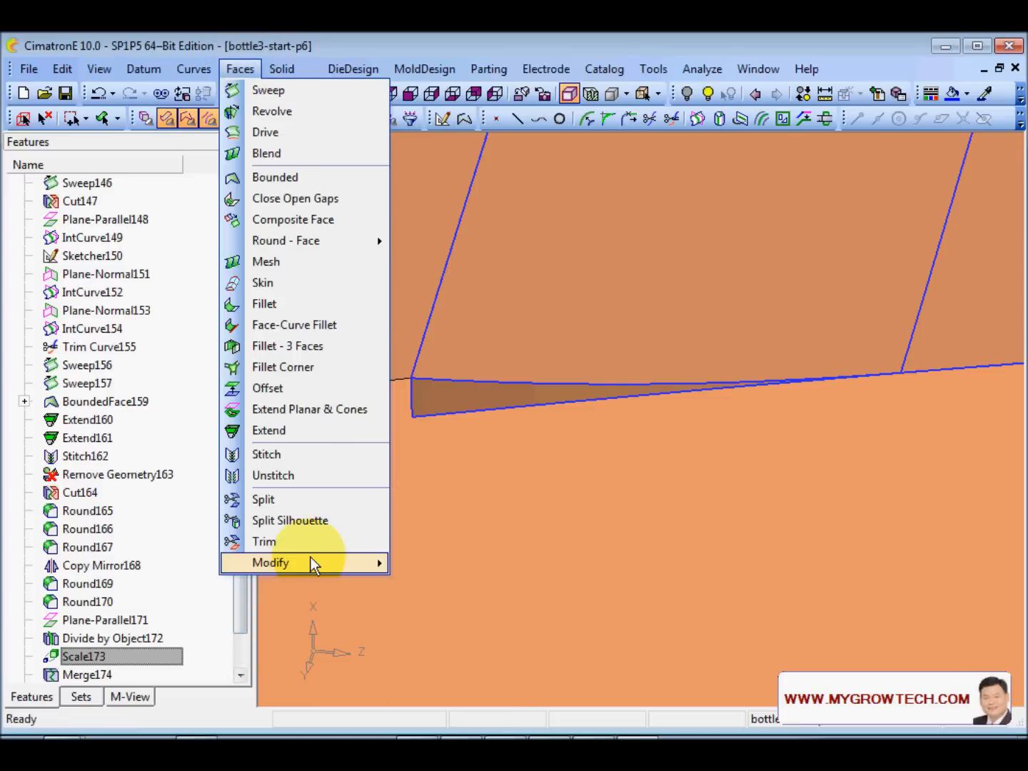
pyautogui.moveTo(308, 563)
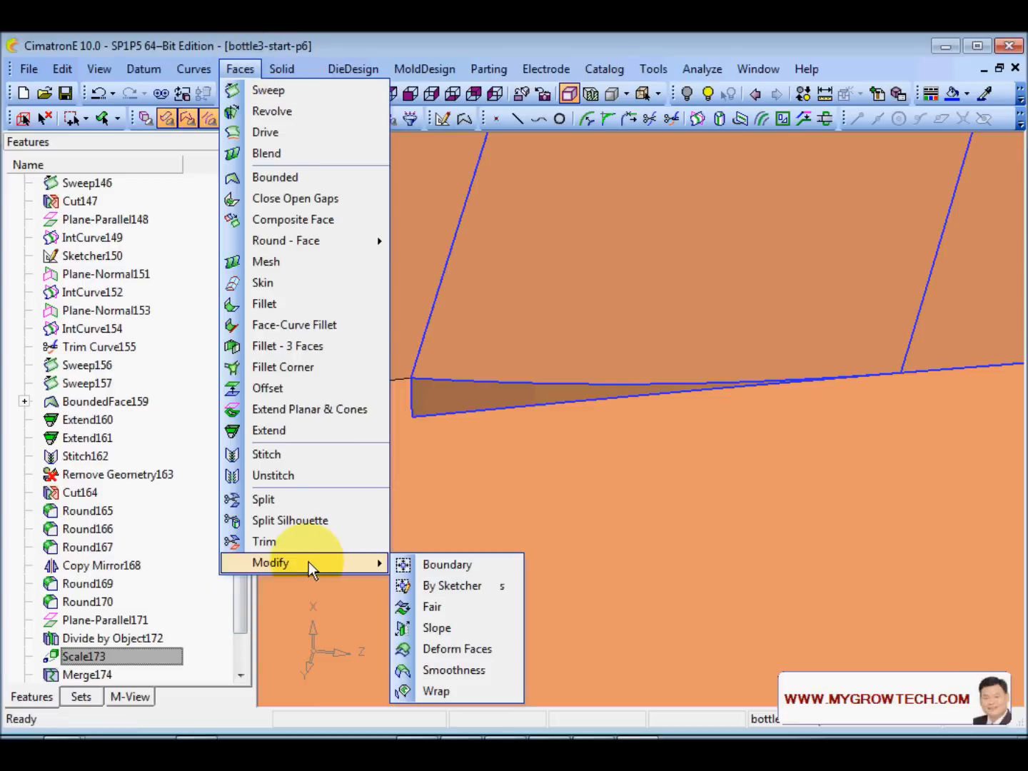
pyautogui.click(472, 584)
pyautogui.click(553, 464)
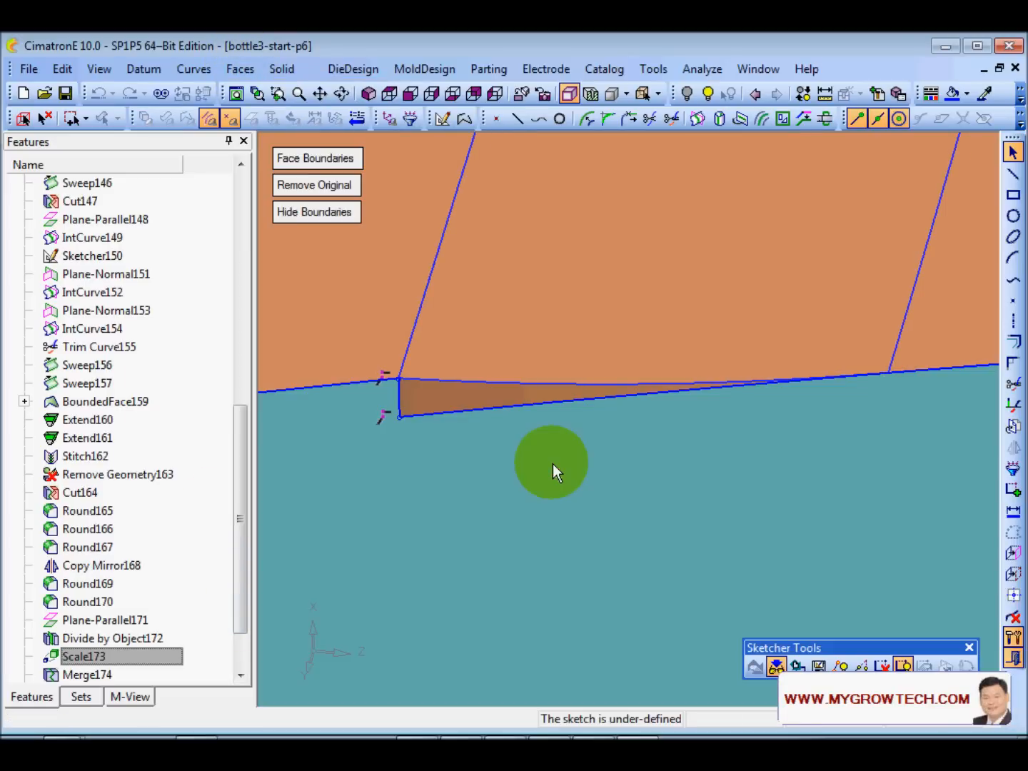
pyautogui.keyDown('ctrl'); pyautogui.moveTo(599, 418); pyautogui.dragTo(691, 524, button='right'); pyautogui.keyUp('ctrl')
pyautogui.keyDown('ctrl'); pyautogui.moveTo(693, 563); pyautogui.dragTo(613, 588, button='middle'); pyautogui.keyUp('ctrl')
pyautogui.keyDown('ctrl'); pyautogui.moveTo(613, 588); pyautogui.dragTo(576, 564, button='right'); pyautogui.keyUp('ctrl')
pyautogui.click(376, 425)
pyautogui.moveTo(429, 510)
pyautogui.mouseDown()
pyautogui.moveTo(446, 521)
pyautogui.moveTo(451, 501)
pyautogui.mouseUp()
pyautogui.click(426, 437)
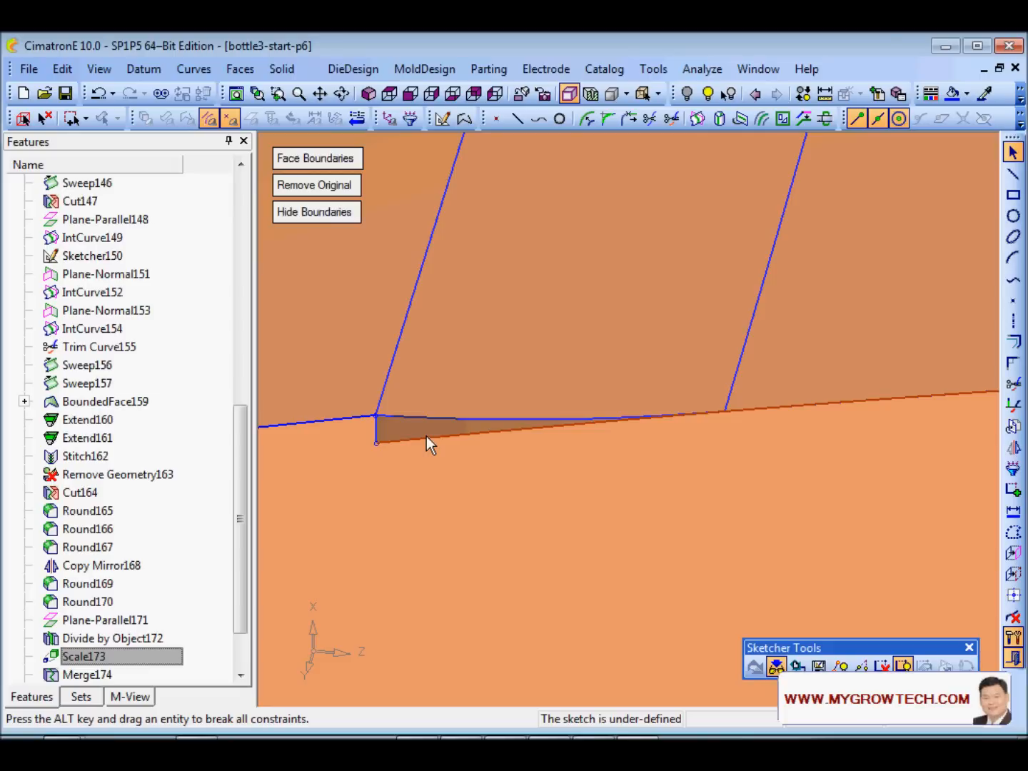
pyautogui.press('Delete')
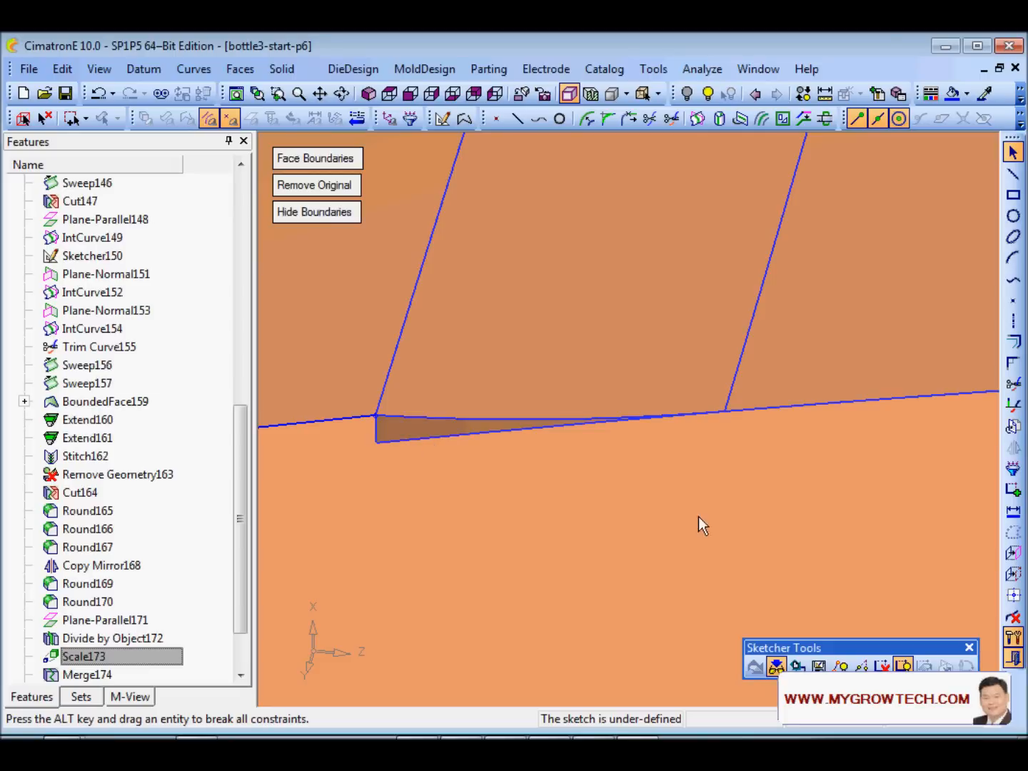
# - Add the triangle's top edge and right boundary to the sketch, trim the sliver, and exit the sketcher
pyautogui.click(1013, 552)
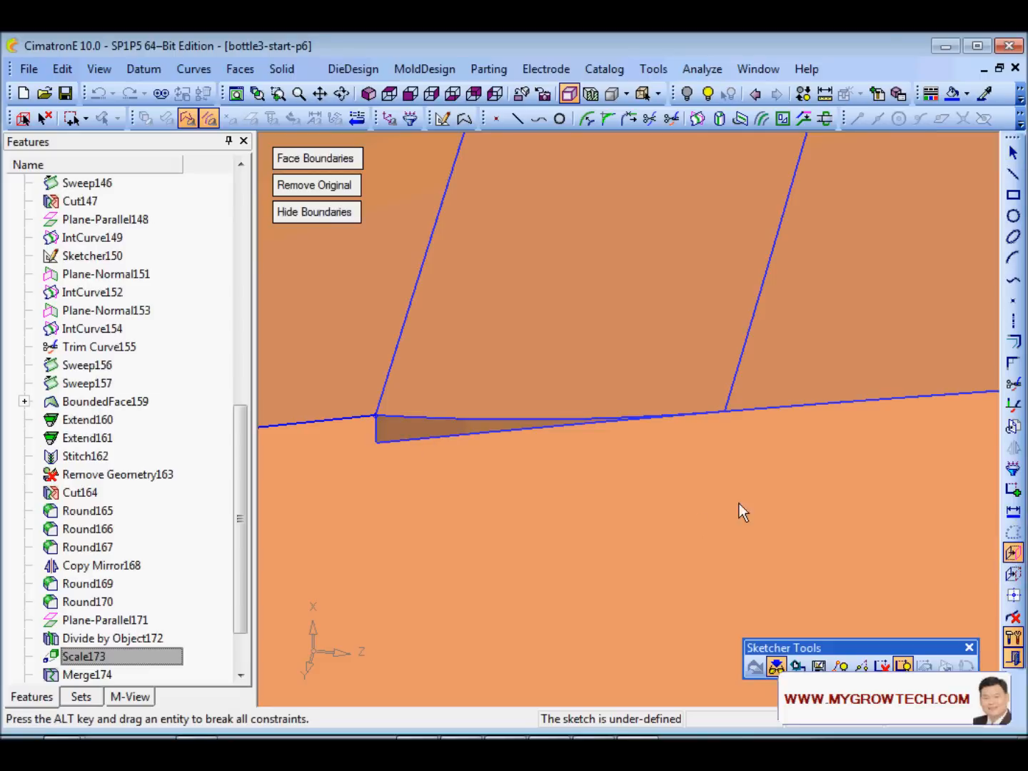
pyautogui.click(418, 417)
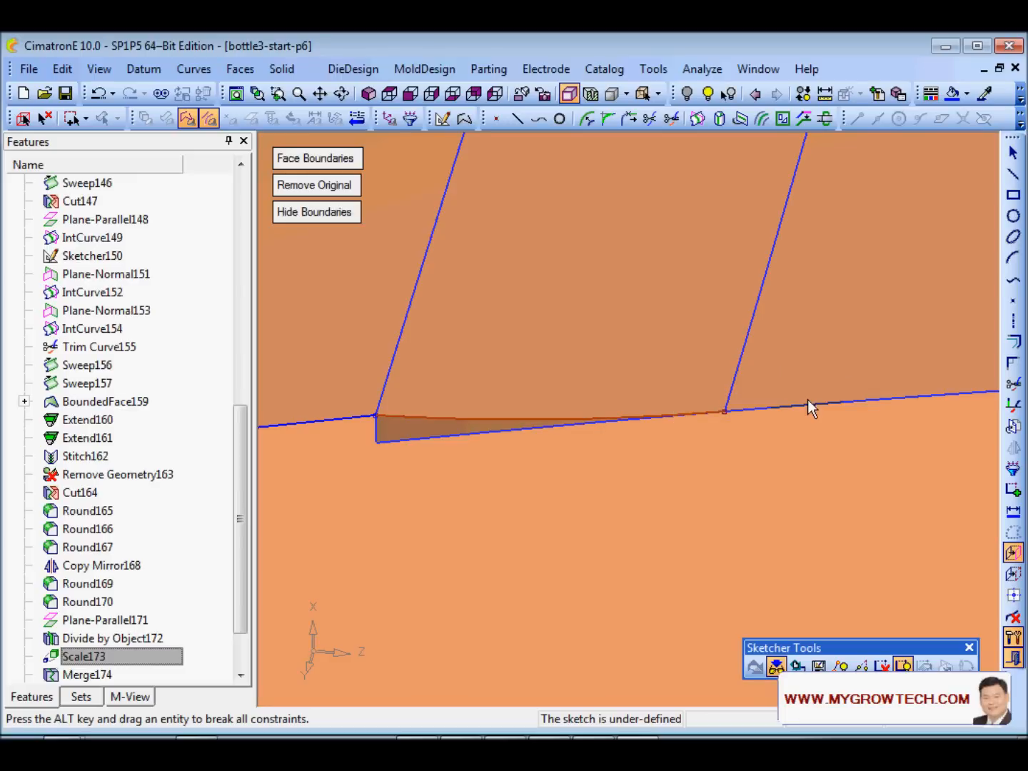
pyautogui.click(827, 403)
pyautogui.middleClick(835, 317)
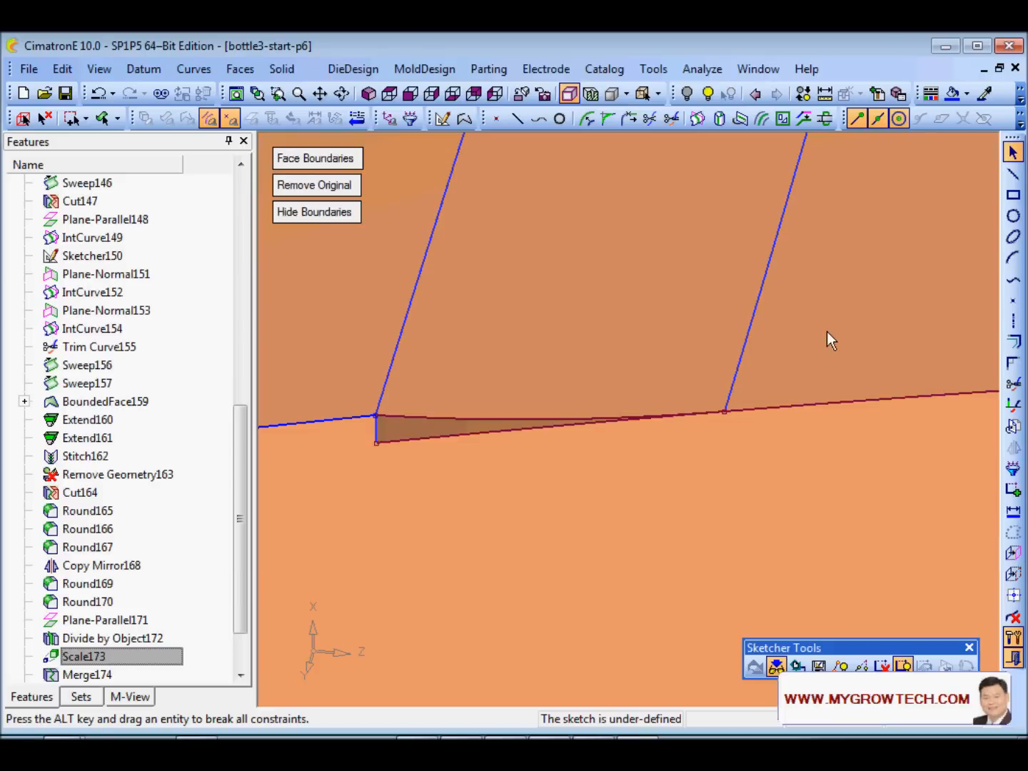
pyautogui.click(1013, 382)
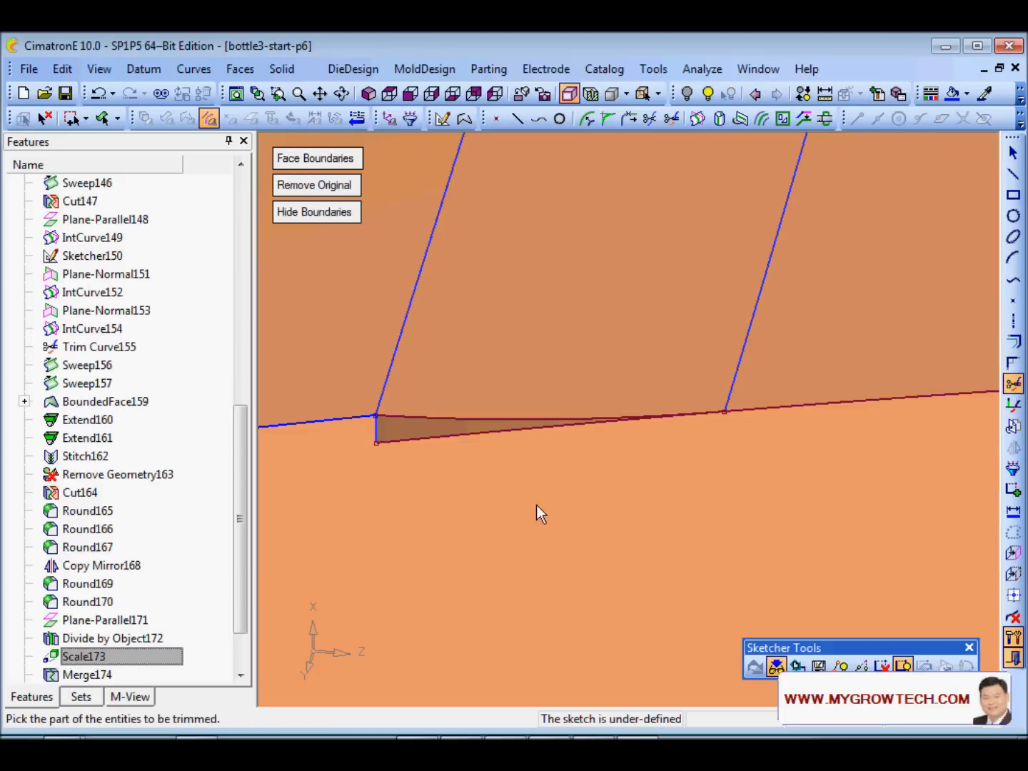
pyautogui.click(459, 437)
pyautogui.rightClick(623, 263)
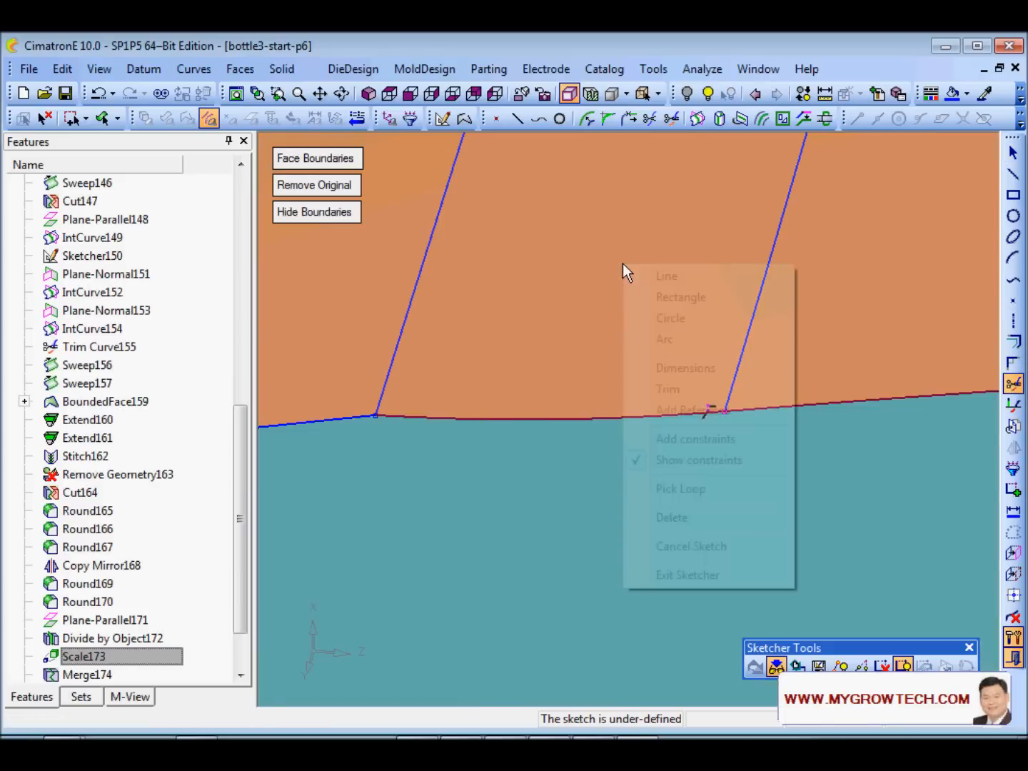
pyautogui.click(676, 575)
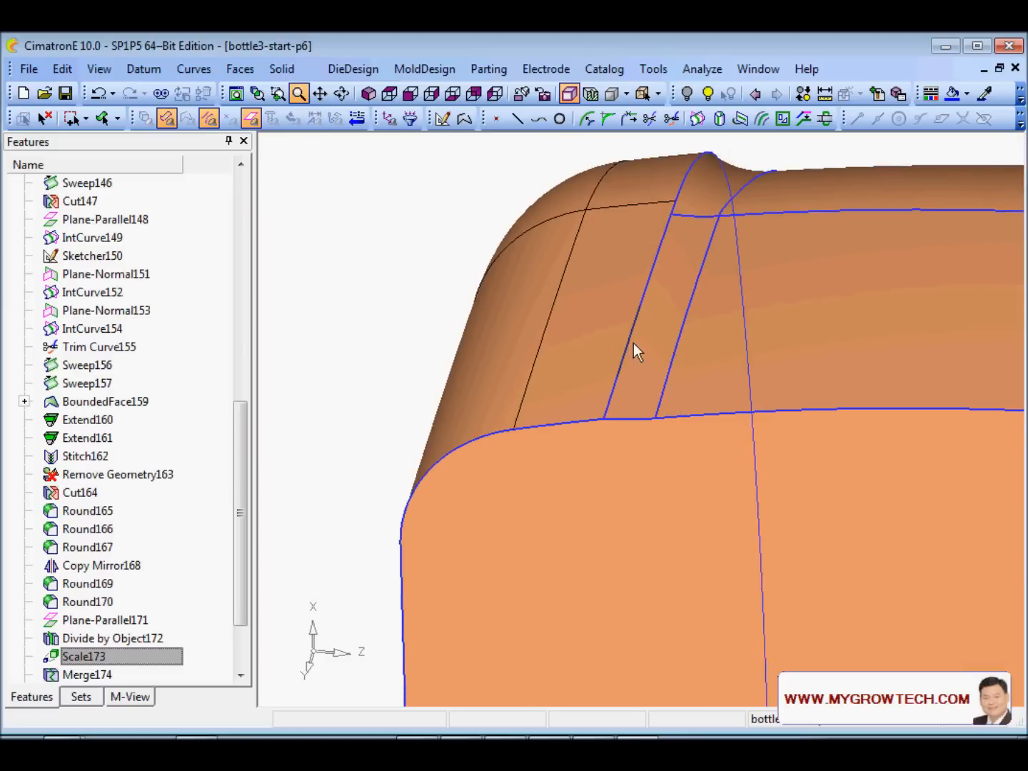
# - Orbit and zoom to the lower corner at the other end of the edge
pyautogui.keyDown('ctrl'); pyautogui.moveTo(527, 379); pyautogui.dragTo(655, 192, button='middle'); pyautogui.keyUp('ctrl')
pyautogui.keyDown('ctrl'); pyautogui.moveTo(639, 475); pyautogui.dragTo(549, 407); pyautogui.keyUp('ctrl')
pyautogui.keyDown('ctrl'); pyautogui.moveTo(767, 368); pyautogui.dragTo(704, 689, button='right'); pyautogui.keyUp('ctrl')
pyautogui.keyDown('ctrl'); pyautogui.moveTo(735, 505); pyautogui.dragTo(605, 365, button='middle'); pyautogui.keyUp('ctrl')
pyautogui.keyDown('ctrl'); pyautogui.moveTo(704, 314); pyautogui.dragTo(688, 561, button='right'); pyautogui.keyUp('ctrl')
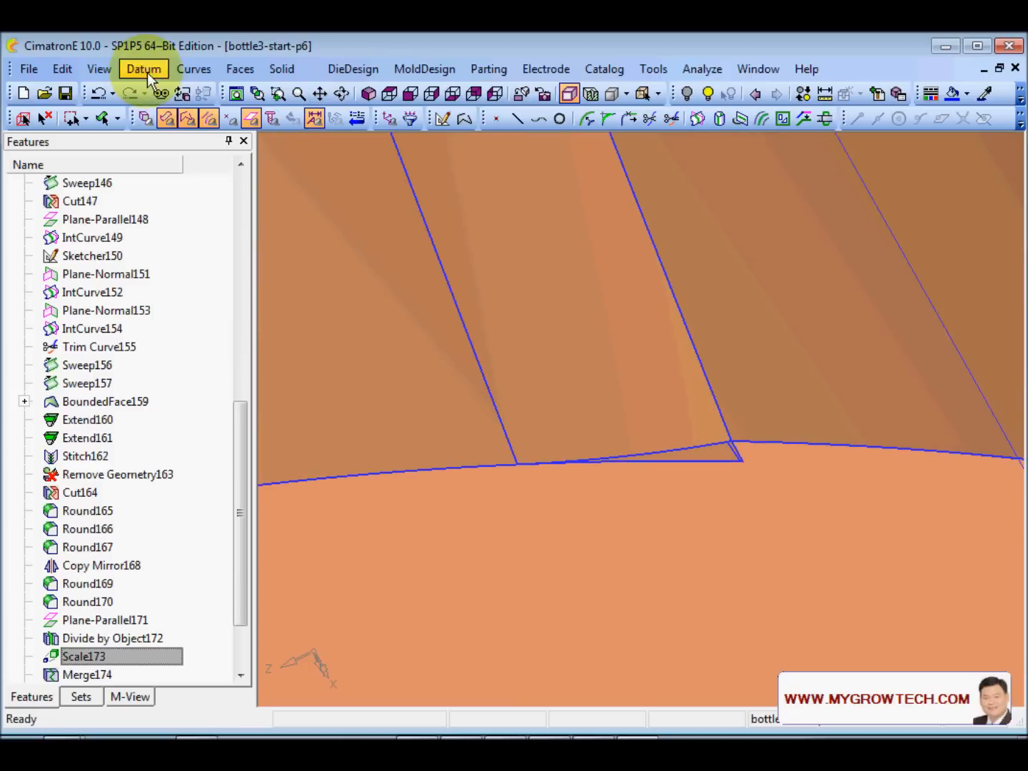
pyautogui.click(239, 69)
# - Modify the flat face By Sketcher and delete its bottom sketch curve
pyautogui.moveTo(286, 562)
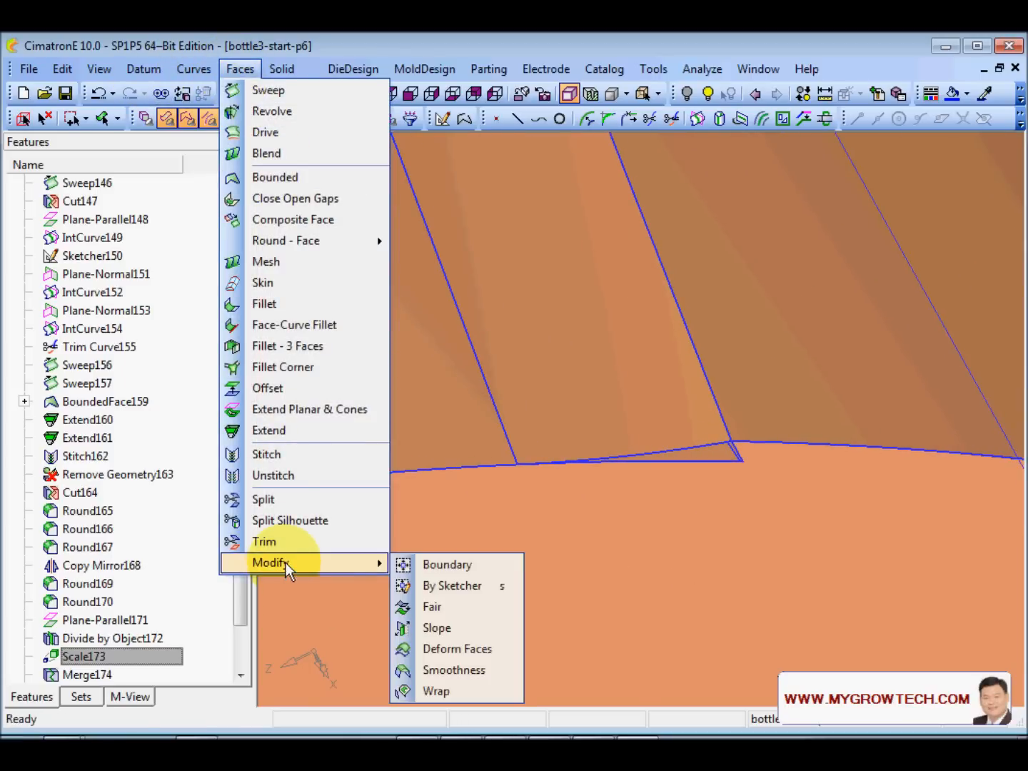
pyautogui.click(445, 583)
pyautogui.click(689, 529)
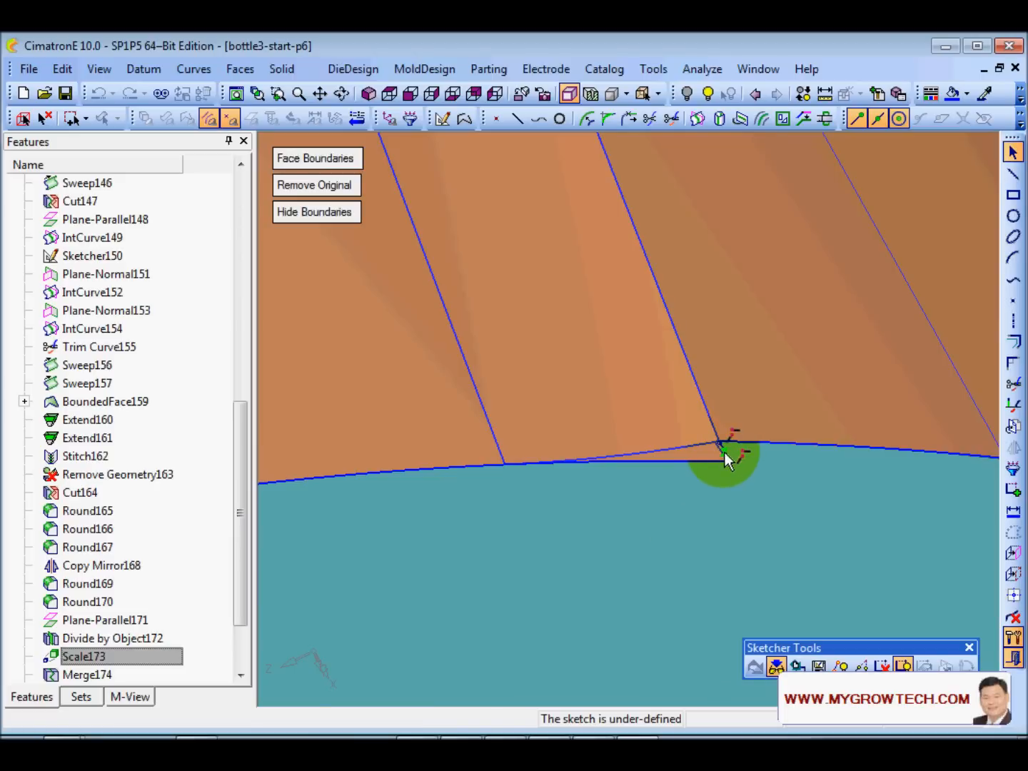
pyautogui.keyDown('ctrl'); pyautogui.moveTo(771, 530); pyautogui.dragTo(777, 571, button='right'); pyautogui.keyUp('ctrl')
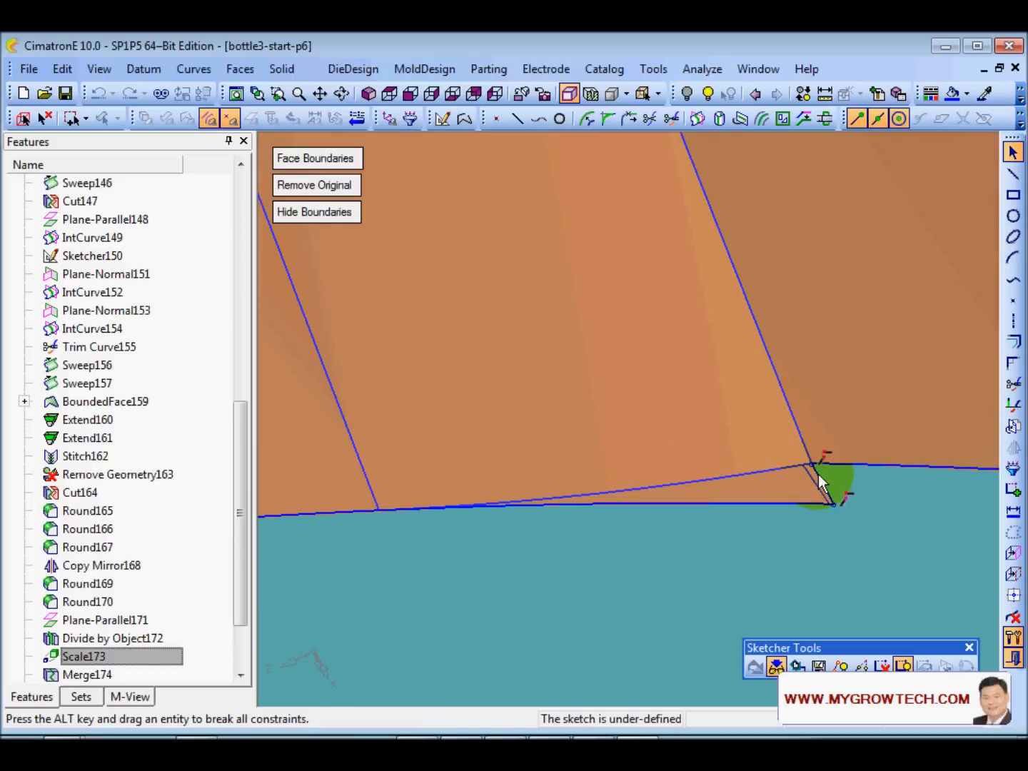
pyautogui.click(793, 509)
pyautogui.click(798, 503)
pyautogui.press('Delete')
# - Add the sloped bottom model edge to the sketch and trim the bottom segment
pyautogui.click(1013, 552)
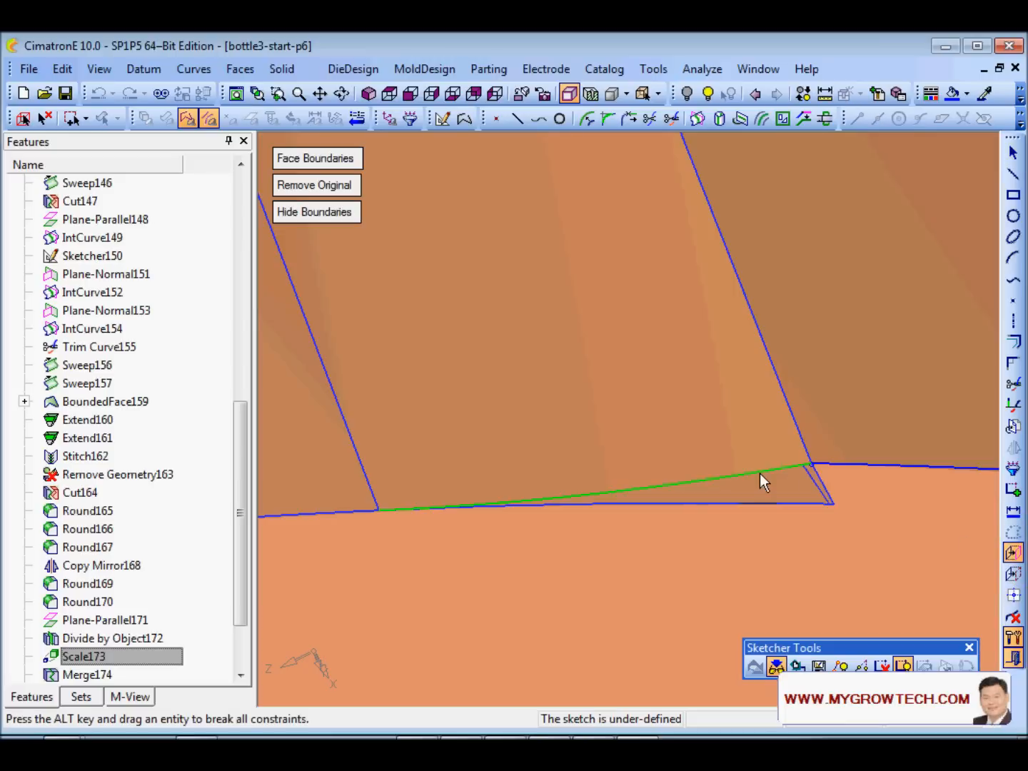
pyautogui.click(753, 474)
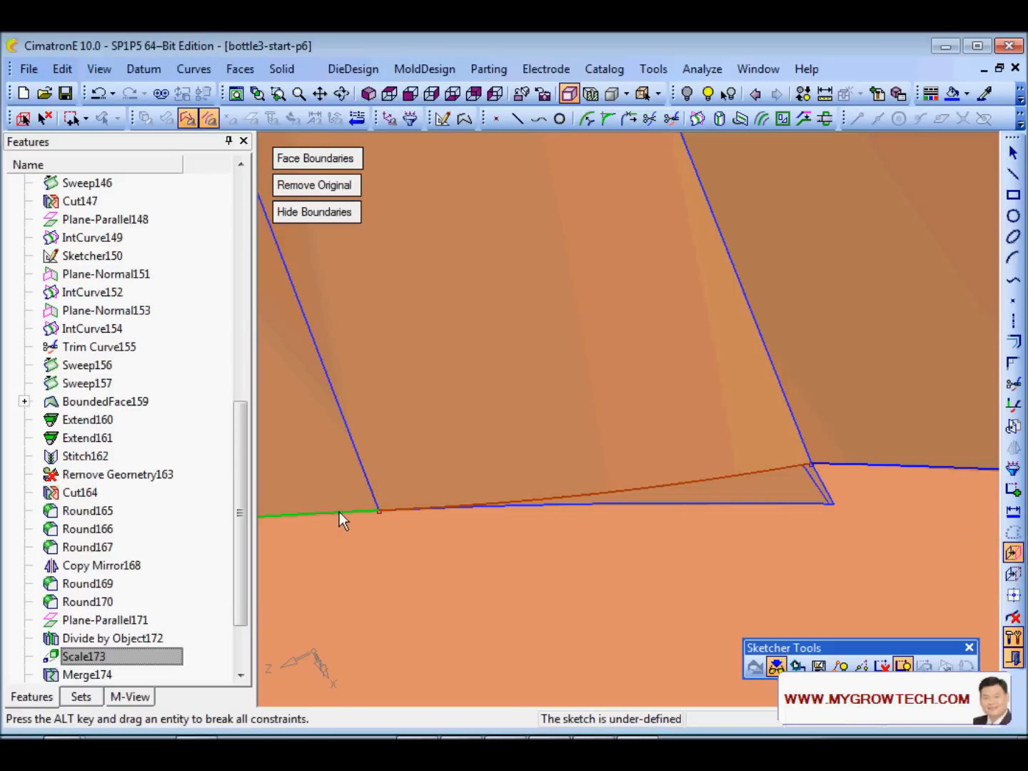
pyautogui.click(547, 507)
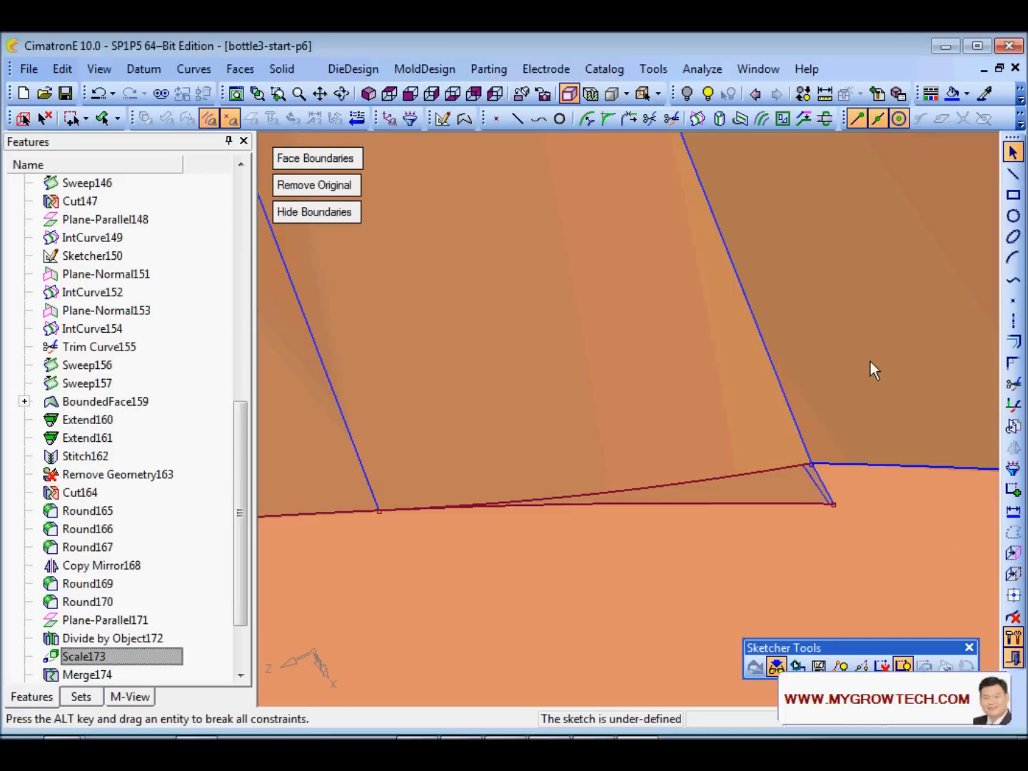
pyautogui.click(1013, 383)
pyautogui.click(697, 503)
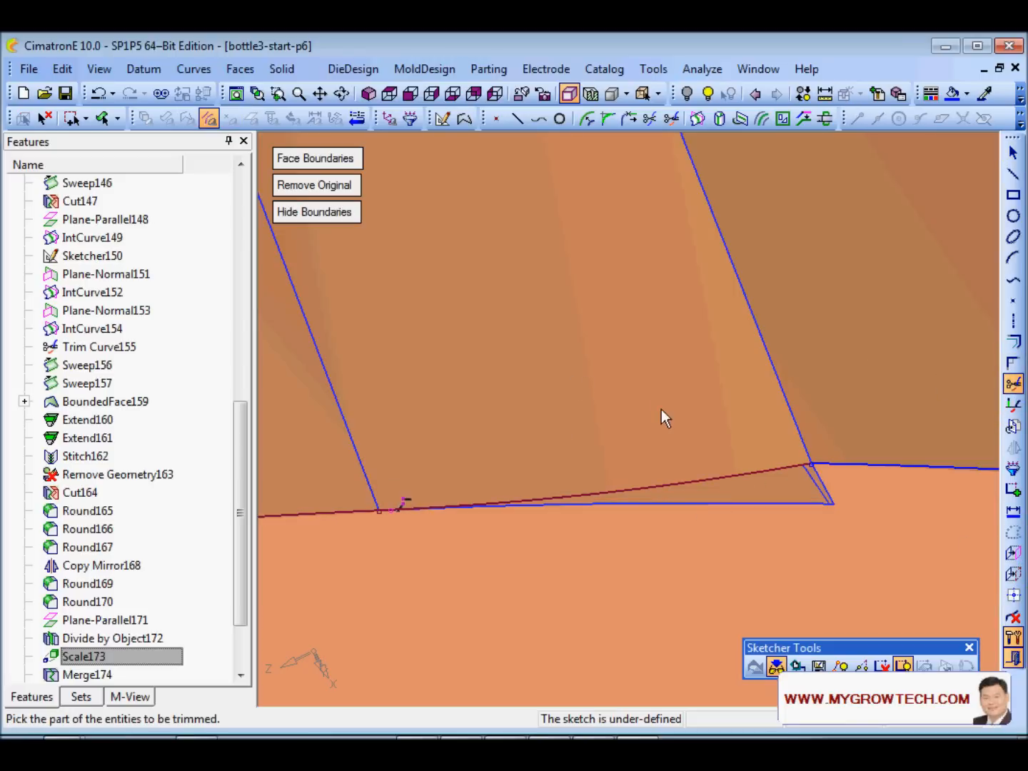
# - Trim the left line segments and the remaining sliver segment at the sketch junction
pyautogui.keyDown('ctrl'); pyautogui.moveTo(596, 373); pyautogui.dragTo(589, 351, button='right'); pyautogui.keyUp('ctrl')
pyautogui.keyDown('ctrl'); pyautogui.moveTo(378, 591); pyautogui.dragTo(721, 519, button='middle'); pyautogui.keyUp('ctrl')
pyautogui.keyDown('ctrl'); pyautogui.moveTo(722, 519); pyautogui.dragTo(712, 453, button='right'); pyautogui.keyUp('ctrl')
pyautogui.keyDown('ctrl'); pyautogui.moveTo(713, 452); pyautogui.dragTo(655, 317, button='middle'); pyautogui.keyUp('ctrl')
pyautogui.keyDown('ctrl'); pyautogui.moveTo(672, 532); pyautogui.dragTo(659, 471, button='right'); pyautogui.keyUp('ctrl')
pyautogui.keyDown('ctrl'); pyautogui.moveTo(659, 472); pyautogui.dragTo(672, 325, button='middle'); pyautogui.keyUp('ctrl')
pyautogui.keyDown('ctrl'); pyautogui.moveTo(629, 432); pyautogui.dragTo(625, 391, button='right'); pyautogui.keyUp('ctrl')
pyautogui.keyDown('ctrl'); pyautogui.moveTo(625, 391); pyautogui.dragTo(747, 415, button='middle'); pyautogui.keyUp('ctrl')
pyautogui.keyDown('ctrl'); pyautogui.moveTo(658, 555); pyautogui.dragTo(704, 457, button='right'); pyautogui.keyUp('ctrl')
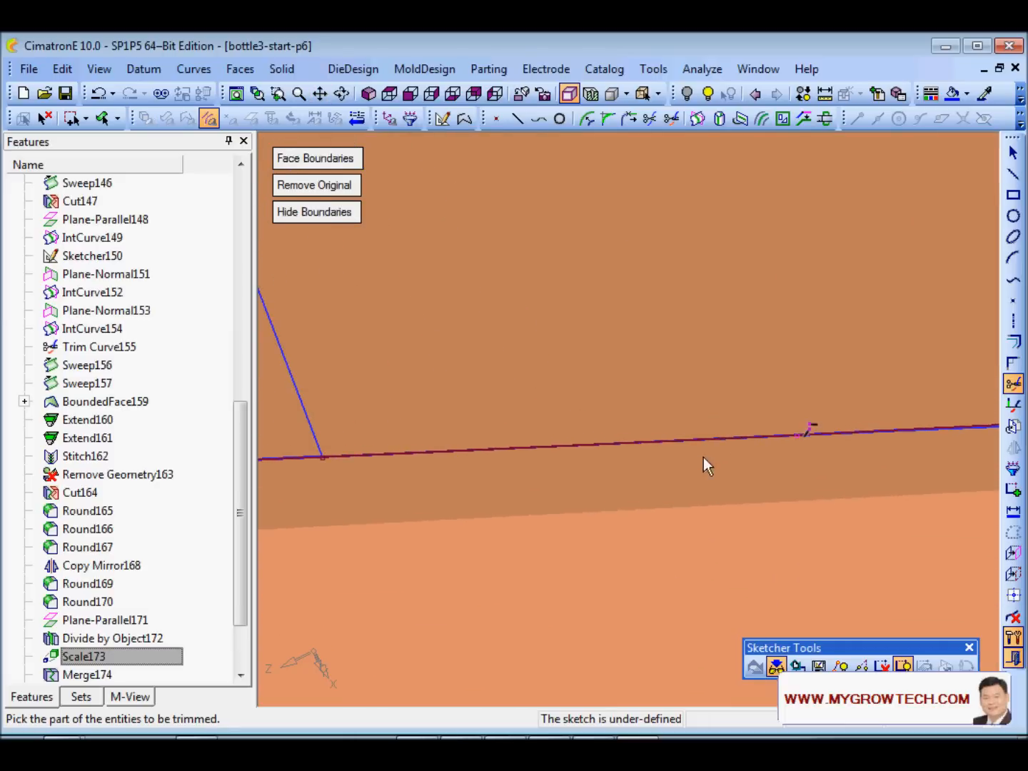
pyautogui.click(781, 438)
pyautogui.moveTo(723, 312)
pyautogui.keyDown('ctrl'); pyautogui.mouseDown(button='right')
pyautogui.moveTo(607, 553)
pyautogui.moveTo(628, 480)
pyautogui.mouseUp(button='right'); pyautogui.keyUp('ctrl')
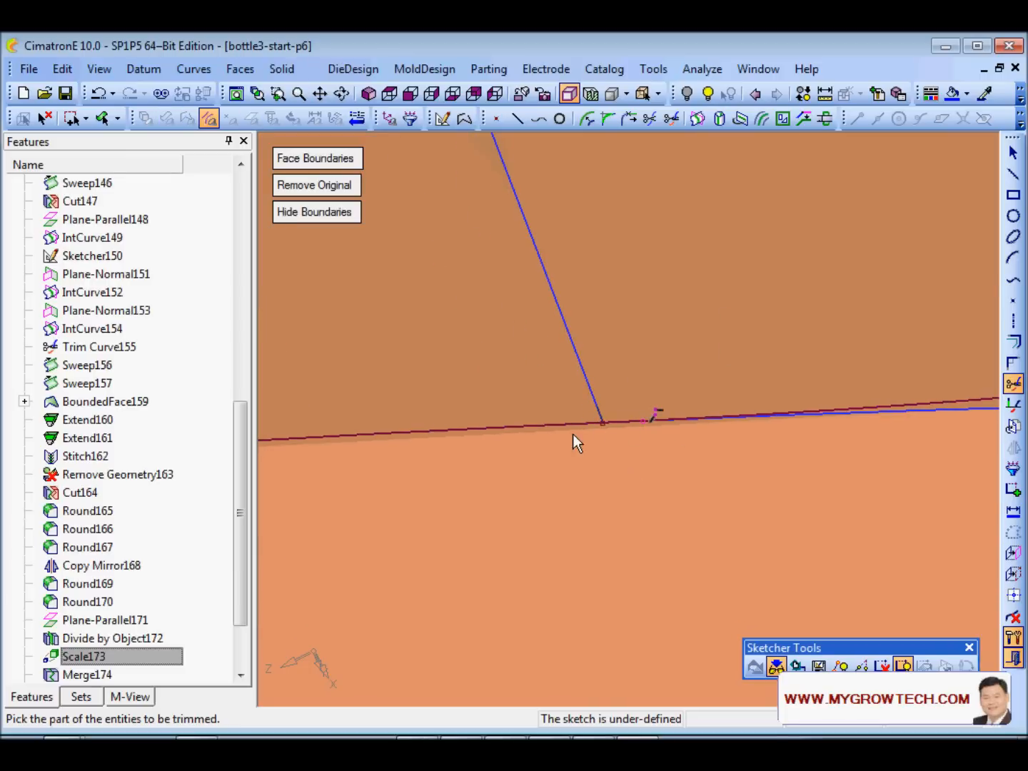
pyautogui.keyDown('ctrl'); pyautogui.moveTo(611, 496); pyautogui.dragTo(681, 416, button='right'); pyautogui.keyUp('ctrl')
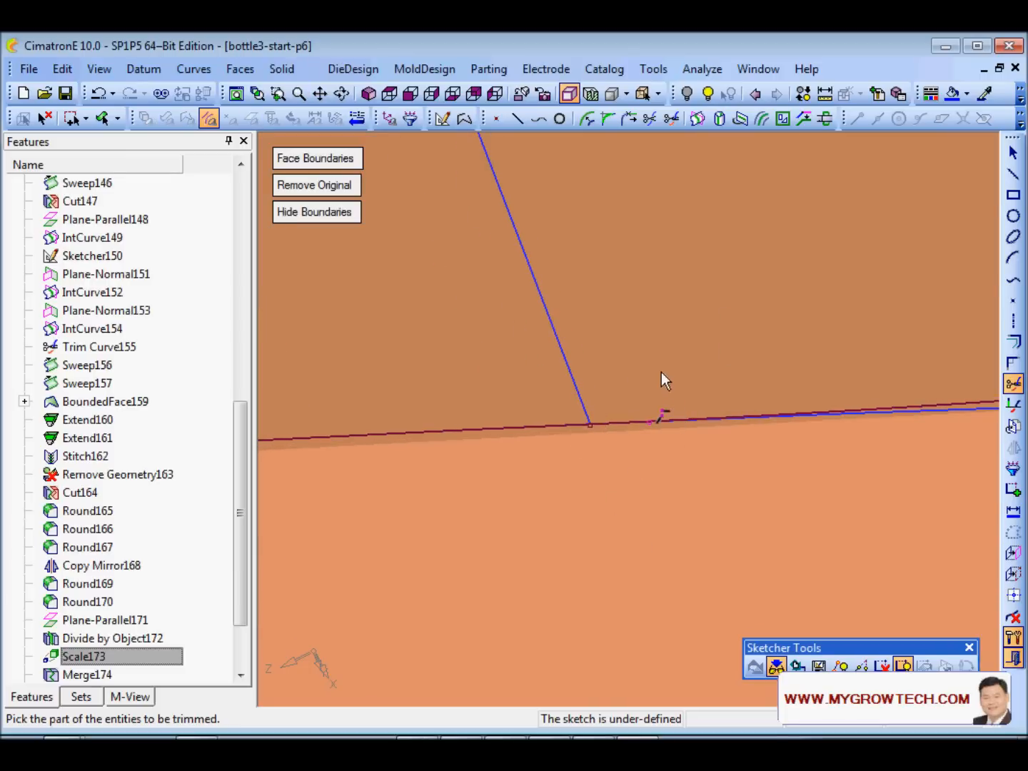
pyautogui.click(630, 423)
pyautogui.moveTo(685, 446)
pyautogui.keyDown('ctrl'); pyautogui.mouseDown(button='right')
pyautogui.moveTo(606, 592)
pyautogui.moveTo(599, 640)
pyautogui.mouseUp(button='right'); pyautogui.keyUp('ctrl')
pyautogui.keyDown('ctrl'); pyautogui.moveTo(637, 423); pyautogui.dragTo(660, 489, button='right'); pyautogui.keyUp('ctrl')
pyautogui.keyDown('ctrl'); pyautogui.moveTo(661, 489); pyautogui.dragTo(614, 522, button='middle'); pyautogui.keyUp('ctrl')
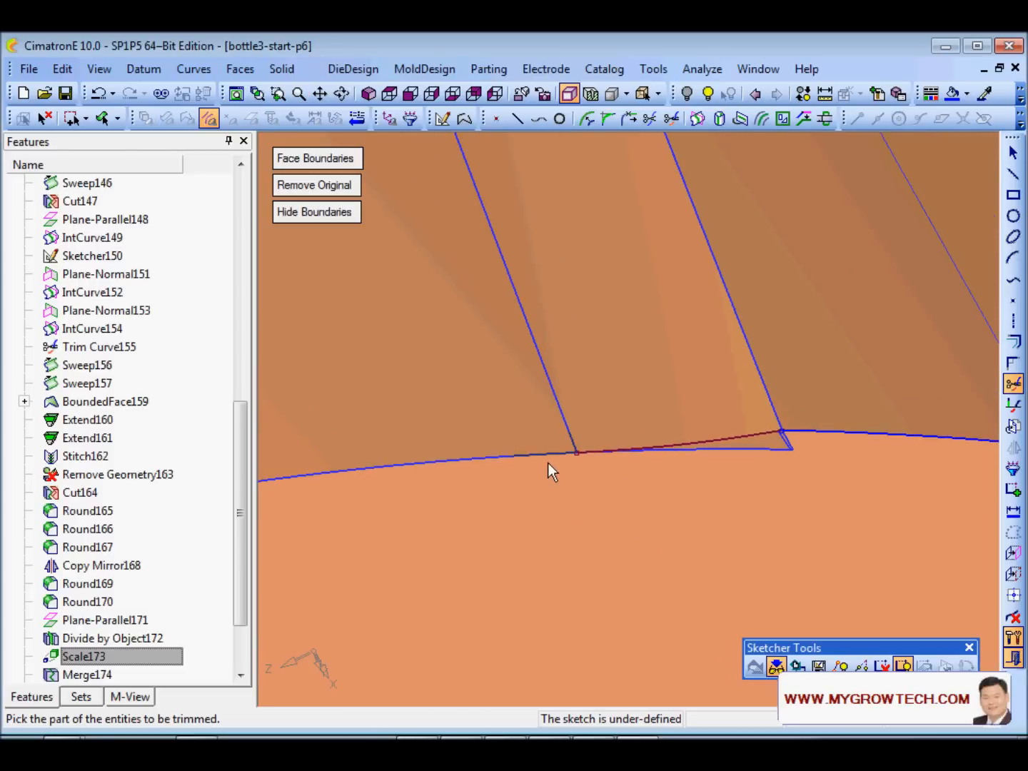
pyautogui.click(736, 438)
pyautogui.press('Escape')
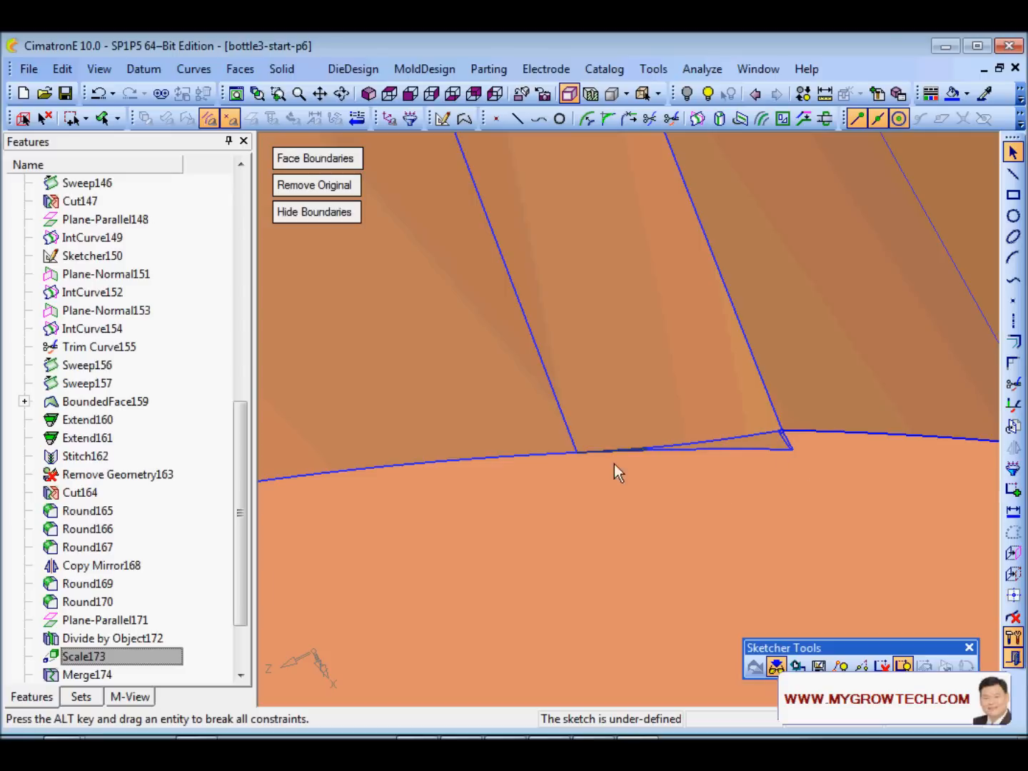
# - Turn off Open Edges and add the lower face edge and next segment as sketch curves
pyautogui.rightClick(670, 501)
pyautogui.click(730, 325)
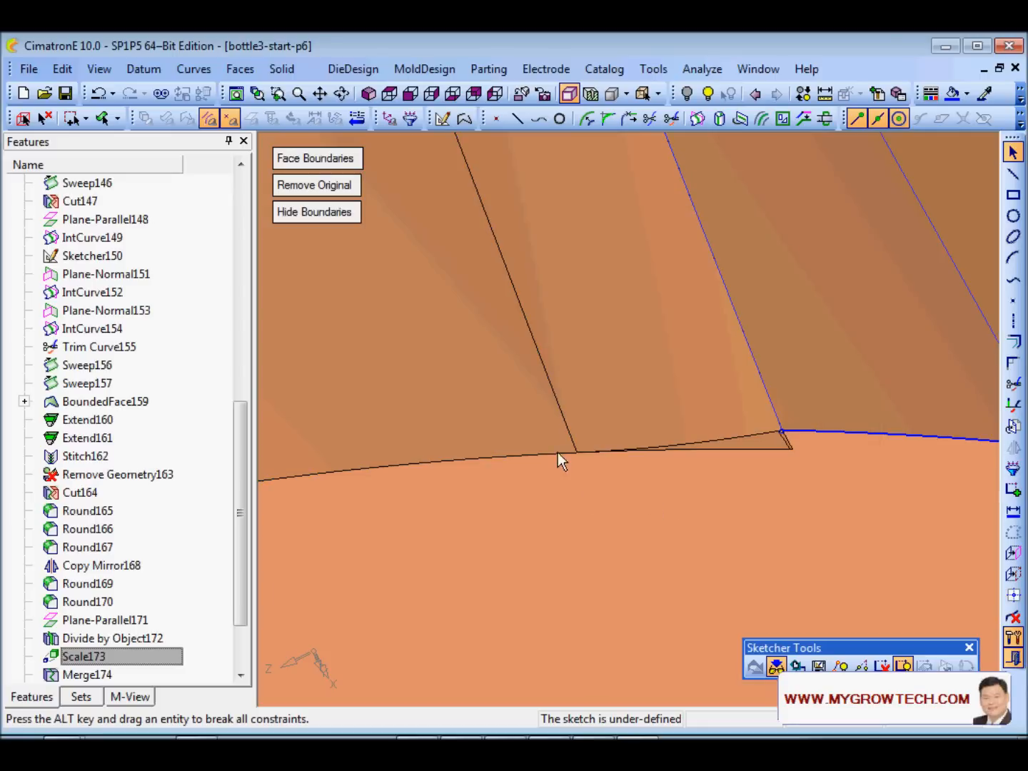
pyautogui.click(1013, 552)
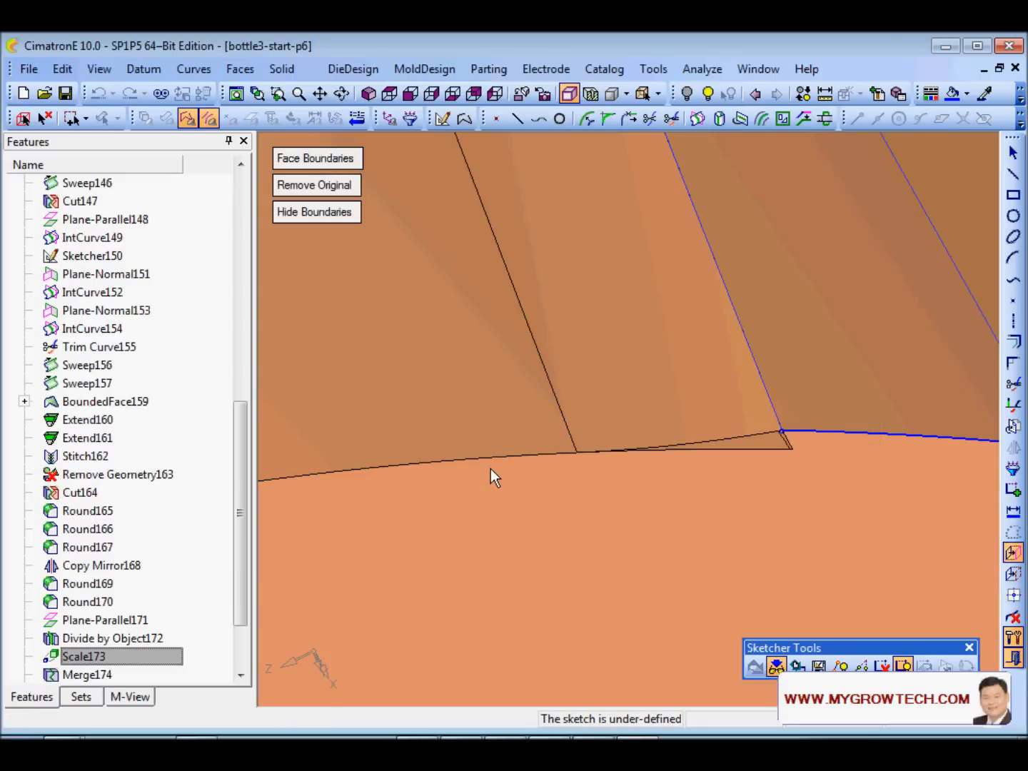
pyautogui.click(492, 457)
pyautogui.click(717, 440)
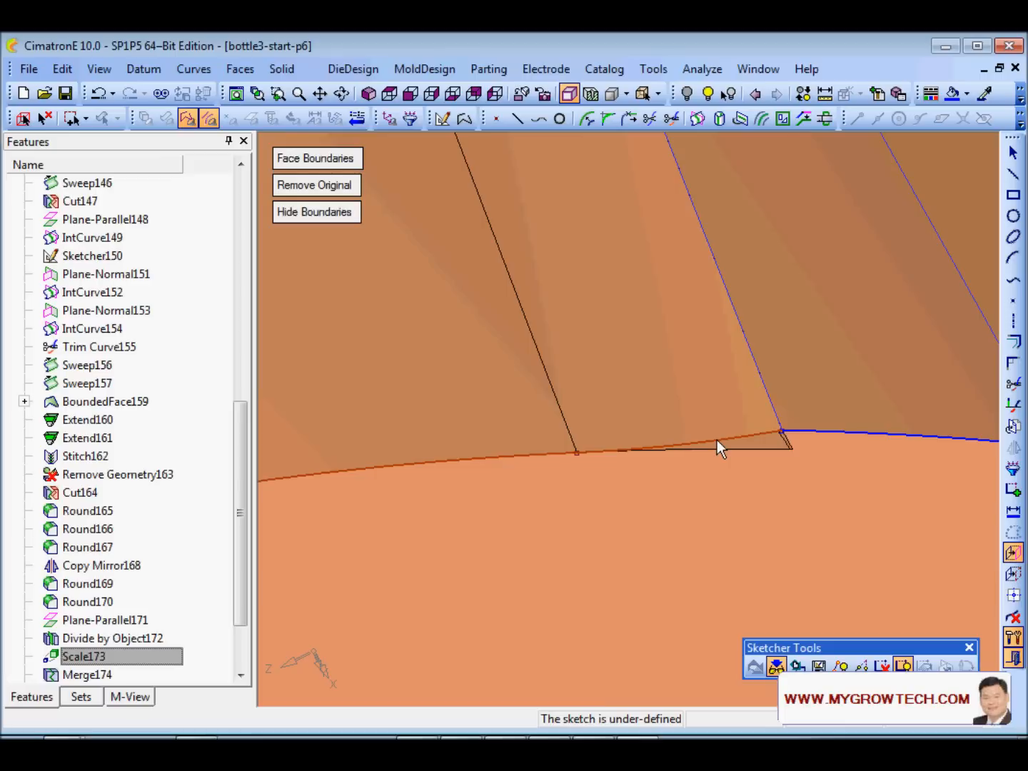
pyautogui.middleClick(750, 484)
pyautogui.scroll(5, 852, 388)
pyautogui.keyDown('ctrl'); pyautogui.moveTo(714, 454); pyautogui.dragTo(343, 386, button='middle'); pyautogui.keyUp('ctrl')
pyautogui.scroll(4, 731, 305)
pyautogui.keyDown('ctrl'); pyautogui.moveTo(813, 364); pyautogui.dragTo(742, 413, button='middle'); pyautogui.keyUp('ctrl')
pyautogui.moveTo(743, 413)
pyautogui.keyDown('ctrl'); pyautogui.mouseDown()
pyautogui.moveTo(746, 393)
pyautogui.moveTo(749, 417)
pyautogui.mouseUp(); pyautogui.keyUp('ctrl')
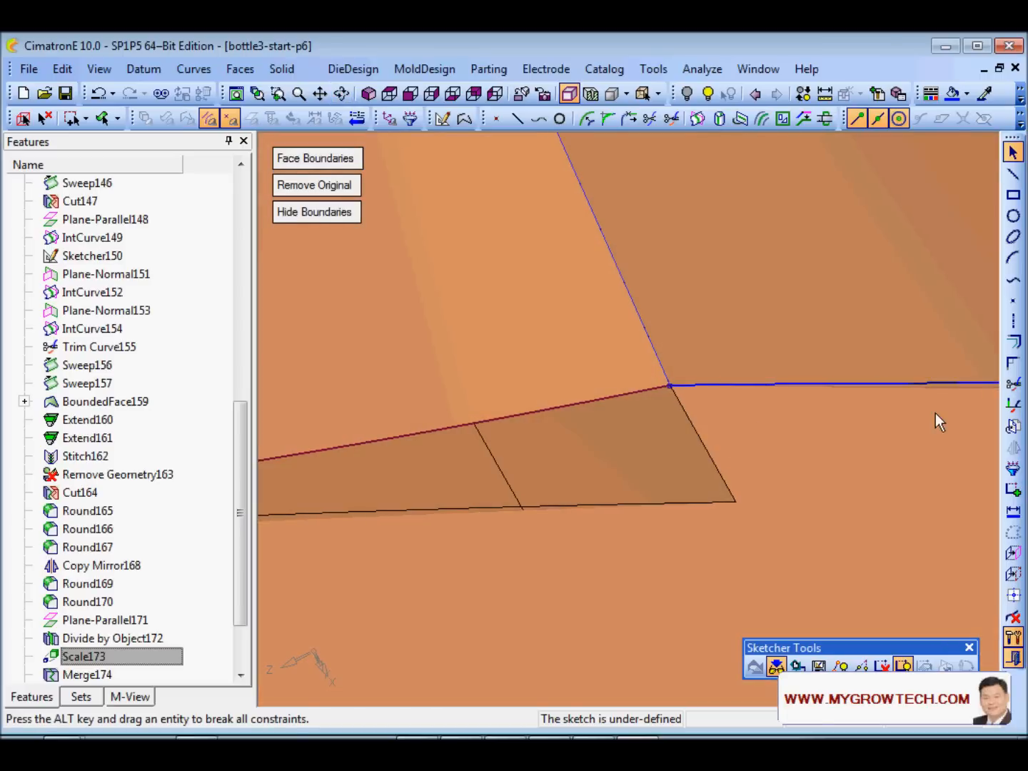
# - Join the two sketch lines in a sharp corner using Fillet set to Corner
pyautogui.click(1014, 364)
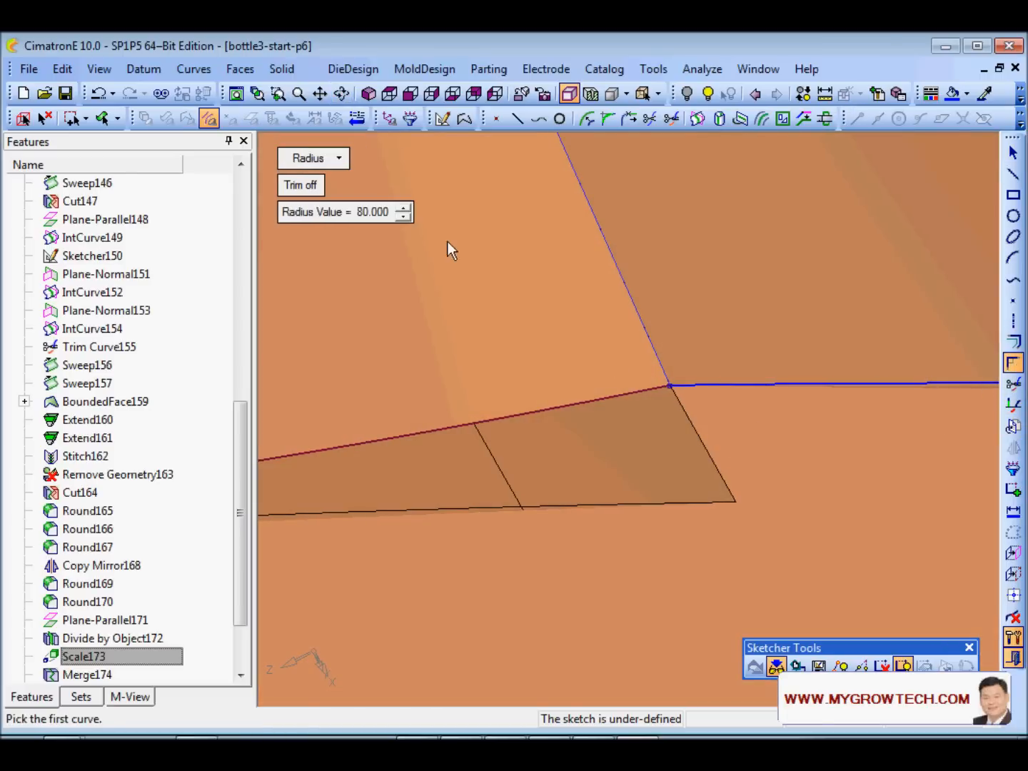
pyautogui.click(338, 157)
pyautogui.click(362, 180)
pyautogui.click(606, 397)
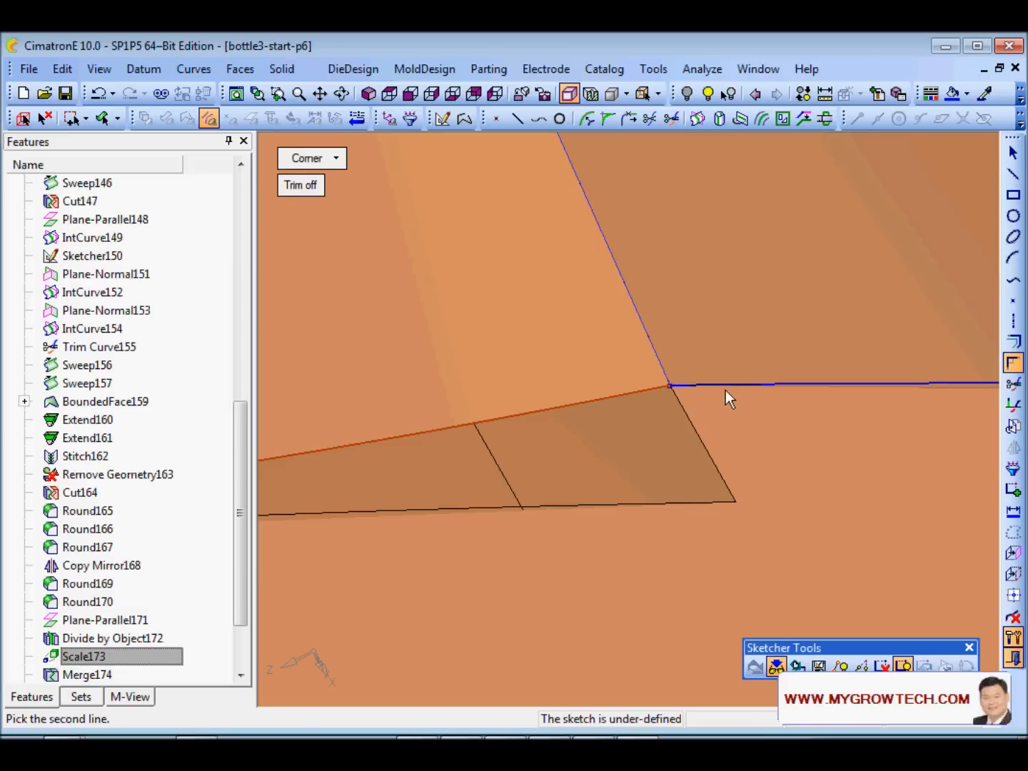
pyautogui.click(714, 385)
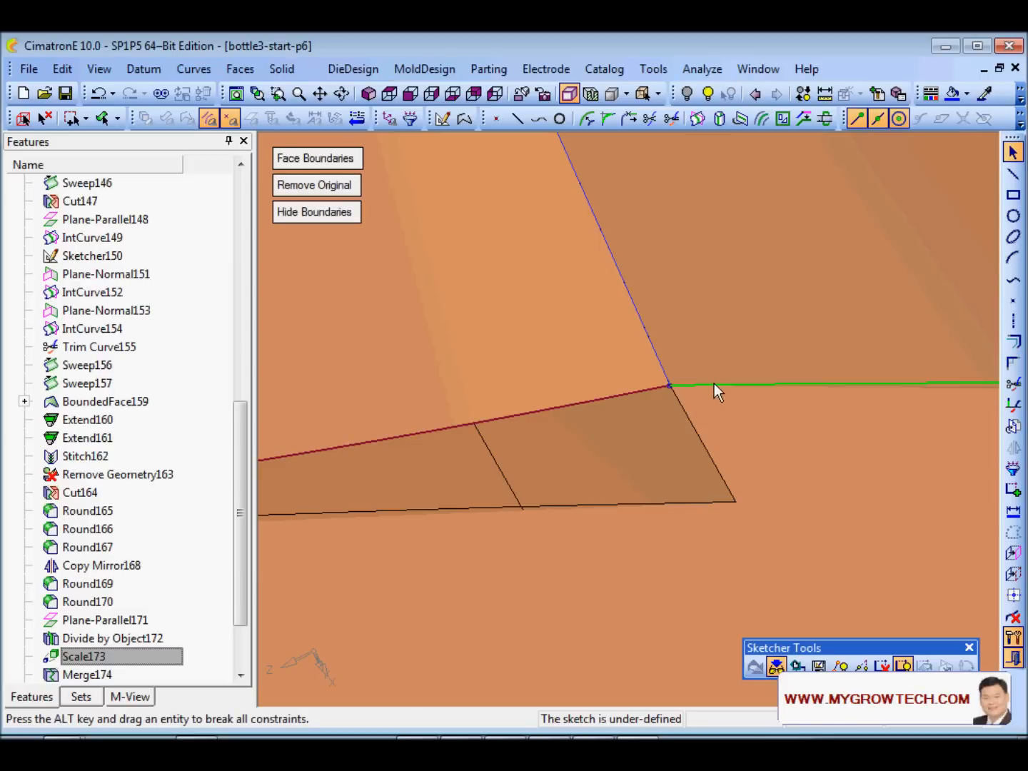
pyautogui.click(1013, 363)
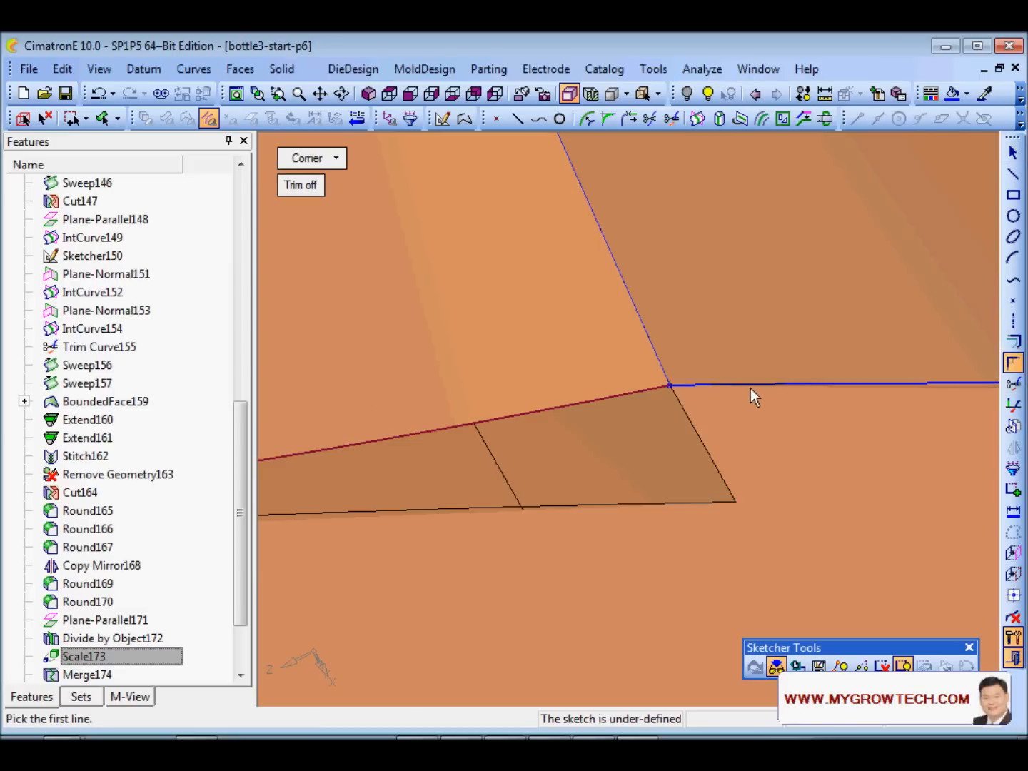
pyautogui.middleClick(754, 386)
pyautogui.moveTo(753, 377)
pyautogui.keyDown('ctrl'); pyautogui.mouseDown(button='right')
pyautogui.moveTo(651, 690)
pyautogui.moveTo(653, 440)
pyautogui.moveTo(632, 371)
pyautogui.mouseUp(button='right'); pyautogui.keyUp('ctrl')
pyautogui.moveTo(636, 369)
pyautogui.mouseDown()
pyautogui.moveTo(719, 435)
pyautogui.moveTo(729, 421)
pyautogui.mouseUp()
pyautogui.moveTo(656, 358); pyautogui.dragTo(704, 422)
pyautogui.click(714, 422)
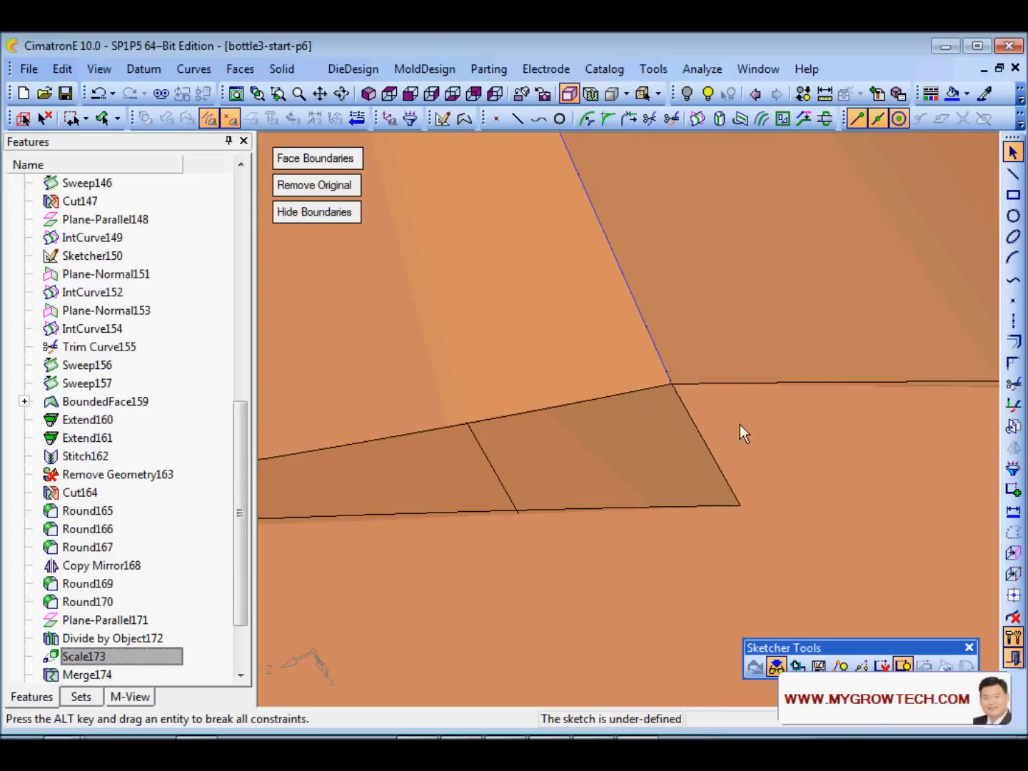
# - Add the left and horizontal face edges as sketch references
pyautogui.click(1013, 552)
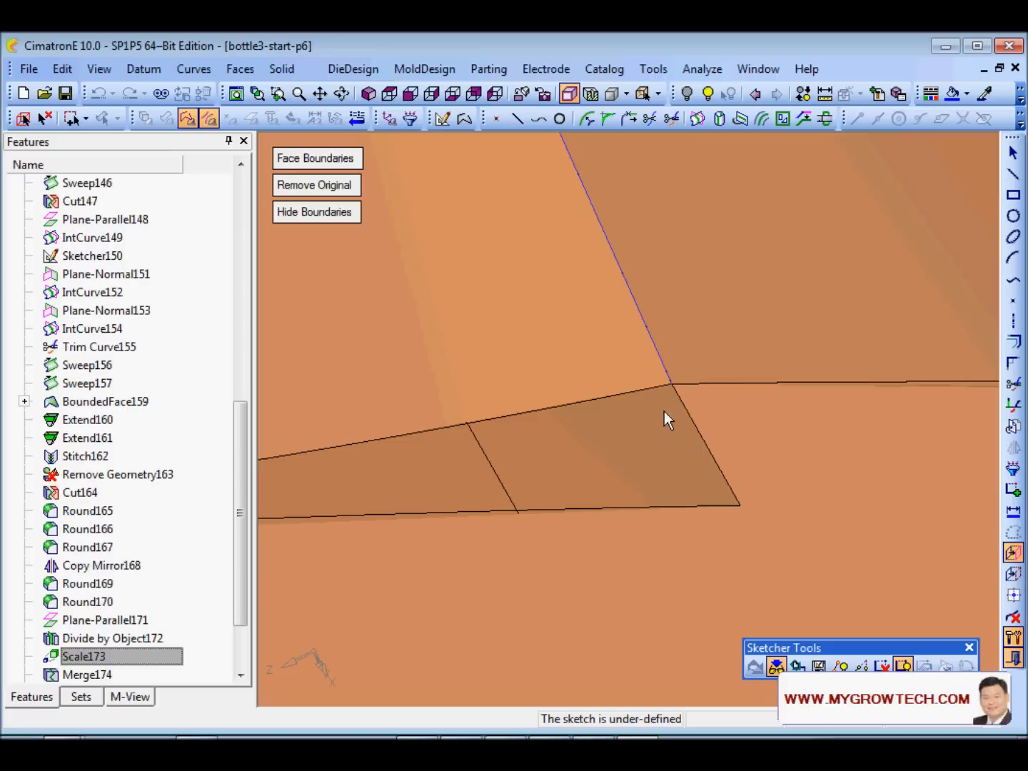
pyautogui.click(652, 389)
pyautogui.click(707, 383)
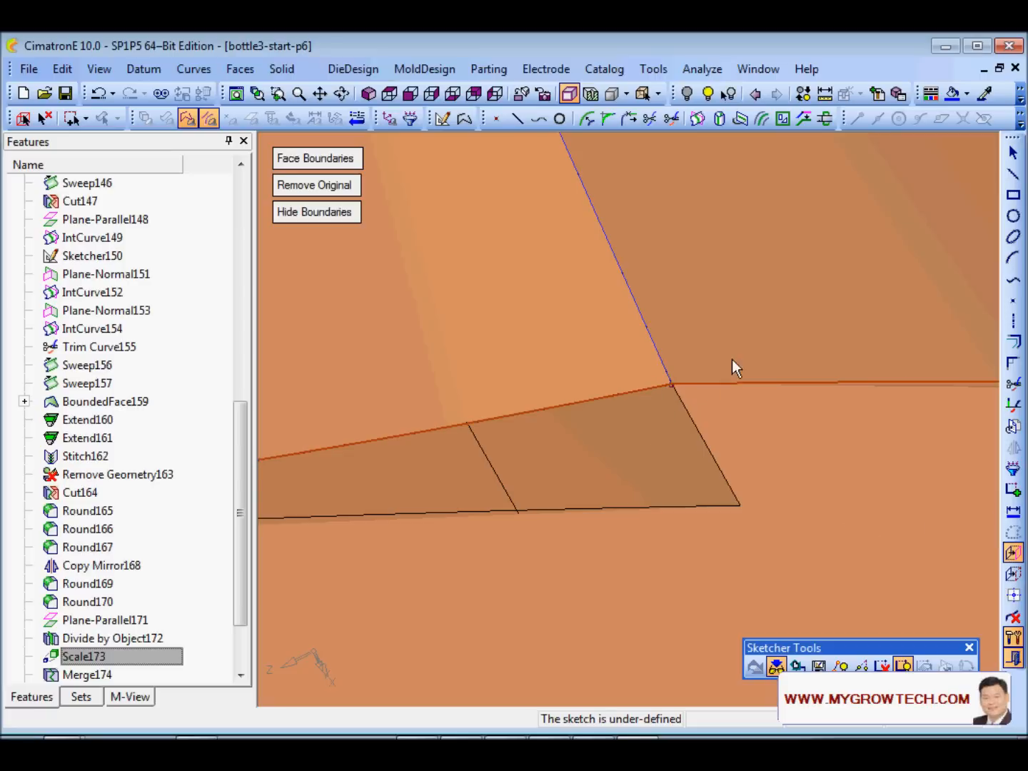
pyautogui.middleClick(731, 321)
# - Zoom and rotate to inspect the sketch curve and the label outline on the side face
pyautogui.keyDown('ctrl'); pyautogui.moveTo(774, 307); pyautogui.dragTo(665, 613, button='right'); pyautogui.keyUp('ctrl')
pyautogui.keyDown('ctrl'); pyautogui.moveTo(608, 403); pyautogui.dragTo(574, 520, button='right'); pyautogui.keyUp('ctrl')
pyautogui.moveTo(592, 456)
pyautogui.keyDown('ctrl'); pyautogui.mouseDown(button='right')
pyautogui.moveTo(608, 522)
pyautogui.moveTo(610, 512)
pyautogui.mouseUp(button='right'); pyautogui.keyUp('ctrl')
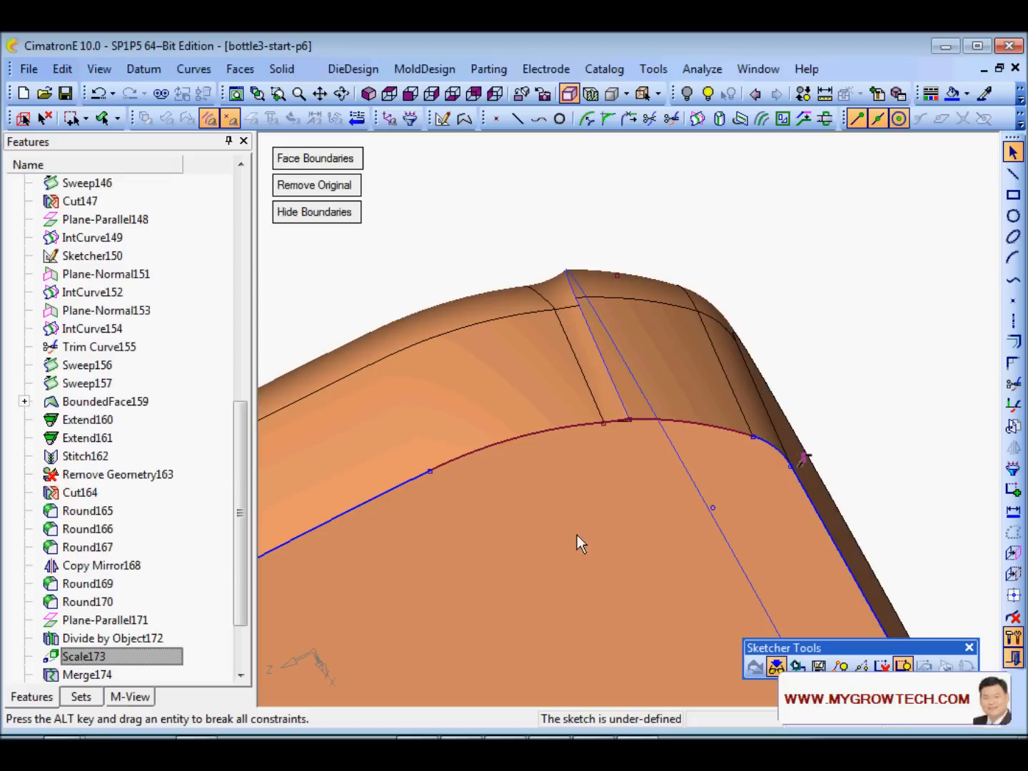
pyautogui.keyDown('ctrl'); pyautogui.moveTo(468, 609); pyautogui.dragTo(601, 557, button='middle'); pyautogui.keyUp('ctrl')
pyautogui.keyDown('ctrl'); pyautogui.moveTo(602, 557); pyautogui.dragTo(517, 523, button='right'); pyautogui.keyUp('ctrl')
pyautogui.keyDown('ctrl'); pyautogui.moveTo(517, 522); pyautogui.dragTo(724, 561, button='middle'); pyautogui.keyUp('ctrl')
pyautogui.keyDown('ctrl'); pyautogui.moveTo(725, 561); pyautogui.dragTo(546, 114, button='right'); pyautogui.keyUp('ctrl')
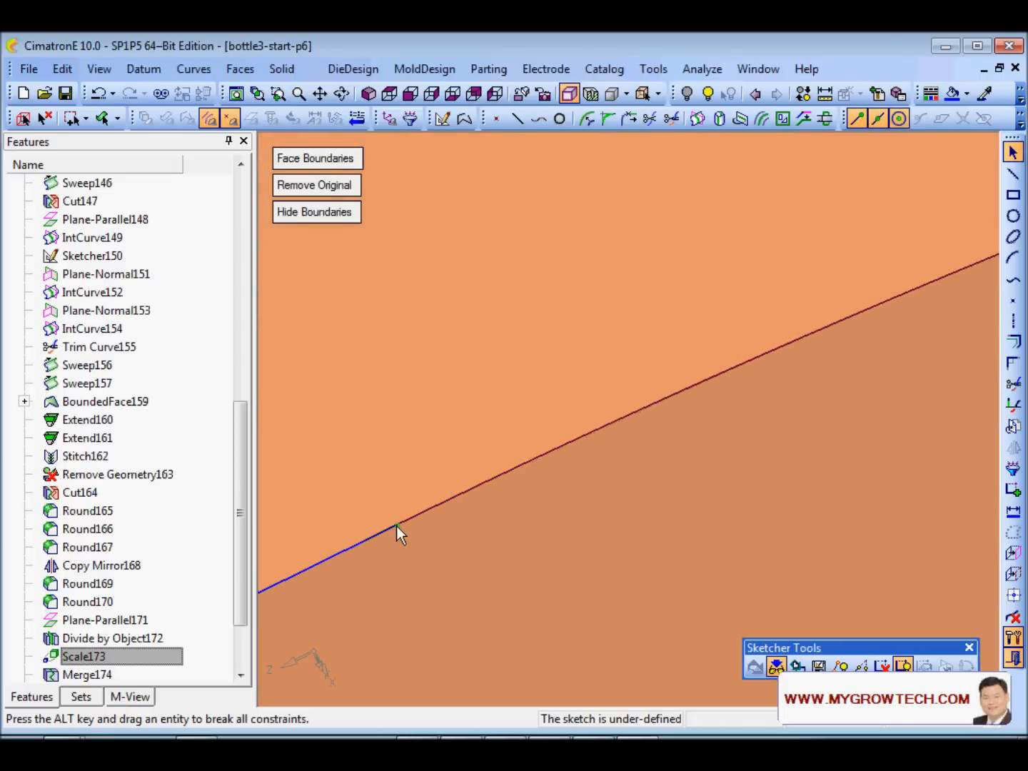
pyautogui.keyDown('ctrl'); pyautogui.moveTo(584, 304); pyautogui.dragTo(528, 635, button='right'); pyautogui.keyUp('ctrl')
pyautogui.keyDown('ctrl'); pyautogui.moveTo(637, 433); pyautogui.dragTo(660, 500, button='right'); pyautogui.keyUp('ctrl')
pyautogui.keyDown('ctrl'); pyautogui.moveTo(689, 530); pyautogui.dragTo(621, 417, button='middle'); pyautogui.keyUp('ctrl')
pyautogui.keyDown('ctrl'); pyautogui.moveTo(687, 369); pyautogui.dragTo(580, 482, button='right'); pyautogui.keyUp('ctrl')
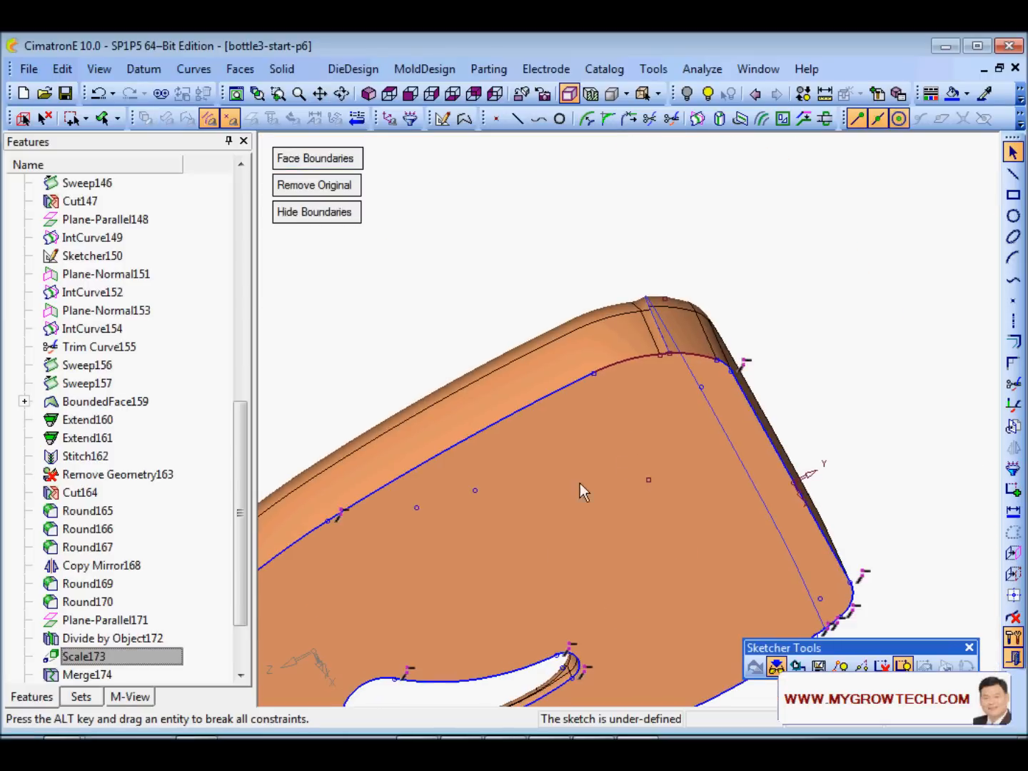
pyautogui.keyDown('ctrl'); pyautogui.moveTo(580, 484); pyautogui.dragTo(544, 550); pyautogui.keyUp('ctrl')
pyautogui.keyDown('ctrl'); pyautogui.moveTo(620, 522); pyautogui.dragTo(652, 426, button='middle'); pyautogui.keyUp('ctrl')
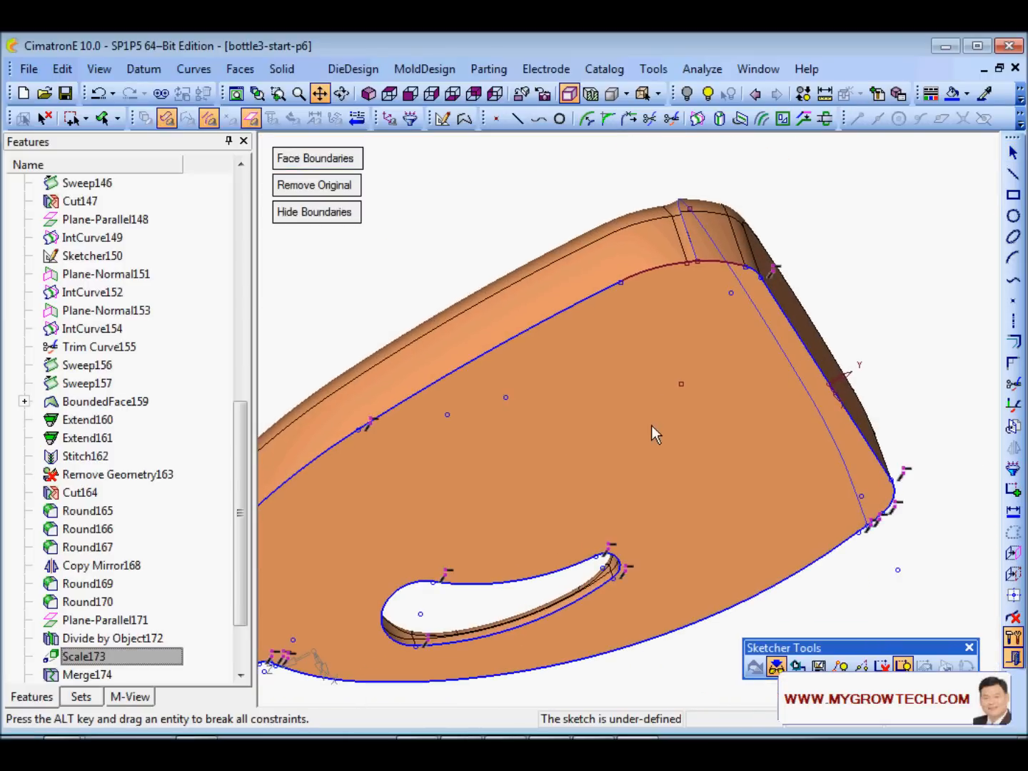
# - Try exiting the sketcher and dismiss the open-loops warning
pyautogui.rightClick(463, 208)
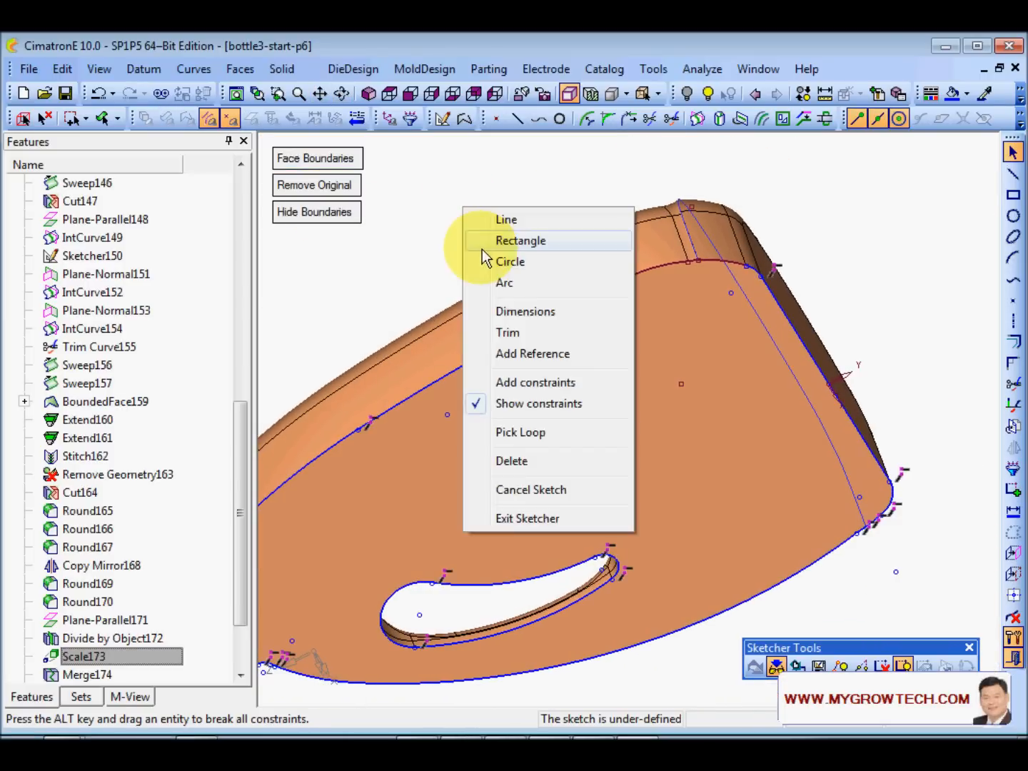
pyautogui.click(515, 519)
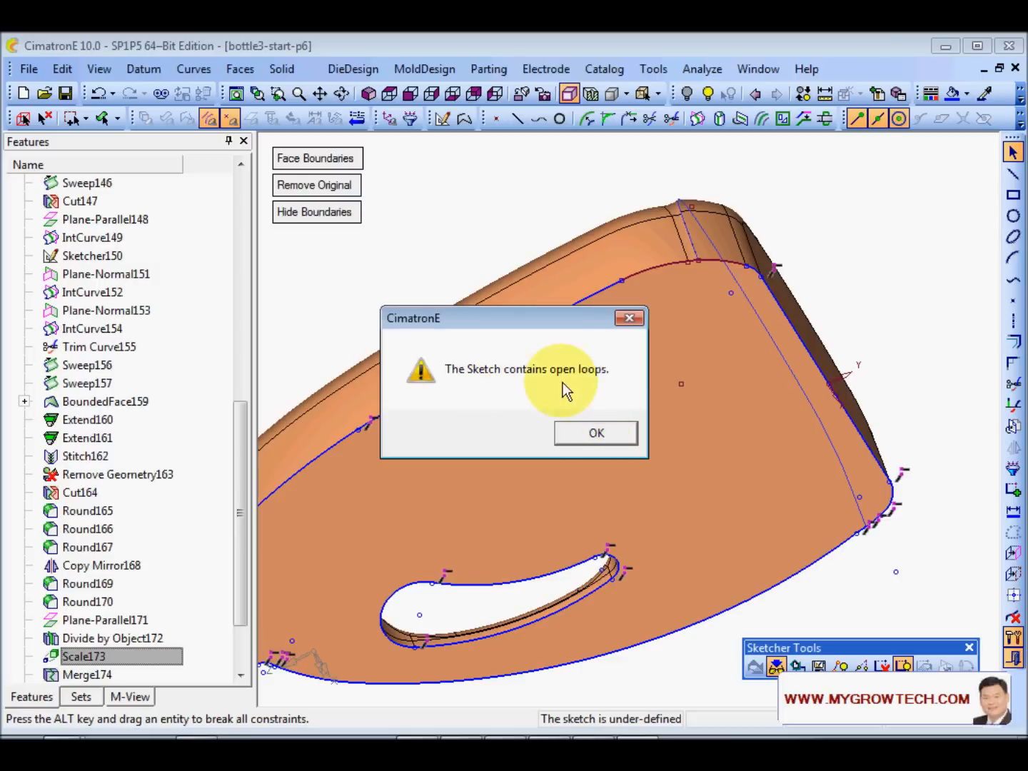
pyautogui.click(597, 434)
pyautogui.keyDown('ctrl'); pyautogui.moveTo(679, 522); pyautogui.dragTo(753, 312, button='right'); pyautogui.keyUp('ctrl')
pyautogui.keyDown('ctrl'); pyautogui.moveTo(754, 312); pyautogui.dragTo(664, 465, button='middle'); pyautogui.keyUp('ctrl')
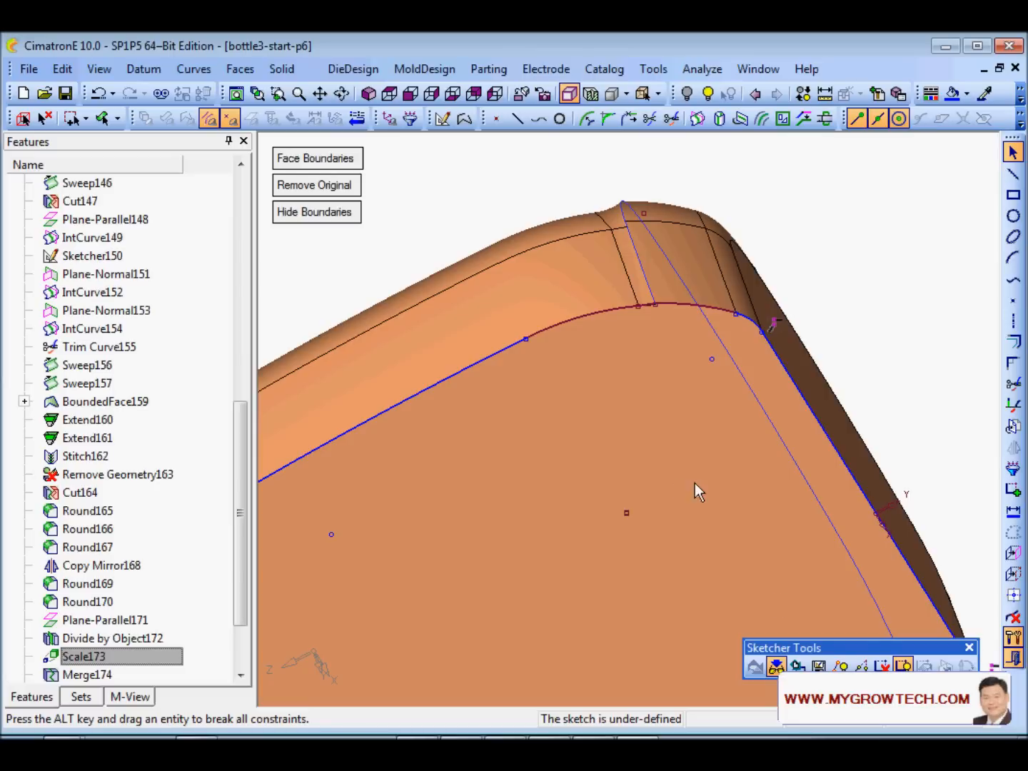
pyautogui.moveTo(874, 647); pyautogui.dragTo(800, 550)
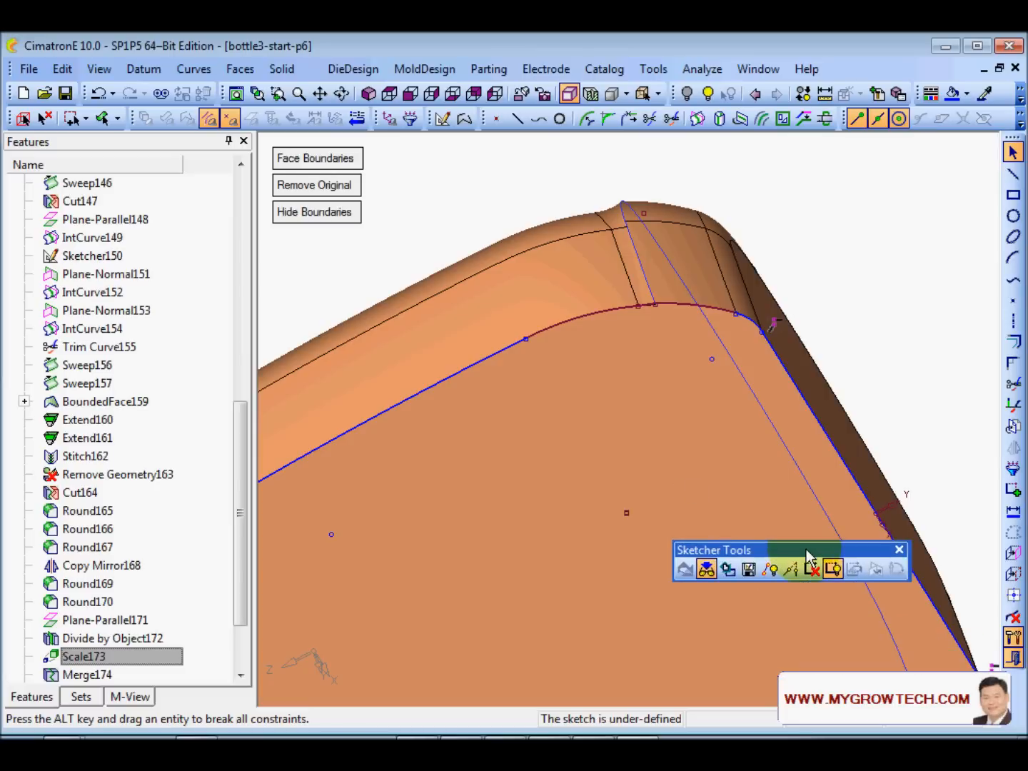
# - Show the open points and join the top-corner gaps with Close Points at 0.1 tolerance
pyautogui.click(765, 570)
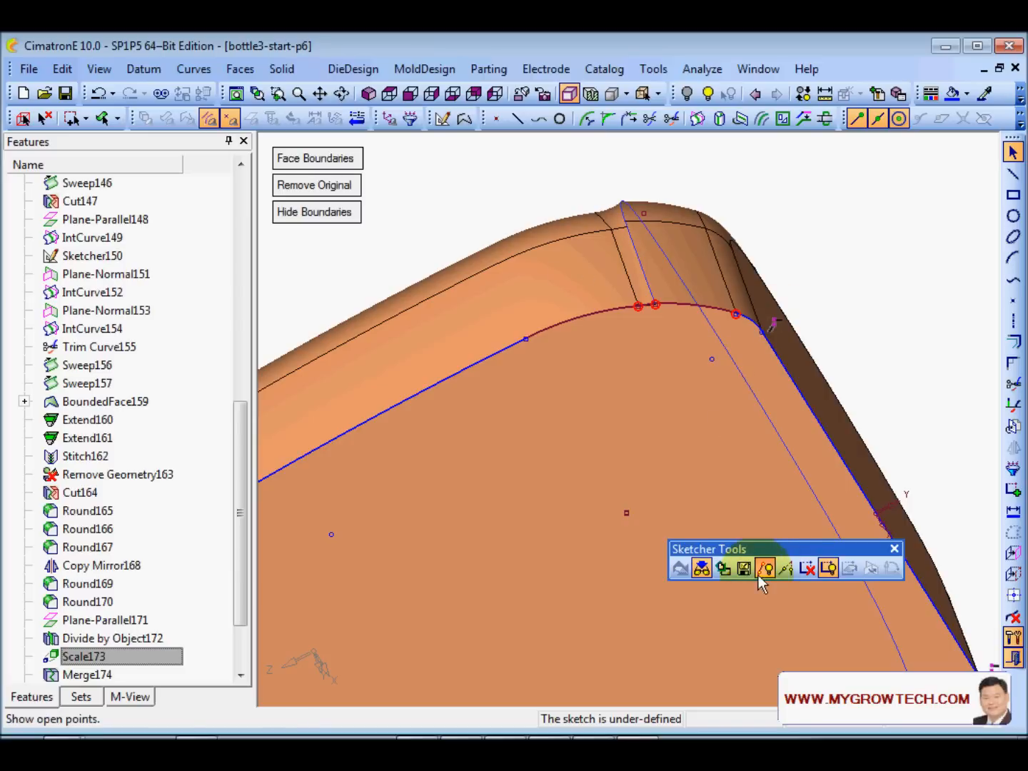
pyautogui.scroll(3, 780, 326)
pyautogui.keyDown('ctrl'); pyautogui.moveTo(780, 318); pyautogui.dragTo(692, 414, button='middle'); pyautogui.keyUp('ctrl')
pyautogui.keyDown('ctrl'); pyautogui.moveTo(703, 448); pyautogui.dragTo(575, 248, button='right'); pyautogui.keyUp('ctrl')
pyautogui.keyDown('ctrl'); pyautogui.moveTo(610, 363); pyautogui.dragTo(612, 436, button='middle'); pyautogui.keyUp('ctrl')
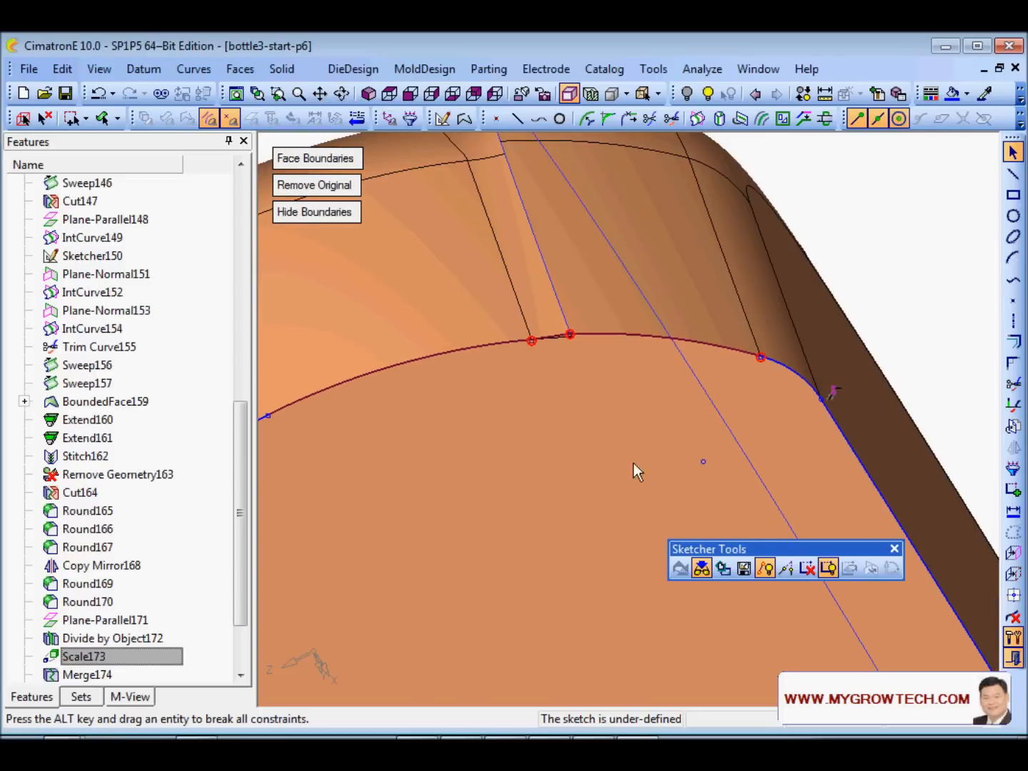
pyautogui.click(787, 569)
pyautogui.moveTo(489, 277); pyautogui.dragTo(780, 402)
pyautogui.middleClick(702, 411)
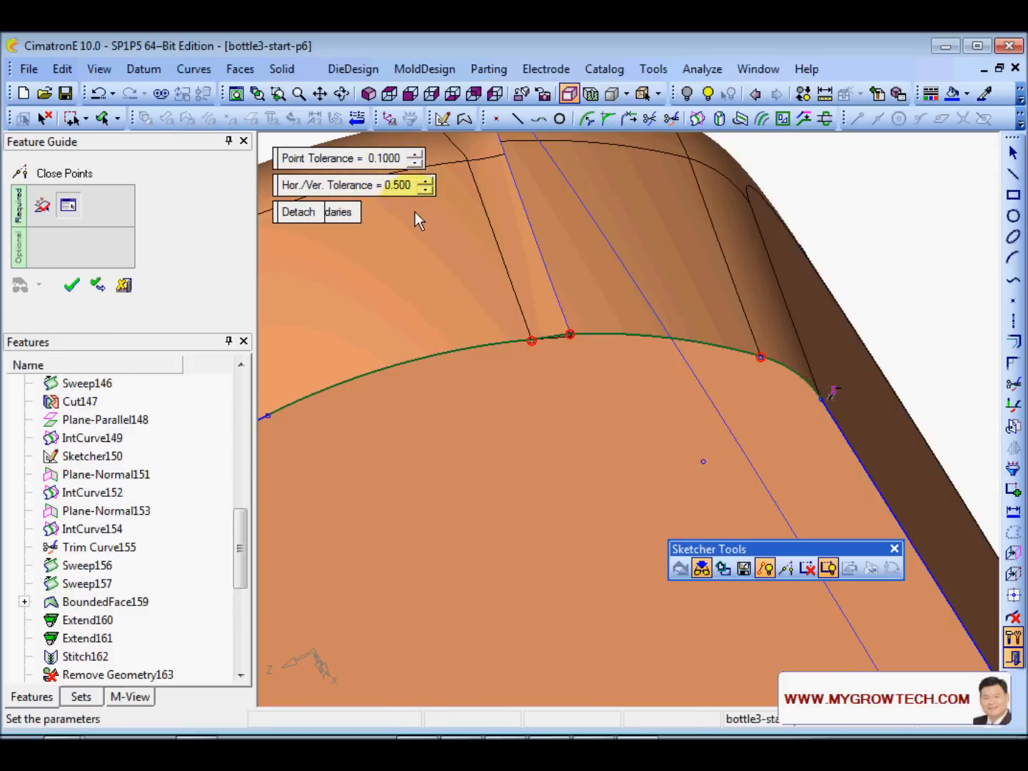
pyautogui.click(76, 290)
pyautogui.scroll(-3, 665, 425)
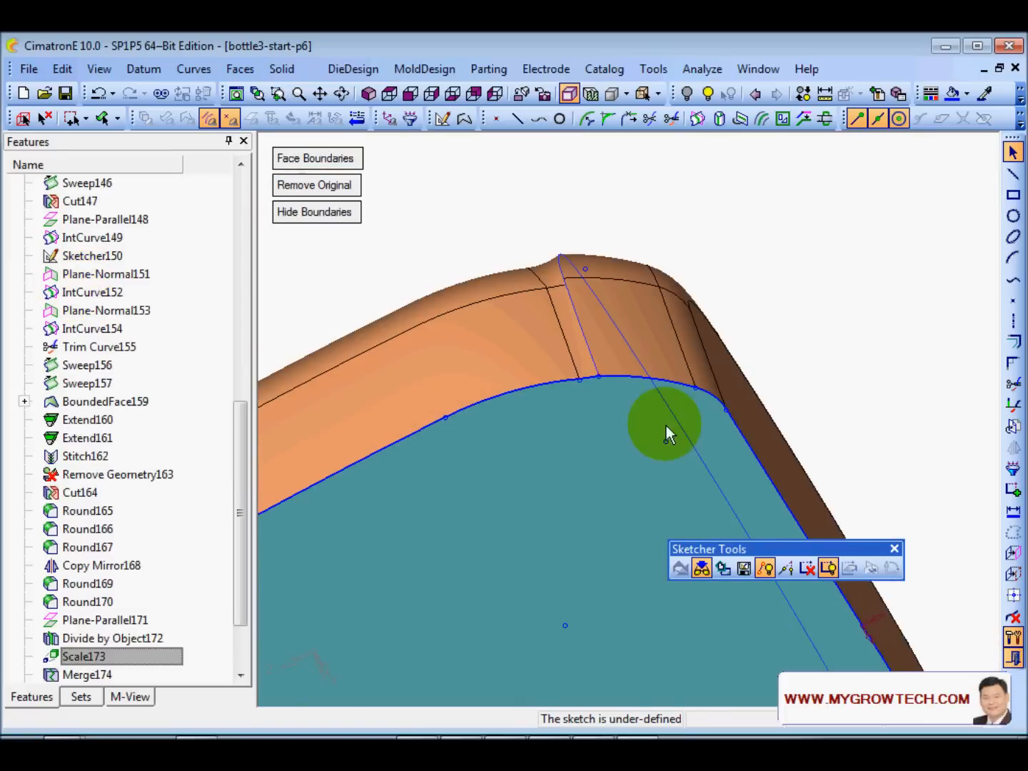
# - Check the closed profile and exit the sketcher to apply the reshaped side face
pyautogui.scroll(4, 667, 426)
pyautogui.keyDown('ctrl'); pyautogui.moveTo(585, 284); pyautogui.dragTo(696, 387, button='middle'); pyautogui.keyUp('ctrl')
pyautogui.moveTo(696, 388)
pyautogui.keyDown('ctrl'); pyautogui.mouseDown()
pyautogui.moveTo(749, 430)
pyautogui.moveTo(741, 491)
pyautogui.mouseUp(); pyautogui.keyUp('ctrl')
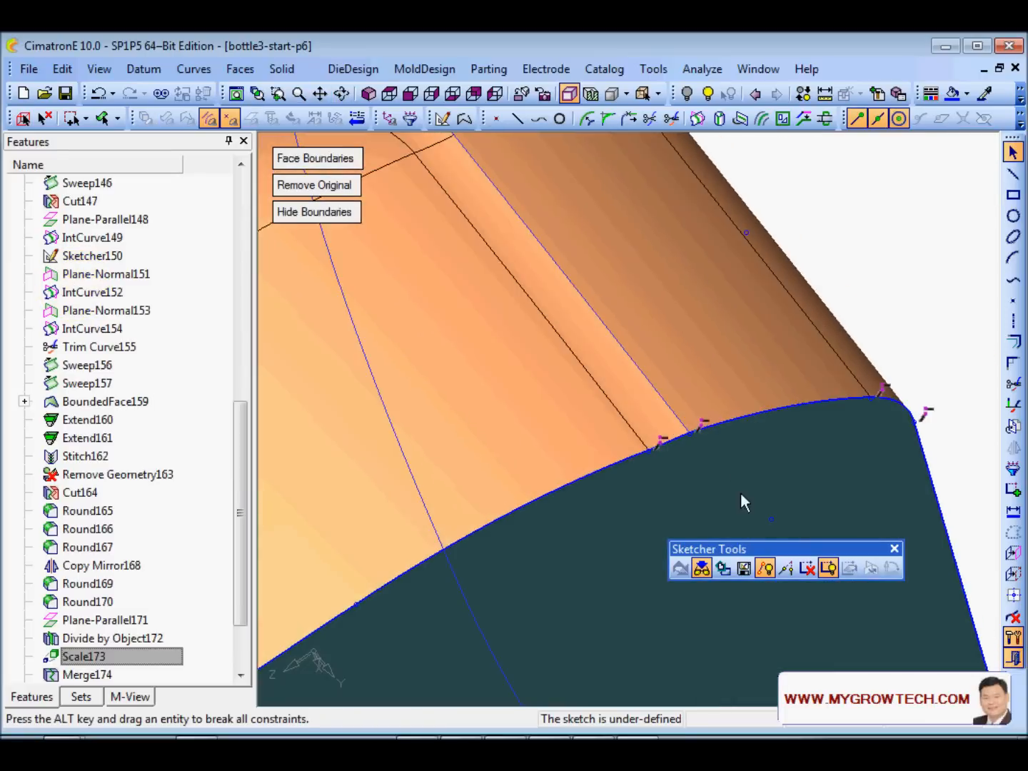
pyautogui.keyDown('ctrl'); pyautogui.moveTo(741, 492); pyautogui.dragTo(730, 376, button='right'); pyautogui.keyUp('ctrl')
pyautogui.keyDown('ctrl'); pyautogui.moveTo(710, 424); pyautogui.dragTo(601, 372, button='middle'); pyautogui.keyUp('ctrl')
pyautogui.keyDown('ctrl'); pyautogui.moveTo(601, 371); pyautogui.dragTo(615, 303); pyautogui.keyUp('ctrl')
pyautogui.keyDown('ctrl'); pyautogui.moveTo(616, 304); pyautogui.dragTo(582, 489, button='right'); pyautogui.keyUp('ctrl')
pyautogui.rightClick(558, 263)
pyautogui.click(627, 575)
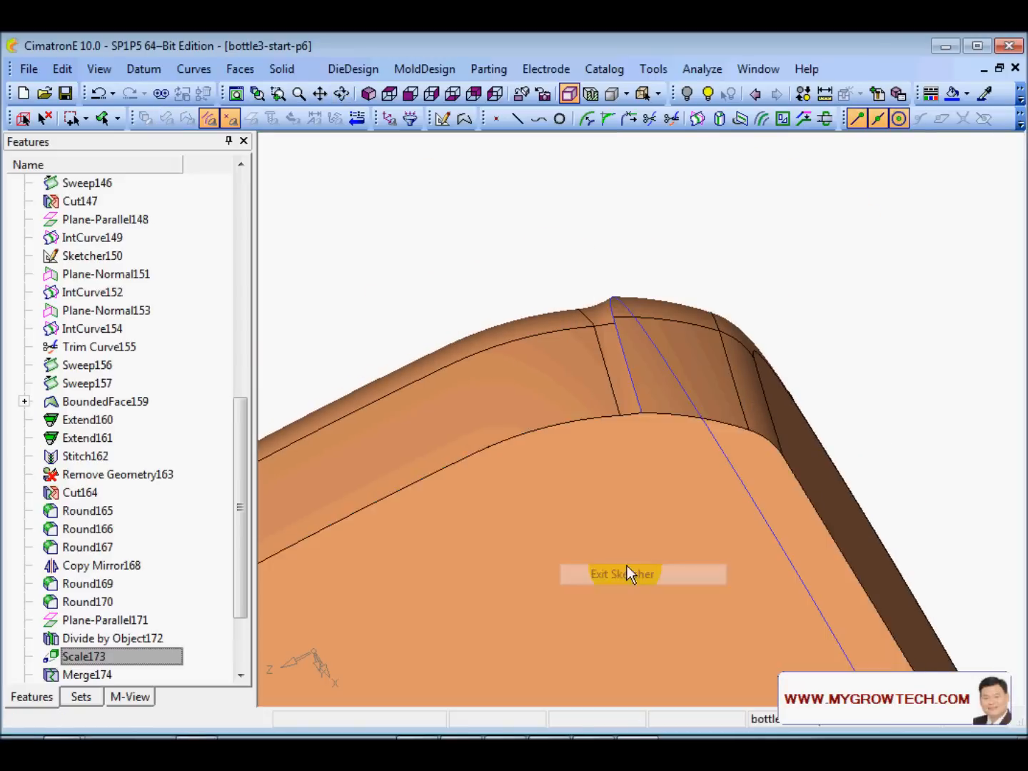
# - Show the model's open edges with the whole half-bottle in view
pyautogui.keyDown('ctrl'); pyautogui.moveTo(626, 268); pyautogui.dragTo(619, 524, button='right'); pyautogui.keyUp('ctrl')
pyautogui.keyDown('ctrl'); pyautogui.moveTo(620, 525); pyautogui.dragTo(758, 433); pyautogui.keyUp('ctrl')
pyautogui.rightClick(758, 434)
pyautogui.click(839, 255)
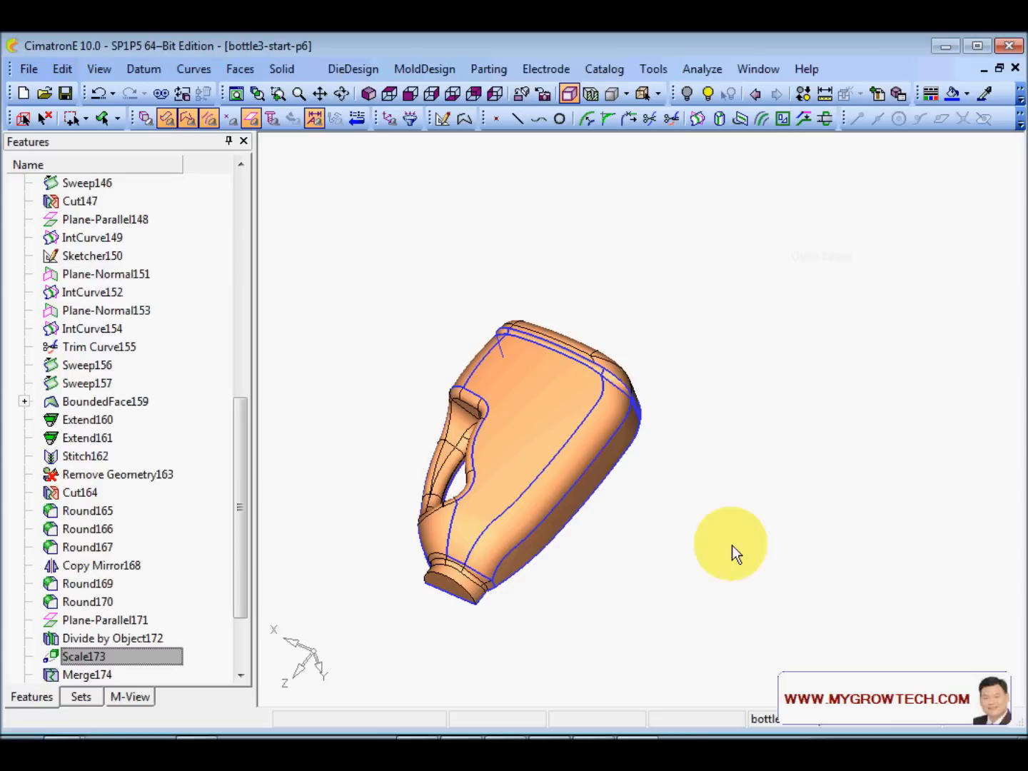
pyautogui.keyDown('ctrl'); pyautogui.moveTo(732, 545); pyautogui.dragTo(807, 569, button='middle'); pyautogui.keyUp('ctrl')
pyautogui.keyDown('ctrl'); pyautogui.moveTo(807, 570); pyautogui.dragTo(658, 357, button='right'); pyautogui.keyUp('ctrl')
pyautogui.keyDown('ctrl'); pyautogui.moveTo(560, 394); pyautogui.dragTo(749, 392, button='middle'); pyautogui.keyUp('ctrl')
pyautogui.keyDown('ctrl'); pyautogui.moveTo(650, 161); pyautogui.dragTo(595, 232, button='right'); pyautogui.keyUp('ctrl')
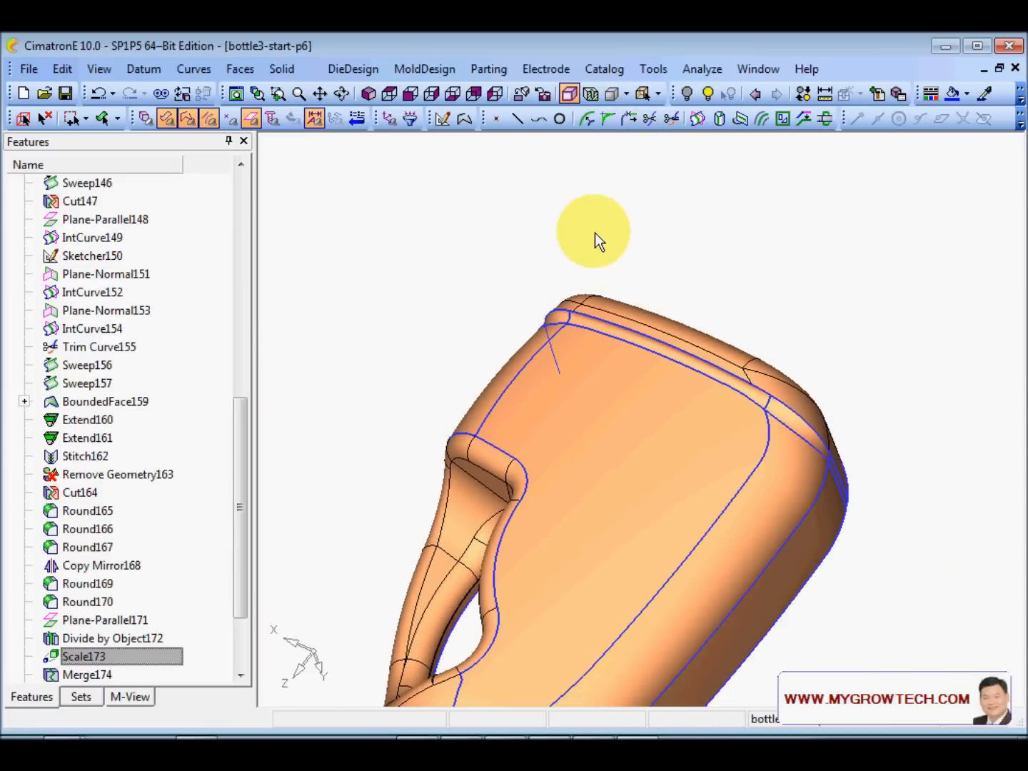
# - Stitch all of the bottle's faces together at a 0.01 max gap
pyautogui.rightClick(602, 232)
pyautogui.click(680, 310)
pyautogui.keyDown('ctrl'); pyautogui.moveTo(493, 245); pyautogui.dragTo(468, 369, button='right'); pyautogui.keyUp('ctrl')
pyautogui.moveTo(449, 309); pyautogui.dragTo(769, 666)
pyautogui.click(806, 377)
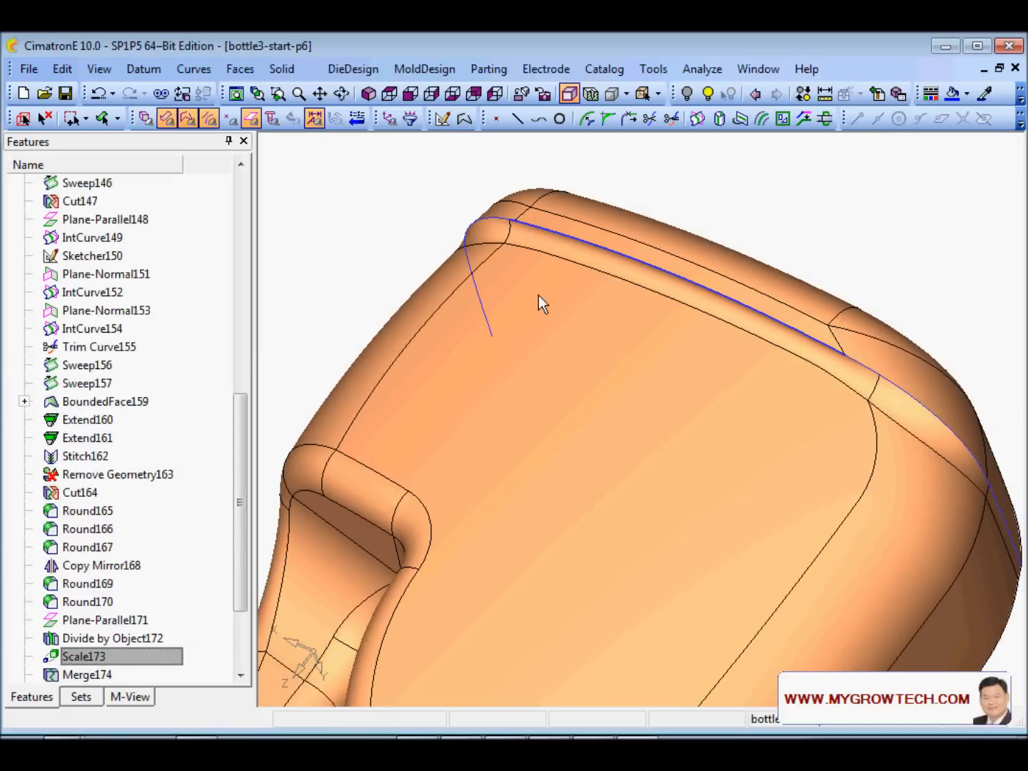
pyautogui.moveTo(539, 295)
pyautogui.mouseDown(button='middle')
pyautogui.moveTo(589, 269)
pyautogui.moveTo(615, 338)
pyautogui.moveTo(609, 314)
pyautogui.mouseUp(button='middle')
# - Rotate onto the bottle's top rim and shoulder and bring up the Faces menu
pyautogui.rightClick(452, 255)
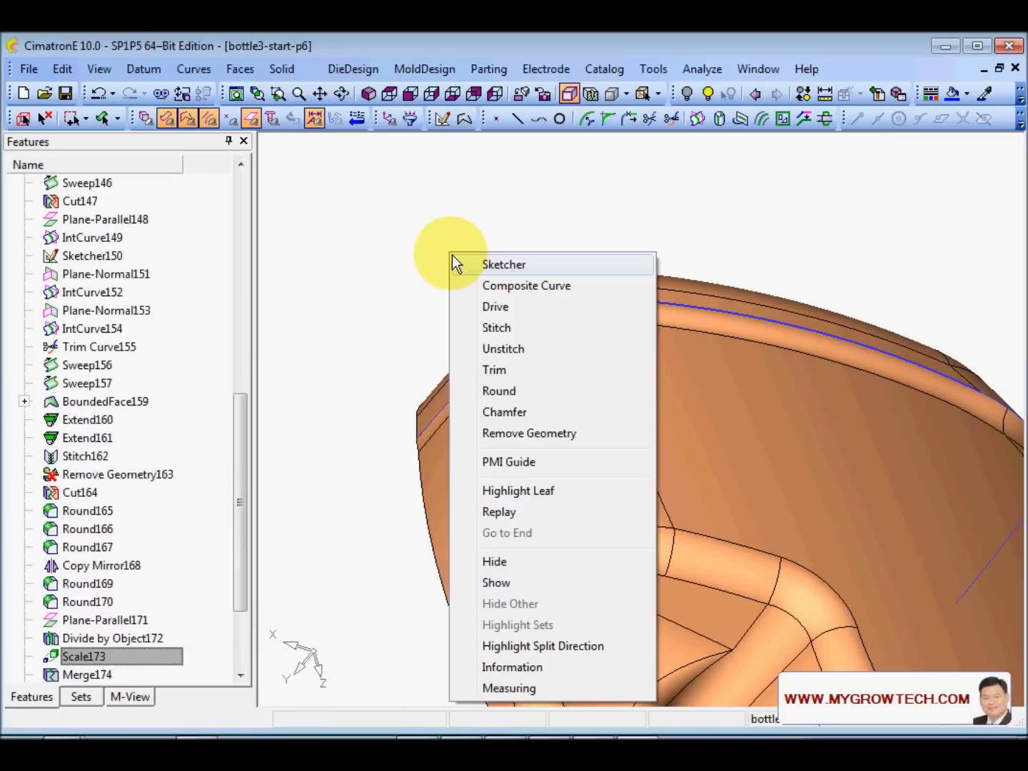
pyautogui.click(529, 434)
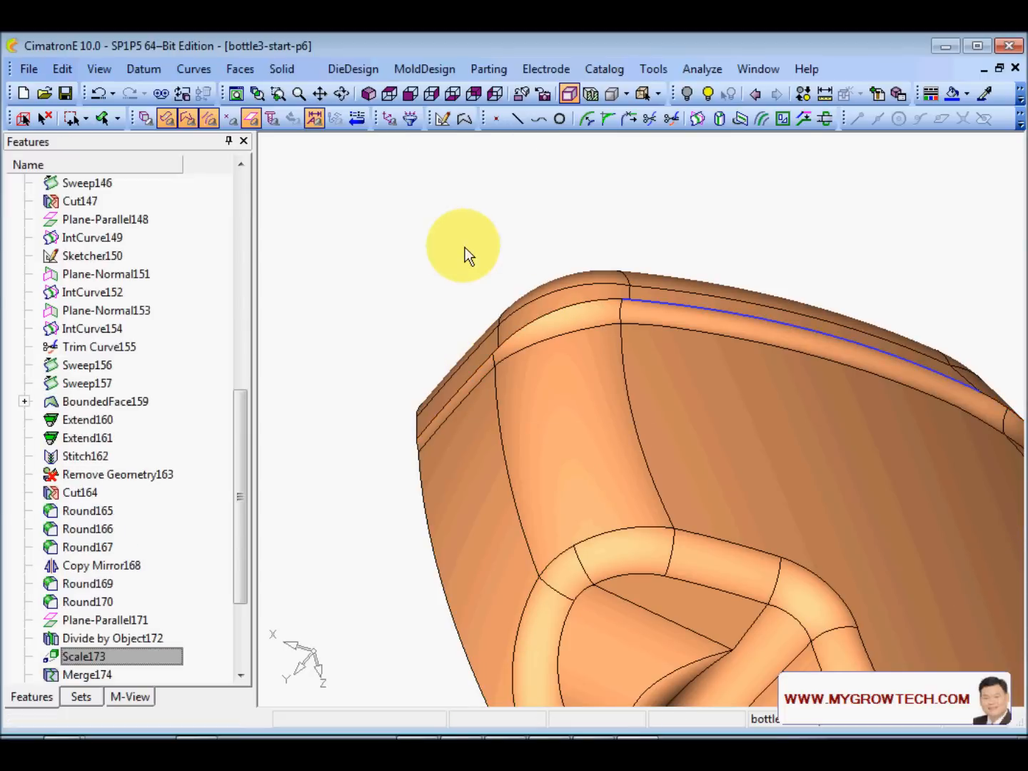
pyautogui.moveTo(466, 254); pyautogui.dragTo(528, 325, button='middle')
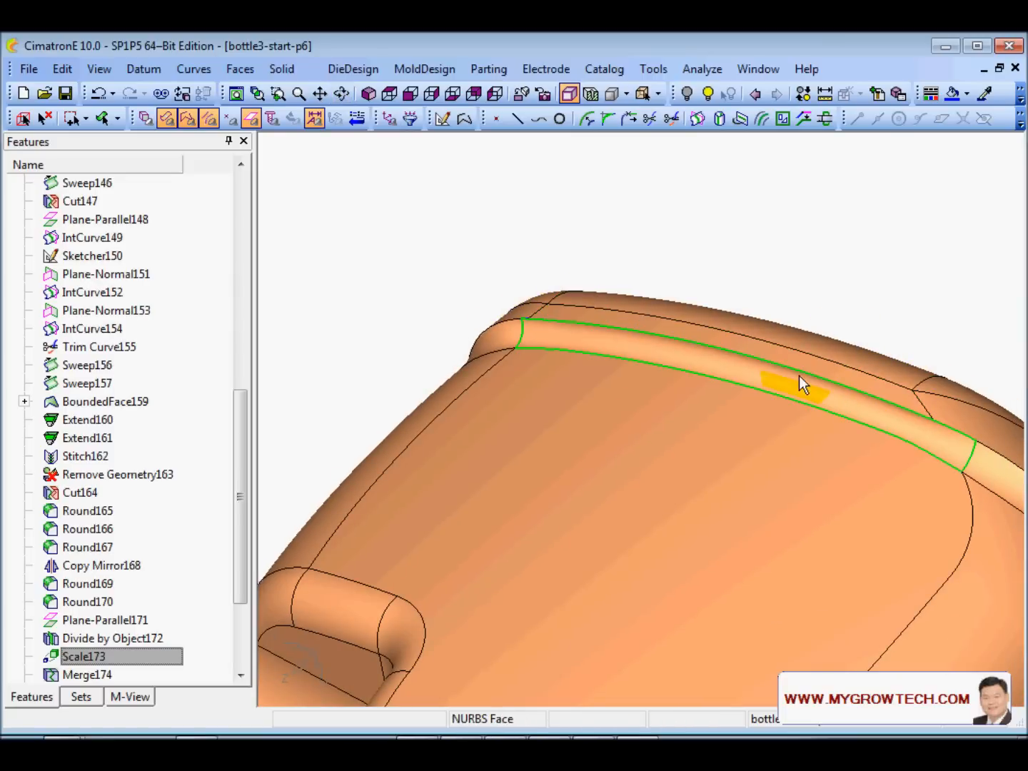
pyautogui.moveTo(679, 332); pyautogui.dragTo(714, 426, button='middle')
pyautogui.scroll(3, 499, 458)
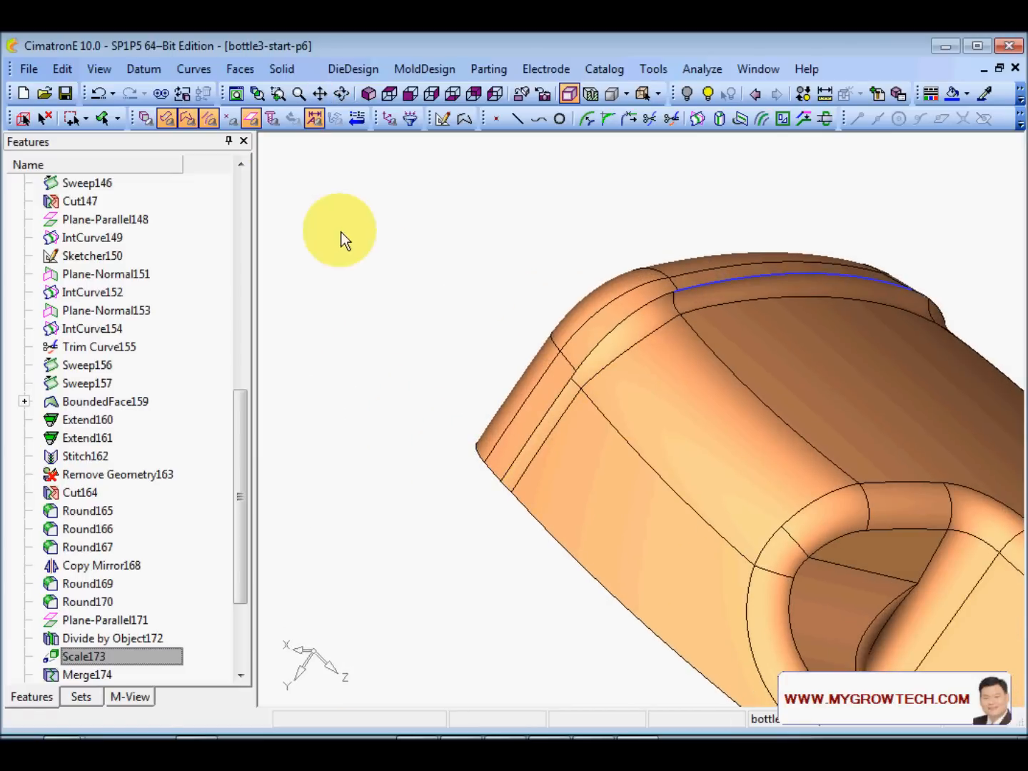
pyautogui.click(239, 68)
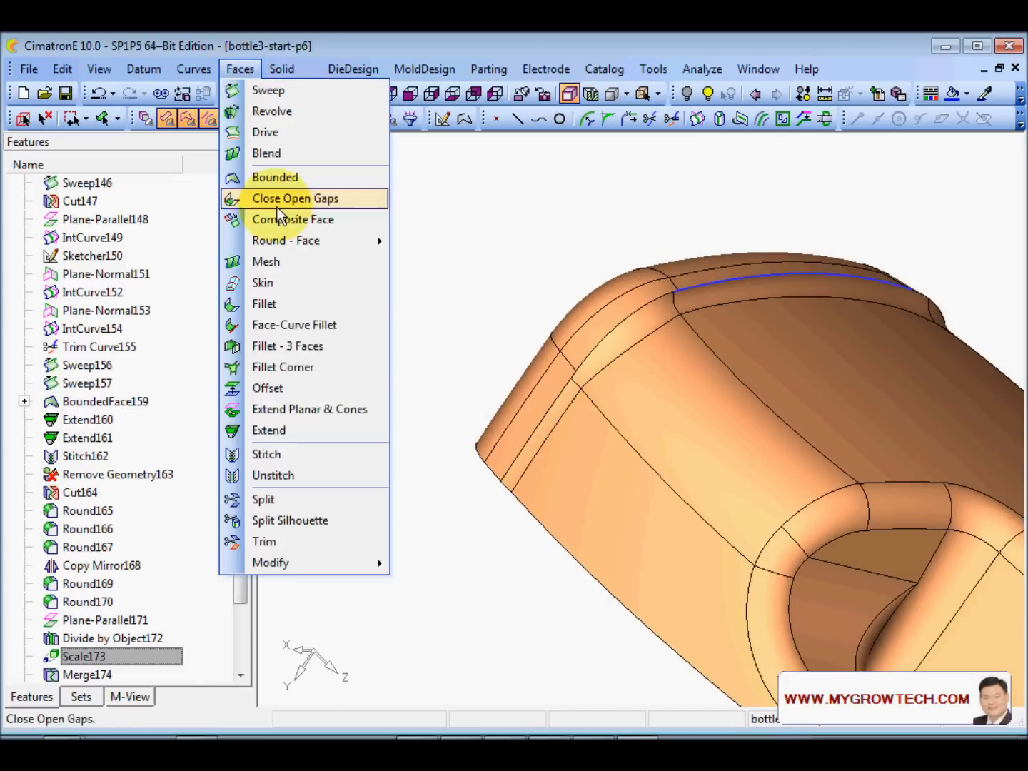
# - Start a face Fillet and pick the rim strip faces as the first set
pyautogui.click(277, 302)
pyautogui.scroll(3, 614, 557)
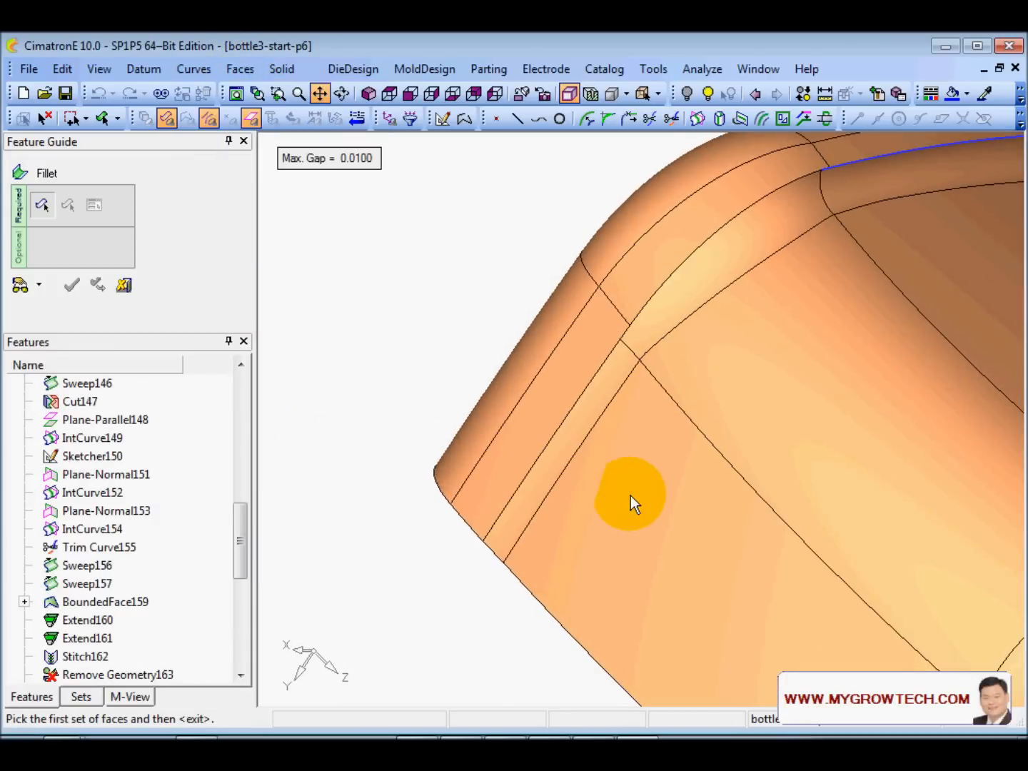
pyautogui.click(488, 500)
pyautogui.click(668, 236)
pyautogui.keyDown('ctrl'); pyautogui.moveTo(849, 167); pyautogui.dragTo(544, 473, button='middle'); pyautogui.keyUp('ctrl')
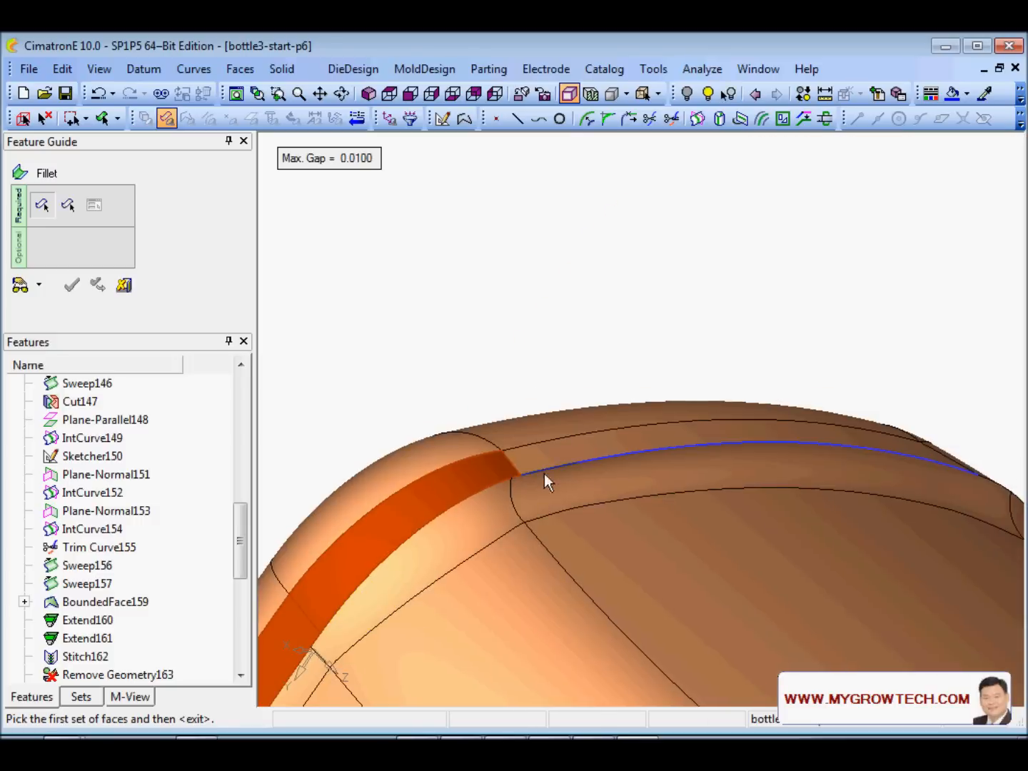
pyautogui.click(553, 452)
pyautogui.scroll(-3, 689, 362)
pyautogui.keyDown('ctrl'); pyautogui.moveTo(689, 361); pyautogui.dragTo(700, 449); pyautogui.keyUp('ctrl')
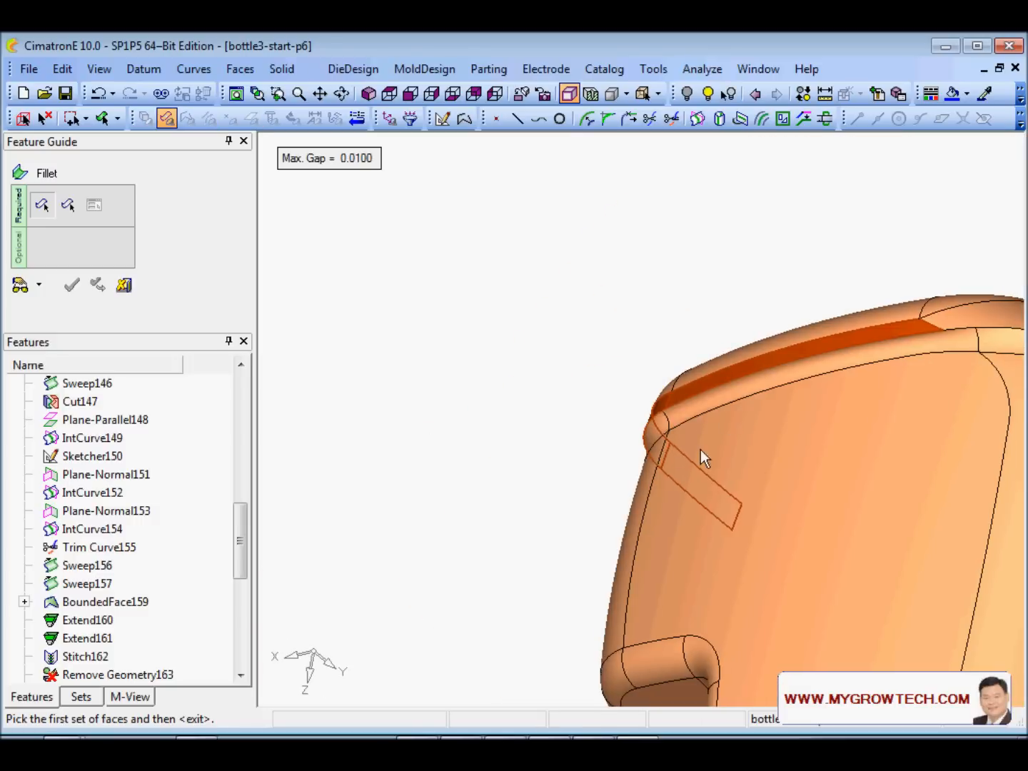
pyautogui.keyDown('ctrl'); pyautogui.moveTo(991, 334); pyautogui.dragTo(545, 454, button='middle'); pyautogui.keyUp('ctrl')
pyautogui.click(553, 430)
pyautogui.keyDown('ctrl'); pyautogui.moveTo(553, 430); pyautogui.dragTo(622, 389); pyautogui.keyUp('ctrl')
pyautogui.keyDown('ctrl'); pyautogui.moveTo(475, 511); pyautogui.dragTo(817, 319, button='middle'); pyautogui.keyUp('ctrl')
pyautogui.scroll(3, 784, 446)
pyautogui.click(735, 433)
pyautogui.keyDown('ctrl'); pyautogui.moveTo(735, 432); pyautogui.dragTo(757, 286); pyautogui.keyUp('ctrl')
pyautogui.middleClick(764, 286)
# - Pick the adjacent lower-left, upper and remaining strip faces as the second set
pyautogui.scroll(-3, 689, 459)
pyautogui.moveTo(688, 459)
pyautogui.keyDown('ctrl'); pyautogui.mouseDown()
pyautogui.moveTo(671, 426)
pyautogui.moveTo(499, 387)
pyautogui.moveTo(594, 448)
pyautogui.moveTo(592, 461)
pyautogui.mouseUp(); pyautogui.keyUp('ctrl')
pyautogui.keyDown('ctrl'); pyautogui.moveTo(584, 502); pyautogui.dragTo(873, 397, button='middle'); pyautogui.keyUp('ctrl')
pyautogui.keyDown('ctrl'); pyautogui.moveTo(873, 397); pyautogui.dragTo(564, 252, button='right'); pyautogui.keyUp('ctrl')
pyautogui.click(362, 480)
pyautogui.click(416, 343)
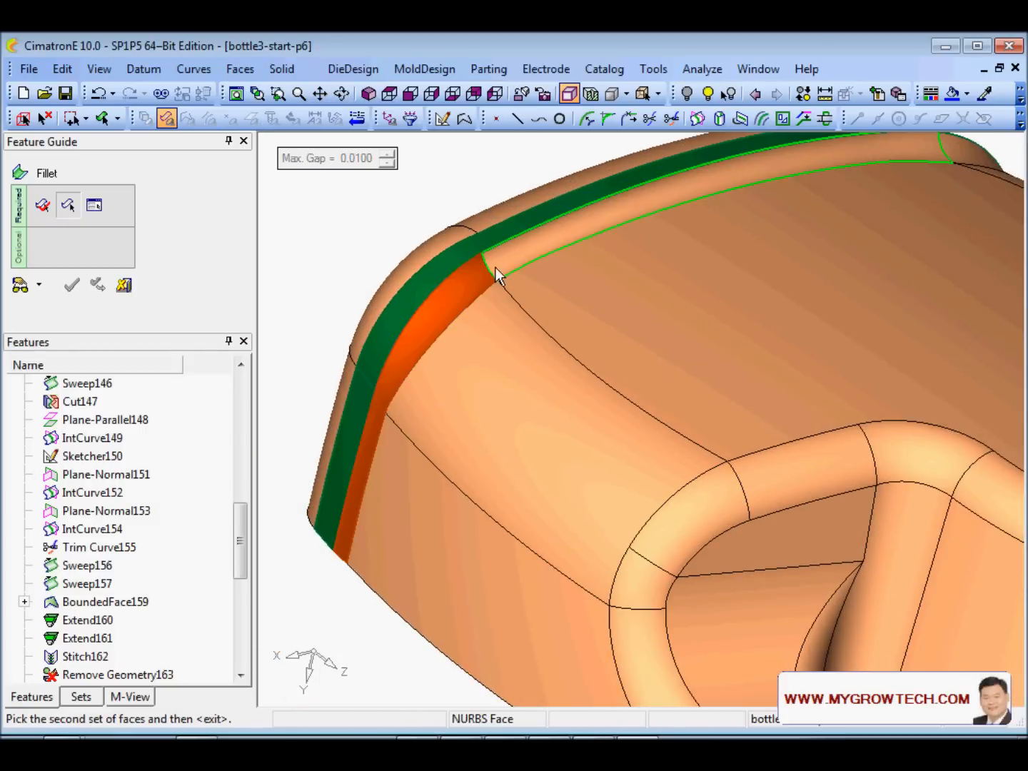
pyautogui.click(522, 261)
pyautogui.keyDown('ctrl'); pyautogui.moveTo(815, 228); pyautogui.dragTo(681, 339, button='middle'); pyautogui.keyUp('ctrl')
pyautogui.keyDown('ctrl'); pyautogui.moveTo(681, 338); pyautogui.dragTo(505, 463); pyautogui.keyUp('ctrl')
pyautogui.scroll(4, 455, 539)
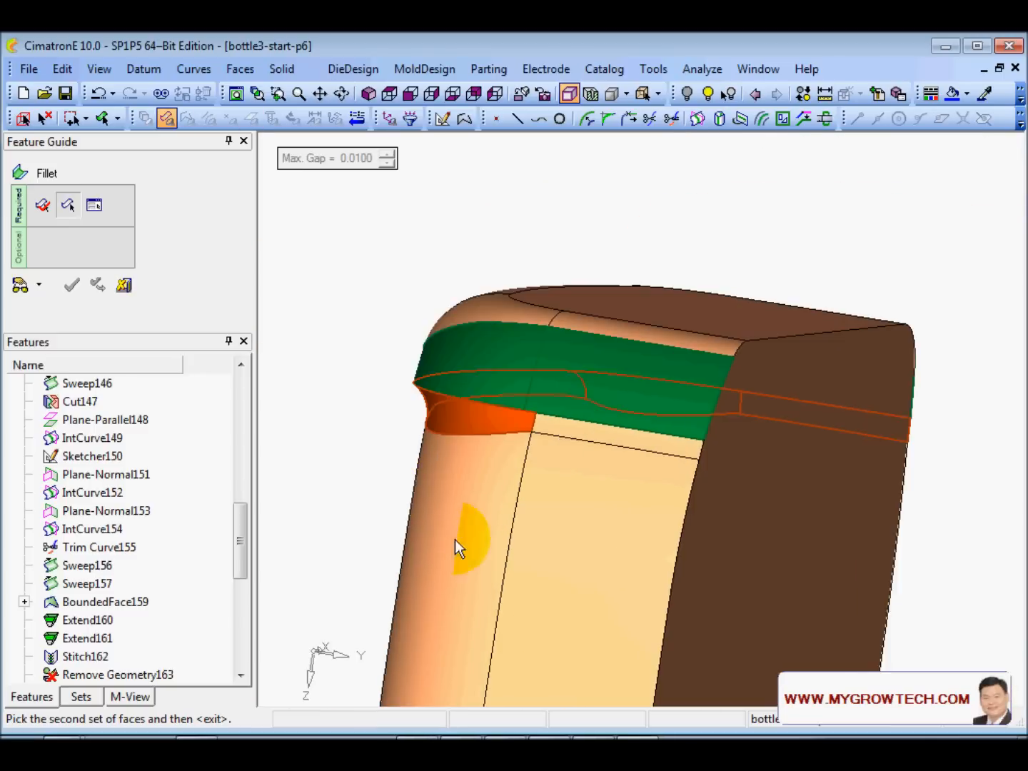
pyautogui.click(567, 446)
pyautogui.middleClick(567, 447)
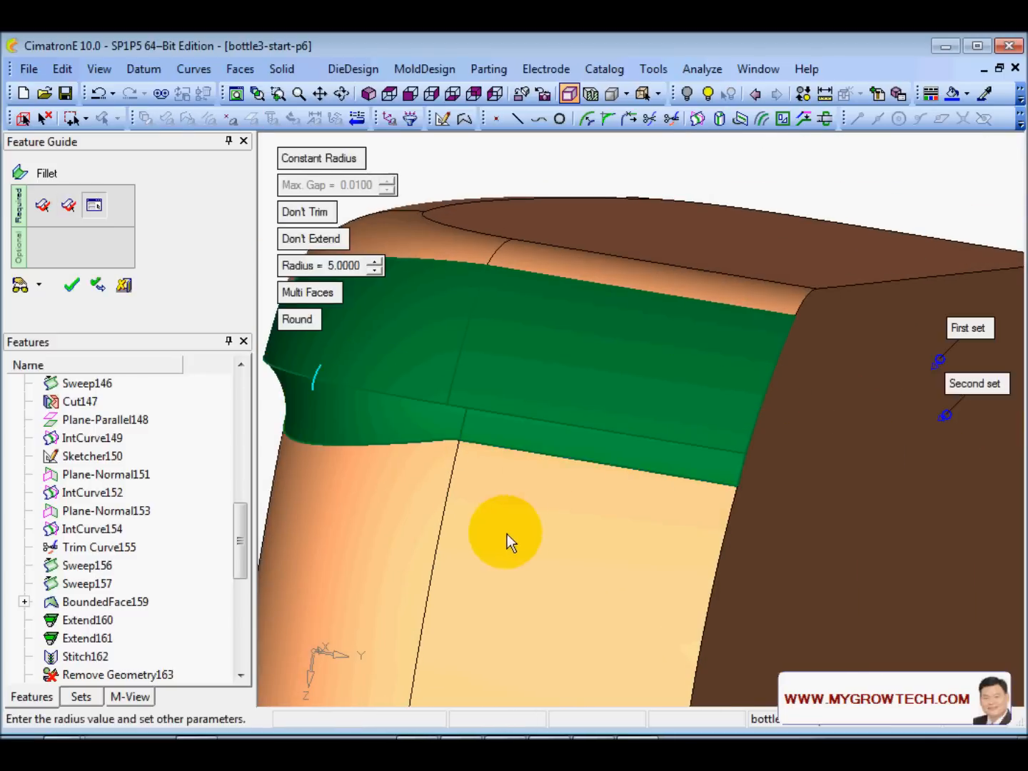
# - Inspect the radius-5 fillet preview and switch it to variable radius
pyautogui.scroll(-3, 477, 650)
pyautogui.keyDown('ctrl'); pyautogui.moveTo(443, 476); pyautogui.dragTo(789, 612); pyautogui.keyUp('ctrl')
pyautogui.scroll(3, 718, 482)
pyautogui.scroll(2, 671, 389)
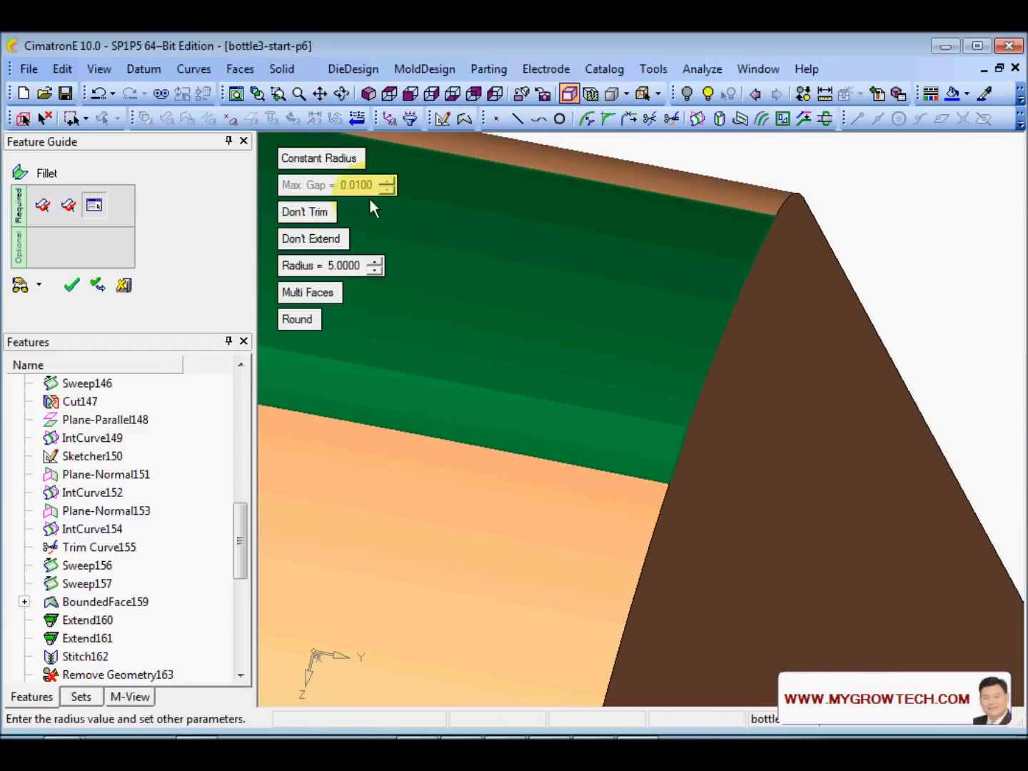
pyautogui.click(311, 157)
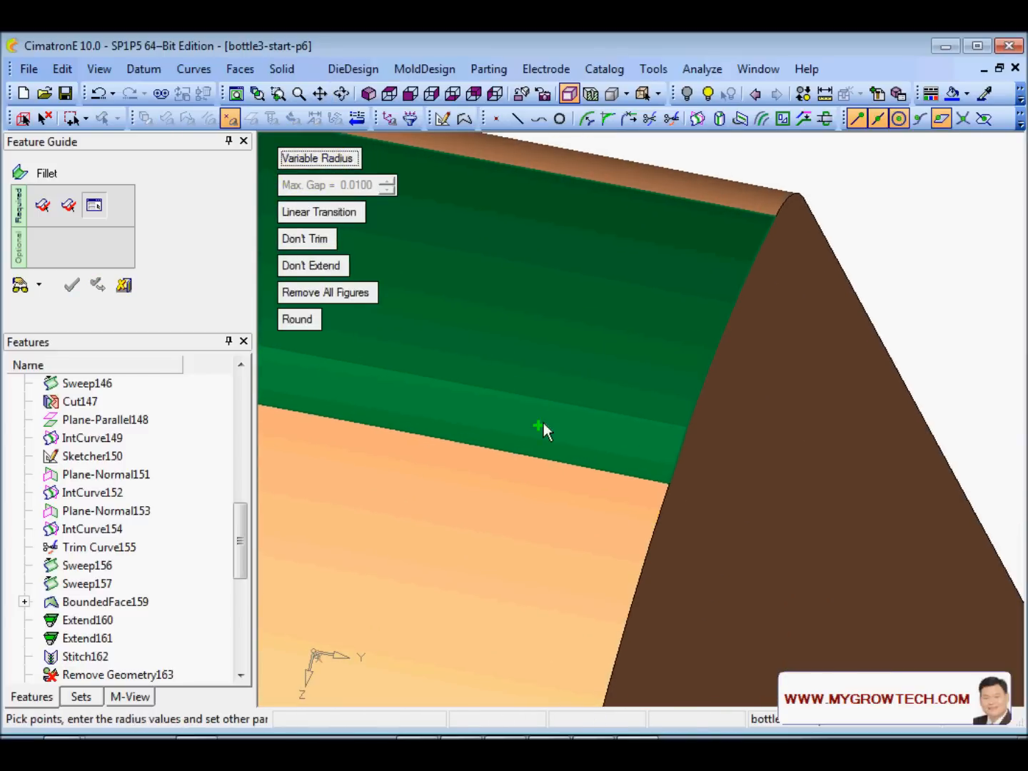
# - Place a radius point at the fillet's lower end and set it to 30
pyautogui.click(716, 443)
pyautogui.click(712, 398)
pyautogui.write('30')
pyautogui.press('Return')
pyautogui.scroll(-3, 629, 443)
pyautogui.moveTo(561, 467); pyautogui.dragTo(620, 390, button='middle')
# - Add radius-5 points along the upper seam and a radius-30 point at its other lower end
pyautogui.click(621, 397)
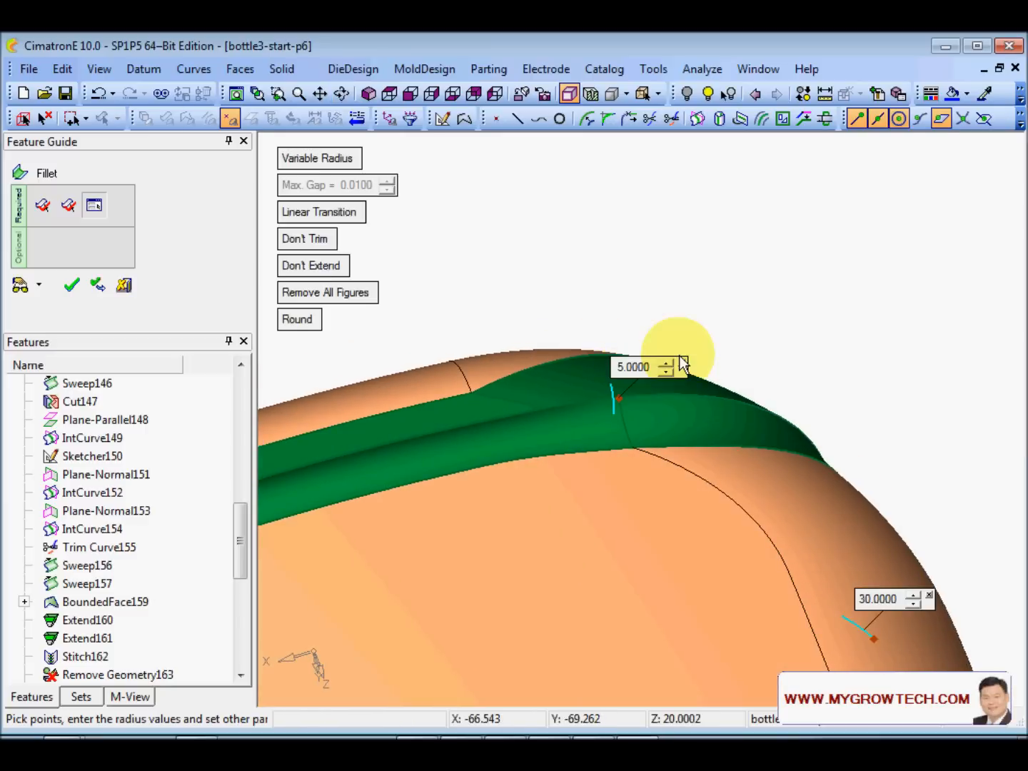
pyautogui.moveTo(710, 229); pyautogui.dragTo(647, 324, button='middle')
pyautogui.click(662, 358)
pyautogui.moveTo(683, 462); pyautogui.dragTo(663, 486, button='middle')
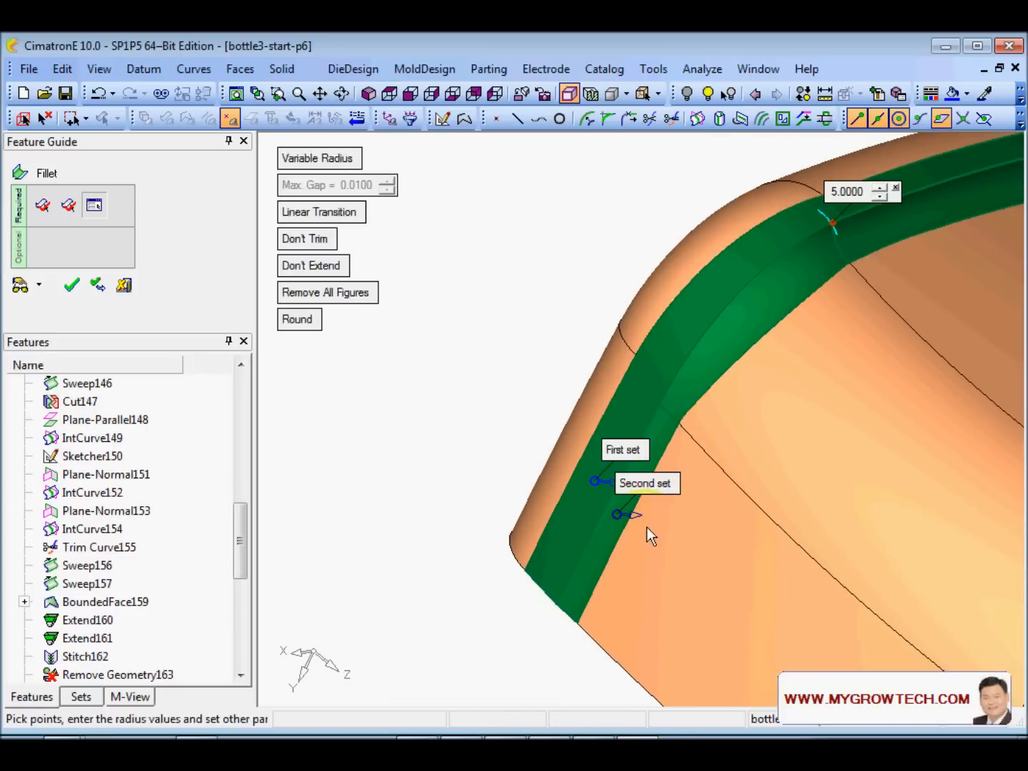
pyautogui.click(557, 608)
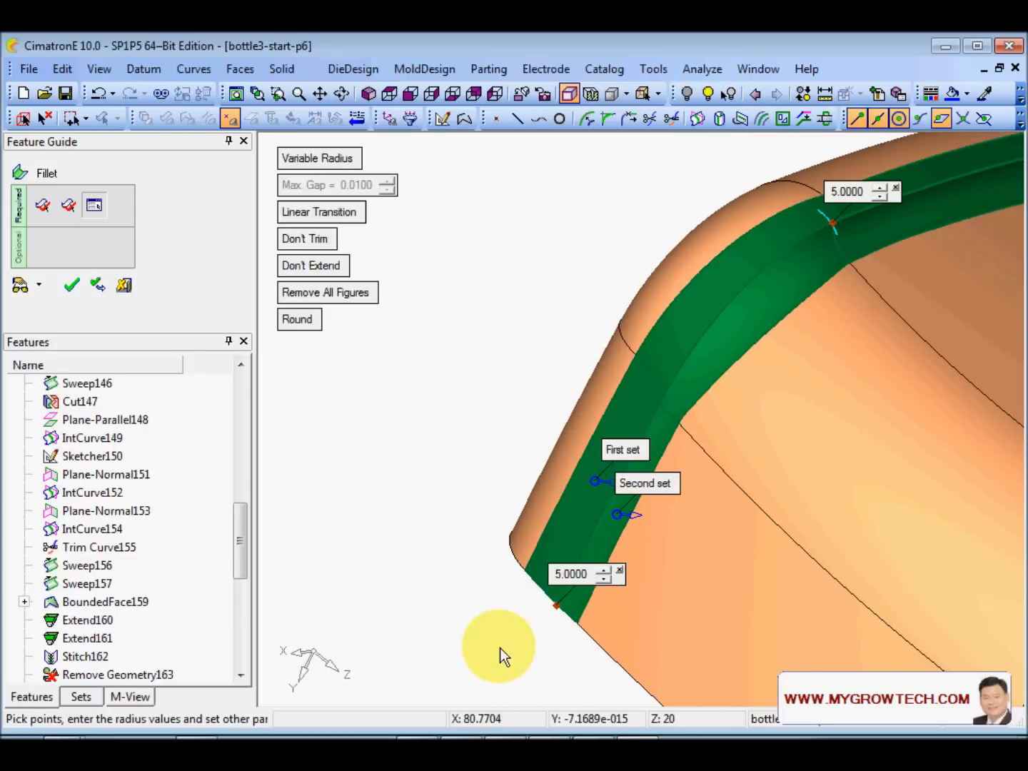
pyautogui.click(573, 574)
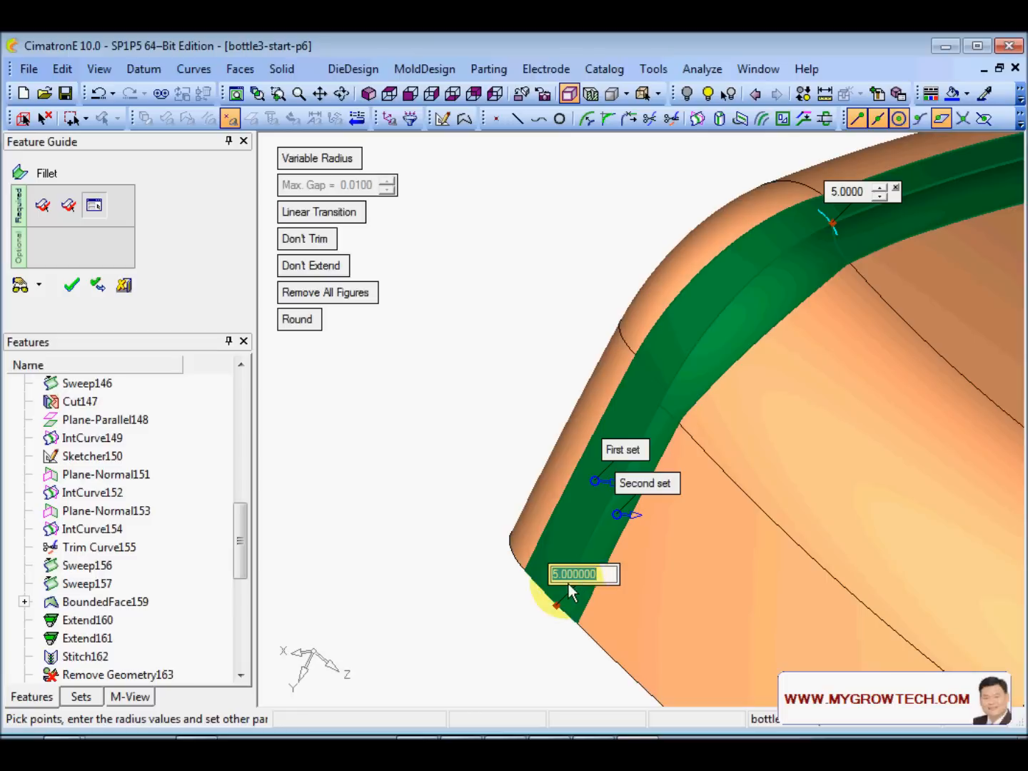
pyautogui.write('30')
pyautogui.press('Return')
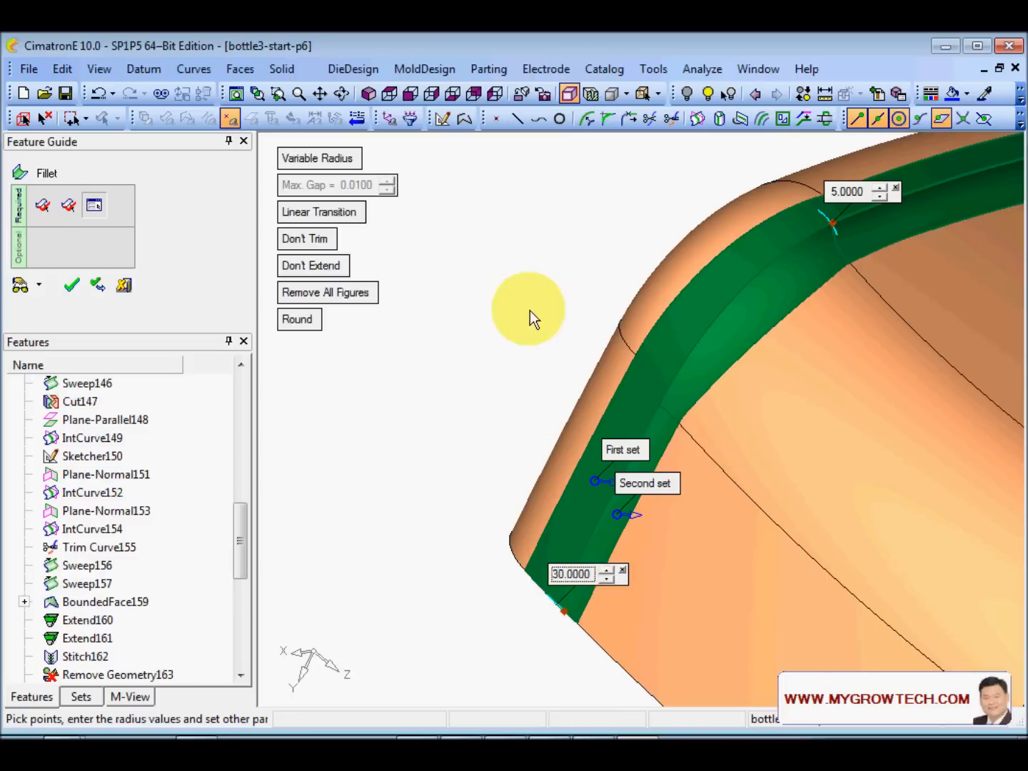
pyautogui.scroll(-3, 512, 340)
# - Enable Trim and Extend, preview the 5-to-30 variable fillet, and apply it
pyautogui.moveTo(512, 340); pyautogui.dragTo(409, 404, button='middle')
pyautogui.click(305, 238)
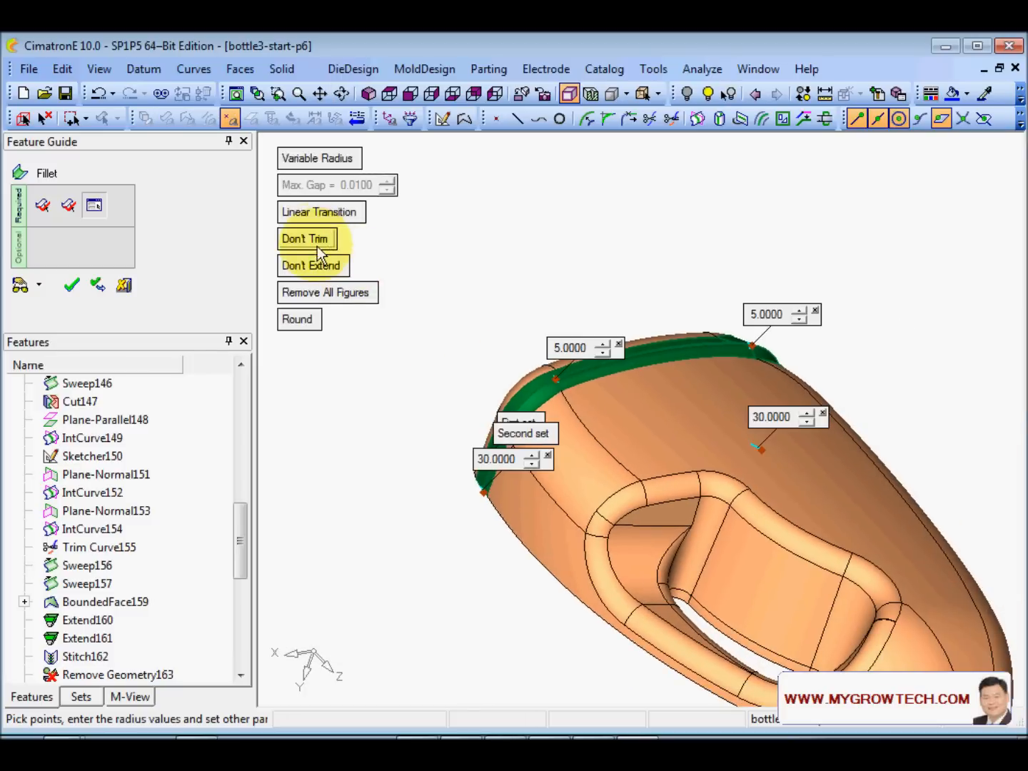
pyautogui.click(316, 262)
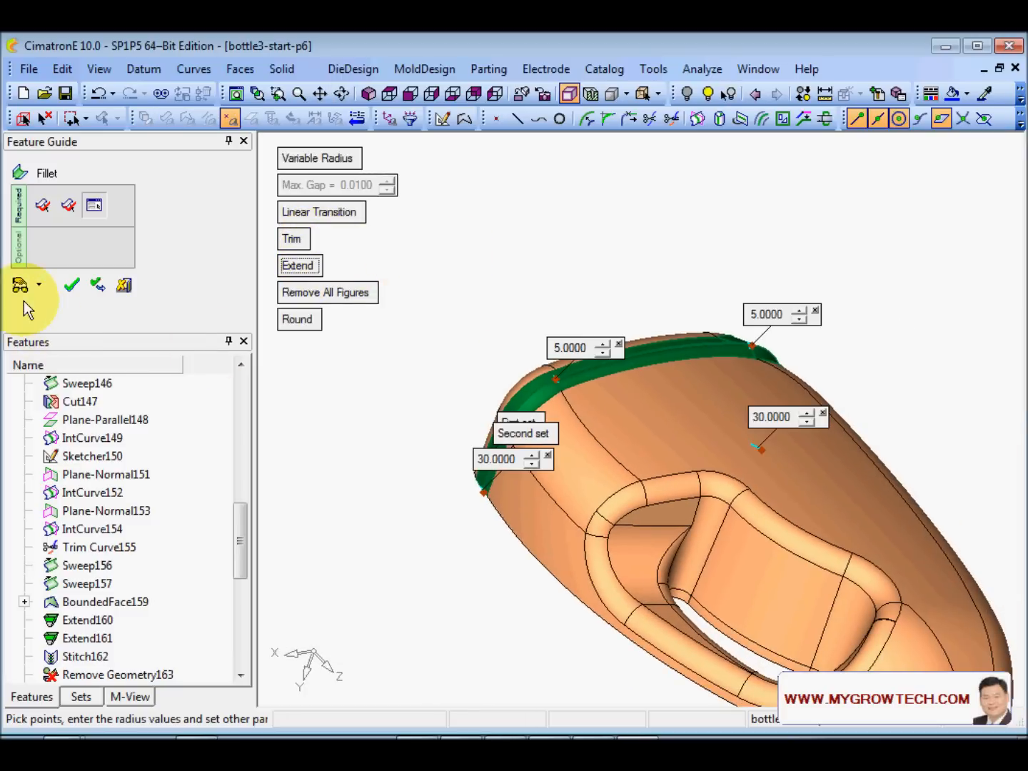
pyautogui.click(98, 285)
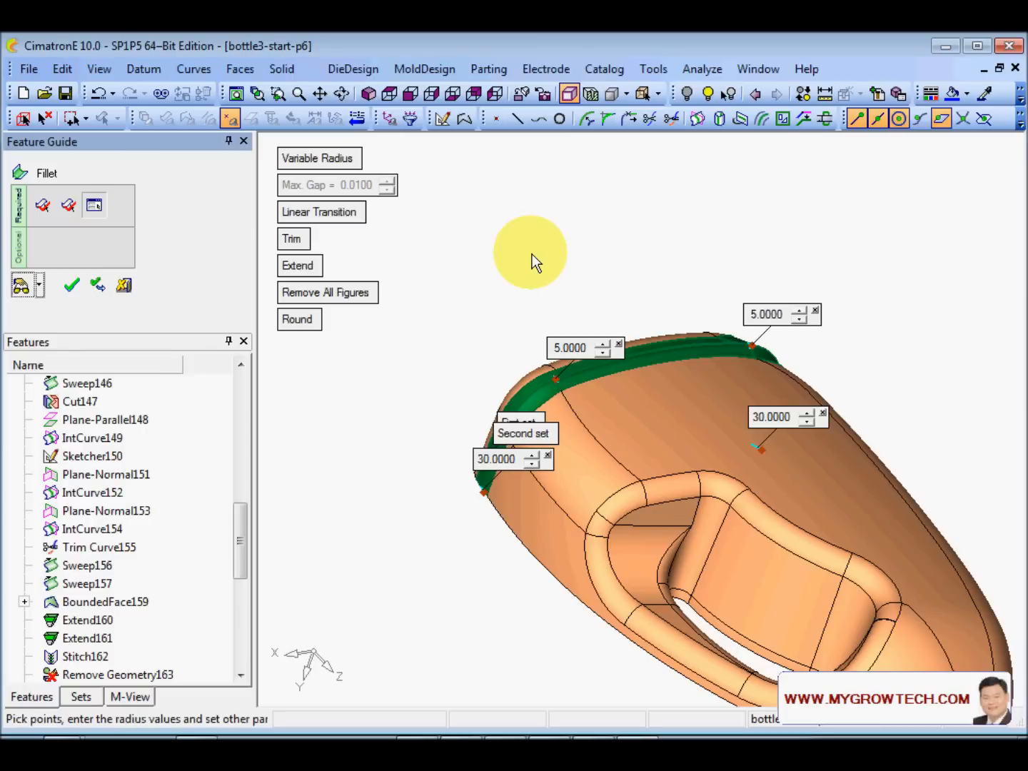
pyautogui.keyDown('ctrl'); pyautogui.moveTo(480, 567); pyautogui.dragTo(545, 289, button='right'); pyautogui.keyUp('ctrl')
pyautogui.keyDown('ctrl'); pyautogui.moveTo(290, 464); pyautogui.dragTo(569, 466, button='middle'); pyautogui.keyUp('ctrl')
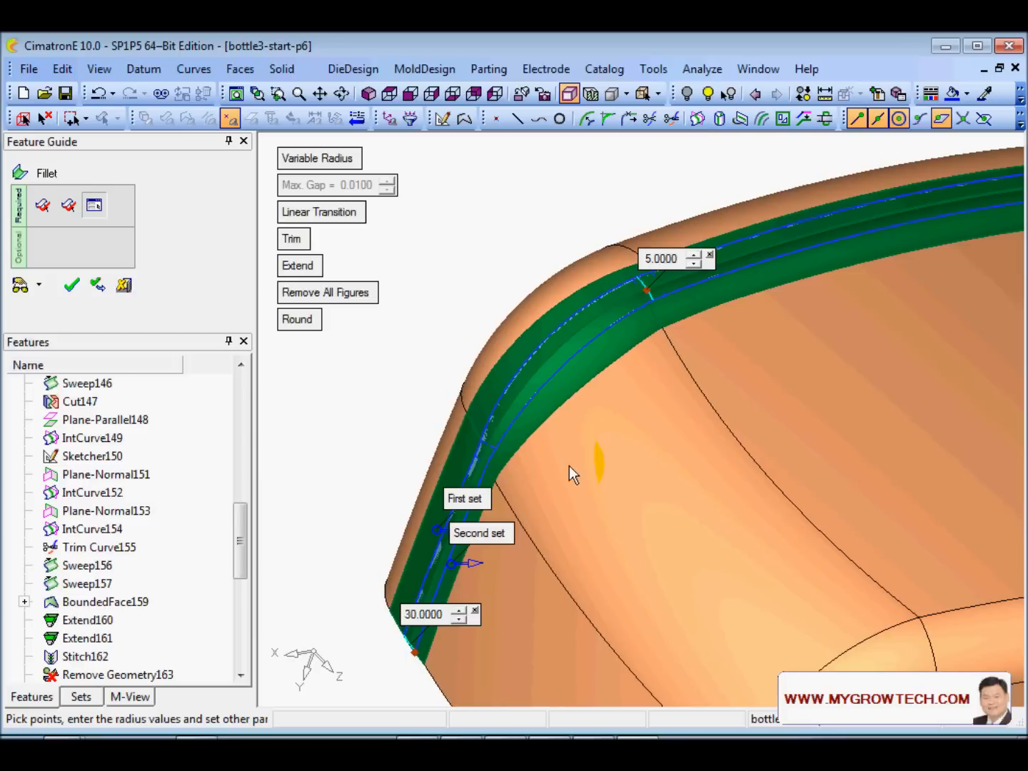
pyautogui.keyDown('ctrl'); pyautogui.moveTo(569, 466); pyautogui.dragTo(556, 378); pyautogui.keyUp('ctrl')
pyautogui.keyDown('ctrl'); pyautogui.moveTo(512, 401); pyautogui.dragTo(597, 378, button='middle'); pyautogui.keyUp('ctrl')
pyautogui.rightClick(510, 314)
pyautogui.click(490, 269)
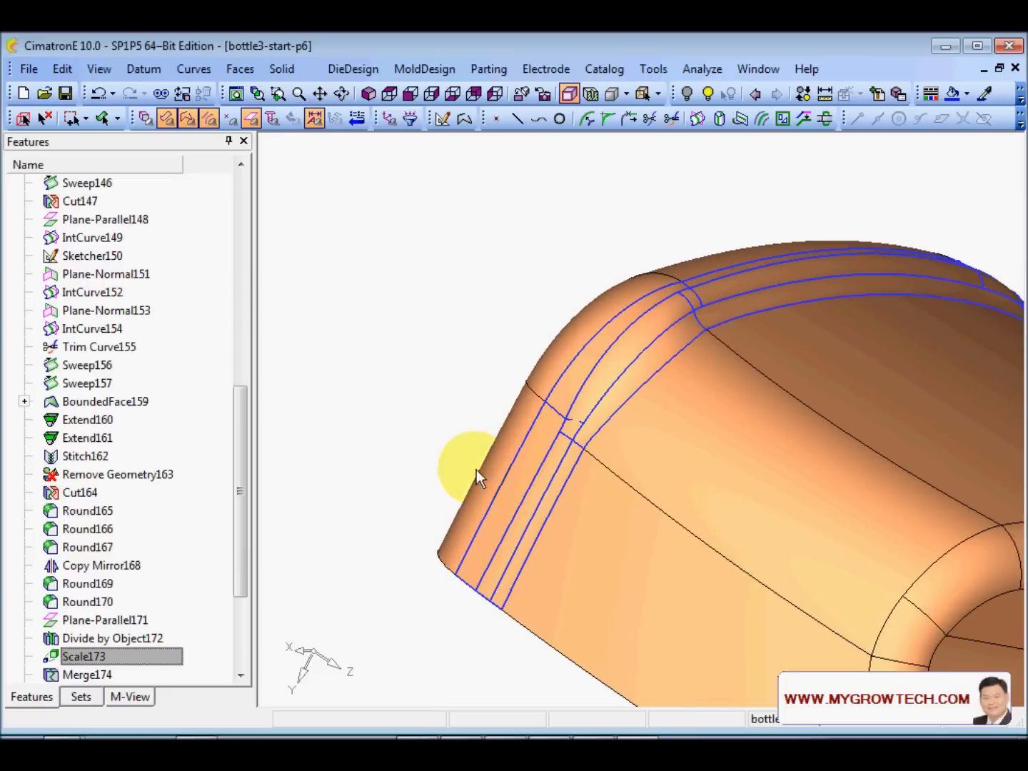
# - Hide the open edges and zoom in on the kinked upper edge of the side face below the fillet
pyautogui.rightClick(429, 331)
pyautogui.click(511, 475)
pyautogui.keyDown('ctrl'); pyautogui.moveTo(485, 484); pyautogui.dragTo(661, 309); pyautogui.keyUp('ctrl')
pyautogui.keyDown('ctrl'); pyautogui.moveTo(661, 309); pyautogui.dragTo(723, 132, button='right'); pyautogui.keyUp('ctrl')
pyautogui.keyDown('ctrl'); pyautogui.moveTo(723, 133); pyautogui.dragTo(649, 302, button='middle'); pyautogui.keyUp('ctrl')
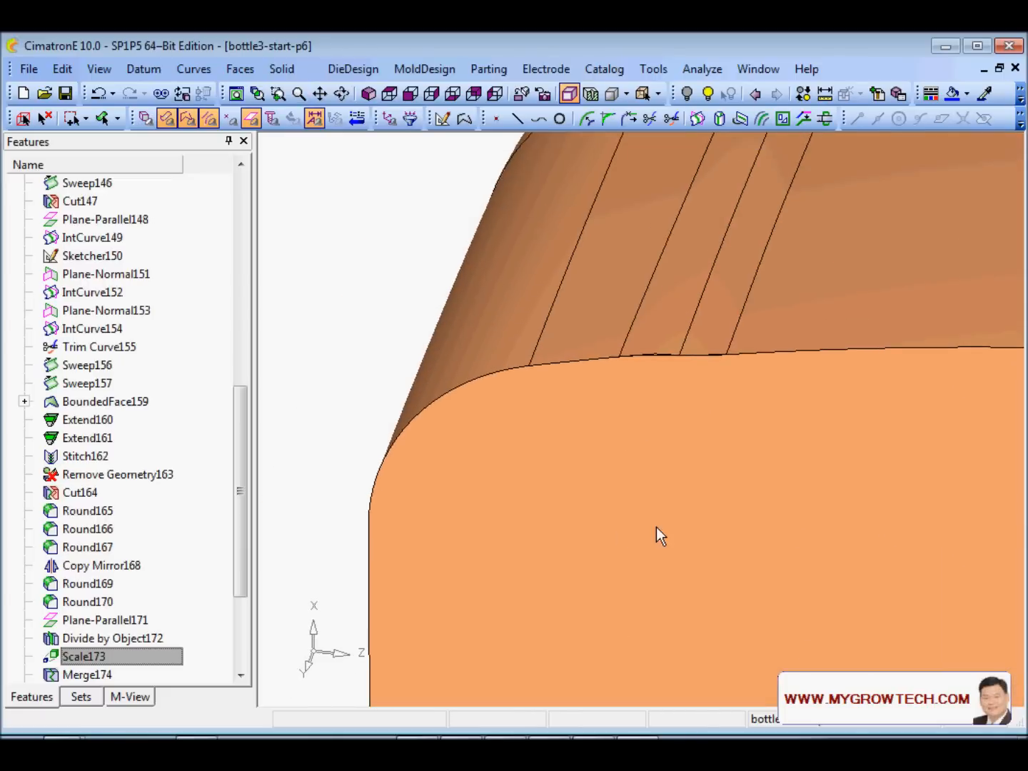
pyautogui.keyDown('ctrl'); pyautogui.moveTo(656, 527); pyautogui.dragTo(536, 327, button='right'); pyautogui.keyUp('ctrl')
pyautogui.keyDown('ctrl'); pyautogui.moveTo(537, 327); pyautogui.dragTo(610, 426, button='middle'); pyautogui.keyUp('ctrl')
pyautogui.keyDown('ctrl'); pyautogui.moveTo(611, 425); pyautogui.dragTo(670, 427); pyautogui.keyUp('ctrl')
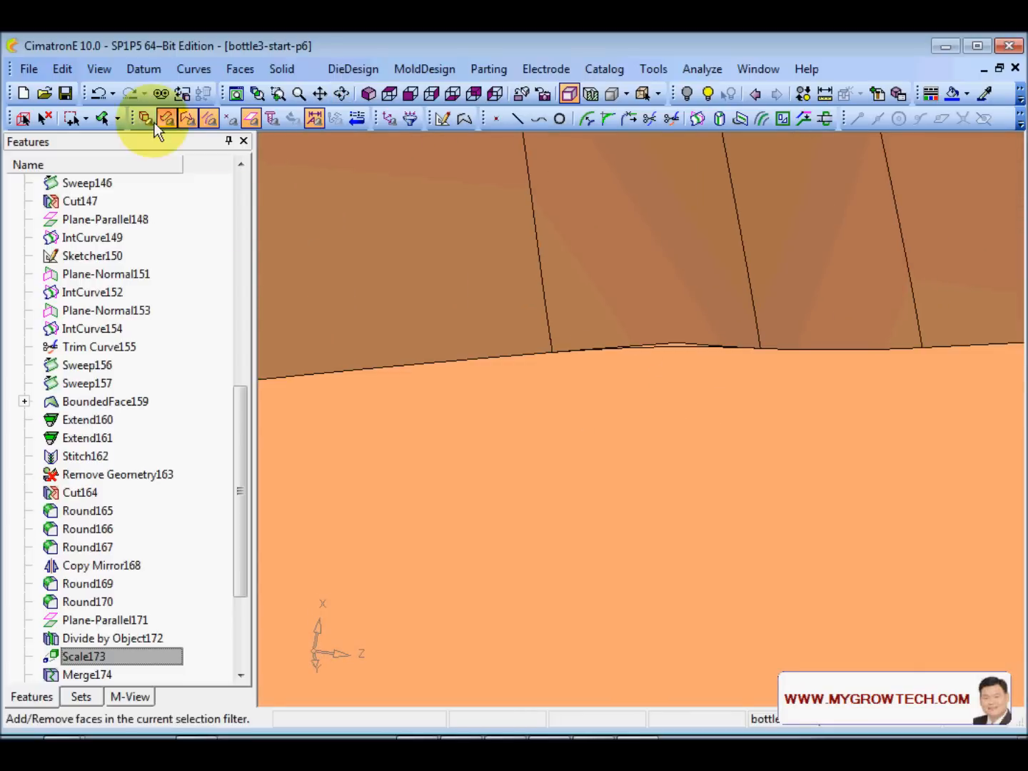
pyautogui.click(241, 69)
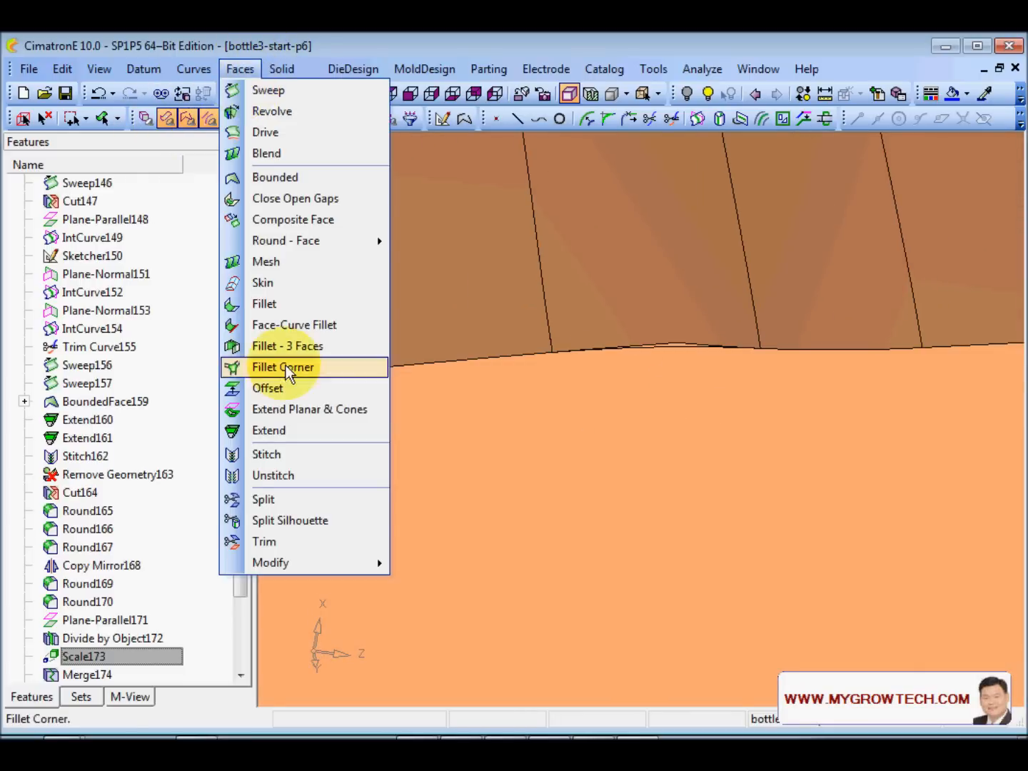
# - Trim the lower side face to the new fillet edge curve
pyautogui.click(280, 541)
pyautogui.click(659, 438)
pyautogui.middleClick(689, 378)
pyautogui.click(676, 347)
pyautogui.middleClick(662, 408)
pyautogui.click(686, 406)
# - Trim the planar side face at the kinked corner to its fillet edge
pyautogui.keyDown('ctrl'); pyautogui.moveTo(700, 364); pyautogui.dragTo(698, 175, button='right'); pyautogui.keyUp('ctrl')
pyautogui.keyDown('ctrl'); pyautogui.moveTo(634, 535); pyautogui.dragTo(675, 228, button='middle'); pyautogui.keyUp('ctrl')
pyautogui.keyDown('ctrl'); pyautogui.moveTo(662, 388); pyautogui.dragTo(760, 260); pyautogui.keyUp('ctrl')
pyautogui.keyDown('ctrl'); pyautogui.moveTo(756, 252); pyautogui.dragTo(582, 497, button='middle'); pyautogui.keyUp('ctrl')
pyautogui.keyDown('ctrl'); pyautogui.moveTo(582, 498); pyautogui.dragTo(636, 479, button='right'); pyautogui.keyUp('ctrl')
pyautogui.keyDown('ctrl'); pyautogui.moveTo(636, 479); pyautogui.dragTo(640, 428, button='middle'); pyautogui.keyUp('ctrl')
pyautogui.click(627, 494)
pyautogui.middleClick(628, 493)
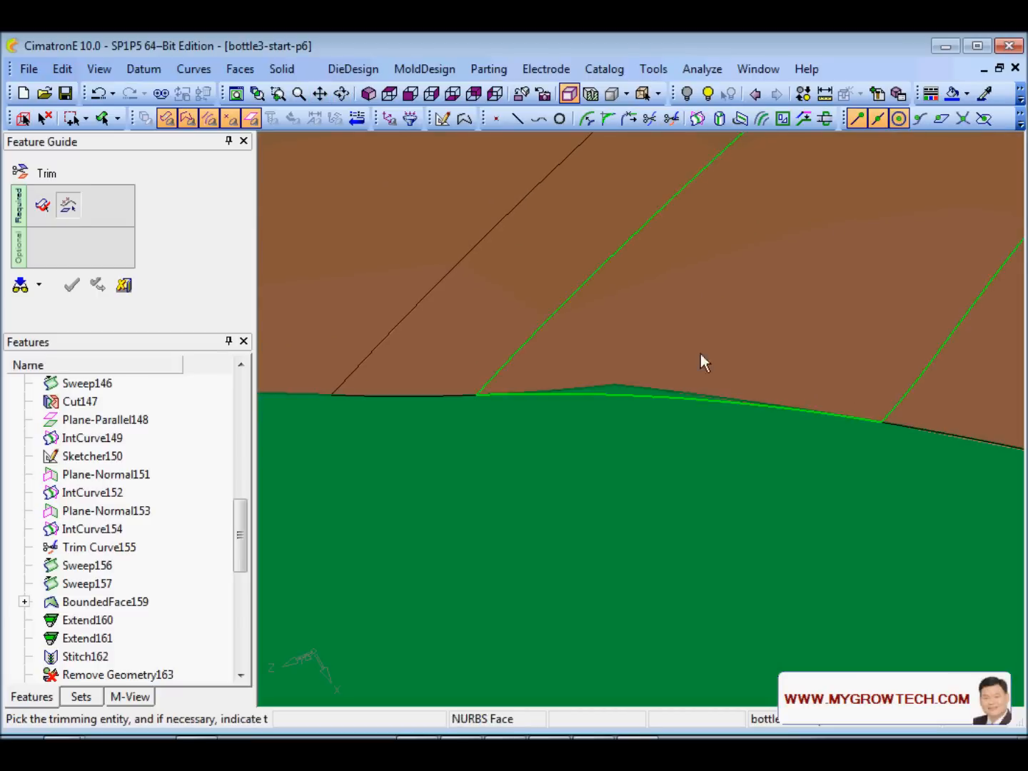
pyautogui.click(636, 396)
pyautogui.middleClick(661, 332)
pyautogui.keyDown('ctrl'); pyautogui.moveTo(664, 328); pyautogui.dragTo(542, 352, button='right'); pyautogui.keyUp('ctrl')
# - Display the open edges to check for remaining gaps on the bottle
pyautogui.rightClick(446, 297)
pyautogui.click(509, 443)
pyautogui.keyDown('ctrl'); pyautogui.moveTo(496, 310); pyautogui.dragTo(671, 334); pyautogui.keyUp('ctrl')
# - Stitch all the bottle's faces into one closed body at 0.01 max gap
pyautogui.rightClick(672, 334)
pyautogui.click(755, 362)
pyautogui.moveTo(395, 280); pyautogui.dragTo(798, 608)
pyautogui.click(750, 278)
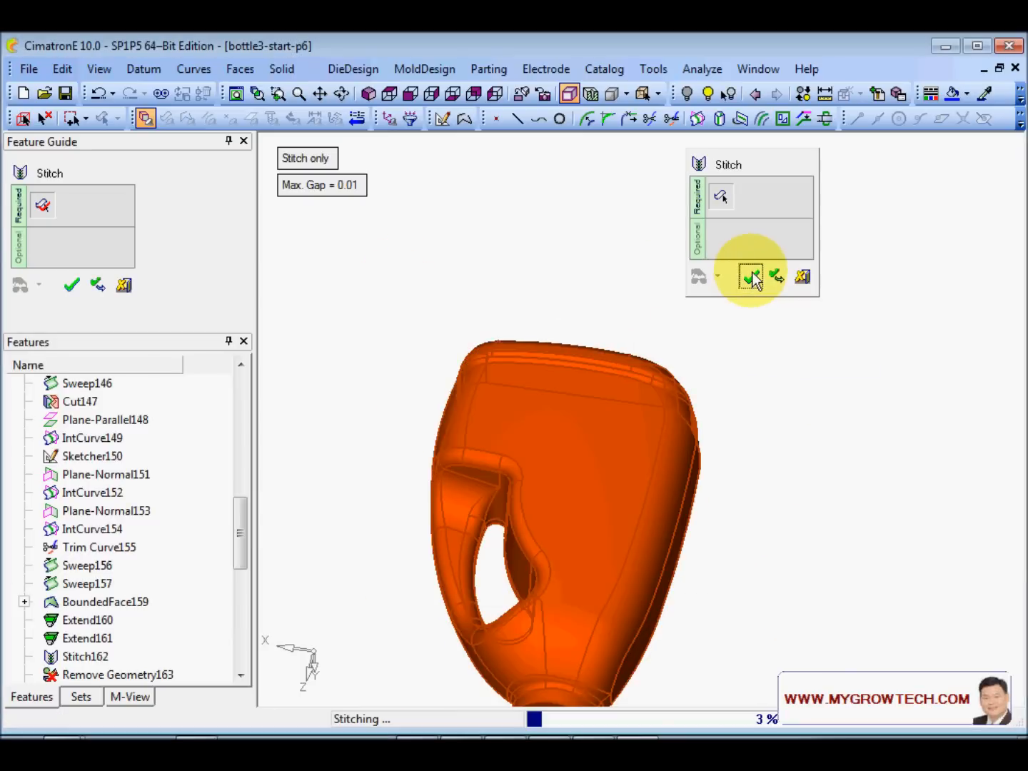
pyautogui.keyDown('ctrl'); pyautogui.moveTo(699, 413); pyautogui.dragTo(569, 352); pyautogui.keyUp('ctrl')
pyautogui.scroll(5, 746, 255)
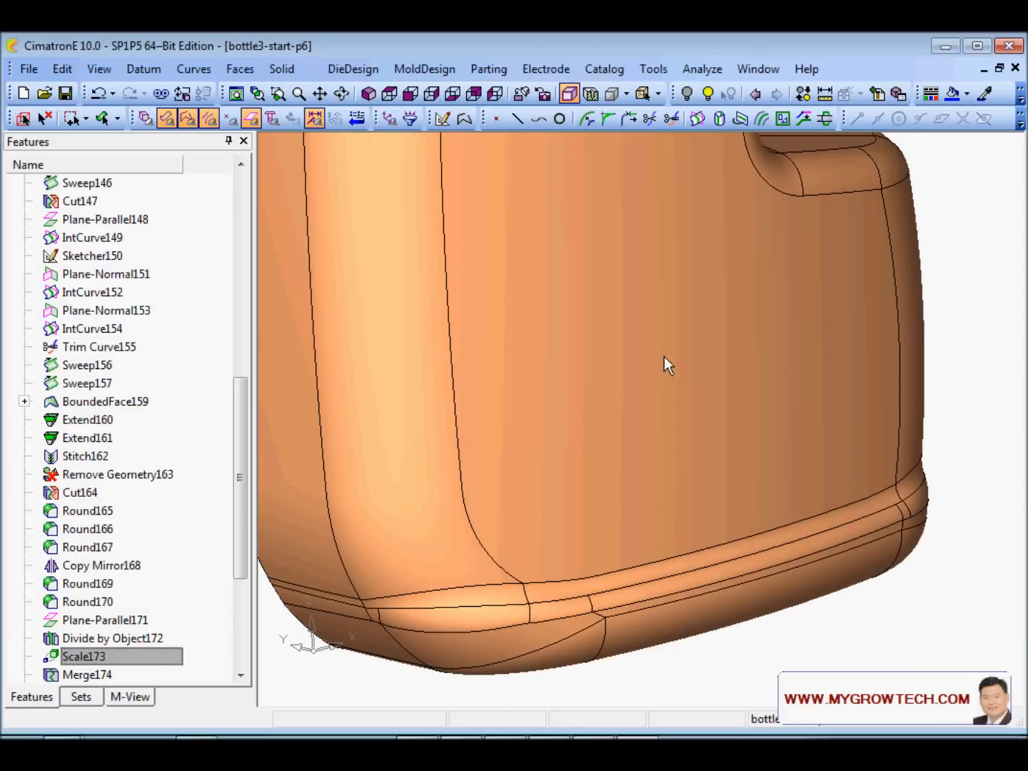
pyautogui.scroll(-4, 664, 357)
pyautogui.keyDown('ctrl'); pyautogui.moveTo(659, 530); pyautogui.dragTo(590, 447); pyautogui.keyUp('ctrl')
pyautogui.click(389, 119)
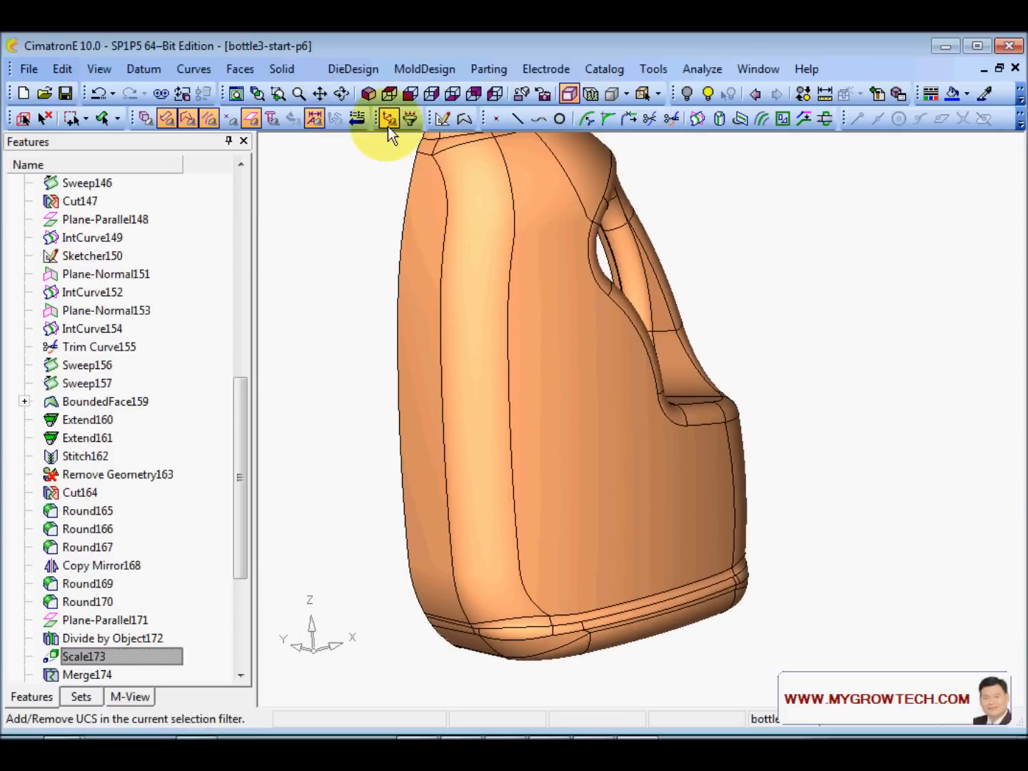
pyautogui.click(570, 94)
pyautogui.moveTo(624, 583)
pyautogui.keyDown('ctrl'); pyautogui.mouseDown()
pyautogui.moveTo(611, 421)
pyautogui.moveTo(660, 438)
pyautogui.moveTo(697, 461)
pyautogui.moveTo(639, 446)
pyautogui.moveTo(607, 487)
pyautogui.moveTo(502, 512)
pyautogui.moveTo(649, 476)
pyautogui.moveTo(646, 468)
pyautogui.moveTo(642, 497)
pyautogui.mouseUp(); pyautogui.keyUp('ctrl')
pyautogui.keyDown('ctrl'); pyautogui.moveTo(642, 498); pyautogui.dragTo(715, 410, button='right'); pyautogui.keyUp('ctrl')
pyautogui.keyDown('ctrl'); pyautogui.moveTo(628, 510); pyautogui.dragTo(647, 446, button='middle'); pyautogui.keyUp('ctrl')
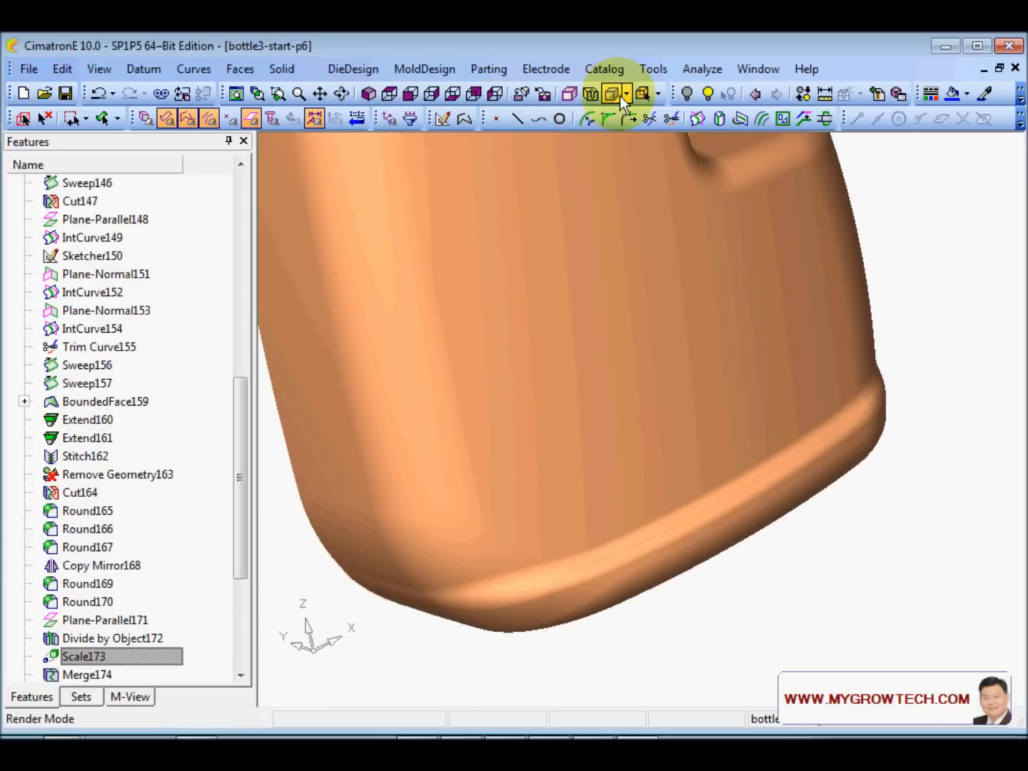
pyautogui.click(564, 94)
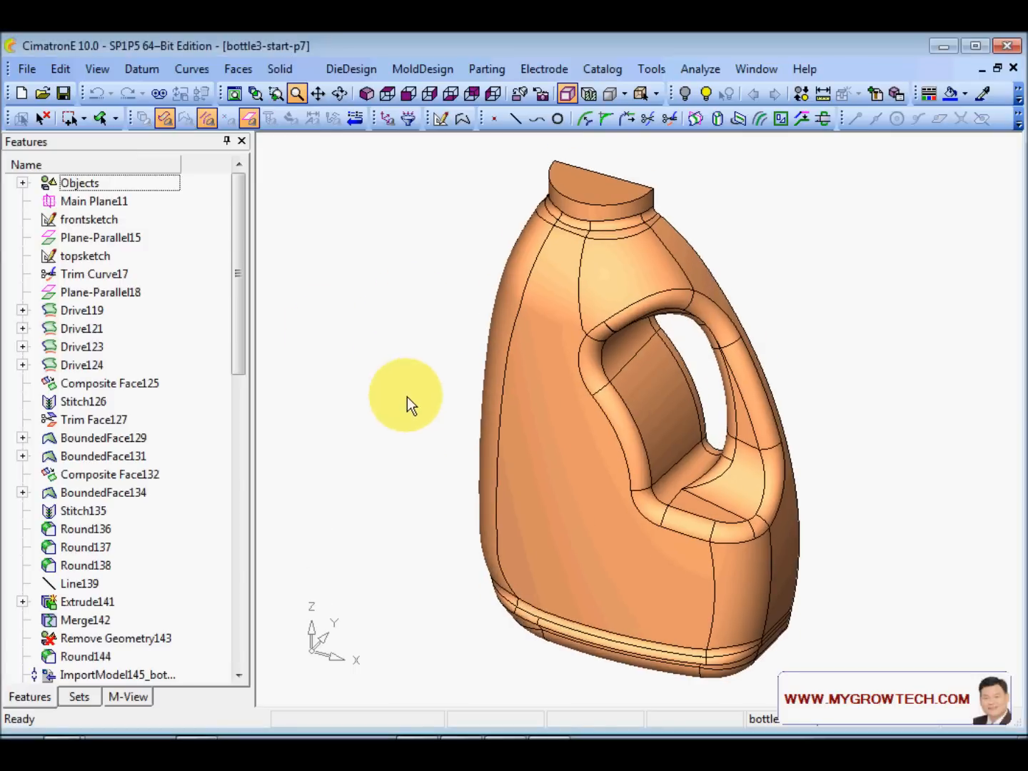
# - Import the bottle3_labor_skt.elt label sketch from part, viewing the bottle from the front
pyautogui.click(30, 70)
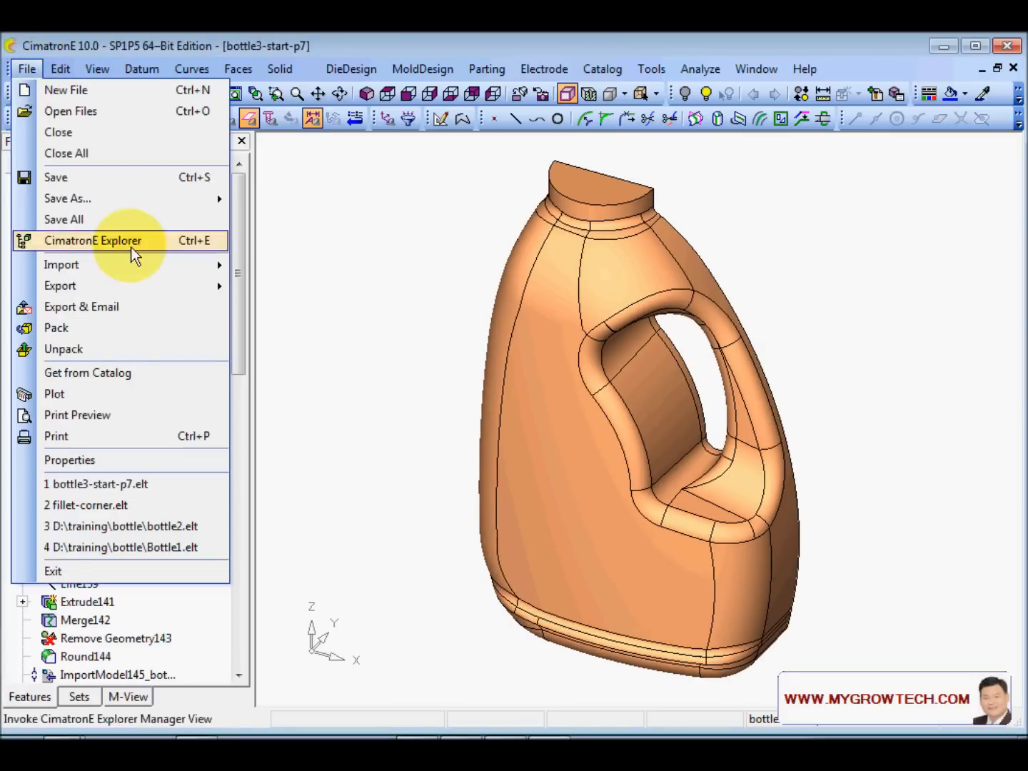
pyautogui.moveTo(225, 265)
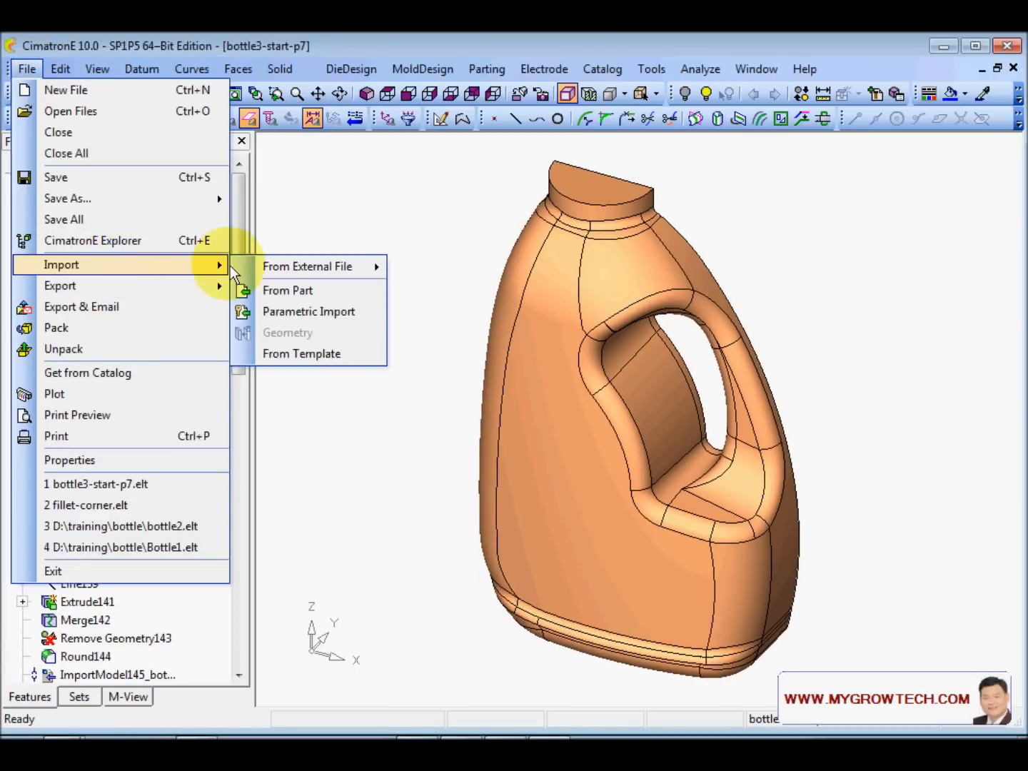
pyautogui.click(318, 293)
pyautogui.scroll(-1, 692, 512)
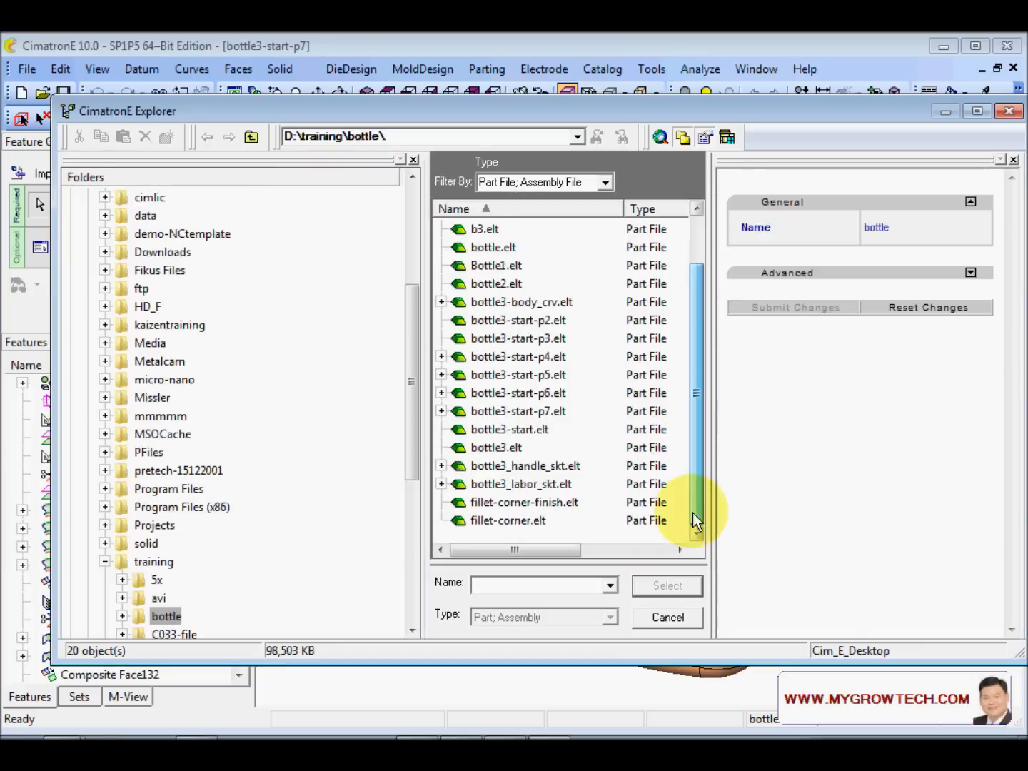
pyautogui.click(561, 486)
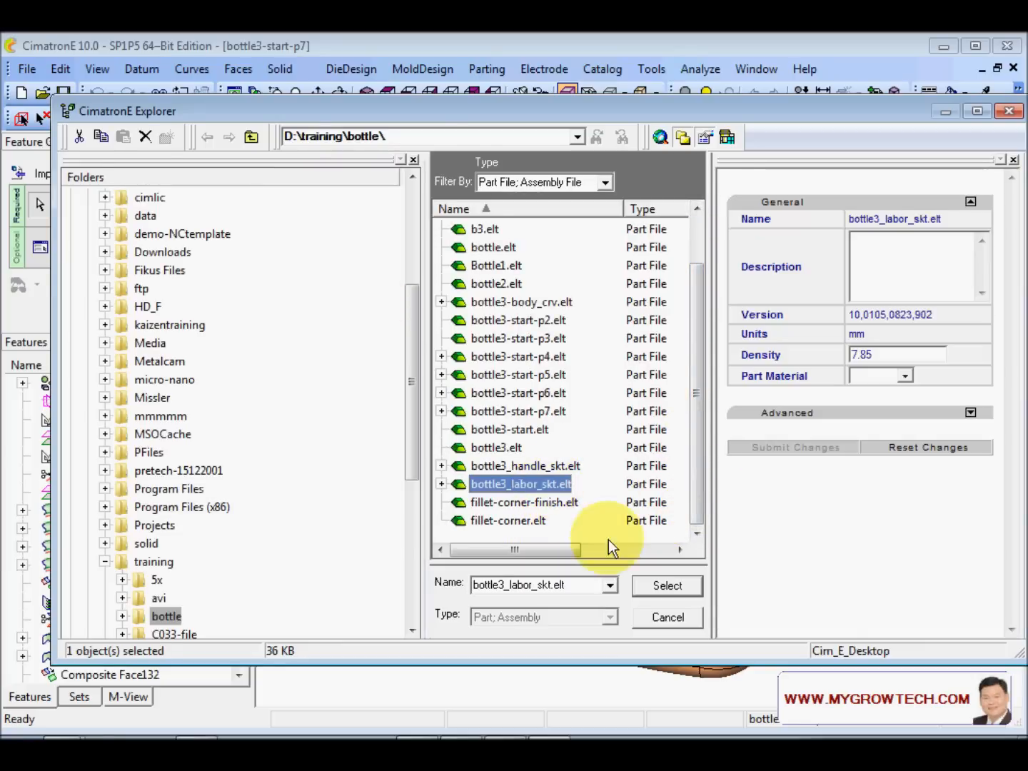
pyautogui.click(667, 585)
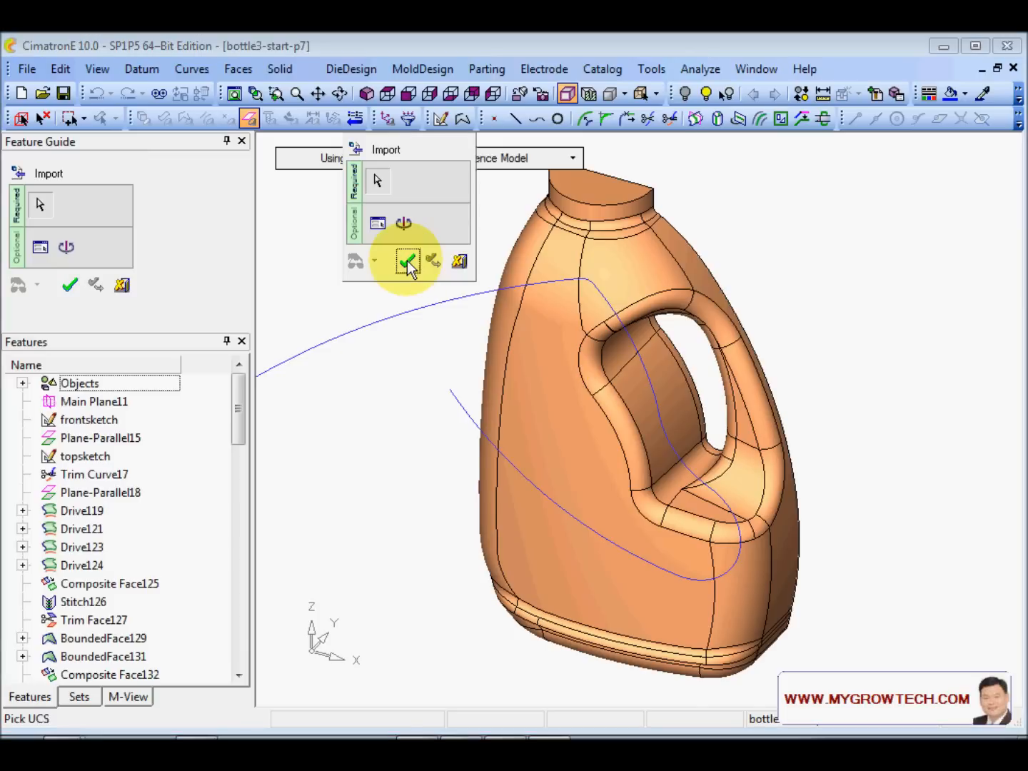
pyautogui.click(407, 261)
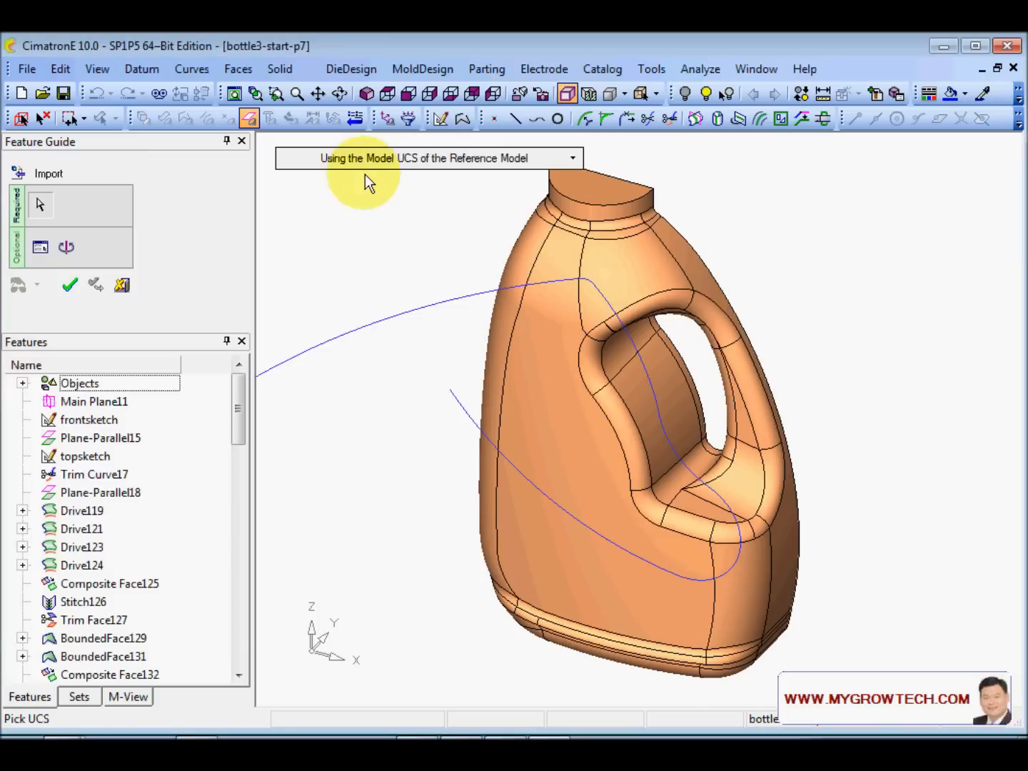
pyautogui.click(409, 94)
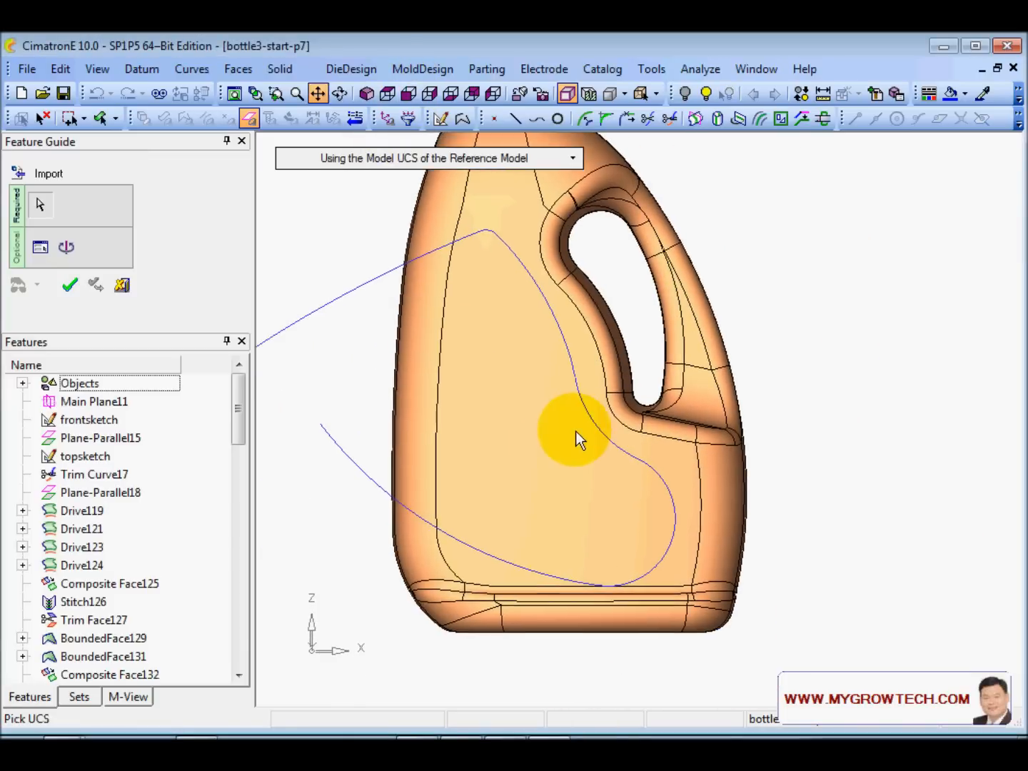
# - Set the import placement to Move By XYZ Delta with Delta Z 6
pyautogui.click(68, 248)
pyautogui.click(331, 157)
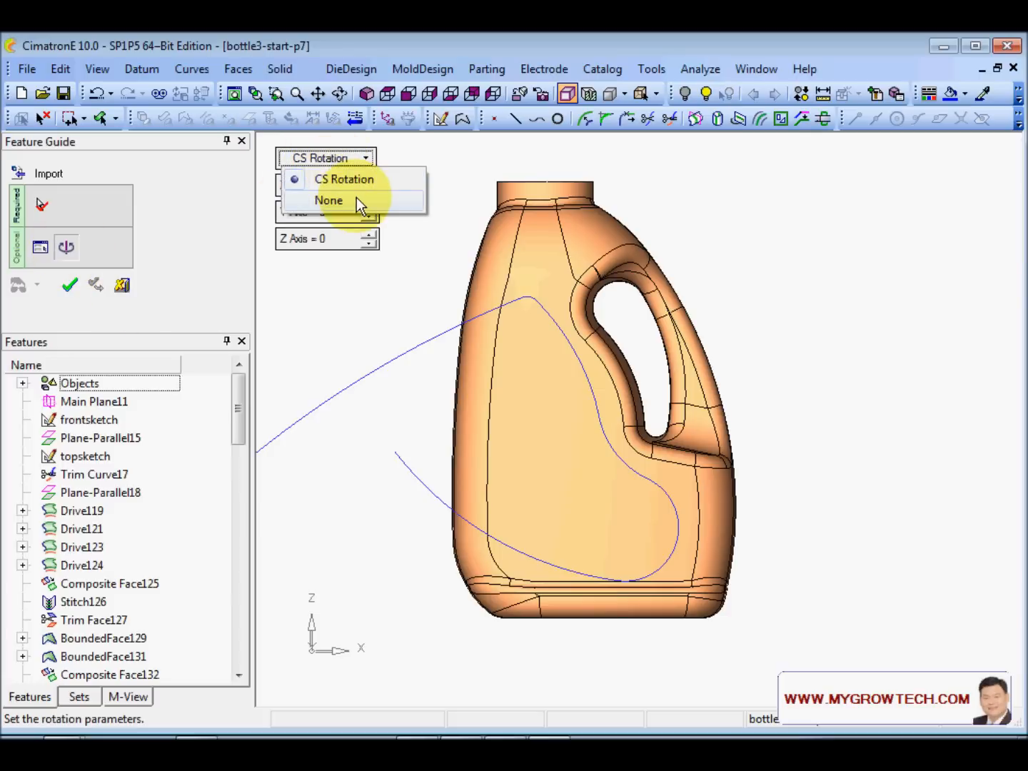
pyautogui.click(40, 248)
pyautogui.click(365, 163)
pyautogui.click(368, 203)
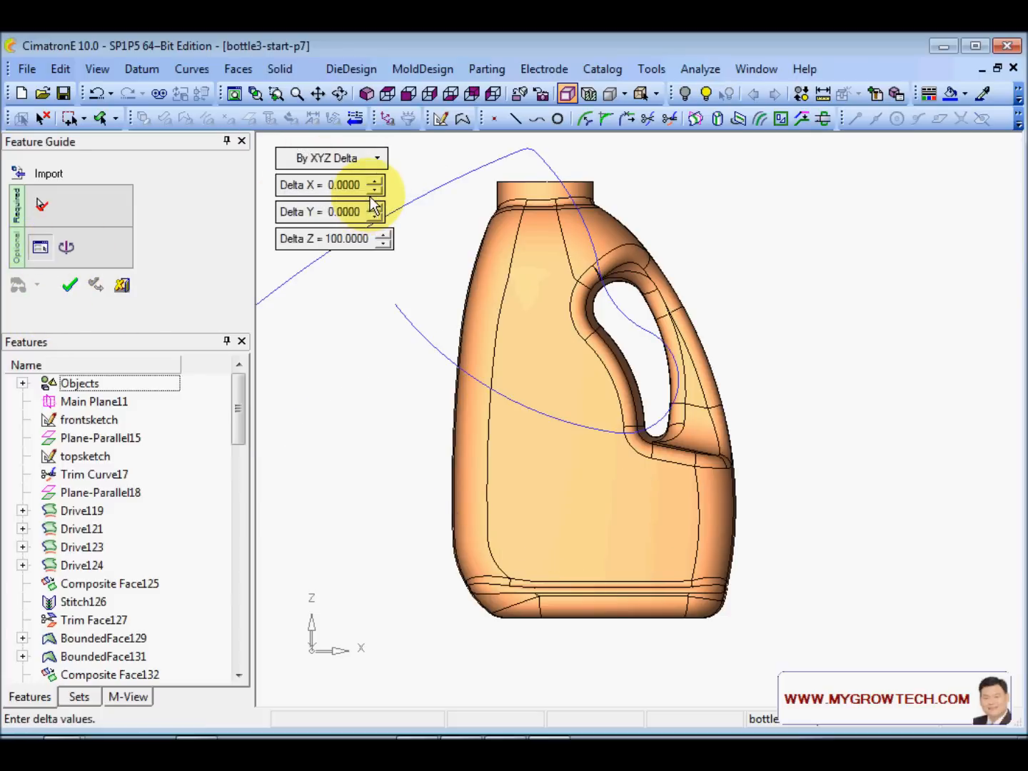
pyautogui.click(350, 243)
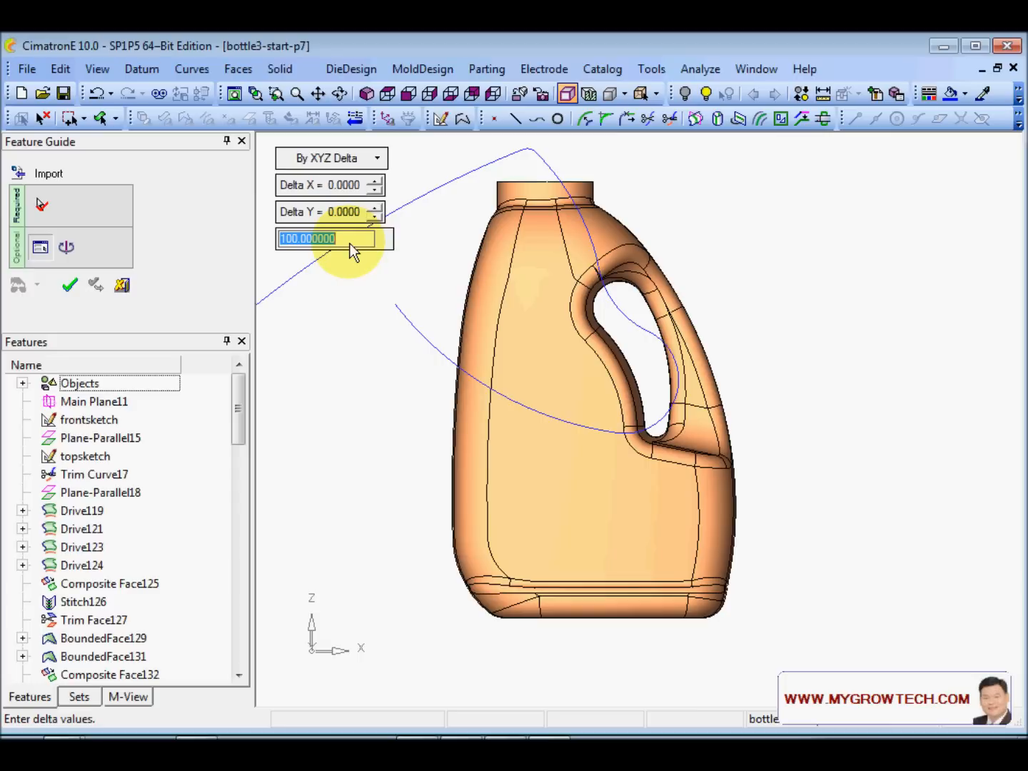
pyautogui.write('0')
pyautogui.press('Return')
pyautogui.click(376, 235)
pyautogui.click(377, 235)
pyautogui.click(379, 234)
pyautogui.click(379, 235)
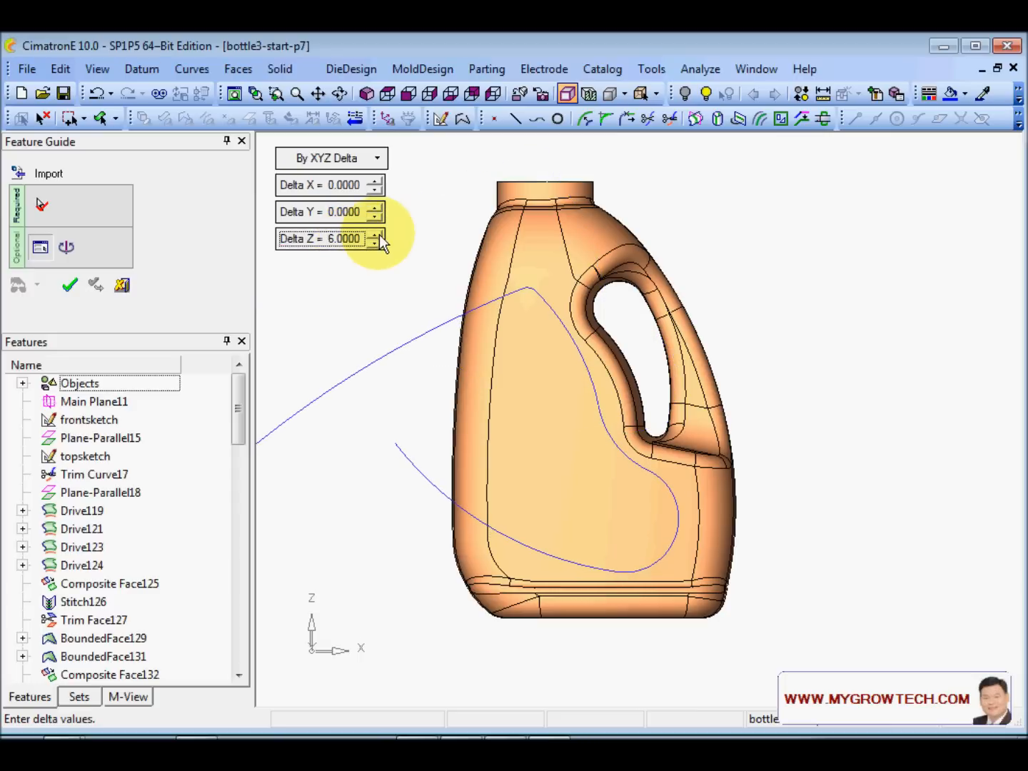
# - Set Delta X to -6 and finish importing the label sketch
pyautogui.click(376, 190)
pyautogui.click(377, 190)
pyautogui.click(376, 189)
pyautogui.click(376, 189)
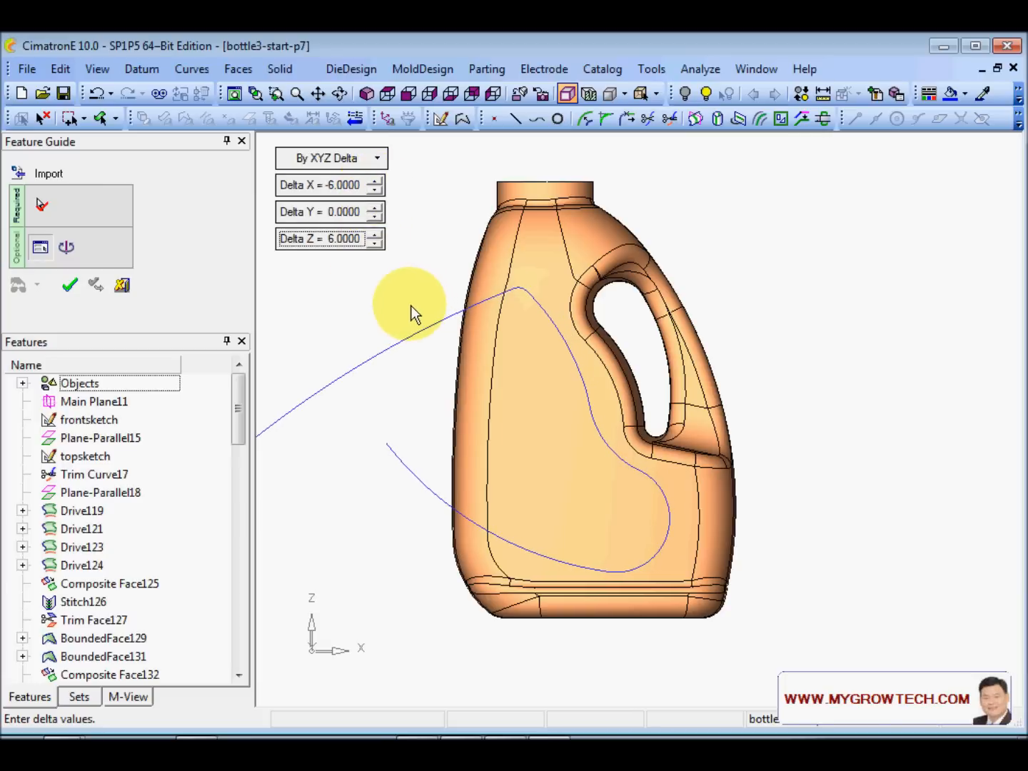
pyautogui.middleClick(440, 261)
pyautogui.click(440, 261)
pyautogui.keyDown('ctrl'); pyautogui.moveTo(447, 257); pyautogui.dragTo(519, 428, button='right'); pyautogui.keyUp('ctrl')
pyautogui.keyDown('ctrl'); pyautogui.moveTo(525, 414); pyautogui.dragTo(564, 410); pyautogui.keyUp('ctrl')
# - Create a 3.0000 offset surface from the bottle's large side face
pyautogui.click(239, 68)
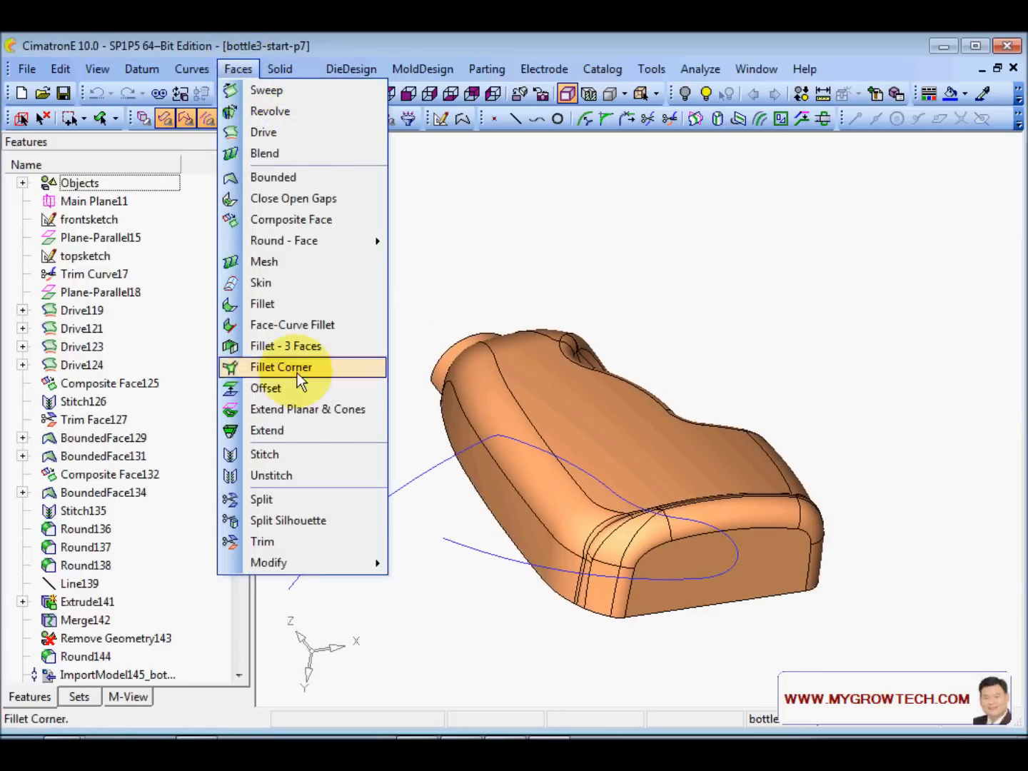
pyautogui.click(293, 388)
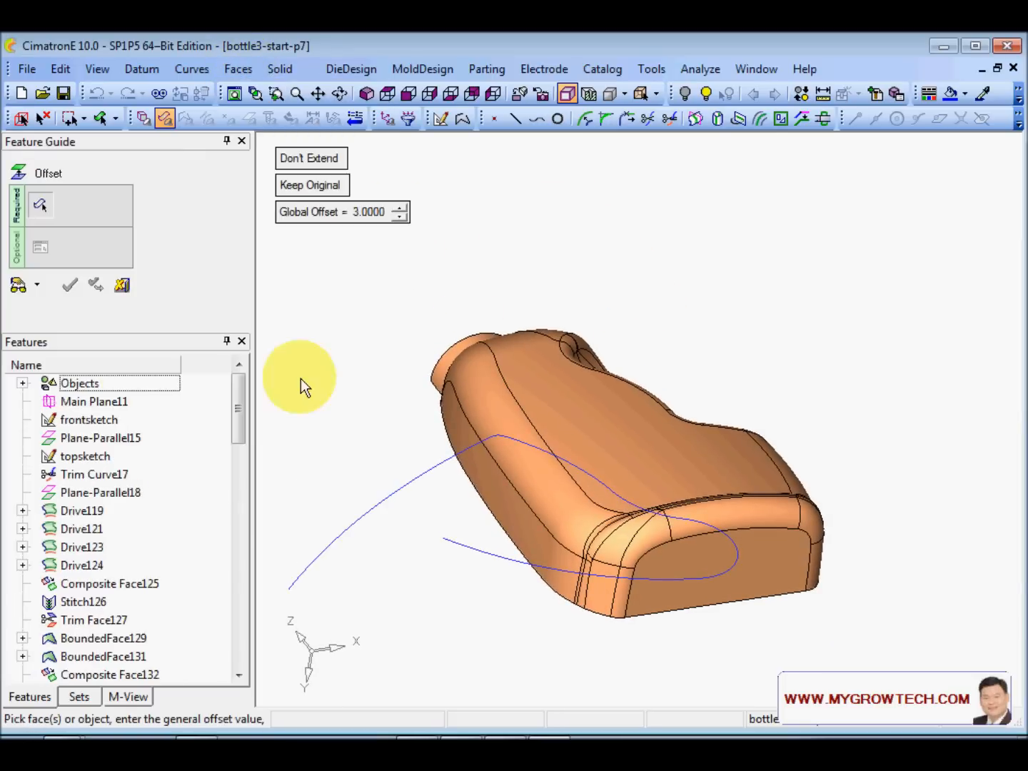
pyautogui.click(608, 438)
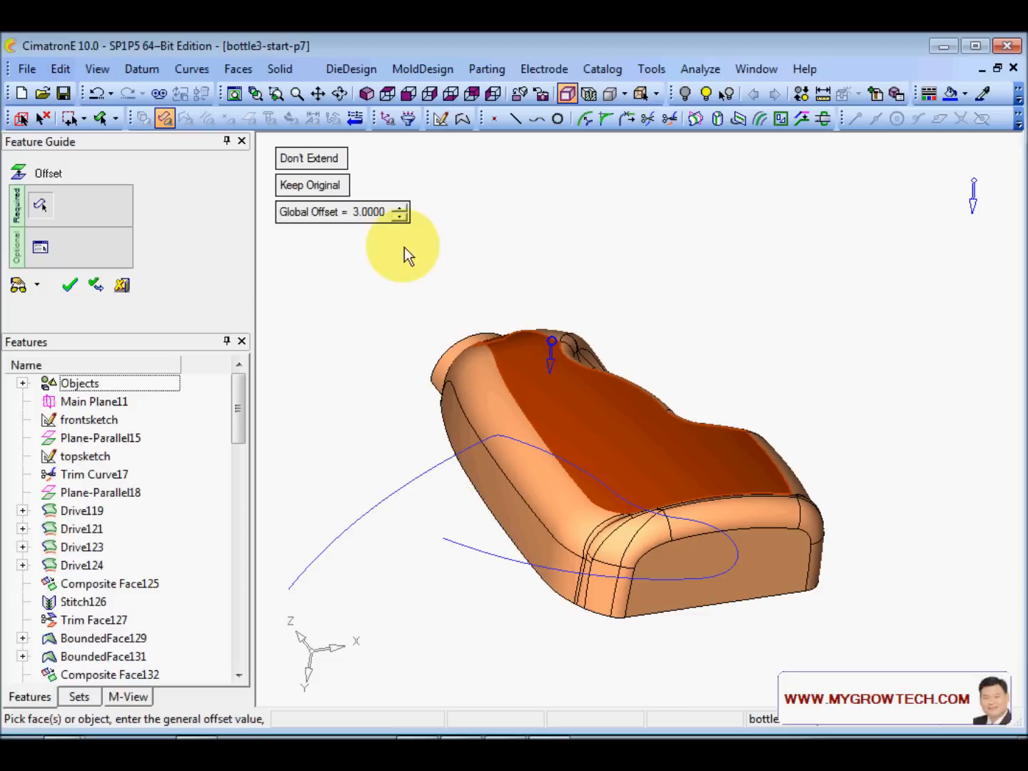
pyautogui.rightClick(598, 236)
pyautogui.click(599, 237)
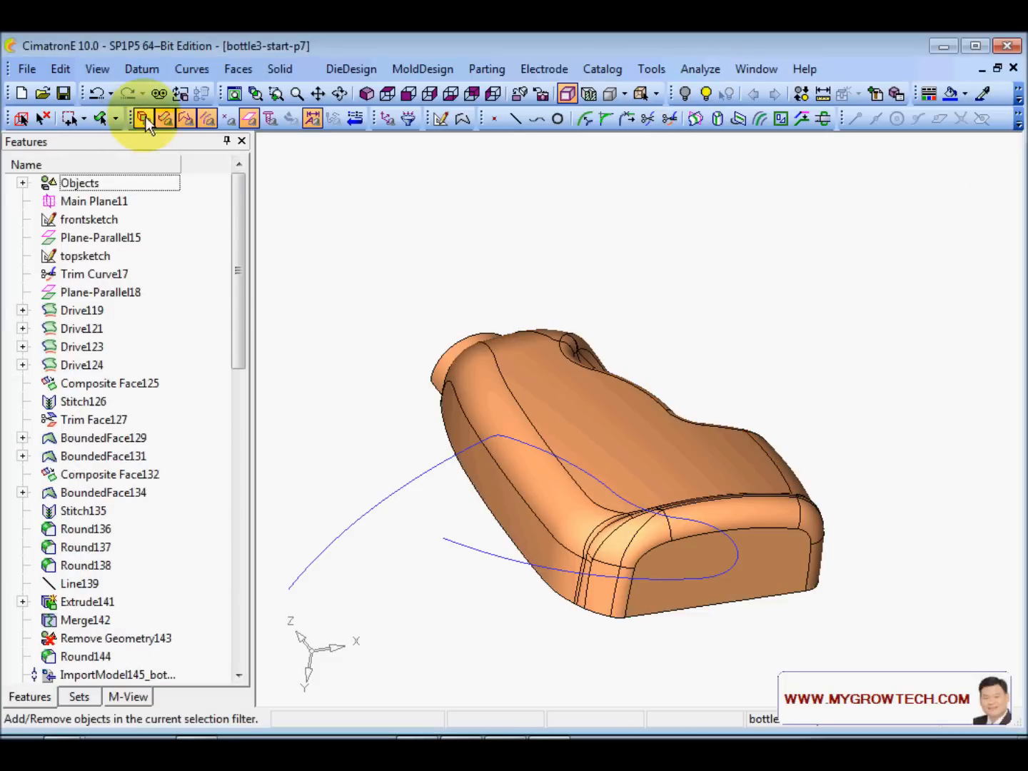
# - Hide the bottle solid, leaving only the offset surface and label curves
pyautogui.click(446, 385)
pyautogui.click(685, 93)
pyautogui.keyDown('ctrl'); pyautogui.moveTo(686, 283); pyautogui.dragTo(668, 370); pyautogui.keyUp('ctrl')
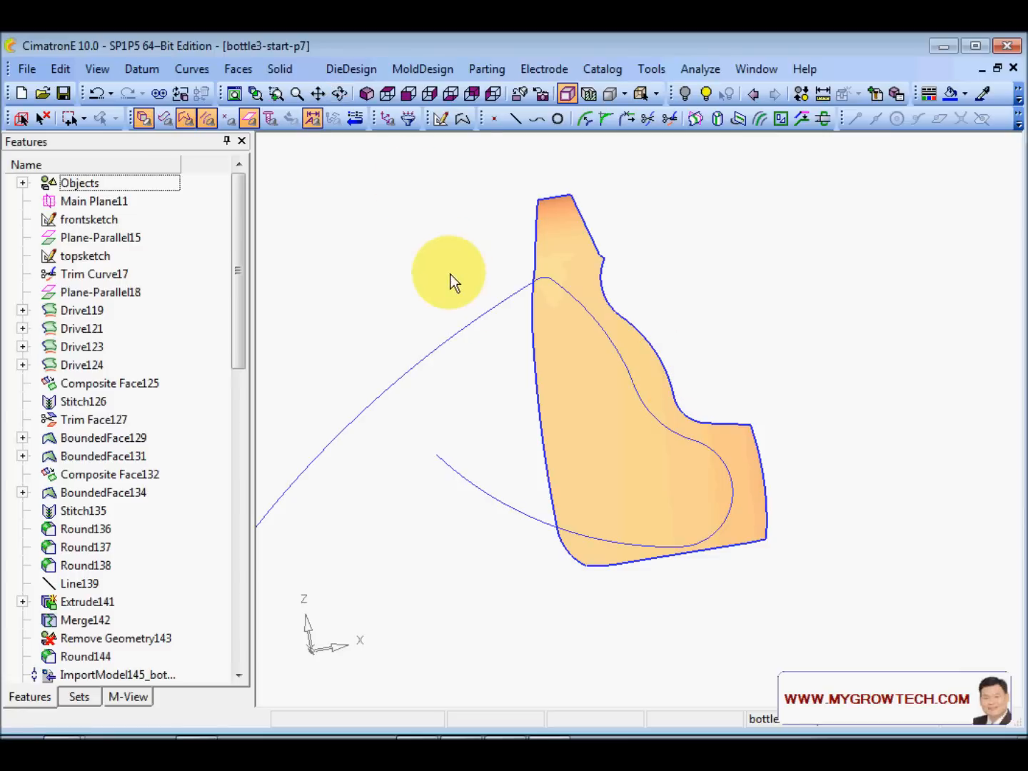
pyautogui.keyDown('ctrl'); pyautogui.moveTo(449, 272); pyautogui.dragTo(662, 386); pyautogui.keyUp('ctrl')
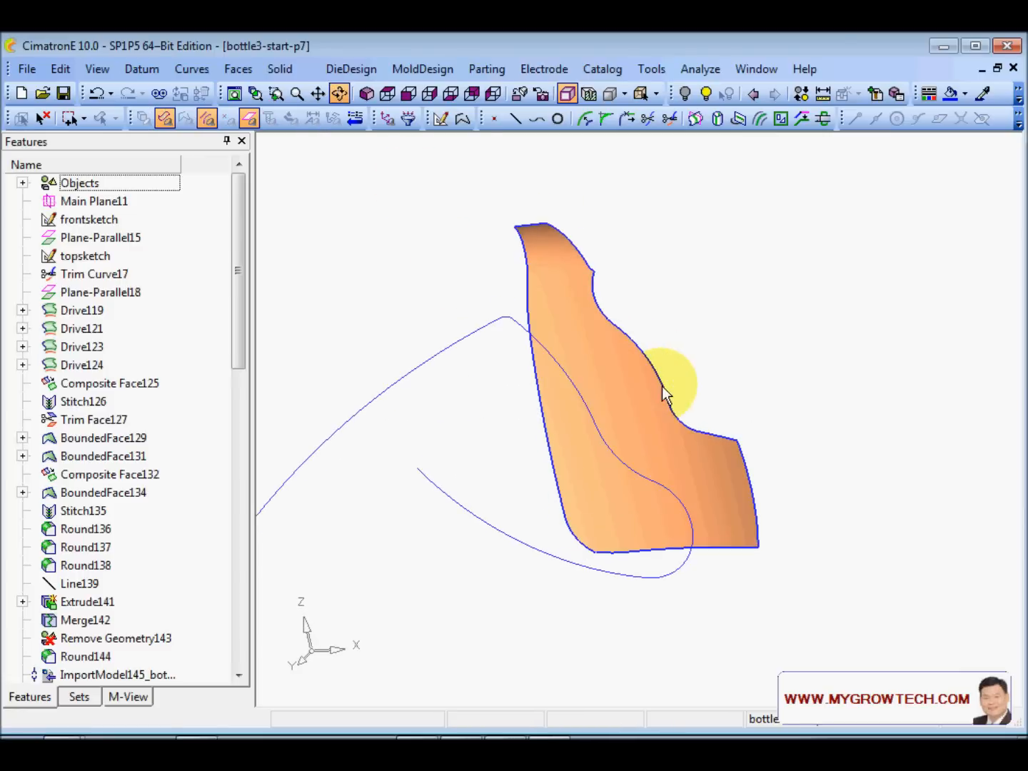
pyautogui.click(239, 67)
pyautogui.click(275, 499)
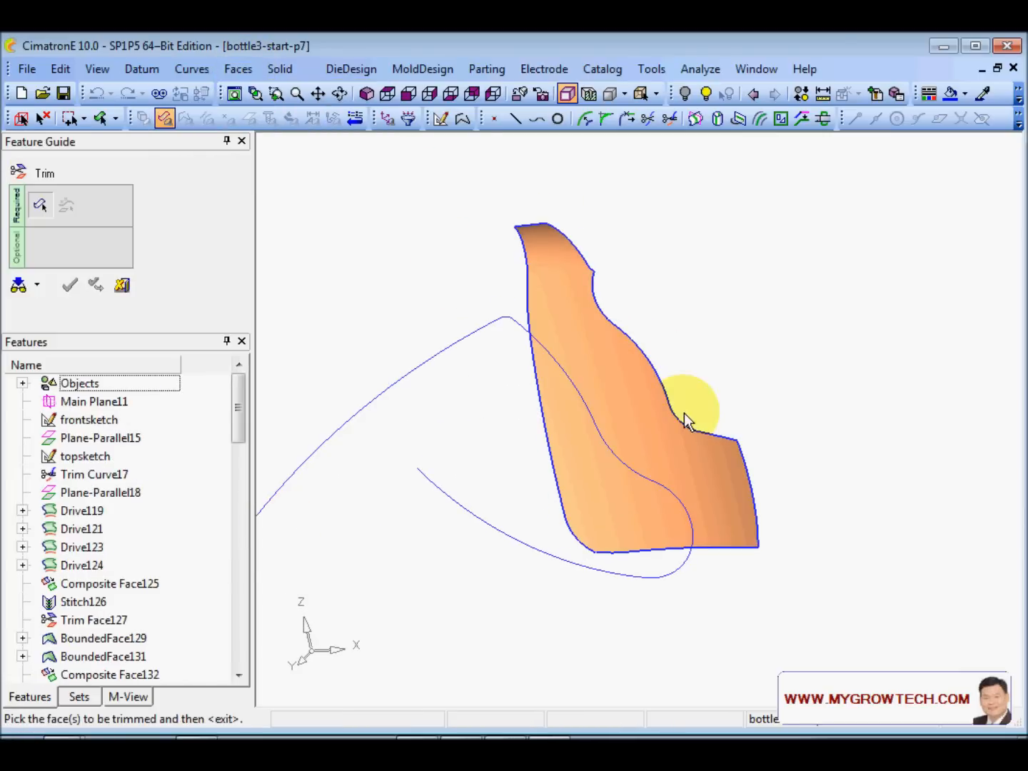
# - Trim the offset surface by the label curve projected along Y, flipped to keep the label patch
pyautogui.click(575, 452)
pyautogui.middleClick(576, 450)
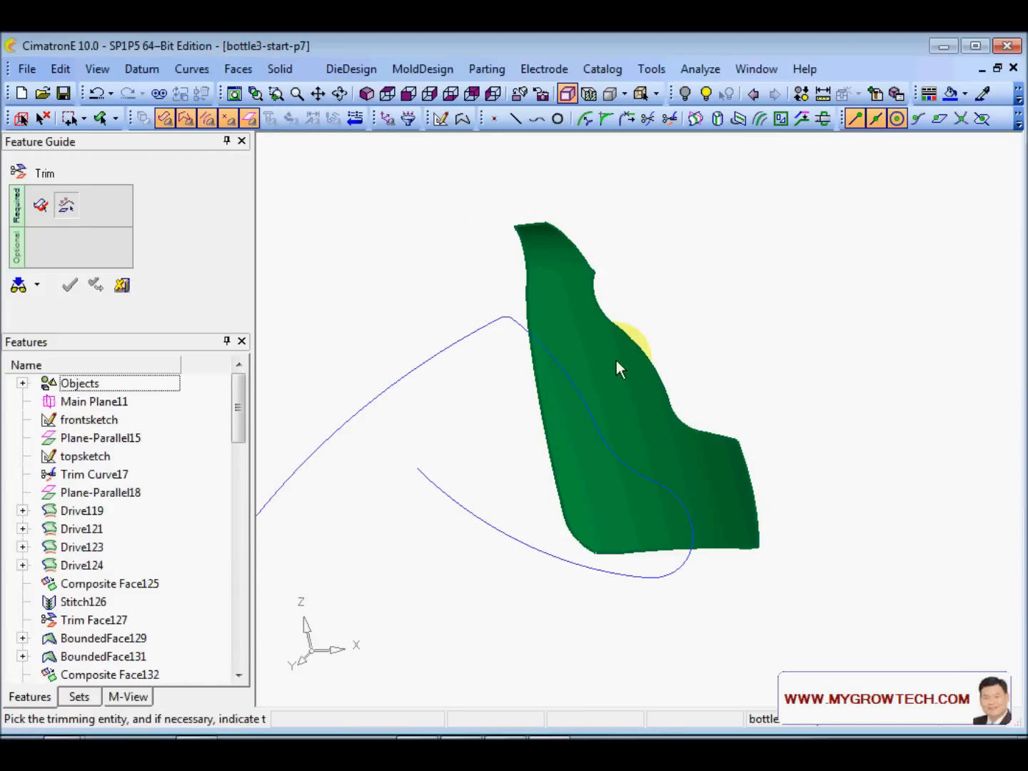
pyautogui.click(561, 370)
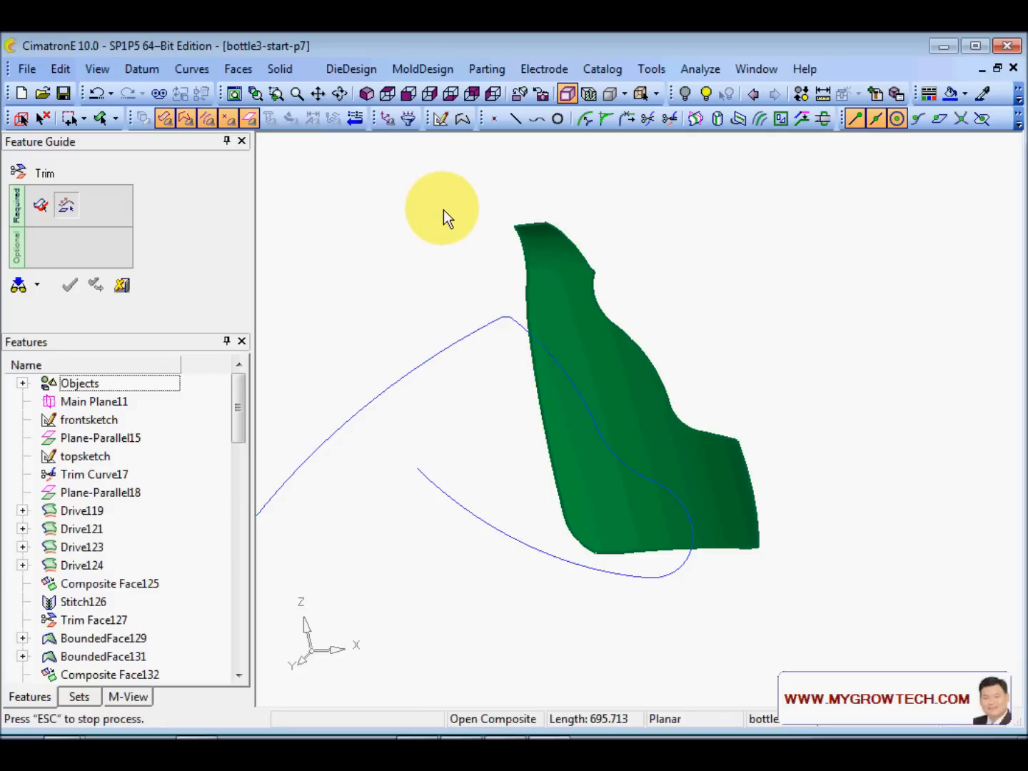
pyautogui.click(548, 431)
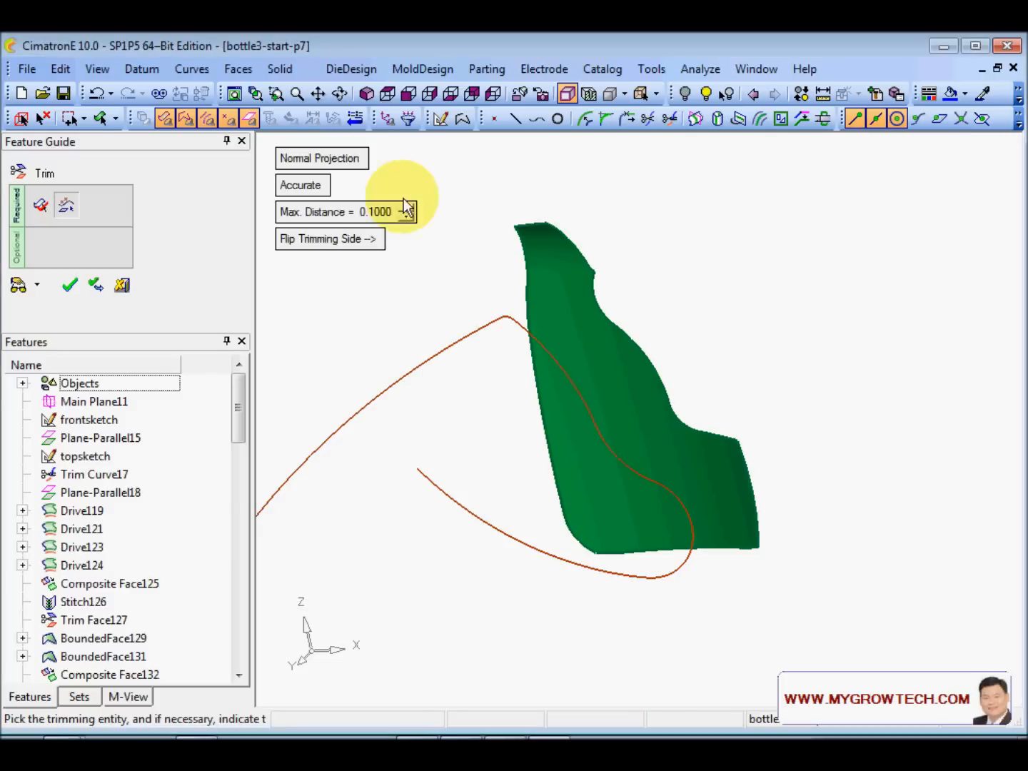
pyautogui.click(327, 159)
pyautogui.keyDown('ctrl'); pyautogui.moveTo(448, 362); pyautogui.dragTo(491, 384); pyautogui.keyUp('ctrl')
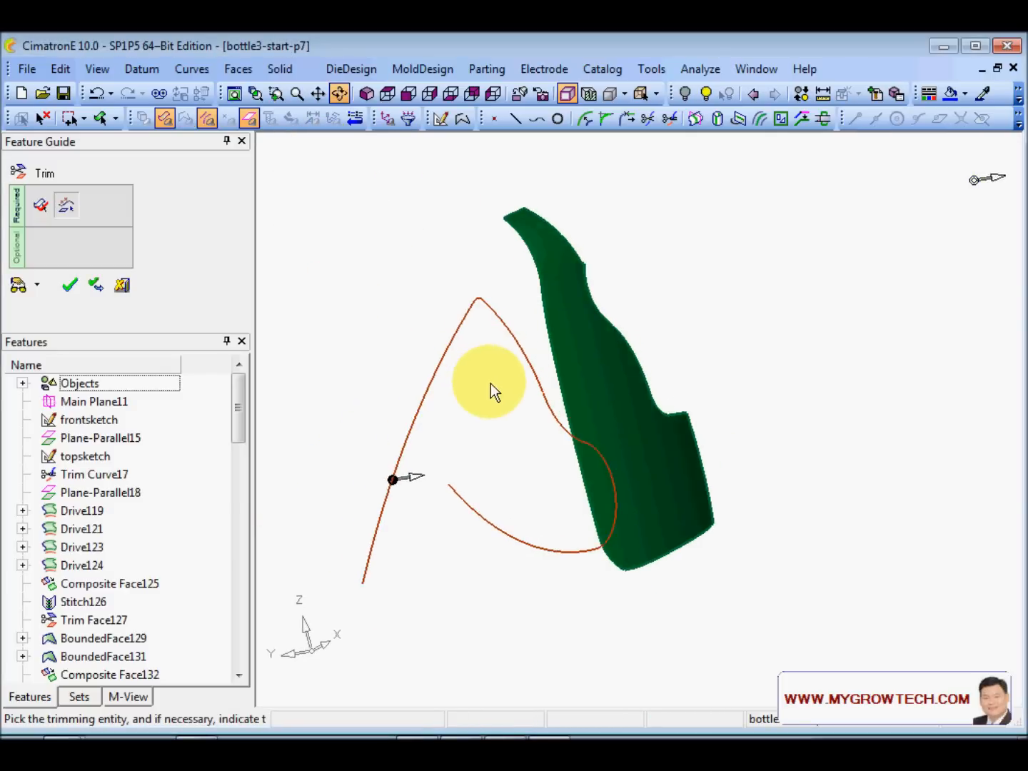
pyautogui.rightClick(404, 502)
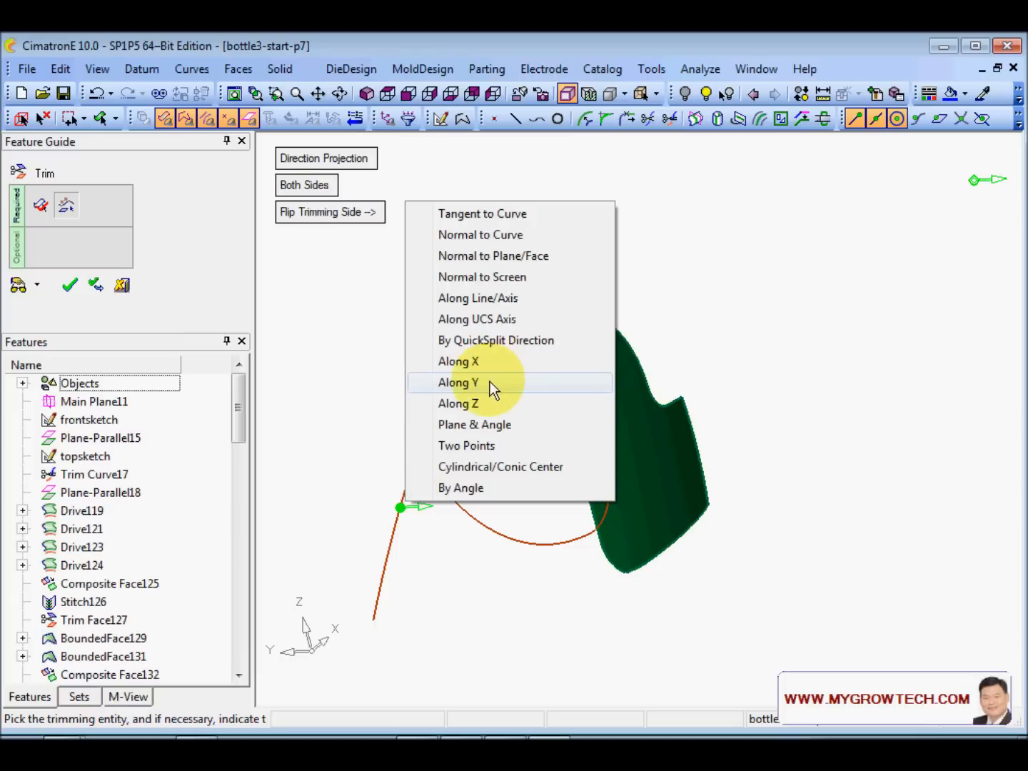
pyautogui.click(490, 383)
pyautogui.click(380, 509)
pyautogui.click(20, 286)
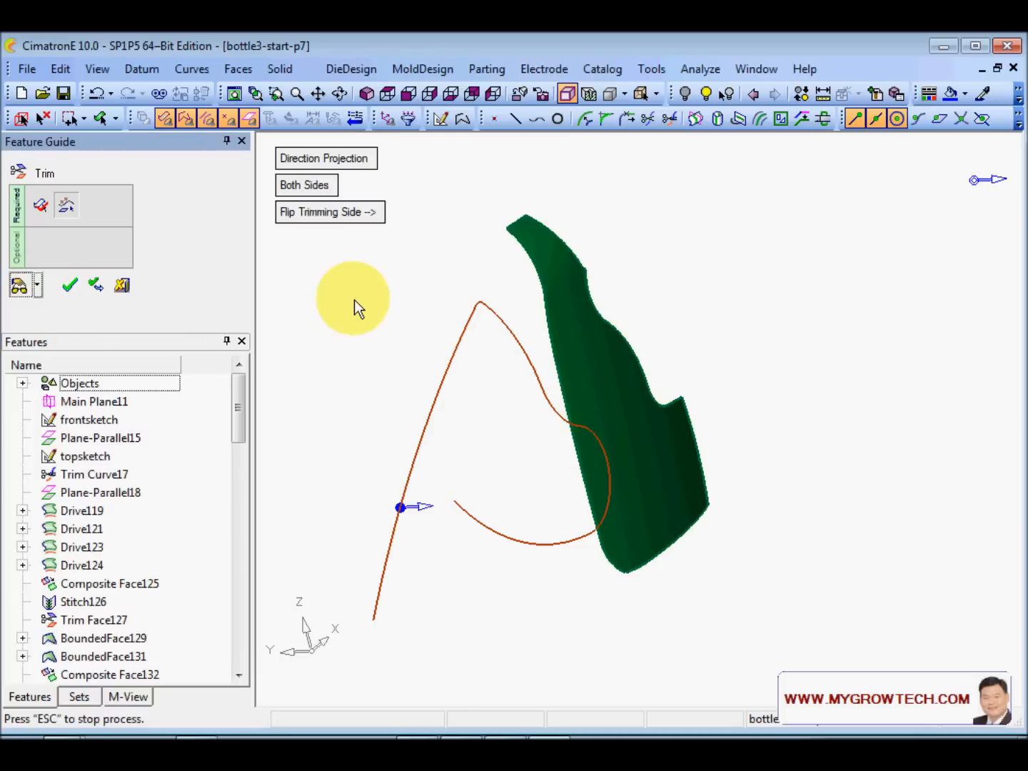
pyautogui.click(466, 257)
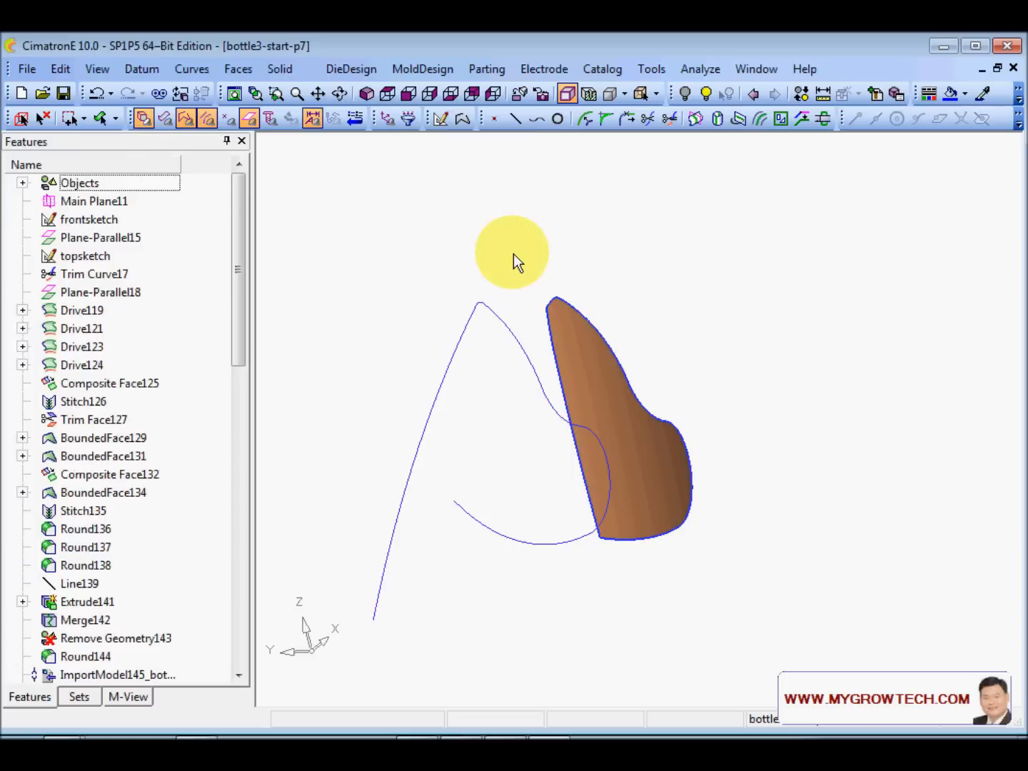
# - Delete the imported label curve
pyautogui.rightClick(488, 213)
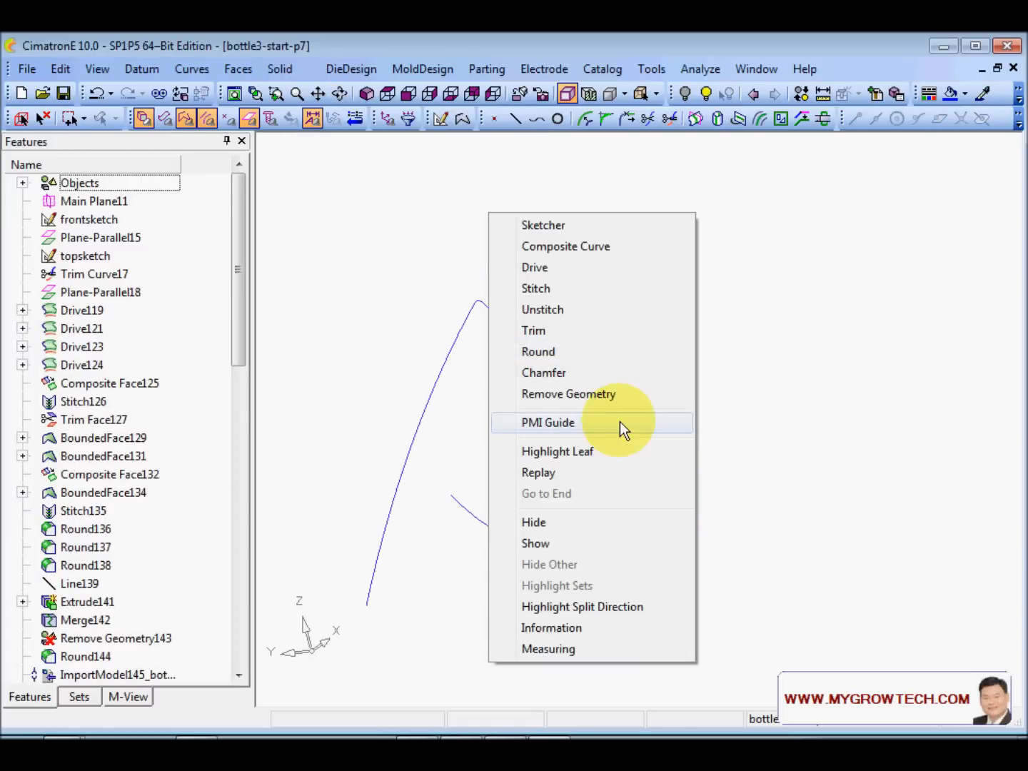
pyautogui.click(611, 393)
pyautogui.click(460, 336)
pyautogui.middleClick(509, 220)
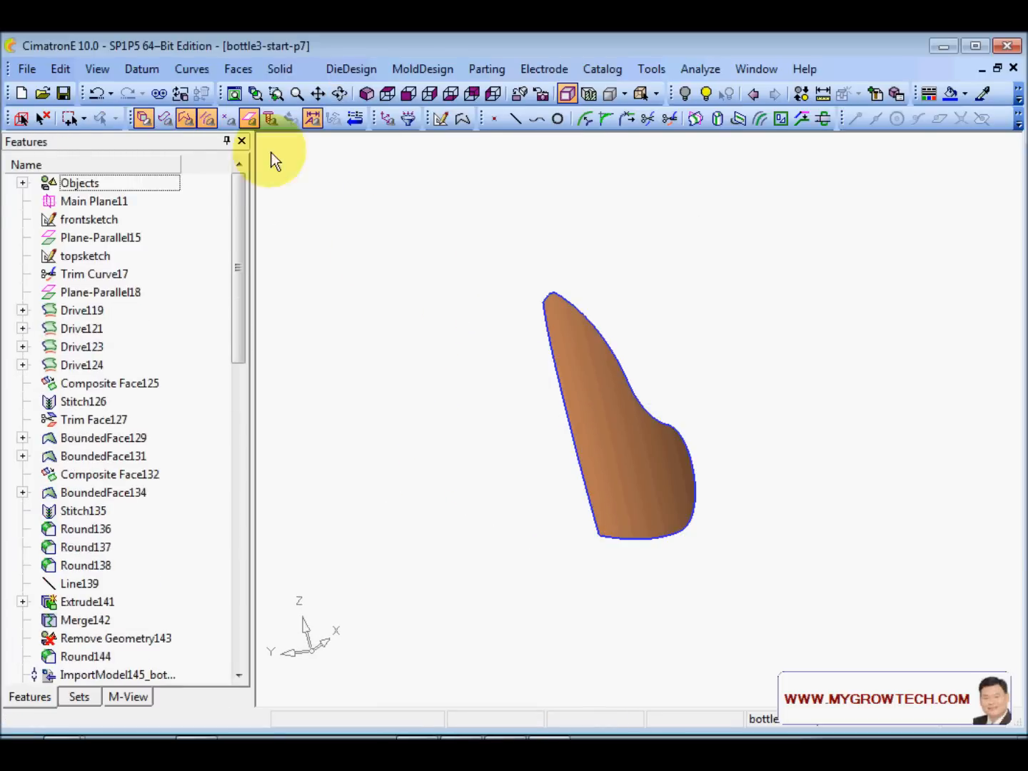
# - Extend one edge of the label patch naturally by 50 mm
pyautogui.click(234, 69)
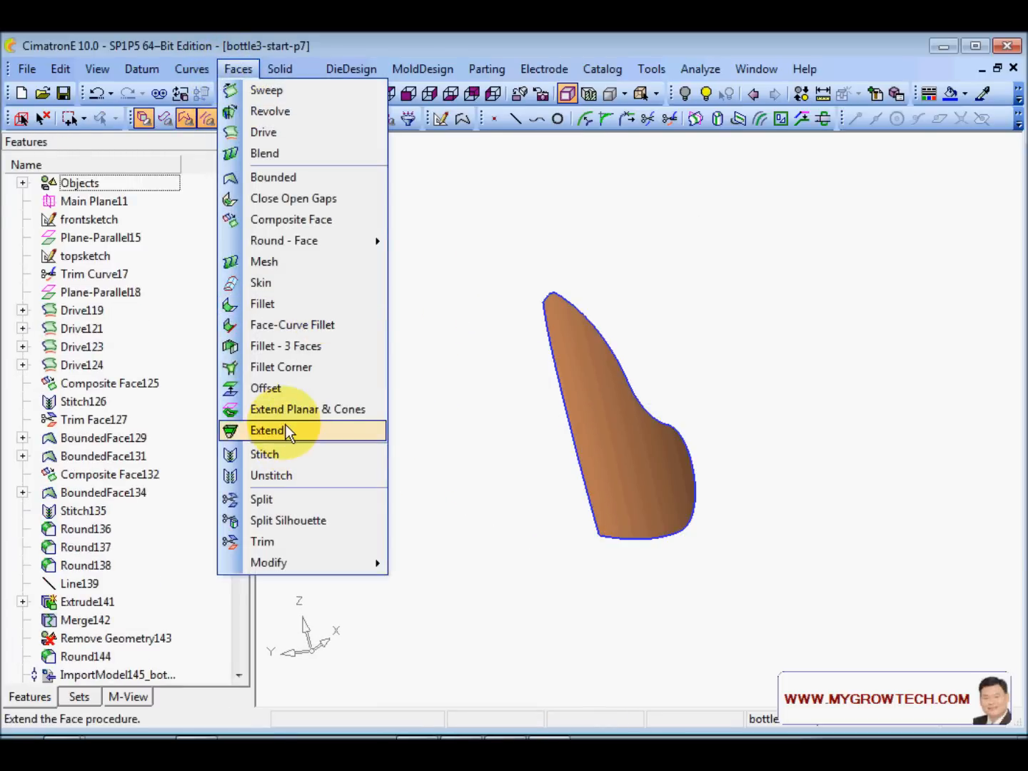
pyautogui.click(286, 426)
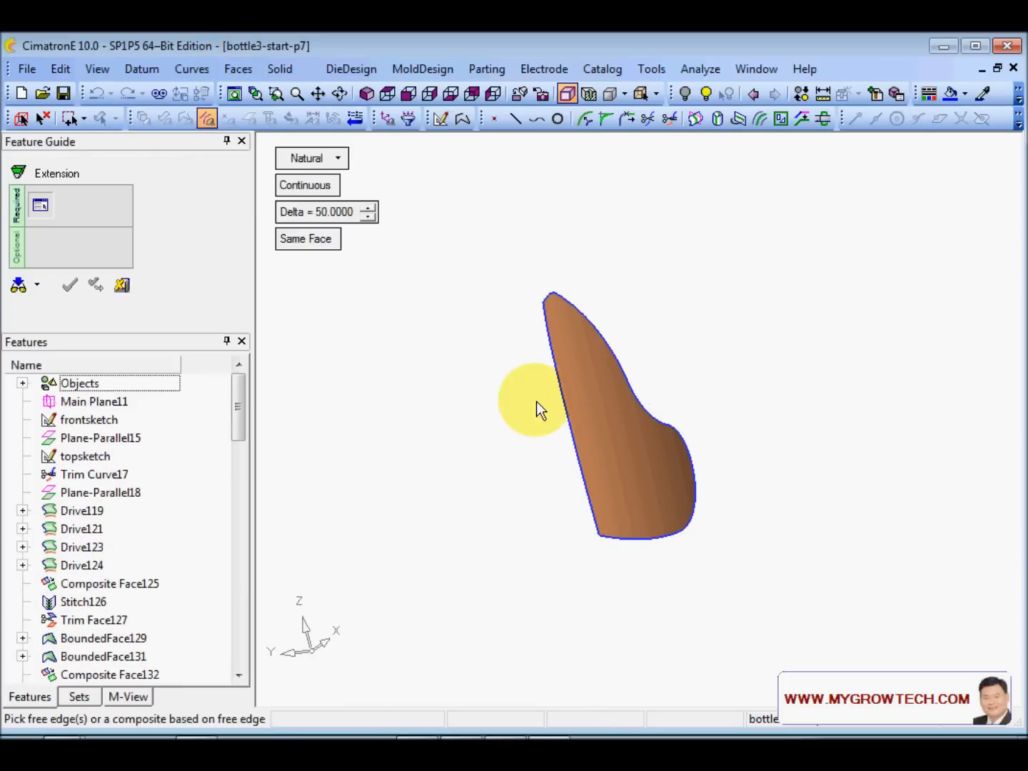
pyautogui.click(505, 294)
pyautogui.middleClick(570, 269)
pyautogui.click(571, 267)
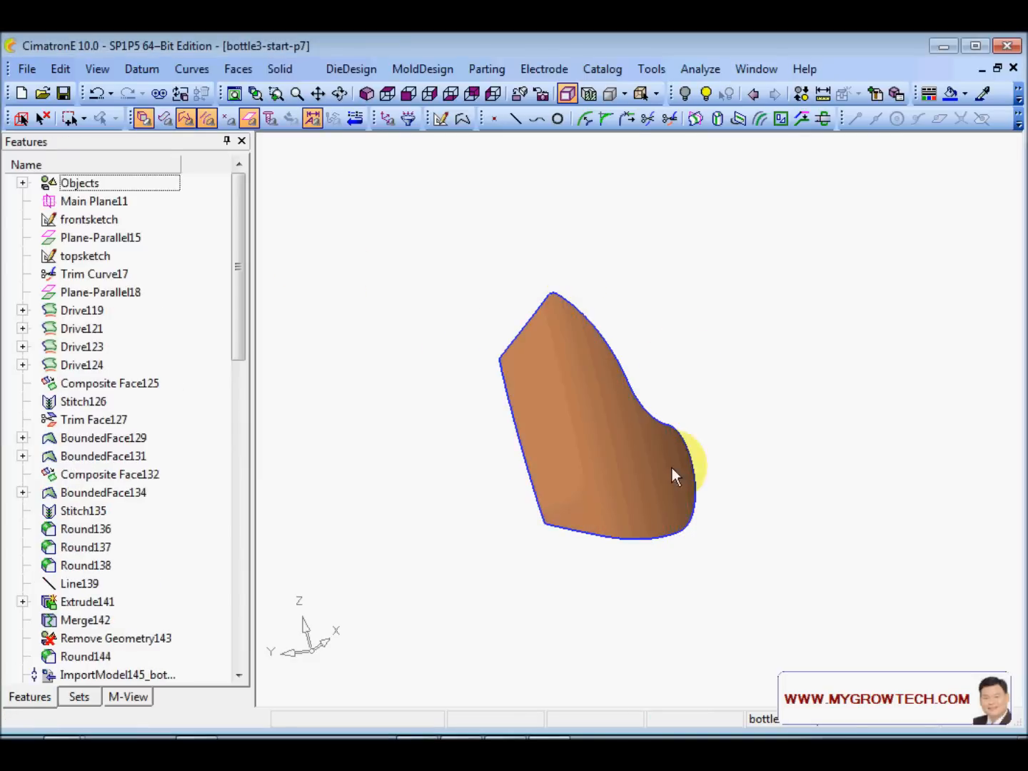
pyautogui.moveTo(588, 448)
pyautogui.mouseDown(button='middle')
pyautogui.moveTo(443, 374)
pyautogui.moveTo(930, 676)
pyautogui.mouseUp(button='middle')
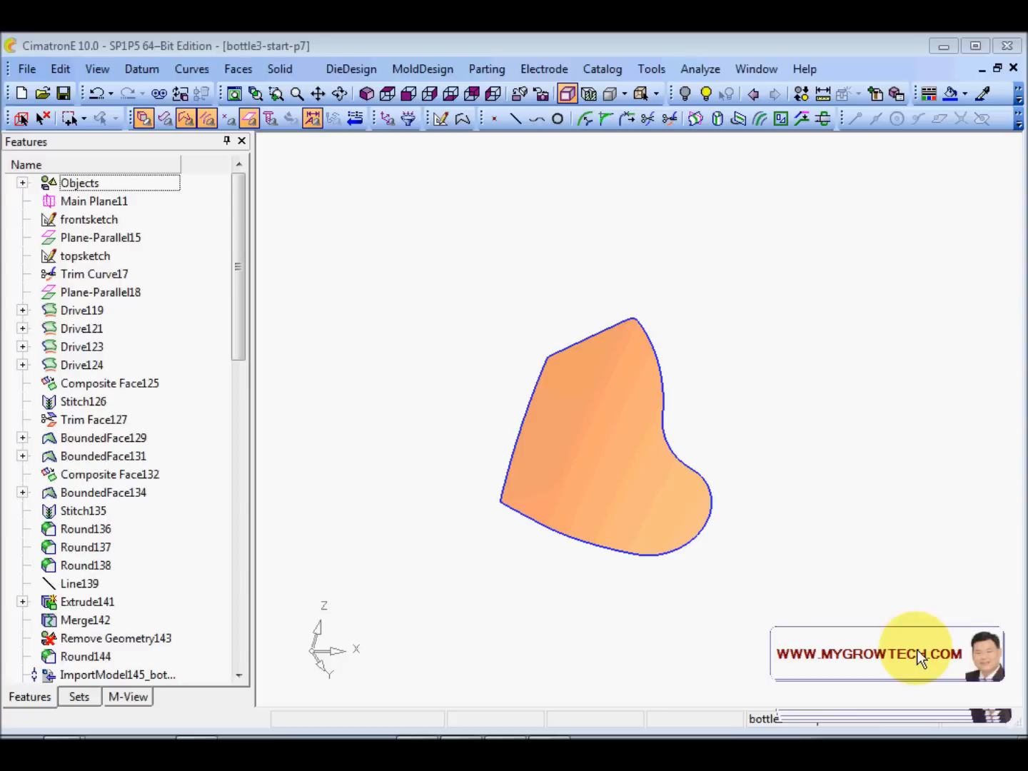
pyautogui.moveTo(815, 608); pyautogui.dragTo(854, 544, button='middle')
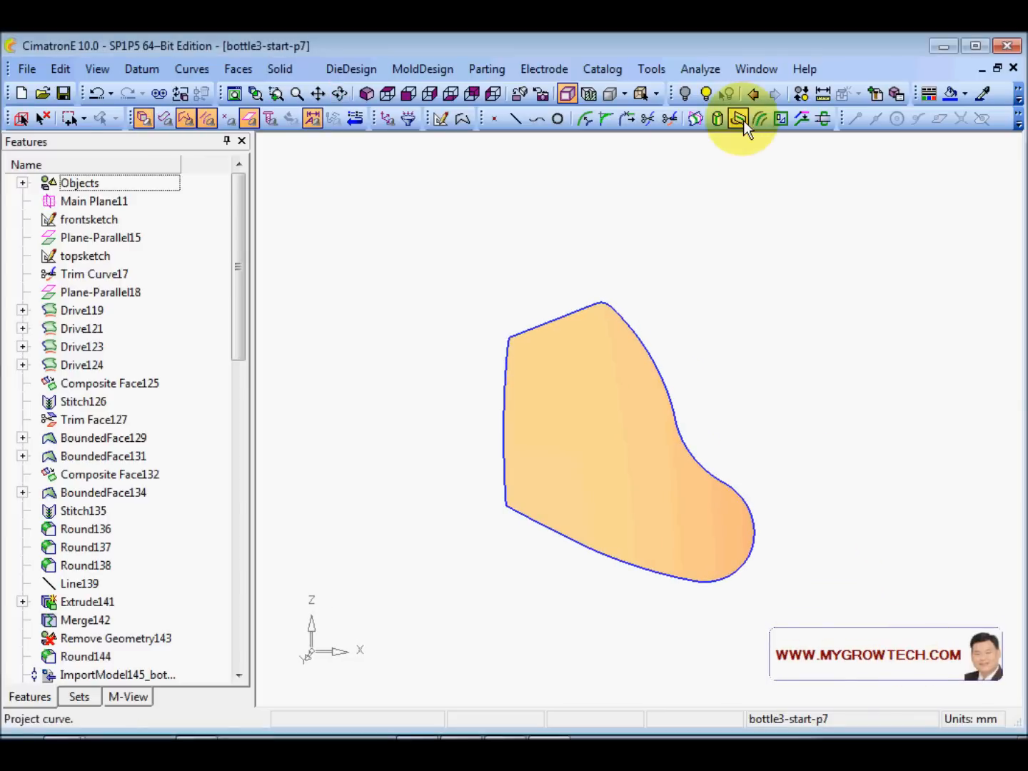
pyautogui.moveTo(712, 143); pyautogui.dragTo(581, 385, button='middle')
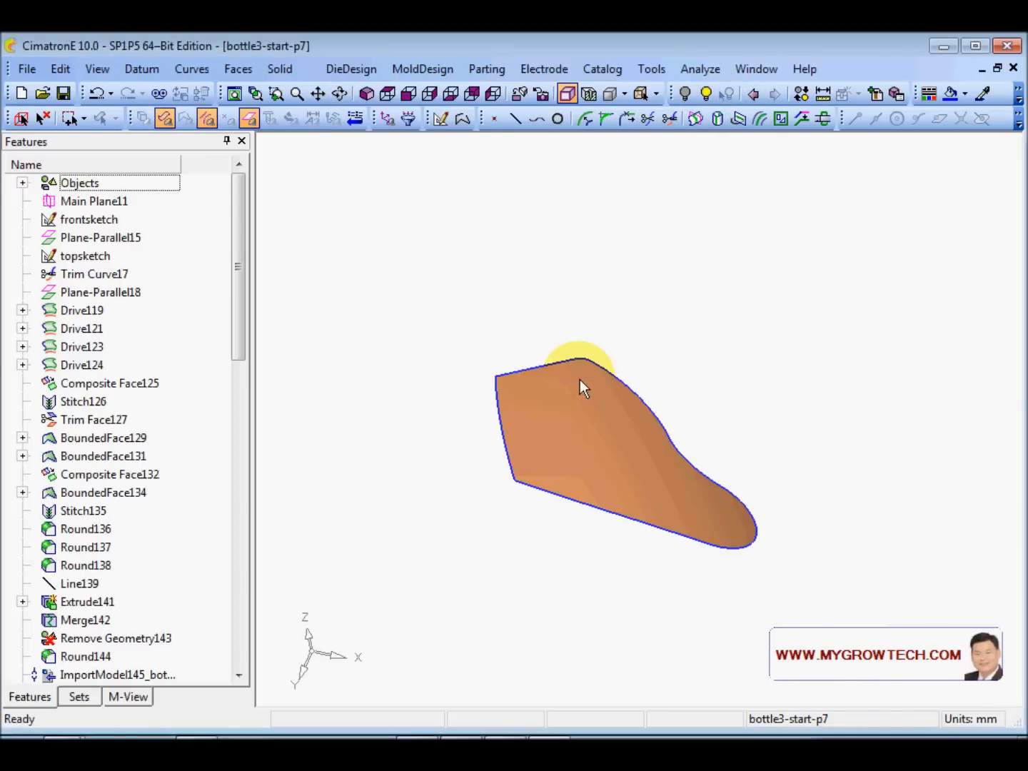
pyautogui.click(280, 68)
# - Extrude the label face one-sided along Y, direction flipped, into a 10 mm pad
pyautogui.moveTo(326, 134)
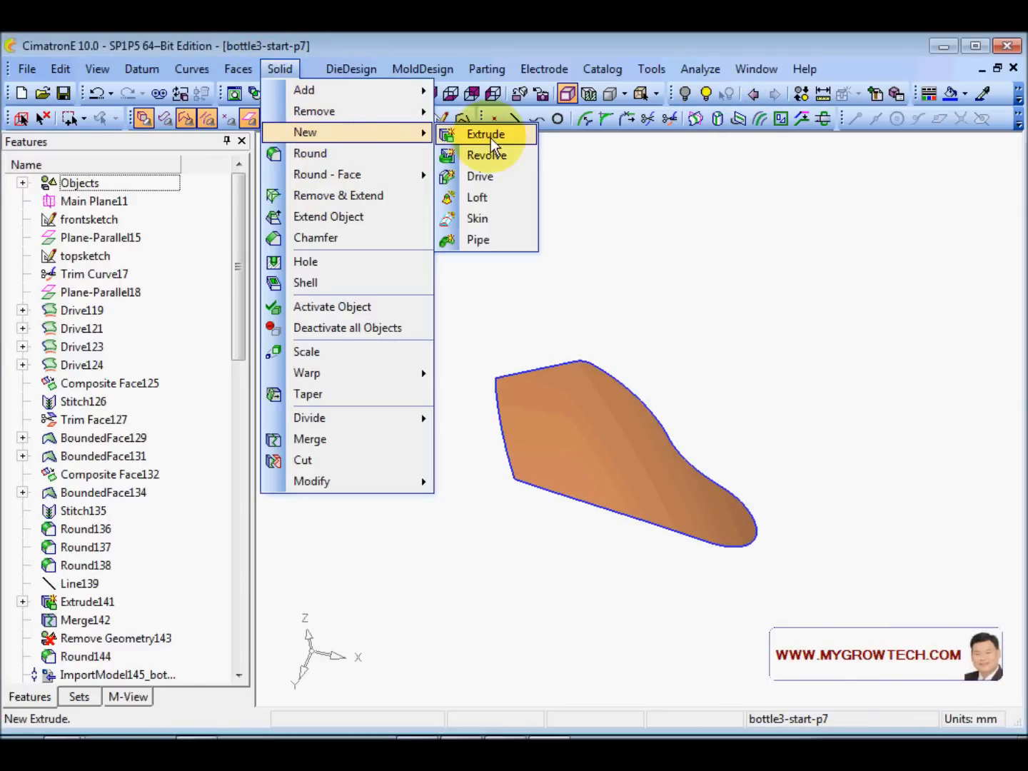
pyautogui.click(492, 140)
pyautogui.click(595, 437)
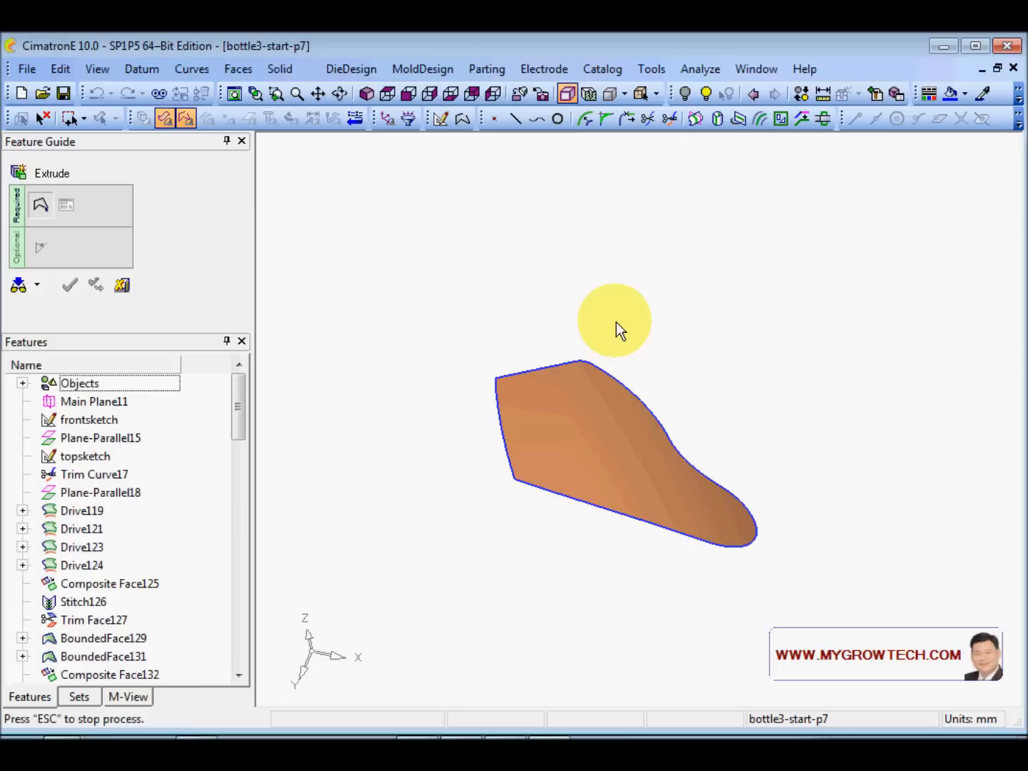
pyautogui.rightClick(539, 376)
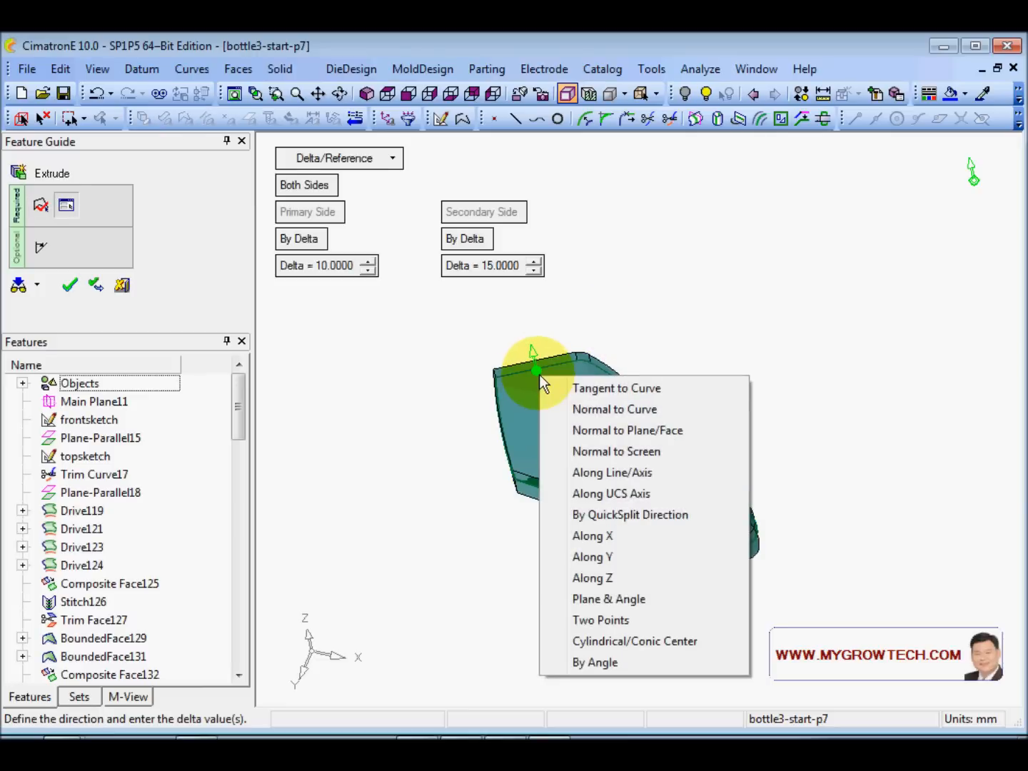
pyautogui.click(428, 471)
pyautogui.keyDown('ctrl'); pyautogui.moveTo(428, 471); pyautogui.dragTo(542, 468); pyautogui.keyUp('ctrl')
pyautogui.rightClick(508, 394)
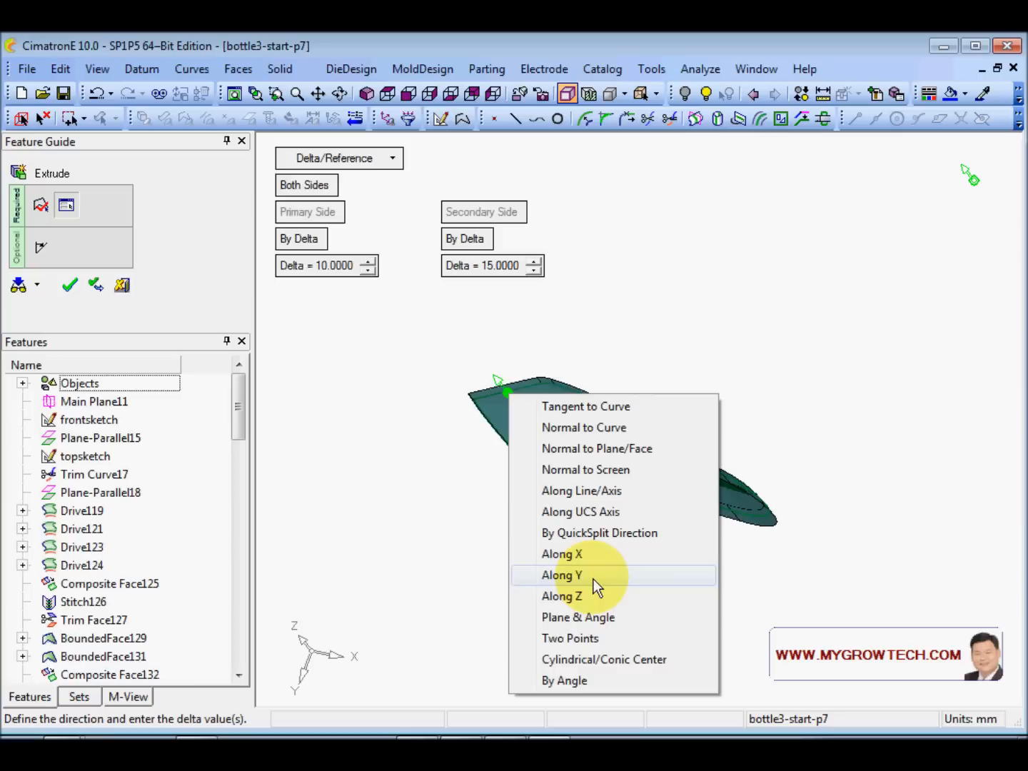
pyautogui.click(594, 579)
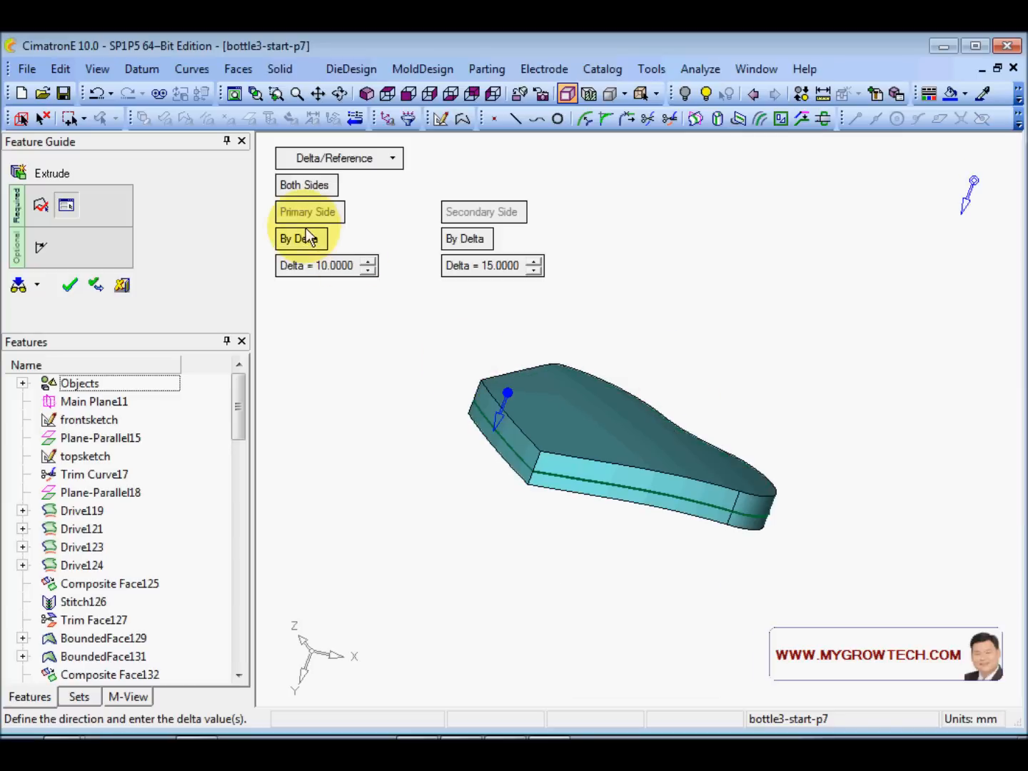
pyautogui.click(307, 185)
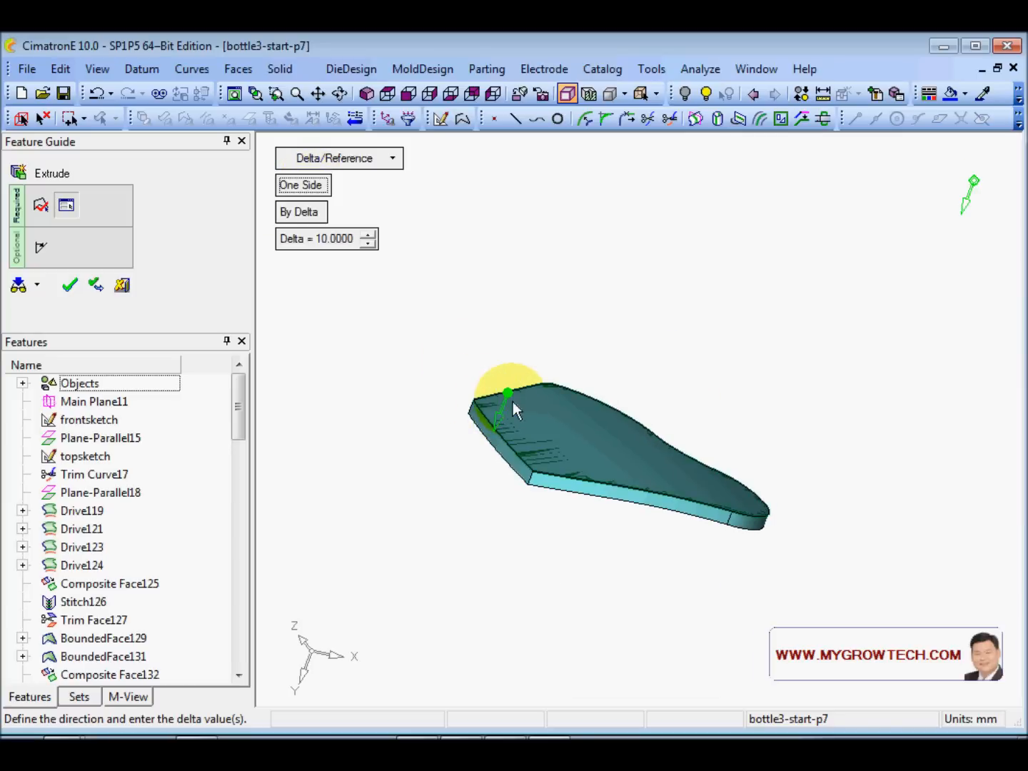
pyautogui.click(500, 415)
pyautogui.rightClick(483, 338)
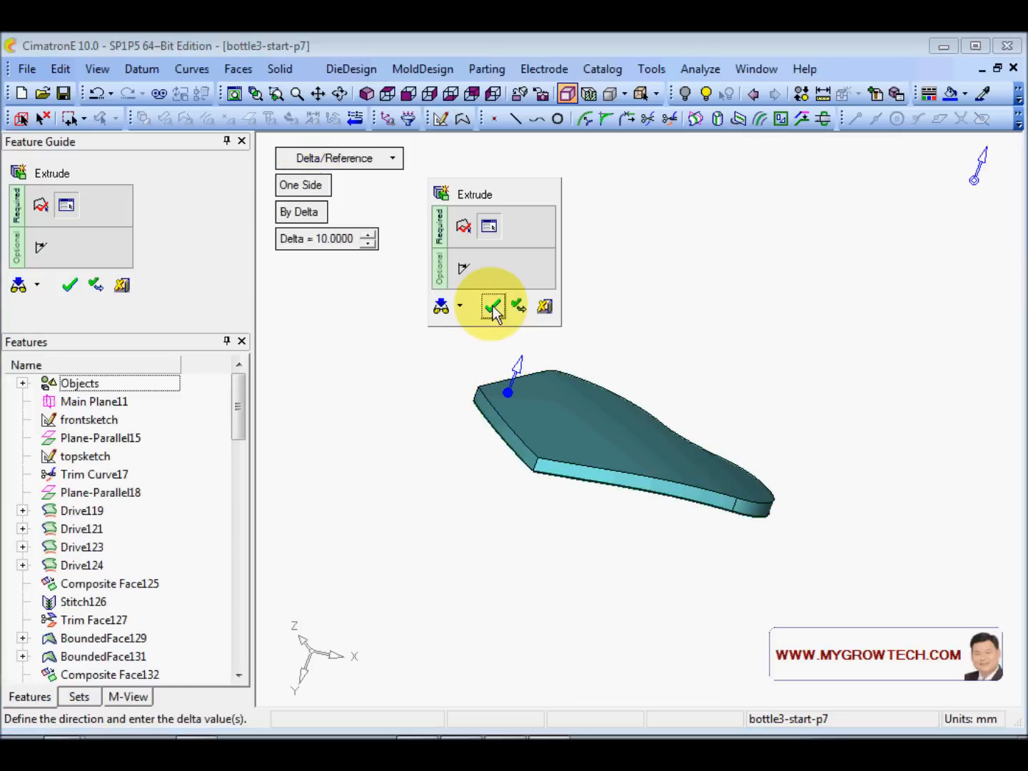
pyautogui.click(492, 306)
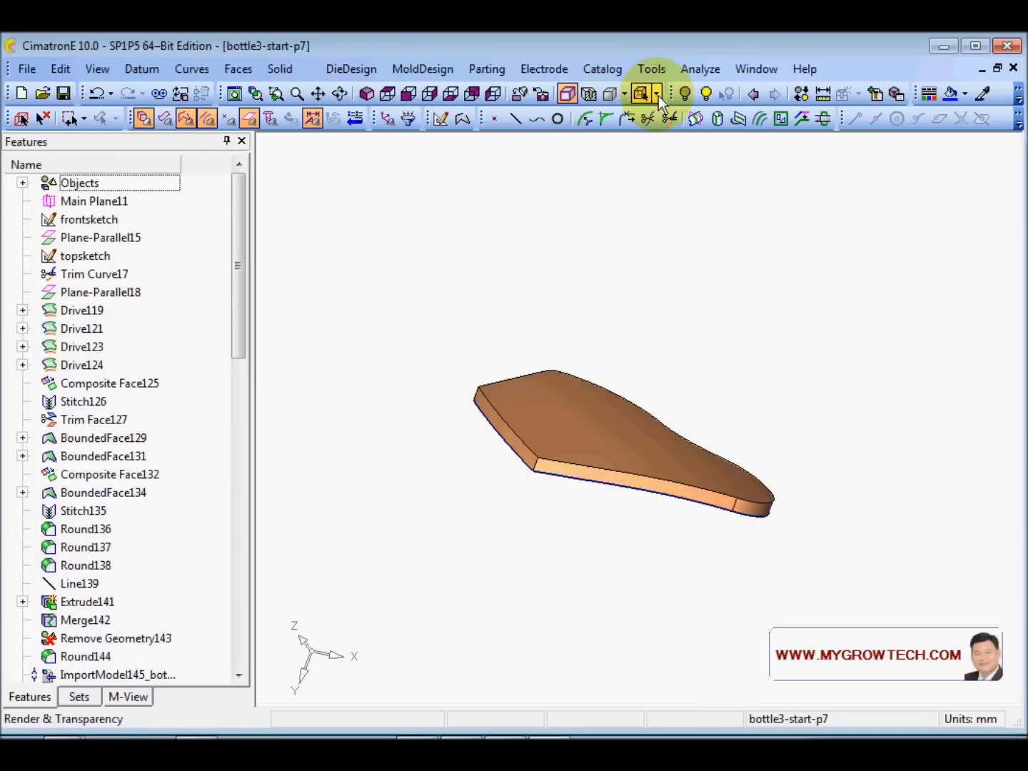
# - Hide the label pad and delete the unwanted leftover face
pyautogui.click(537, 432)
pyautogui.click(684, 93)
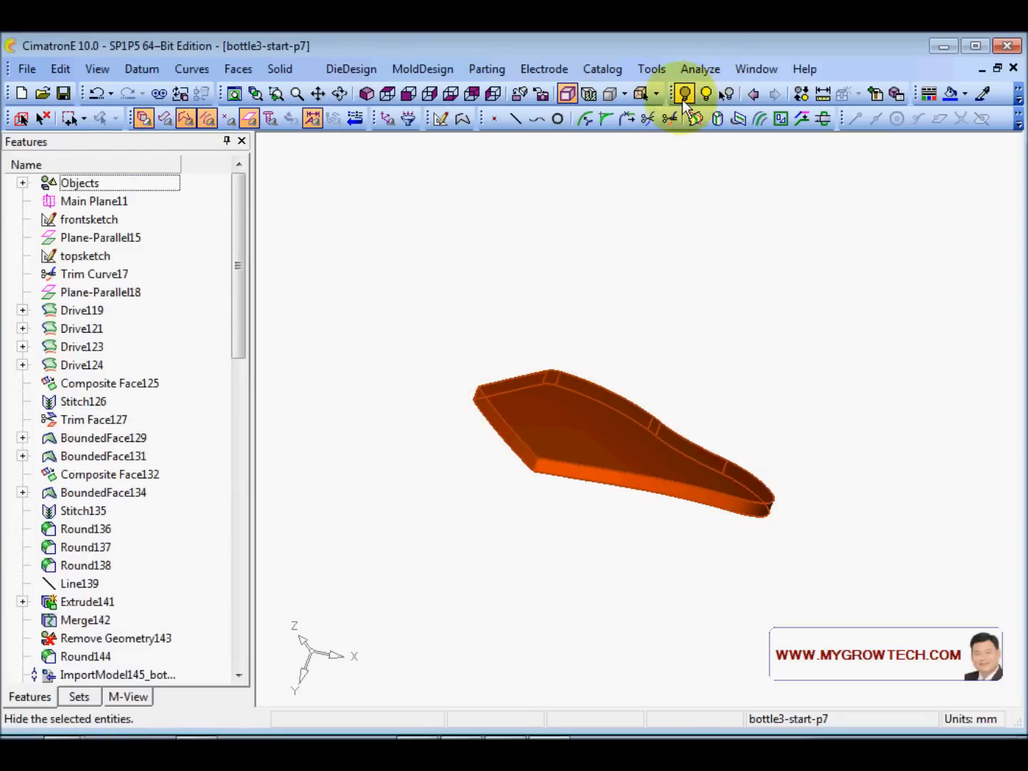
pyautogui.click(726, 94)
pyautogui.rightClick(628, 234)
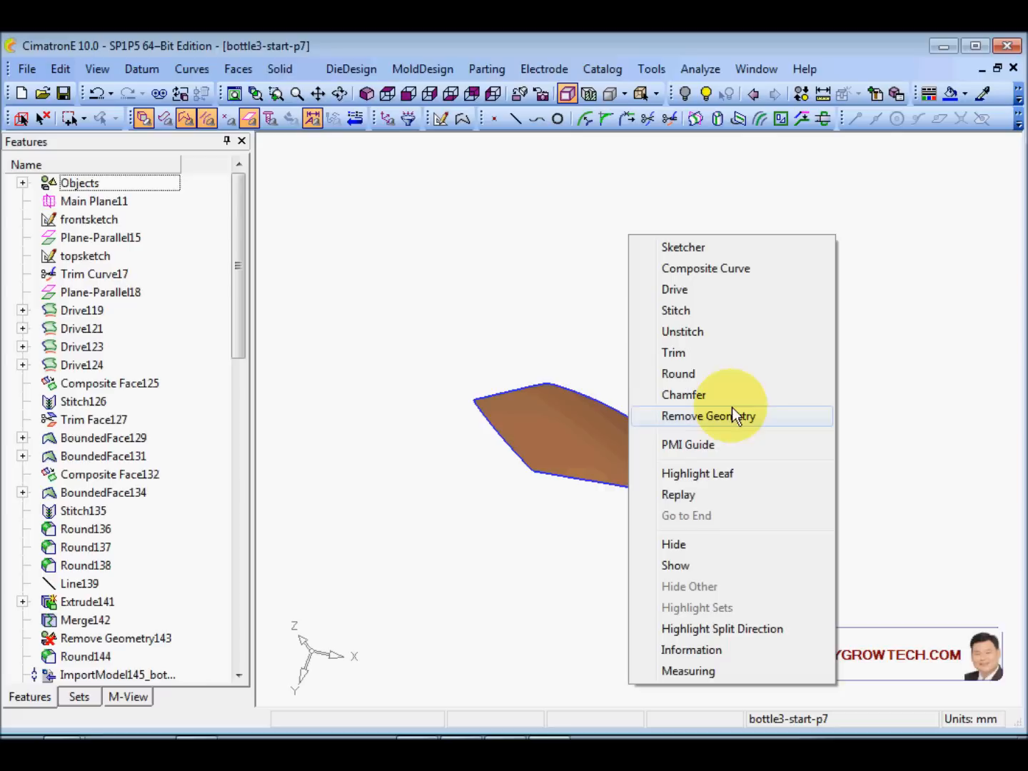
pyautogui.click(660, 415)
pyautogui.moveTo(414, 305); pyautogui.dragTo(819, 590)
pyautogui.click(821, 364)
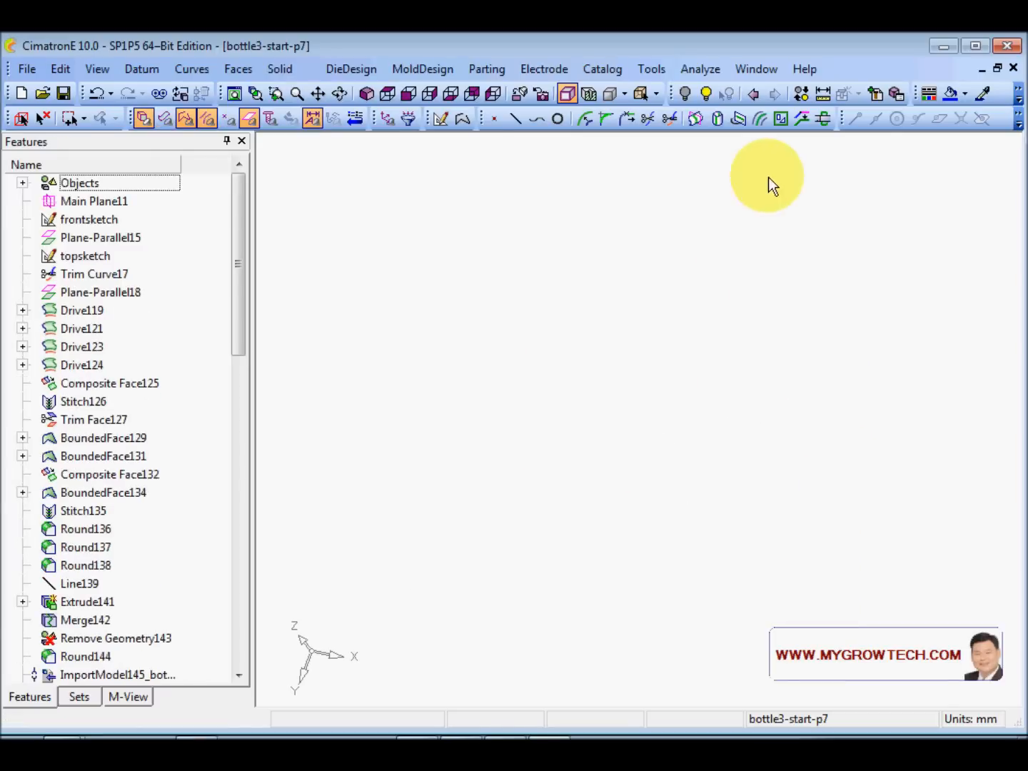
# - Show the hidden bottle bodies again
pyautogui.click(707, 94)
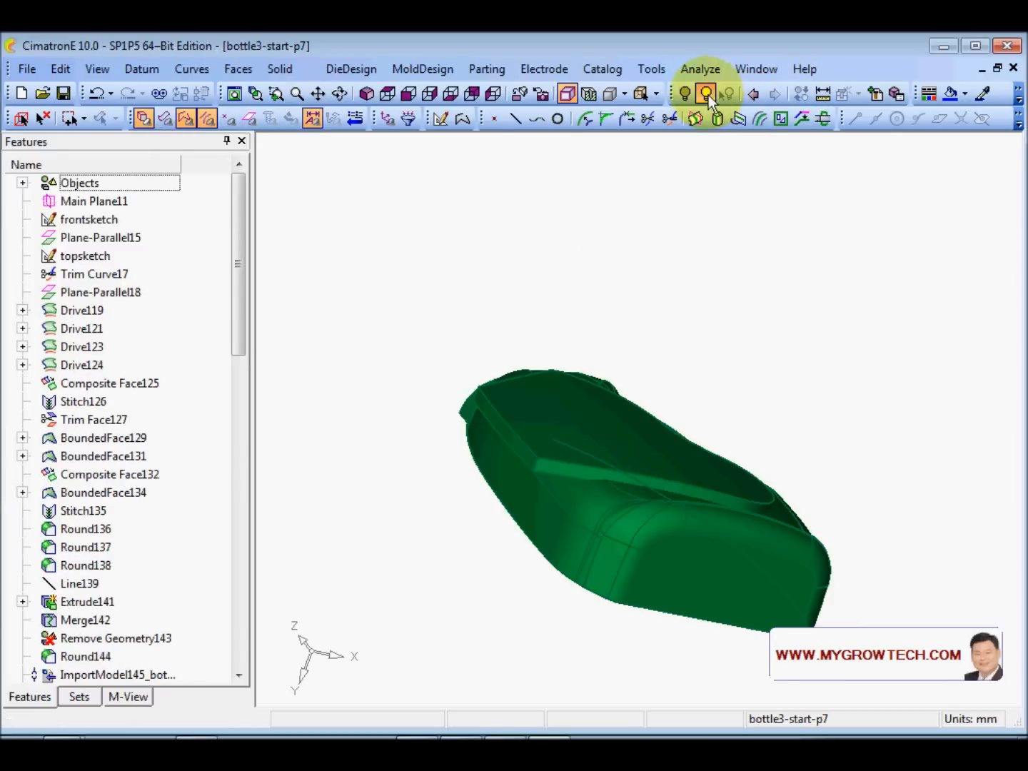
pyautogui.click(523, 497)
pyautogui.middleClick(384, 363)
pyautogui.middleClick(384, 362)
pyautogui.moveTo(539, 421)
pyautogui.keyDown('ctrl'); pyautogui.mouseDown()
pyautogui.moveTo(578, 452)
pyautogui.moveTo(552, 411)
pyautogui.mouseUp(); pyautogui.keyUp('ctrl')
pyautogui.scroll(3, 552, 411)
# - Cut the bottle body with the label pad, keeping the pad as a separate solid
pyautogui.click(277, 68)
pyautogui.click(335, 455)
pyautogui.click(382, 311)
pyautogui.middleClick(368, 471)
pyautogui.click(510, 412)
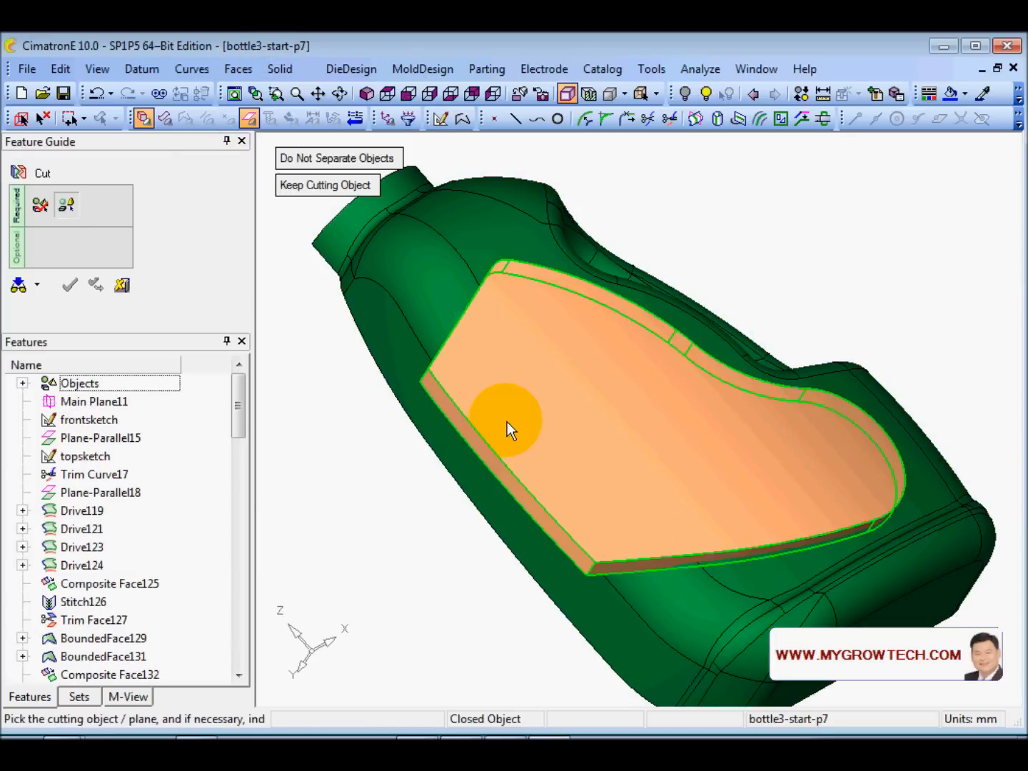
pyautogui.click(532, 348)
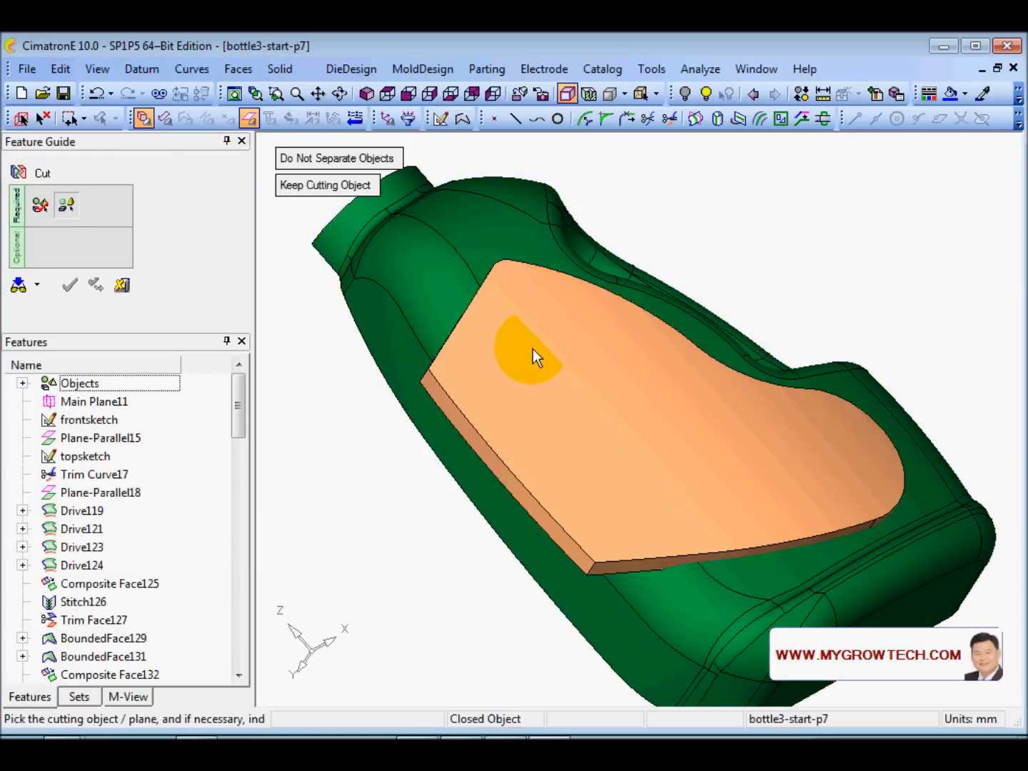
pyautogui.click(540, 326)
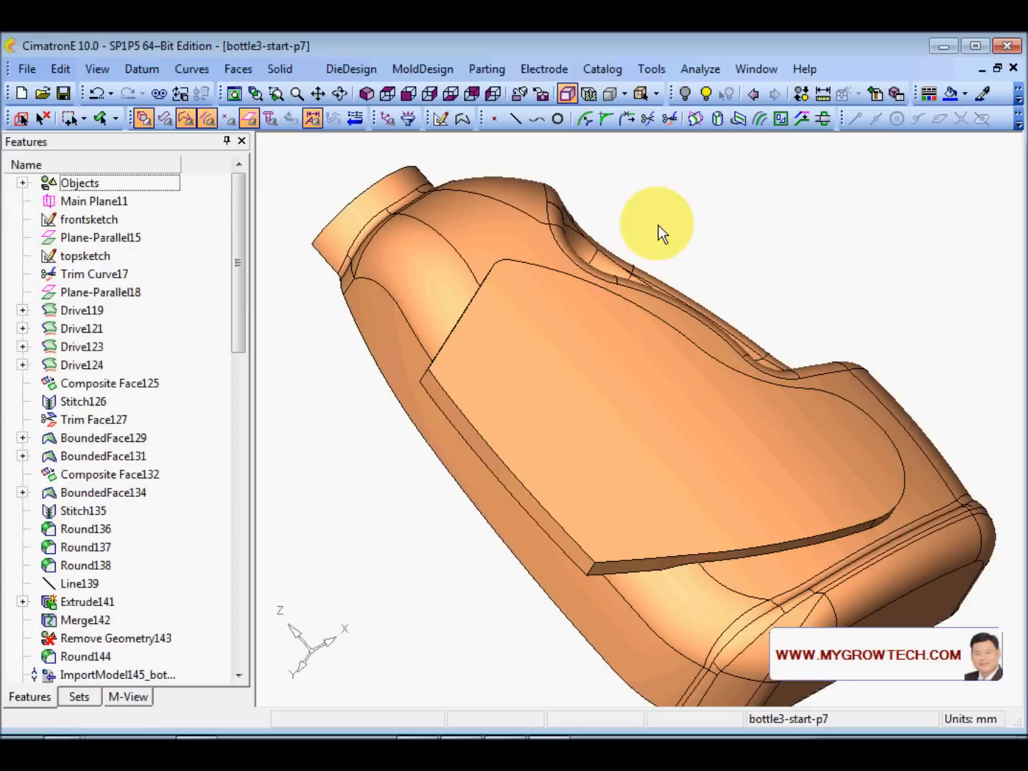
pyautogui.rightClick(675, 216)
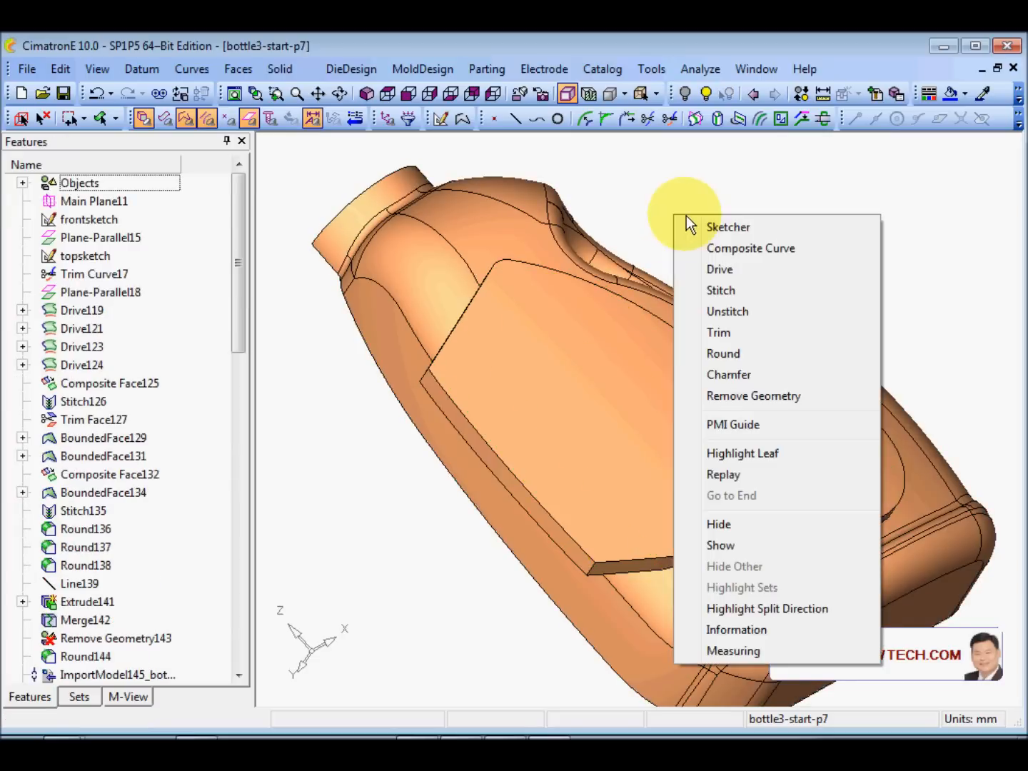
# - Edit Cut194 so it removes the cutting pad instead of keeping it
pyautogui.click(792, 395)
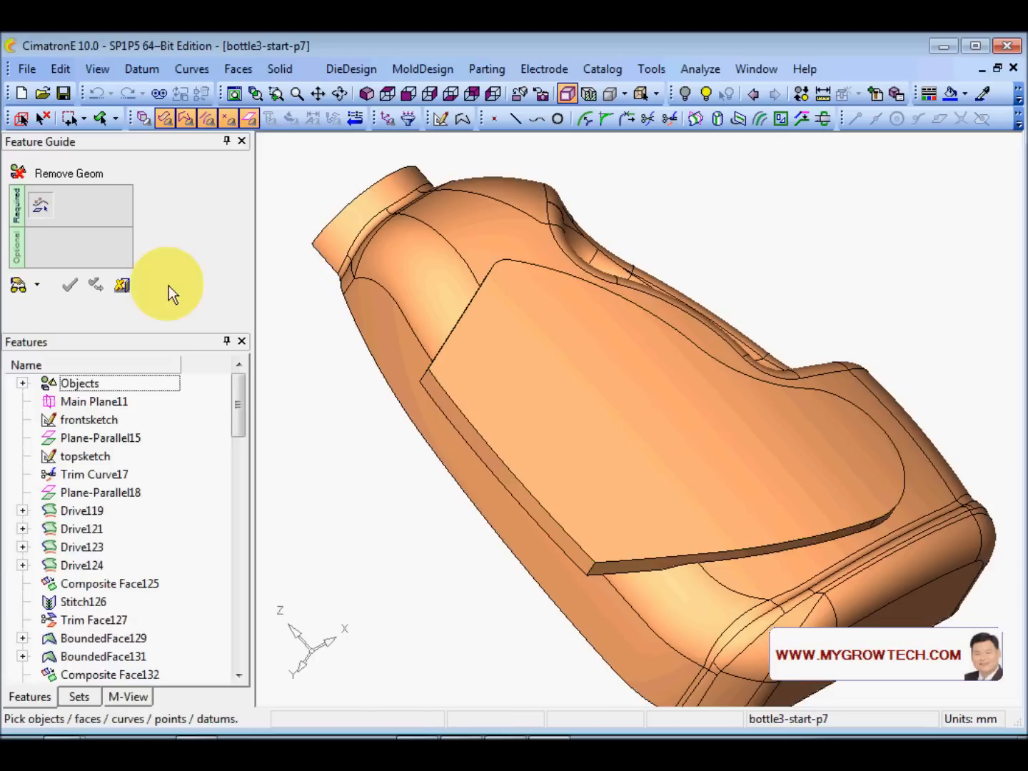
pyautogui.click(121, 285)
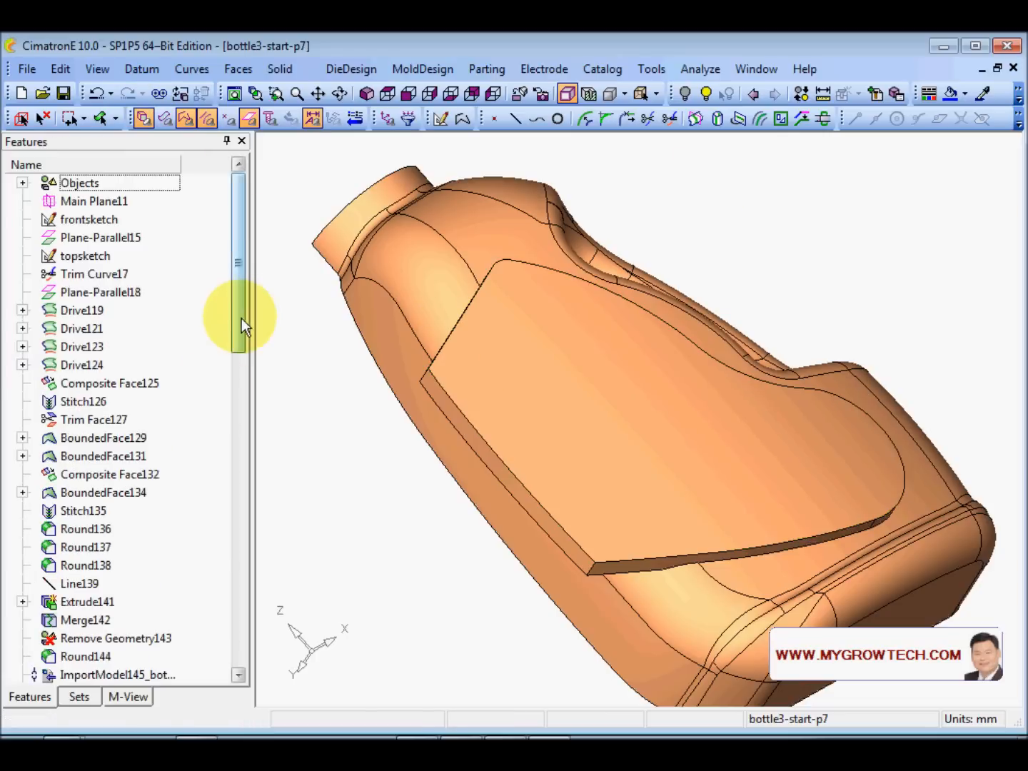
pyautogui.moveTo(240, 318); pyautogui.dragTo(239, 639)
pyautogui.rightClick(83, 674)
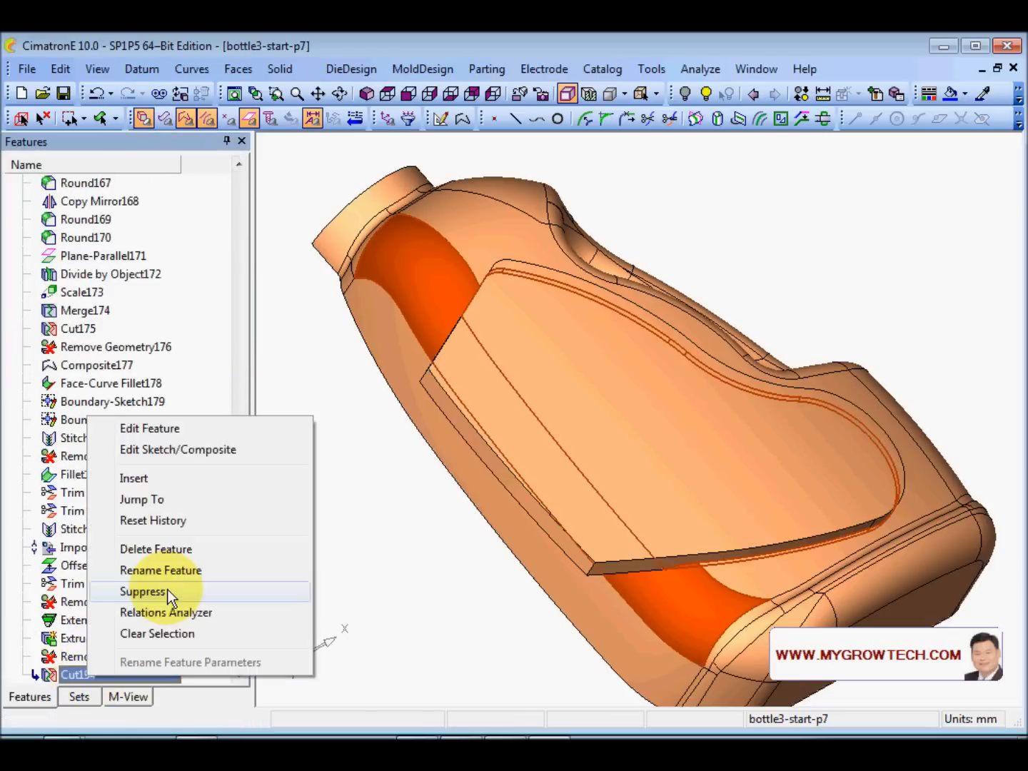
pyautogui.click(175, 428)
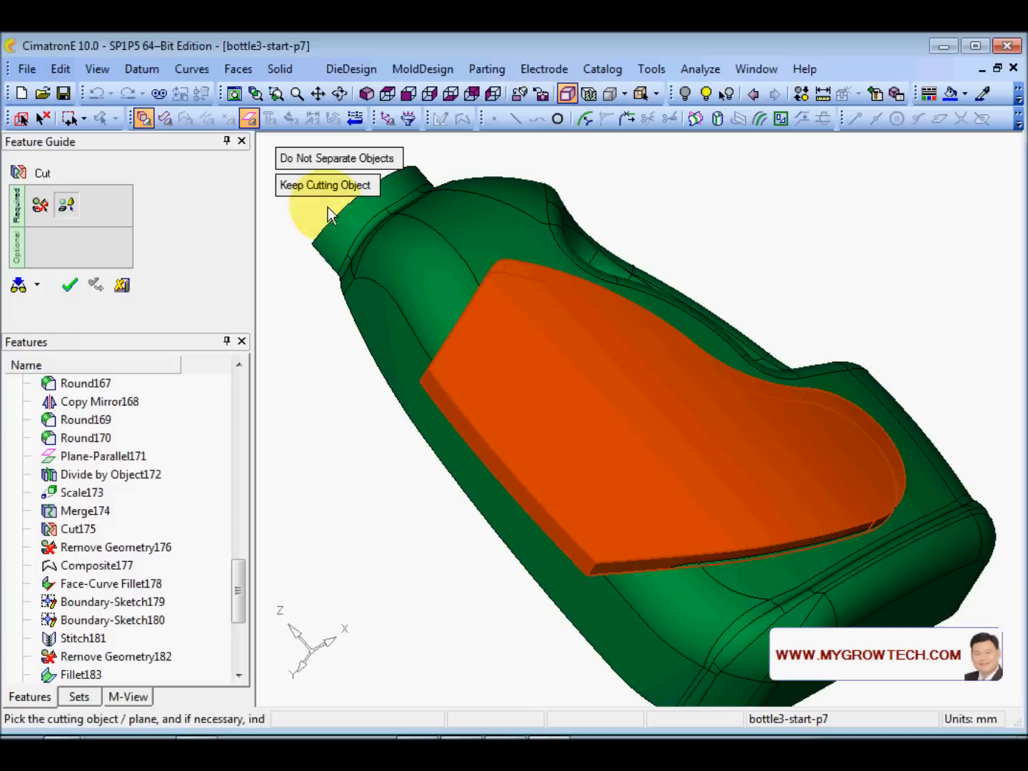
pyautogui.click(319, 189)
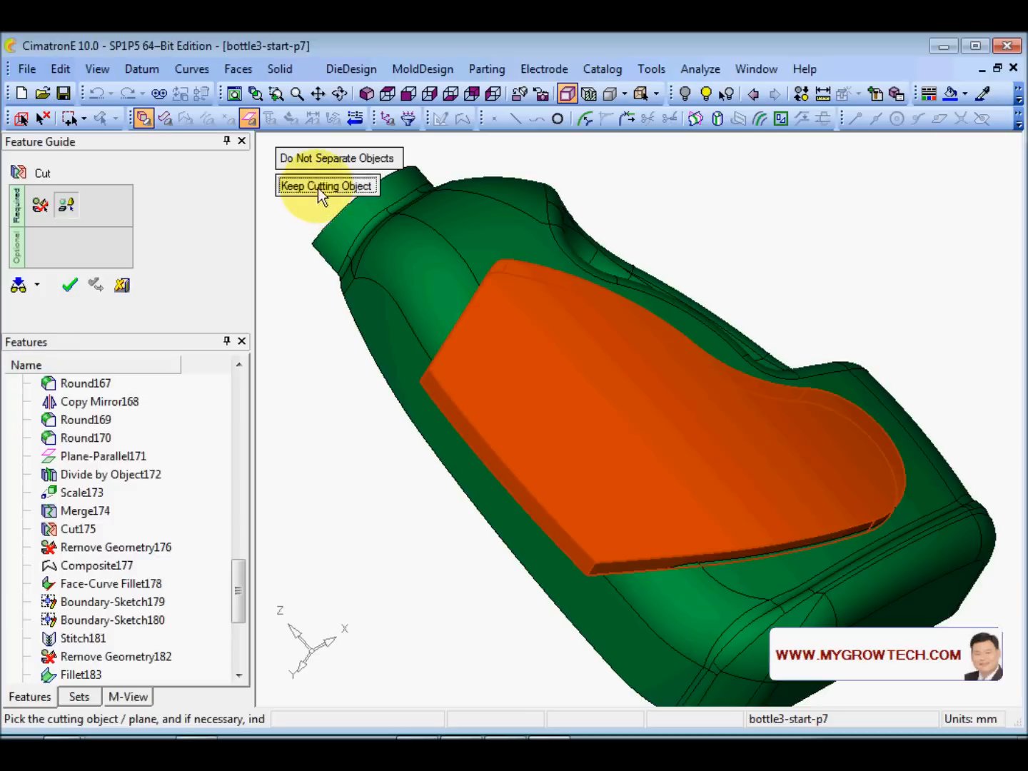
pyautogui.middleClick(337, 342)
pyautogui.click(337, 342)
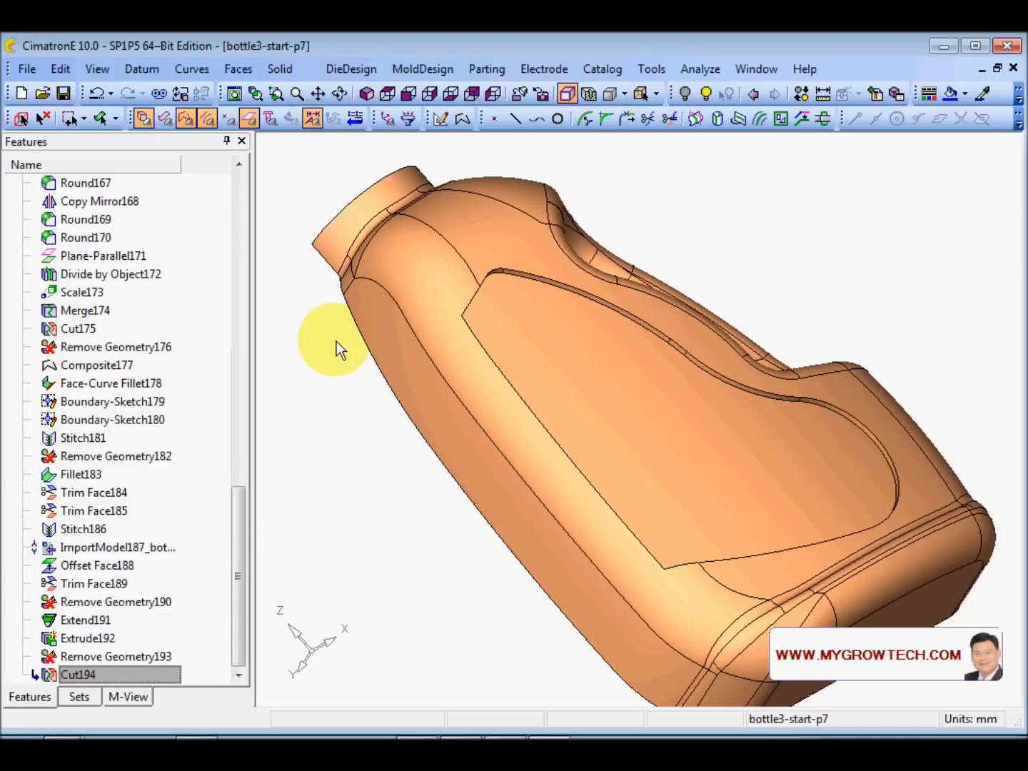
# - Orbit and zoom to inspect the recessed label panel on the bottle's side
pyautogui.keyDown('ctrl'); pyautogui.moveTo(692, 421); pyautogui.dragTo(691, 392); pyautogui.keyUp('ctrl')
pyautogui.keyDown('ctrl'); pyautogui.moveTo(691, 392); pyautogui.dragTo(730, 350, button='right'); pyautogui.keyUp('ctrl')
pyautogui.keyDown('ctrl'); pyautogui.moveTo(727, 384); pyautogui.dragTo(698, 349, button='middle'); pyautogui.keyUp('ctrl')
pyautogui.keyDown('ctrl'); pyautogui.moveTo(698, 350); pyautogui.dragTo(701, 402, button='right'); pyautogui.keyUp('ctrl')
pyautogui.keyDown('ctrl'); pyautogui.moveTo(702, 401); pyautogui.dragTo(700, 427, button='middle'); pyautogui.keyUp('ctrl')
pyautogui.keyDown('ctrl'); pyautogui.moveTo(678, 404); pyautogui.dragTo(666, 388); pyautogui.keyUp('ctrl')
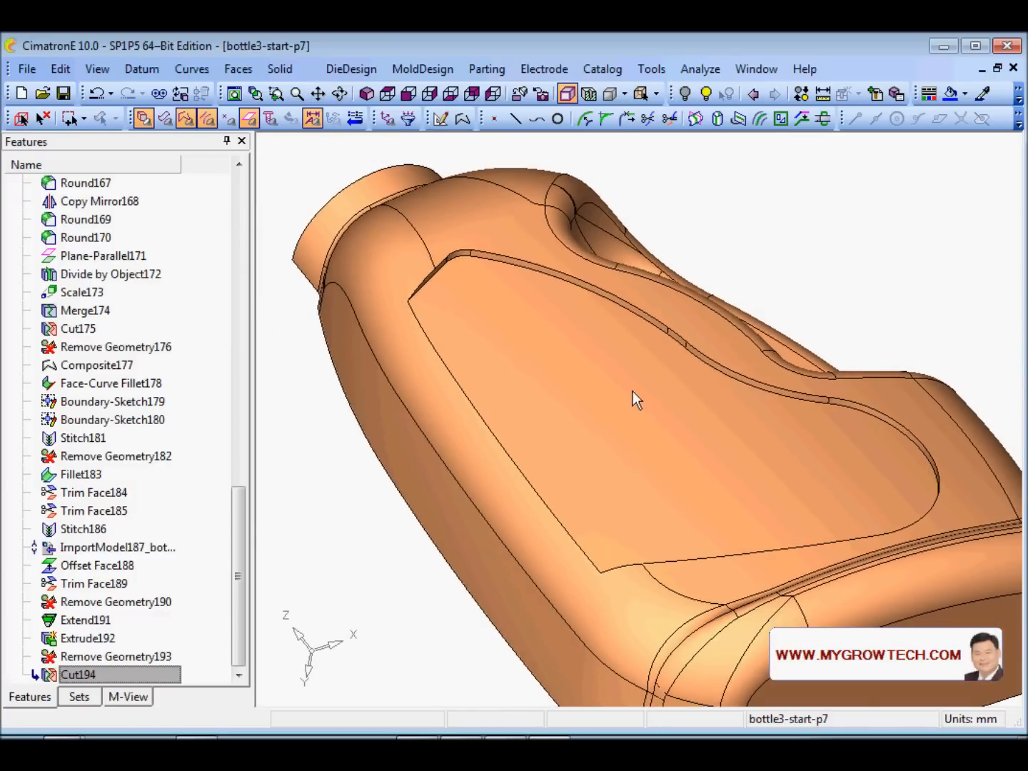
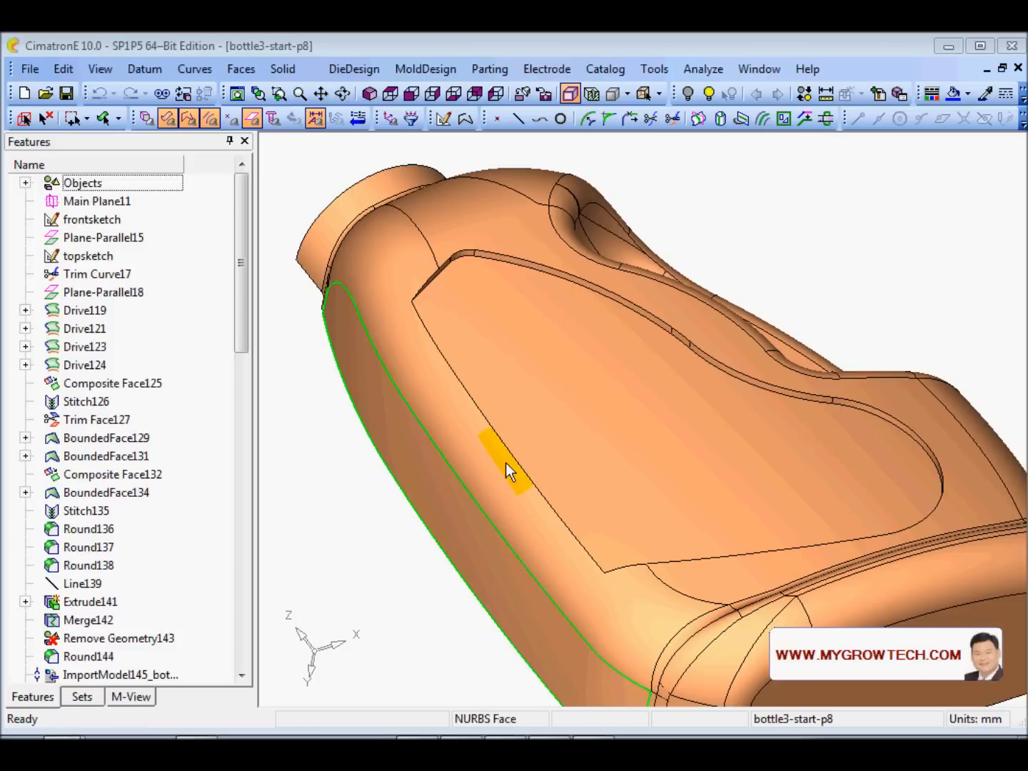
# - Round the label panel's long straight edge with a first round feature
pyautogui.keyDown('ctrl'); pyautogui.moveTo(588, 353); pyautogui.dragTo(569, 398, button='right'); pyautogui.keyUp('ctrl')
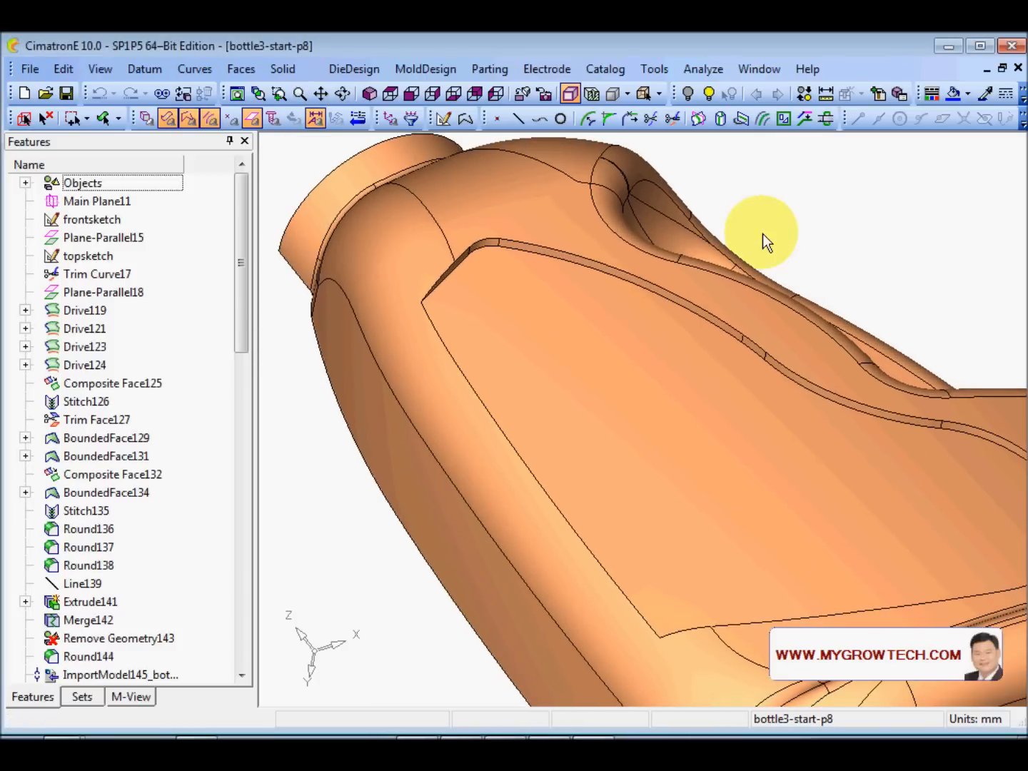
pyautogui.rightClick(762, 231)
pyautogui.click(817, 369)
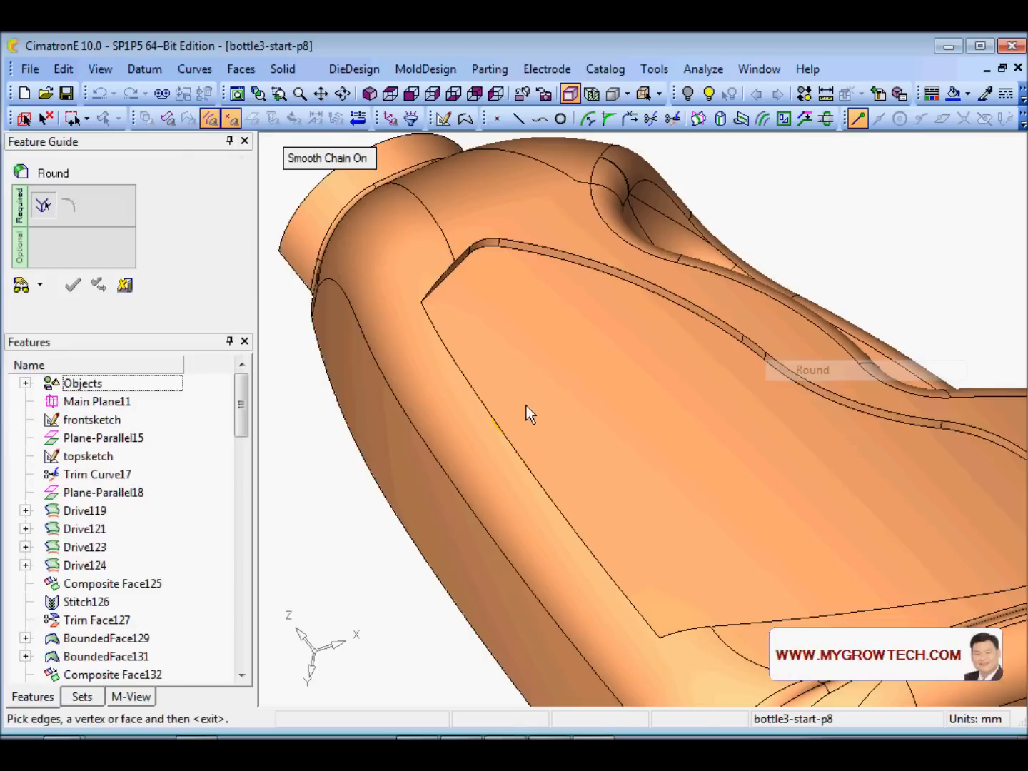
pyautogui.click(487, 409)
pyautogui.middleClick(568, 356)
pyautogui.moveTo(623, 485)
pyautogui.keyDown('ctrl'); pyautogui.mouseDown()
pyautogui.moveTo(636, 436)
pyautogui.moveTo(637, 474)
pyautogui.mouseUp(); pyautogui.keyUp('ctrl')
pyautogui.click(72, 292)
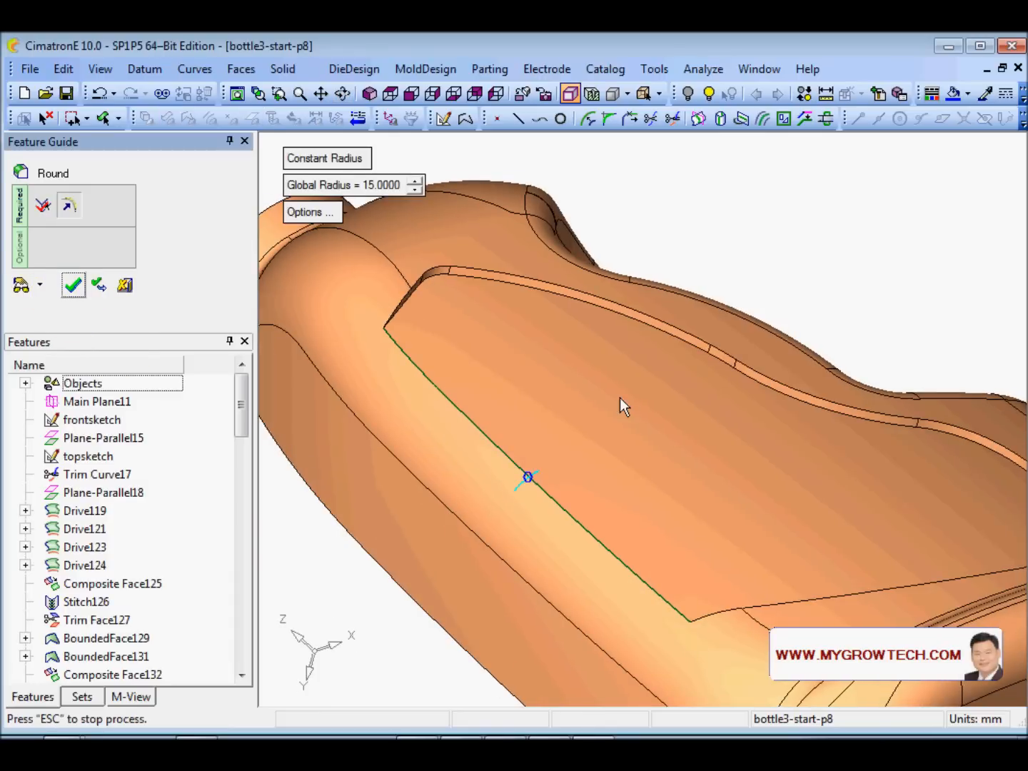
# - Start a second round and select the panel rim's short, long and curved edges
pyautogui.keyDown('ctrl'); pyautogui.moveTo(620, 398); pyautogui.dragTo(685, 465); pyautogui.keyUp('ctrl')
pyautogui.rightClick(421, 179)
pyautogui.click(489, 319)
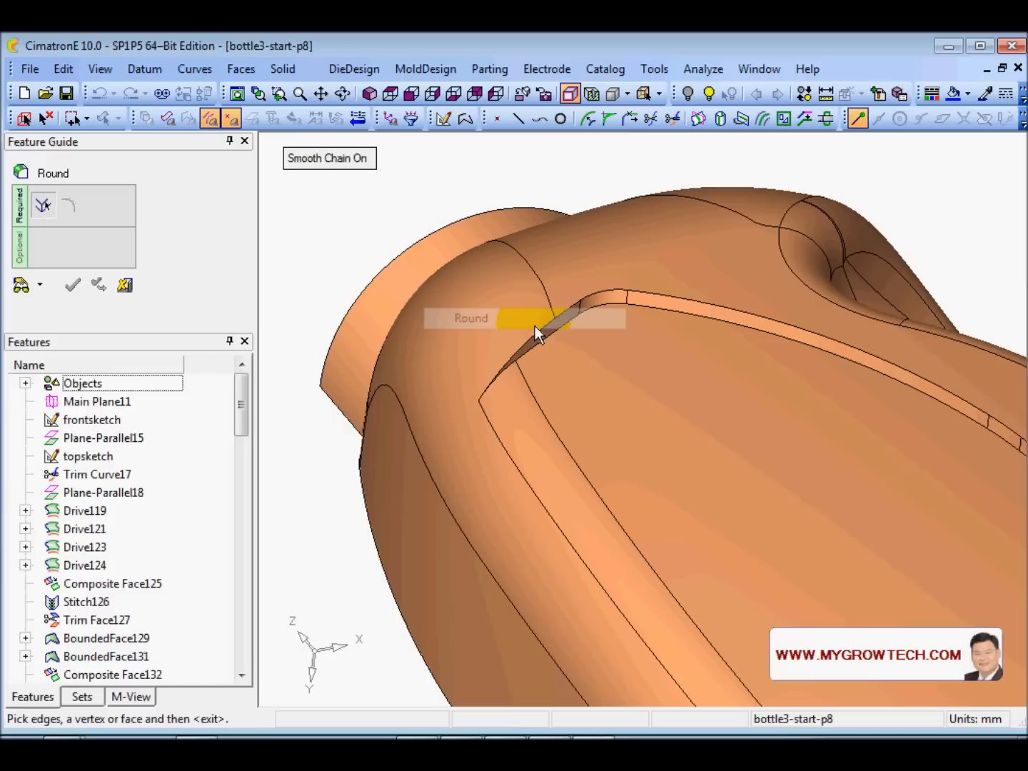
pyautogui.click(613, 305)
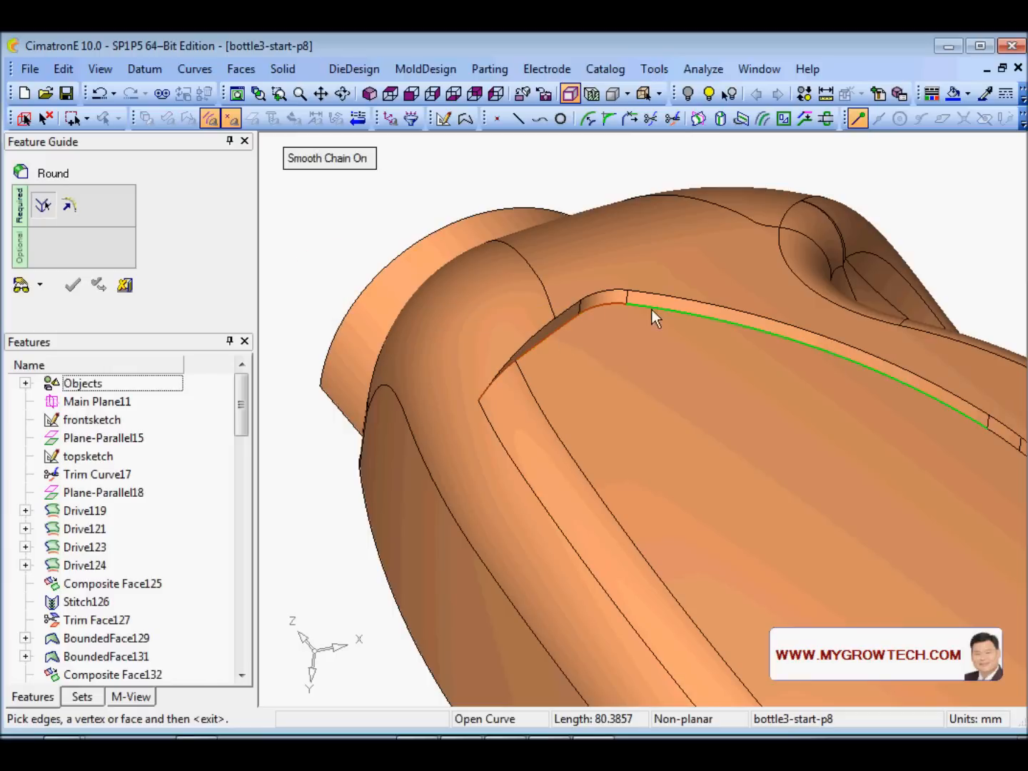
pyautogui.click(714, 318)
pyautogui.keyDown('ctrl'); pyautogui.moveTo(711, 381); pyautogui.dragTo(324, 274, button='middle'); pyautogui.keyUp('ctrl')
pyautogui.click(611, 327)
pyautogui.click(657, 361)
pyautogui.keyDown('ctrl'); pyautogui.moveTo(716, 411); pyautogui.dragTo(384, 345, button='middle'); pyautogui.keyUp('ctrl')
pyautogui.click(575, 377)
pyautogui.keyDown('ctrl'); pyautogui.moveTo(575, 376); pyautogui.dragTo(585, 473); pyautogui.keyUp('ctrl')
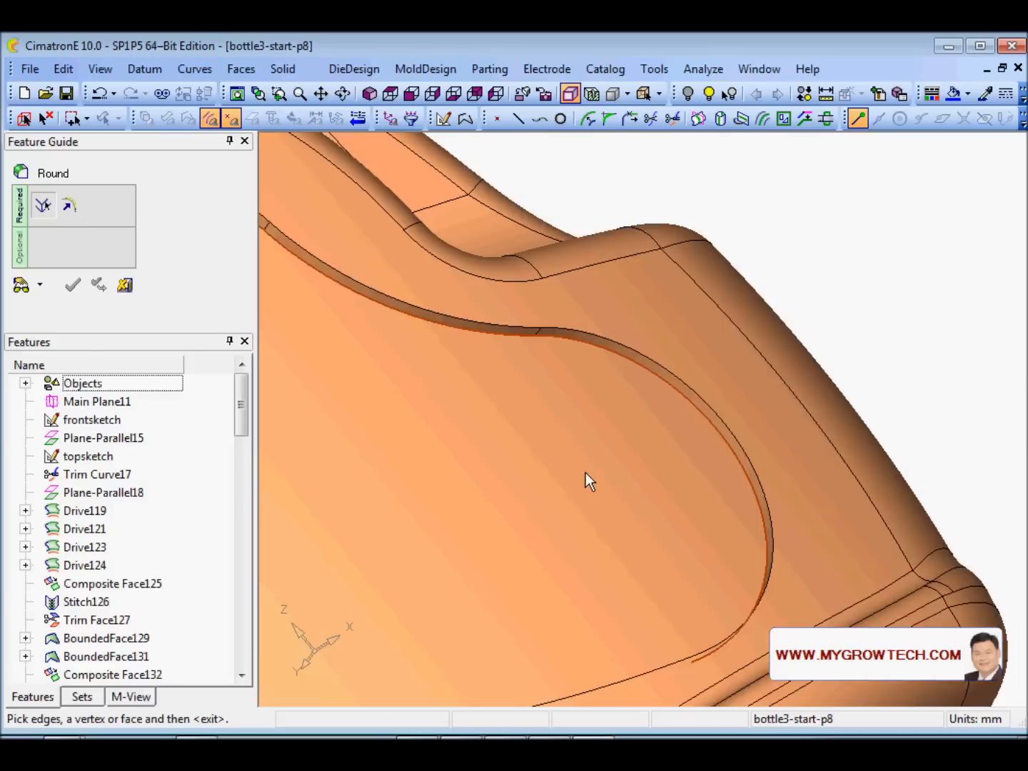
pyautogui.keyDown('ctrl'); pyautogui.moveTo(586, 472); pyautogui.dragTo(666, 310, button='middle'); pyautogui.keyUp('ctrl')
pyautogui.keyDown('ctrl'); pyautogui.moveTo(666, 310); pyautogui.dragTo(749, 404); pyautogui.keyUp('ctrl')
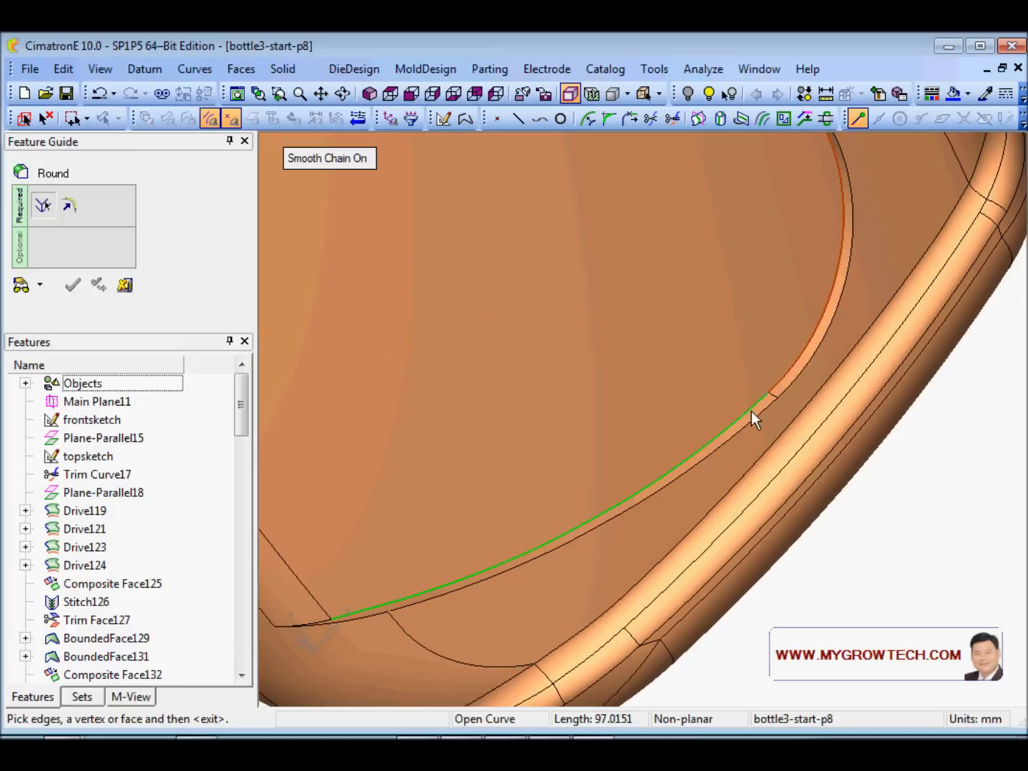
pyautogui.click(751, 412)
pyautogui.keyDown('ctrl'); pyautogui.moveTo(751, 411); pyautogui.dragTo(784, 278, button='middle'); pyautogui.keyUp('ctrl')
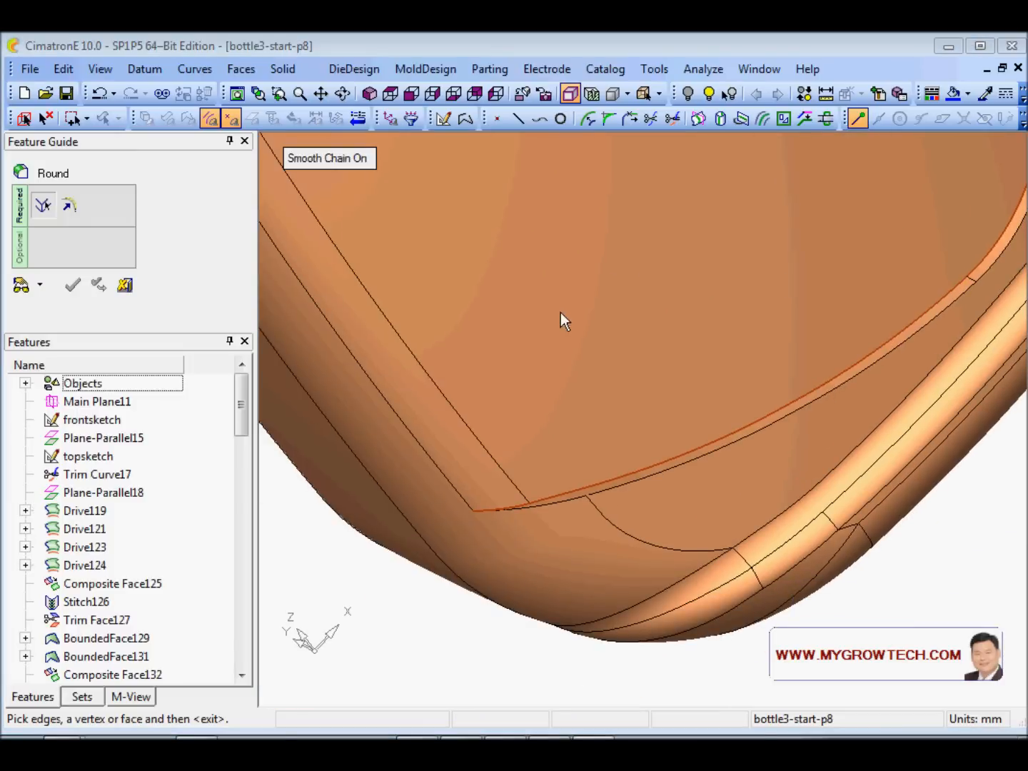
pyautogui.middleClick(522, 311)
# - Set the round radius to 1 mm, preview it and apply it
pyautogui.click(377, 184)
pyautogui.write('1')
pyautogui.press('Return')
pyautogui.click(23, 285)
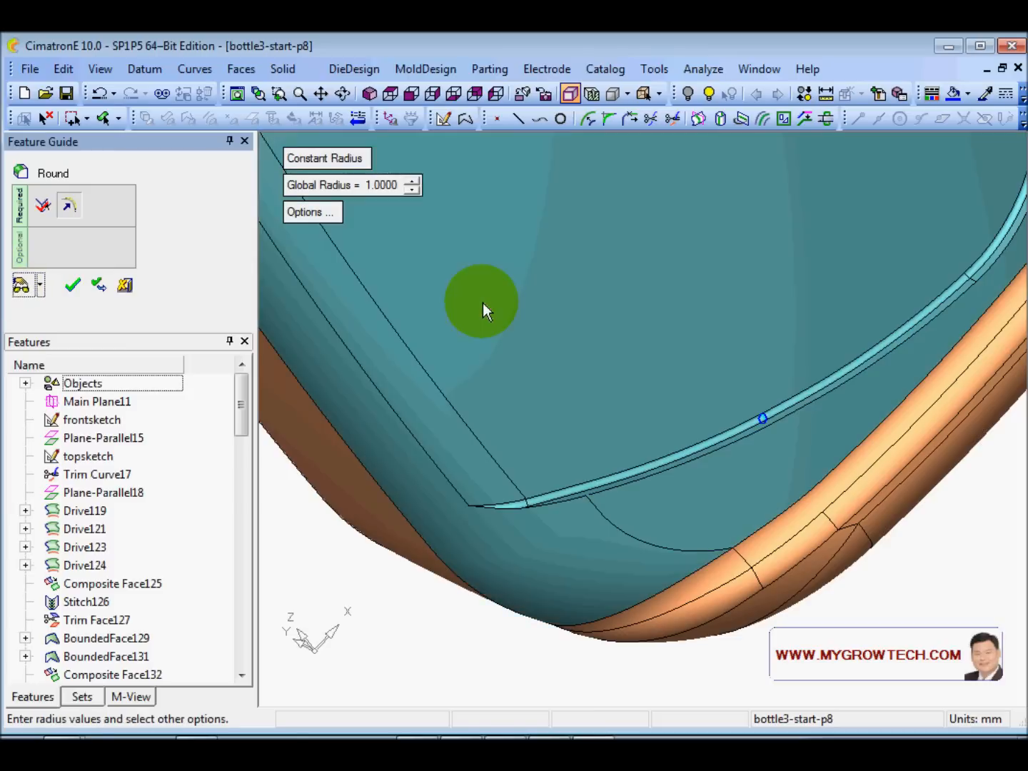
pyautogui.click(74, 286)
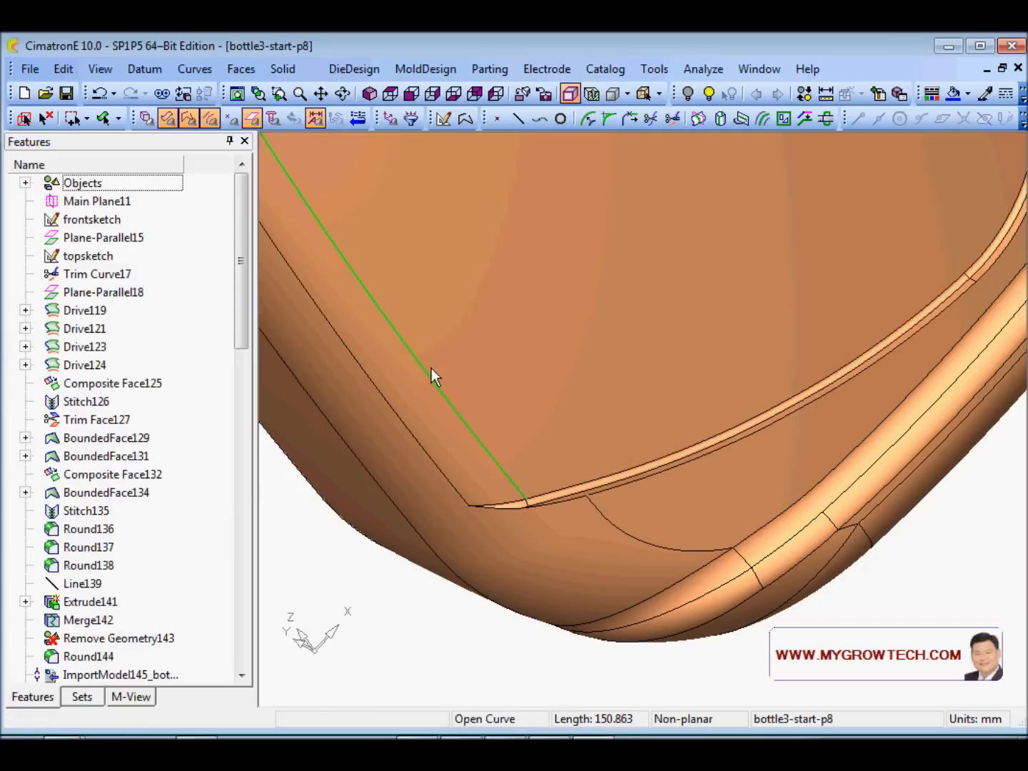
pyautogui.scroll(-4, 599, 491)
pyautogui.keyDown('ctrl'); pyautogui.moveTo(599, 491); pyautogui.dragTo(550, 447); pyautogui.keyUp('ctrl')
pyautogui.scroll(3, 550, 446)
pyautogui.keyDown('ctrl'); pyautogui.moveTo(550, 446); pyautogui.dragTo(636, 390, button='middle'); pyautogui.keyUp('ctrl')
pyautogui.keyDown('ctrl'); pyautogui.moveTo(637, 390); pyautogui.dragTo(499, 278); pyautogui.keyUp('ctrl')
pyautogui.rightClick(402, 181)
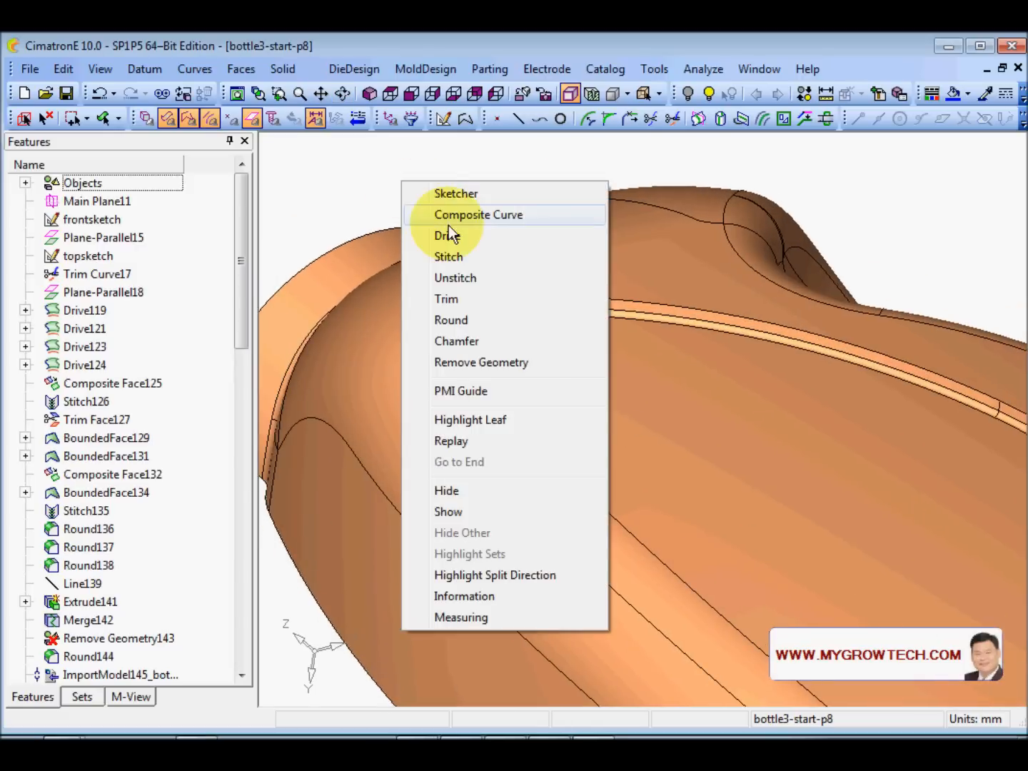
pyautogui.click(465, 322)
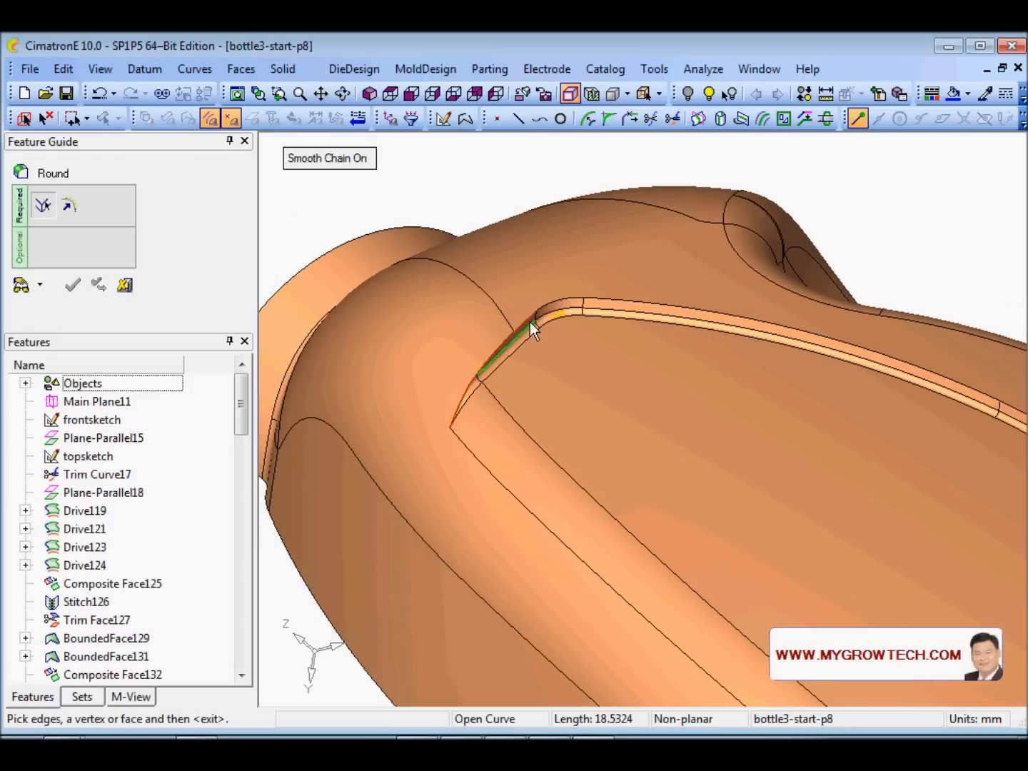
pyautogui.click(560, 298)
pyautogui.click(629, 300)
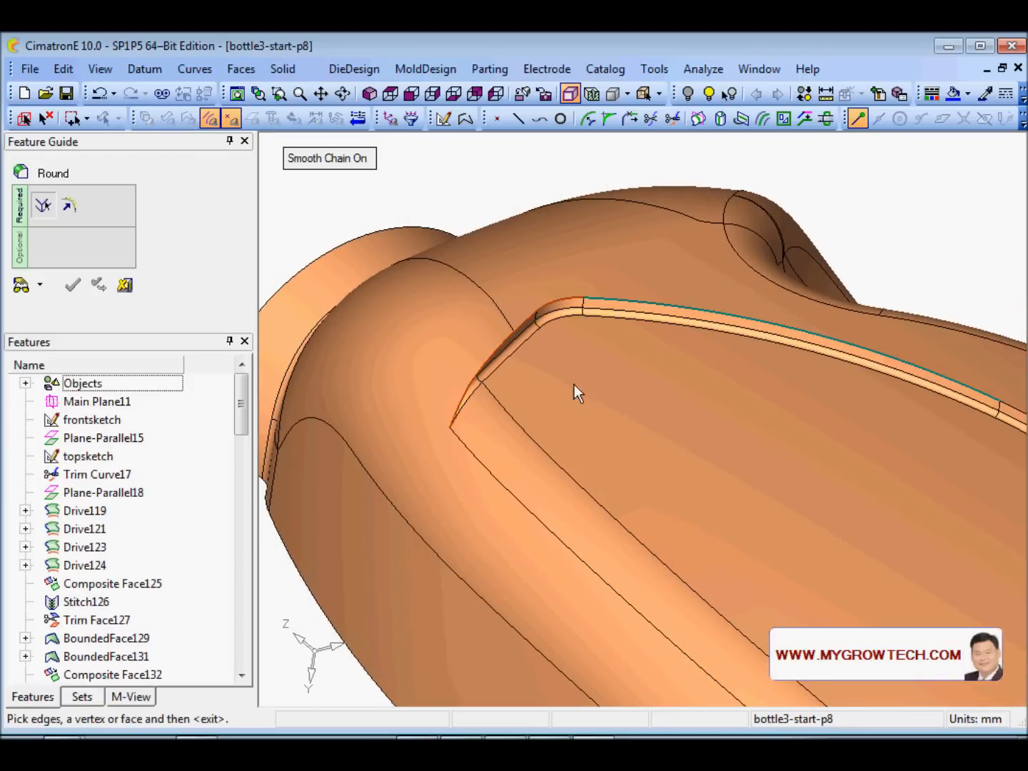
pyautogui.keyDown('ctrl'); pyautogui.moveTo(574, 384); pyautogui.dragTo(221, 322, button='middle'); pyautogui.keyUp('ctrl')
pyautogui.click(669, 347)
pyautogui.click(728, 377)
pyautogui.keyDown('ctrl'); pyautogui.moveTo(859, 451); pyautogui.dragTo(601, 409, button='middle'); pyautogui.keyUp('ctrl')
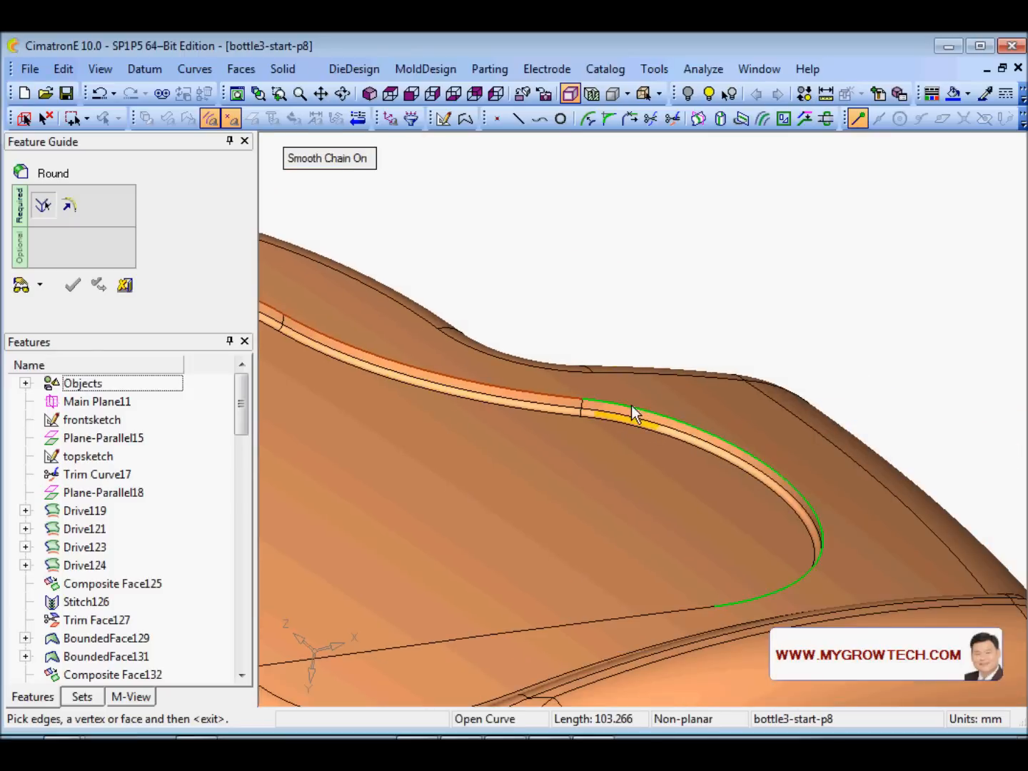
pyautogui.click(632, 404)
pyautogui.keyDown('ctrl'); pyautogui.moveTo(579, 529); pyautogui.dragTo(597, 318); pyautogui.keyUp('ctrl')
pyautogui.click(730, 450)
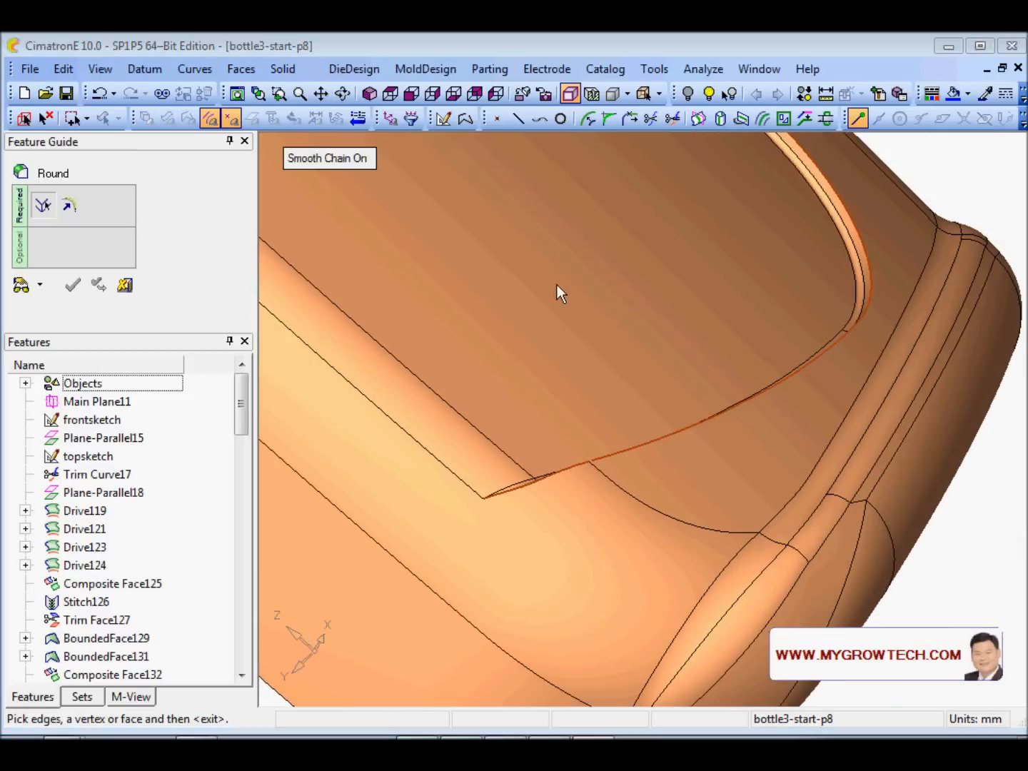
pyautogui.middleClick(459, 250)
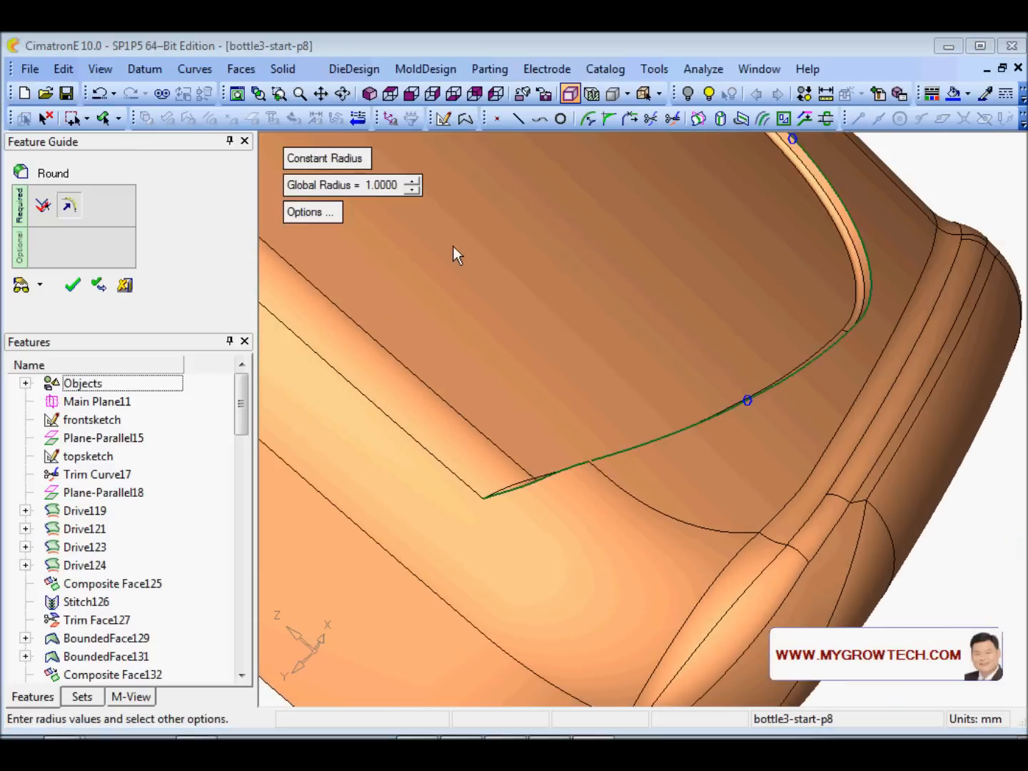
pyautogui.click(413, 189)
pyautogui.click(562, 438)
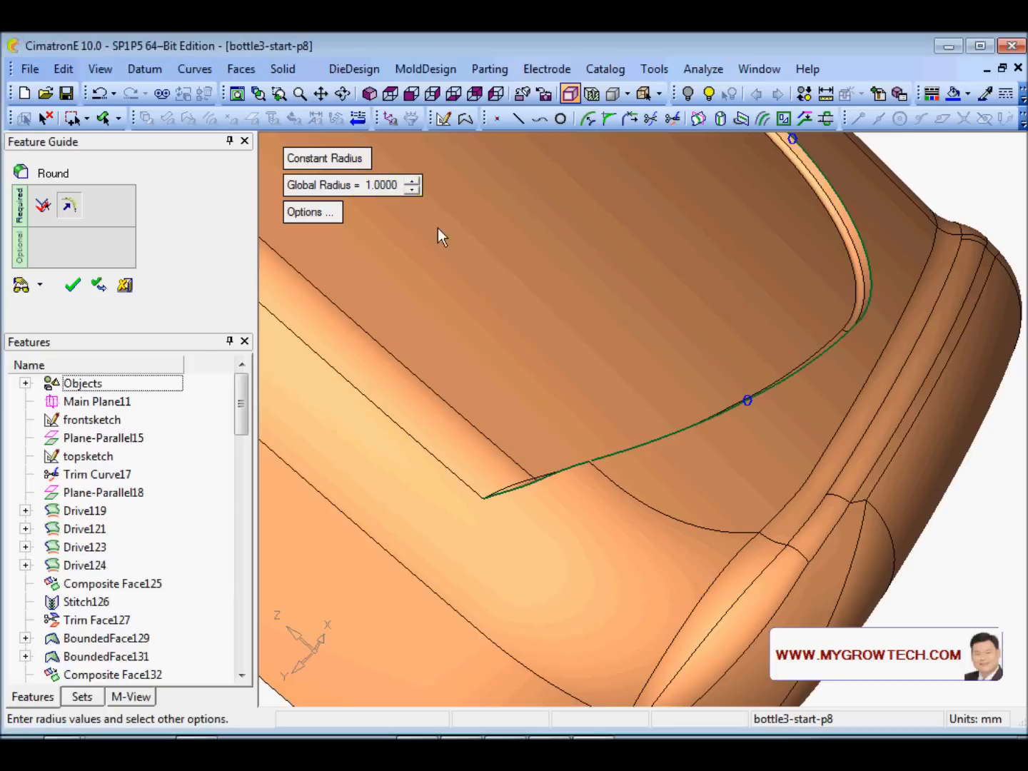
pyautogui.click(412, 181)
pyautogui.click(412, 180)
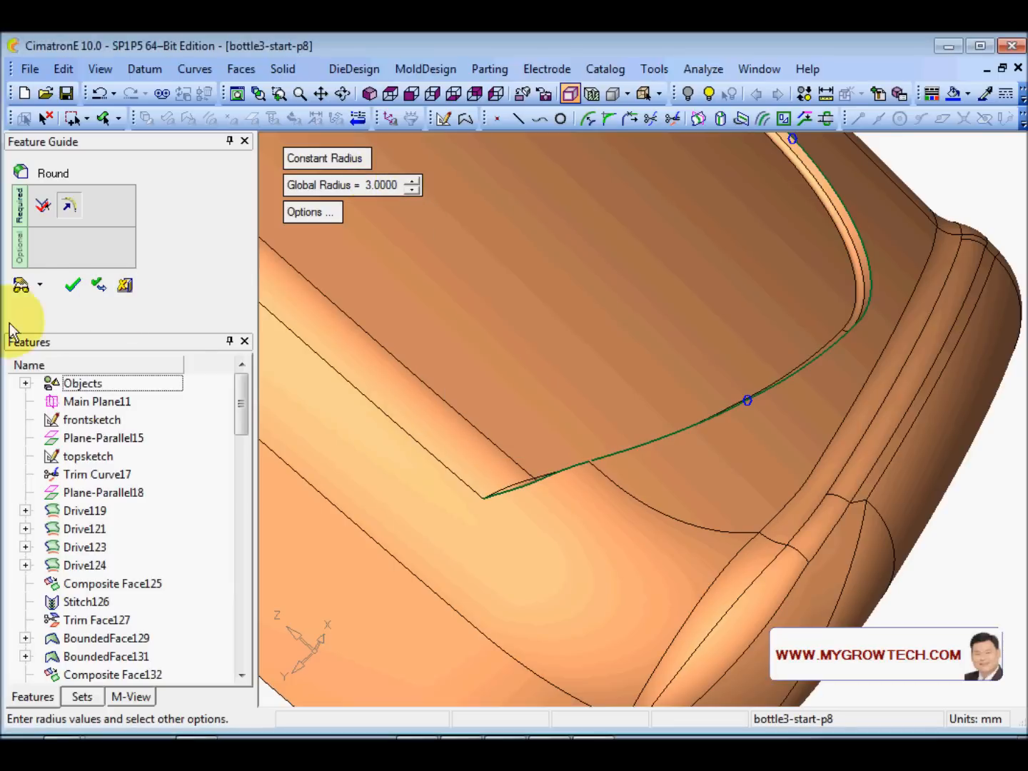
pyautogui.click(22, 285)
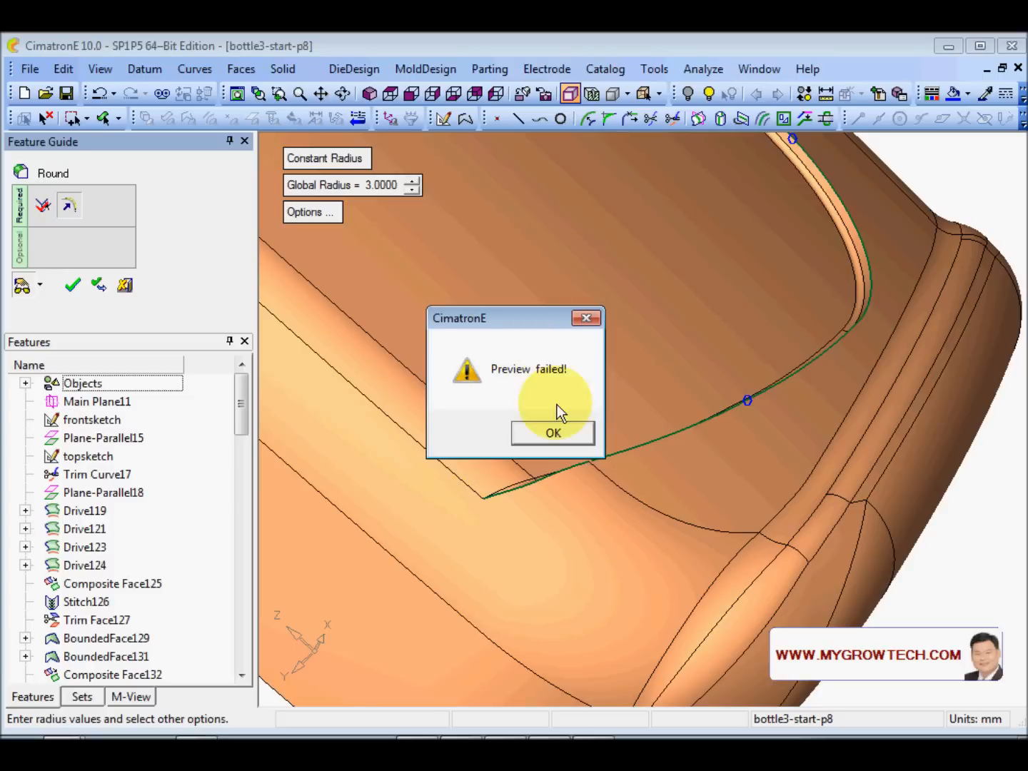
pyautogui.click(553, 435)
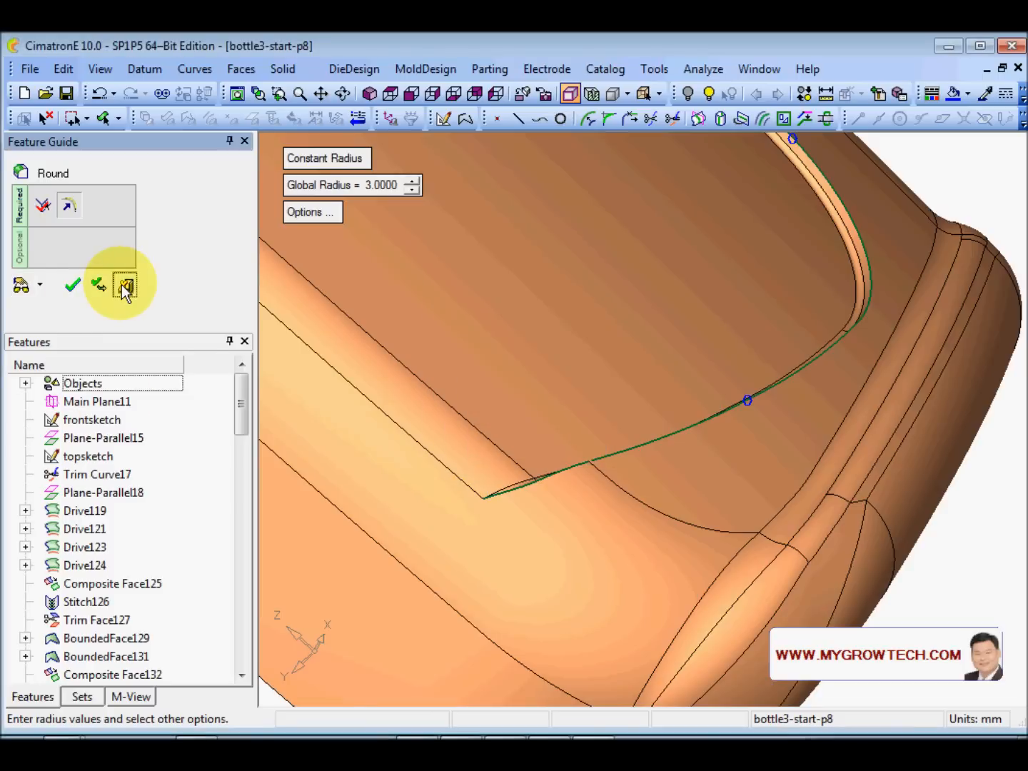
pyautogui.click(123, 285)
pyautogui.keyDown('ctrl'); pyautogui.moveTo(650, 344); pyautogui.dragTo(500, 296, button='right'); pyautogui.keyUp('ctrl')
pyautogui.keyDown('ctrl'); pyautogui.moveTo(500, 297); pyautogui.dragTo(679, 479, button='middle'); pyautogui.keyUp('ctrl')
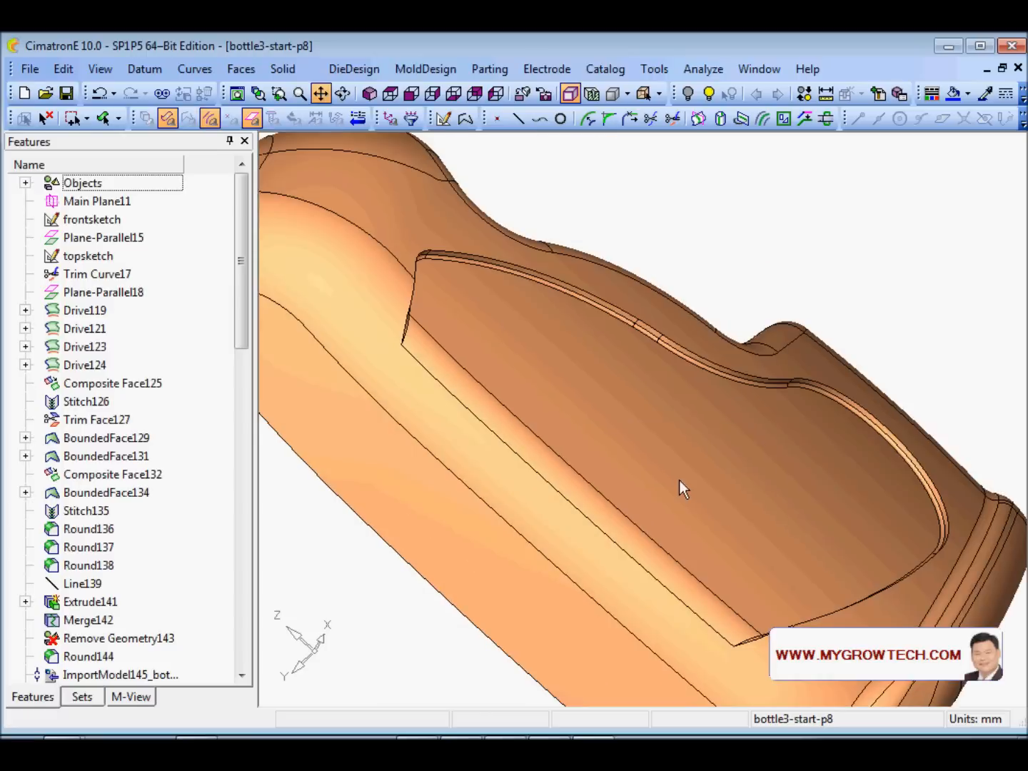
# - Start a face fillet and zoom in on the label panel's rim corner
pyautogui.click(242, 69)
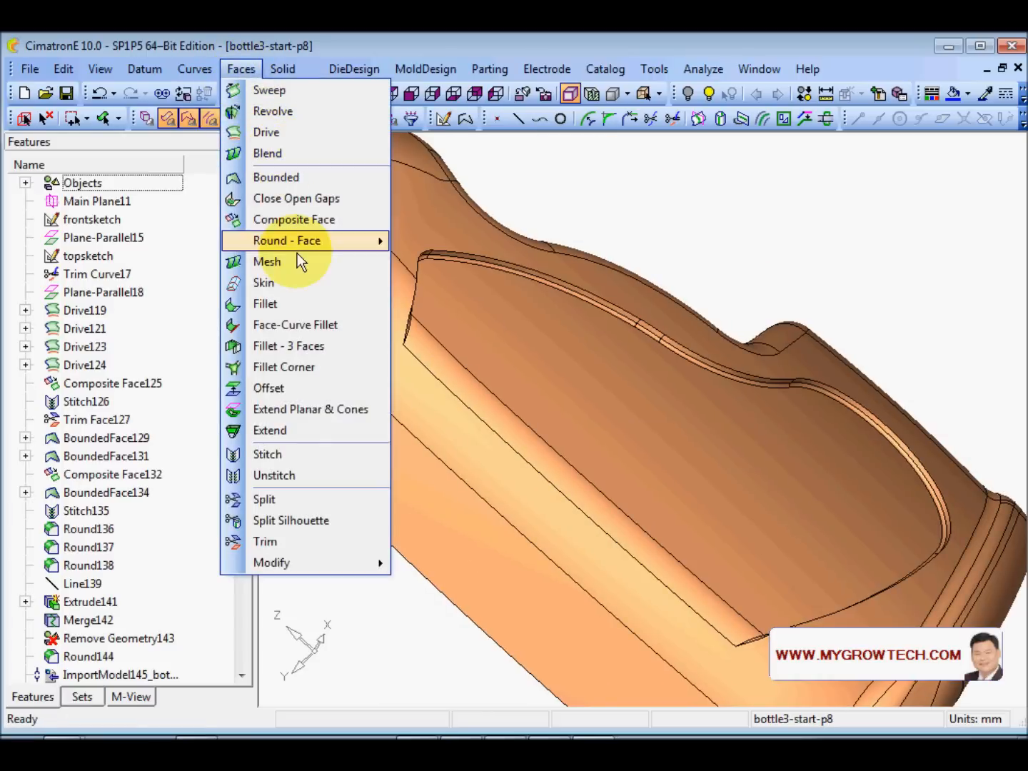
pyautogui.click(285, 306)
pyautogui.keyDown('ctrl'); pyautogui.moveTo(491, 378); pyautogui.dragTo(565, 487); pyautogui.keyUp('ctrl')
pyautogui.keyDown('ctrl'); pyautogui.moveTo(566, 486); pyautogui.dragTo(509, 320, button='right'); pyautogui.keyUp('ctrl')
pyautogui.keyDown('ctrl'); pyautogui.moveTo(509, 321); pyautogui.dragTo(559, 380, button='middle'); pyautogui.keyUp('ctrl')
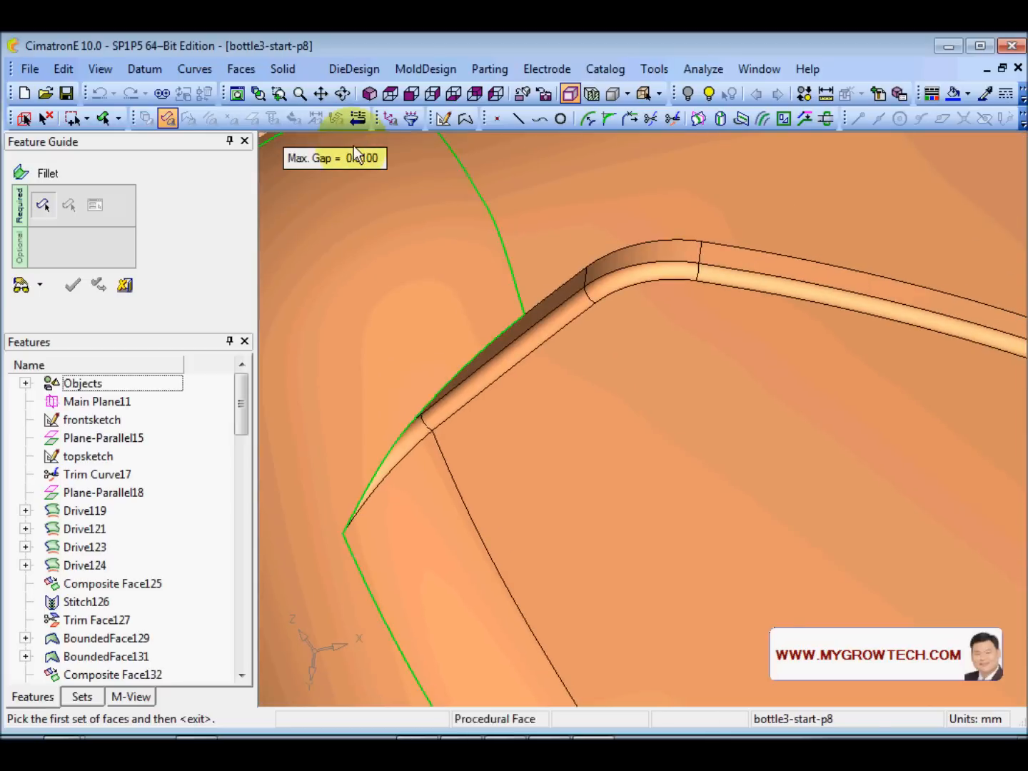
pyautogui.keyDown('ctrl'); pyautogui.moveTo(509, 303); pyautogui.dragTo(567, 317, button='middle'); pyautogui.keyUp('ctrl')
pyautogui.keyDown('ctrl'); pyautogui.moveTo(566, 316); pyautogui.dragTo(557, 378, button='right'); pyautogui.keyUp('ctrl')
pyautogui.keyDown('ctrl'); pyautogui.moveTo(485, 326); pyautogui.dragTo(467, 275, button='middle'); pyautogui.keyUp('ctrl')
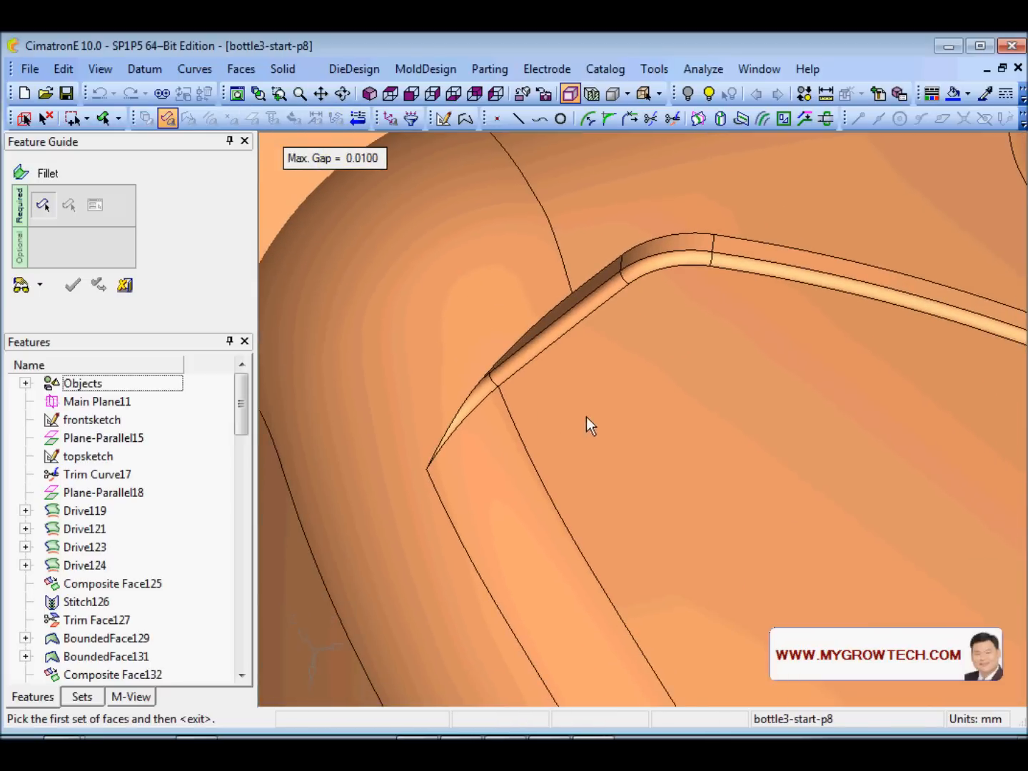
pyautogui.keyDown('ctrl'); pyautogui.moveTo(587, 417); pyautogui.dragTo(563, 272, button='right'); pyautogui.keyUp('ctrl')
pyautogui.keyDown('ctrl'); pyautogui.moveTo(295, 384); pyautogui.dragTo(504, 382, button='middle'); pyautogui.keyUp('ctrl')
# - Pick the rim's rounded, corner and long straight faces as the first face set
pyautogui.click(464, 344)
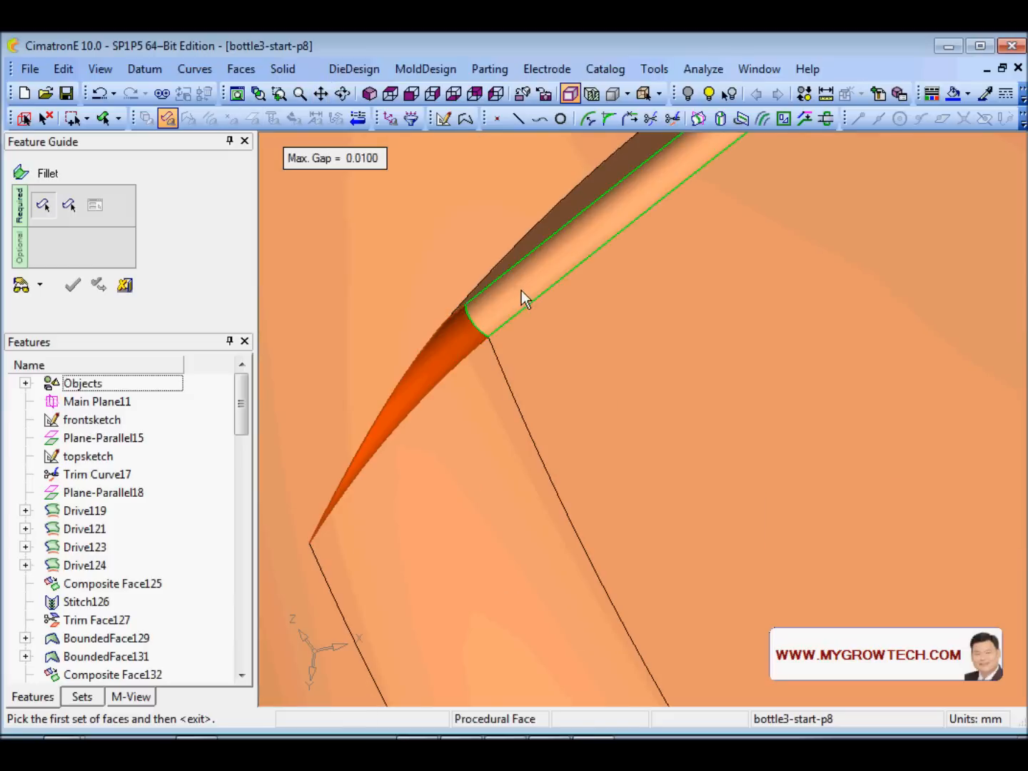
pyautogui.keyDown('ctrl'); pyautogui.moveTo(671, 530); pyautogui.dragTo(532, 407); pyautogui.keyUp('ctrl')
pyautogui.click(526, 321)
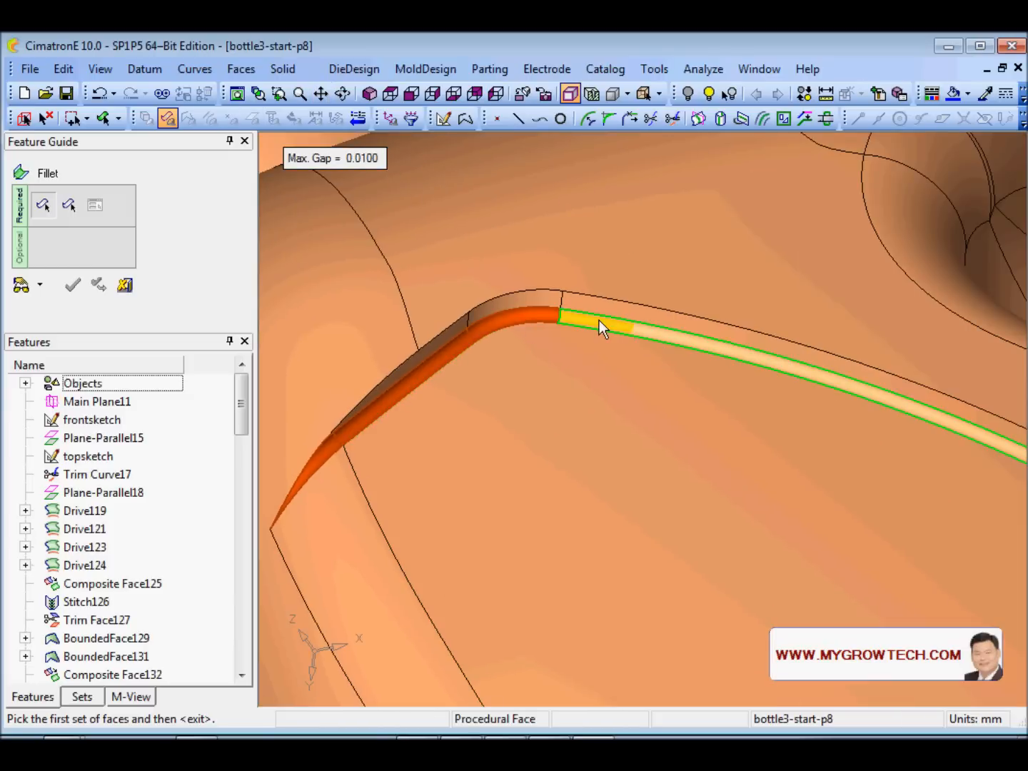
pyautogui.click(604, 323)
pyautogui.keyDown('ctrl'); pyautogui.moveTo(724, 458); pyautogui.dragTo(627, 418); pyautogui.keyUp('ctrl')
pyautogui.click(126, 287)
pyautogui.scroll(-3, 687, 454)
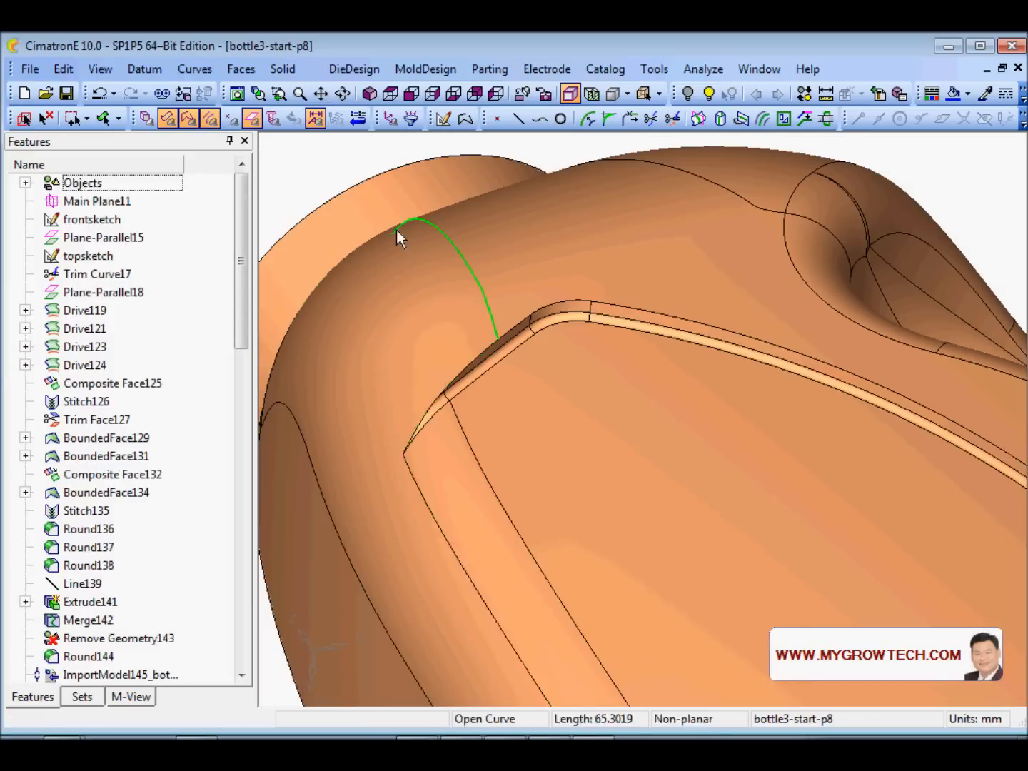
# - Start Remove Geometry and select the first five fillet strip faces along the recess
pyautogui.rightClick(397, 222)
pyautogui.click(477, 413)
pyautogui.keyDown('ctrl'); pyautogui.moveTo(527, 447); pyautogui.dragTo(429, 306); pyautogui.keyUp('ctrl')
pyautogui.click(588, 297)
pyautogui.click(837, 229)
pyautogui.click(878, 222)
pyautogui.keyDown('ctrl'); pyautogui.moveTo(827, 244); pyautogui.dragTo(762, 650, button='right'); pyautogui.keyUp('ctrl')
pyautogui.keyDown('ctrl'); pyautogui.moveTo(851, 475); pyautogui.dragTo(516, 459, button='middle'); pyautogui.keyUp('ctrl')
pyautogui.keyDown('ctrl'); pyautogui.moveTo(873, 557); pyautogui.dragTo(648, 538, button='middle'); pyautogui.keyUp('ctrl')
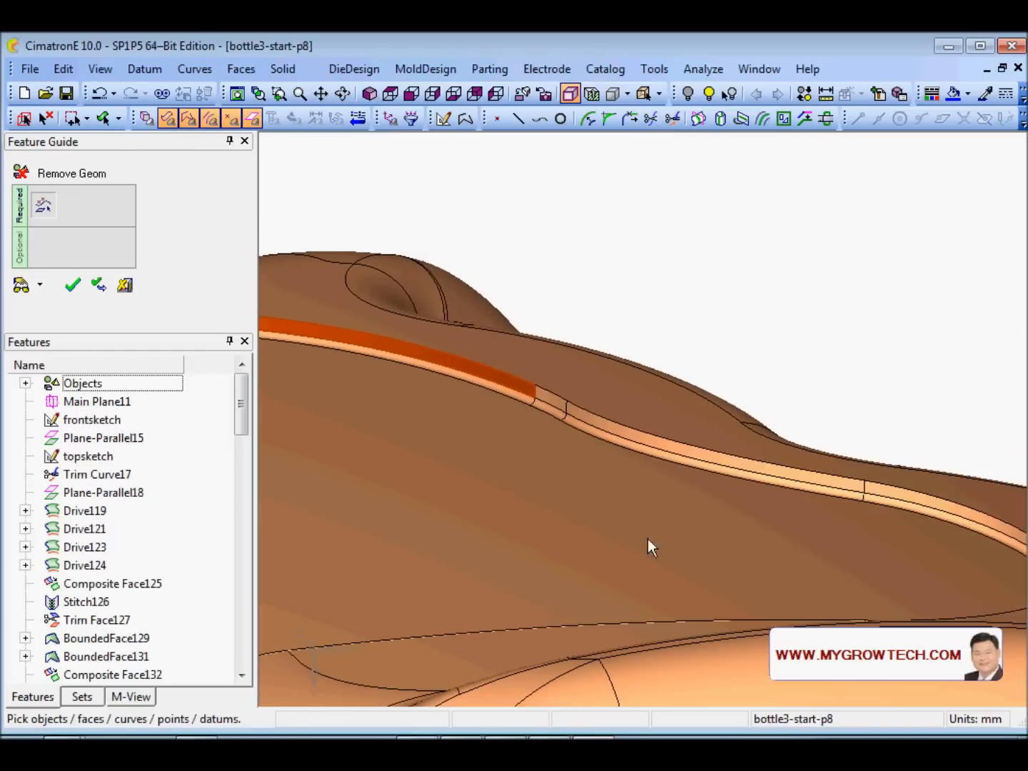
pyautogui.keyDown('ctrl'); pyautogui.moveTo(648, 539); pyautogui.dragTo(614, 239, button='right'); pyautogui.keyUp('ctrl')
pyautogui.click(430, 386)
pyautogui.click(476, 401)
# - Select two more fillet strip faces farther along the recess
pyautogui.keyDown('ctrl'); pyautogui.moveTo(613, 299); pyautogui.dragTo(684, 492, button='right'); pyautogui.keyUp('ctrl')
pyautogui.keyDown('ctrl'); pyautogui.moveTo(724, 489); pyautogui.dragTo(317, 358, button='middle'); pyautogui.keyUp('ctrl')
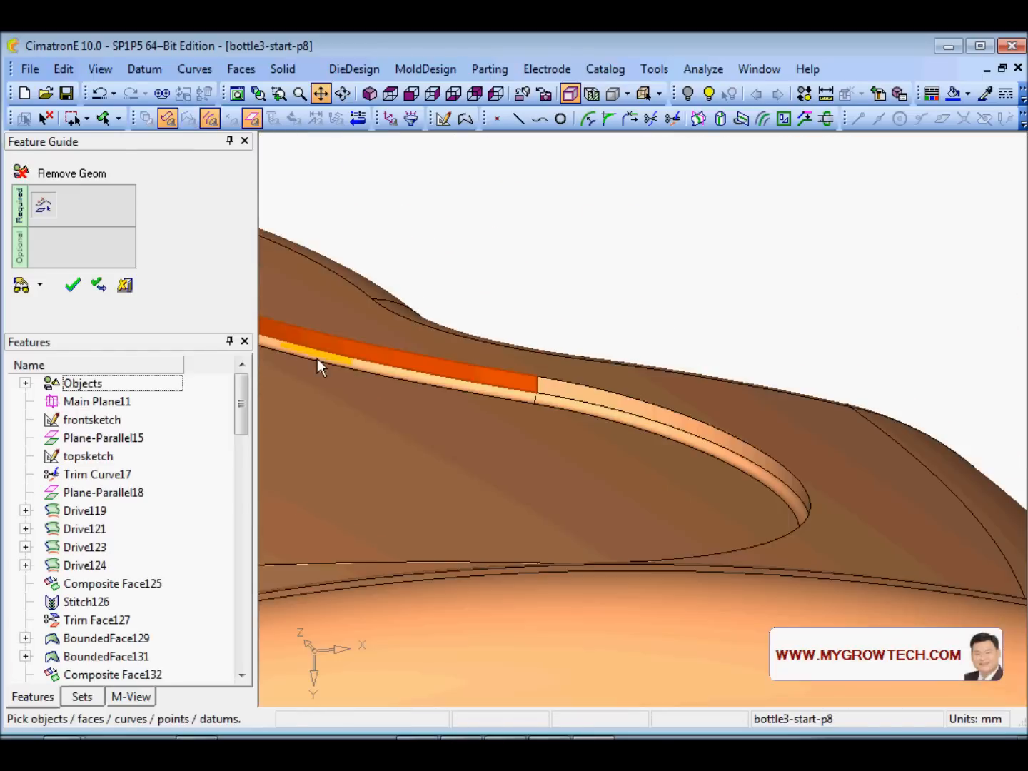
pyautogui.keyDown('ctrl'); pyautogui.moveTo(500, 464); pyautogui.dragTo(550, 315, button='right'); pyautogui.keyUp('ctrl')
pyautogui.click(516, 359)
pyautogui.keyDown('ctrl'); pyautogui.moveTo(532, 421); pyautogui.dragTo(546, 561, button='right'); pyautogui.keyUp('ctrl')
pyautogui.keyDown('ctrl'); pyautogui.moveTo(554, 485); pyautogui.dragTo(646, 550); pyautogui.keyUp('ctrl')
pyautogui.keyDown('ctrl'); pyautogui.moveTo(647, 549); pyautogui.dragTo(378, 314, button='middle'); pyautogui.keyUp('ctrl')
pyautogui.keyDown('ctrl'); pyautogui.moveTo(400, 336); pyautogui.dragTo(420, 262, button='right'); pyautogui.keyUp('ctrl')
pyautogui.keyDown('ctrl'); pyautogui.moveTo(392, 322); pyautogui.dragTo(563, 318, button='middle'); pyautogui.keyUp('ctrl')
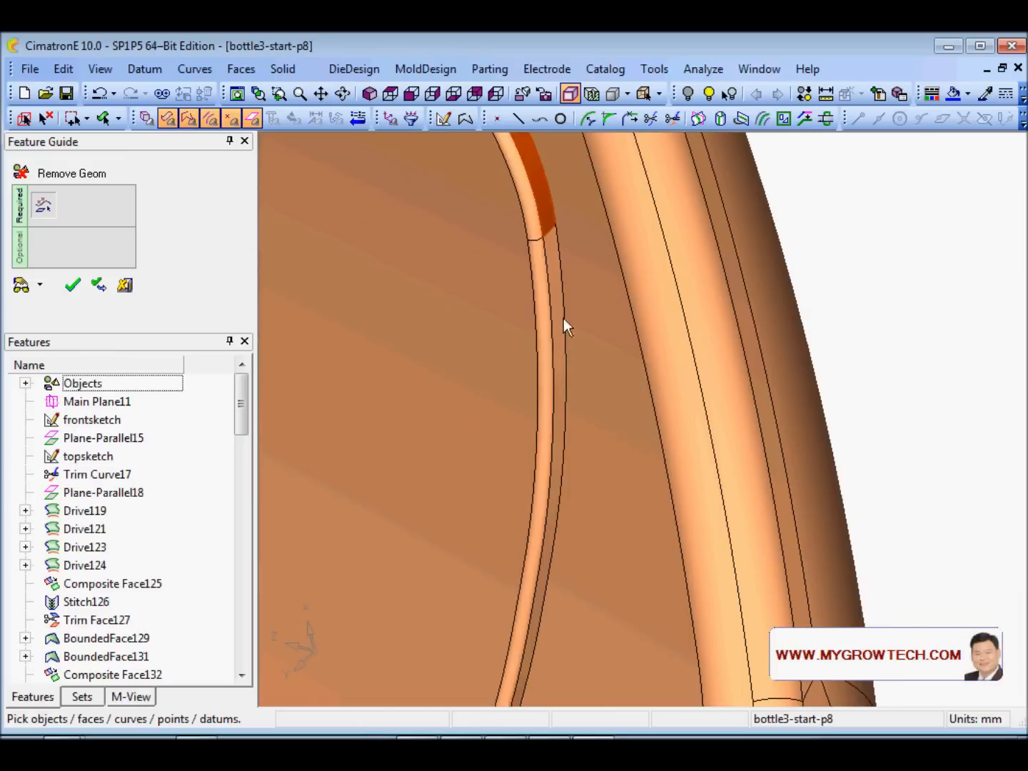
pyautogui.click(553, 273)
# - Inspect the strip's corner end and confirm removal of the selected fillet faces
pyautogui.keyDown('ctrl'); pyautogui.moveTo(571, 344); pyautogui.dragTo(616, 521, button='right'); pyautogui.keyUp('ctrl')
pyautogui.keyDown('ctrl'); pyautogui.moveTo(619, 524); pyautogui.dragTo(632, 559); pyautogui.keyUp('ctrl')
pyautogui.keyDown('ctrl'); pyautogui.moveTo(631, 559); pyautogui.dragTo(591, 428, button='right'); pyautogui.keyUp('ctrl')
pyautogui.keyDown('ctrl'); pyautogui.moveTo(591, 421); pyautogui.dragTo(605, 337, button='middle'); pyautogui.keyUp('ctrl')
pyautogui.keyDown('ctrl'); pyautogui.moveTo(606, 338); pyautogui.dragTo(591, 243, button='right'); pyautogui.keyUp('ctrl')
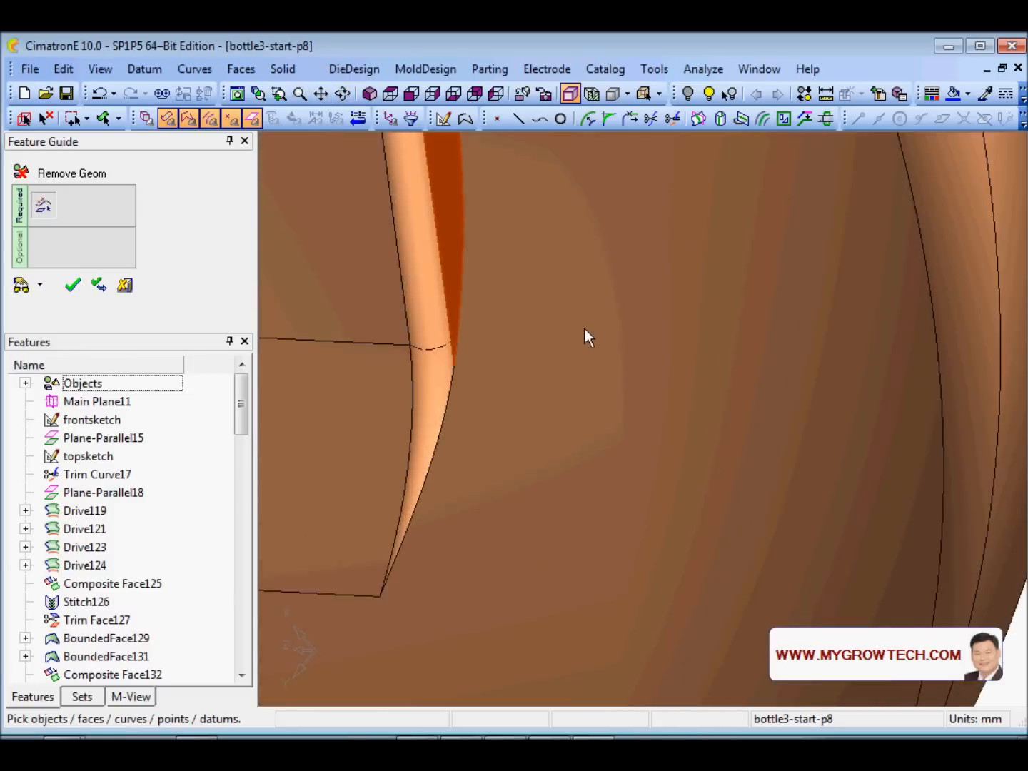
pyautogui.keyDown('ctrl'); pyautogui.moveTo(584, 327); pyautogui.dragTo(707, 363, button='middle'); pyautogui.keyUp('ctrl')
pyautogui.keyDown('ctrl'); pyautogui.moveTo(656, 382); pyautogui.dragTo(465, 355); pyautogui.keyUp('ctrl')
pyautogui.rightClick(669, 309)
pyautogui.click(667, 308)
# - Start a face fillet and add the first four strip faces near the recess corner to set one
pyautogui.keyDown('ctrl'); pyautogui.moveTo(613, 341); pyautogui.dragTo(571, 286, button='right'); pyautogui.keyUp('ctrl')
pyautogui.keyDown('ctrl'); pyautogui.moveTo(502, 314); pyautogui.dragTo(632, 445, button='middle'); pyautogui.keyUp('ctrl')
pyautogui.keyDown('ctrl'); pyautogui.moveTo(632, 444); pyautogui.dragTo(552, 354); pyautogui.keyUp('ctrl')
pyautogui.keyDown('ctrl'); pyautogui.moveTo(552, 353); pyautogui.dragTo(525, 299, button='right'); pyautogui.keyUp('ctrl')
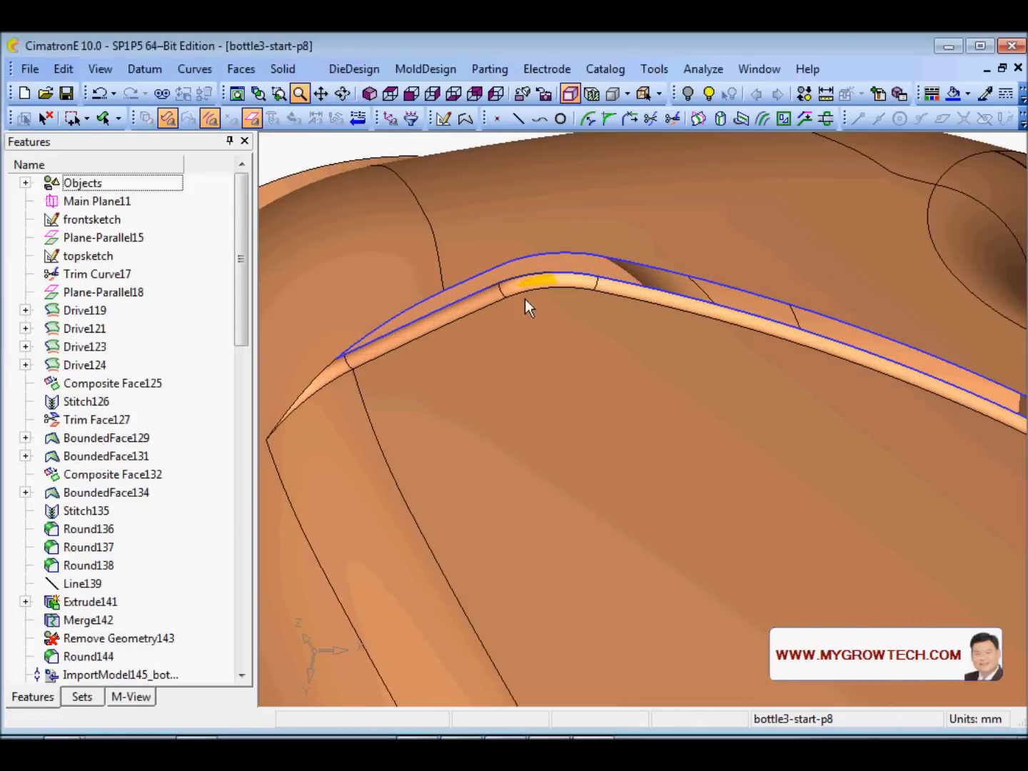
pyautogui.keyDown('ctrl'); pyautogui.moveTo(447, 379); pyautogui.dragTo(561, 367, button='middle'); pyautogui.keyUp('ctrl')
pyautogui.click(241, 68)
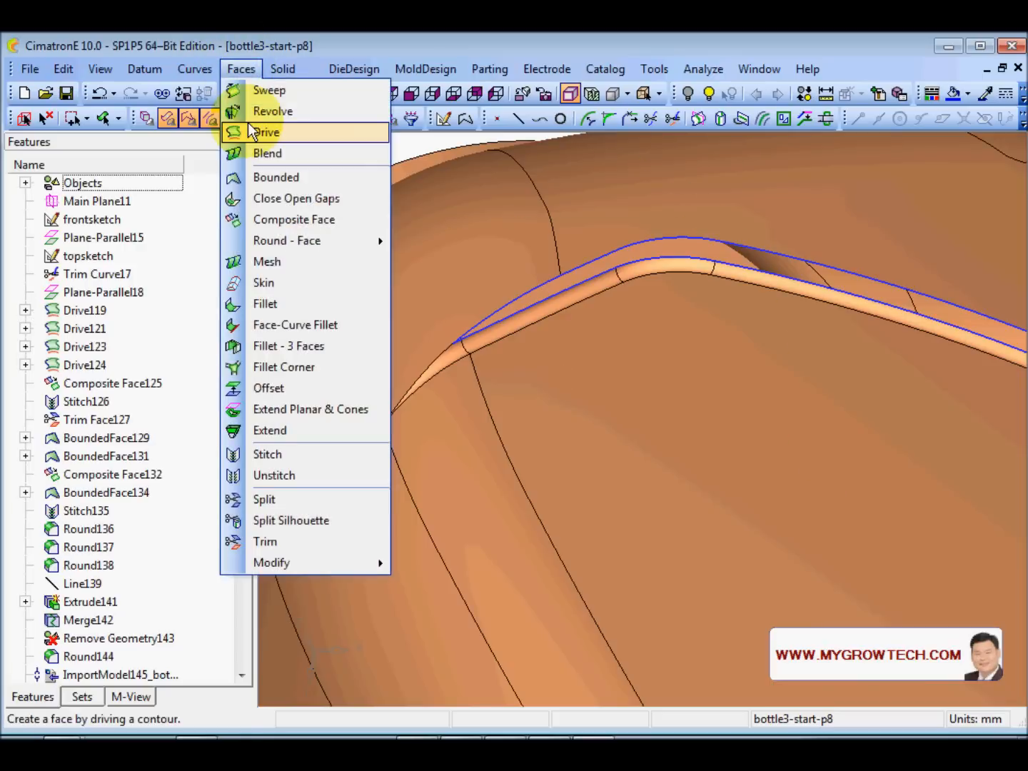
pyautogui.click(292, 303)
pyautogui.click(456, 357)
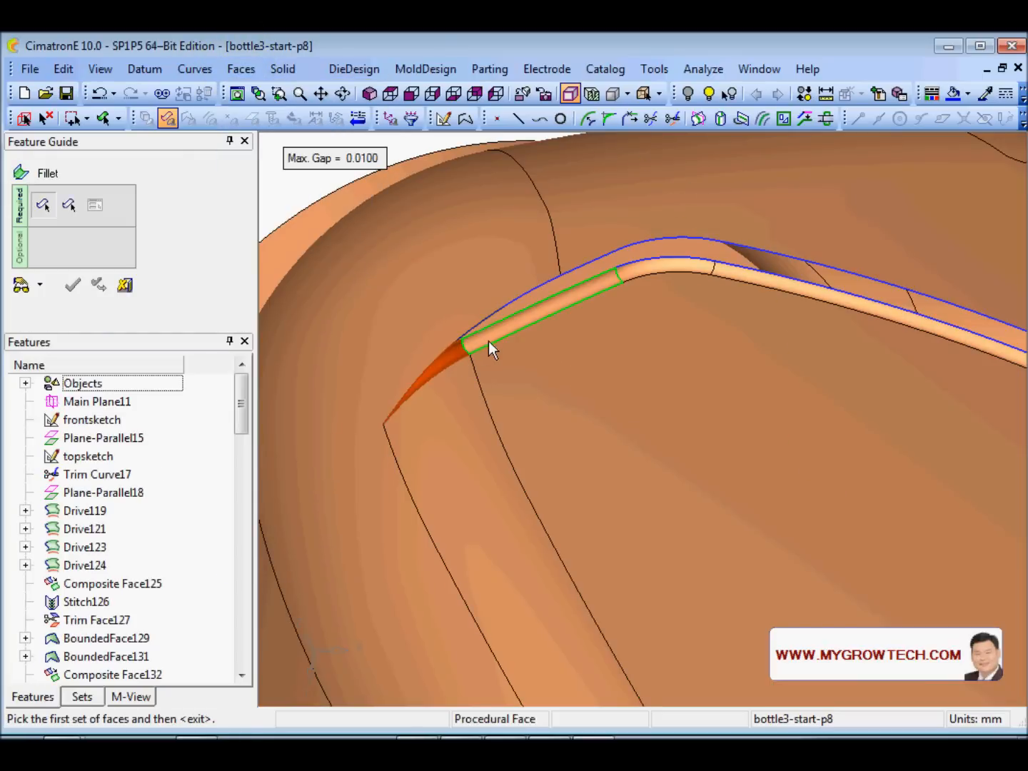
pyautogui.click(557, 304)
pyautogui.click(646, 277)
pyautogui.click(738, 281)
# - Add the short, long and curved strip segments at the strip's far end
pyautogui.keyDown('ctrl'); pyautogui.moveTo(747, 445); pyautogui.dragTo(753, 559, button='right'); pyautogui.keyUp('ctrl')
pyautogui.keyDown('ctrl'); pyautogui.moveTo(957, 601); pyautogui.dragTo(570, 433, button='middle'); pyautogui.keyUp('ctrl')
pyautogui.keyDown('ctrl'); pyautogui.moveTo(529, 404); pyautogui.dragTo(492, 185, button='right'); pyautogui.keyUp('ctrl')
pyautogui.keyDown('ctrl'); pyautogui.moveTo(492, 185); pyautogui.dragTo(530, 440, button='middle'); pyautogui.keyUp('ctrl')
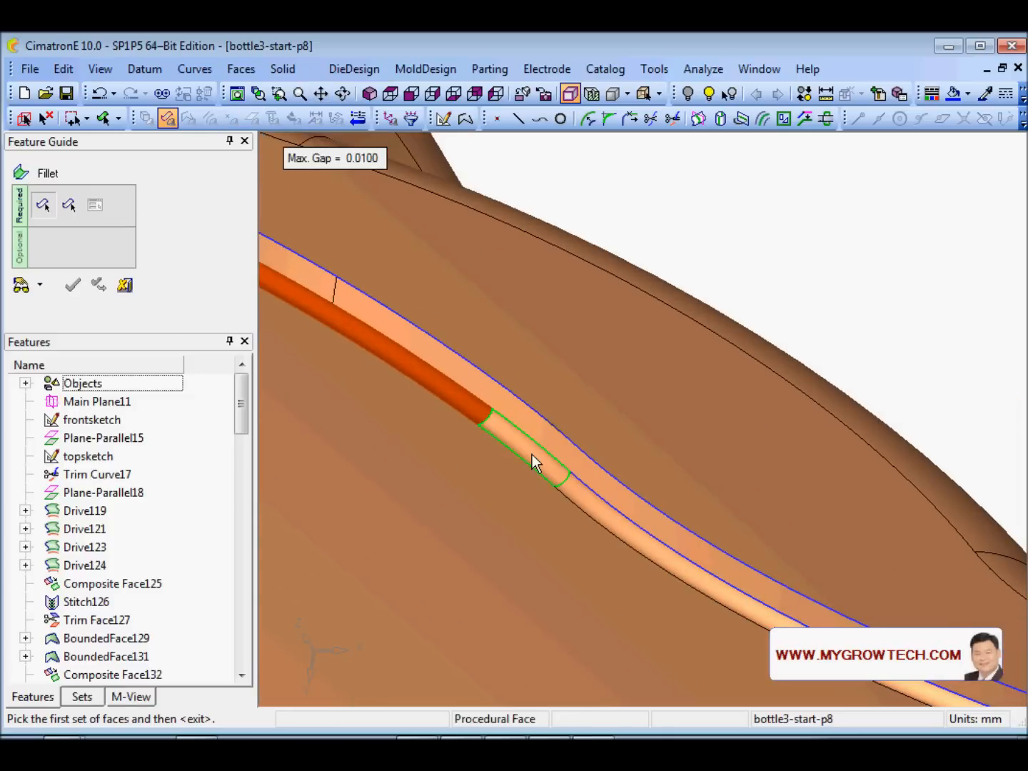
pyautogui.click(531, 456)
pyautogui.click(566, 490)
pyautogui.keyDown('ctrl'); pyautogui.moveTo(655, 362); pyautogui.dragTo(530, 484, button='right'); pyautogui.keyUp('ctrl')
pyautogui.keyDown('ctrl'); pyautogui.moveTo(529, 483); pyautogui.dragTo(292, 285, button='middle'); pyautogui.keyUp('ctrl')
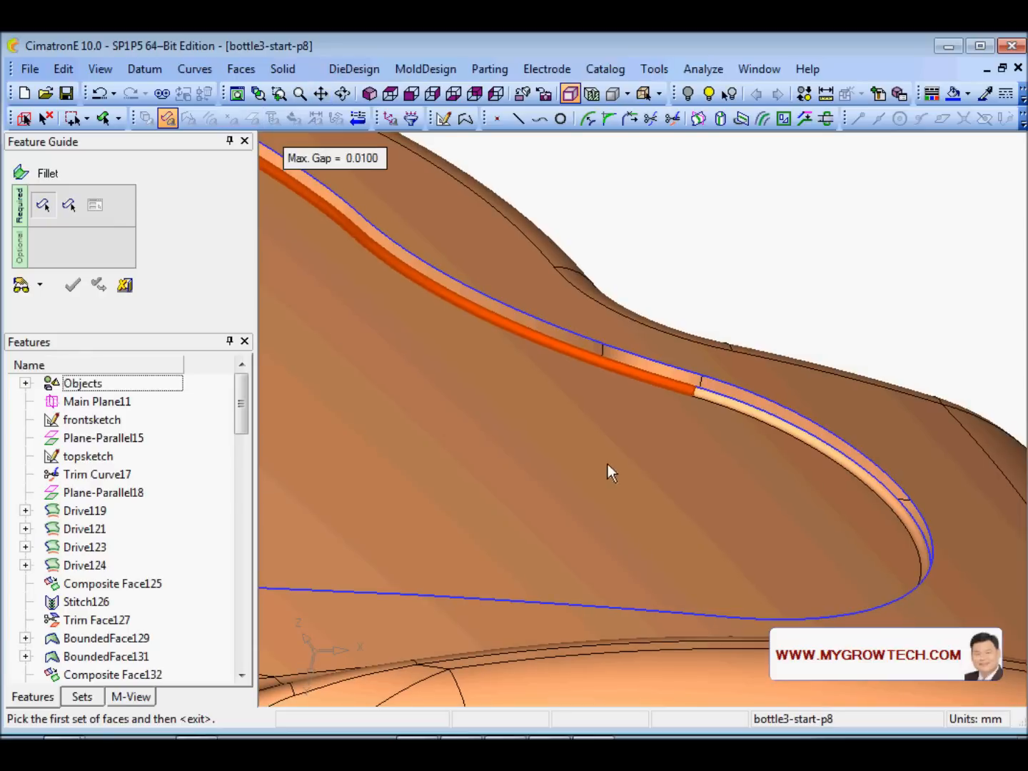
pyautogui.keyDown('ctrl'); pyautogui.moveTo(732, 568); pyautogui.dragTo(512, 355, button='right'); pyautogui.keyUp('ctrl')
pyautogui.click(541, 314)
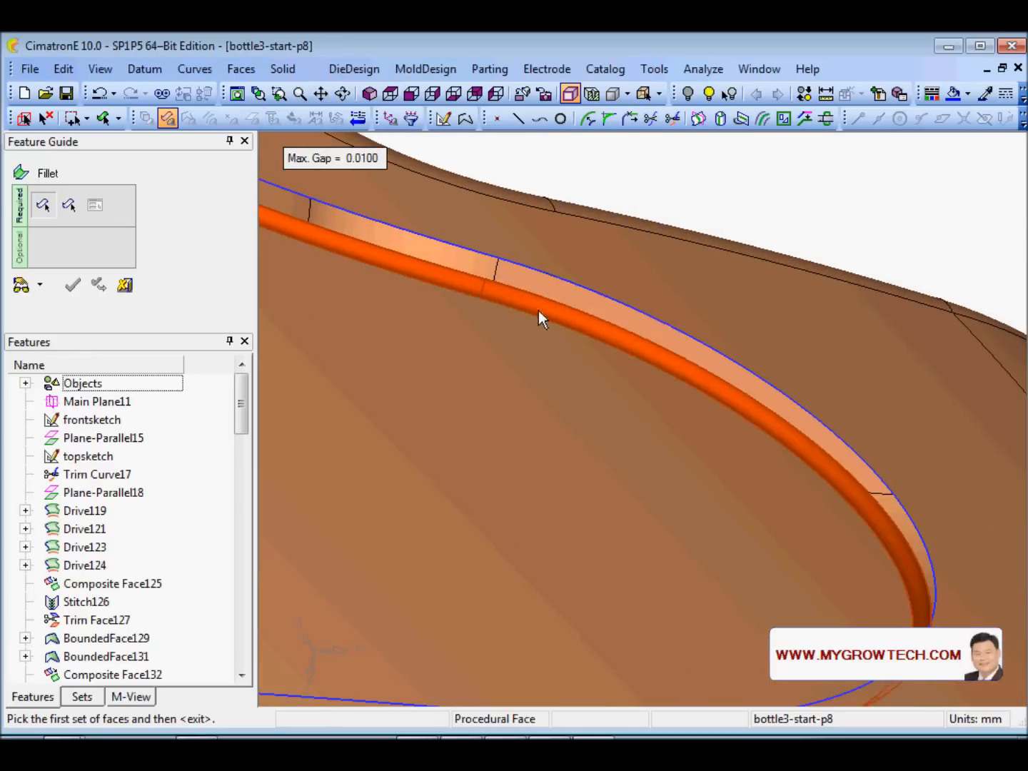
# - Add the remaining strip face and the small lower face, closing the first set
pyautogui.keyDown('ctrl'); pyautogui.moveTo(540, 314); pyautogui.dragTo(476, 577, button='right'); pyautogui.keyUp('ctrl')
pyautogui.keyDown('ctrl'); pyautogui.moveTo(476, 569); pyautogui.dragTo(490, 367, button='middle'); pyautogui.keyUp('ctrl')
pyautogui.keyDown('ctrl'); pyautogui.moveTo(490, 367); pyautogui.dragTo(647, 472); pyautogui.keyUp('ctrl')
pyautogui.keyDown('ctrl'); pyautogui.moveTo(646, 472); pyautogui.dragTo(522, 319, button='right'); pyautogui.keyUp('ctrl')
pyautogui.keyDown('ctrl'); pyautogui.moveTo(521, 319); pyautogui.dragTo(447, 529, button='middle'); pyautogui.keyUp('ctrl')
pyautogui.click(472, 394)
pyautogui.keyDown('ctrl'); pyautogui.moveTo(596, 295); pyautogui.dragTo(497, 458, button='right'); pyautogui.keyUp('ctrl')
pyautogui.keyDown('ctrl'); pyautogui.moveTo(497, 457); pyautogui.dragTo(436, 190, button='middle'); pyautogui.keyUp('ctrl')
pyautogui.keyDown('ctrl'); pyautogui.moveTo(589, 456); pyautogui.dragTo(519, 339, button='middle'); pyautogui.keyUp('ctrl')
pyautogui.keyDown('ctrl'); pyautogui.moveTo(614, 467); pyautogui.dragTo(582, 350, button='right'); pyautogui.keyUp('ctrl')
pyautogui.keyDown('ctrl'); pyautogui.moveTo(652, 614); pyautogui.dragTo(626, 490, button='middle'); pyautogui.keyUp('ctrl')
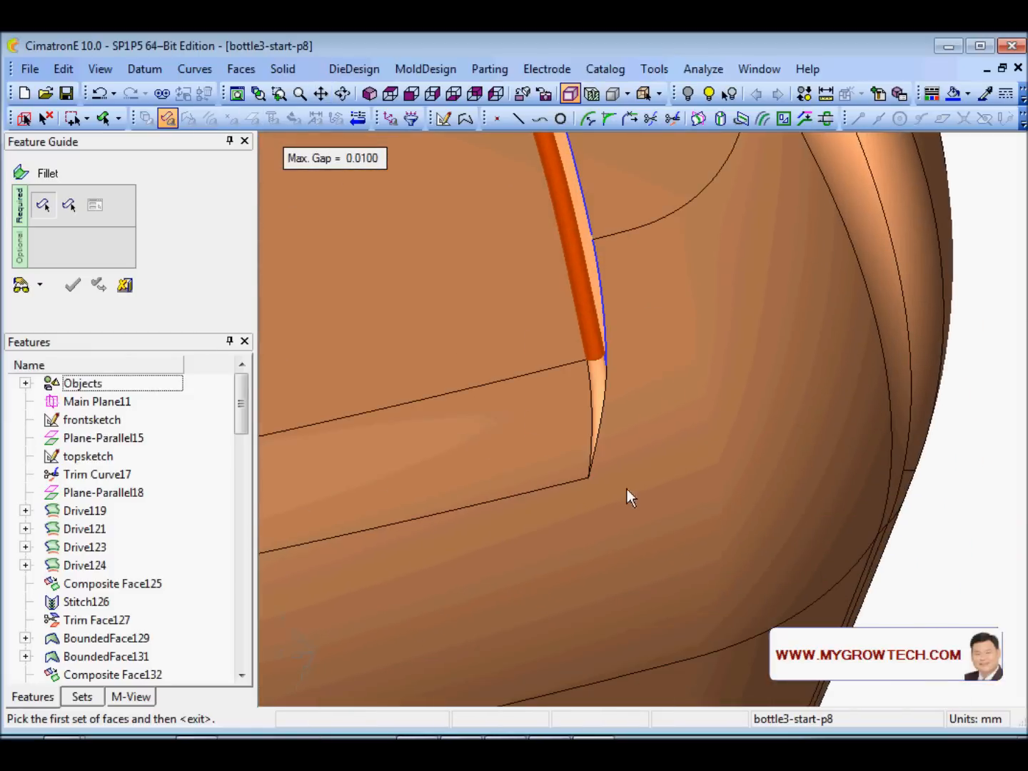
pyautogui.keyDown('ctrl'); pyautogui.moveTo(626, 489); pyautogui.dragTo(571, 394, button='right'); pyautogui.keyUp('ctrl')
pyautogui.click(565, 354)
pyautogui.keyDown('ctrl'); pyautogui.moveTo(620, 188); pyautogui.dragTo(547, 365, button='right'); pyautogui.keyUp('ctrl')
pyautogui.keyDown('ctrl'); pyautogui.moveTo(486, 415); pyautogui.dragTo(611, 527, button='middle'); pyautogui.keyUp('ctrl')
pyautogui.keyDown('ctrl'); pyautogui.moveTo(612, 527); pyautogui.dragTo(594, 429); pyautogui.keyUp('ctrl')
pyautogui.middleClick(468, 343)
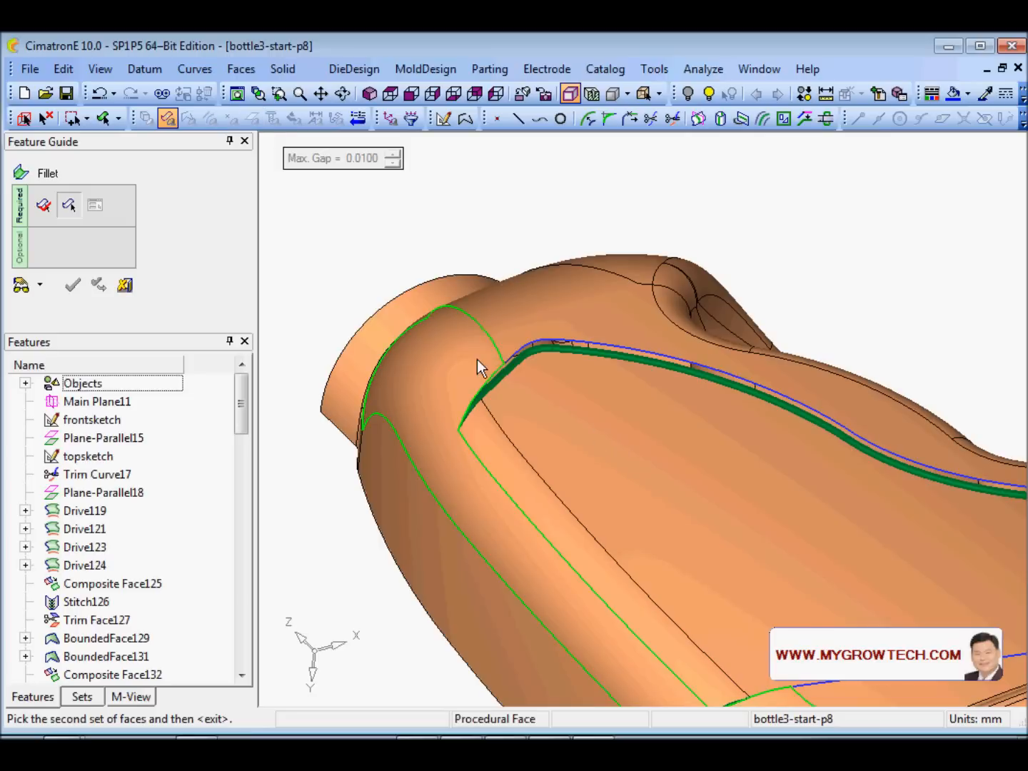
# - Pick the bottle body as the second face set and flip the first set's direction
pyautogui.click(524, 316)
pyautogui.keyDown('ctrl'); pyautogui.moveTo(768, 261); pyautogui.dragTo(752, 379, button='right'); pyautogui.keyUp('ctrl')
pyautogui.middleClick(757, 292)
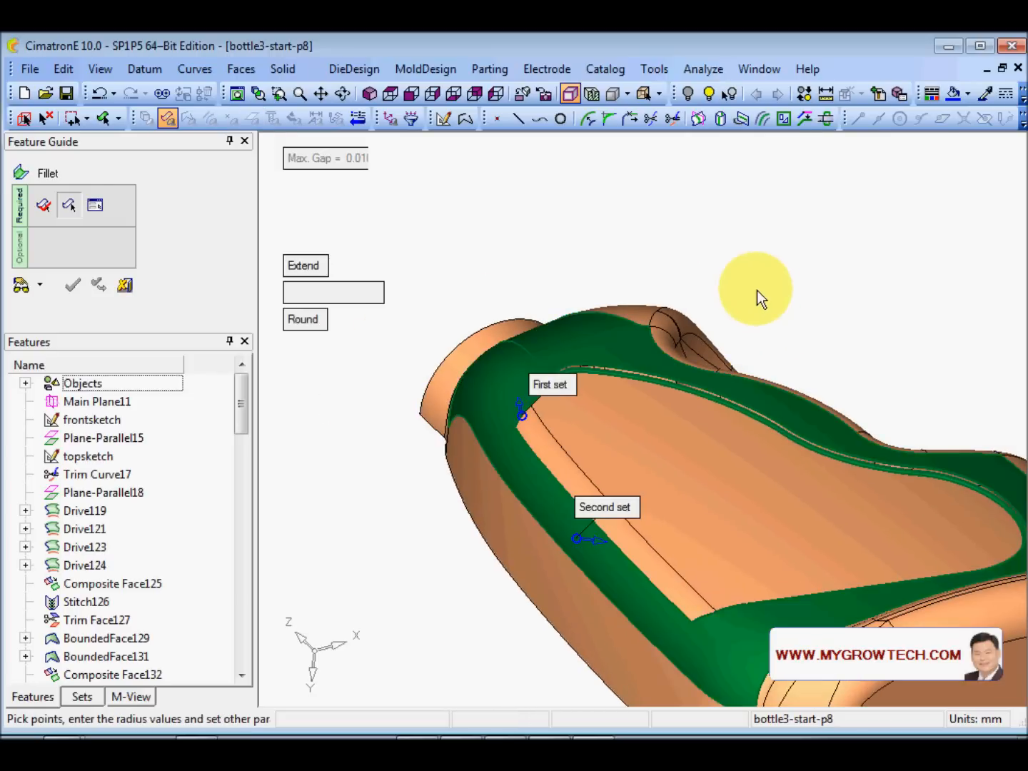
pyautogui.keyDown('ctrl'); pyautogui.moveTo(621, 478); pyautogui.dragTo(531, 458); pyautogui.keyUp('ctrl')
pyautogui.keyDown('ctrl'); pyautogui.moveTo(531, 457); pyautogui.dragTo(619, 518, button='middle'); pyautogui.keyUp('ctrl')
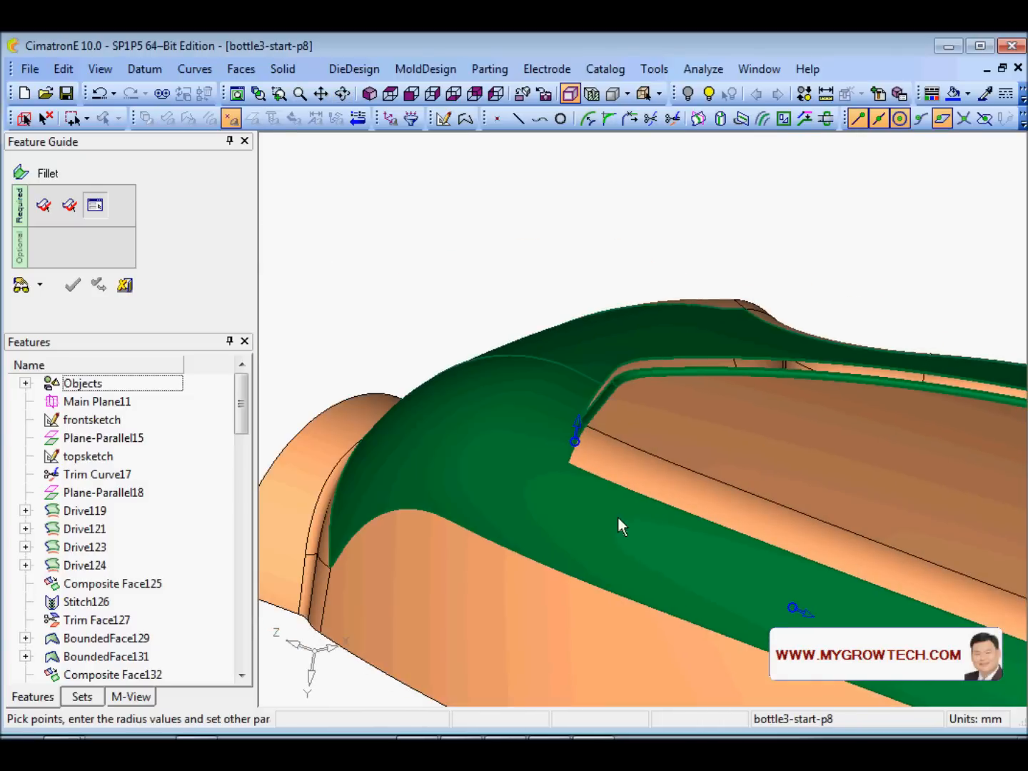
pyautogui.keyDown('ctrl'); pyautogui.moveTo(618, 517); pyautogui.dragTo(557, 450, button='right'); pyautogui.keyUp('ctrl')
pyautogui.click(537, 443)
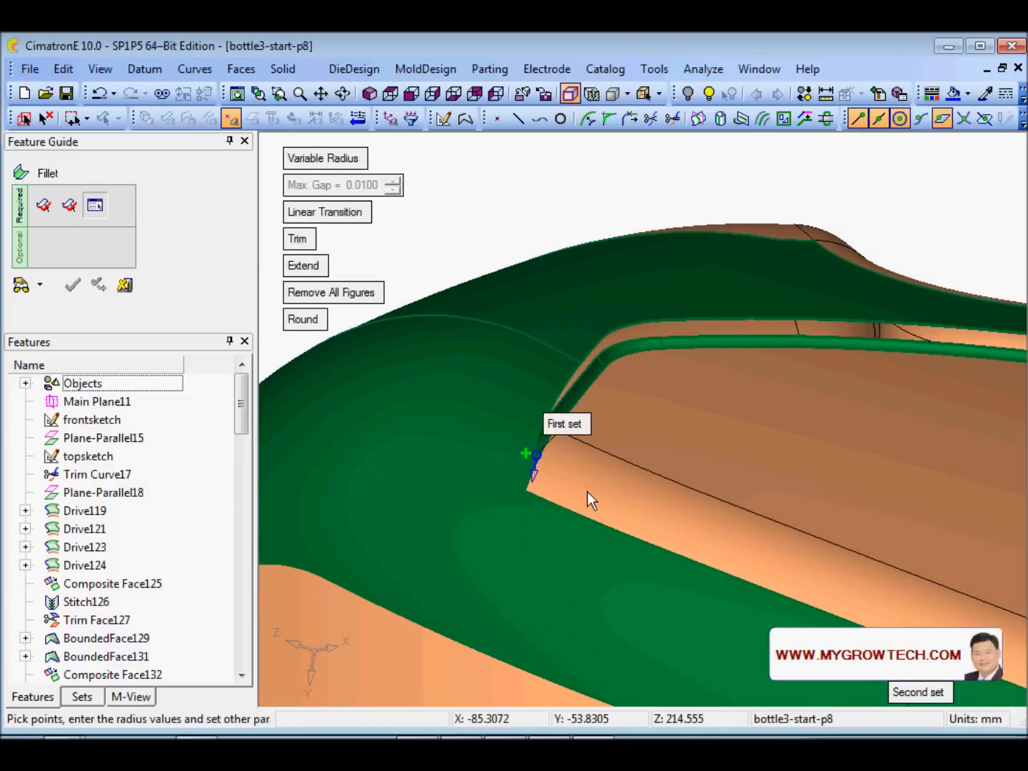
pyautogui.keyDown('ctrl'); pyautogui.moveTo(589, 491); pyautogui.dragTo(459, 445, button='right'); pyautogui.keyUp('ctrl')
# - Set a constant 3 mm radius, check the preview at the recess corner and apply it
pyautogui.click(326, 158)
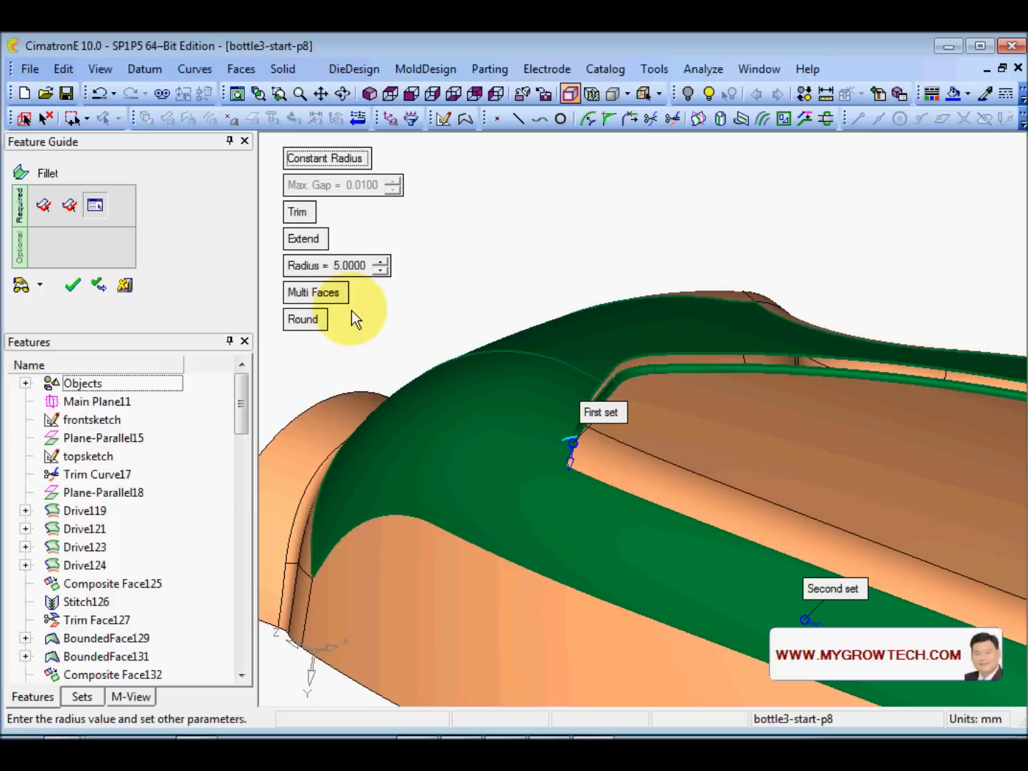
pyautogui.doubleClick(383, 270)
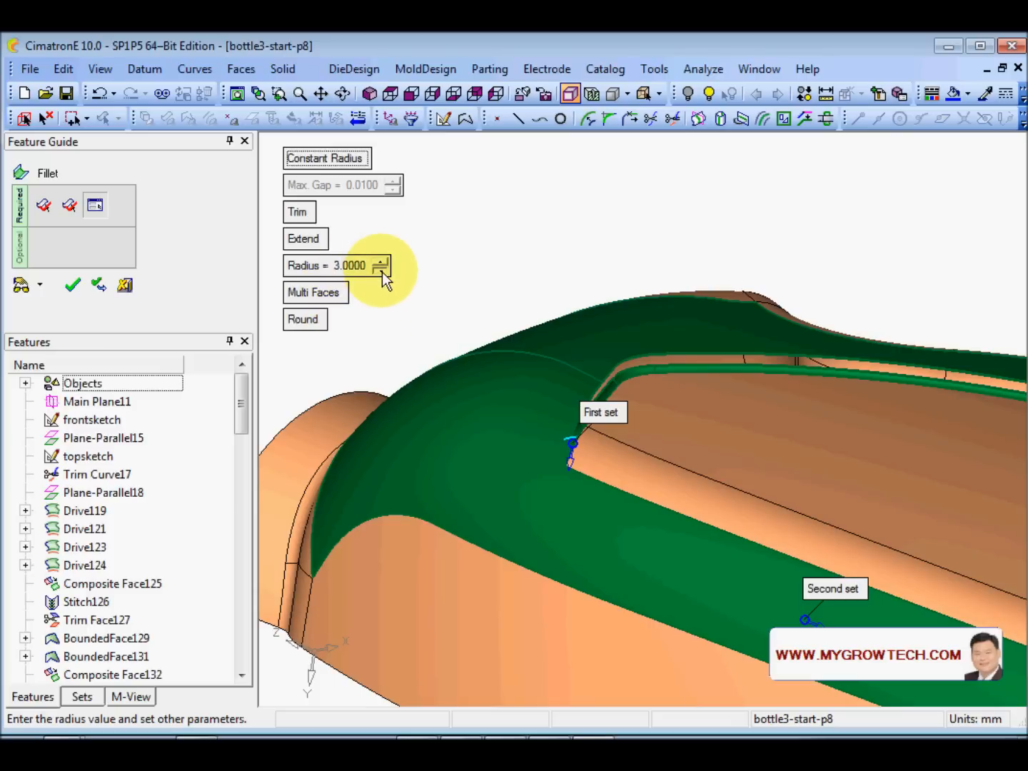
pyautogui.click(21, 286)
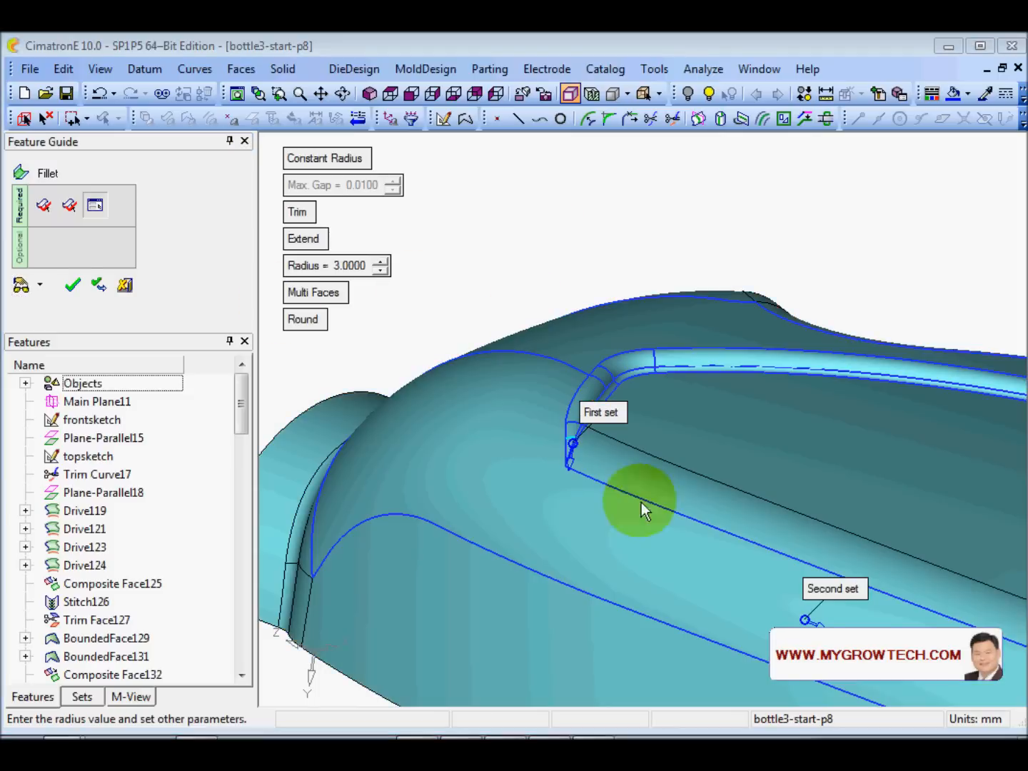
pyautogui.keyDown('ctrl'); pyautogui.moveTo(641, 502); pyautogui.dragTo(655, 313, button='right'); pyautogui.keyUp('ctrl')
pyautogui.keyDown('ctrl'); pyautogui.moveTo(656, 314); pyautogui.dragTo(597, 356); pyautogui.keyUp('ctrl')
pyautogui.keyDown('ctrl'); pyautogui.moveTo(699, 389); pyautogui.dragTo(765, 665, button='right'); pyautogui.keyUp('ctrl')
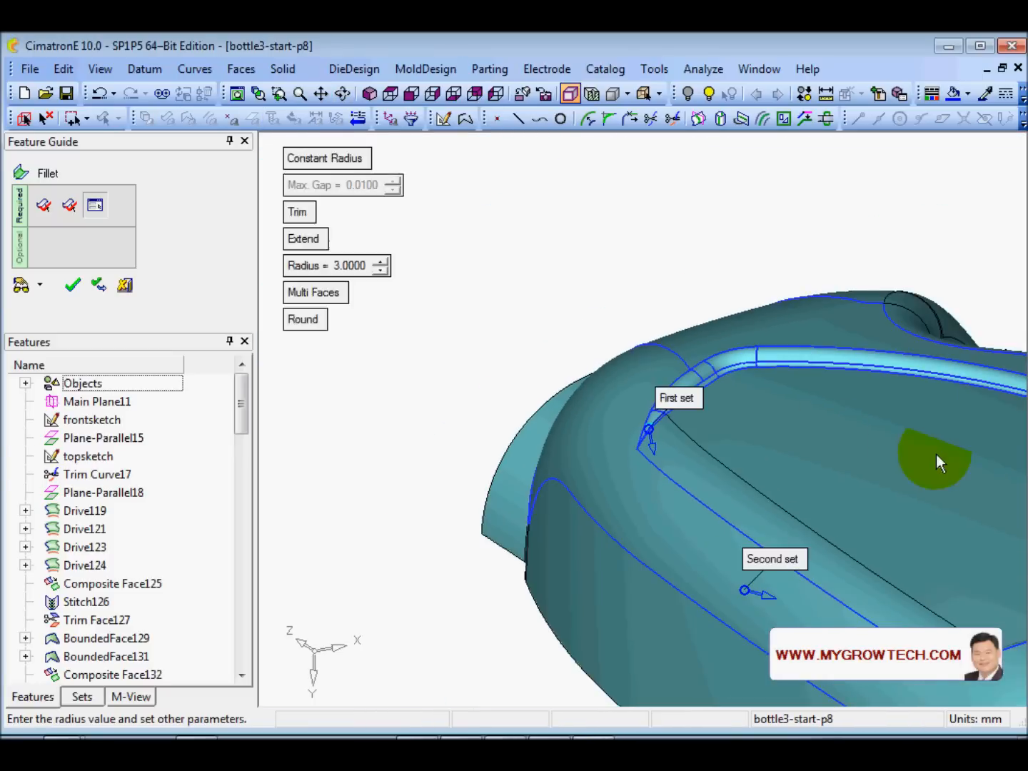
pyautogui.keyDown('ctrl'); pyautogui.moveTo(936, 454); pyautogui.dragTo(639, 330, button='middle'); pyautogui.keyUp('ctrl')
pyautogui.keyDown('ctrl'); pyautogui.moveTo(854, 383); pyautogui.dragTo(814, 465, button='right'); pyautogui.keyUp('ctrl')
pyautogui.keyDown('ctrl'); pyautogui.moveTo(775, 413); pyautogui.dragTo(639, 374, button='middle'); pyautogui.keyUp('ctrl')
pyautogui.keyDown('ctrl'); pyautogui.moveTo(640, 373); pyautogui.dragTo(799, 471); pyautogui.keyUp('ctrl')
pyautogui.keyDown('ctrl'); pyautogui.moveTo(799, 472); pyautogui.dragTo(753, 204, button='right'); pyautogui.keyUp('ctrl')
pyautogui.keyDown('ctrl'); pyautogui.moveTo(491, 218); pyautogui.dragTo(659, 384, button='middle'); pyautogui.keyUp('ctrl')
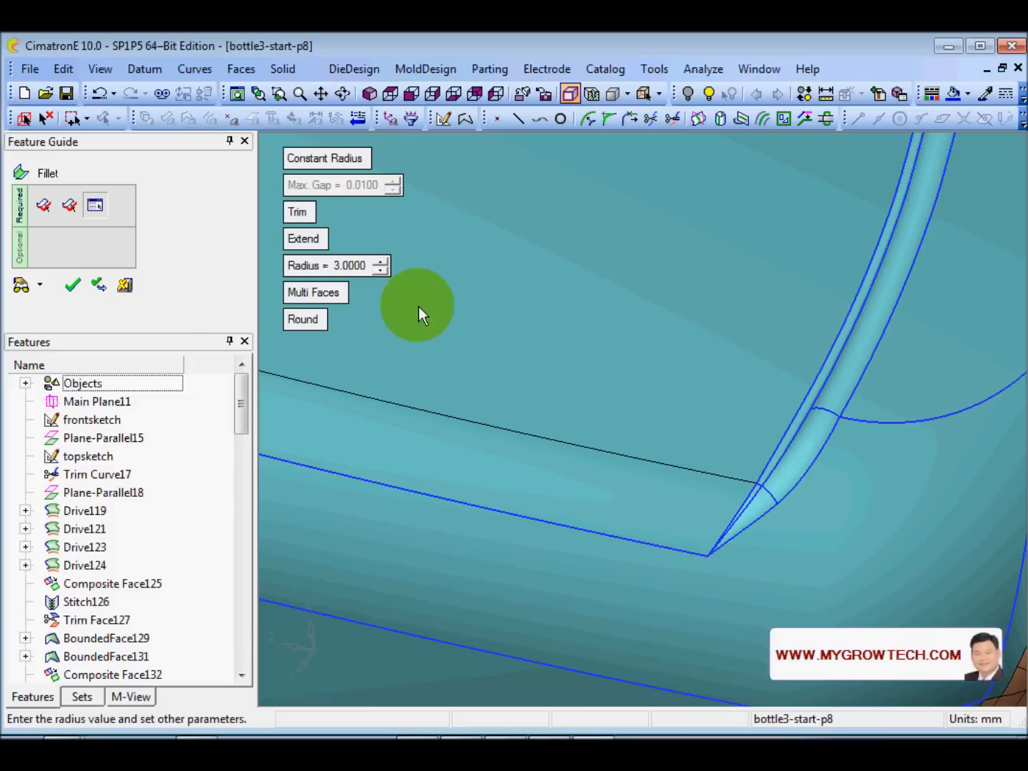
pyautogui.click(73, 285)
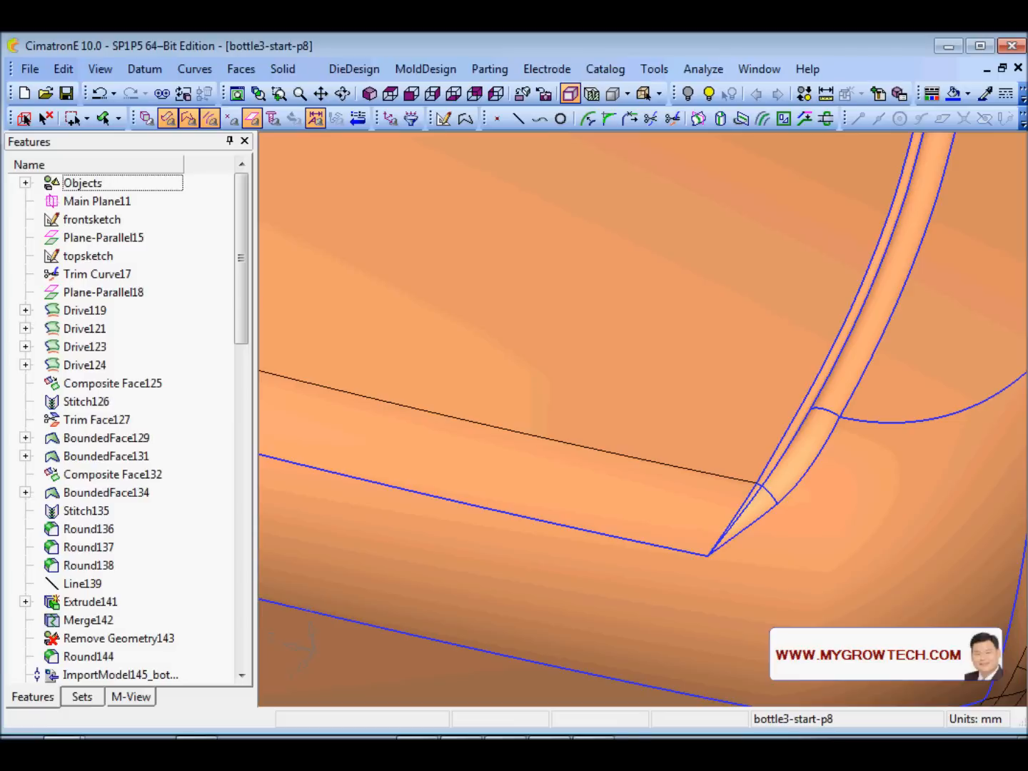
pyautogui.keyDown('ctrl'); pyautogui.moveTo(550, 668); pyautogui.dragTo(564, 298, button='right'); pyautogui.keyUp('ctrl')
pyautogui.keyDown('ctrl'); pyautogui.moveTo(564, 298); pyautogui.dragTo(651, 386, button='middle'); pyautogui.keyUp('ctrl')
pyautogui.moveTo(652, 385)
pyautogui.keyDown('ctrl'); pyautogui.mouseDown()
pyautogui.moveTo(571, 313)
pyautogui.moveTo(555, 372)
pyautogui.mouseUp(); pyautogui.keyUp('ctrl')
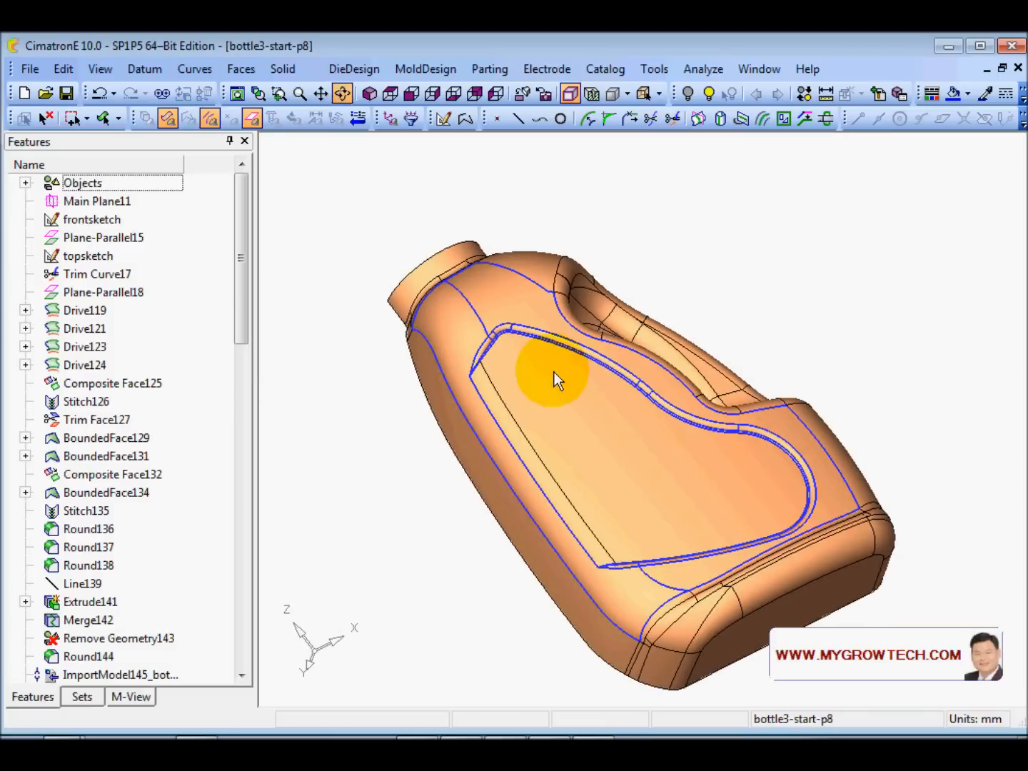
# - Stitch all of the bottle's faces into one closed solid at 0.01 maximum gap
pyautogui.rightClick(639, 220)
pyautogui.moveTo(427, 245); pyautogui.dragTo(887, 605)
pyautogui.click(847, 261)
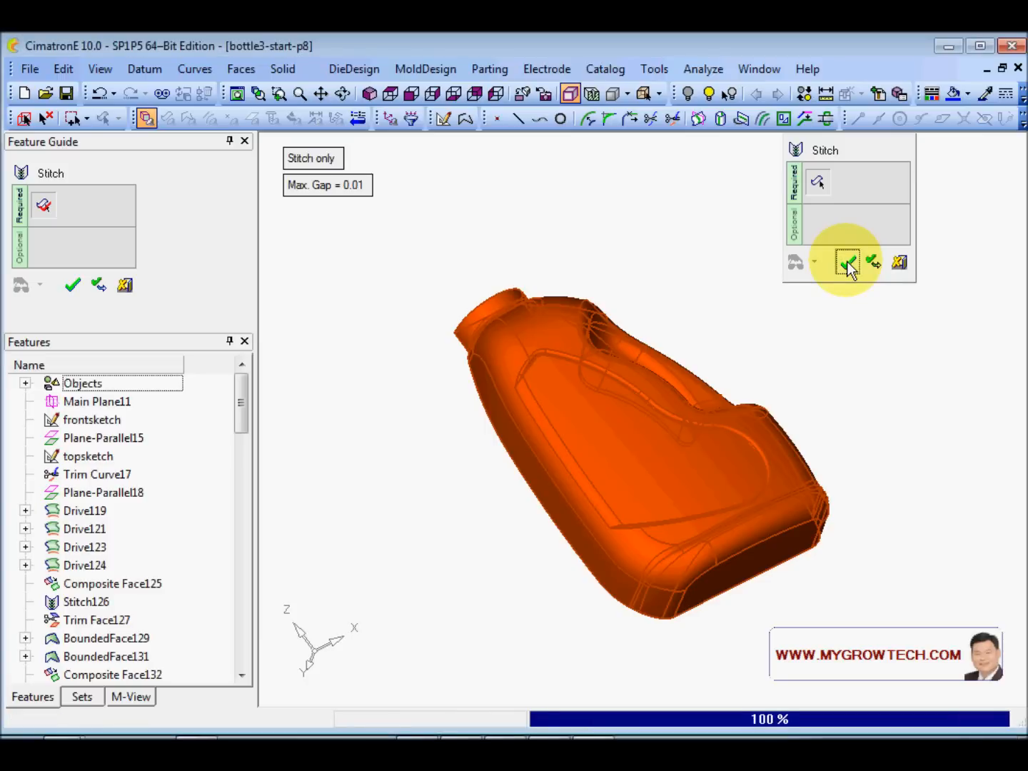
# - Orbit the stitched bottle to check the handle opening, base and flat back
pyautogui.keyDown('ctrl'); pyautogui.moveTo(847, 261); pyautogui.dragTo(877, 388); pyautogui.keyUp('ctrl')
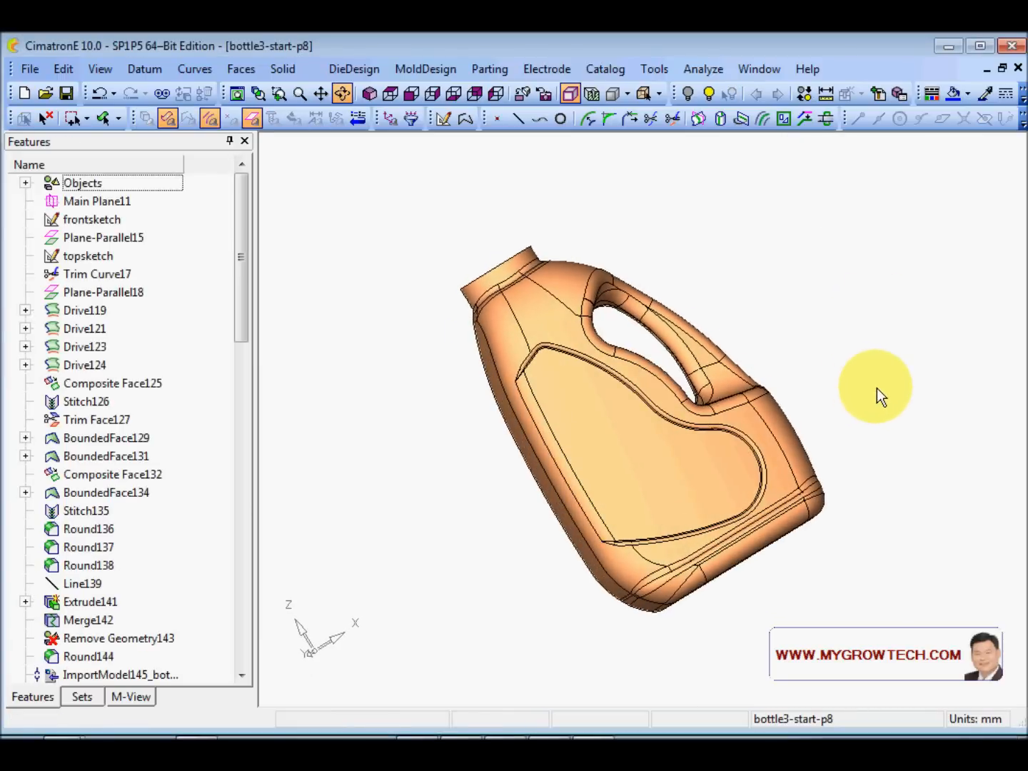
pyautogui.keyDown('ctrl'); pyautogui.moveTo(824, 534); pyautogui.dragTo(801, 415, button='right'); pyautogui.keyUp('ctrl')
pyautogui.keyDown('ctrl'); pyautogui.moveTo(529, 489); pyautogui.dragTo(522, 475, button='middle'); pyautogui.keyUp('ctrl')
pyautogui.keyDown('ctrl'); pyautogui.moveTo(522, 474); pyautogui.dragTo(844, 315); pyautogui.keyUp('ctrl')
pyautogui.keyDown('ctrl'); pyautogui.moveTo(843, 314); pyautogui.dragTo(647, 429, button='right'); pyautogui.keyUp('ctrl')
pyautogui.moveTo(647, 428)
pyautogui.keyDown('ctrl'); pyautogui.mouseDown()
pyautogui.moveTo(602, 381)
pyautogui.moveTo(583, 296)
pyautogui.moveTo(563, 312)
pyautogui.moveTo(605, 469)
pyautogui.moveTo(613, 430)
pyautogui.moveTo(645, 438)
pyautogui.mouseUp(); pyautogui.keyUp('ctrl')
pyautogui.click(280, 68)
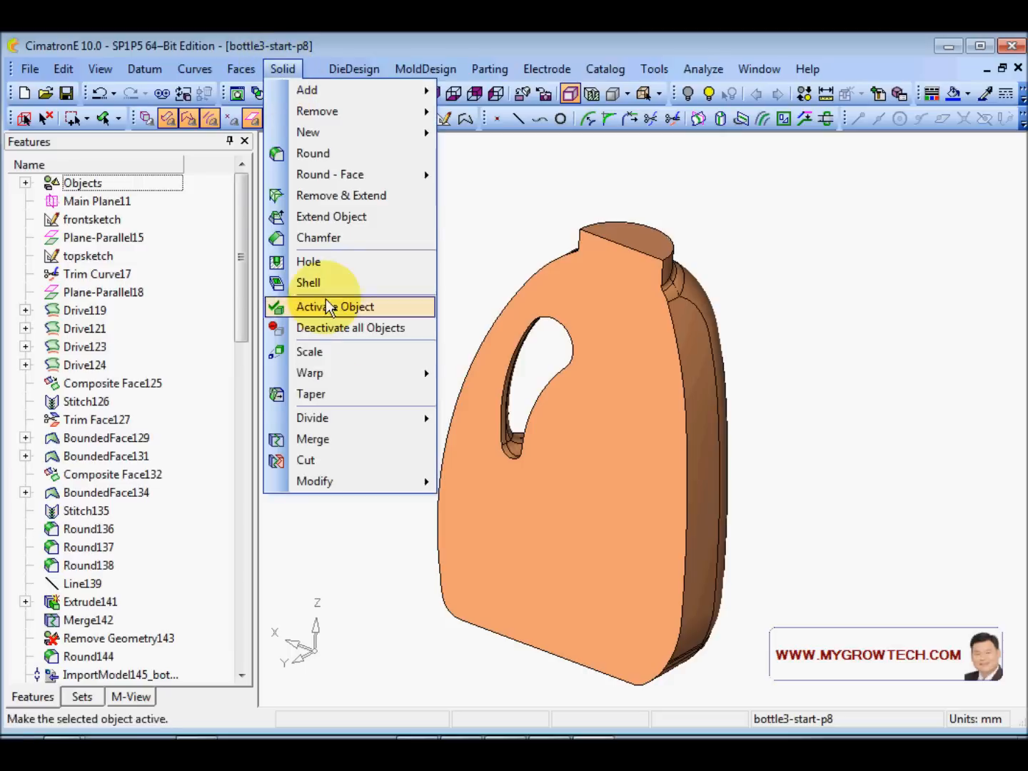
# - Shell the bottle body 2 mm inside, leaving the neck top face open
pyautogui.click(336, 285)
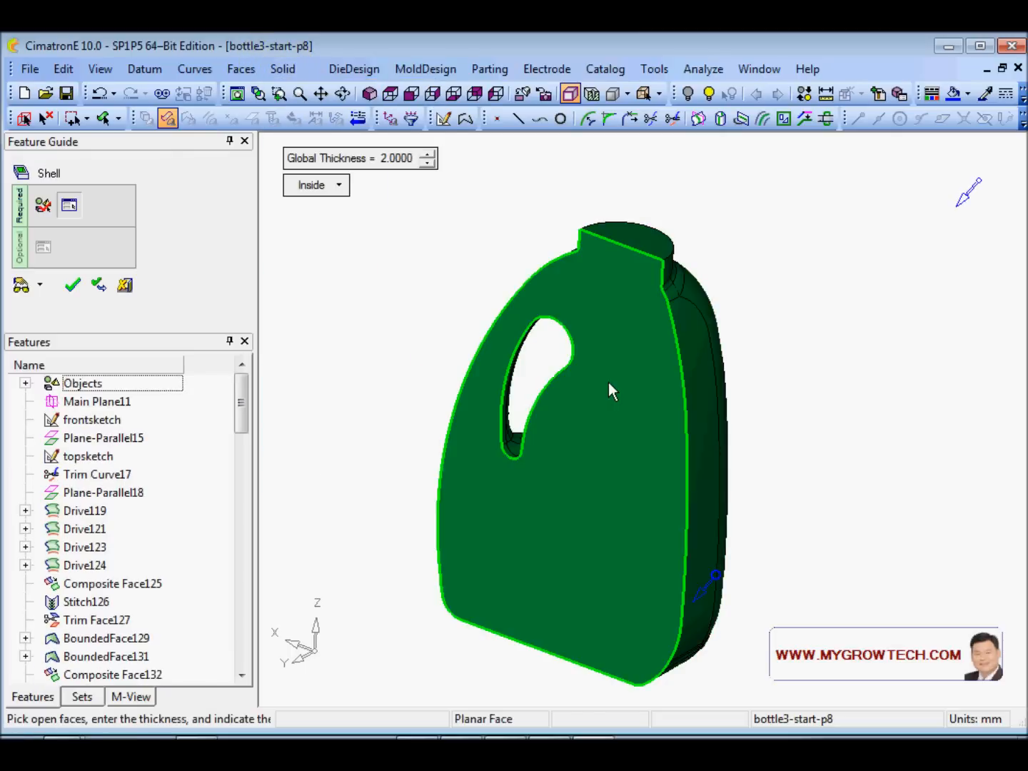
pyautogui.click(599, 469)
pyautogui.click(647, 241)
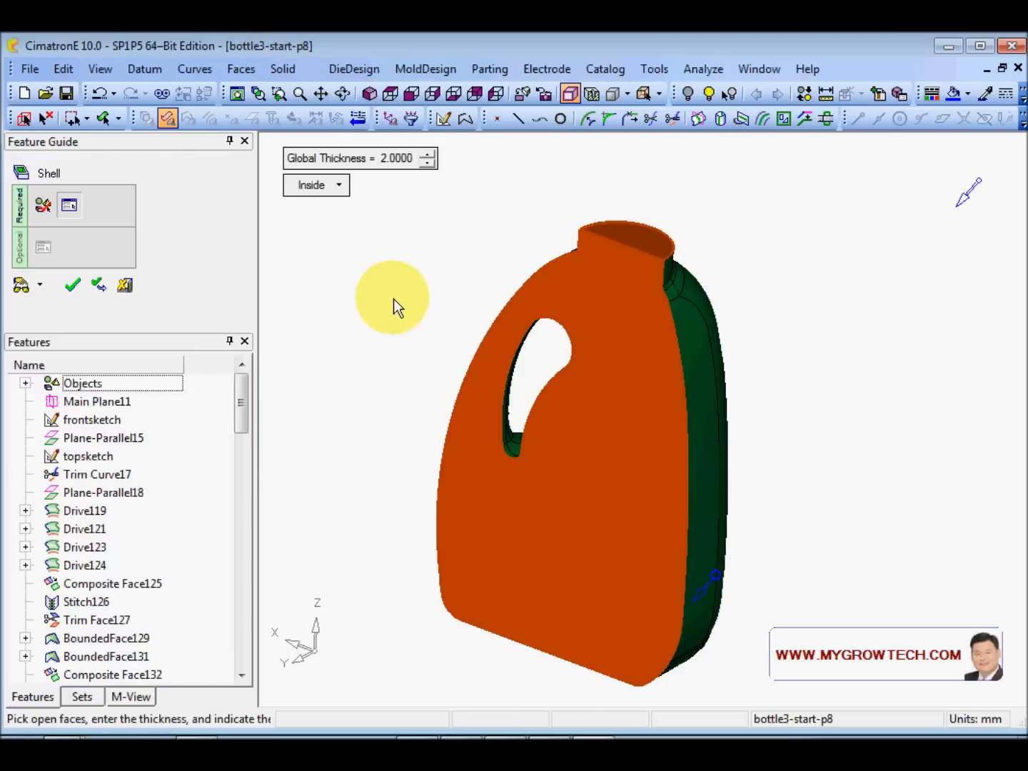
pyautogui.rightClick(410, 261)
pyautogui.click(411, 262)
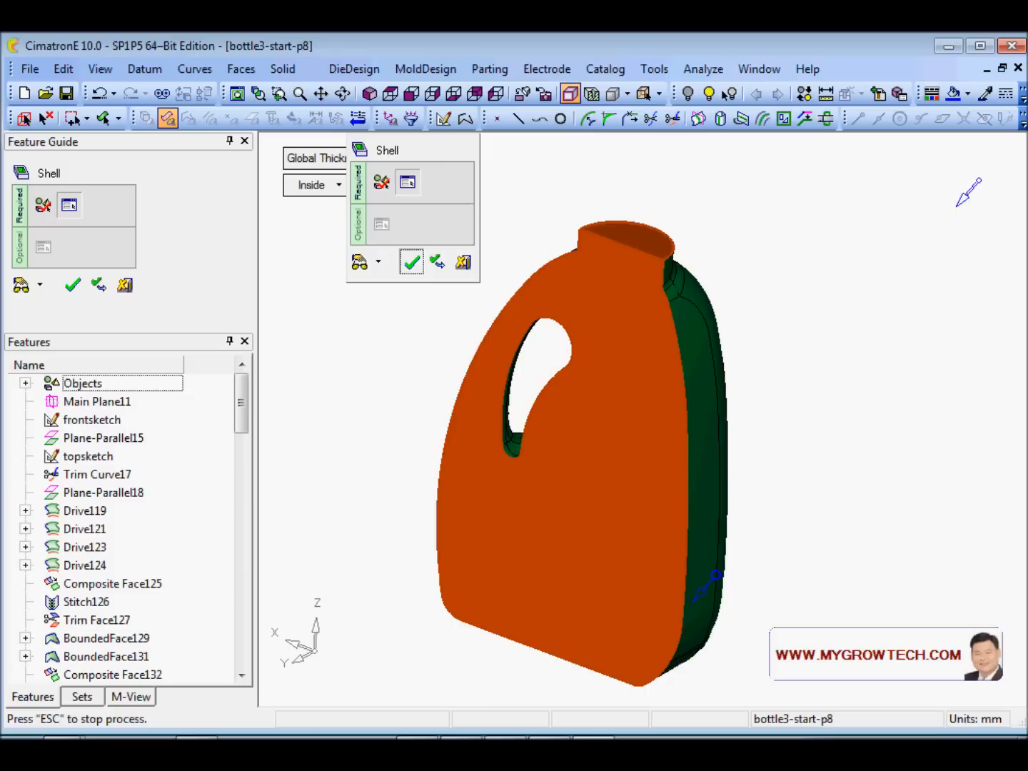
pyautogui.click(411, 262)
pyautogui.moveTo(469, 521); pyautogui.dragTo(566, 414, button='middle')
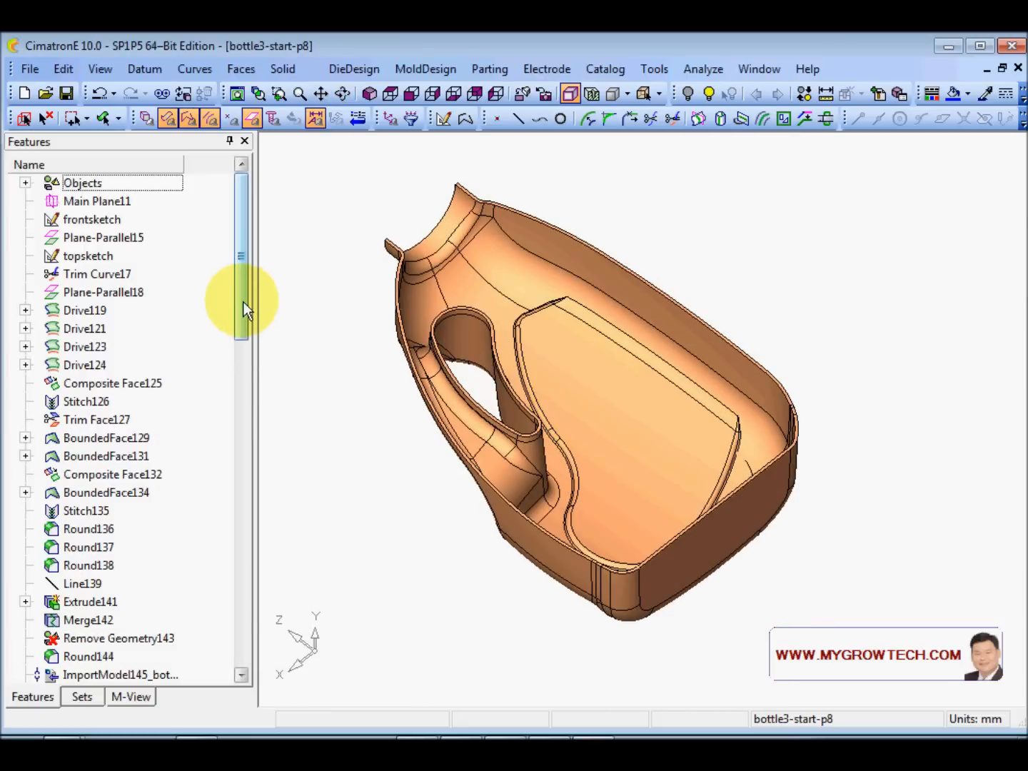
pyautogui.moveTo(243, 299); pyautogui.dragTo(251, 652)
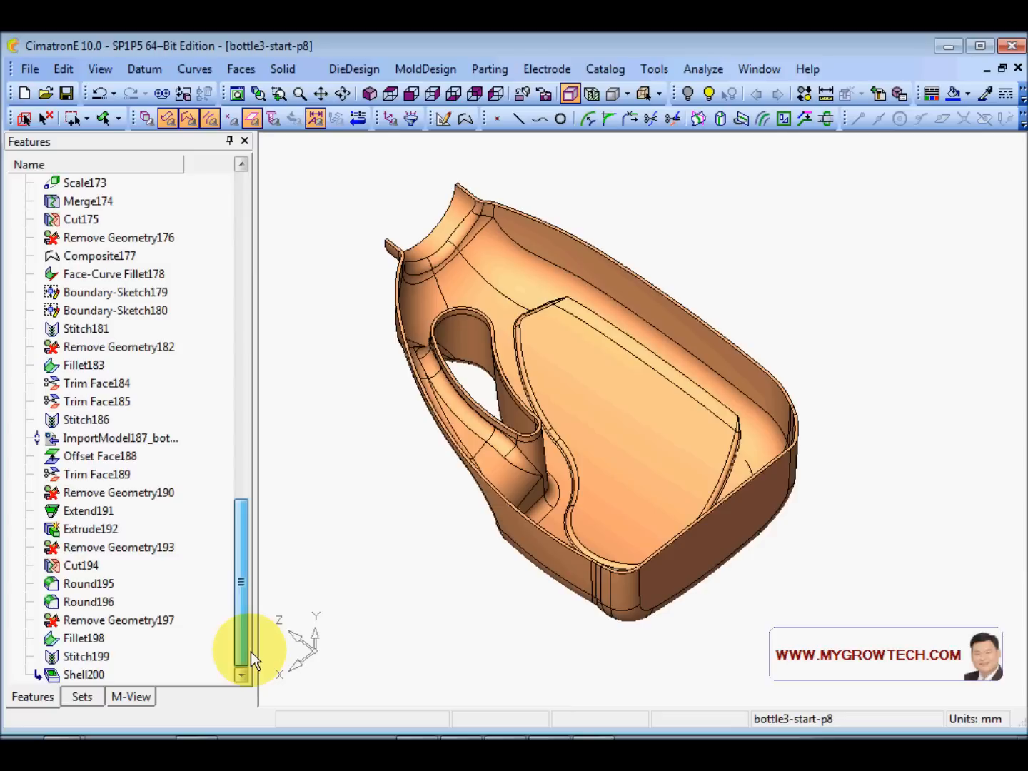
pyautogui.moveTo(500, 428); pyautogui.dragTo(573, 397, button='middle')
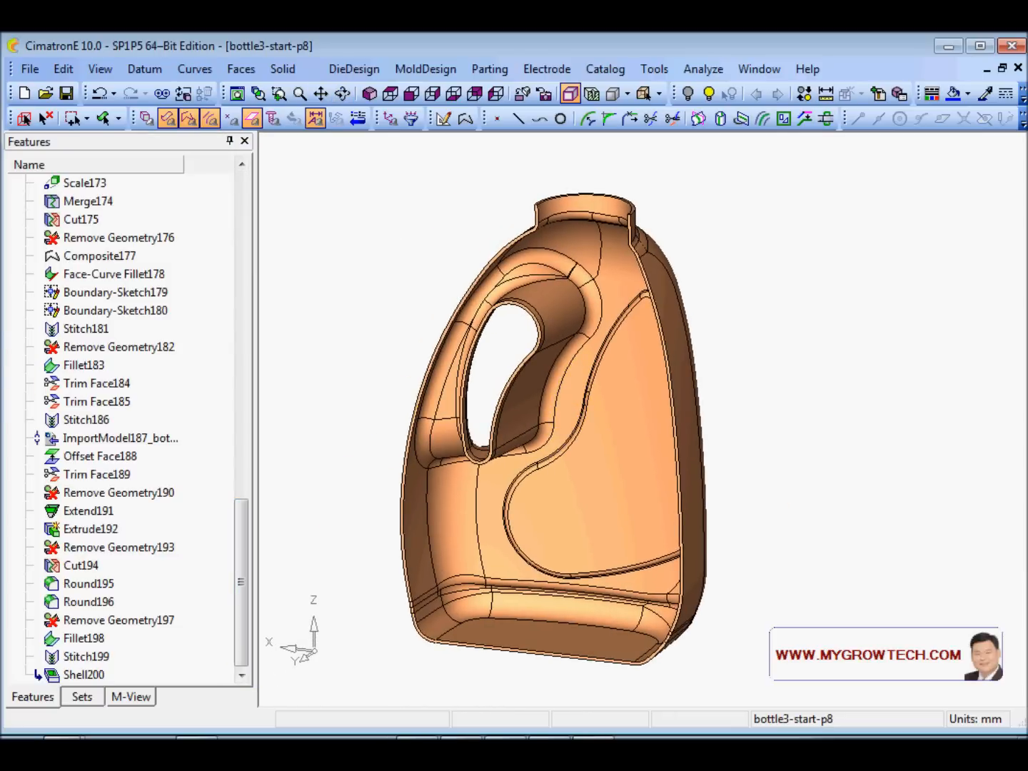
pyautogui.moveTo(449, 395); pyautogui.dragTo(356, 235, button='middle')
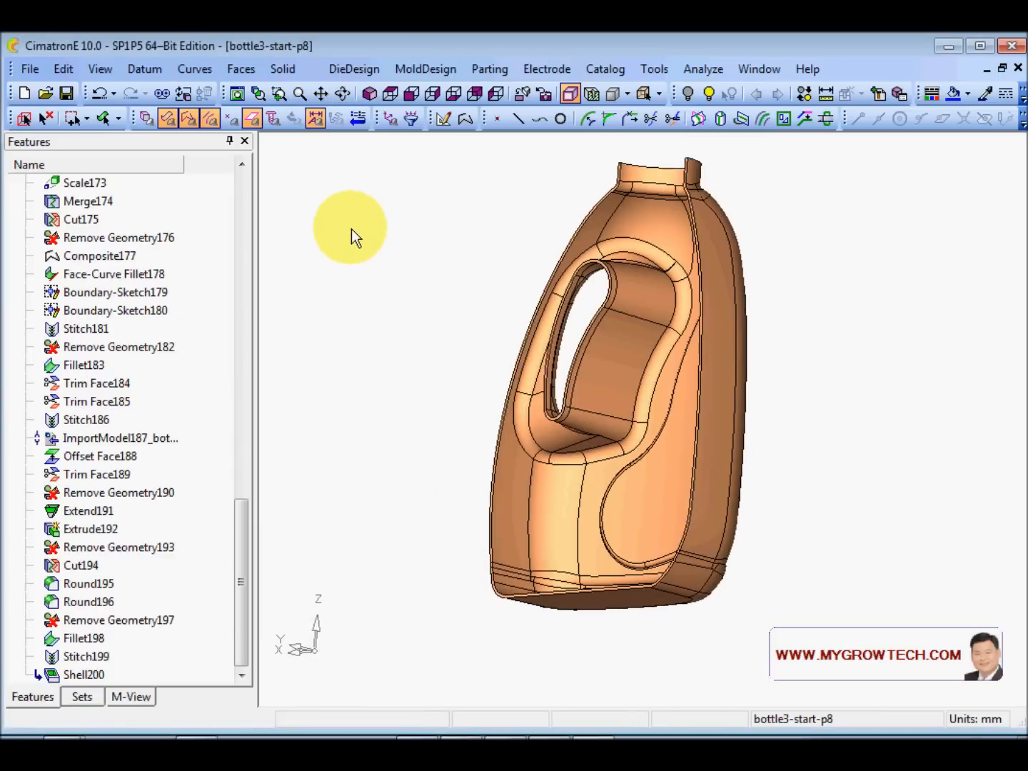
pyautogui.click(278, 70)
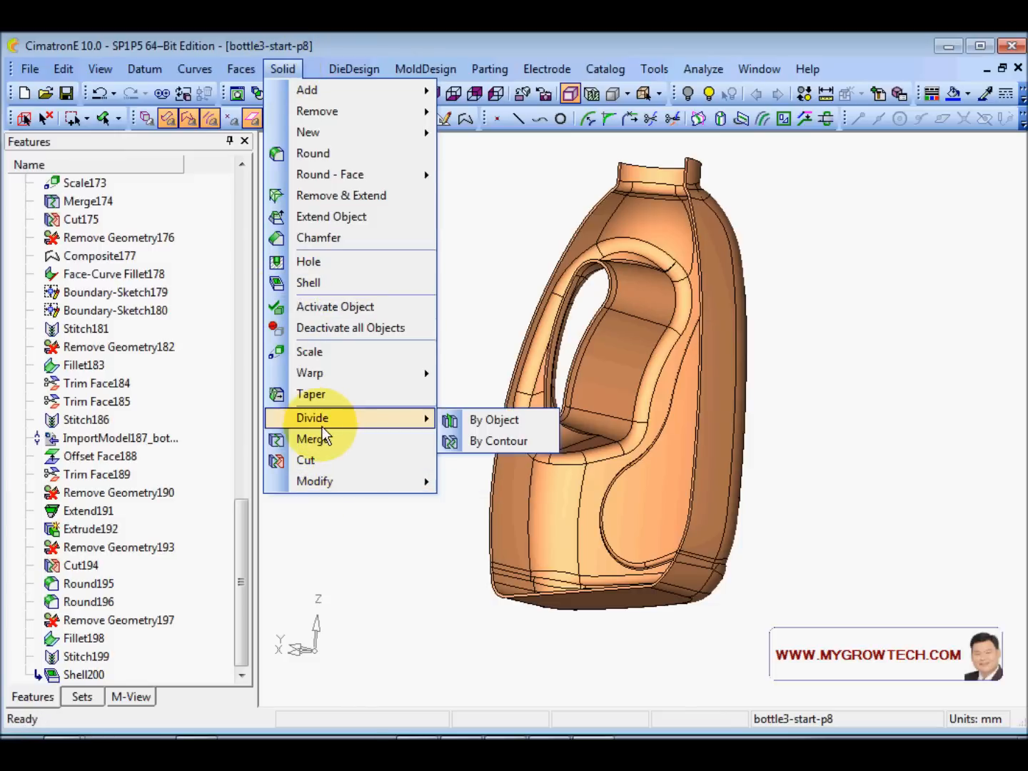
# - Mirror the half bottle across its flat cut face with Merge on, joining both halves
pyautogui.moveTo(62, 69)
pyautogui.moveTo(133, 240)
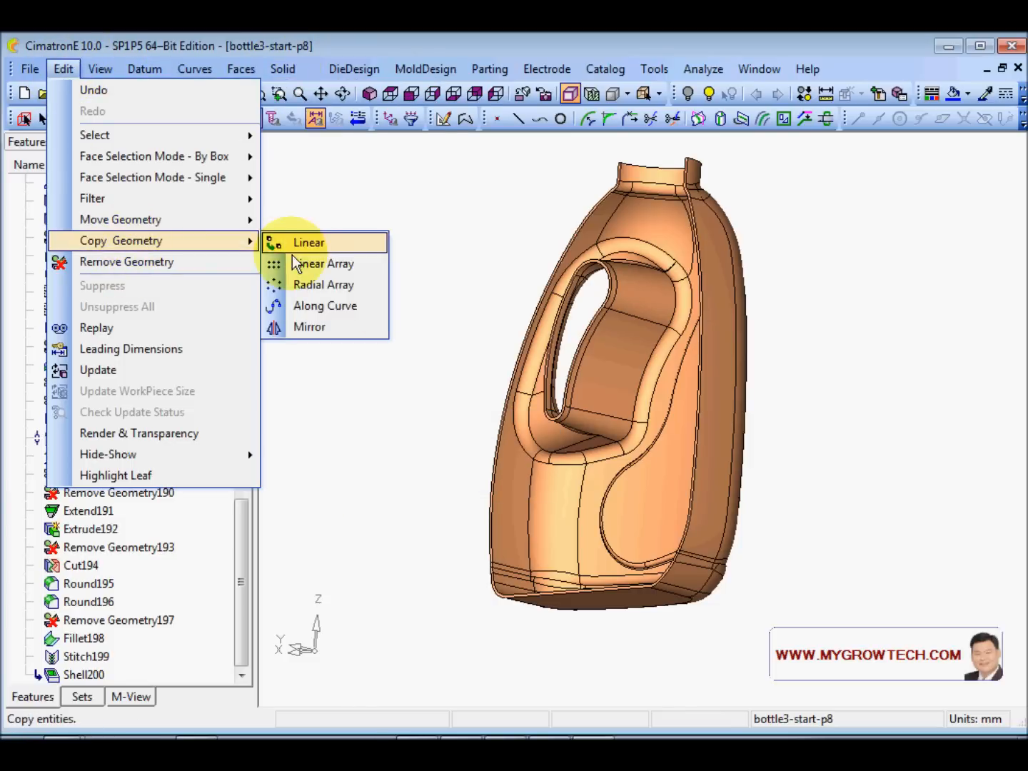
pyautogui.click(314, 327)
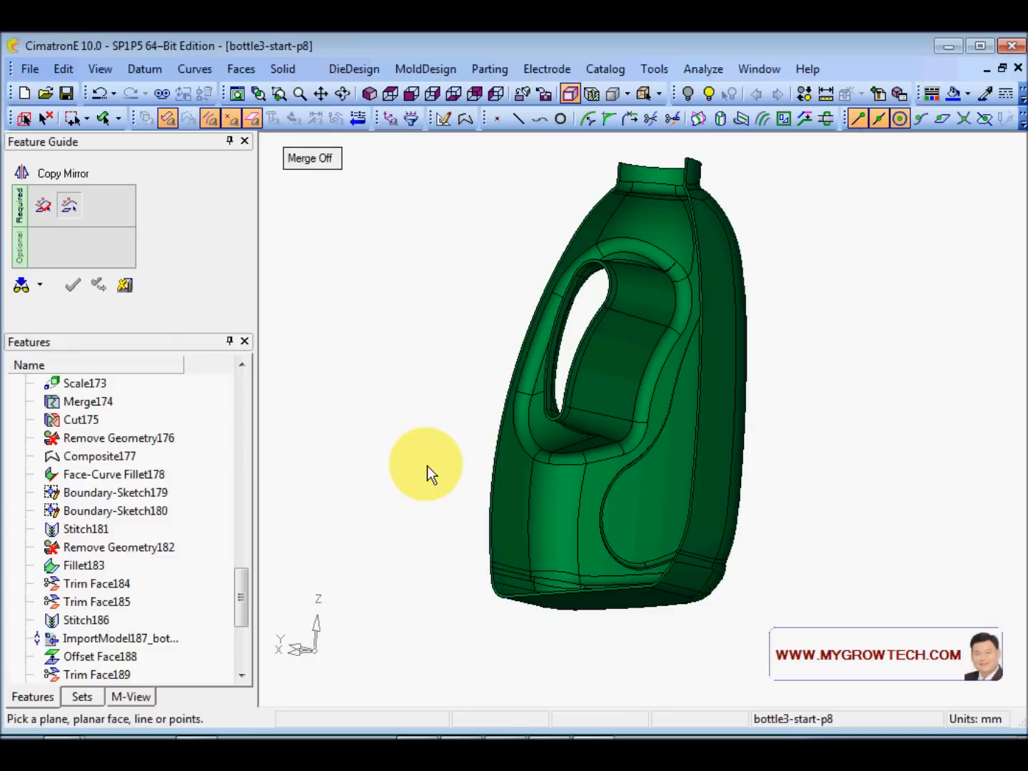
pyautogui.scroll(10, 577, 286)
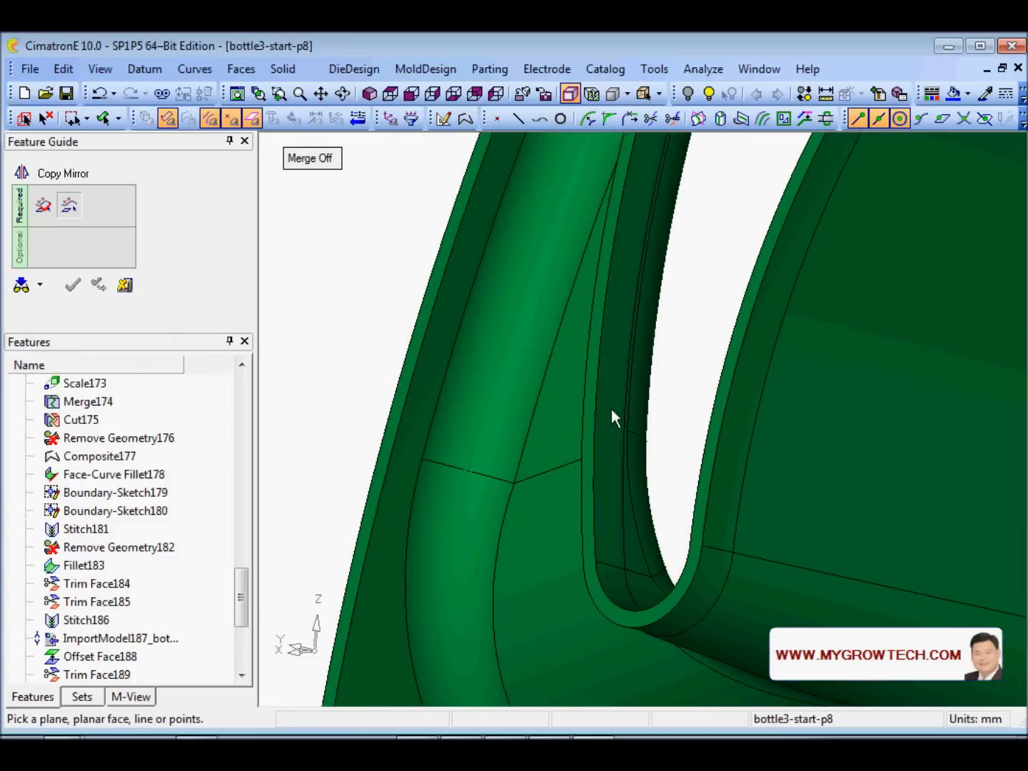
pyautogui.click(325, 161)
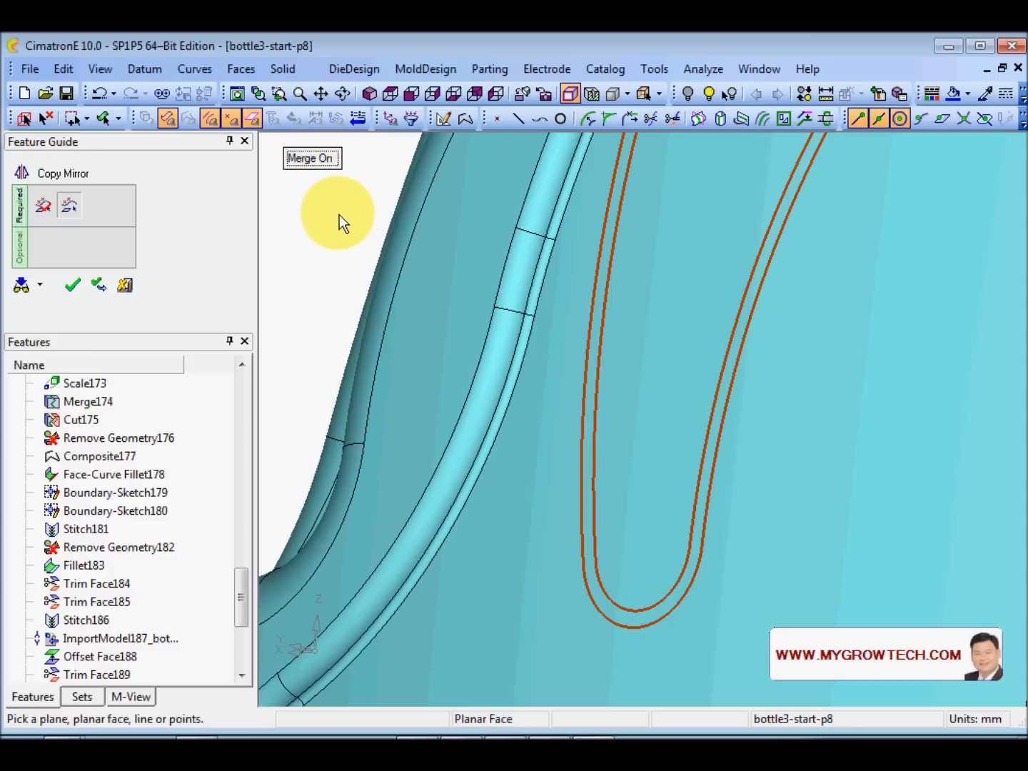
pyautogui.middleClick(339, 215)
pyautogui.click(340, 214)
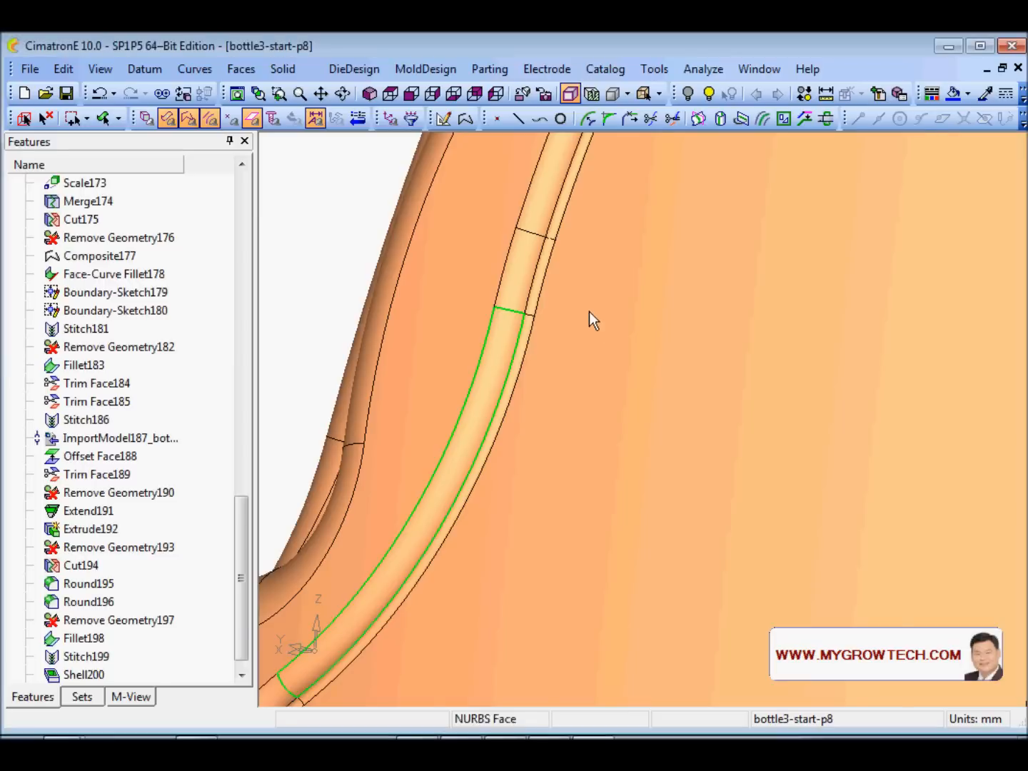
pyautogui.moveTo(589, 312); pyautogui.dragTo(757, 393)
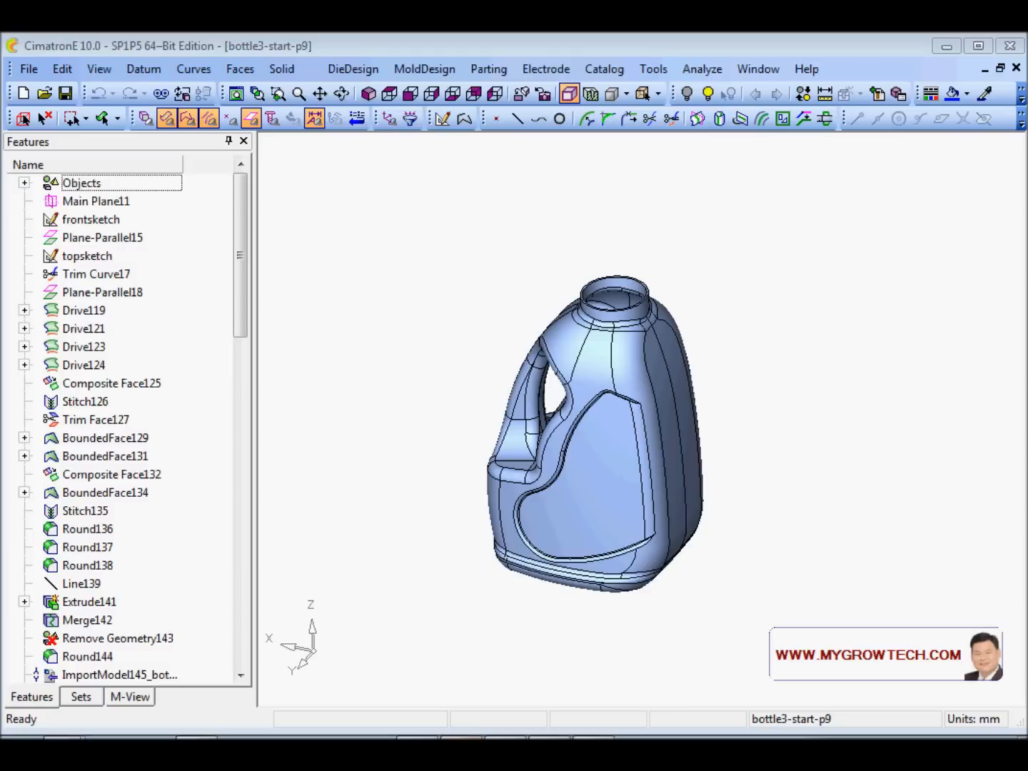
# - Zoom and orbit the complete bottle3-start-p9 jug to review its neck opening and side
pyautogui.keyDown('ctrl'); pyautogui.moveTo(557, 385); pyautogui.dragTo(518, 414, button='right'); pyautogui.keyUp('ctrl')
pyautogui.keyDown('ctrl'); pyautogui.moveTo(517, 414); pyautogui.dragTo(544, 394, button='middle'); pyautogui.keyUp('ctrl')
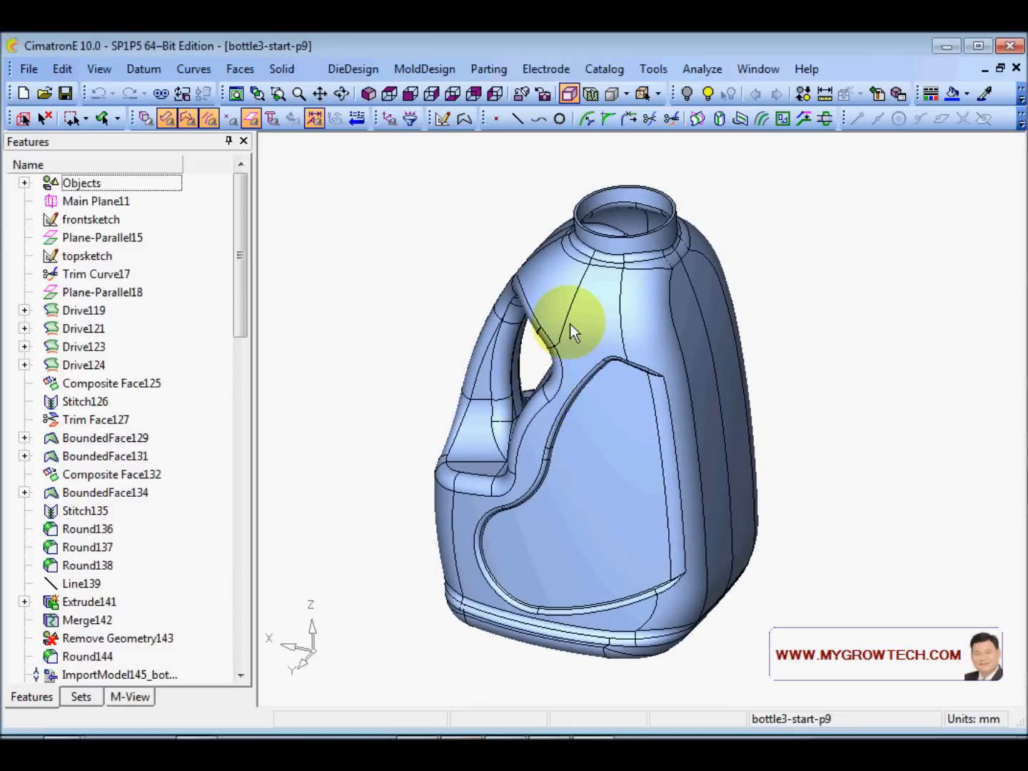
pyautogui.moveTo(613, 234)
pyautogui.keyDown('ctrl'); pyautogui.mouseDown()
pyautogui.moveTo(609, 279)
pyautogui.moveTo(617, 222)
pyautogui.moveTo(613, 247)
pyautogui.mouseUp(); pyautogui.keyUp('ctrl')
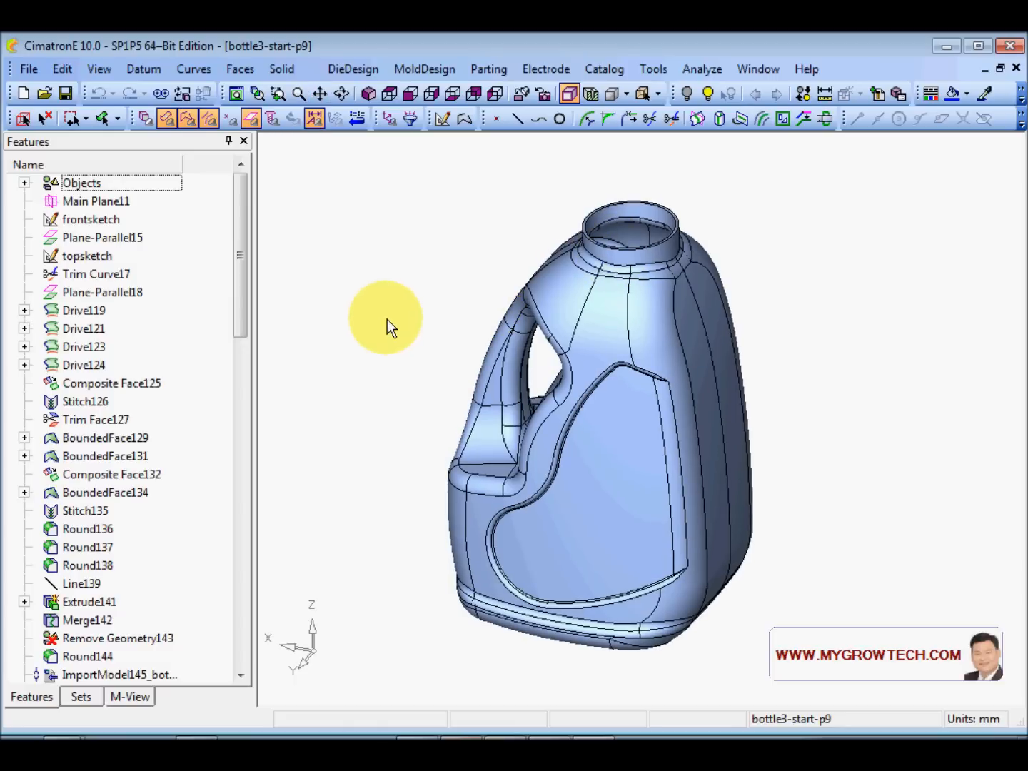
pyautogui.keyDown('ctrl'); pyautogui.moveTo(412, 305); pyautogui.dragTo(454, 381); pyautogui.keyUp('ctrl')
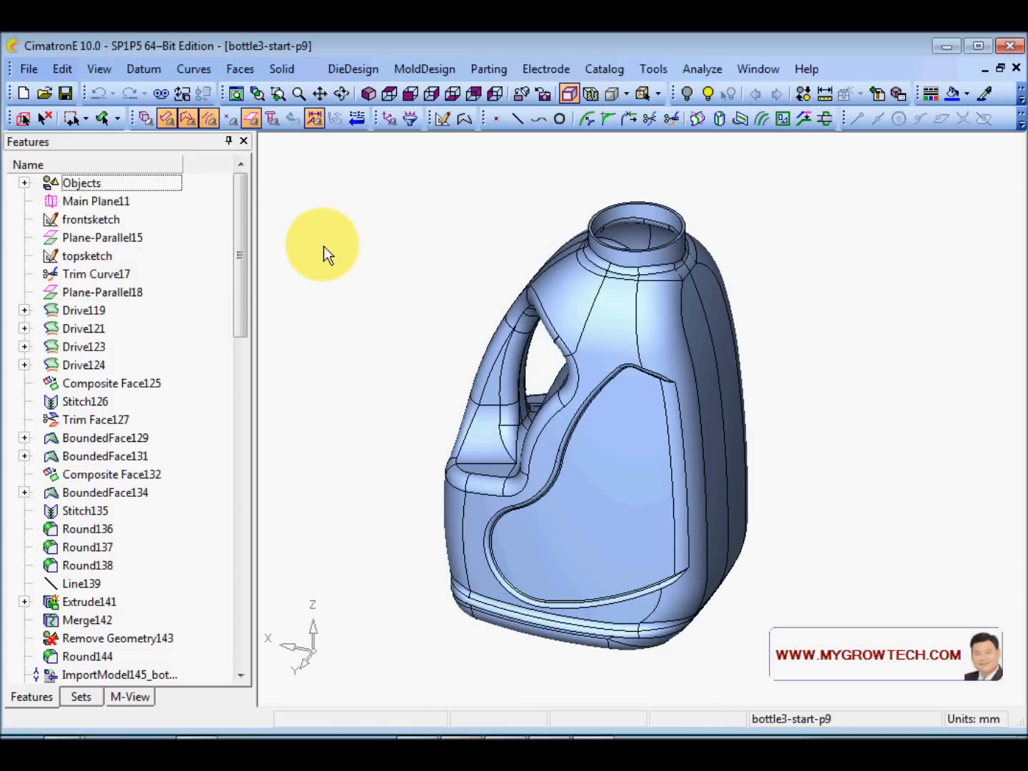
pyautogui.click(62, 69)
# - Linear-copy the whole bottle in place using XYZ Delta with 0 offsets in X, Y and Z
pyautogui.moveTo(130, 235)
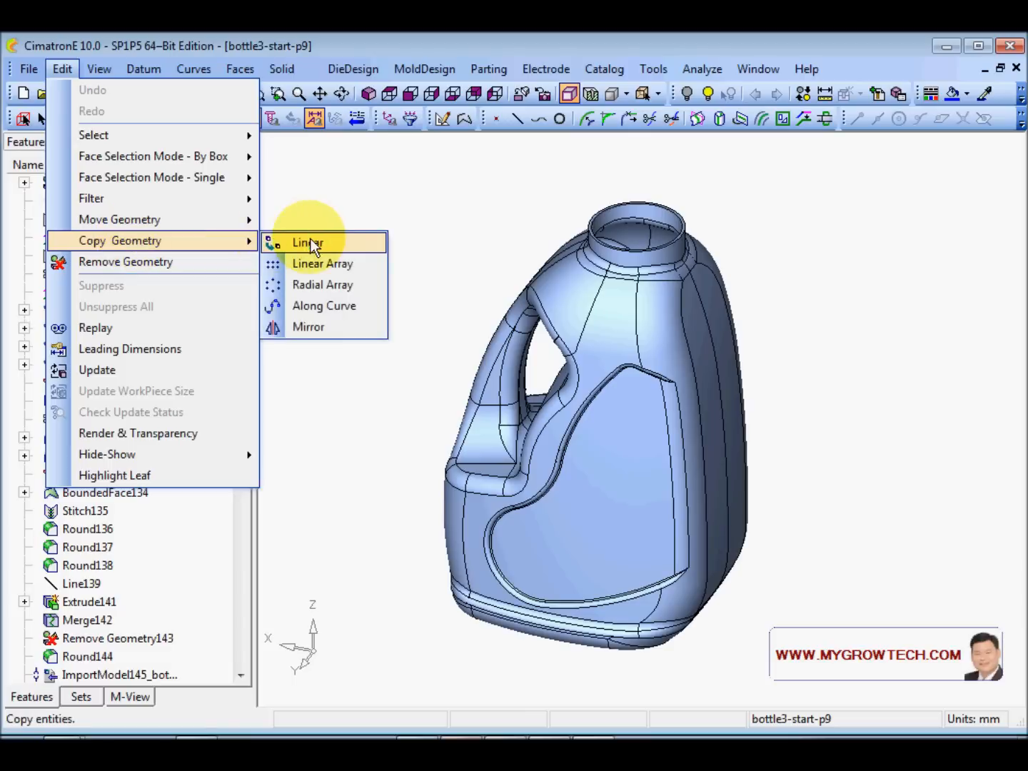
pyautogui.click(306, 241)
pyautogui.click(541, 328)
pyautogui.middleClick(431, 272)
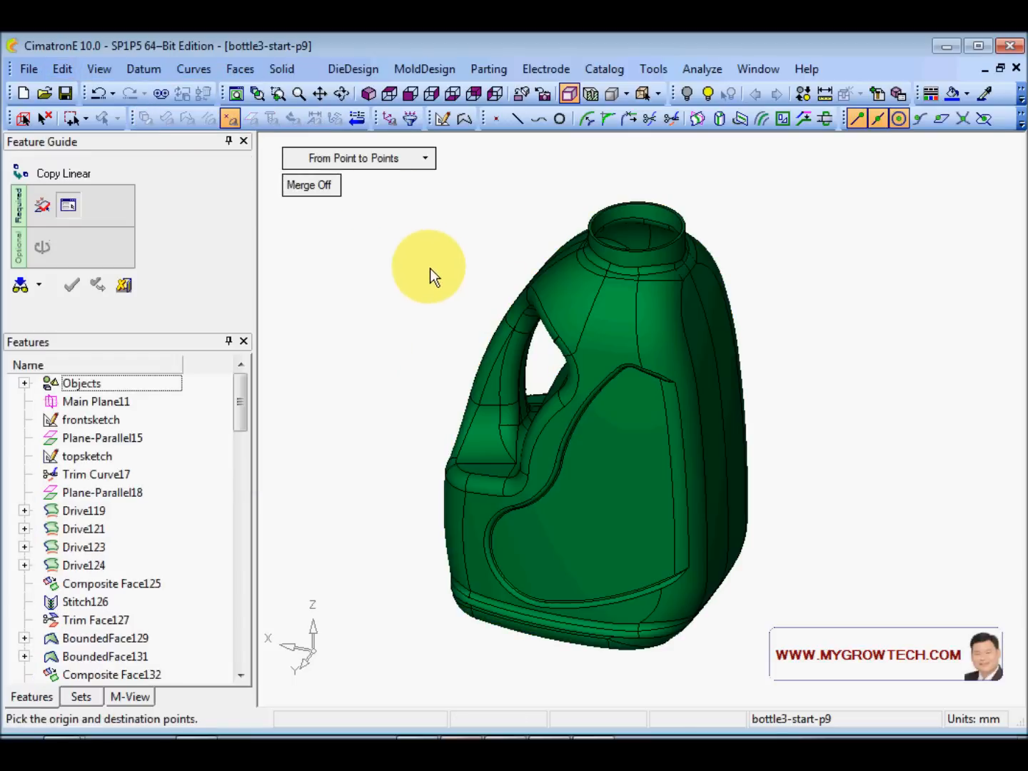
pyautogui.click(386, 158)
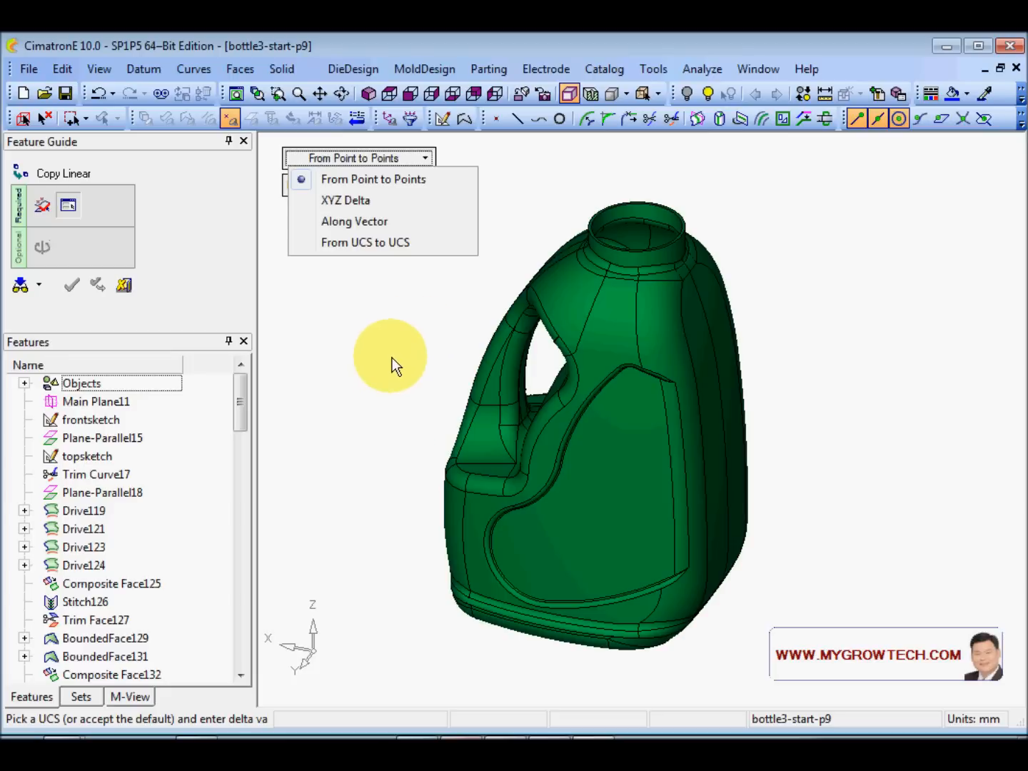
pyautogui.click(345, 200)
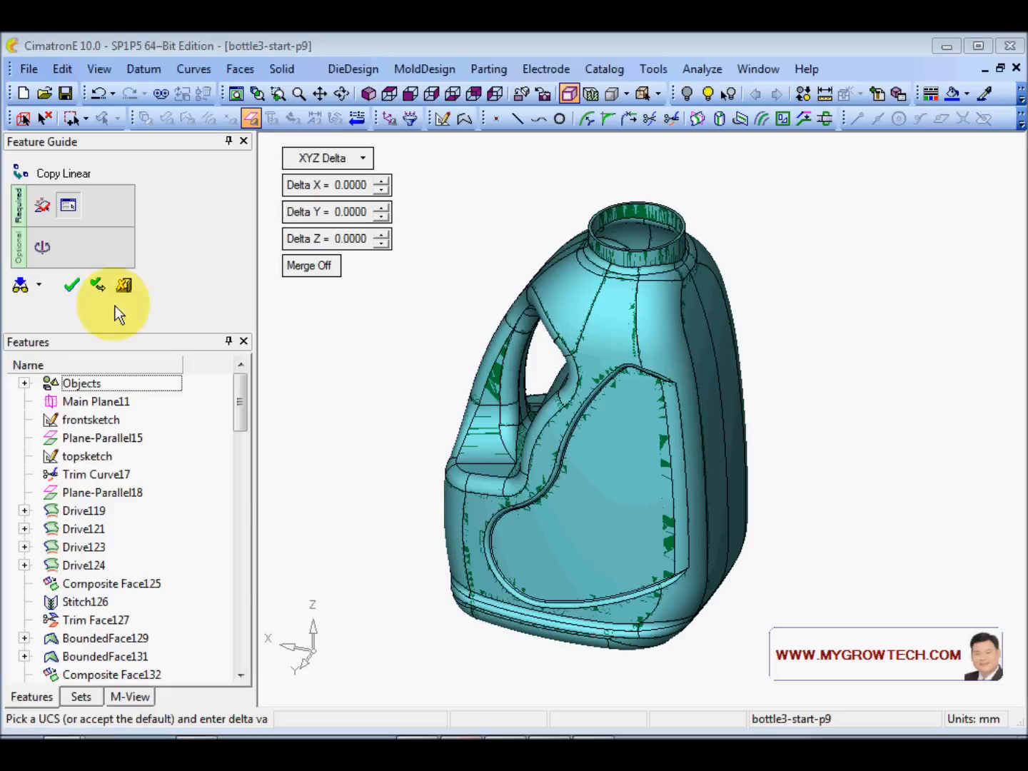
pyautogui.click(72, 286)
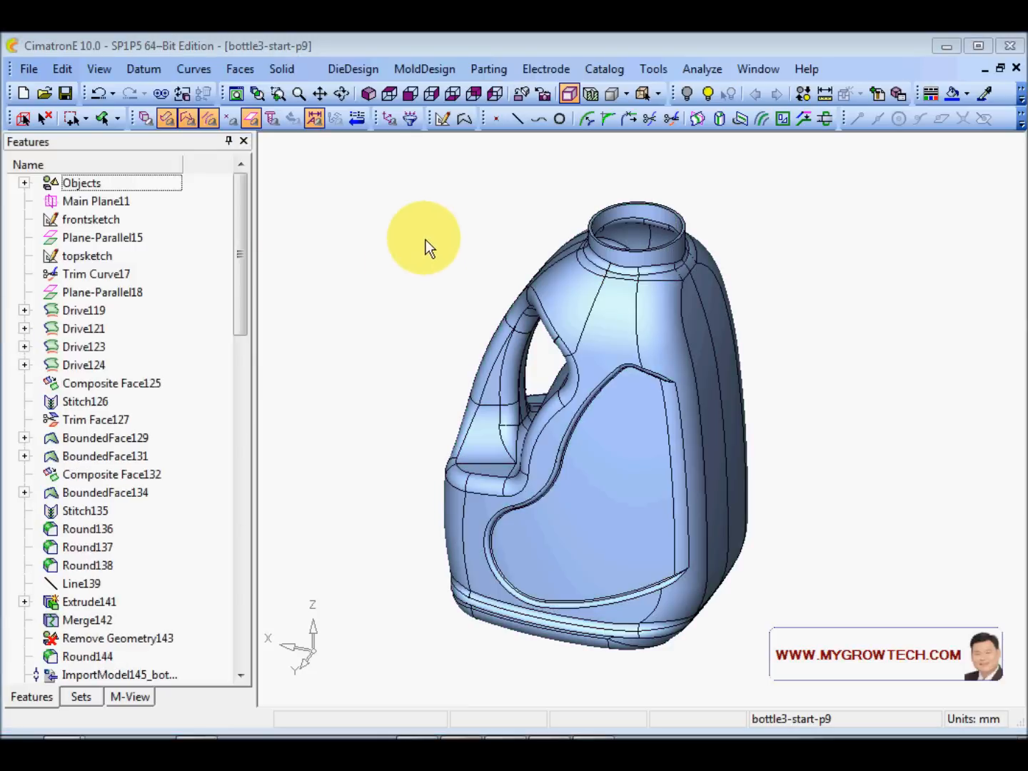
# - Hide the copied bottle body and clear the selection
pyautogui.click(145, 120)
pyautogui.click(560, 299)
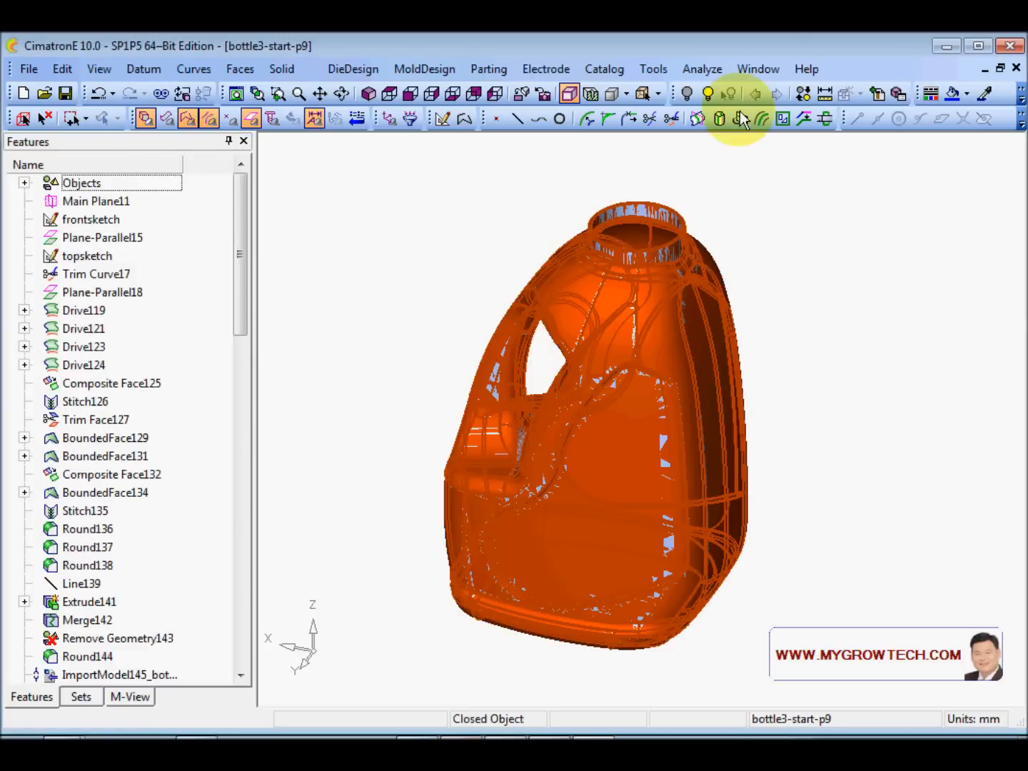
pyautogui.click(686, 93)
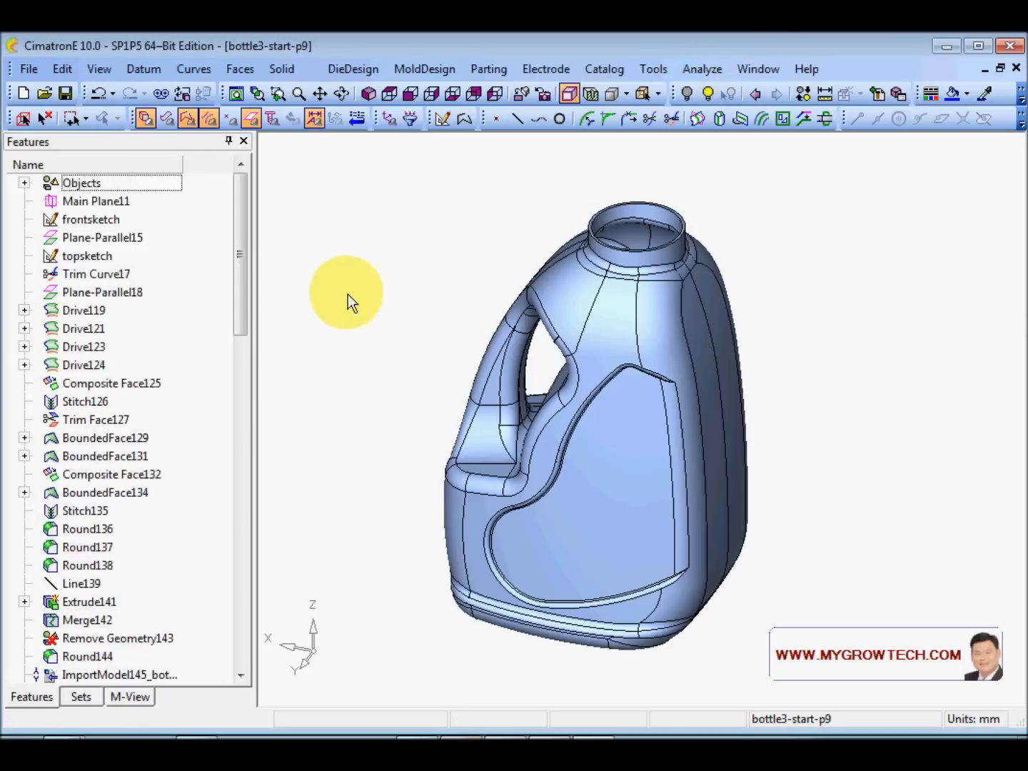
pyautogui.scroll(2, 582, 437)
pyautogui.click(49, 119)
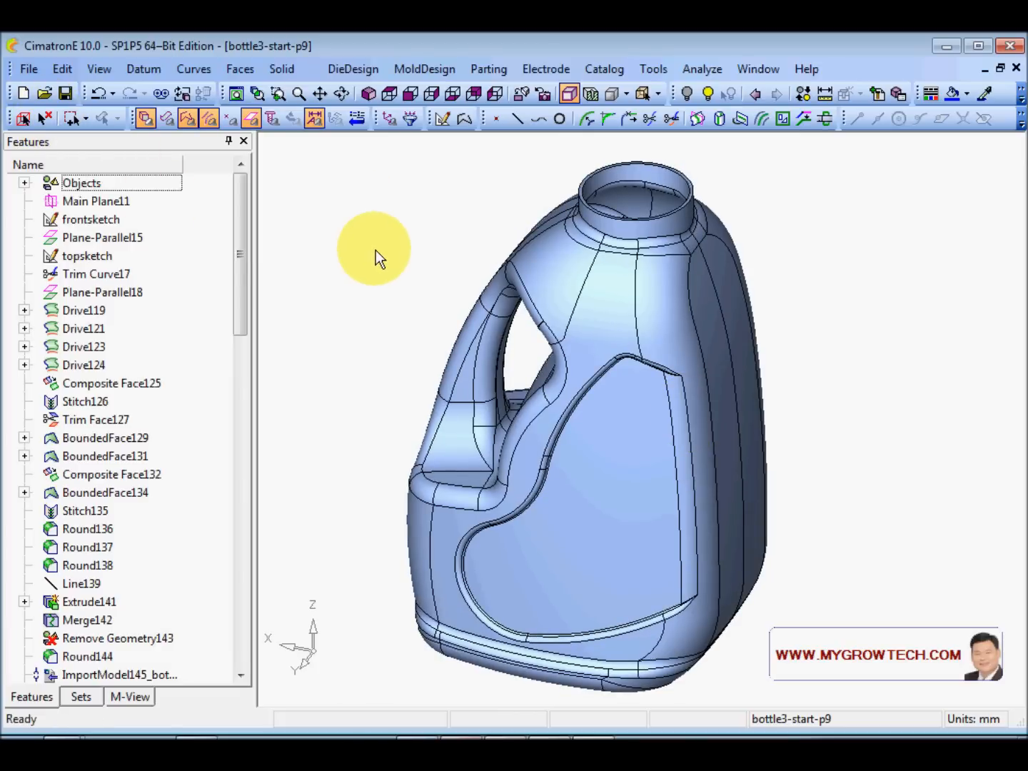
# - Remove the jug's outer geometry, selecting all faces with smooth-neighbour picking, keeping interior faces
pyautogui.rightClick(319, 189)
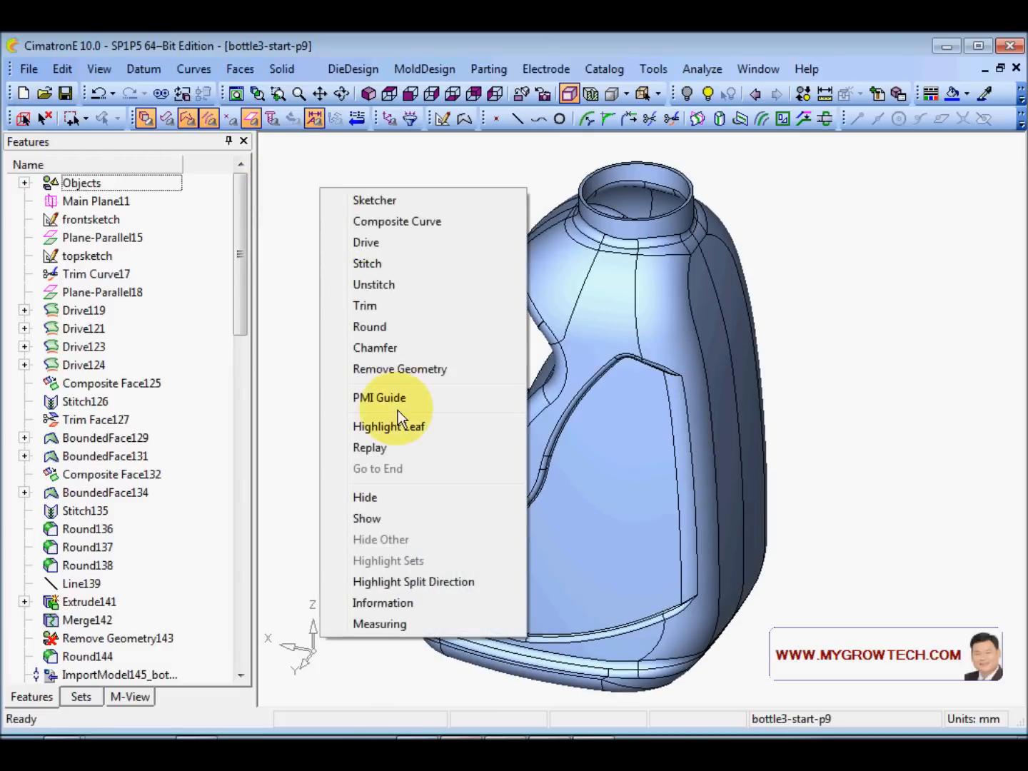
pyautogui.click(402, 369)
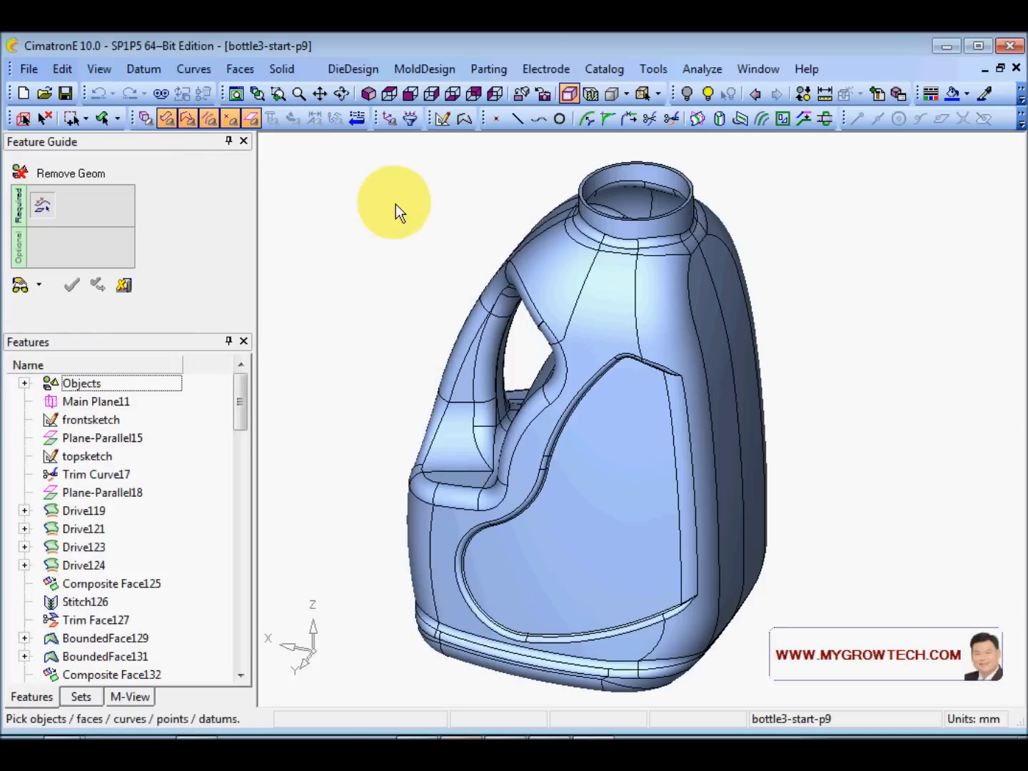
pyautogui.click(119, 120)
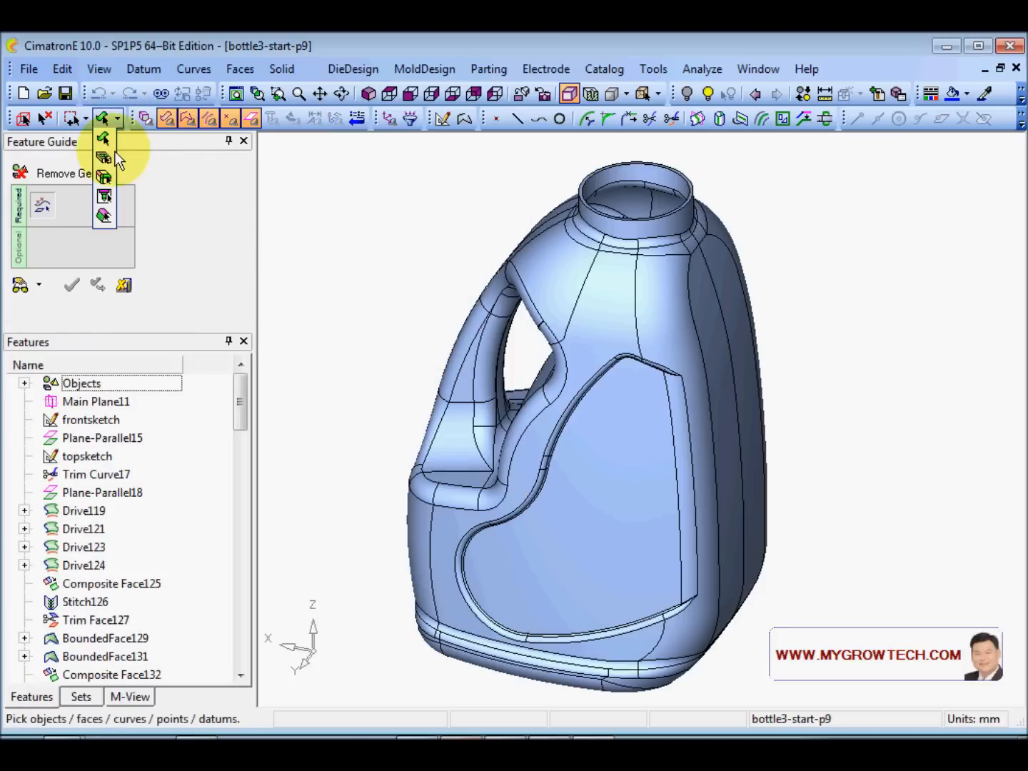
pyautogui.click(105, 218)
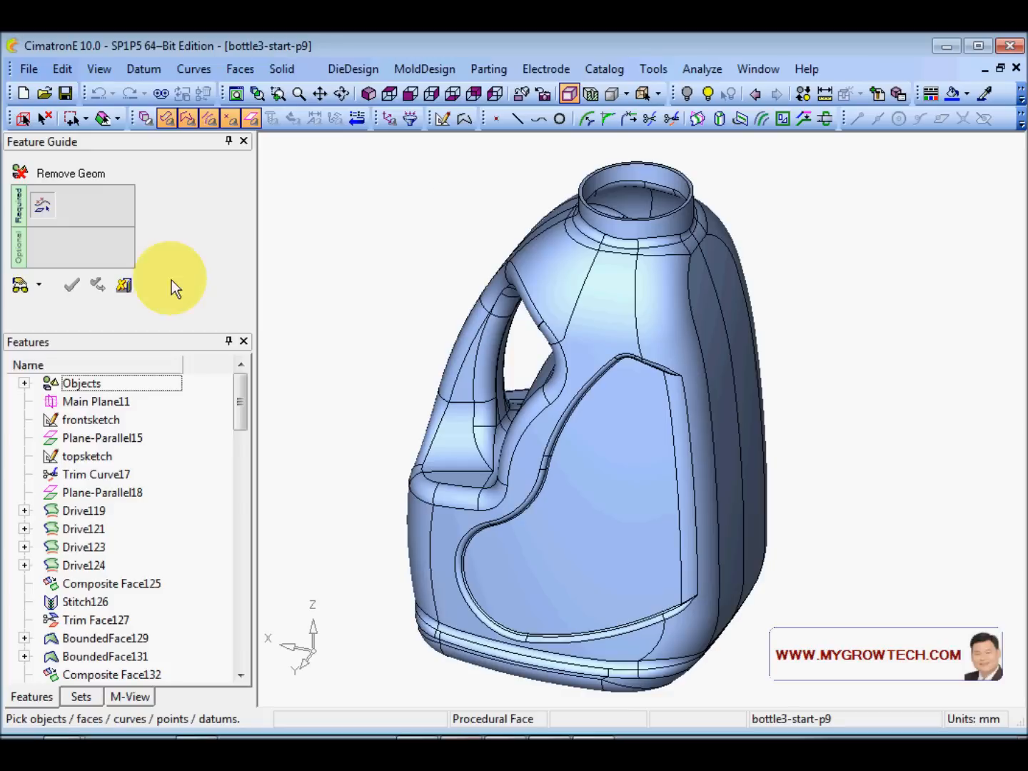
pyautogui.hotkey('ctrl', 'a')
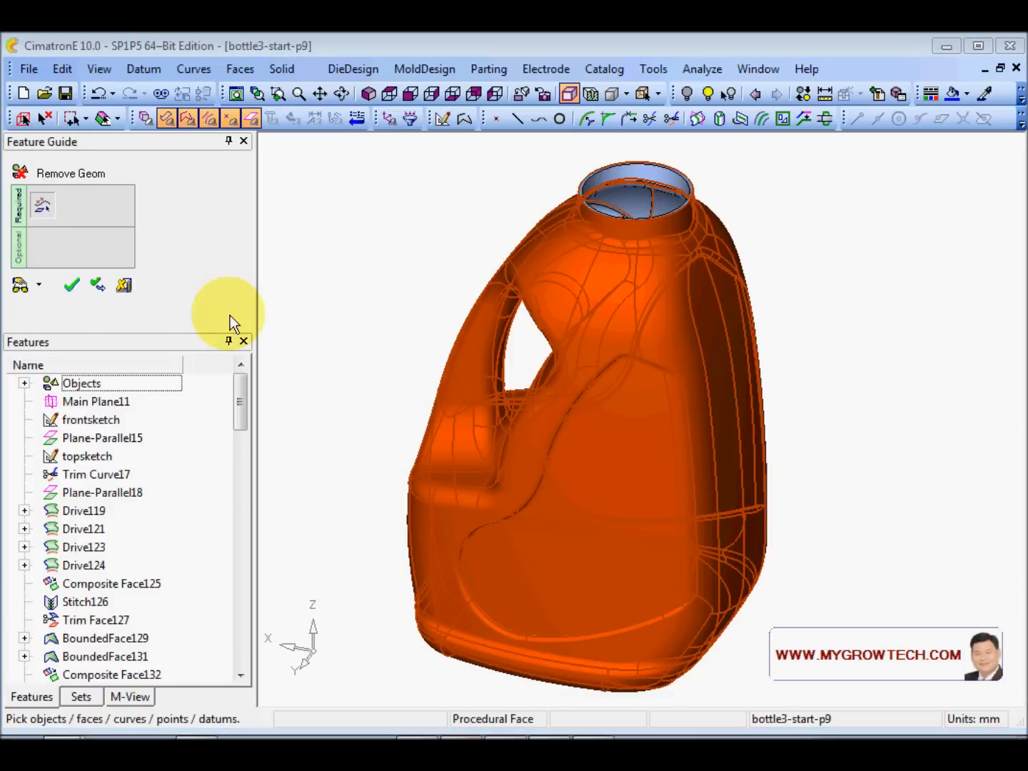
pyautogui.keyDown('ctrl'); pyautogui.moveTo(792, 467); pyautogui.dragTo(628, 241, button='right'); pyautogui.keyUp('ctrl')
pyautogui.keyDown('ctrl'); pyautogui.moveTo(627, 241); pyautogui.dragTo(581, 566, button='middle'); pyautogui.keyUp('ctrl')
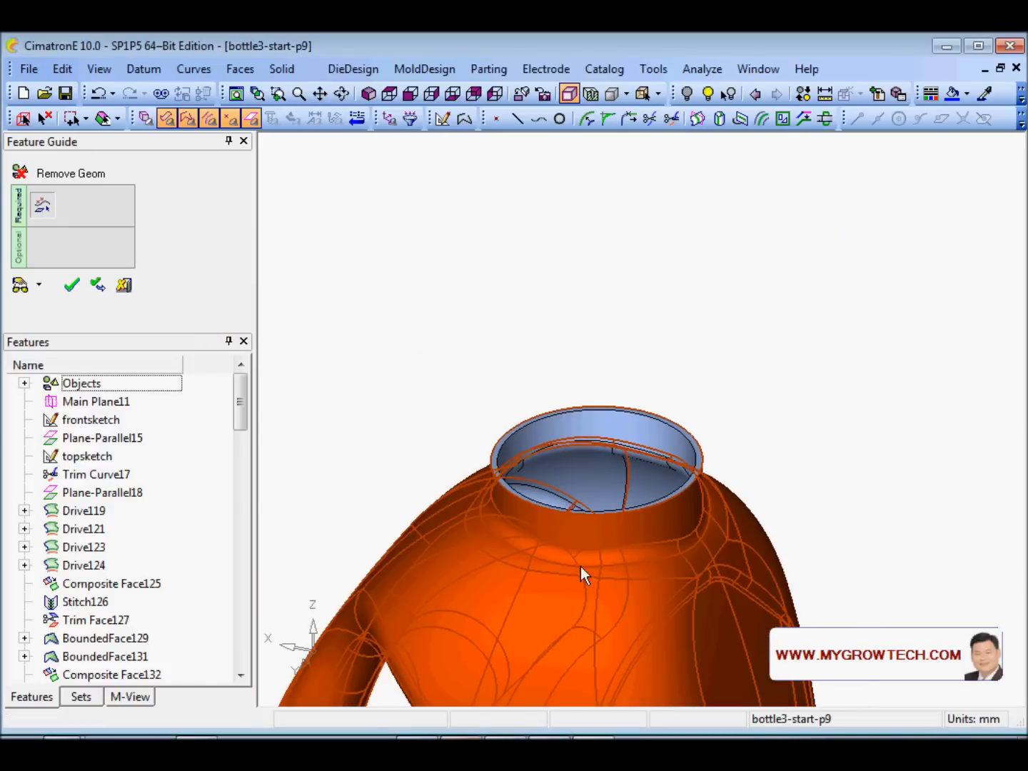
pyautogui.keyDown('ctrl'); pyautogui.moveTo(581, 566); pyautogui.dragTo(617, 245, button='right'); pyautogui.keyUp('ctrl')
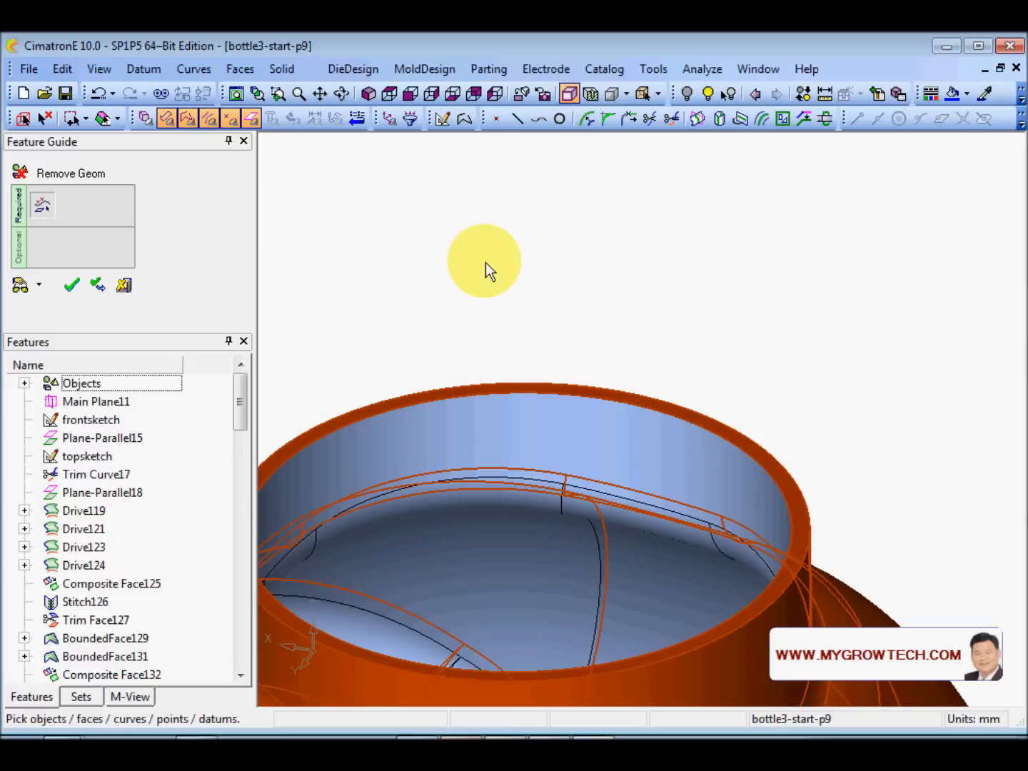
pyautogui.keyDown('ctrl'); pyautogui.moveTo(485, 261); pyautogui.dragTo(504, 433, button='right'); pyautogui.keyUp('ctrl')
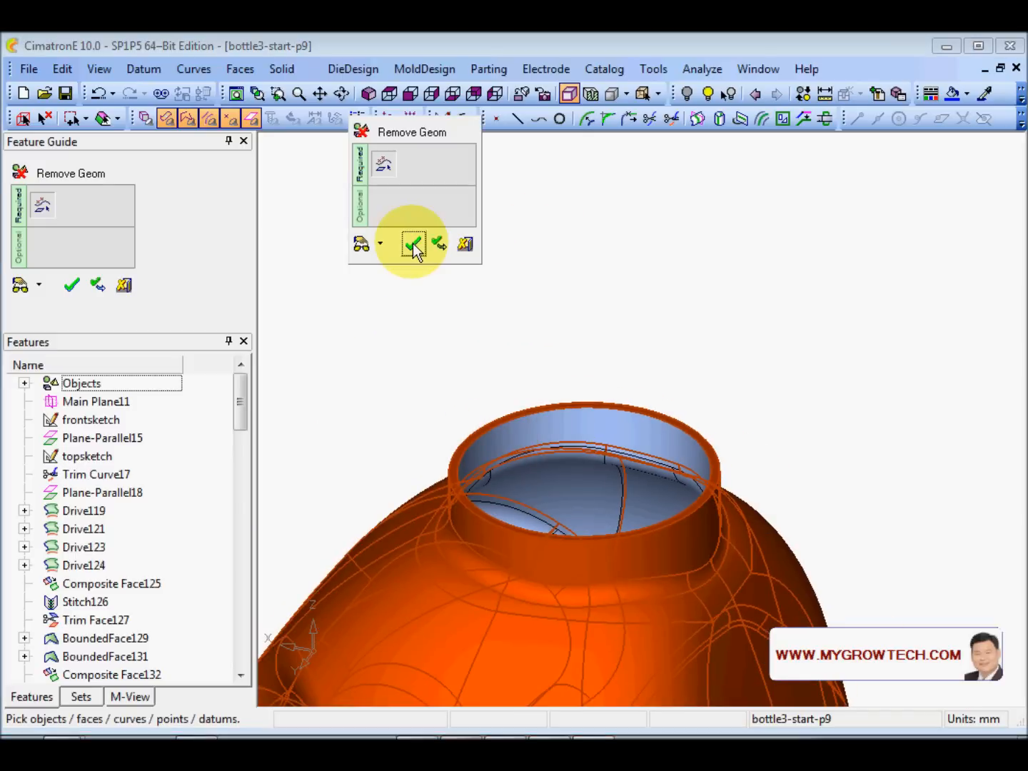
pyautogui.click(412, 243)
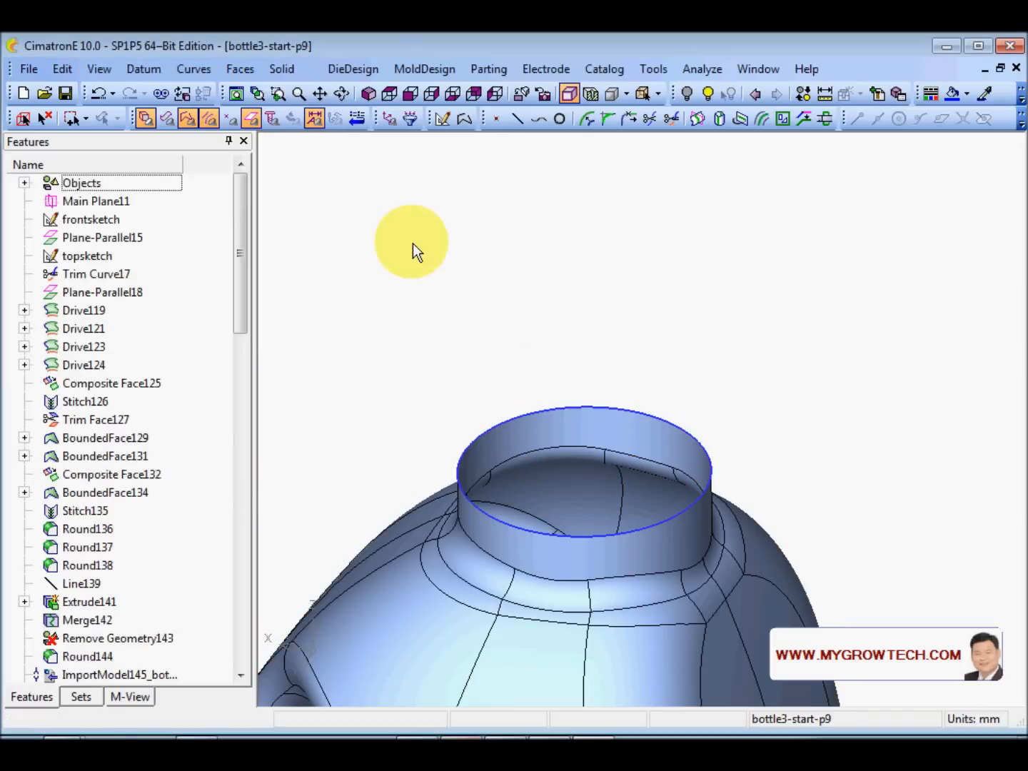
pyautogui.rightClick(587, 185)
# - Cap the neck's top rim with a flat bounded face
pyautogui.click(235, 67)
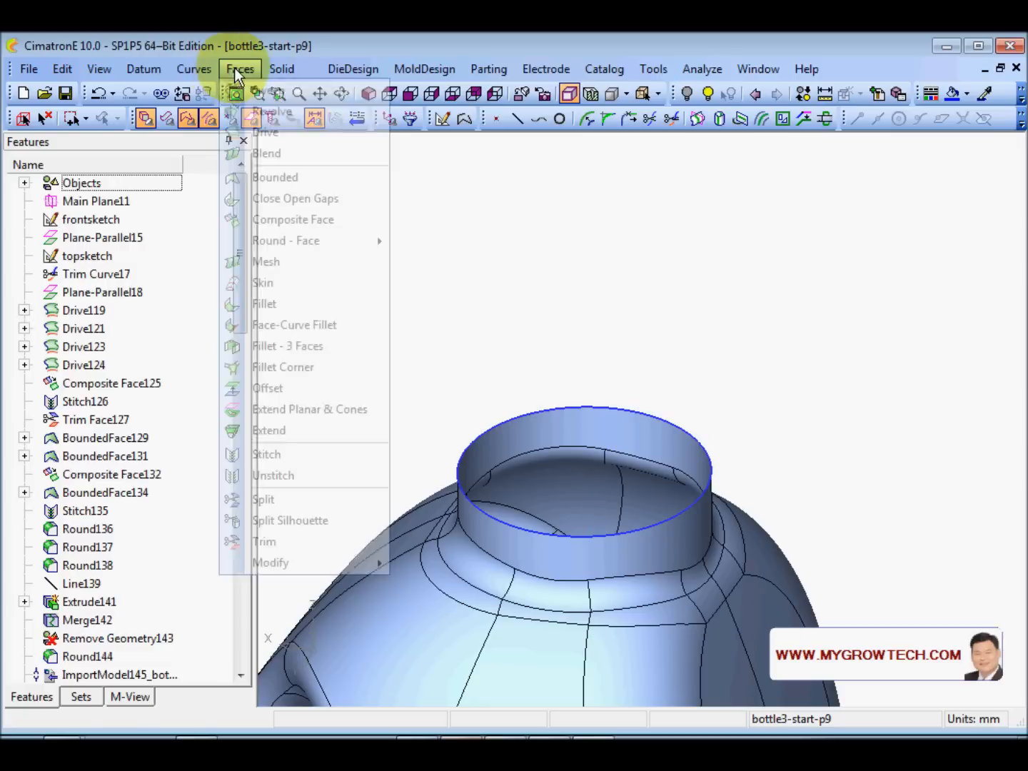
pyautogui.click(318, 198)
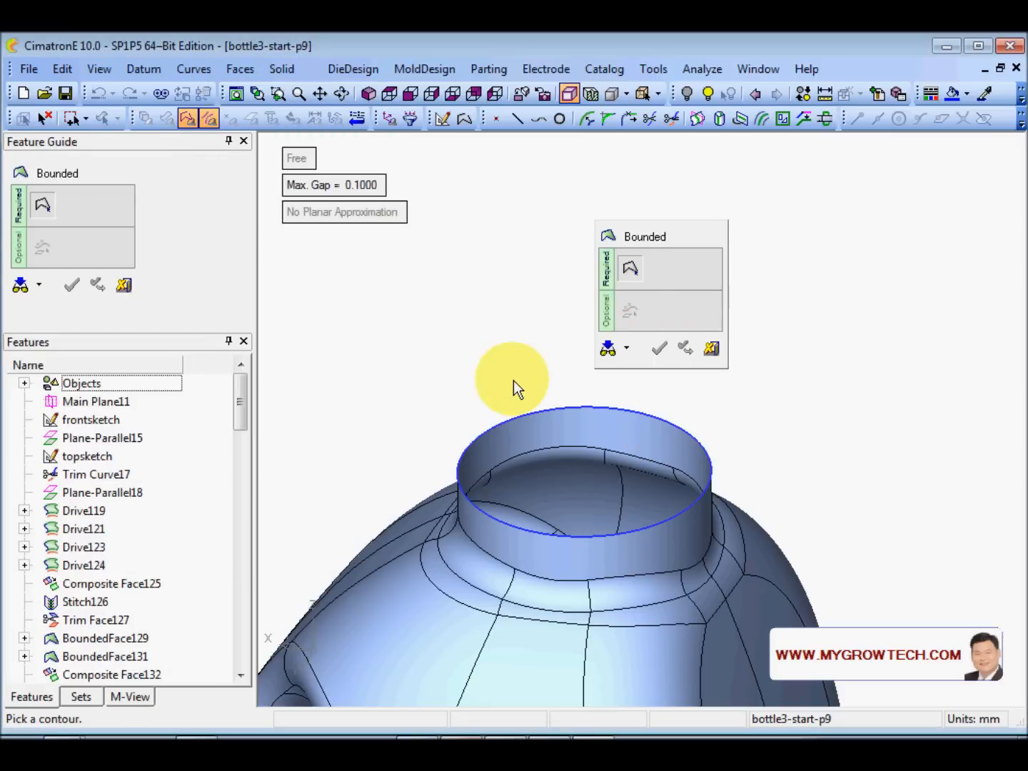
pyautogui.click(551, 410)
pyautogui.click(597, 303)
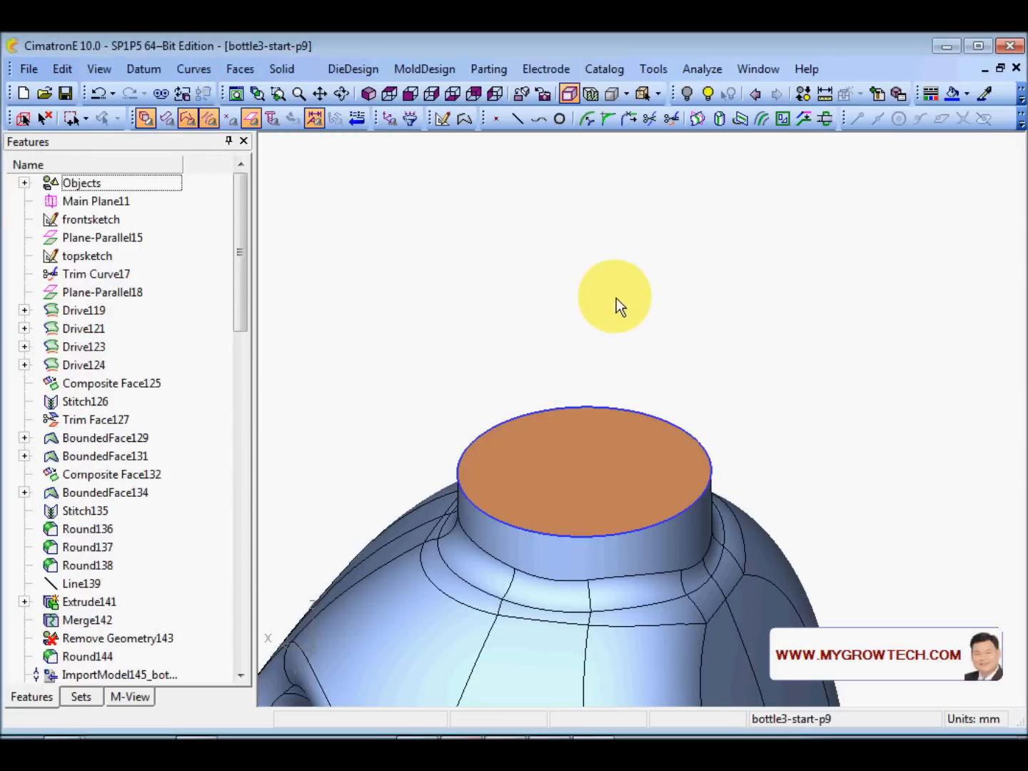
# - Stitch the bottle body faces and the neck cap into one closed body
pyautogui.scroll(-3, 571, 254)
pyautogui.rightClick(514, 197)
pyautogui.click(579, 276)
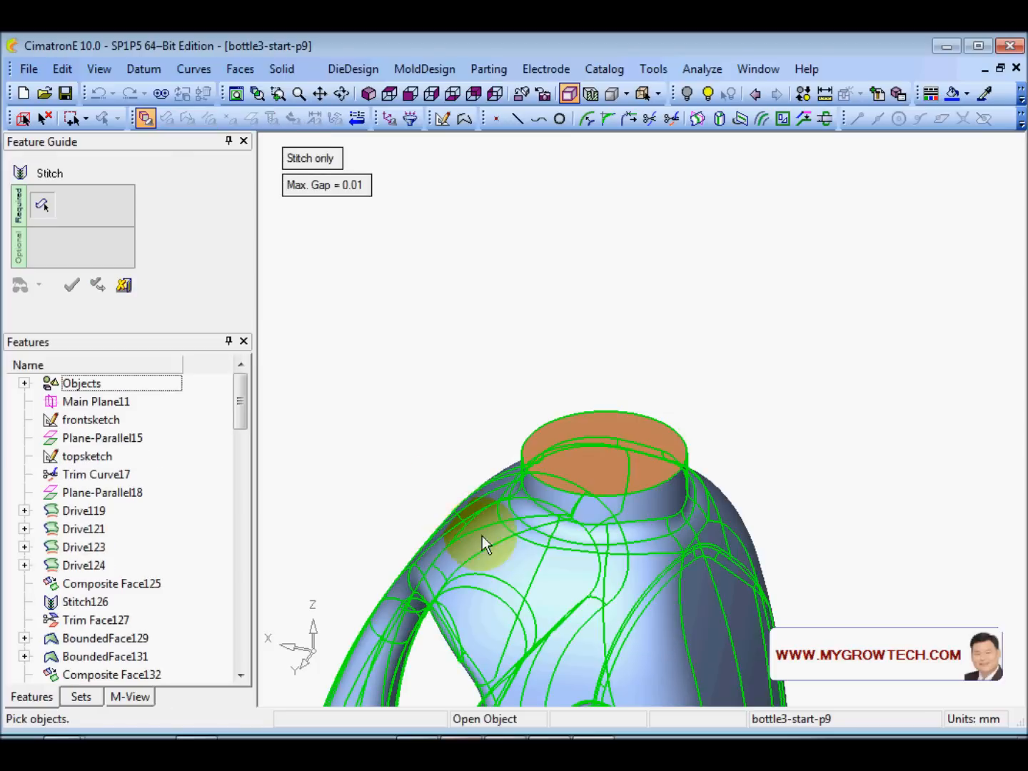
pyautogui.click(483, 537)
pyautogui.click(614, 417)
pyautogui.click(570, 307)
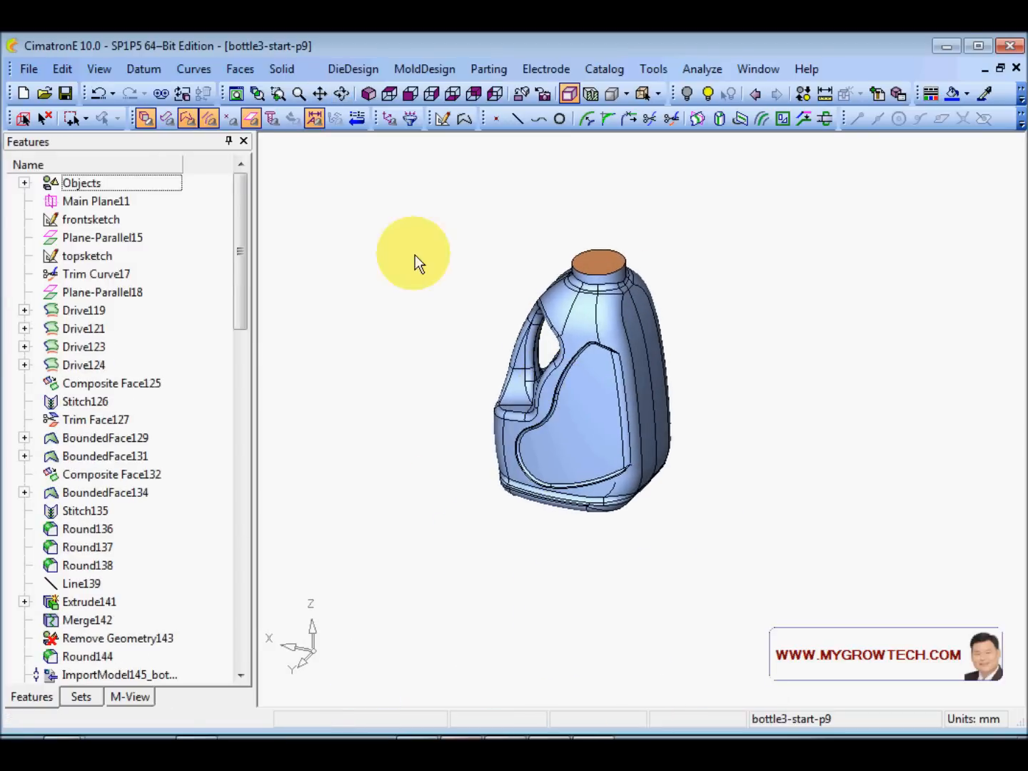
# - Colour the whole bottle blue, then orbit to view it from below
pyautogui.click(146, 117)
pyautogui.click(167, 119)
pyautogui.moveTo(419, 230); pyautogui.dragTo(787, 627)
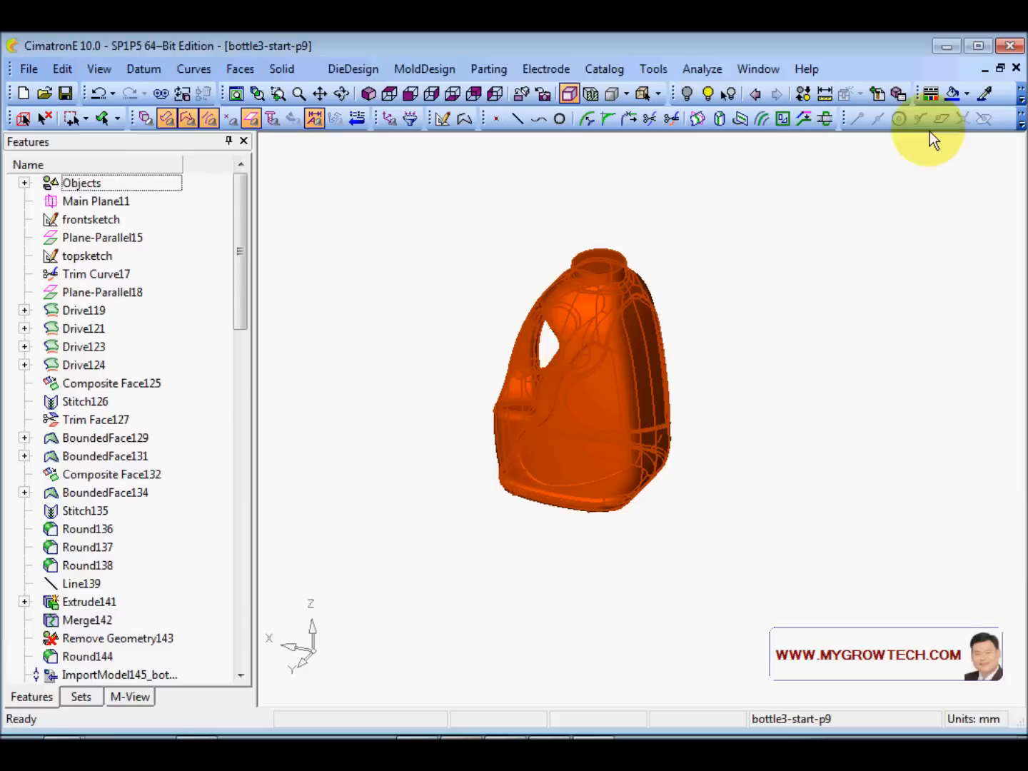
pyautogui.click(953, 93)
pyautogui.scroll(2, 784, 416)
pyautogui.moveTo(784, 416)
pyautogui.mouseDown(button='middle')
pyautogui.moveTo(665, 543)
pyautogui.moveTo(693, 517)
pyautogui.moveTo(629, 323)
pyautogui.moveTo(642, 269)
pyautogui.moveTo(693, 493)
pyautogui.moveTo(636, 465)
pyautogui.moveTo(775, 406)
pyautogui.mouseUp(button='middle')
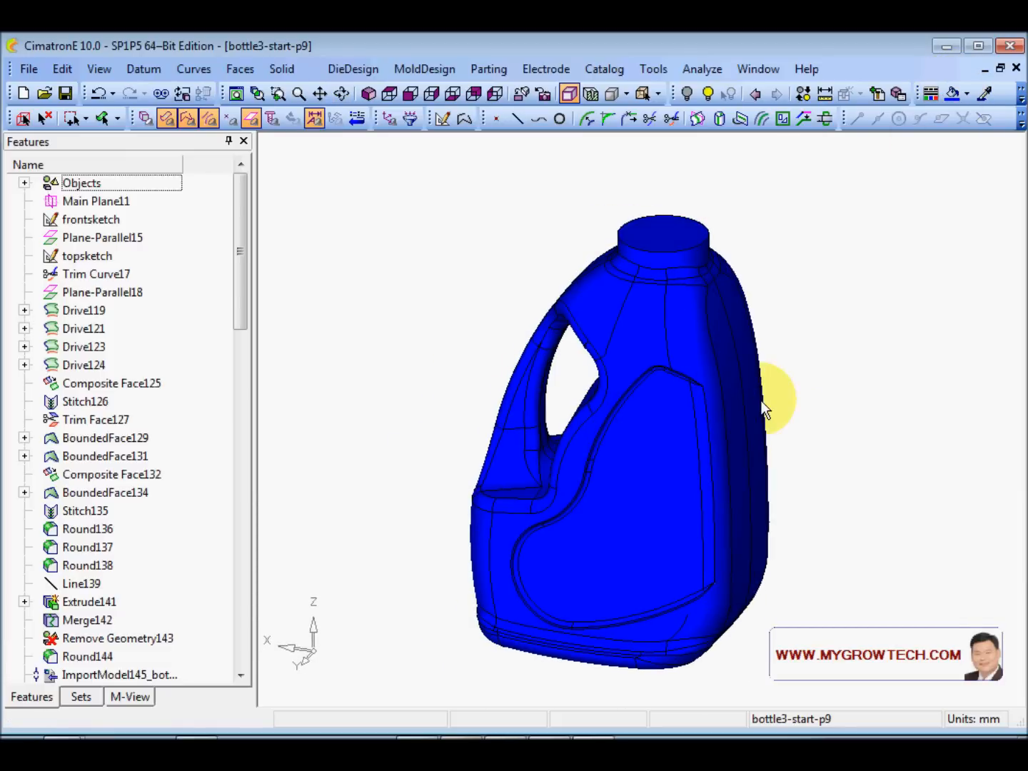
pyautogui.click(824, 94)
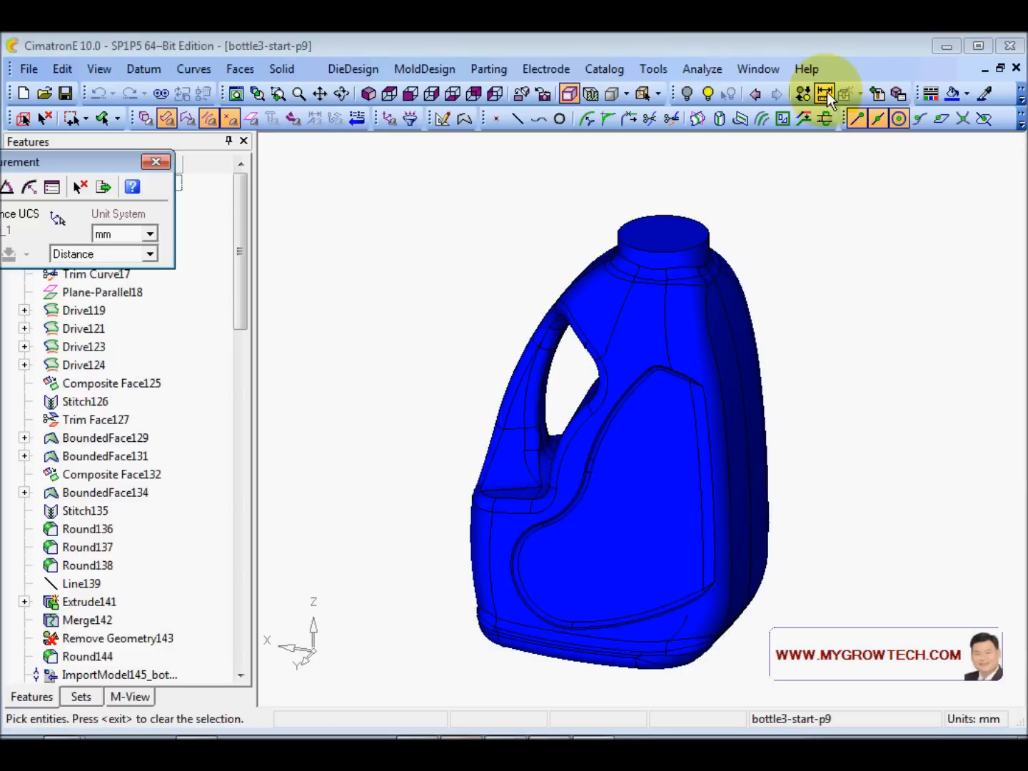
pyautogui.moveTo(100, 162); pyautogui.dragTo(322, 179)
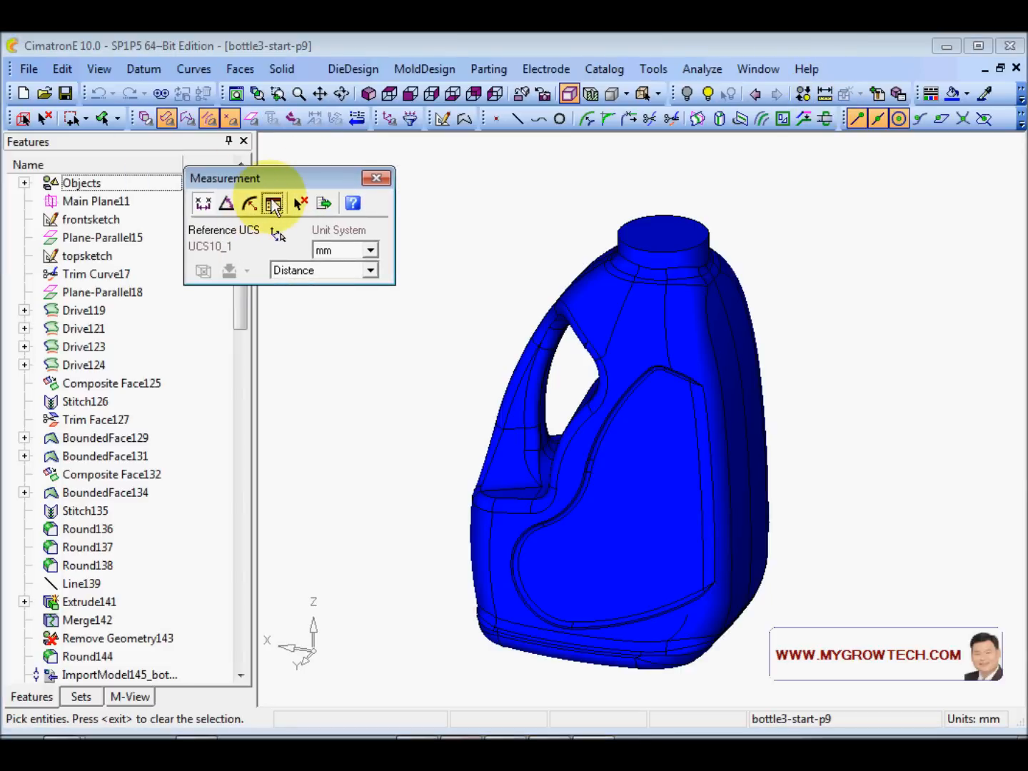
pyautogui.click(273, 205)
pyautogui.click(660, 306)
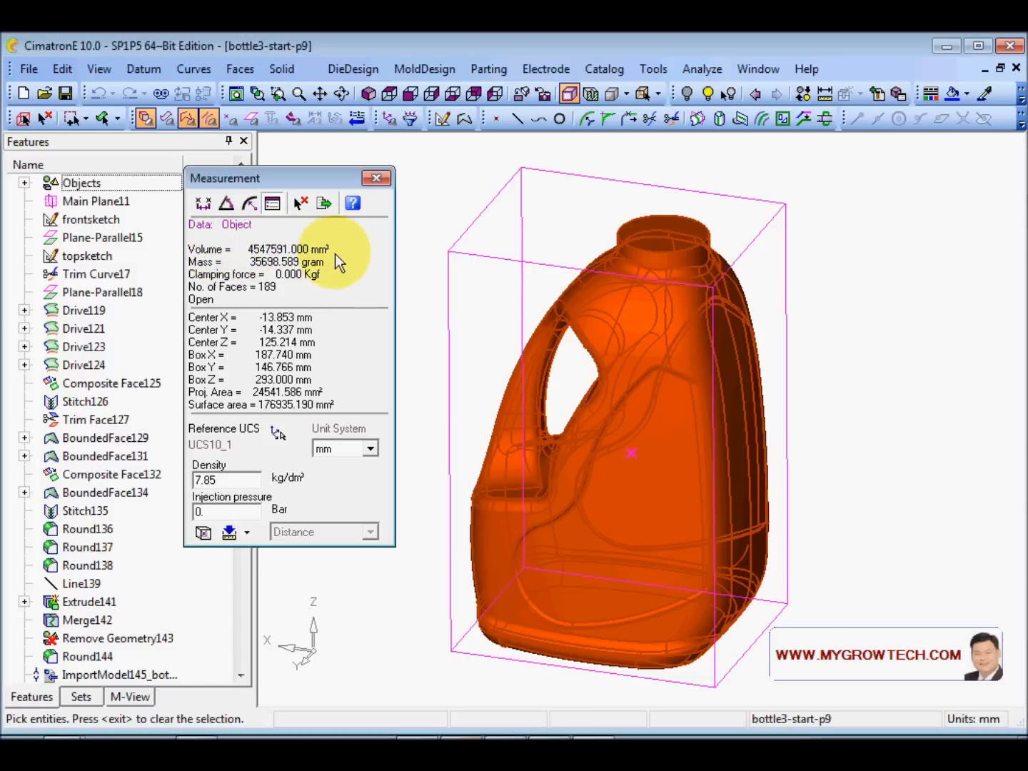
pyautogui.click(342, 448)
pyautogui.click(331, 479)
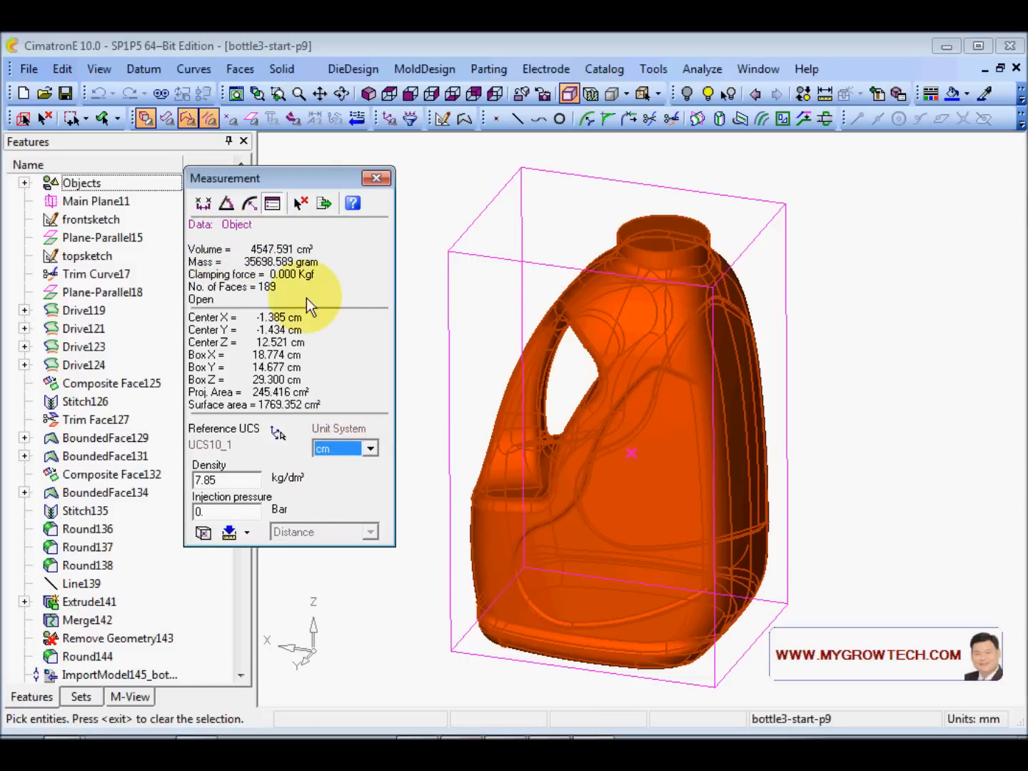
pyautogui.click(292, 249)
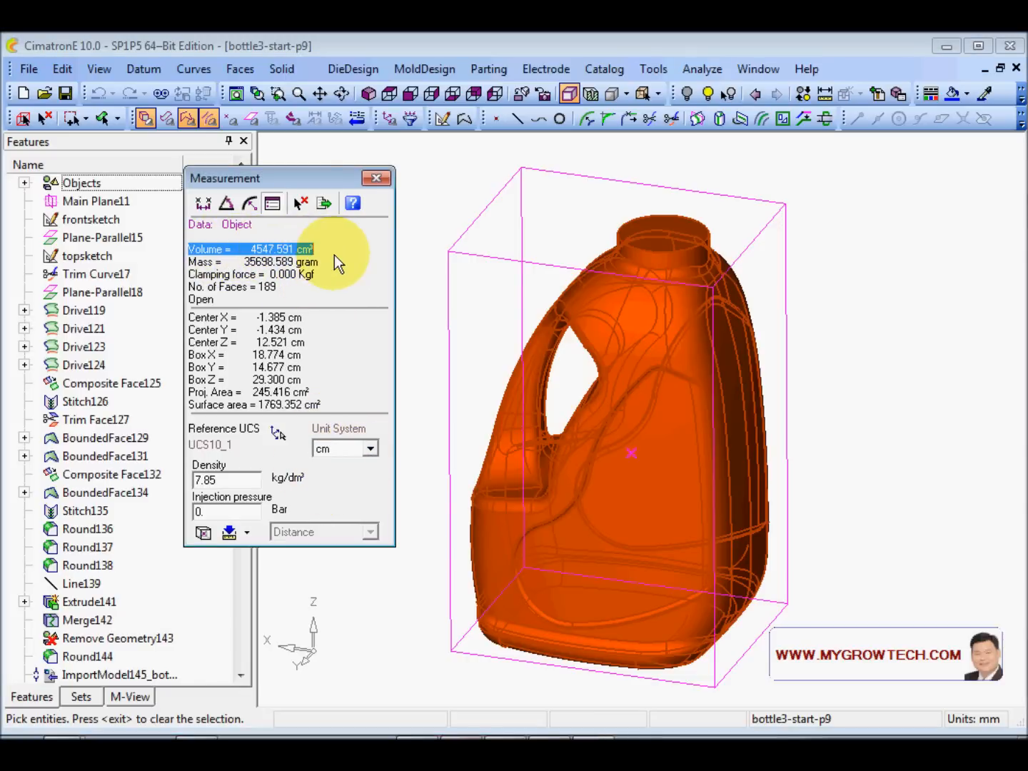
pyautogui.click(376, 177)
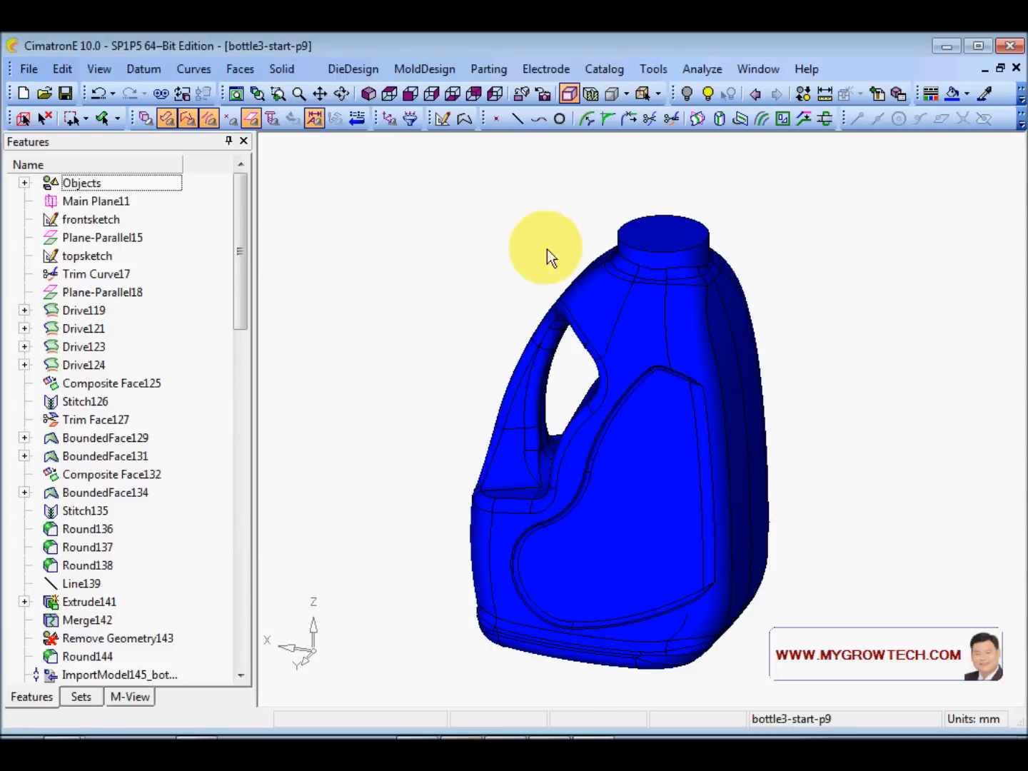
# - Zoom and orbit the view in on the top of the bottle's neck
pyautogui.keyDown('ctrl'); pyautogui.moveTo(426, 440); pyautogui.dragTo(441, 388, button='right'); pyautogui.keyUp('ctrl')
pyautogui.keyDown('ctrl'); pyautogui.moveTo(374, 384); pyautogui.dragTo(377, 365, button='middle'); pyautogui.keyUp('ctrl')
pyautogui.keyDown('ctrl'); pyautogui.moveTo(377, 366); pyautogui.dragTo(394, 335); pyautogui.keyUp('ctrl')
pyautogui.keyDown('ctrl'); pyautogui.moveTo(416, 383); pyautogui.dragTo(394, 384); pyautogui.keyUp('ctrl')
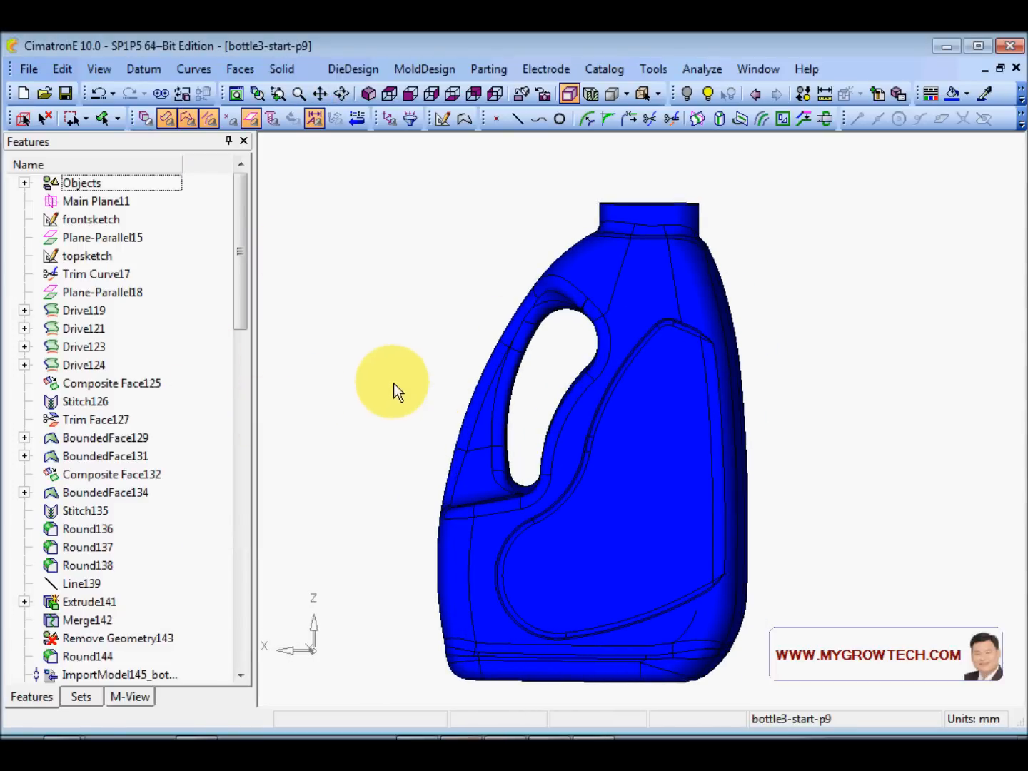
pyautogui.keyDown('ctrl'); pyautogui.moveTo(884, 383); pyautogui.dragTo(806, 486); pyautogui.keyUp('ctrl')
pyautogui.keyDown('ctrl'); pyautogui.moveTo(807, 486); pyautogui.dragTo(846, 434, button='right'); pyautogui.keyUp('ctrl')
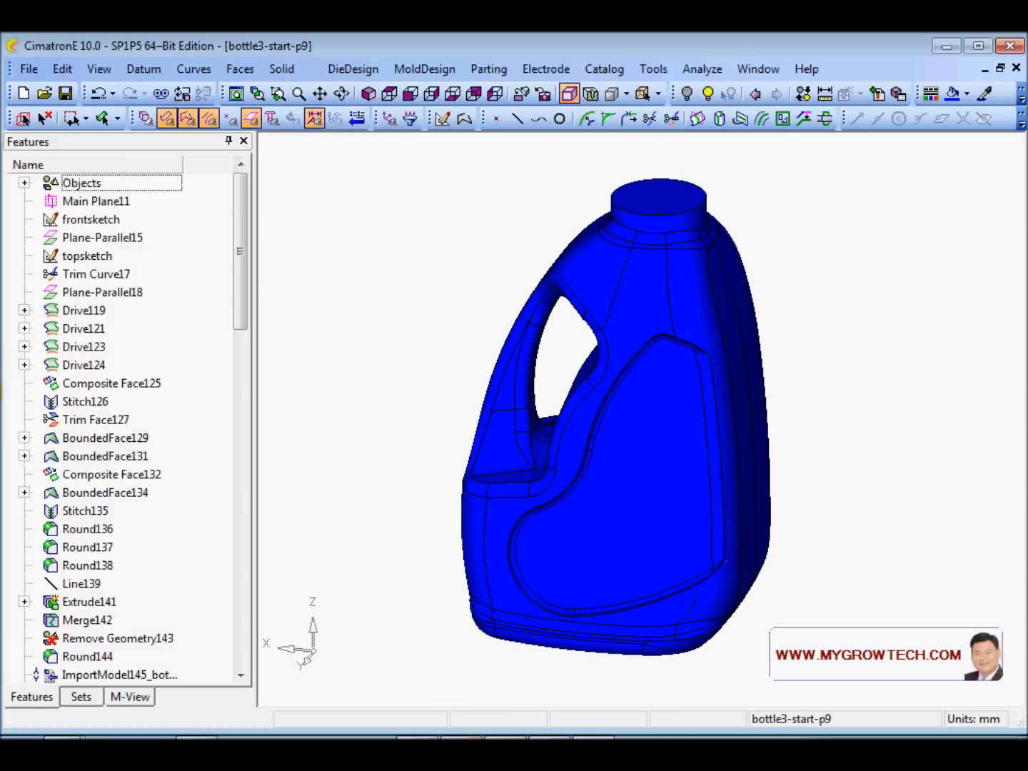
# - Restore the bottle body's pale default shading, keeping the cap blue, and orbit to inspect
pyautogui.click(707, 93)
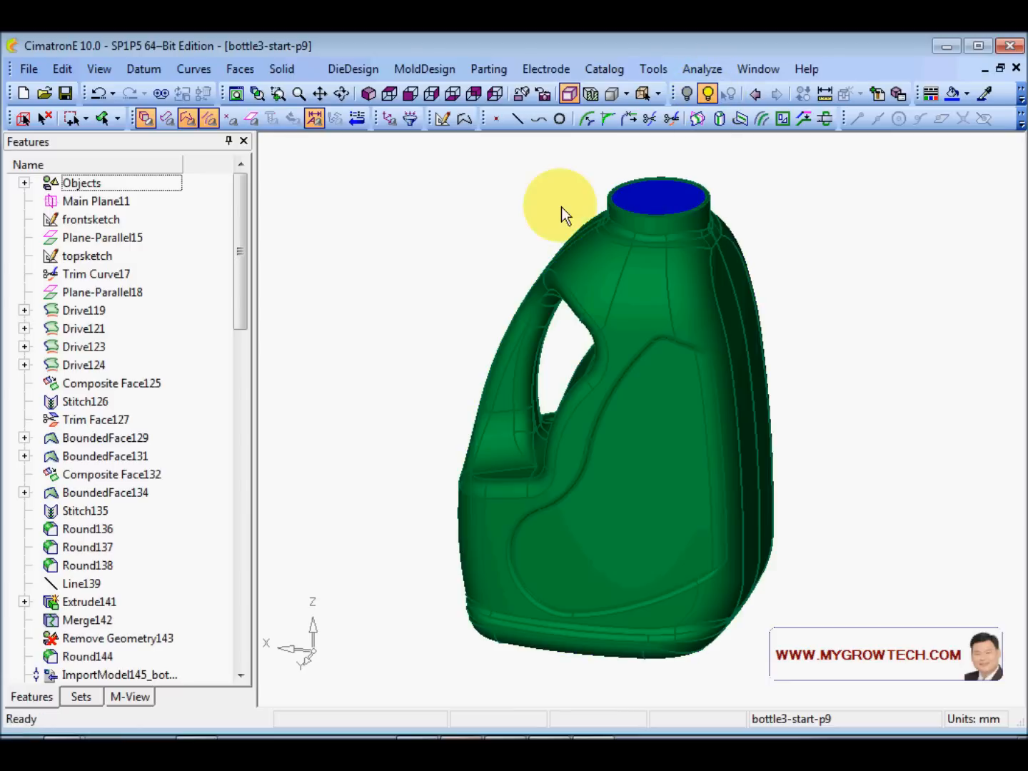
pyautogui.click(599, 280)
pyautogui.middleClick(482, 252)
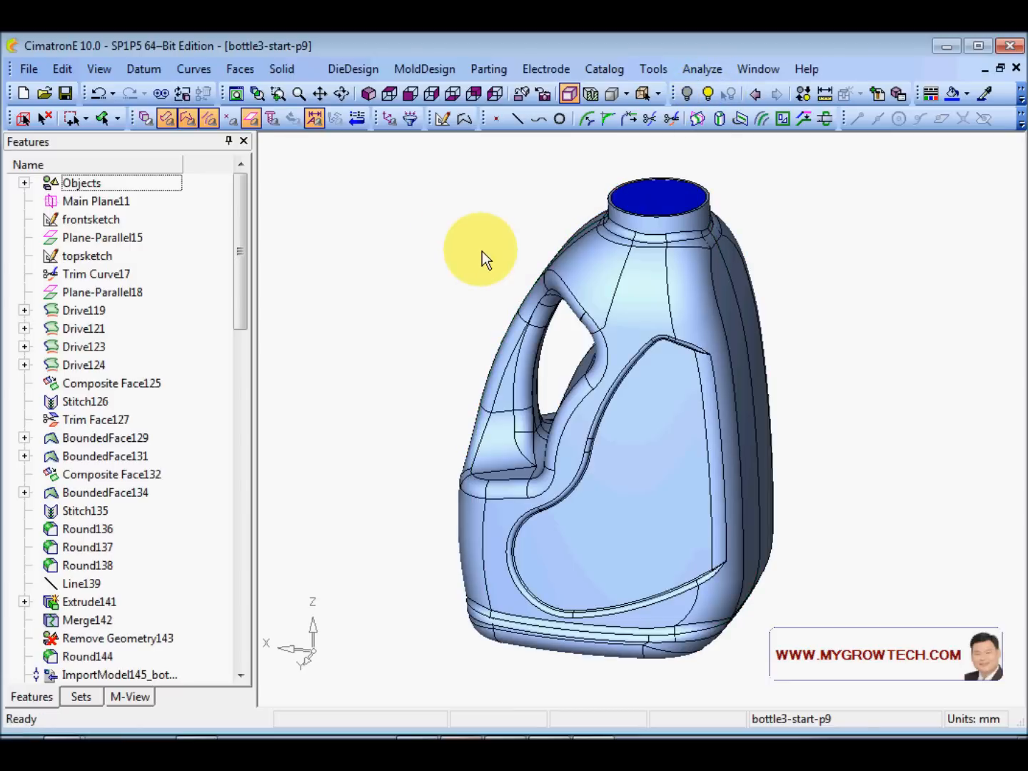
pyautogui.keyDown('ctrl'); pyautogui.moveTo(482, 252); pyautogui.dragTo(521, 337, button='right'); pyautogui.keyUp('ctrl')
pyautogui.keyDown('ctrl'); pyautogui.moveTo(522, 344); pyautogui.dragTo(657, 305); pyautogui.keyUp('ctrl')
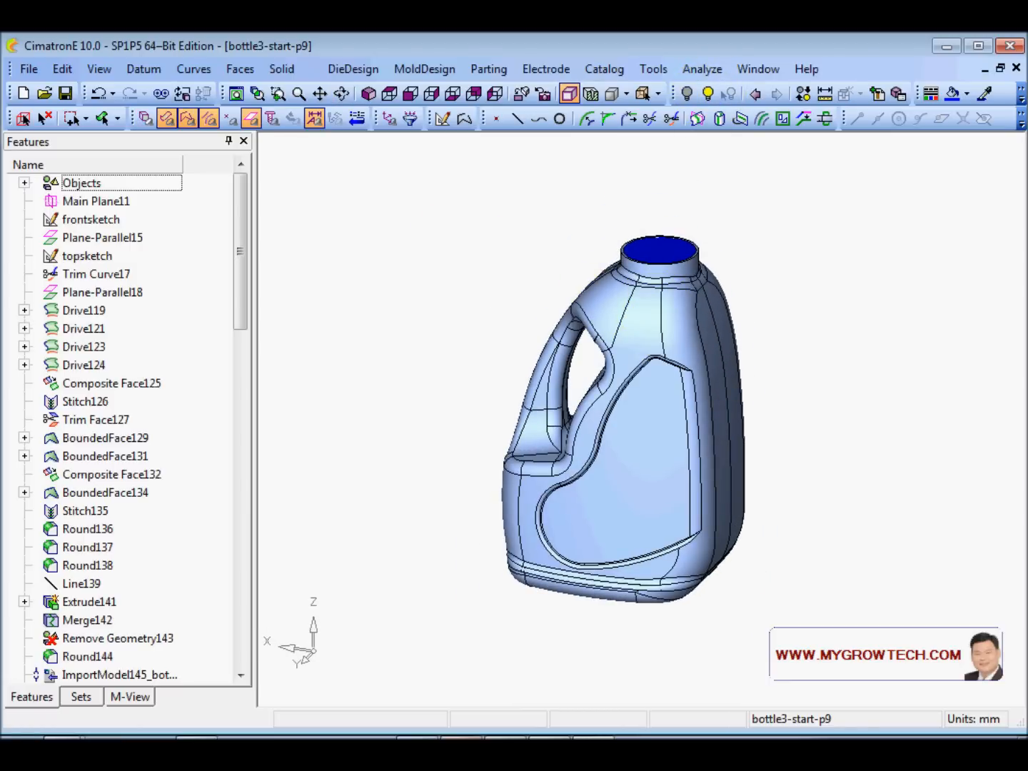